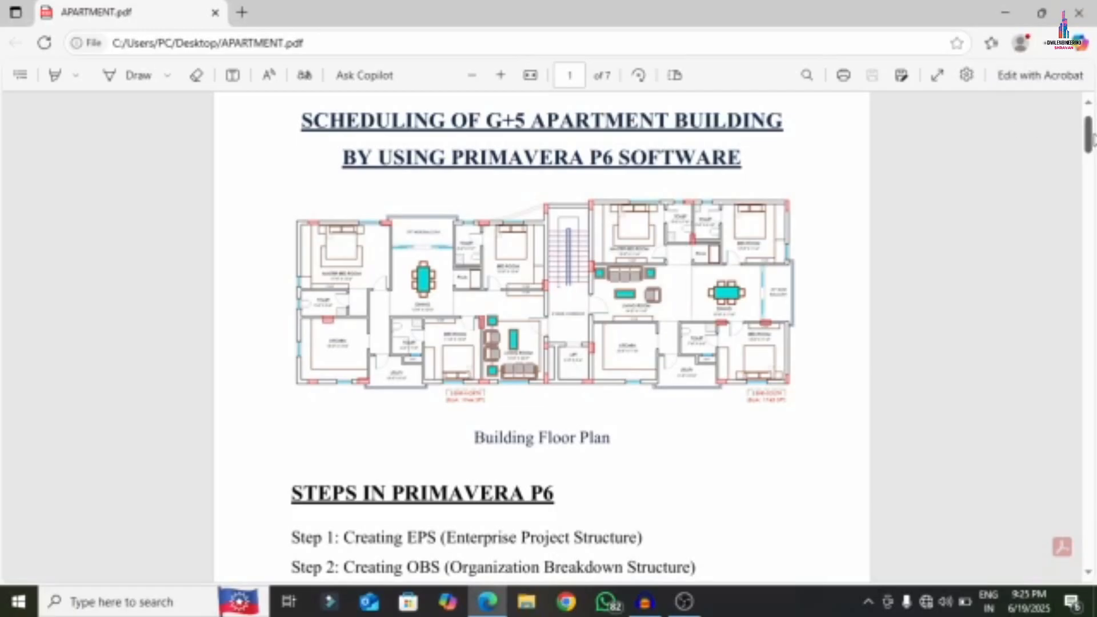
- Switch the Draw pen to red ink and zoom in on the floor plan
left_click_drag(1091, 134, 1090, 107)
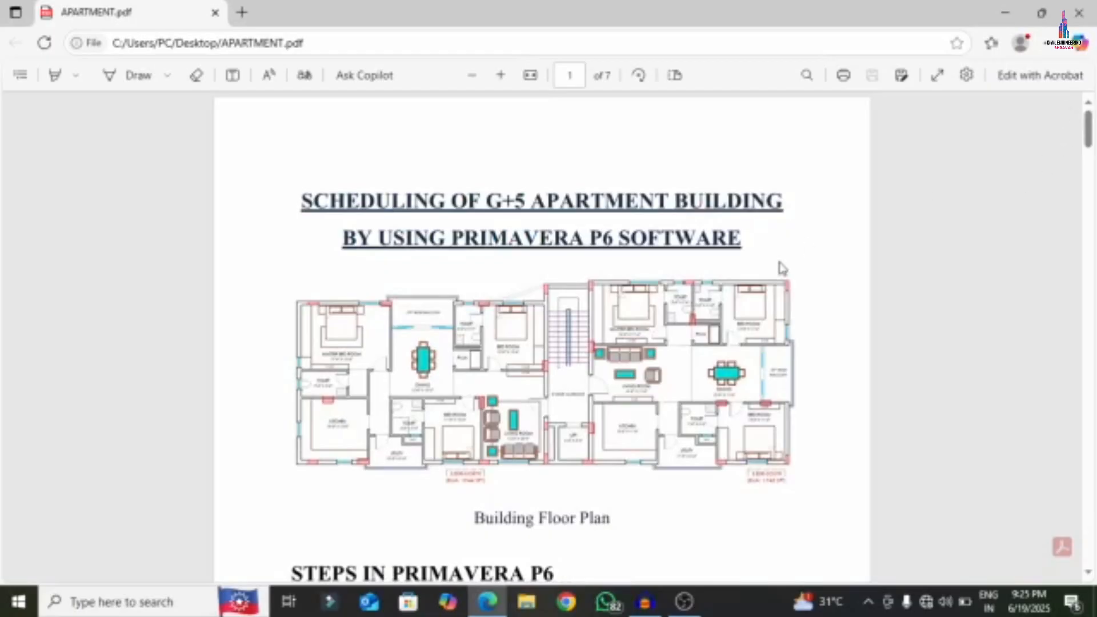
scroll(723, 285, "down", 20)
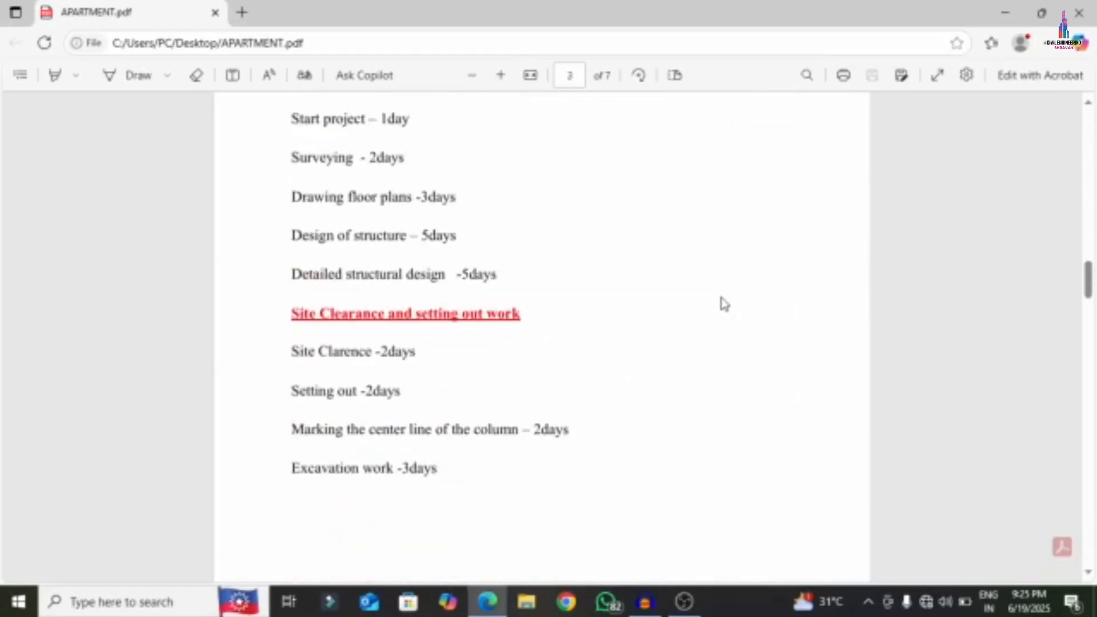
scroll(725, 305, "up", 20)
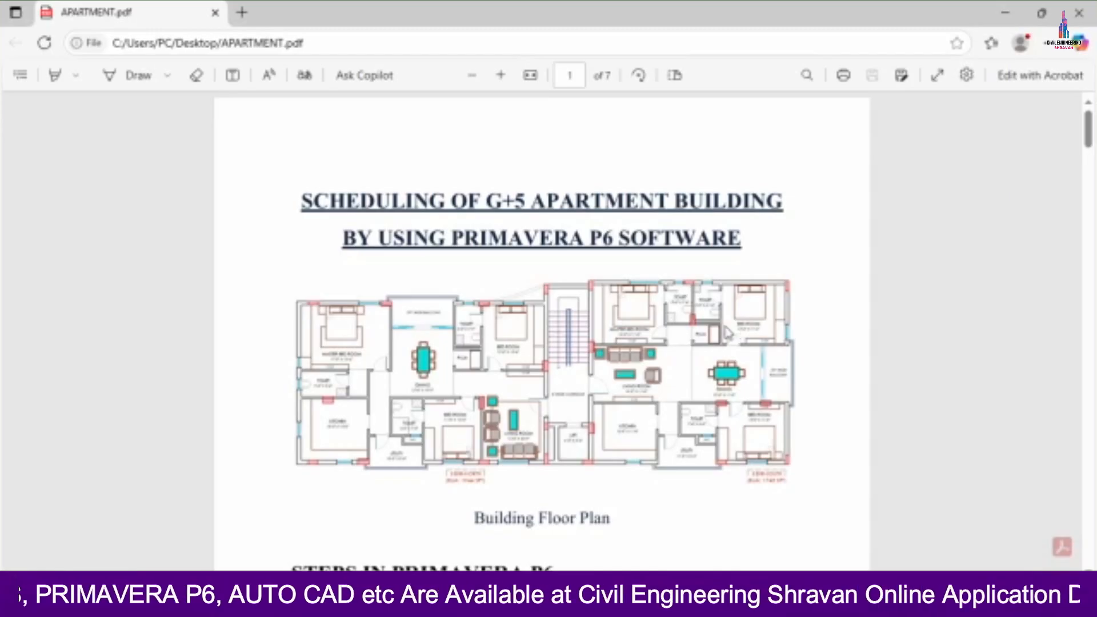
left_click(168, 76)
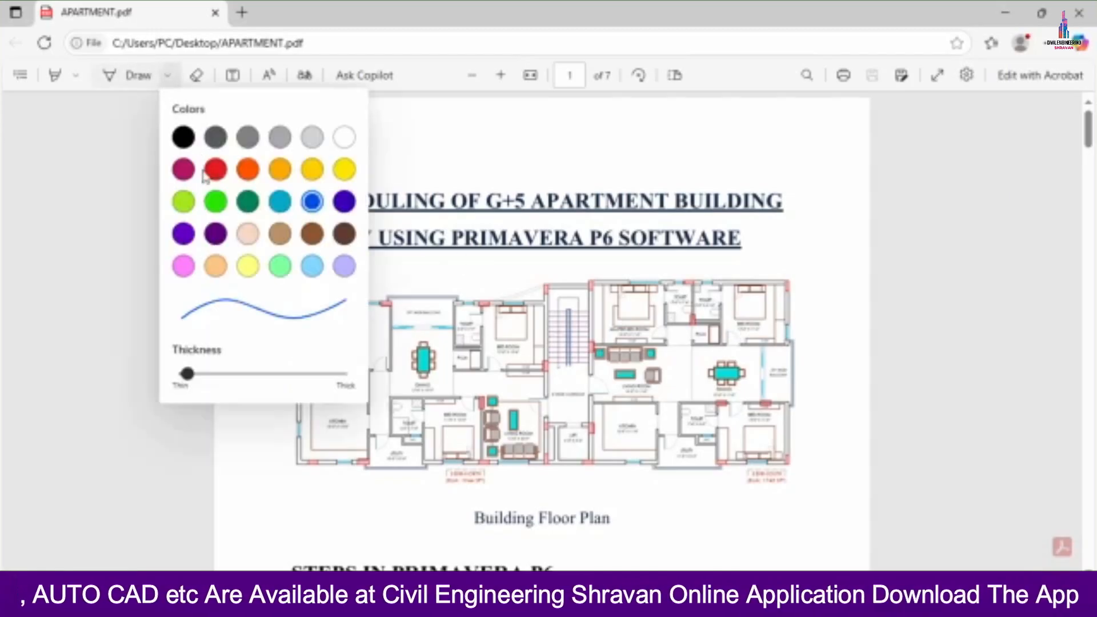
left_click(211, 173)
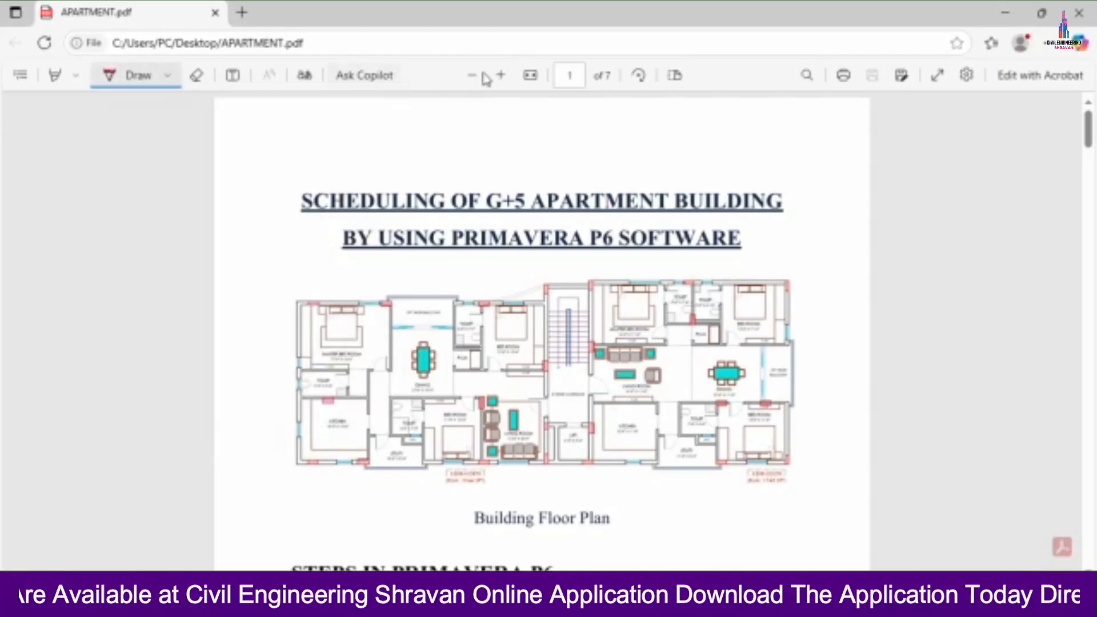
left_click(500, 75)
left_click(501, 75)
scroll(684, 307, "down", 4)
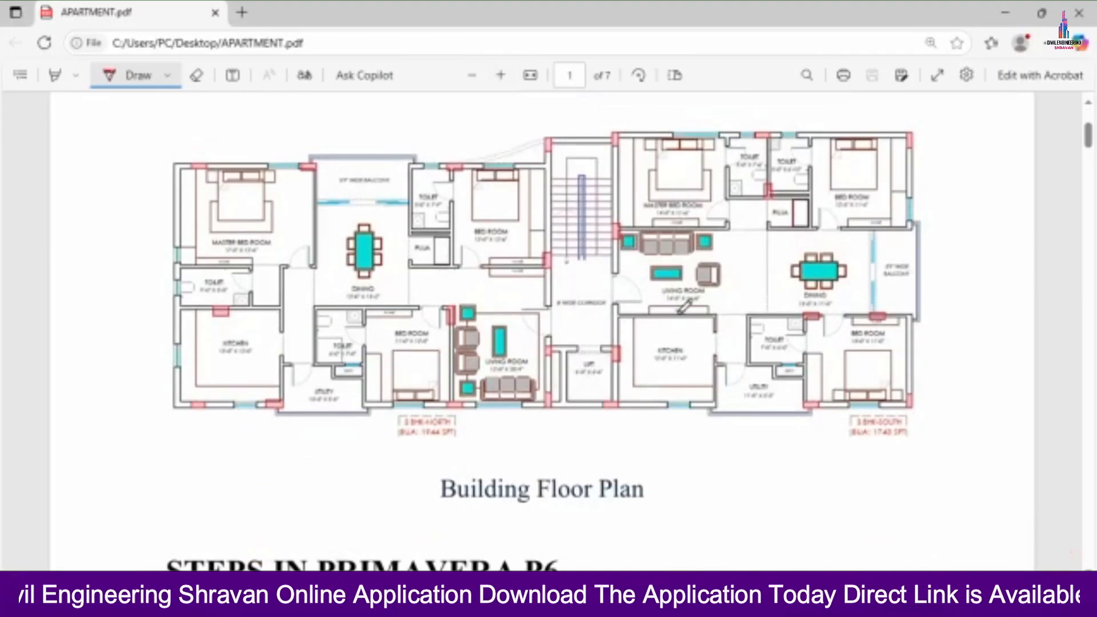
- Tick the dining area and living room, and circle the 3 BHK-SOUTH and 3 BHK-NORTH labels
mouse_move(342, 260)
left_mouse_down()
mouse_move(369, 281)
mouse_move(450, 239)
left_mouse_up()
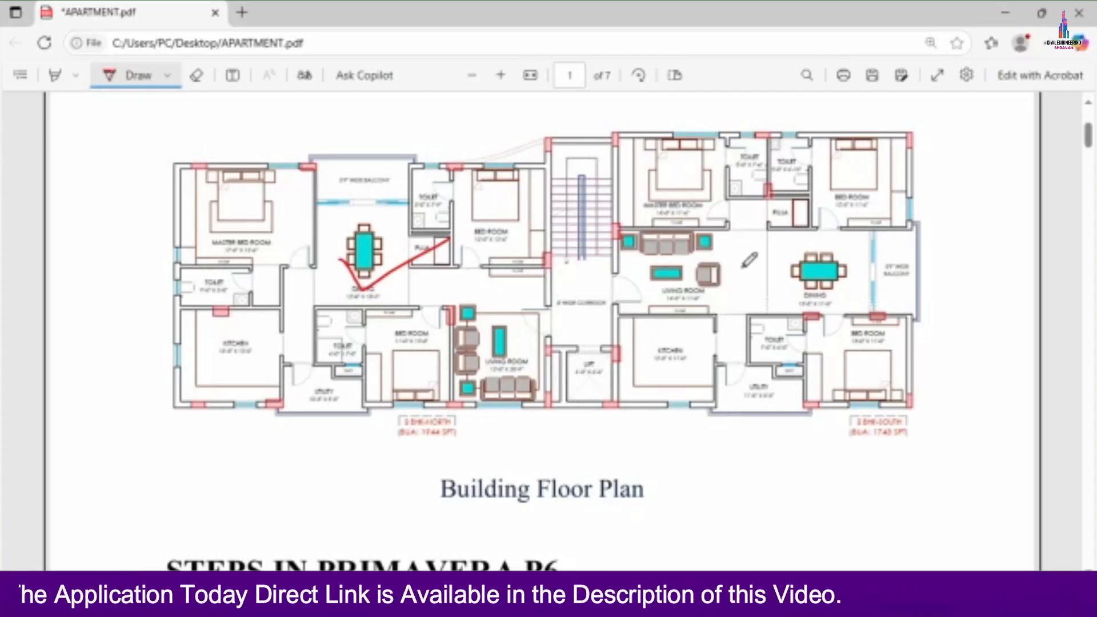
mouse_move(725, 222)
left_mouse_down()
mouse_move(764, 271)
mouse_move(898, 171)
left_mouse_up()
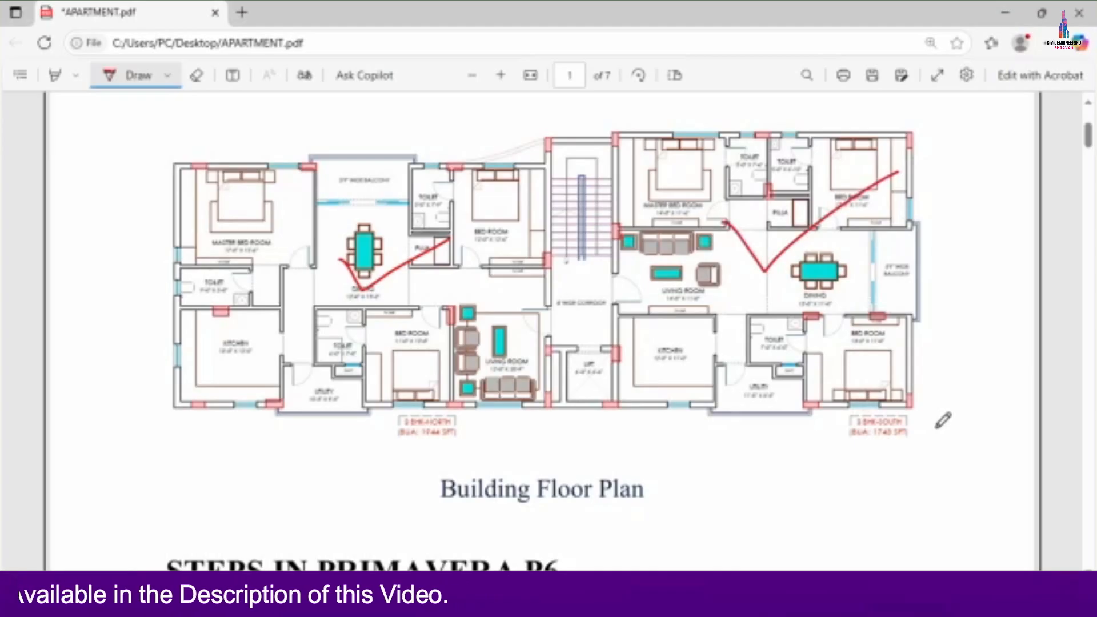
mouse_move(936, 427)
left_mouse_down()
mouse_move(923, 412)
mouse_move(863, 403)
mouse_move(842, 418)
mouse_move(851, 437)
mouse_move(883, 447)
mouse_move(917, 441)
mouse_move(930, 419)
left_mouse_up()
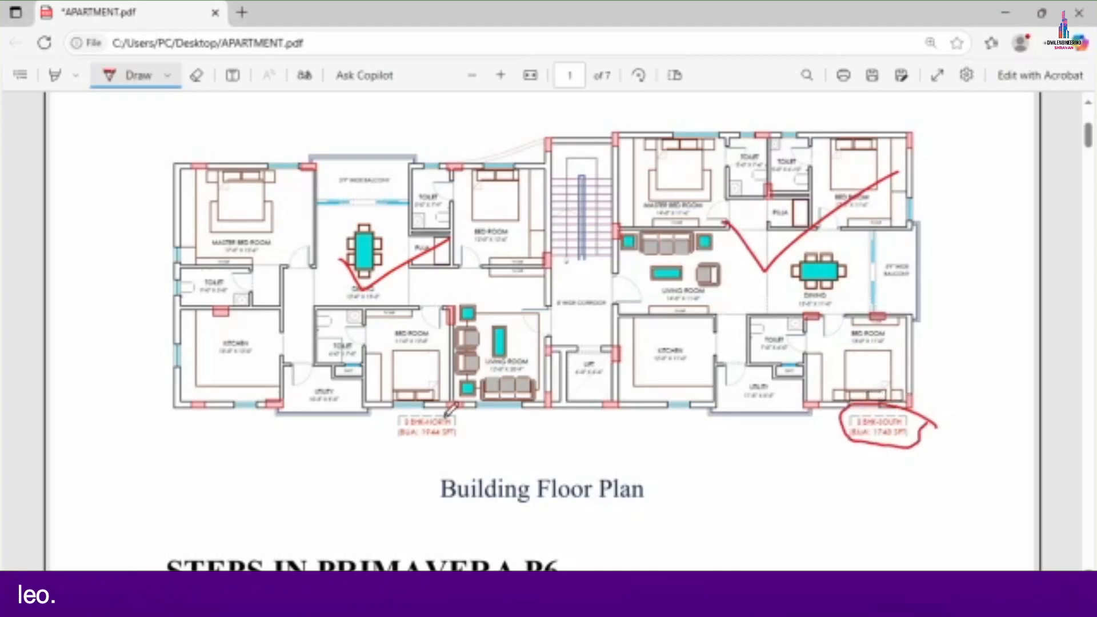
mouse_move(516, 416)
left_mouse_down()
mouse_move(434, 401)
mouse_move(387, 427)
mouse_move(455, 453)
mouse_move(487, 405)
left_mouse_up()
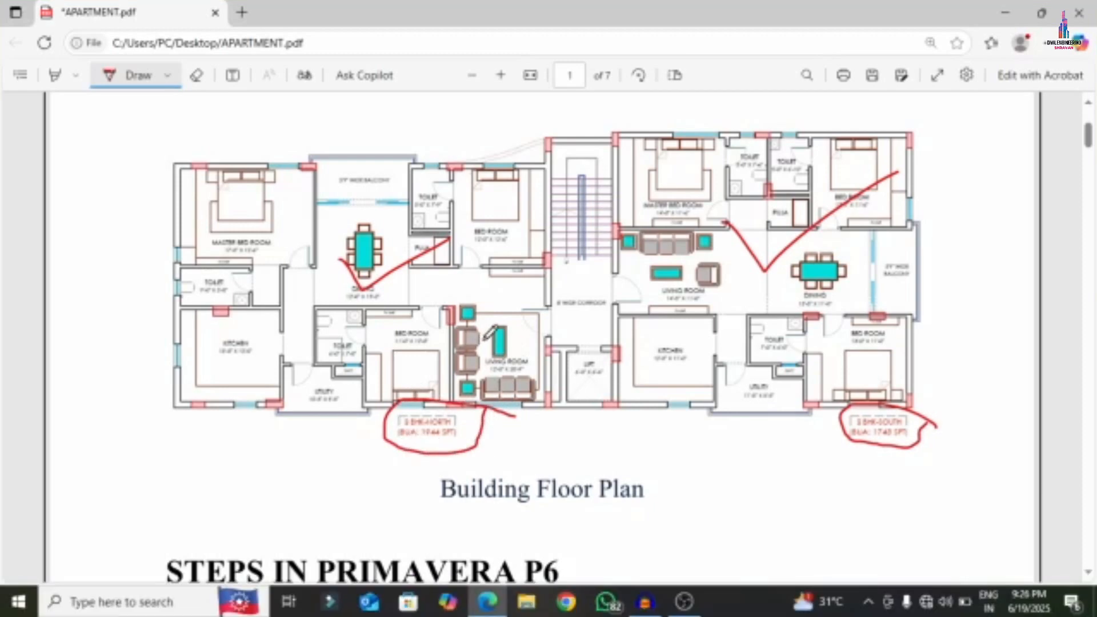
- Tick the left flat's living room, bedrooms, dining table, master bedroom, kitchen and the lift room
left_click_drag(482, 338, 534, 315)
mouse_move(395, 355)
left_mouse_down()
mouse_move(416, 363)
mouse_move(455, 286)
left_mouse_up()
left_click_drag(481, 220, 528, 175)
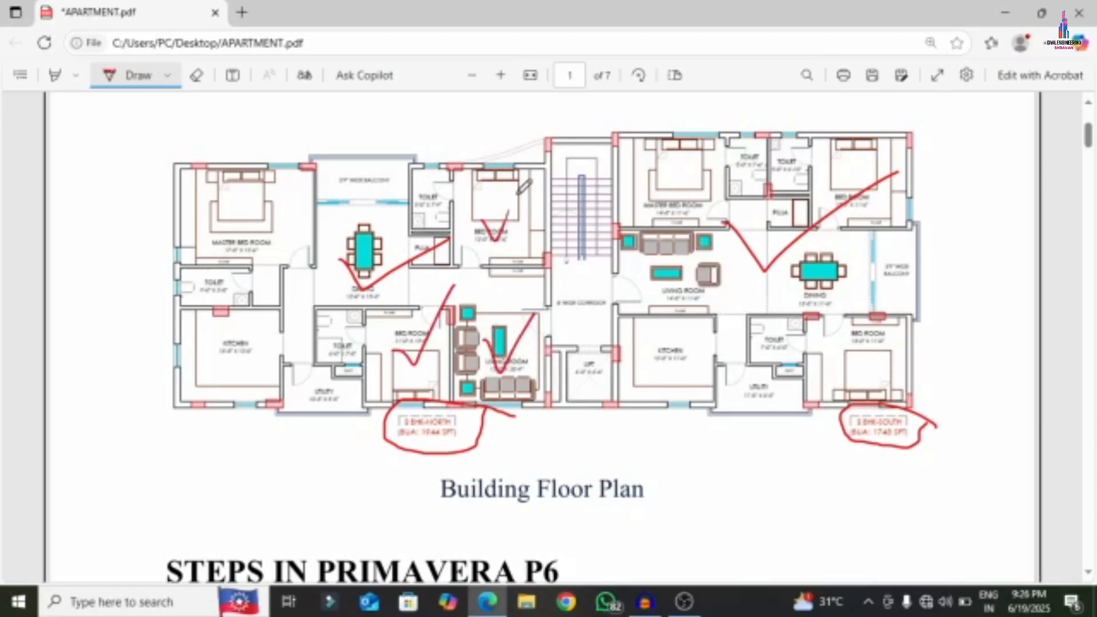
left_click_drag(342, 236, 386, 218)
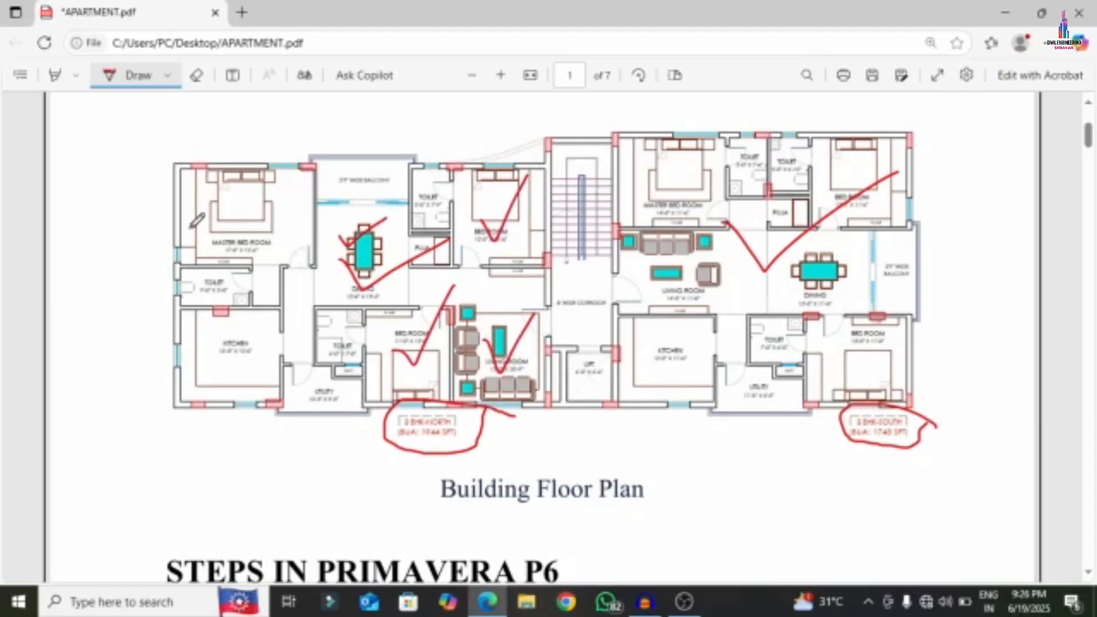
left_click_drag(207, 219, 289, 182)
left_click_drag(227, 338, 281, 295)
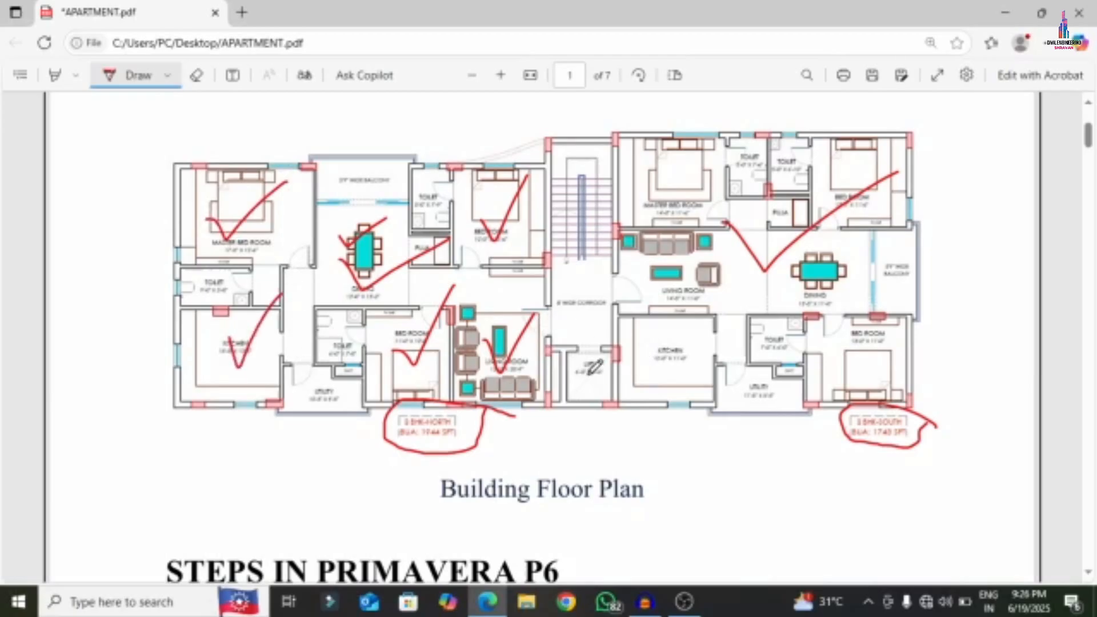
left_click_drag(588, 366, 702, 325)
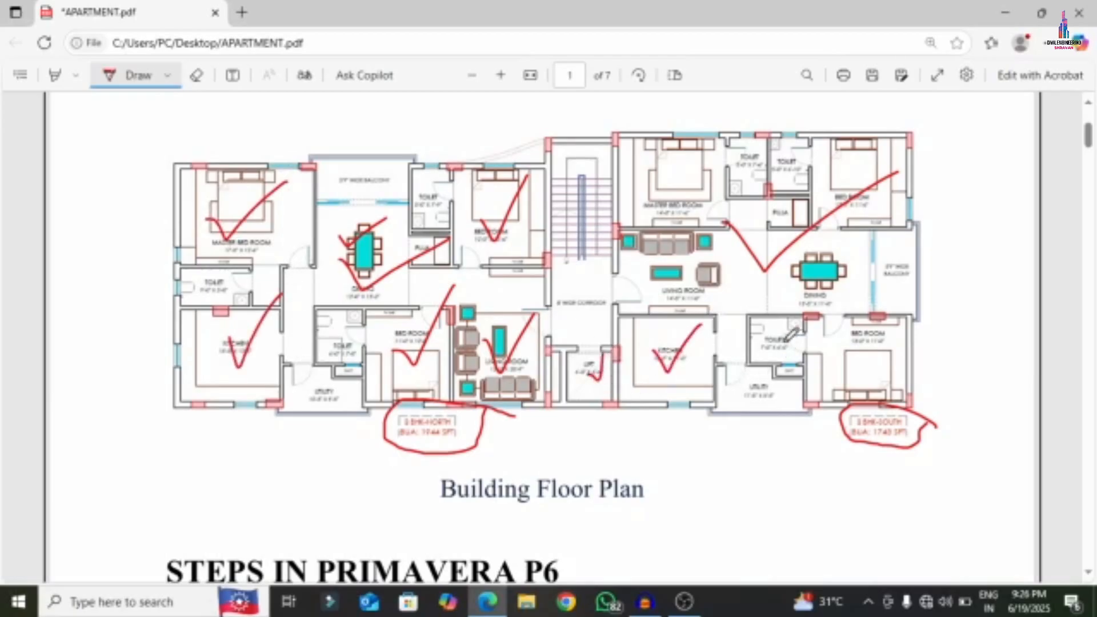
- Tick the right flat's kitchen, bedrooms, master bedroom, living room, dining area and balcony
mouse_move(852, 346)
left_mouse_down()
mouse_move(863, 370)
mouse_move(886, 332)
left_mouse_up()
left_click_drag(830, 181, 883, 133)
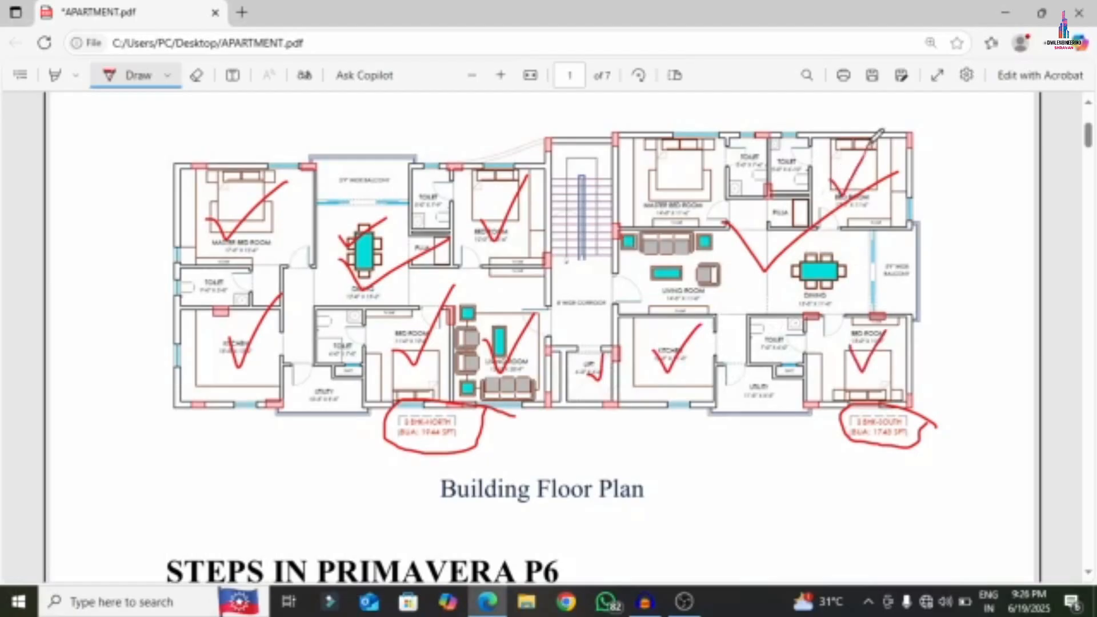
mouse_move(663, 164)
left_mouse_down()
mouse_move(678, 187)
mouse_move(709, 131)
left_mouse_up()
mouse_move(652, 264)
left_mouse_down()
mouse_move(669, 292)
mouse_move(712, 237)
left_mouse_up()
mouse_move(806, 273)
left_mouse_down()
mouse_move(817, 289)
mouse_move(854, 240)
left_mouse_up()
mouse_move(880, 251)
left_mouse_down()
mouse_move(897, 285)
mouse_move(935, 247)
left_mouse_up()
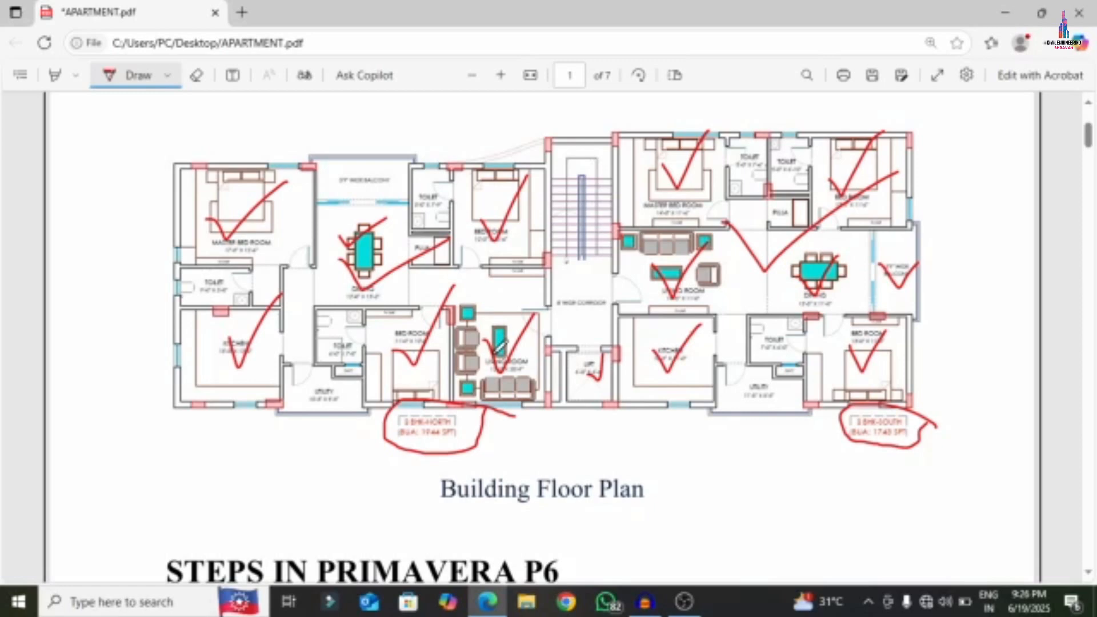
scroll(351, 329, "down", 5)
- Mark the heading and draw red ticks after Steps 1 through 4
mouse_move(161, 287)
left_mouse_down()
mouse_move(534, 255)
mouse_move(583, 225)
mouse_move(255, 196)
mouse_move(147, 240)
mouse_move(153, 285)
mouse_move(164, 288)
left_mouse_up()
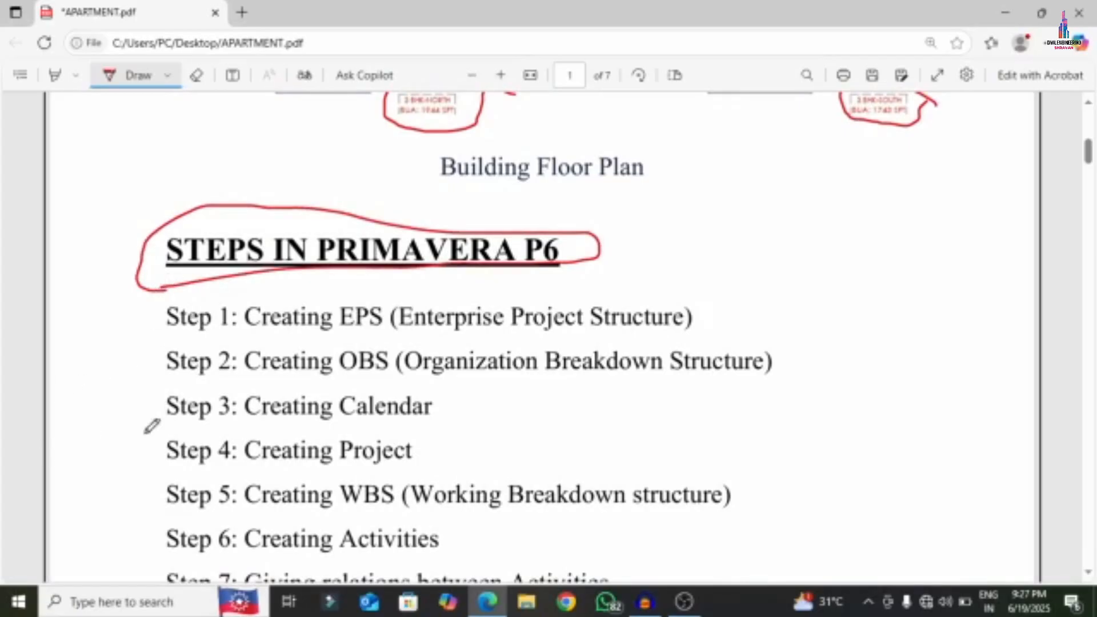
mouse_move(703, 302)
left_mouse_down()
mouse_move(714, 308)
mouse_move(771, 249)
left_mouse_up()
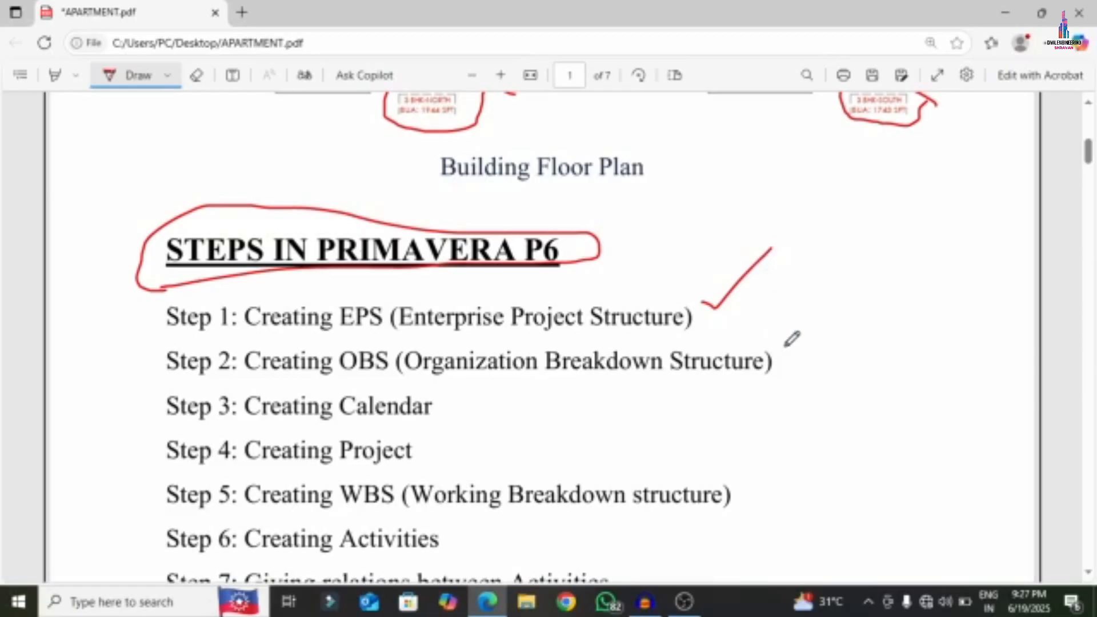
mouse_move(786, 353)
left_mouse_down()
mouse_move(814, 359)
mouse_move(869, 320)
left_mouse_up()
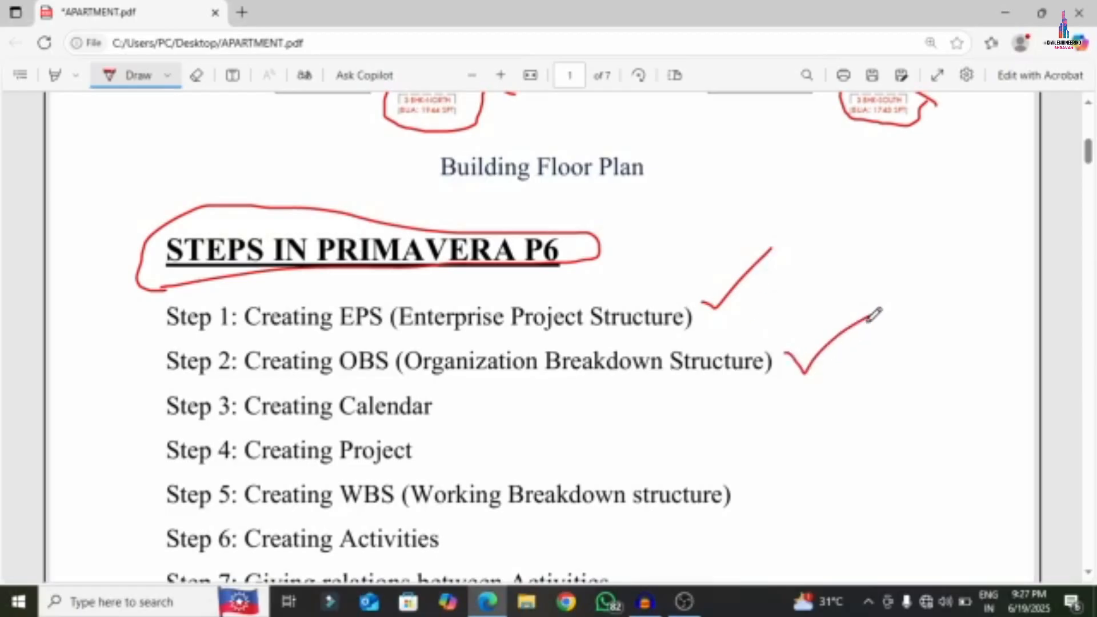
mouse_move(432, 400)
left_mouse_down()
mouse_move(449, 405)
mouse_move(537, 365)
left_mouse_up()
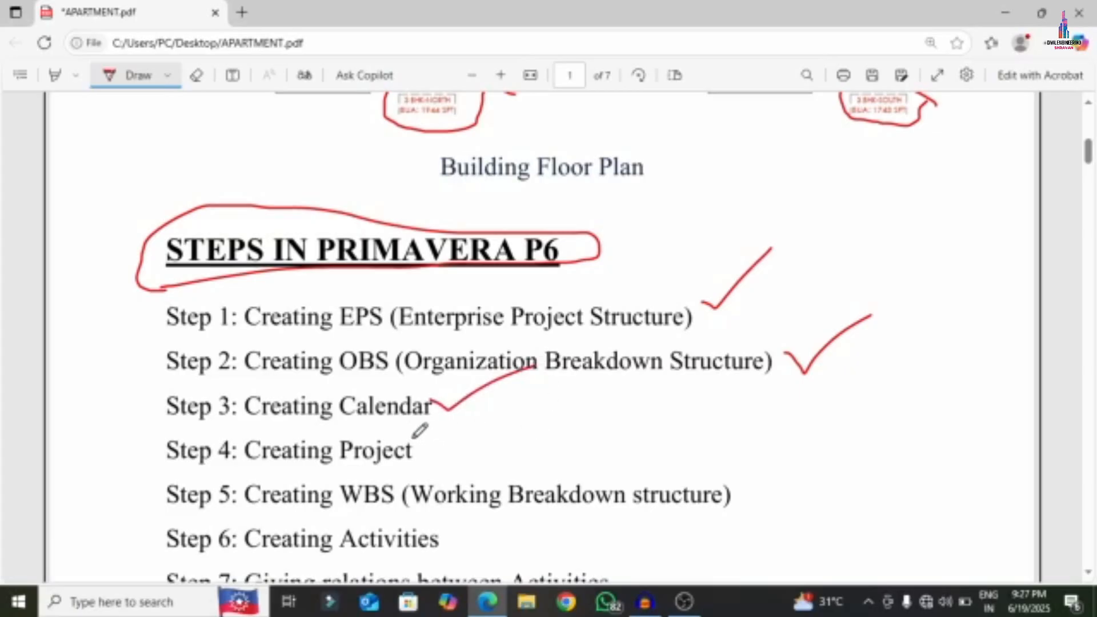
mouse_move(413, 437)
left_mouse_down()
mouse_move(432, 448)
mouse_move(536, 396)
left_mouse_up()
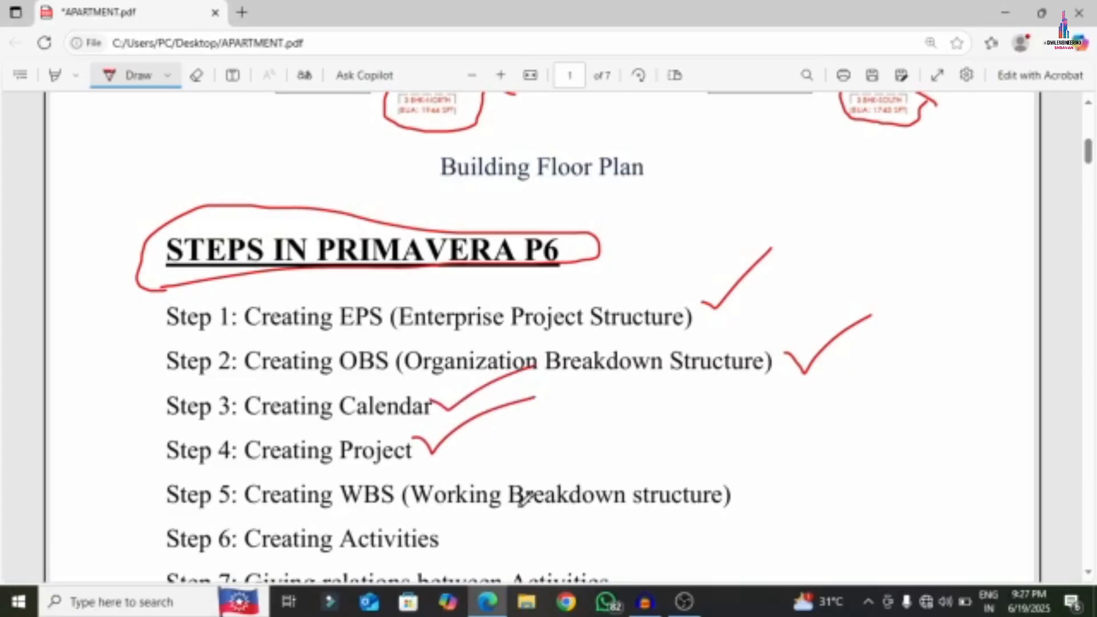
- Draw red ticks after Steps 5 through 8 further down the list
scroll(520, 497, "down", 1)
mouse_move(732, 391)
left_mouse_down()
mouse_move(744, 410)
mouse_move(798, 372)
left_mouse_up()
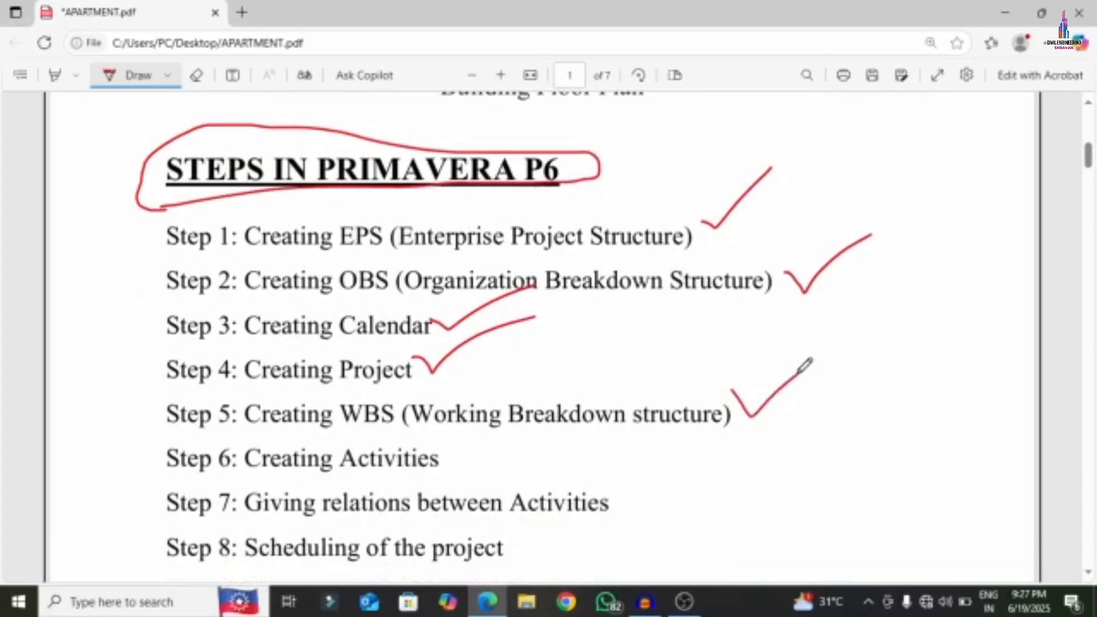
mouse_move(439, 446)
left_mouse_down()
mouse_move(454, 466)
mouse_move(551, 427)
left_mouse_up()
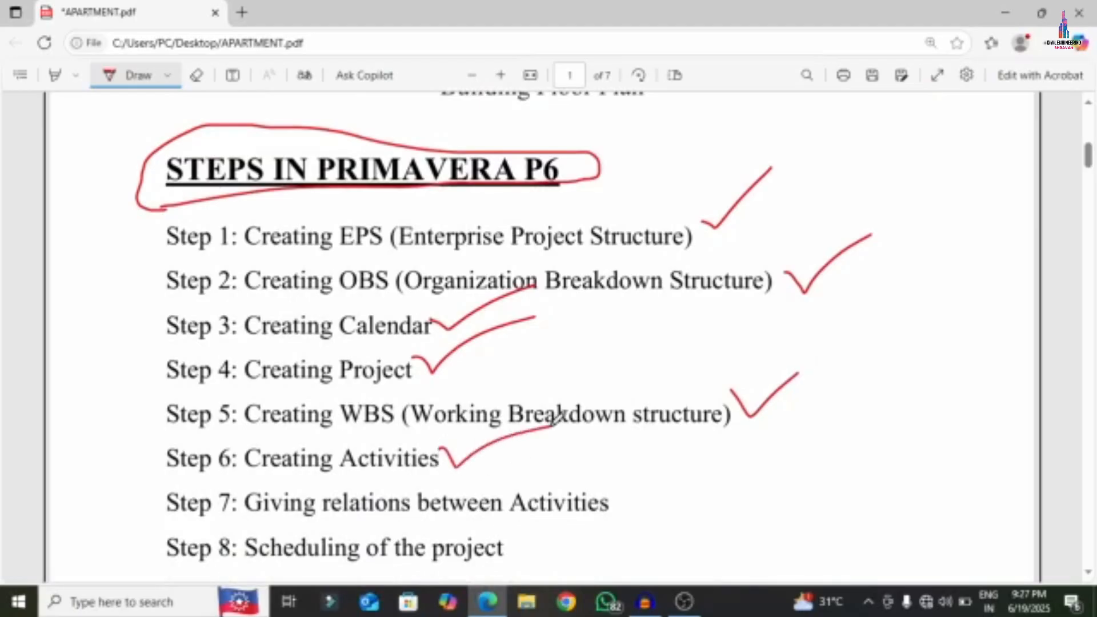
scroll(557, 455, "down", 1)
scroll(556, 455, "down", 2)
mouse_move(610, 337)
left_mouse_down()
mouse_move(642, 336)
mouse_move(711, 302)
left_mouse_up()
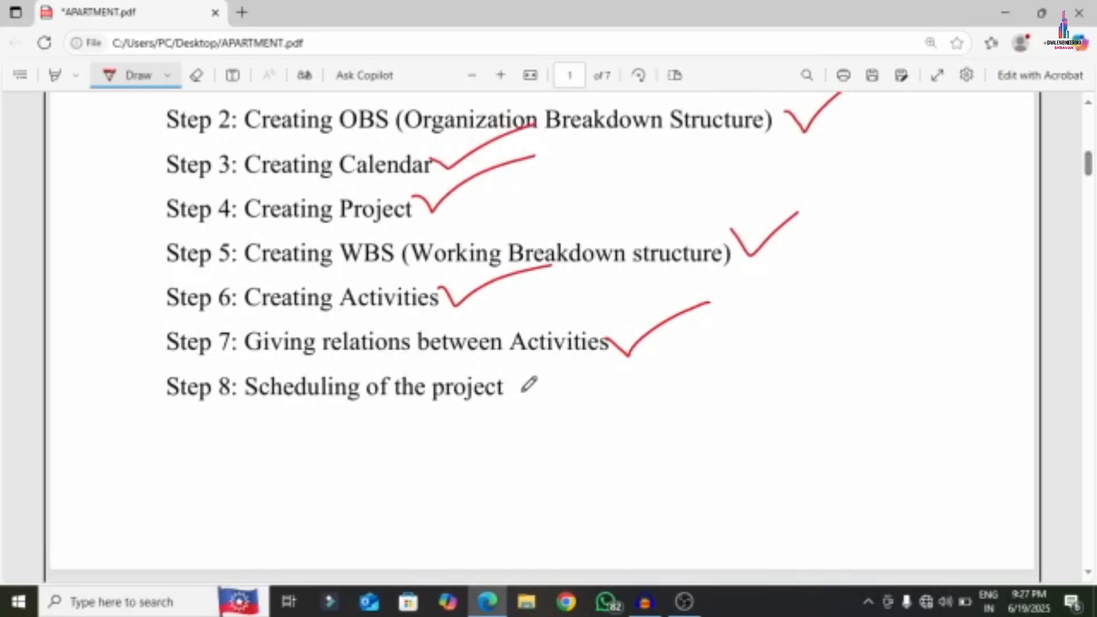
left_click_drag(522, 390, 642, 345)
- Zoom out on the OBS list and underline Project Manager, linking its sub-roles in red
scroll(615, 392, "down", 10)
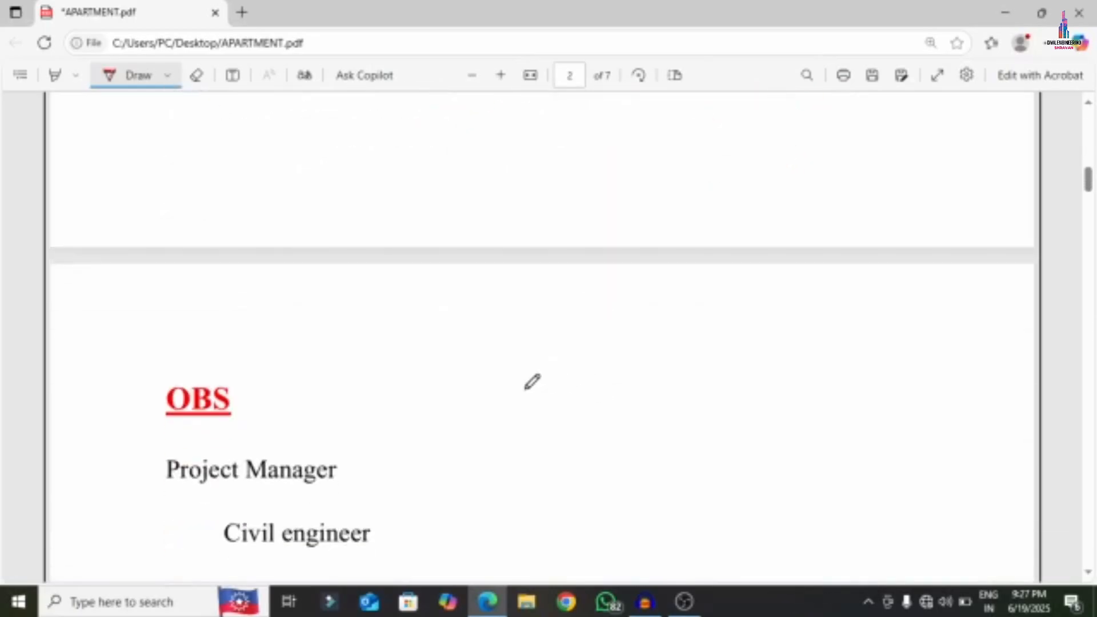
scroll(275, 178, "down", 1)
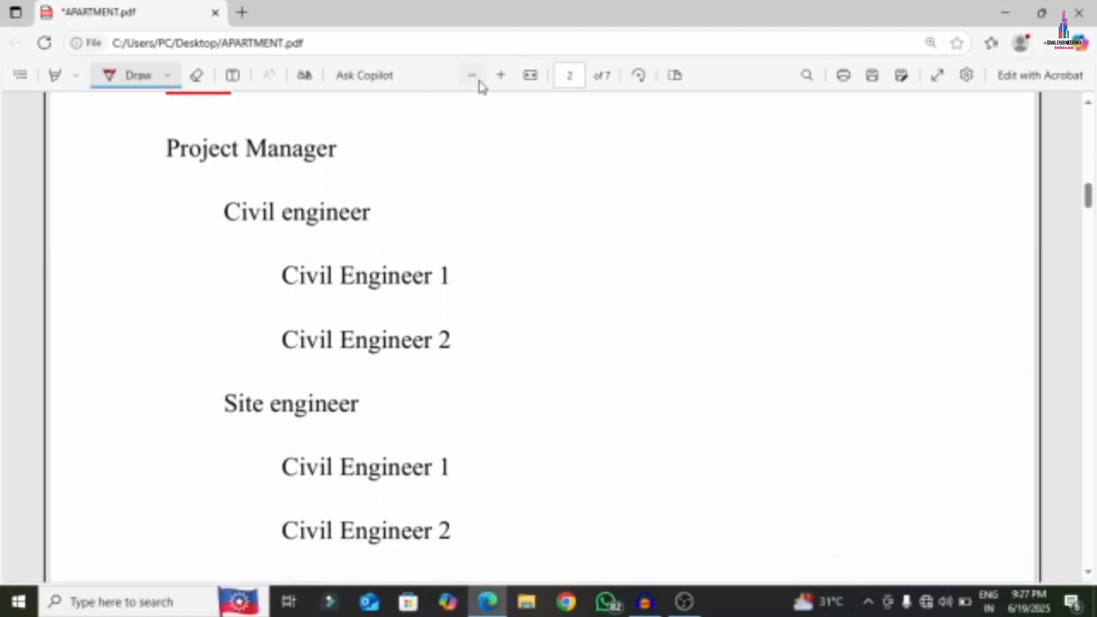
left_click(478, 81)
left_click(479, 83)
left_click(477, 83)
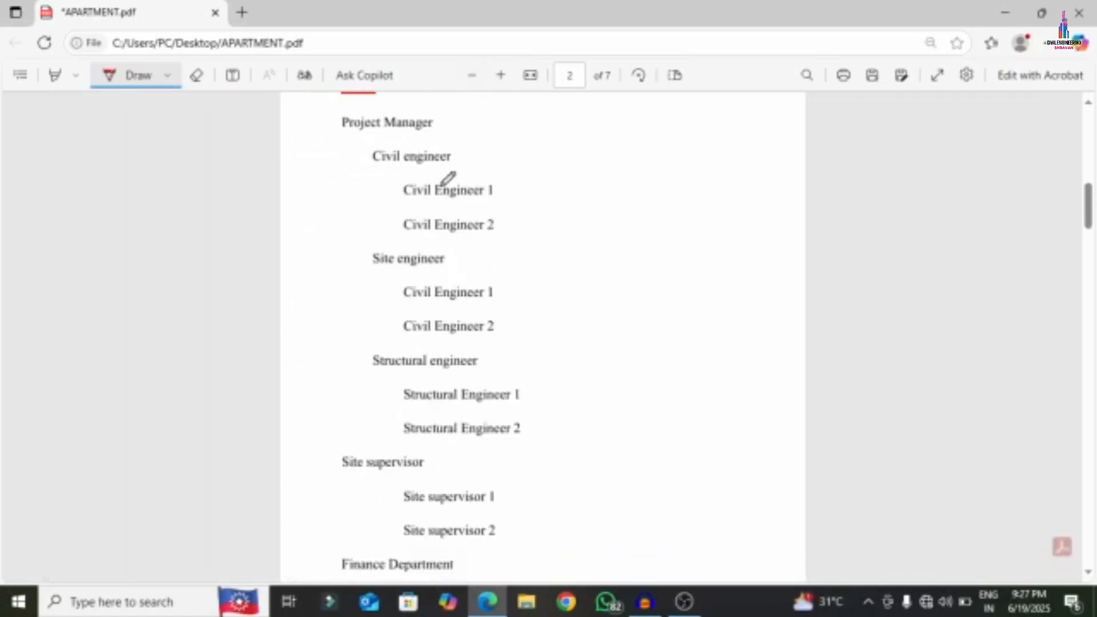
mouse_move(346, 134)
left_mouse_down()
mouse_move(414, 137)
mouse_move(440, 116)
mouse_move(346, 117)
mouse_move(464, 126)
mouse_move(457, 154)
mouse_move(518, 149)
mouse_move(498, 178)
mouse_move(515, 209)
mouse_move(502, 217)
mouse_move(536, 229)
mouse_move(480, 252)
mouse_move(498, 281)
mouse_move(545, 308)
mouse_move(500, 337)
left_mouse_up()
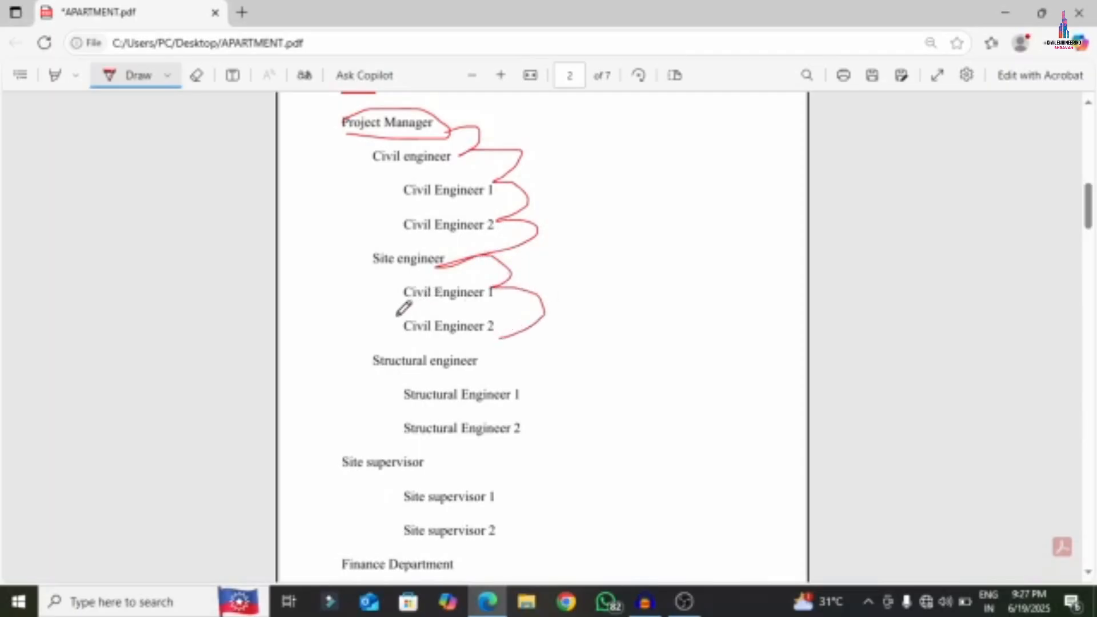
- Circle Civil Engineer 1, handwrite 'site 1' and 'site 2' notes, and tick both Structural Engineer entries
mouse_move(401, 299)
left_mouse_down()
mouse_move(497, 284)
mouse_move(399, 301)
left_mouse_up()
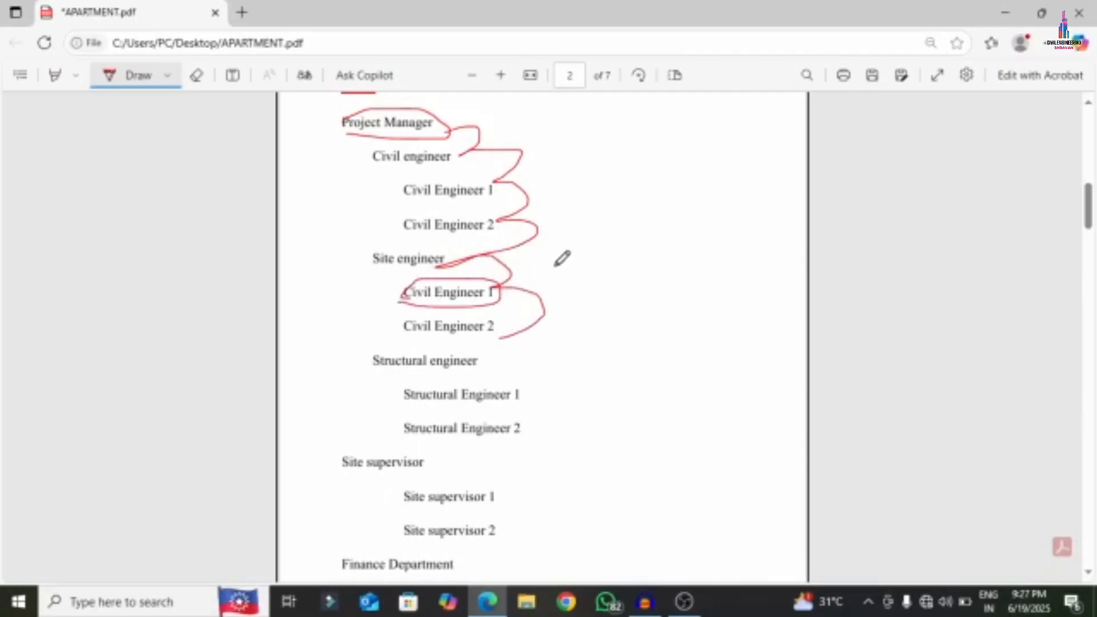
left_click_drag(563, 262, 562, 286)
mouse_move(571, 270)
left_mouse_down()
mouse_move(578, 279)
mouse_move(584, 262)
mouse_move(631, 272)
left_mouse_up()
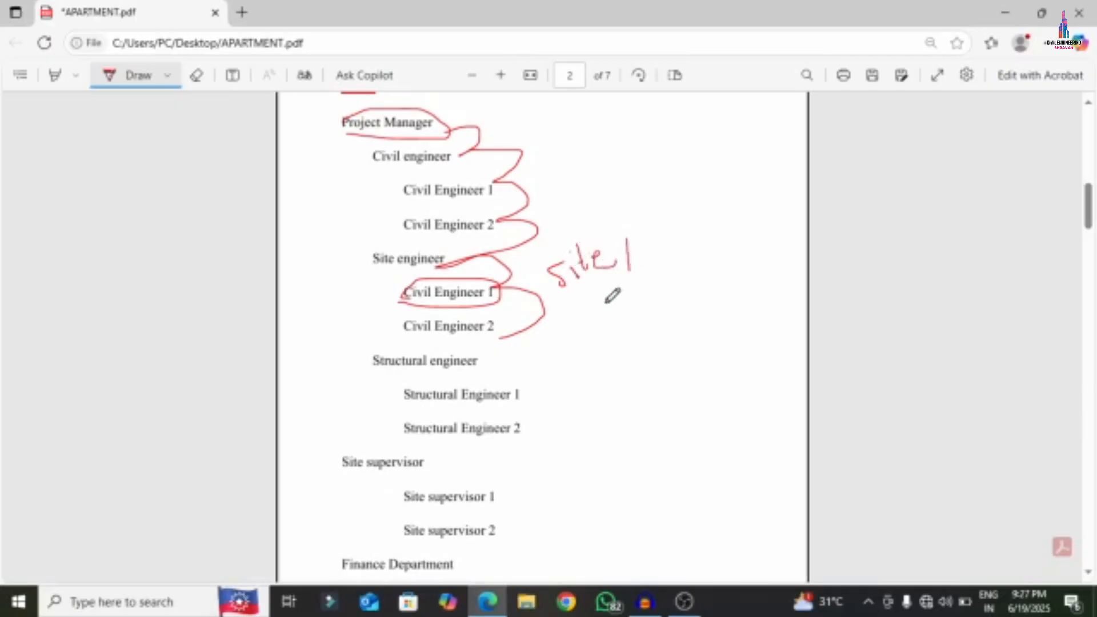
mouse_move(579, 302)
left_mouse_down()
mouse_move(570, 331)
mouse_move(589, 323)
mouse_move(600, 297)
mouse_move(617, 315)
mouse_move(693, 307)
left_mouse_up()
mouse_move(490, 352)
left_mouse_down()
mouse_move(494, 371)
mouse_move(526, 349)
left_mouse_up()
left_click_drag(516, 388, 542, 373)
left_click_drag(517, 421, 569, 390)
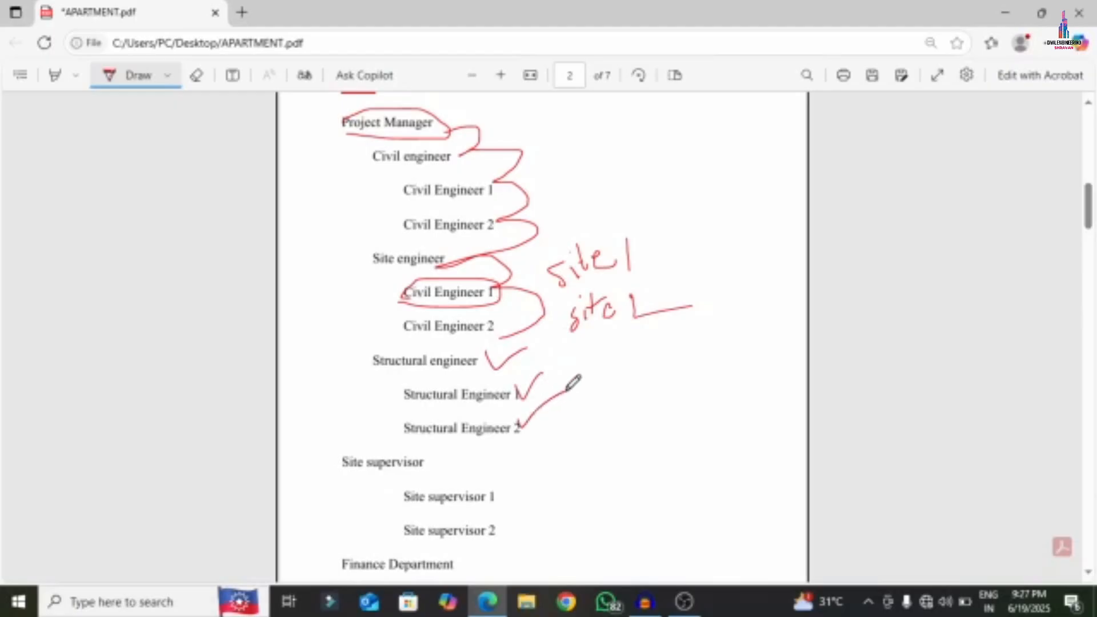
- Tick Site supervisor 1 and 2, Finance Department and HR Department in red
scroll(573, 383, "down", 3)
left_click_drag(420, 302, 475, 281)
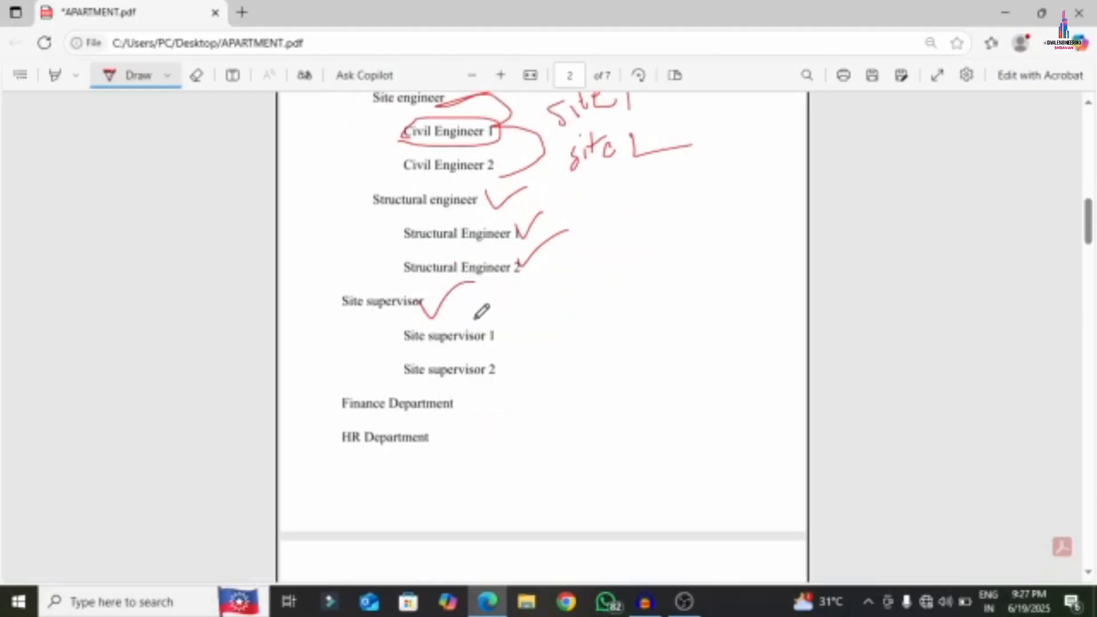
left_click_drag(475, 320, 550, 289)
left_click_drag(484, 364, 555, 326)
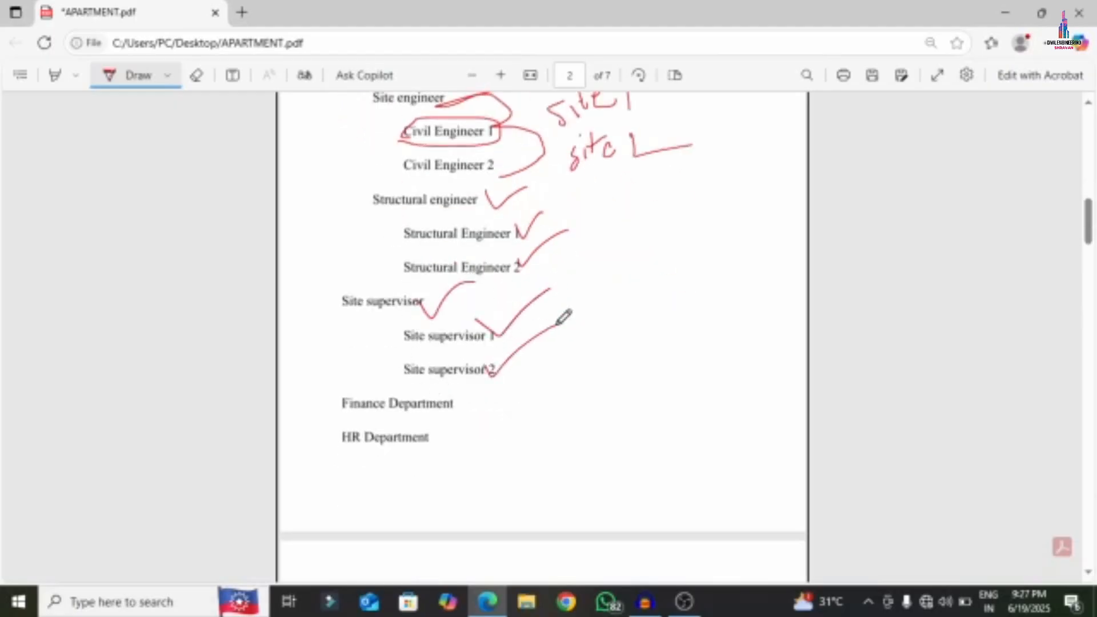
left_click_drag(456, 395, 612, 350)
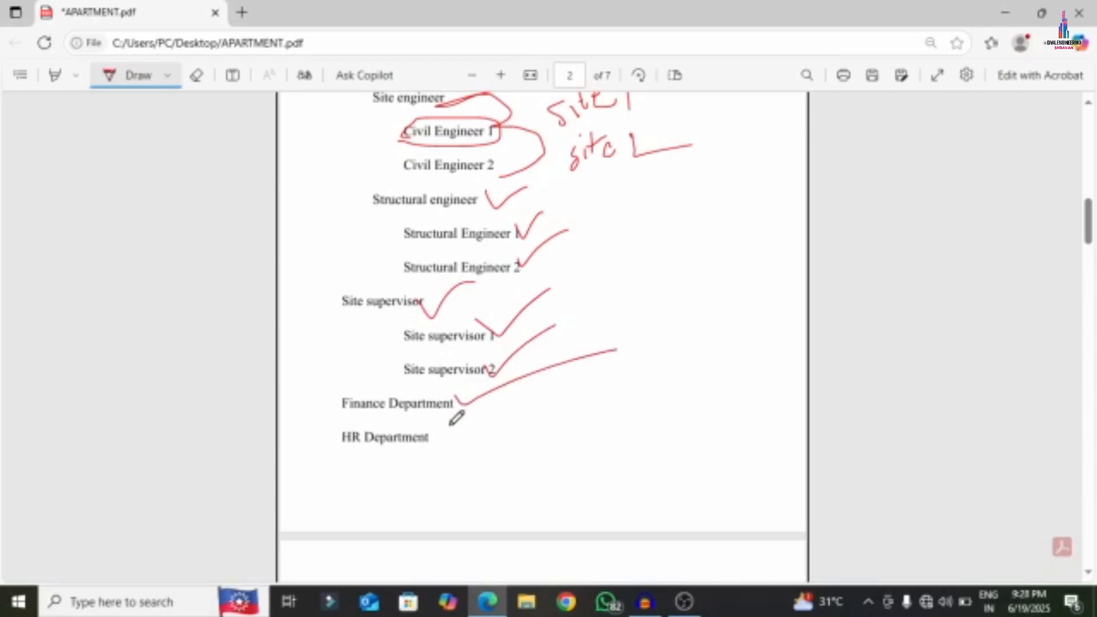
mouse_move(408, 432)
left_mouse_down()
mouse_move(426, 445)
mouse_move(599, 389)
left_mouse_up()
scroll(588, 343, "down", 5)
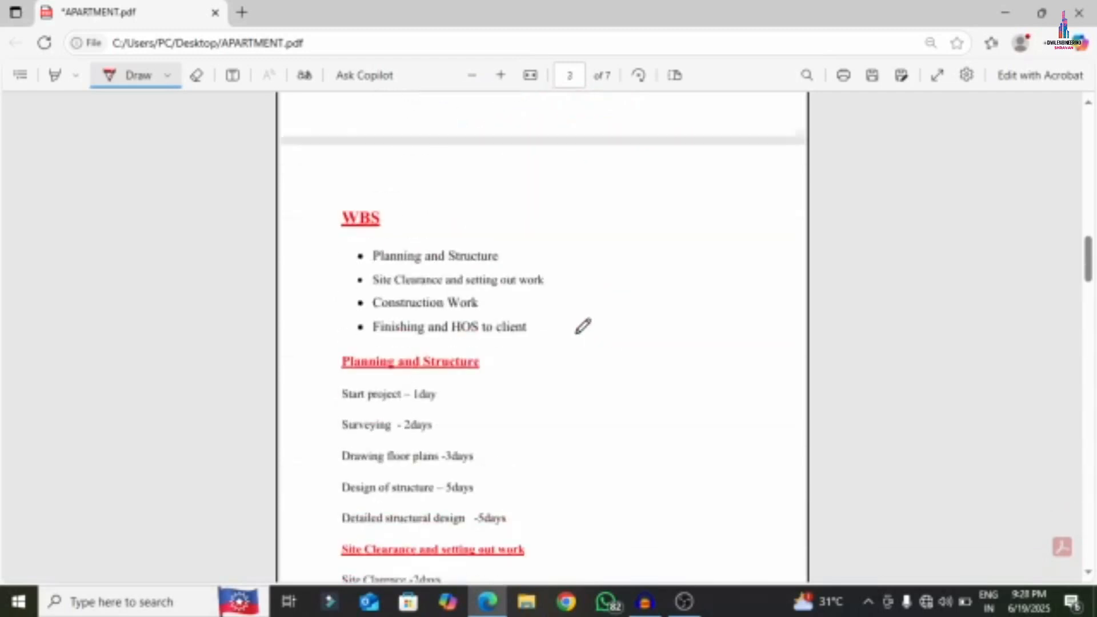
- Bracket the four WBS bullets in red and link each item to the bracket
mouse_move(481, 189)
left_mouse_down()
mouse_move(563, 250)
mouse_move(546, 325)
mouse_move(521, 332)
left_mouse_up()
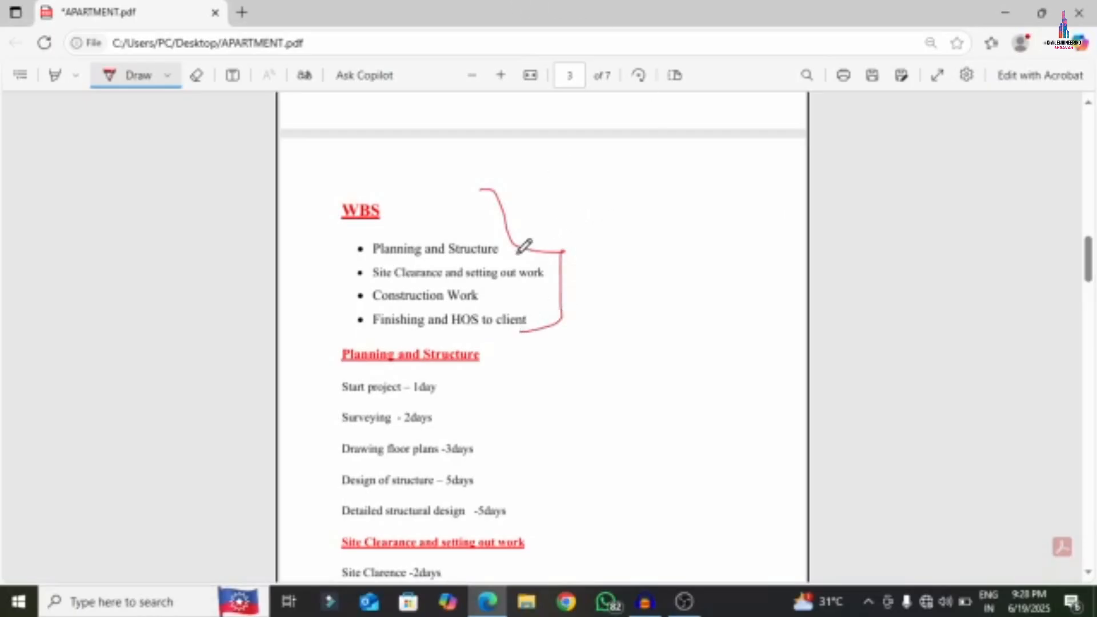
left_click_drag(499, 251, 633, 190)
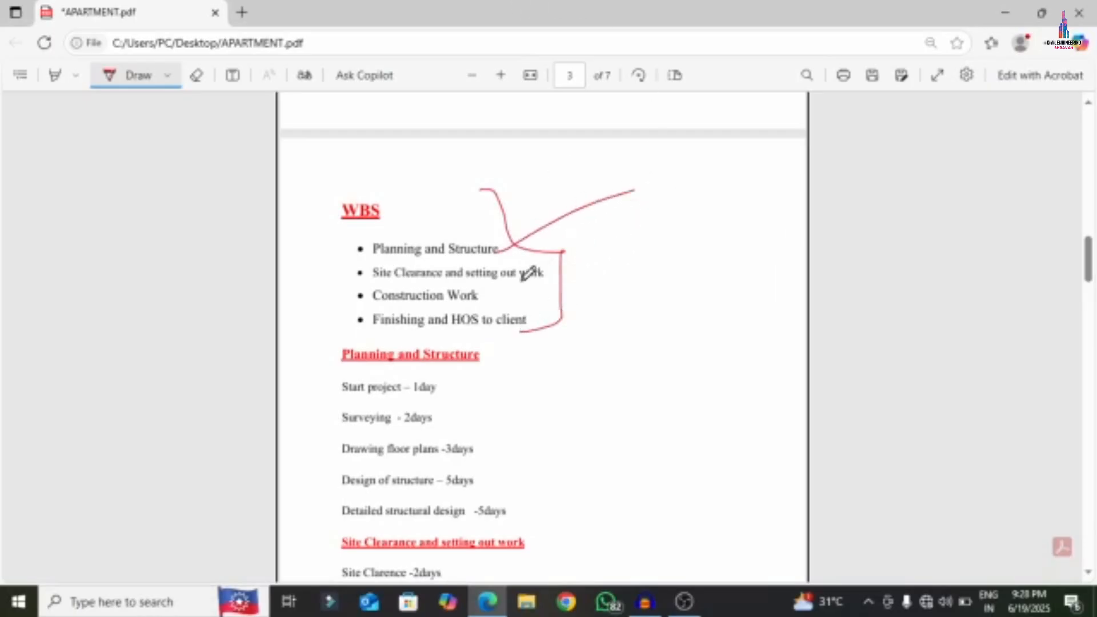
left_click_drag(537, 272, 669, 225)
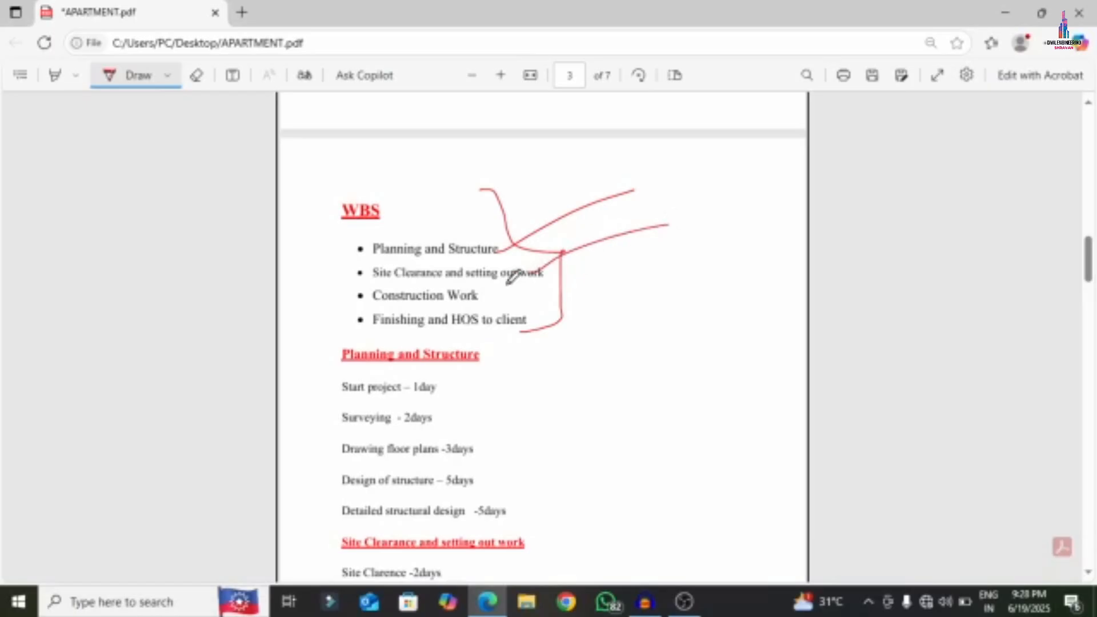
left_click_drag(475, 298, 757, 252)
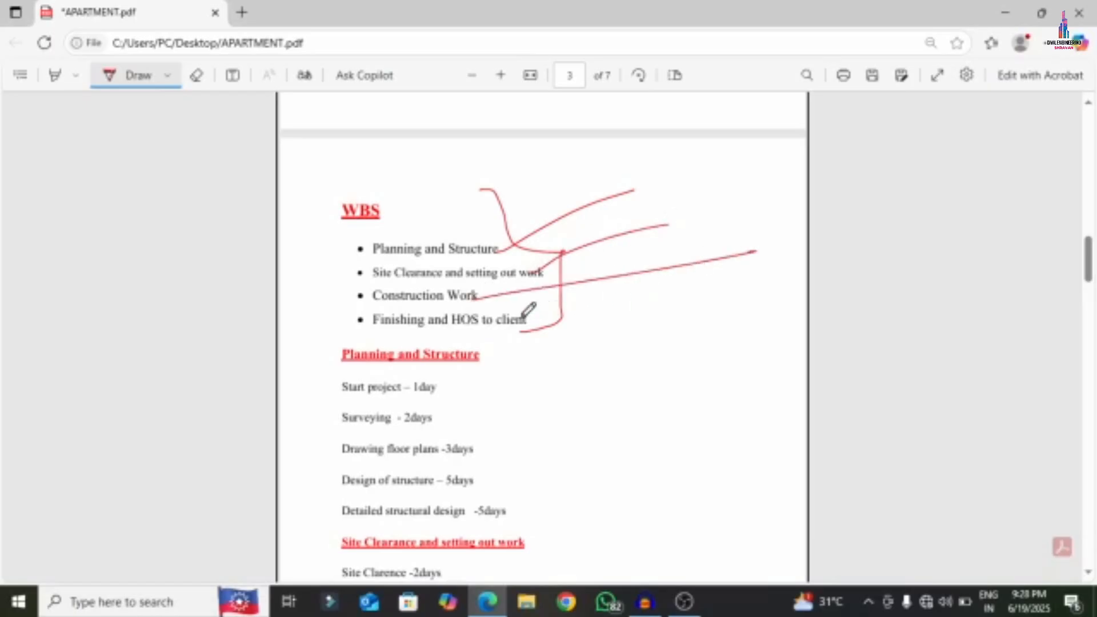
left_click_drag(523, 319, 671, 321)
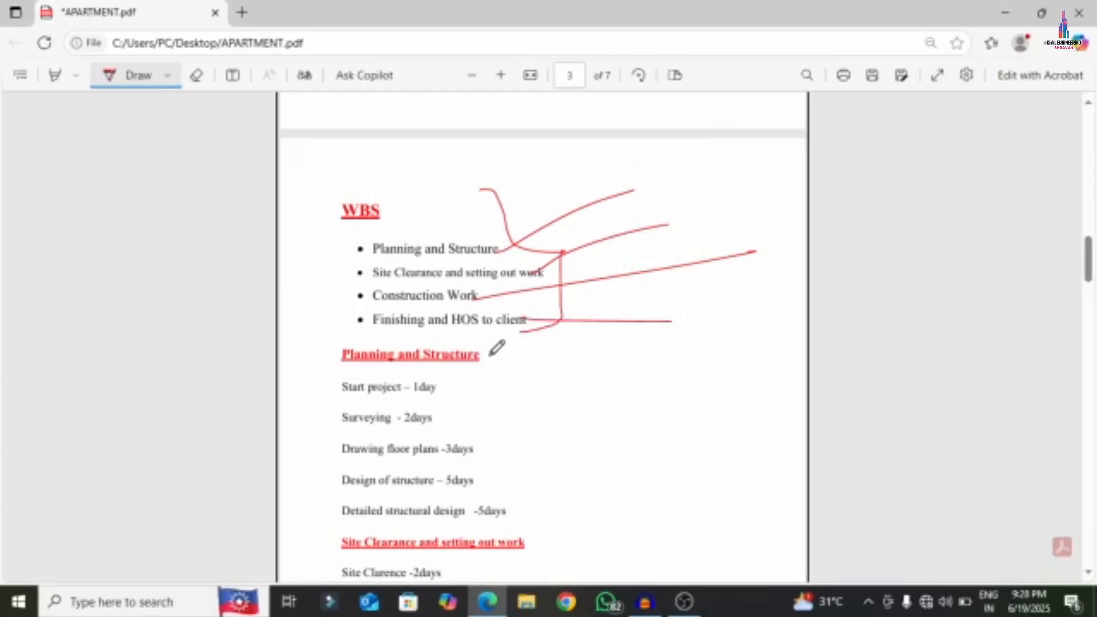
- Bracket the Planning and Structure and Site Clearance task lists in red
scroll(495, 347, "down", 2)
mouse_move(471, 294)
left_mouse_down()
mouse_move(531, 426)
mouse_move(517, 440)
left_mouse_up()
scroll(440, 418, "down", 5)
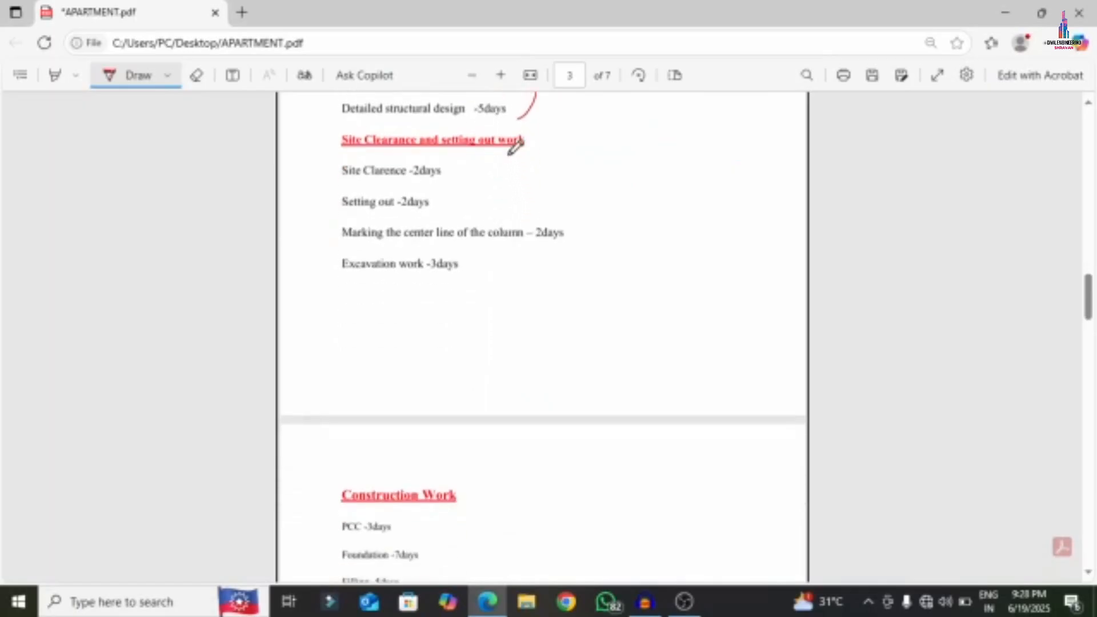
mouse_move(508, 154)
left_mouse_down()
mouse_move(631, 228)
mouse_move(508, 313)
left_mouse_up()
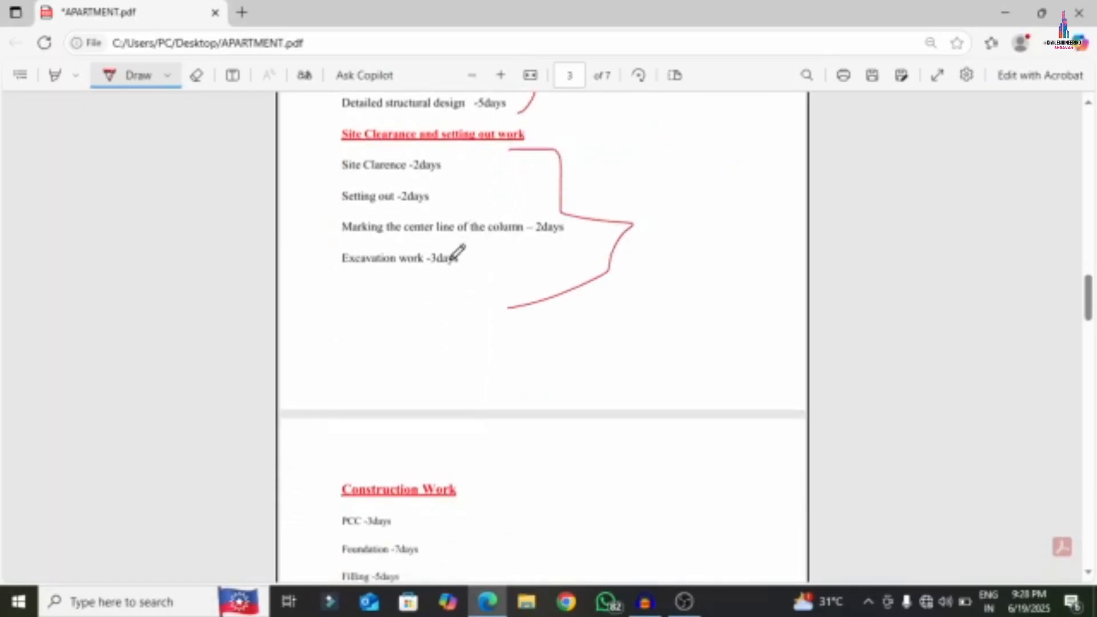
- Mark the Construction Work and Finishing and Handover task lists in red ink
scroll(455, 254, "down", 7)
scroll(398, 263, "up", 3)
mouse_move(399, 264)
left_mouse_down()
mouse_move(485, 269)
mouse_move(570, 470)
mouse_move(563, 566)
left_mouse_up()
scroll(492, 455, "down", 10)
scroll(493, 389, "down", 12)
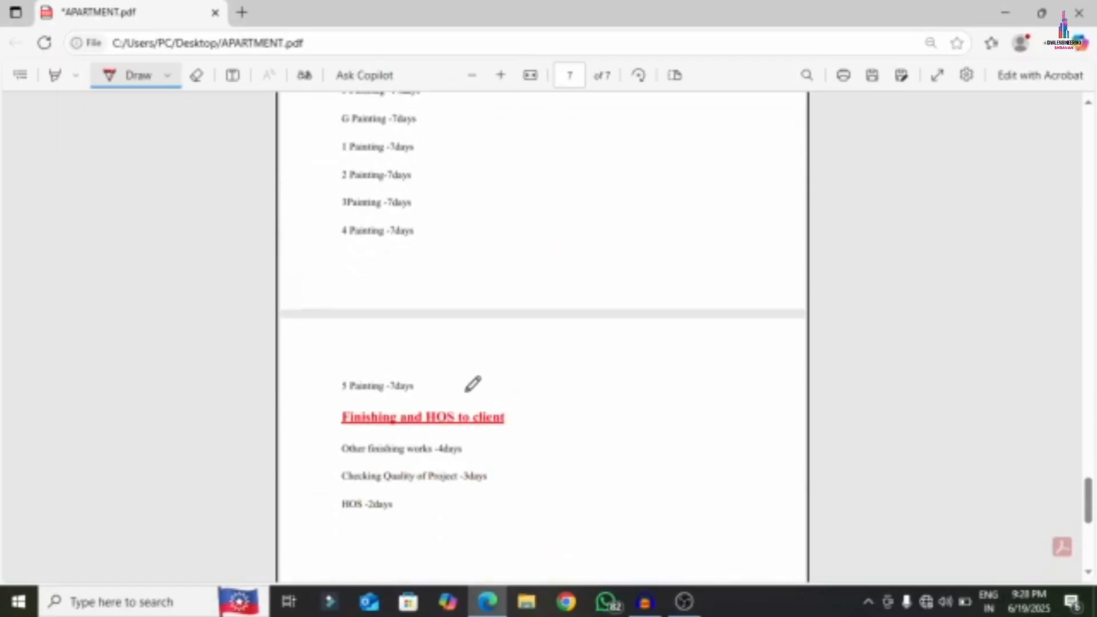
scroll(466, 392, "down", 2)
mouse_move(476, 361)
left_mouse_down()
mouse_move(496, 392)
mouse_move(491, 425)
left_mouse_up()
scroll(544, 400, "up", 15)
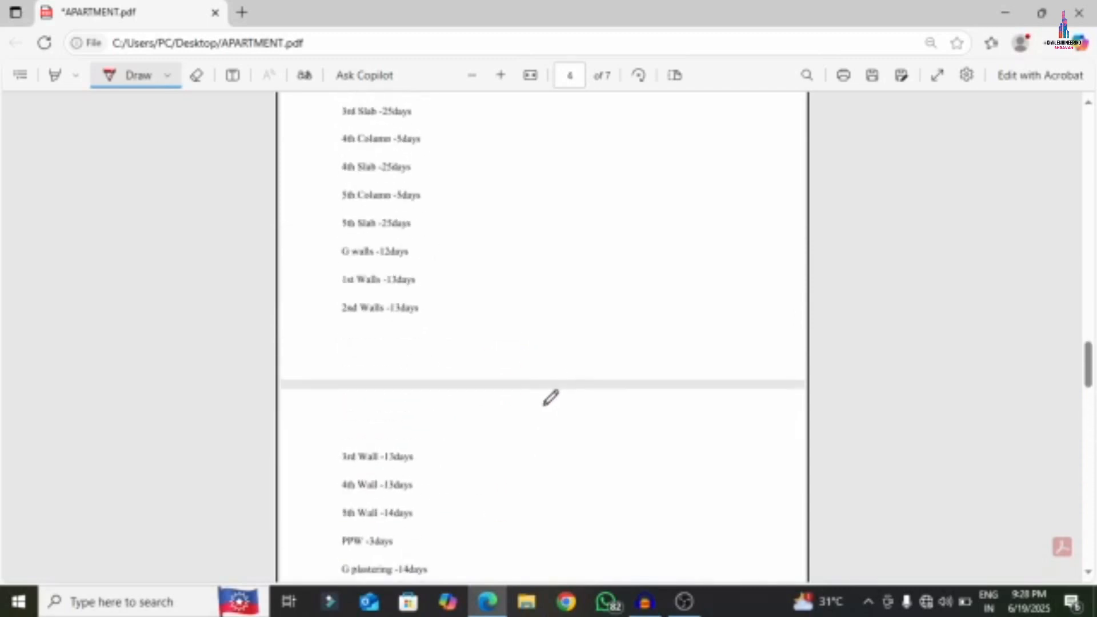
scroll(551, 398, "up", 15)
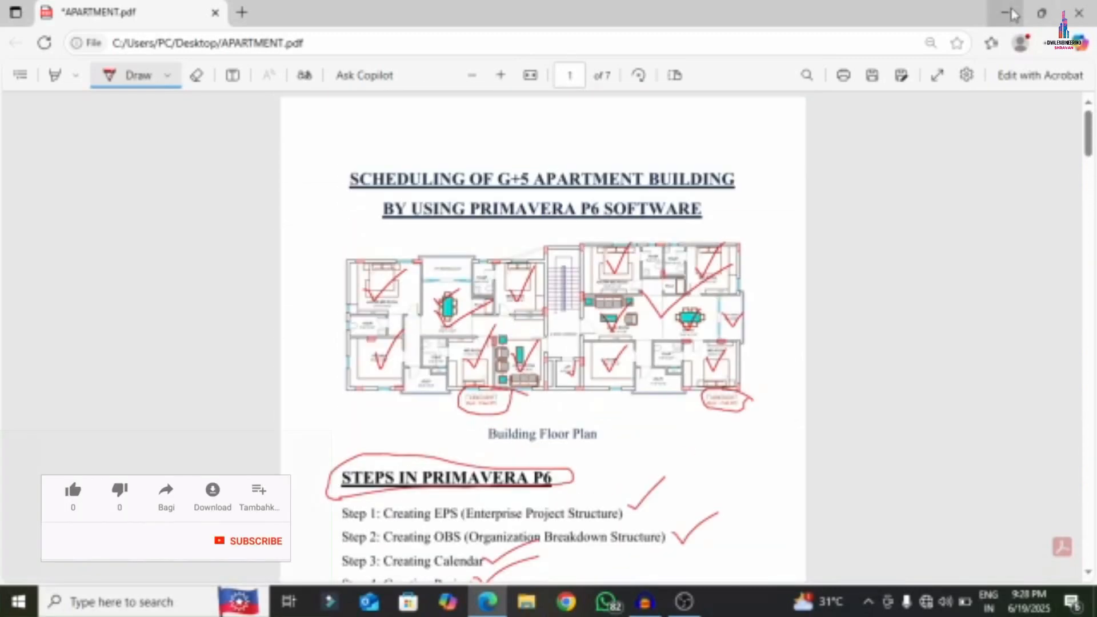
- Launch P6 Professional 20 from Windows search, sign in with the password, and dismiss the startup warning
left_click(1012, 13)
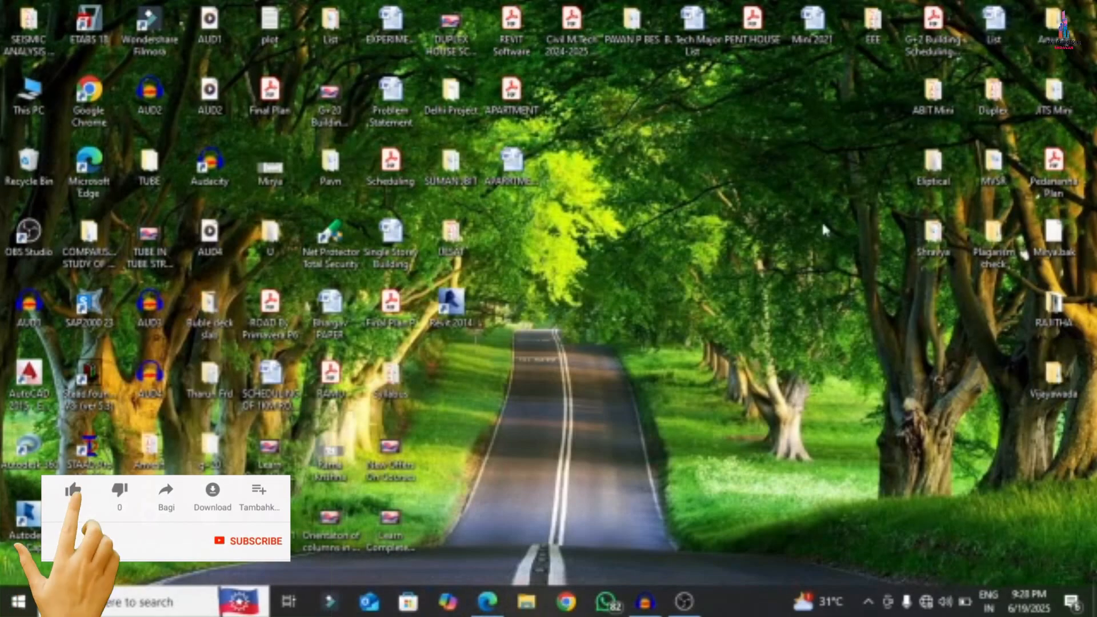
left_click(171, 610)
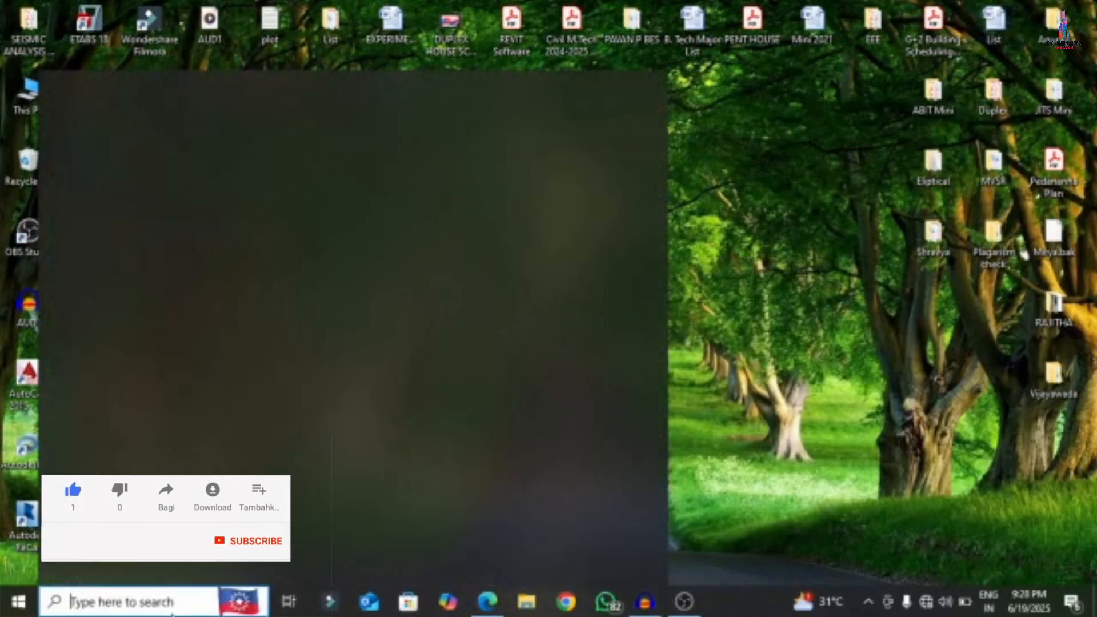
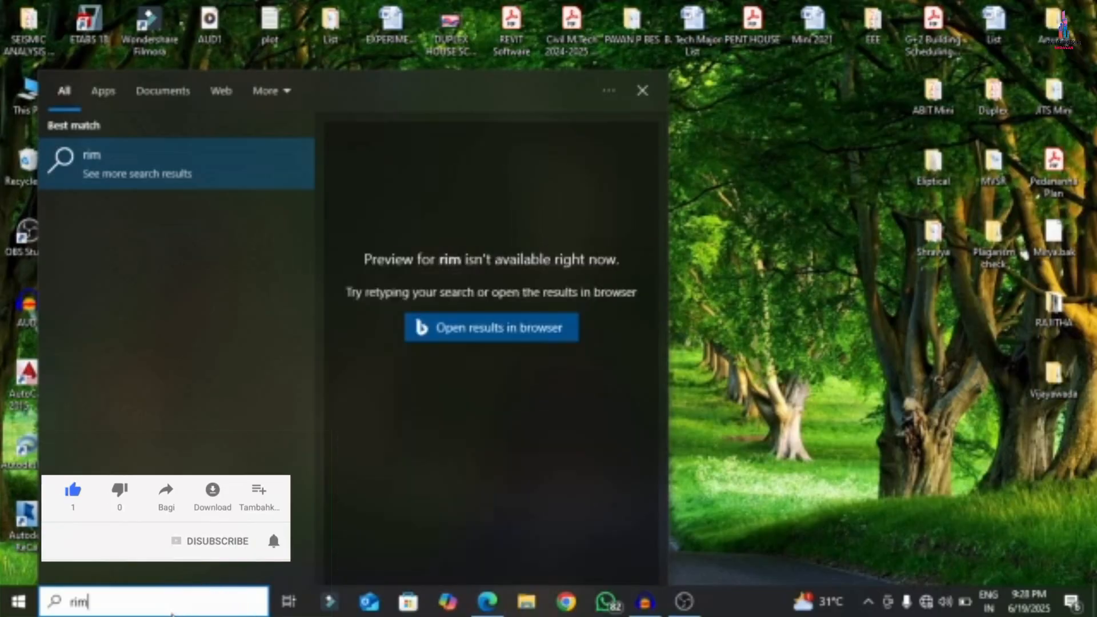
key("BackSpace")
key("BackSpace")
key("BackSpace")
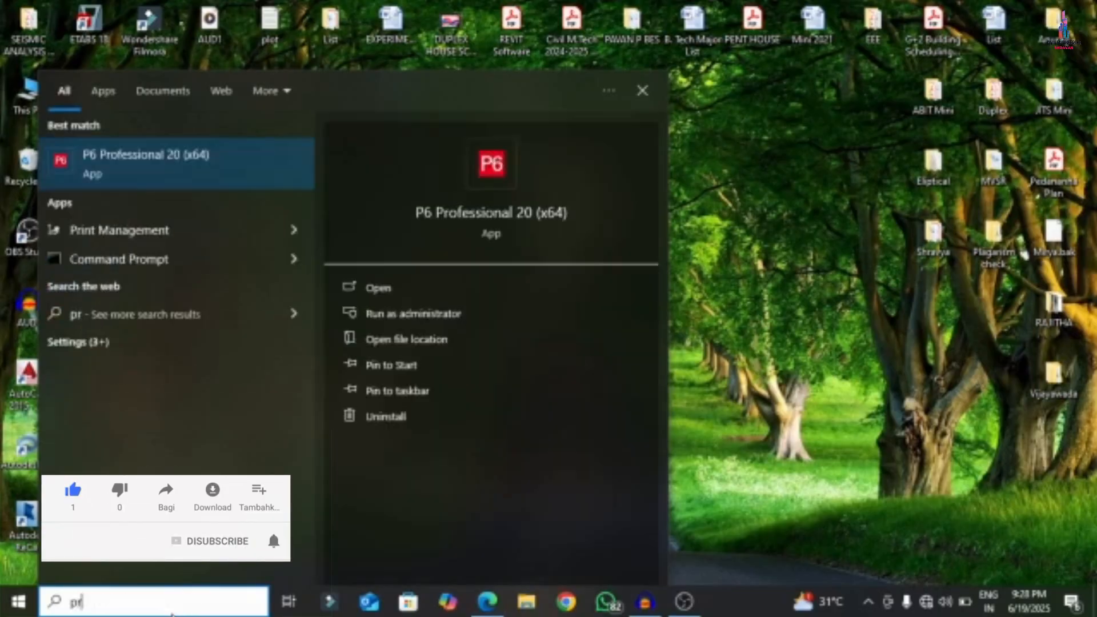
key("Return")
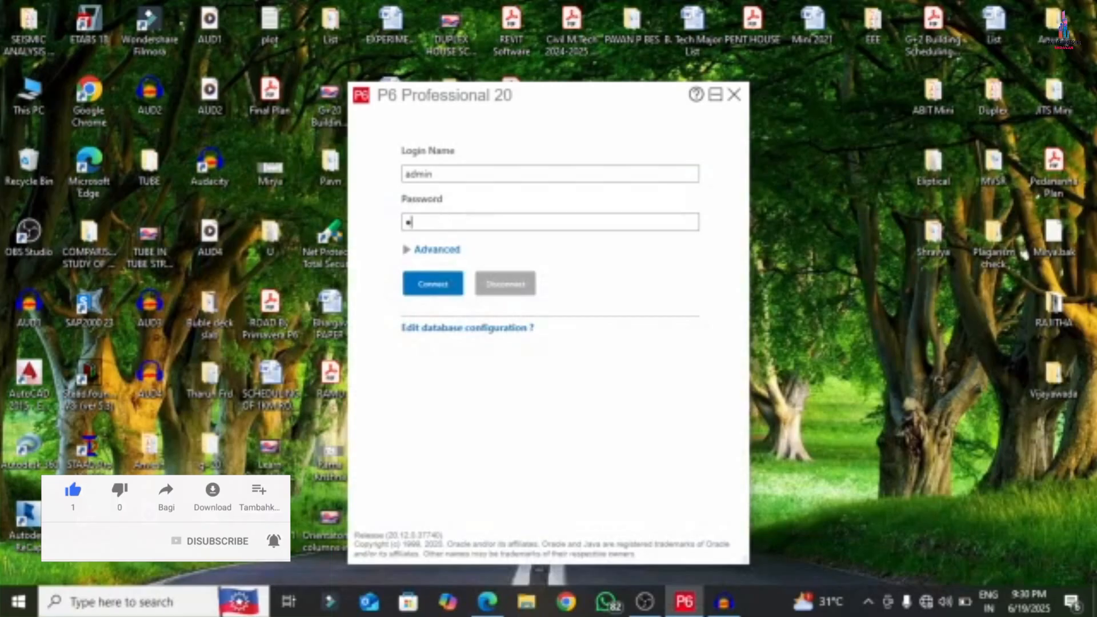
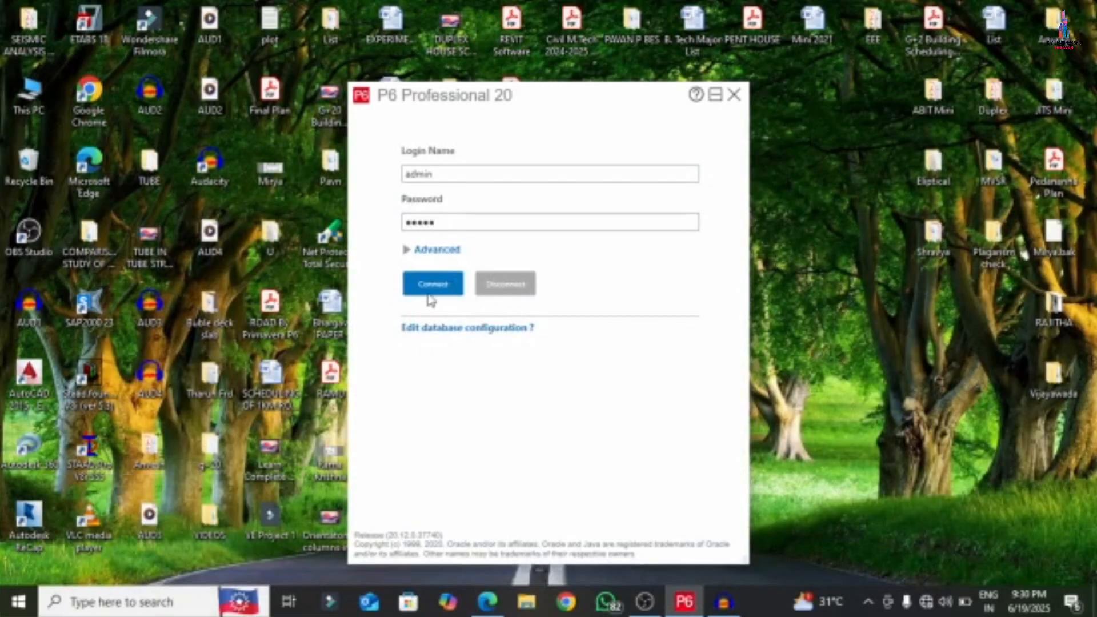
left_click(430, 296)
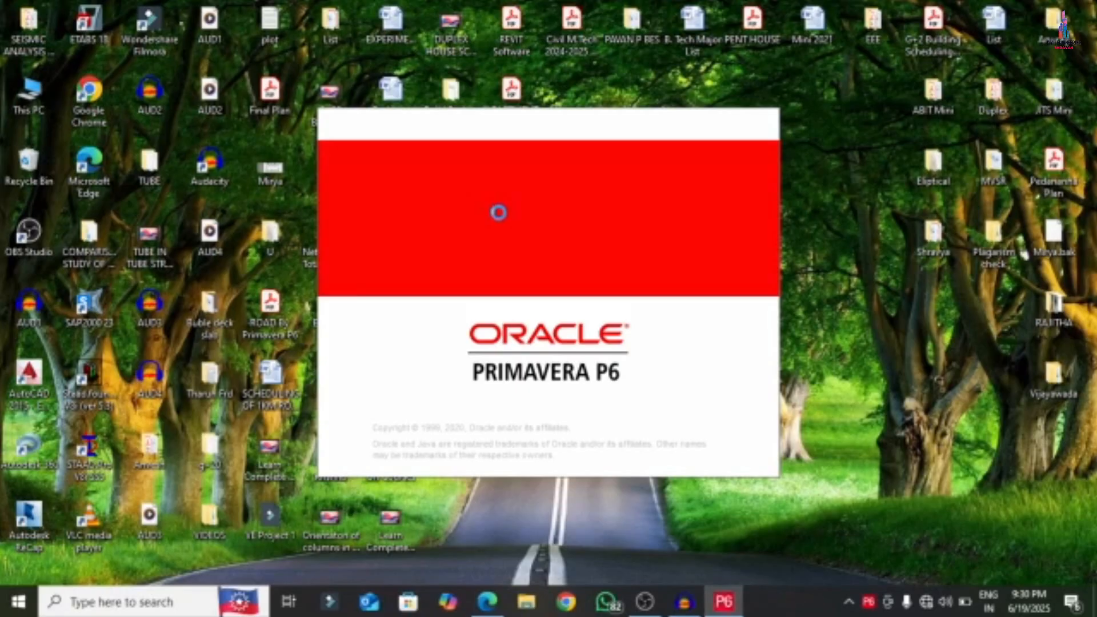
left_click(532, 336)
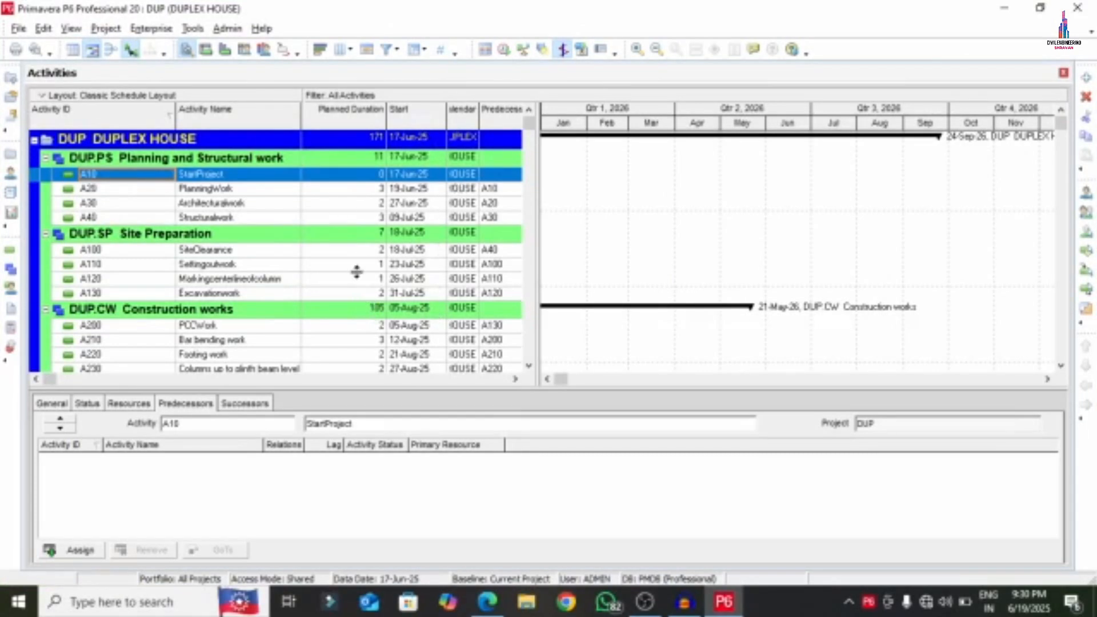
- Delete the PROJECT A and PROJECT B EPS entries and close the Enterprise Project Structure window
left_click(150, 29)
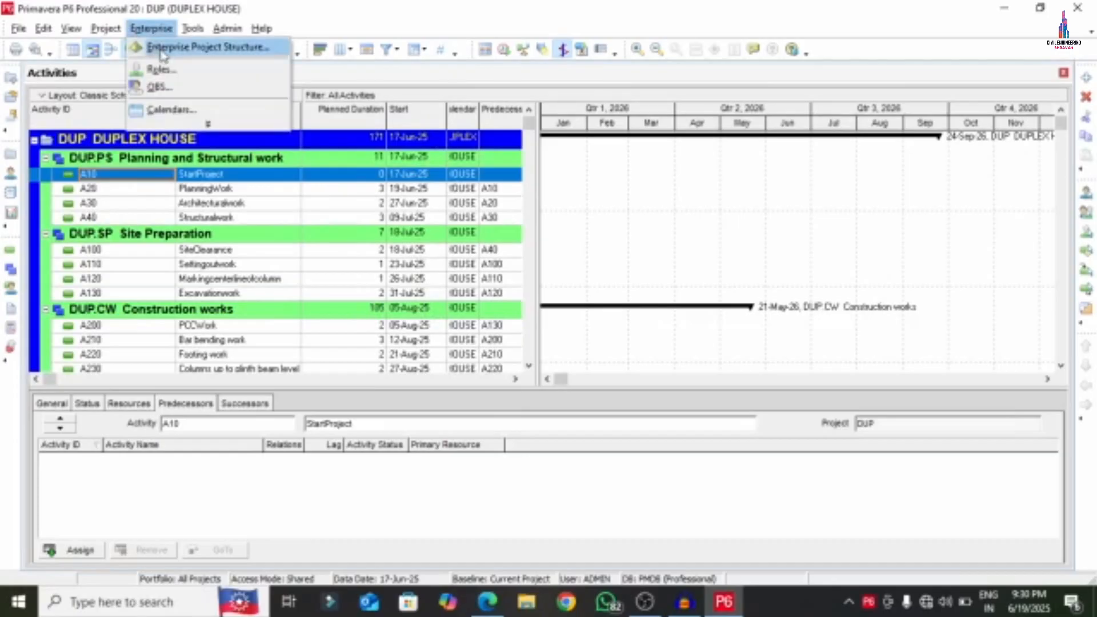
left_click(163, 50)
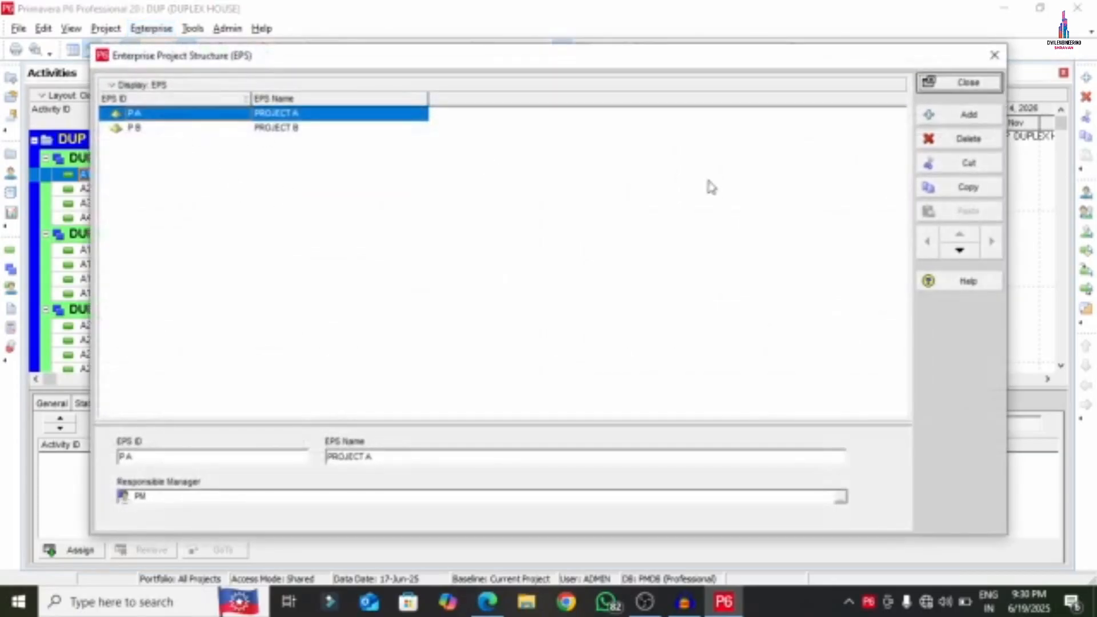
left_click(969, 139)
left_click(509, 333)
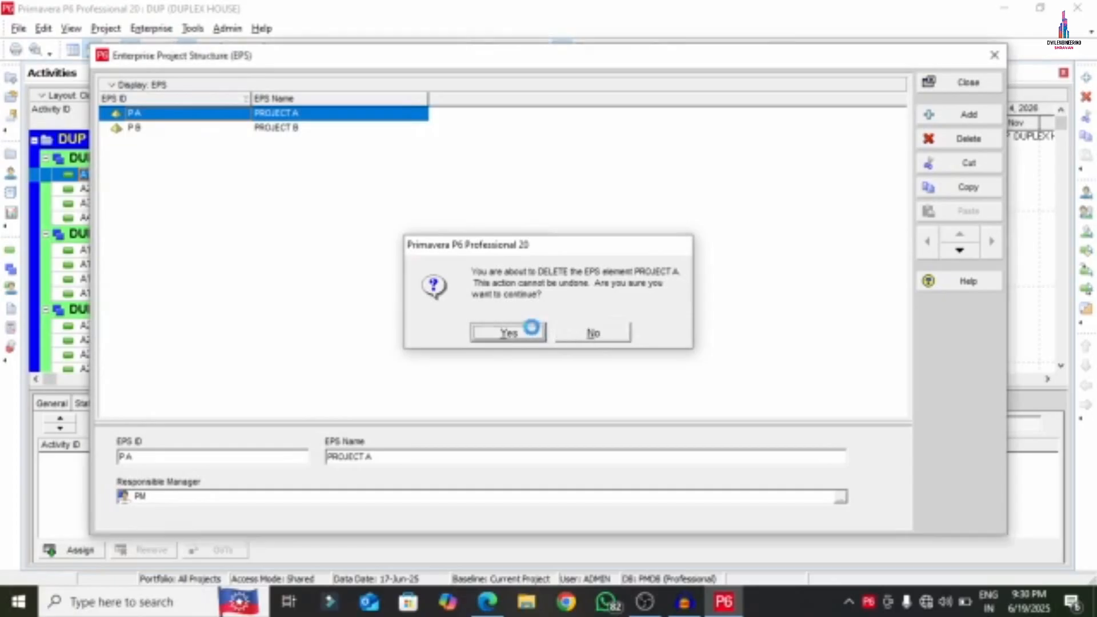
left_click(969, 139)
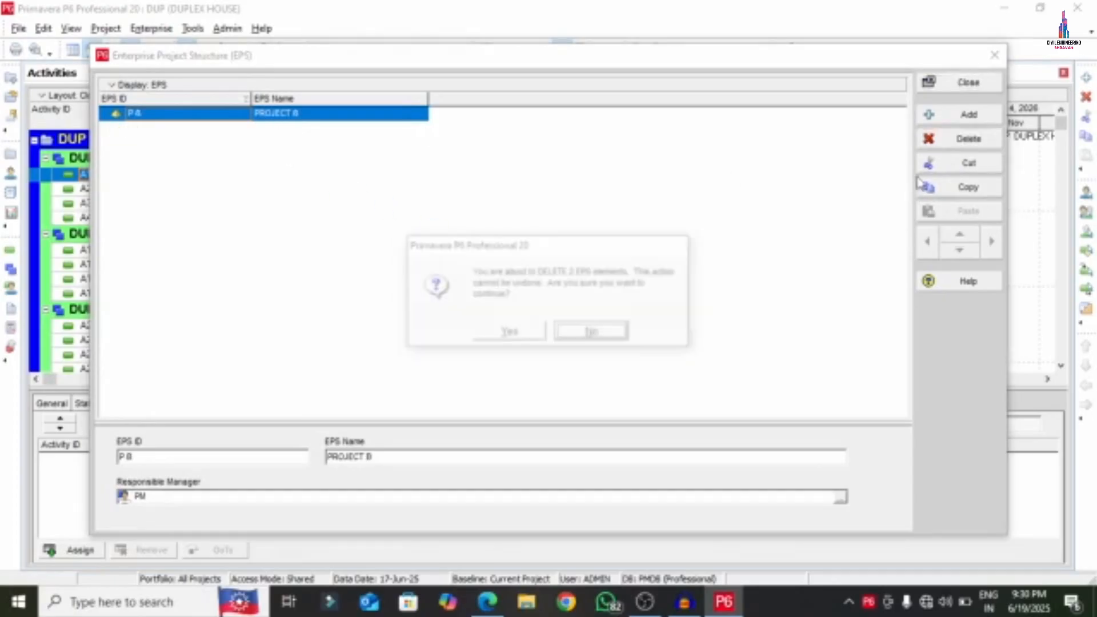
left_click(509, 332)
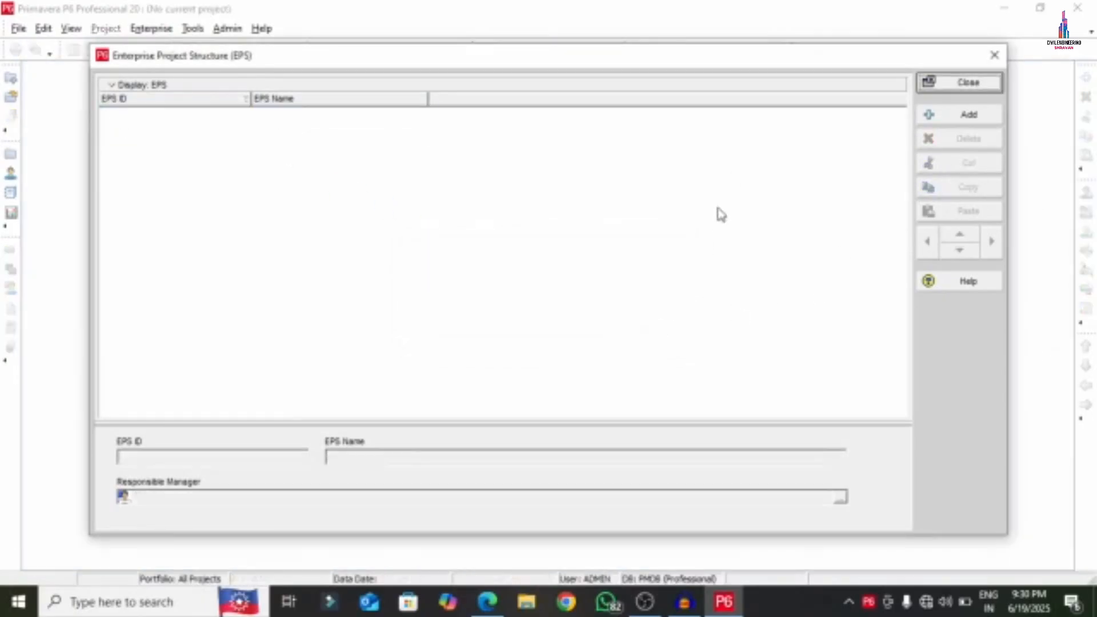
left_click(995, 55)
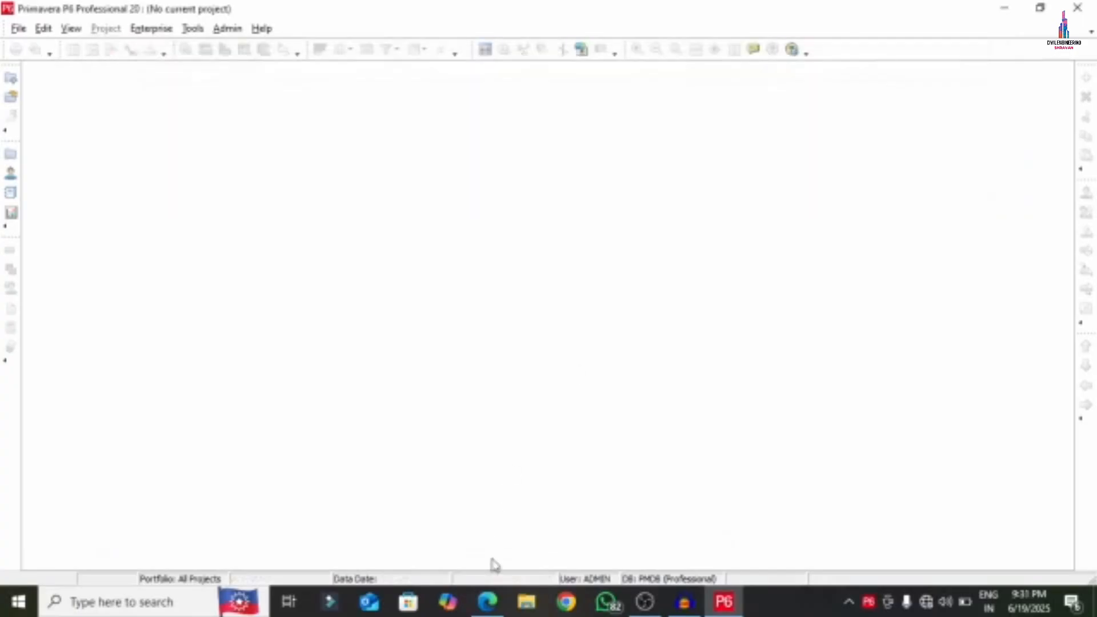
left_click(487, 601)
- Circle 'Step 1: Creating EPS' in red on the APARTMENT PDF's steps list
scroll(514, 411, "down", 3)
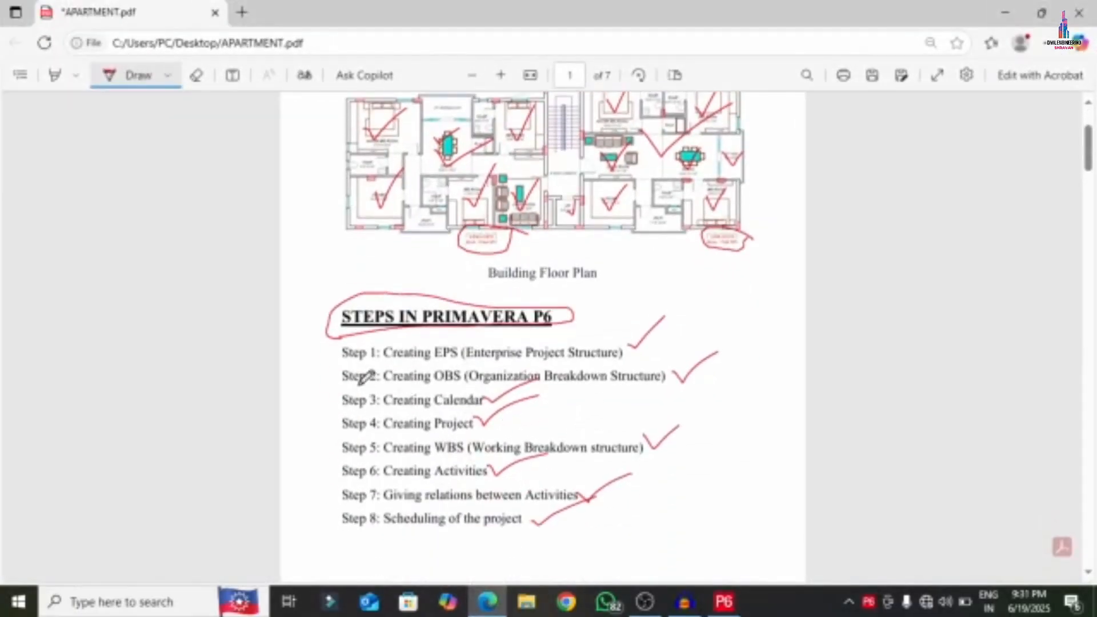
mouse_move(327, 369)
left_mouse_down()
mouse_move(537, 366)
mouse_move(674, 338)
mouse_move(329, 344)
mouse_move(340, 375)
left_mouse_up()
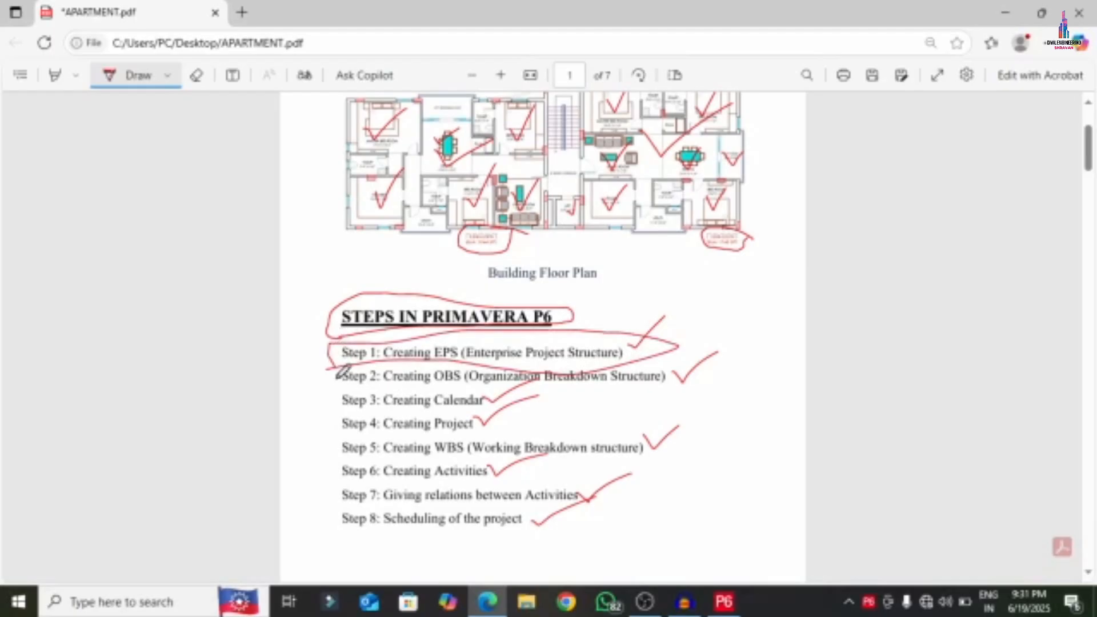
left_click(732, 601)
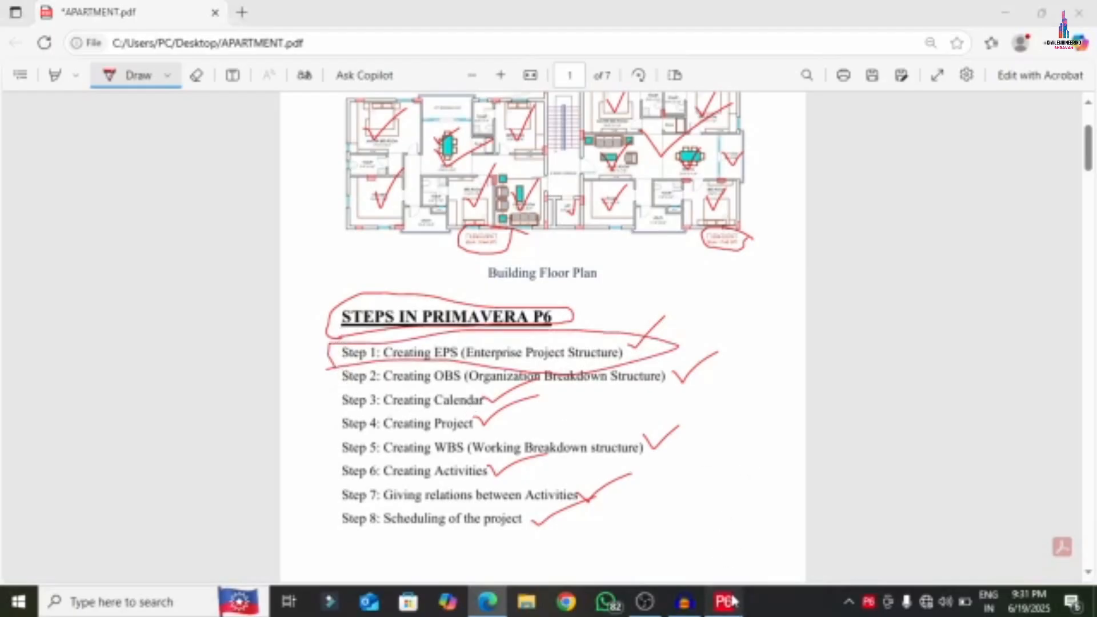
- Add EPS node A named PROJECT A BUILDINGS in the Enterprise Project Structure
left_click(150, 30)
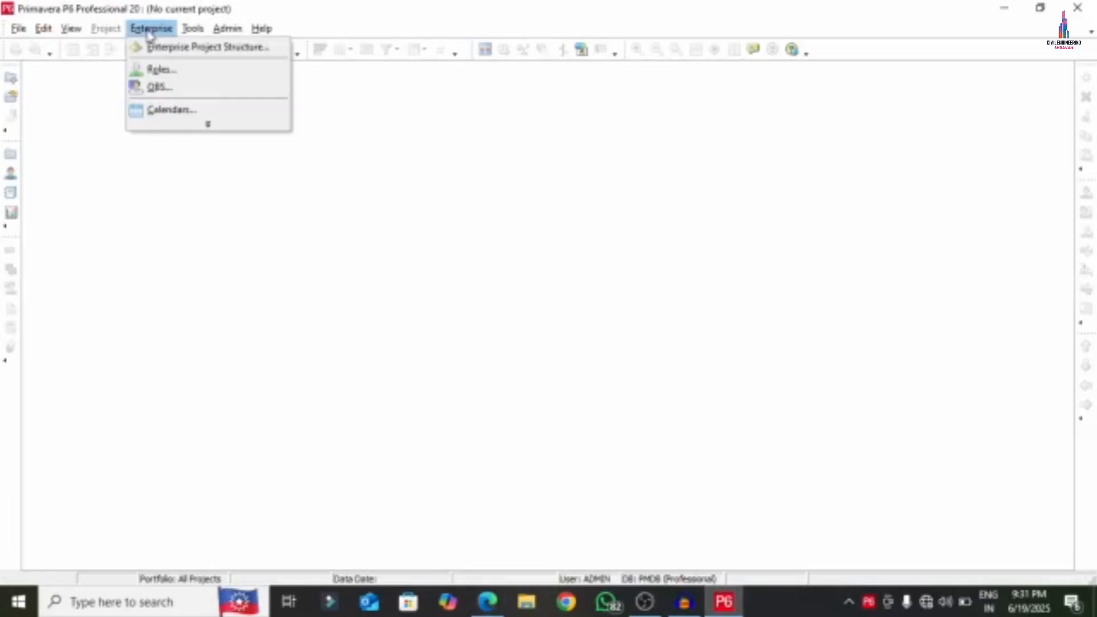
left_click(167, 48)
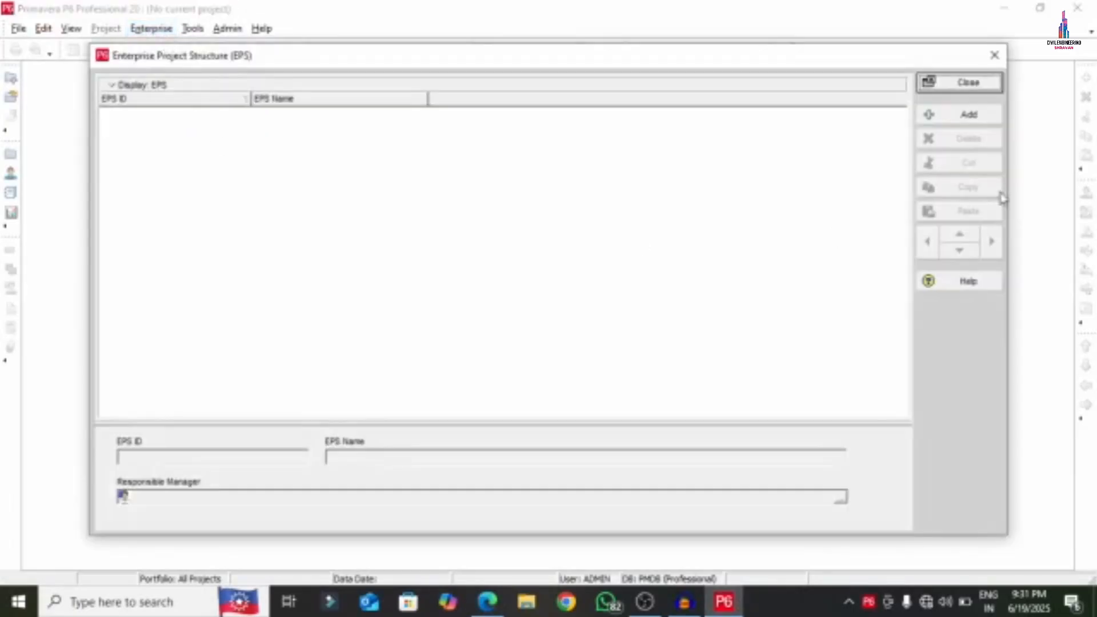
left_click(967, 116)
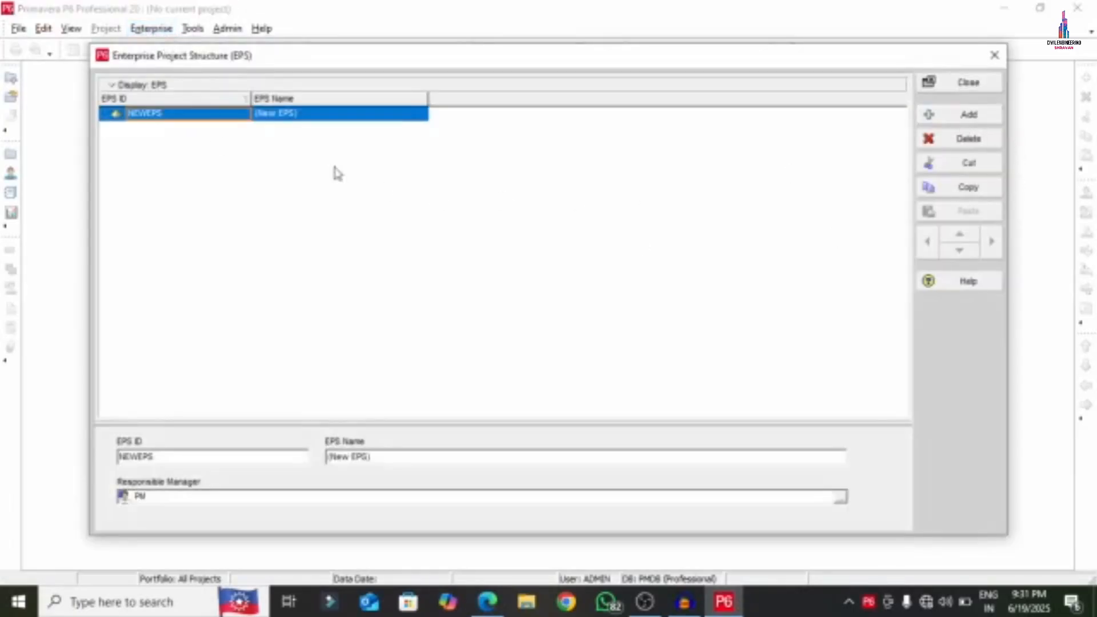
left_click(227, 118)
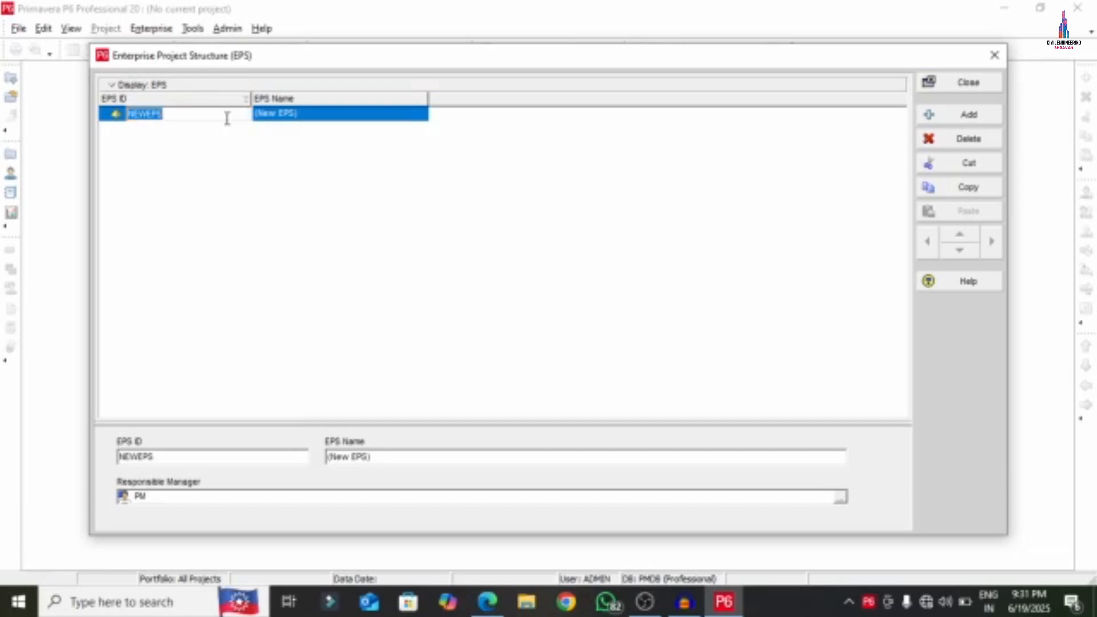
type("A")
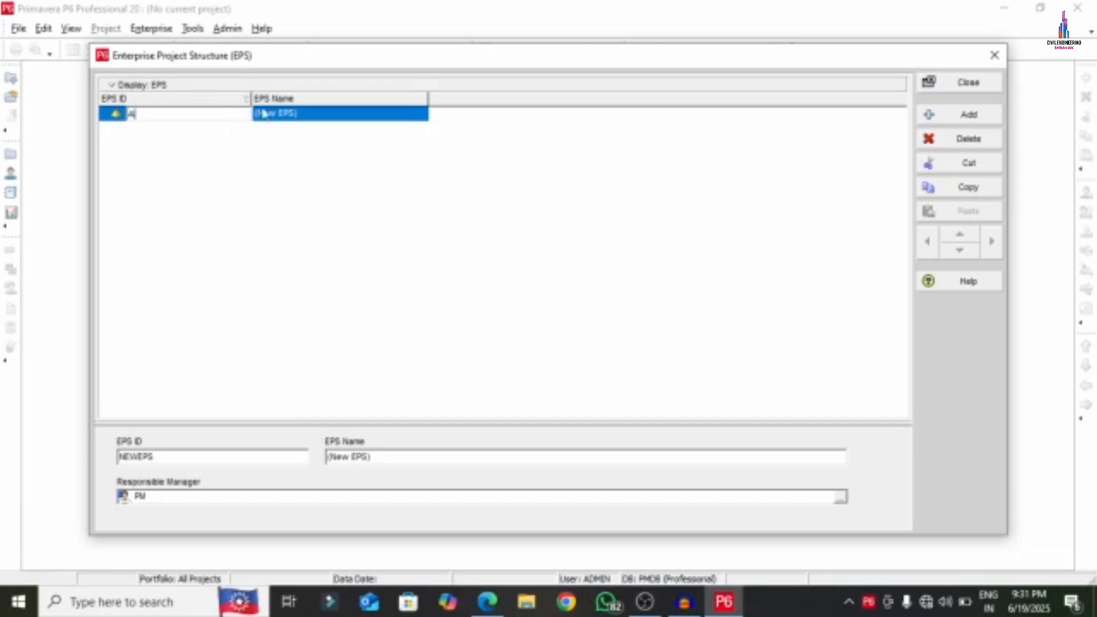
left_click(331, 117)
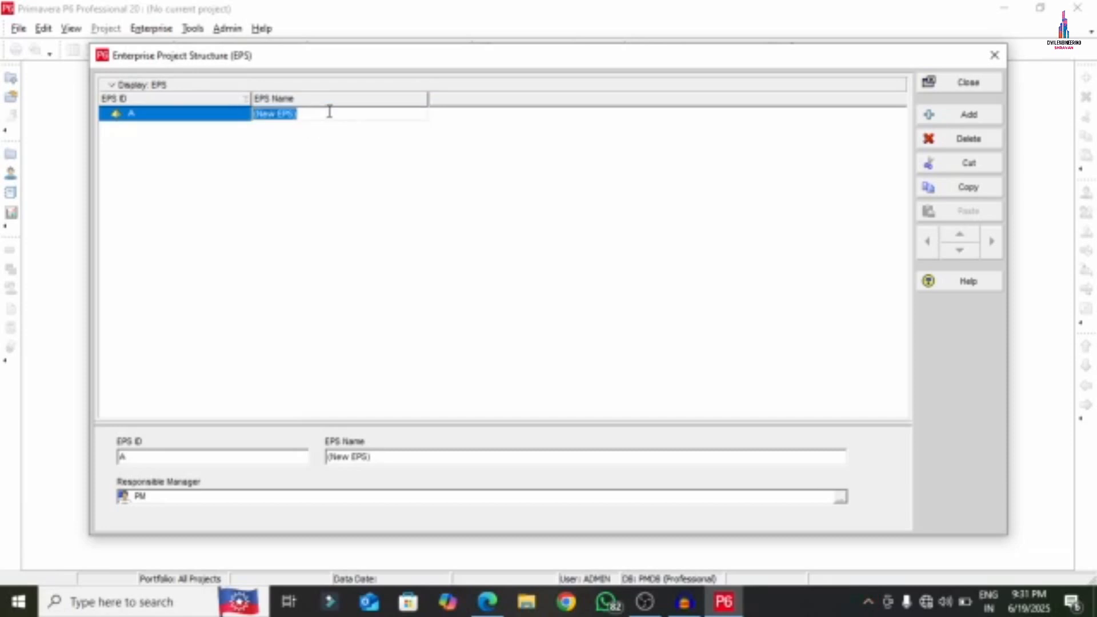
type("PROJECT A BUILDINGS")
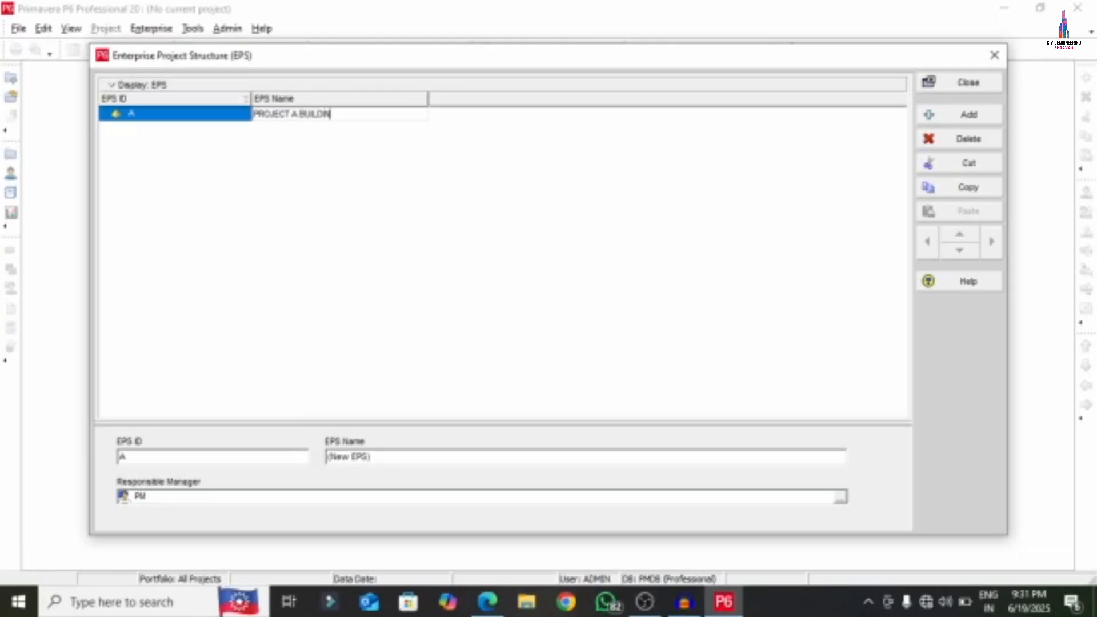
left_click(969, 115)
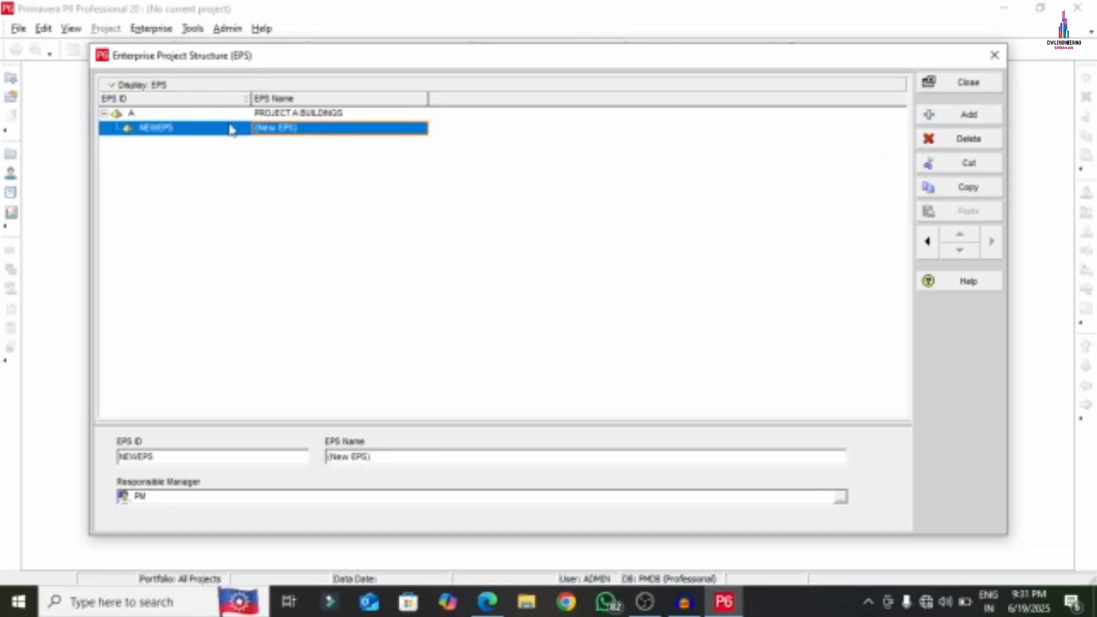
- Add a second top-level EPS node B named PROJECT B BUILDINGS
left_click(928, 242)
left_click(172, 134)
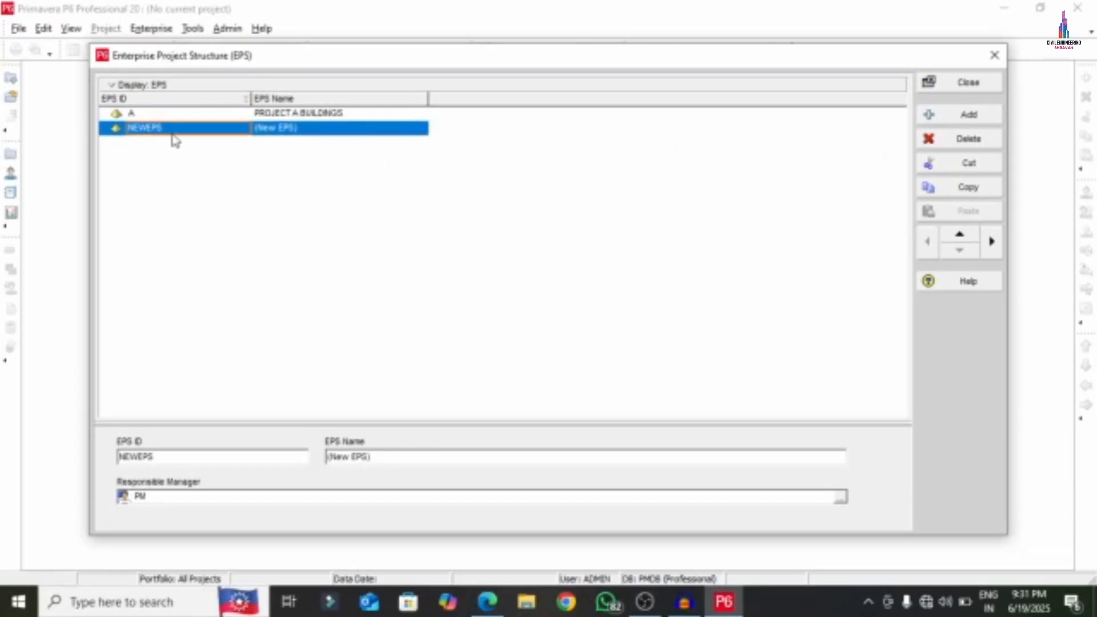
left_click(179, 130)
type("B")
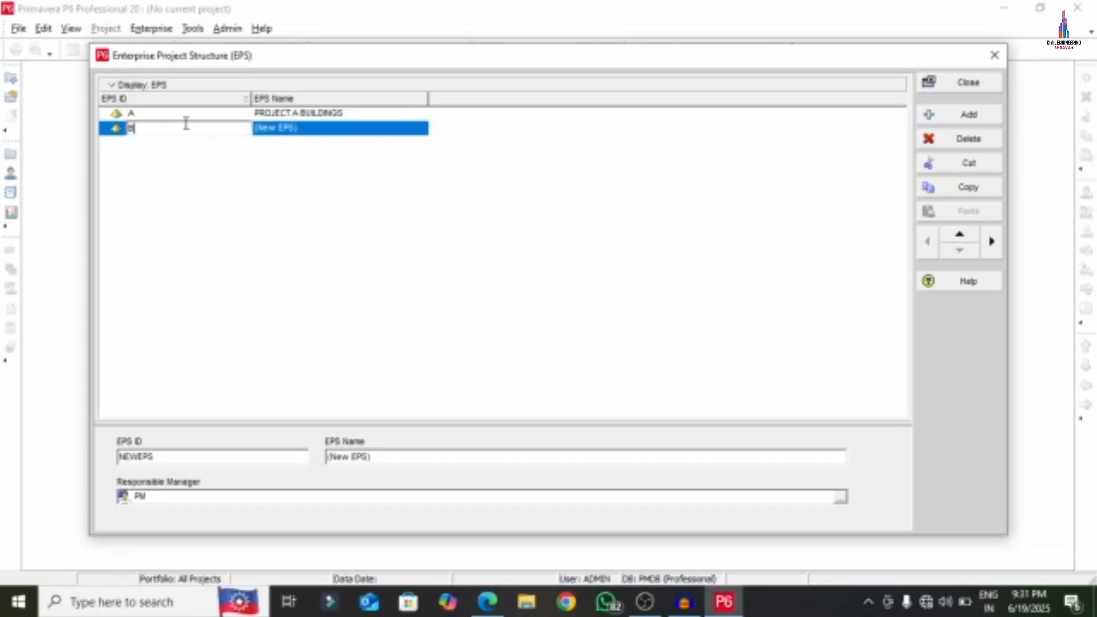
left_click(324, 127)
type("P")
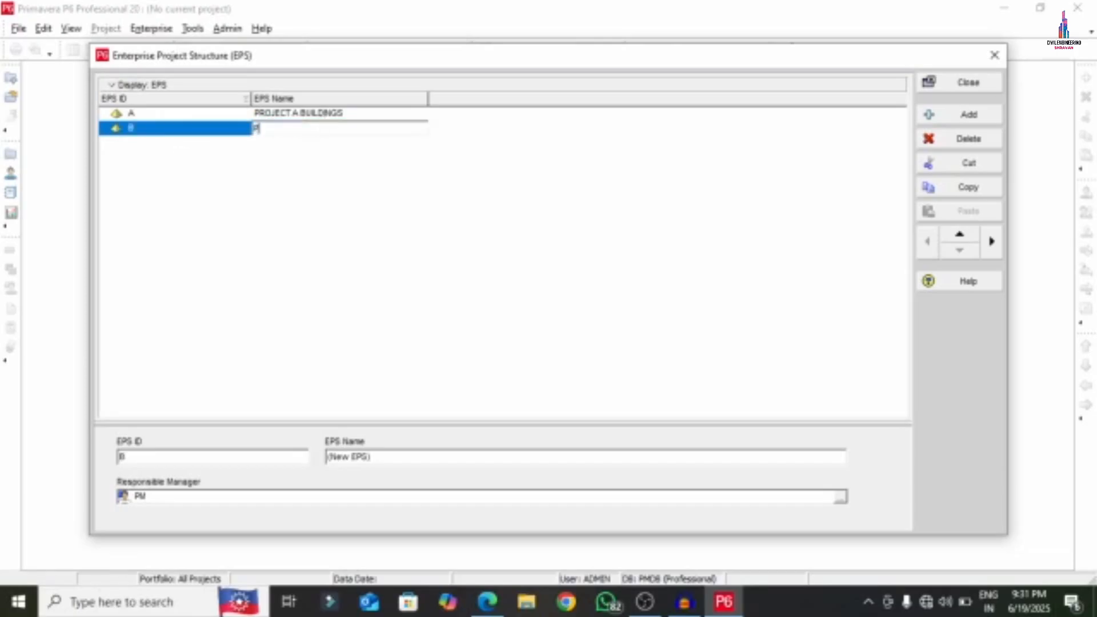
type("ROJECT B BUILD")
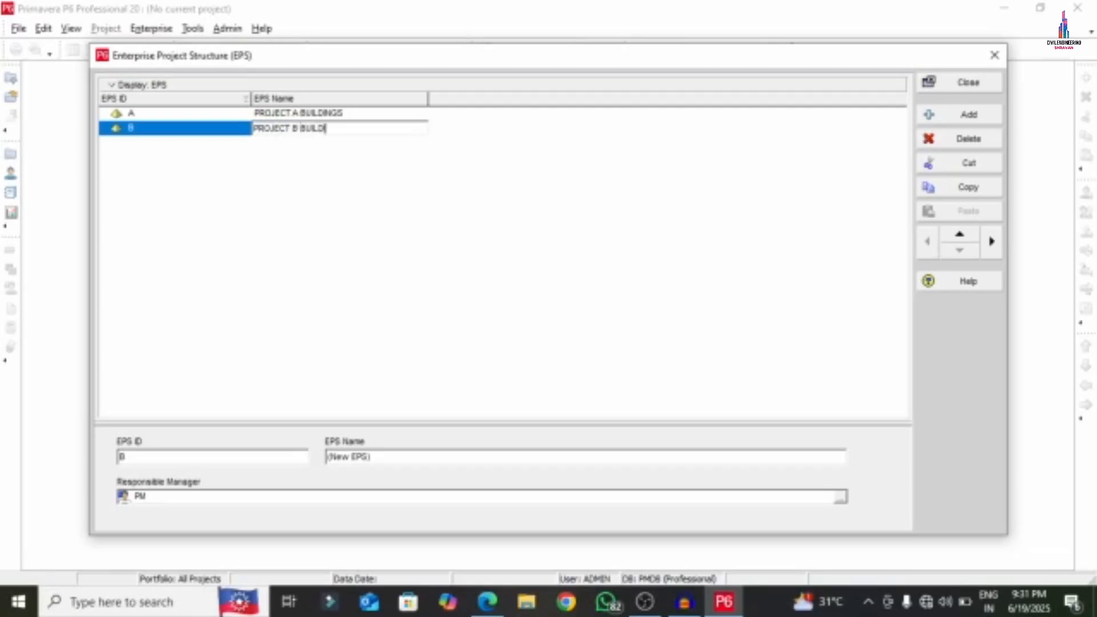
type("INGS")
key("Return")
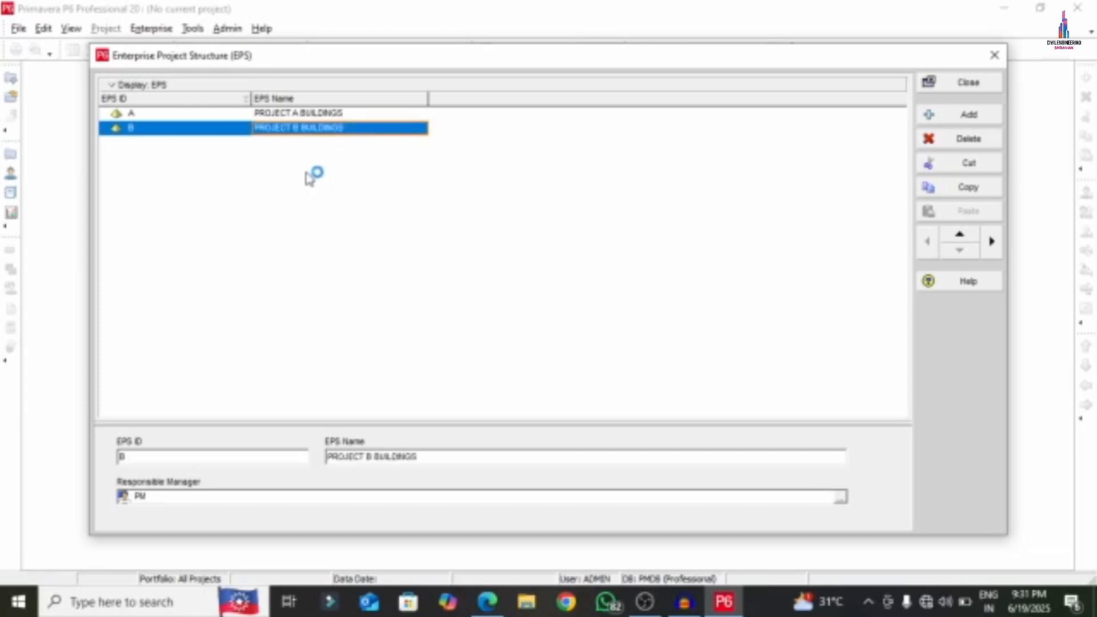
left_click(313, 115)
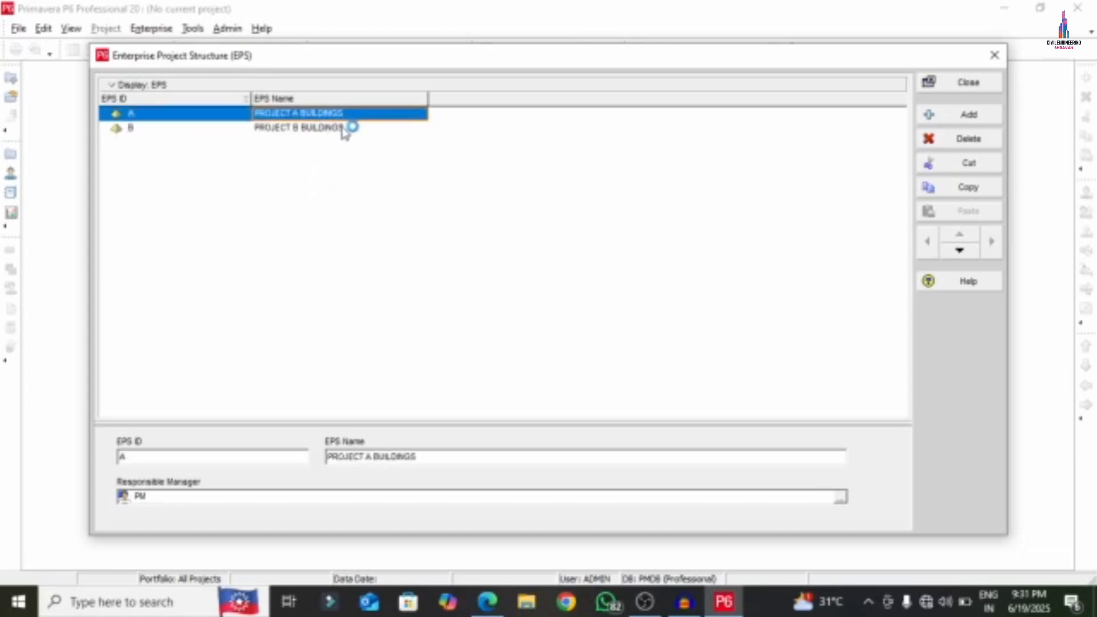
left_click(355, 129)
left_click(357, 130)
left_click(342, 170)
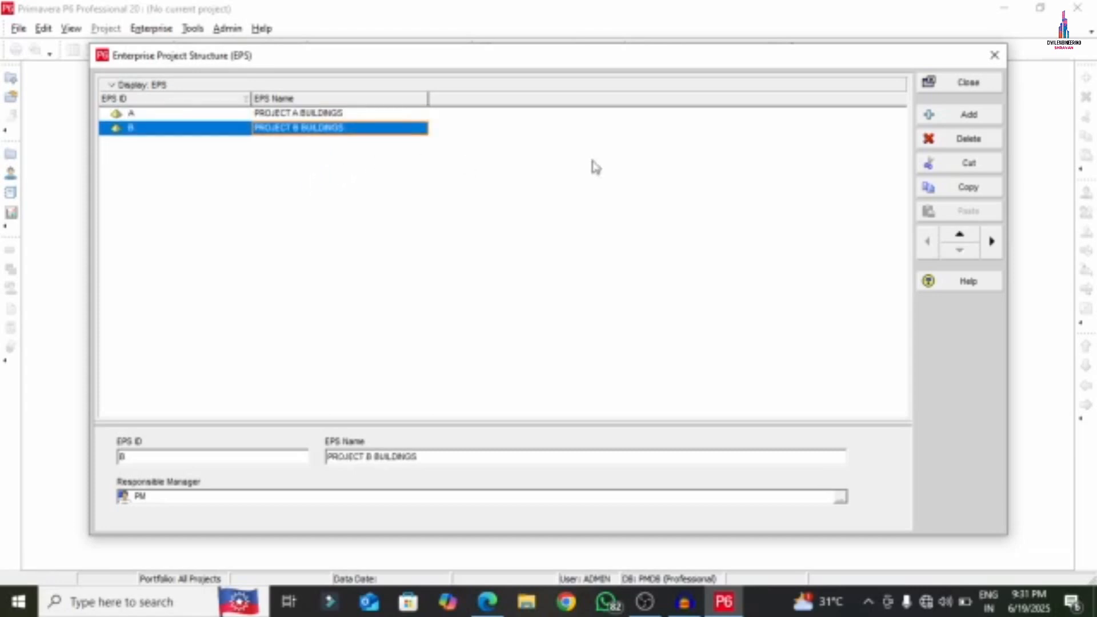
- Add top-level EPS node C named PROJECT ROADS and close the EPS window
left_click(945, 112)
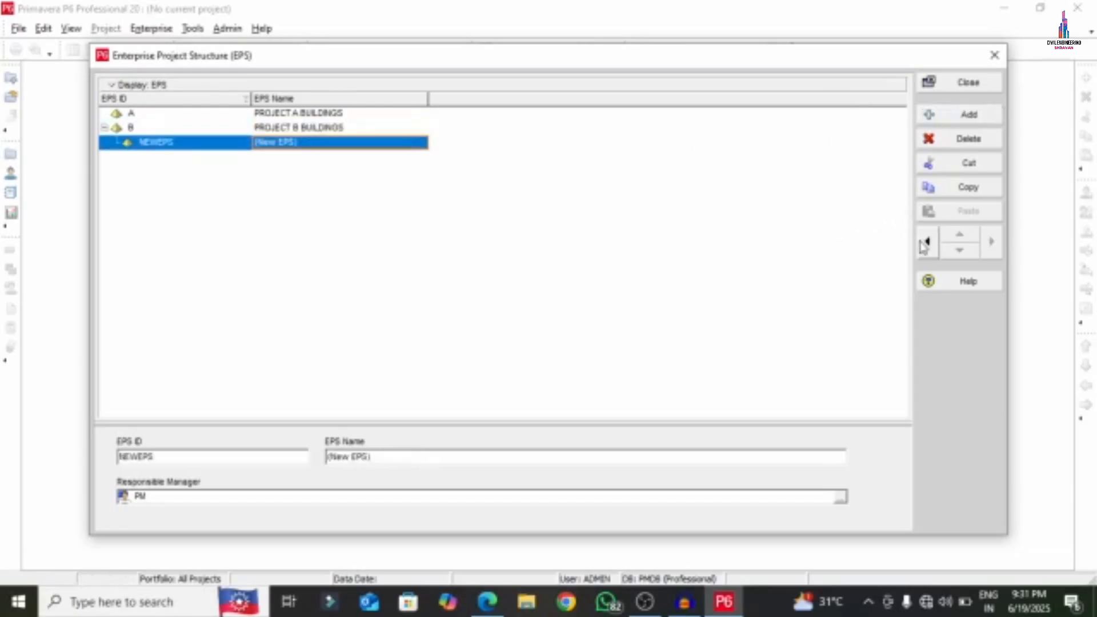
left_click(179, 148)
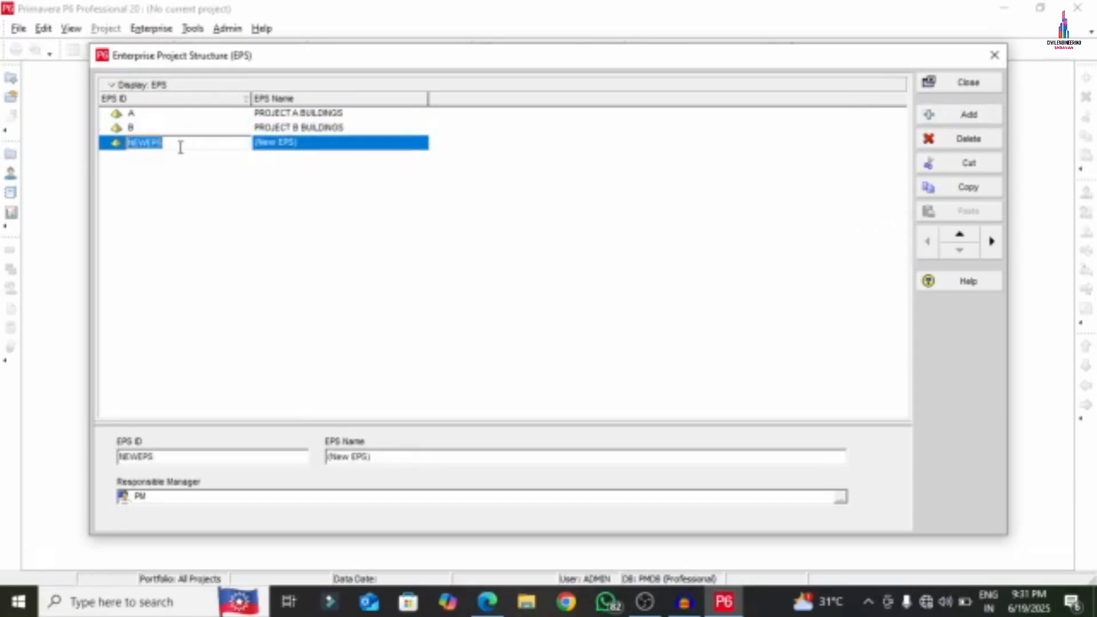
type("C")
left_click(332, 143)
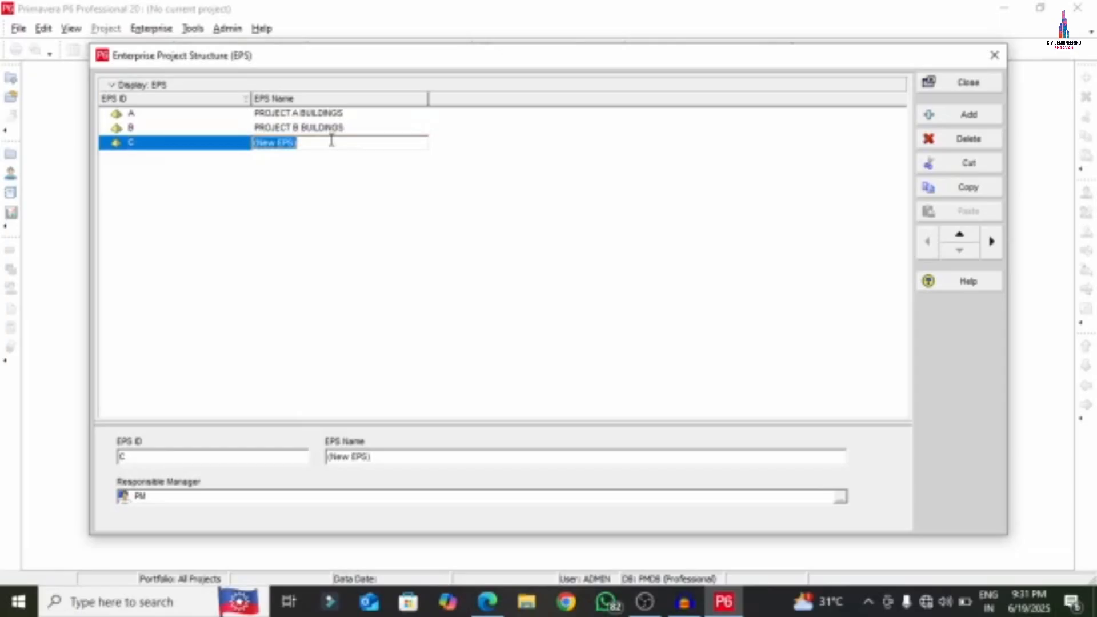
type("PROJECT ROADS")
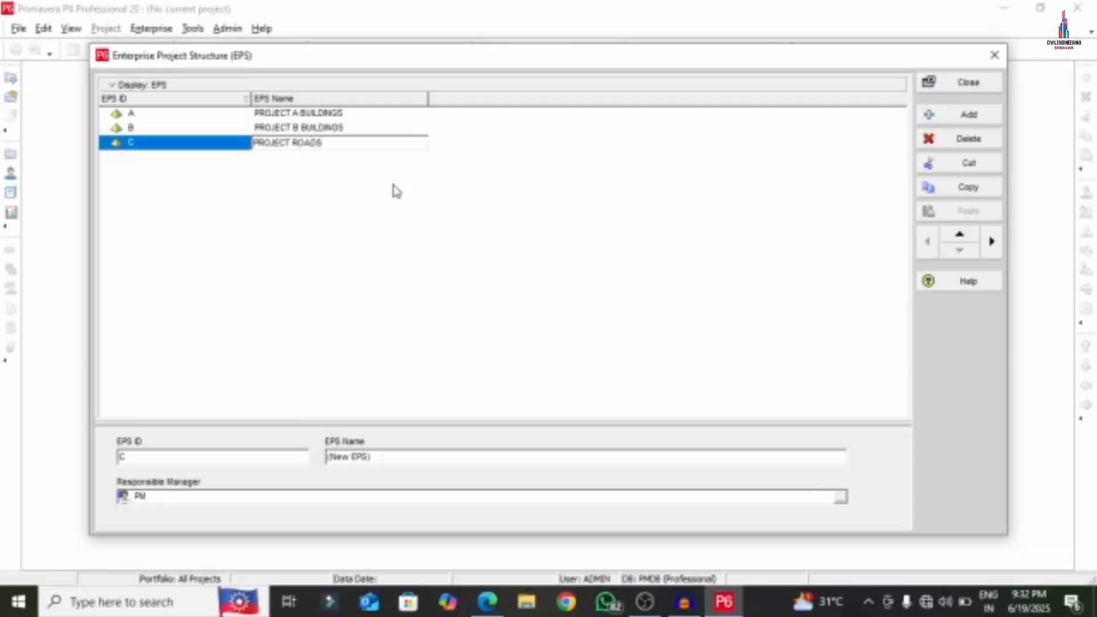
key("Return")
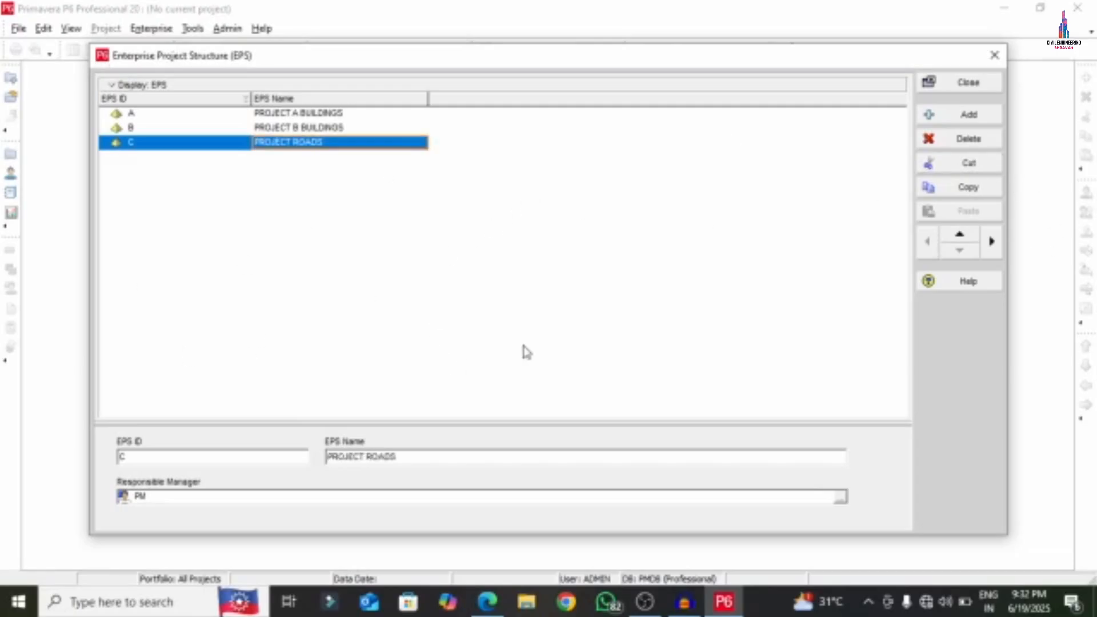
left_click(304, 114)
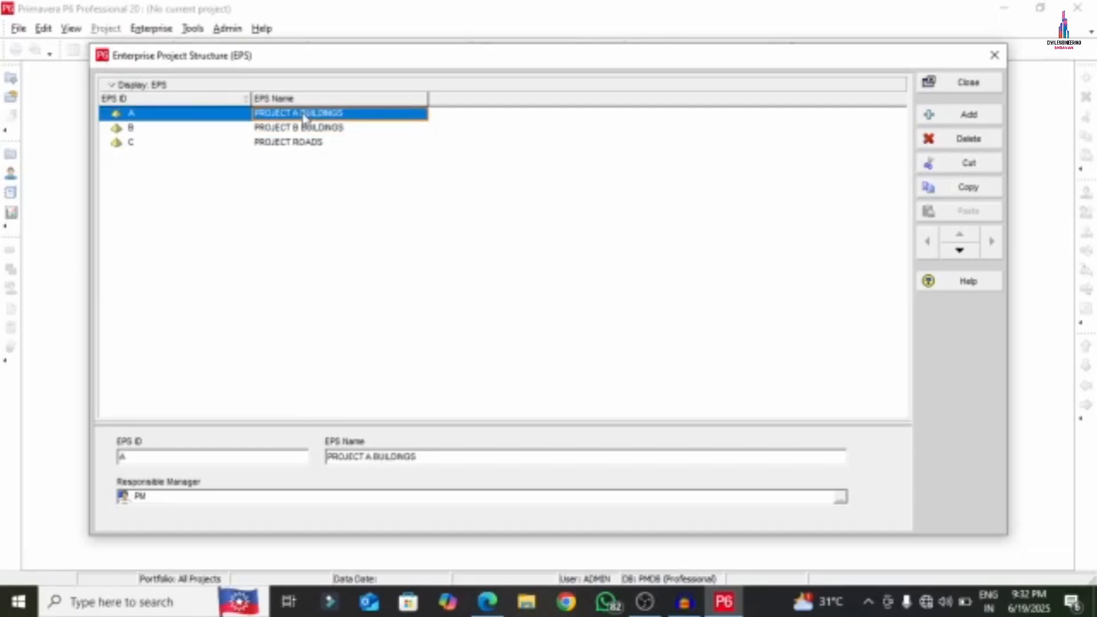
left_click(993, 60)
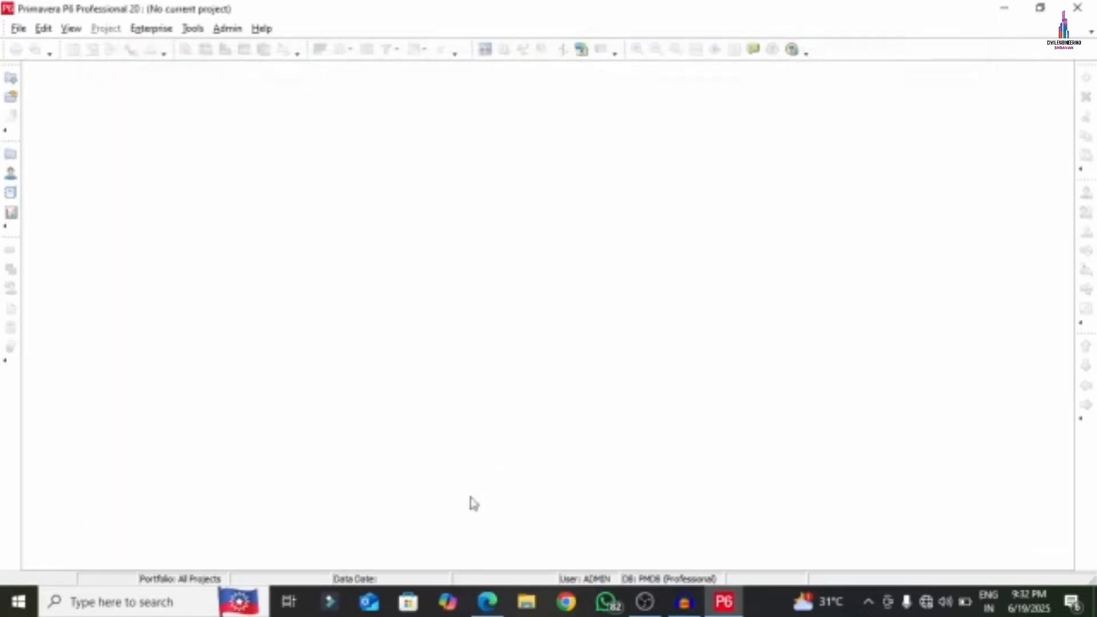
- Circle 'Step 2: Creating OBS' in red and scroll to the page 2 OBS hierarchy
left_click(489, 600)
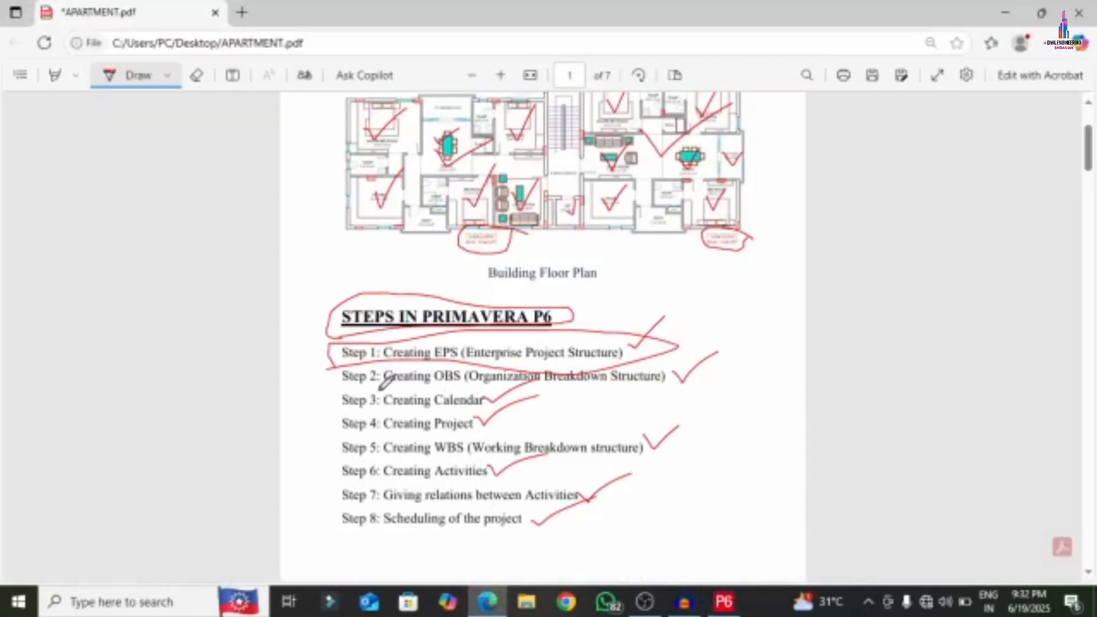
mouse_move(337, 377)
left_mouse_down()
mouse_move(611, 384)
mouse_move(693, 363)
mouse_move(338, 373)
left_mouse_up()
scroll(412, 343, "down", 1)
scroll(415, 334, "down", 10)
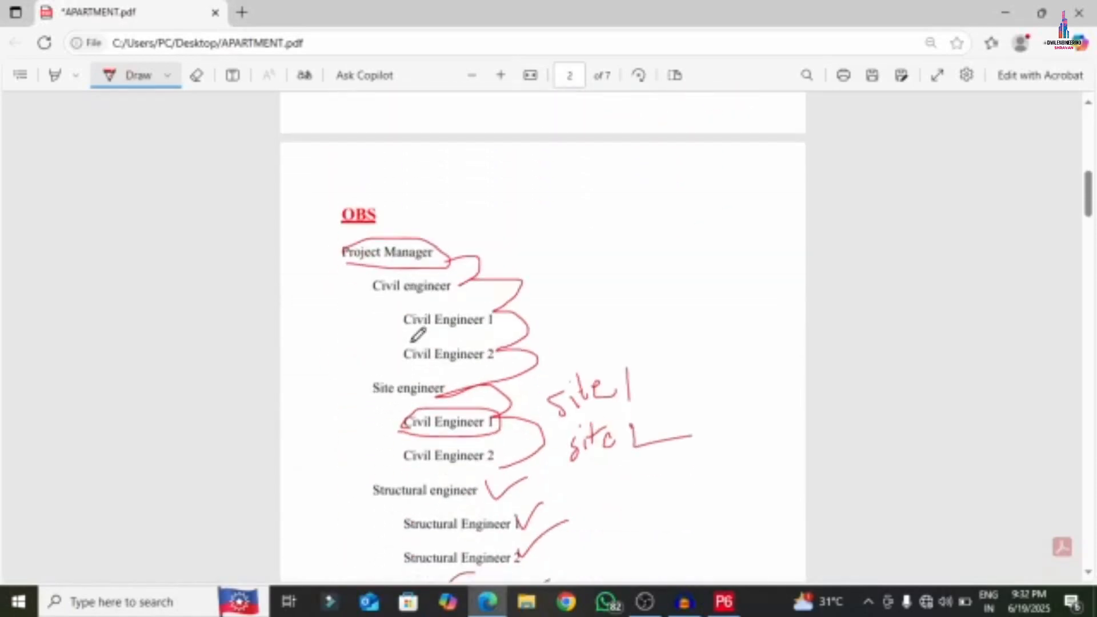
key("Escape")
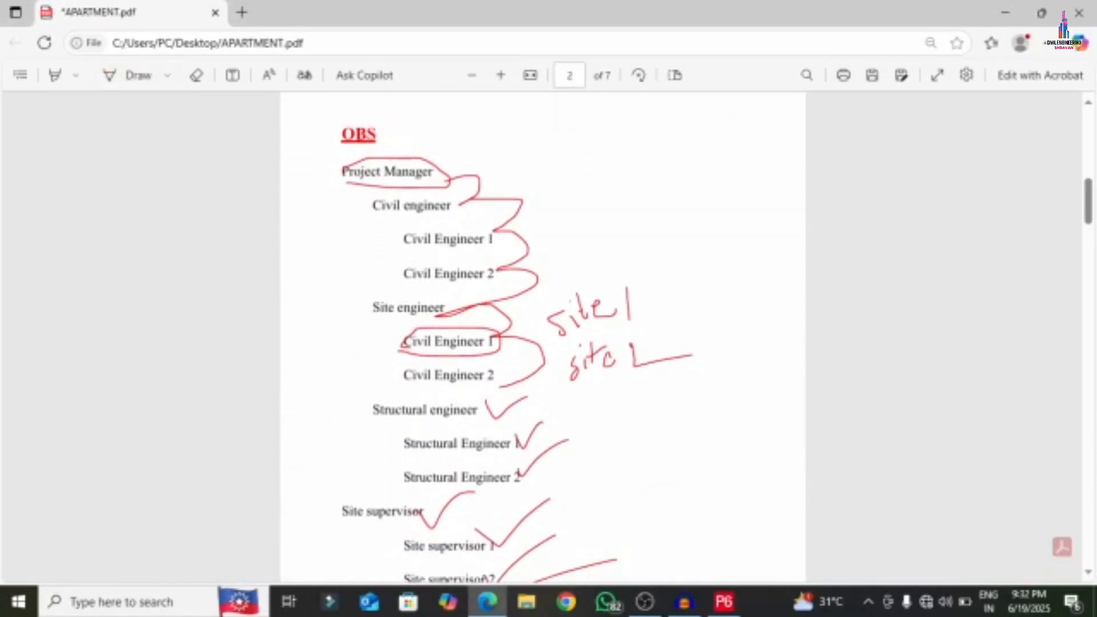
left_click(722, 599)
- Open the OBS window from the full Enterprise menu
left_click(144, 30)
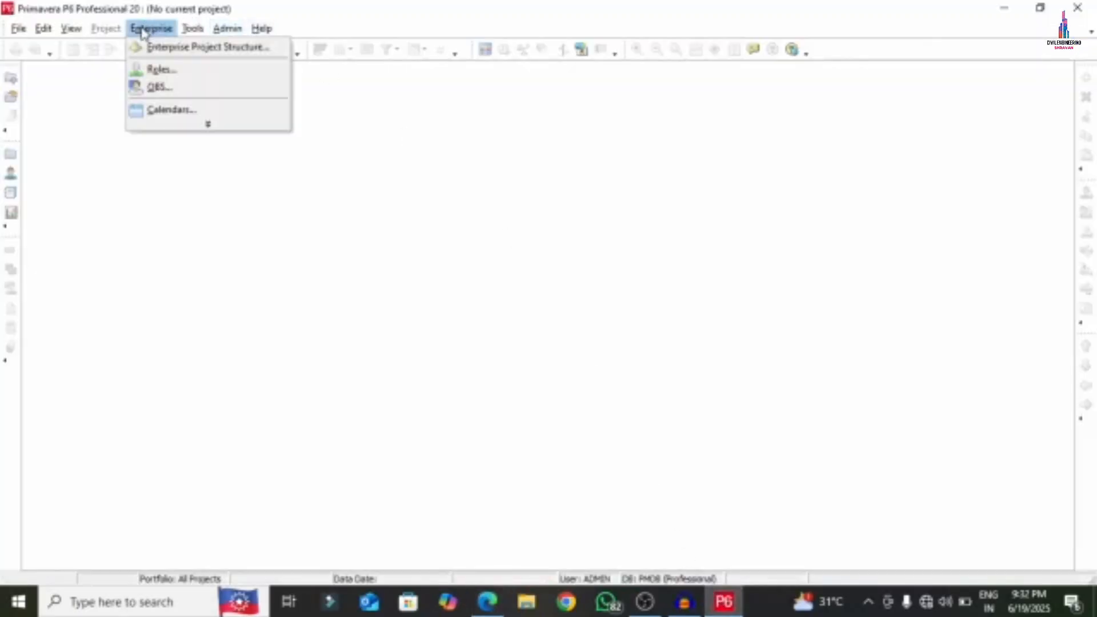
left_click(219, 128)
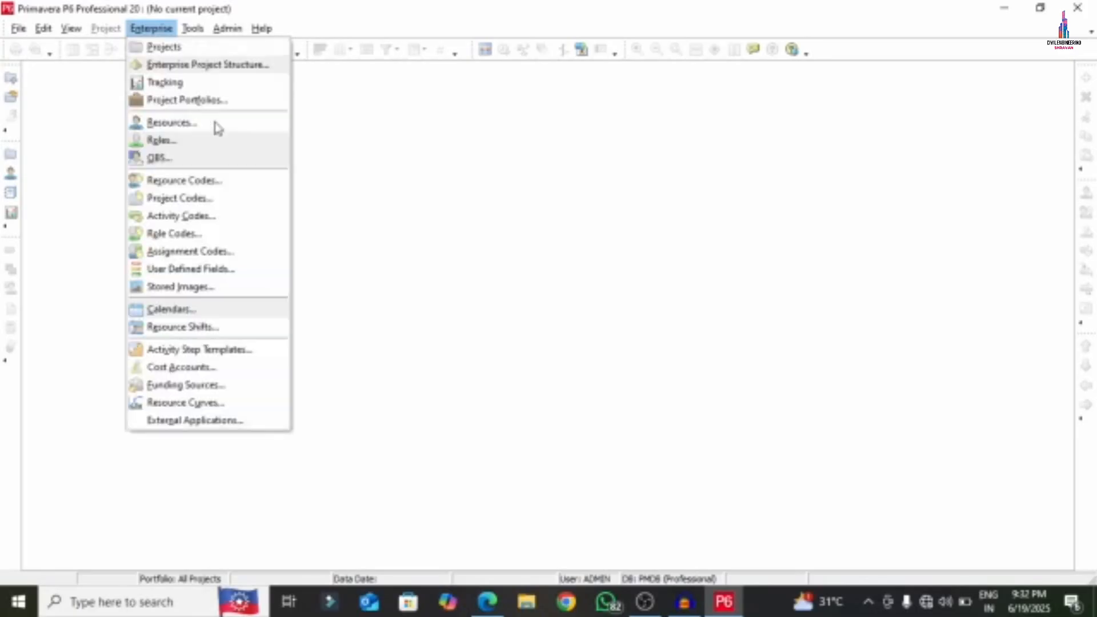
left_click(195, 158)
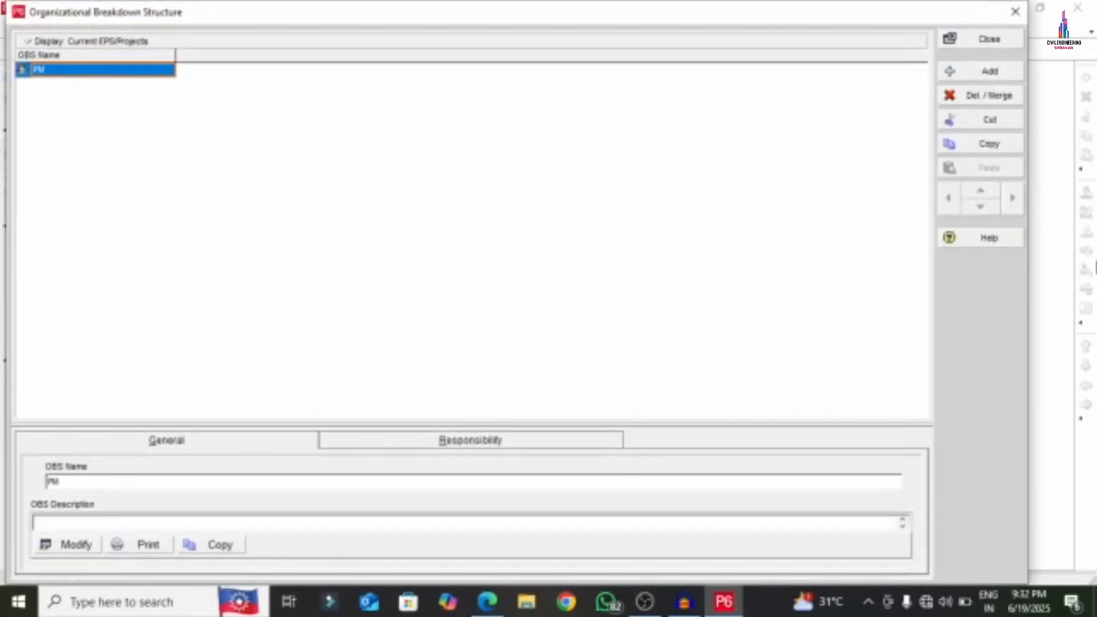
- Delete the CE and SS OBS elements after PM proves undeletable
left_click(948, 98)
left_click(534, 327)
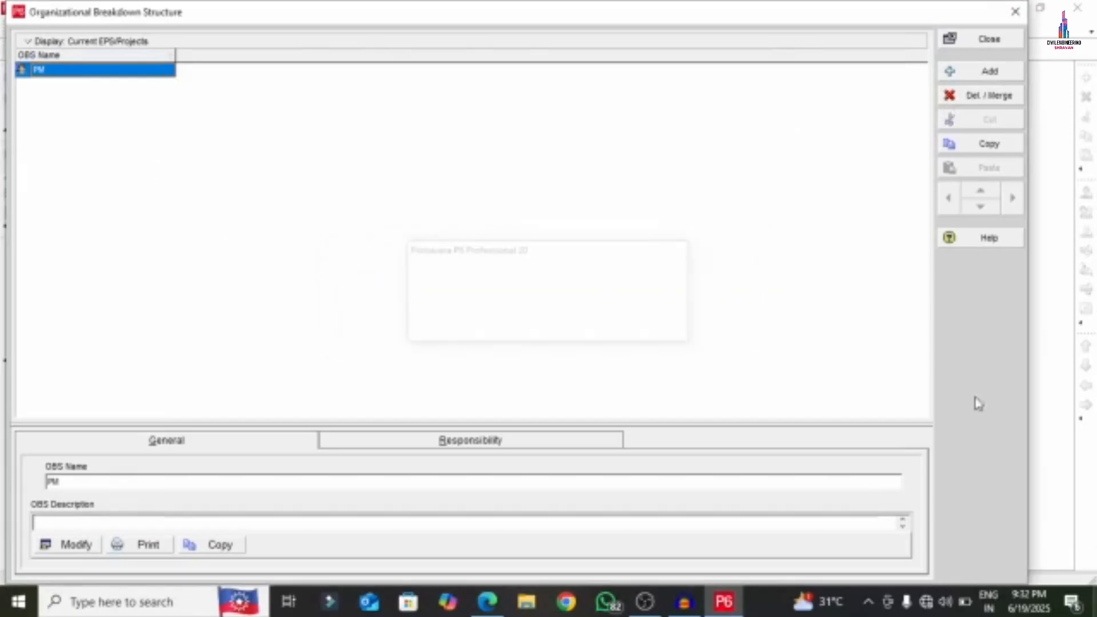
left_click(542, 328)
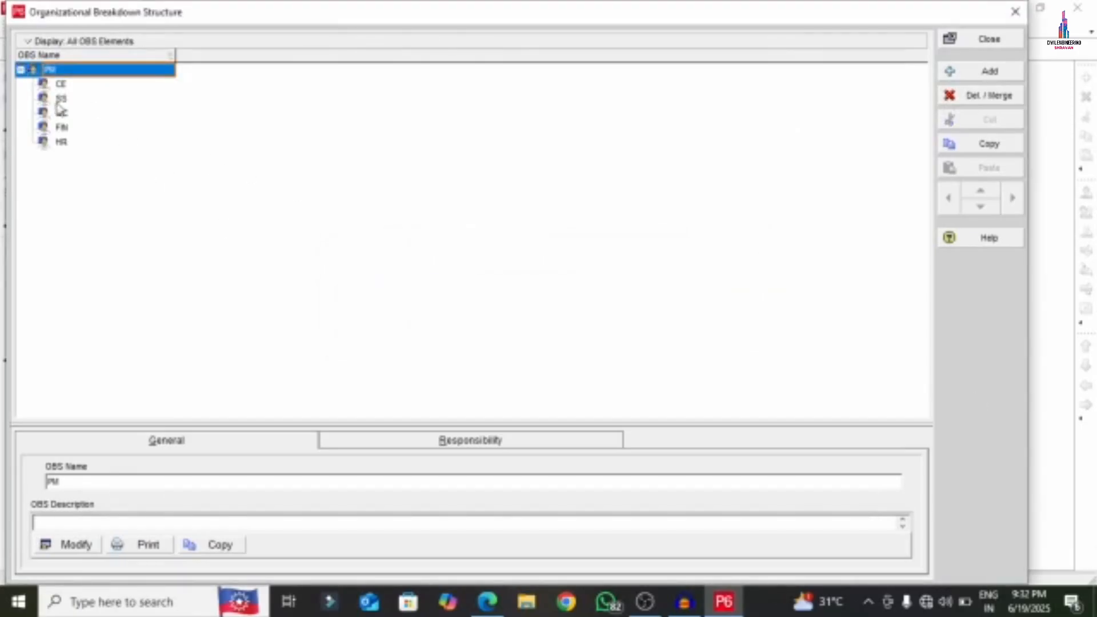
left_click(60, 85)
left_click(983, 95)
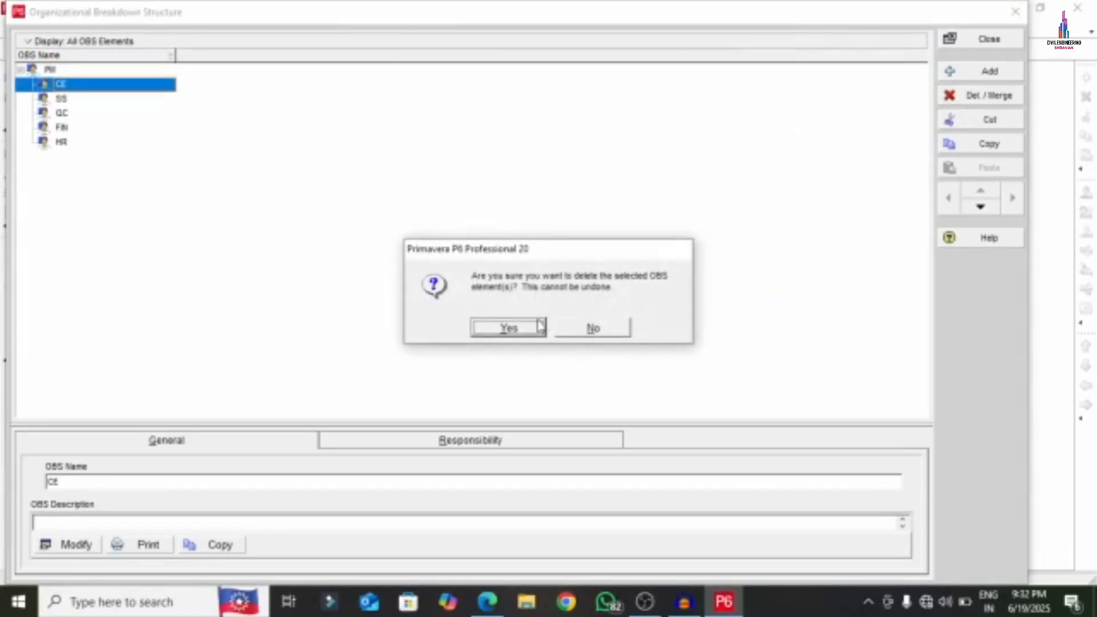
left_click(534, 327)
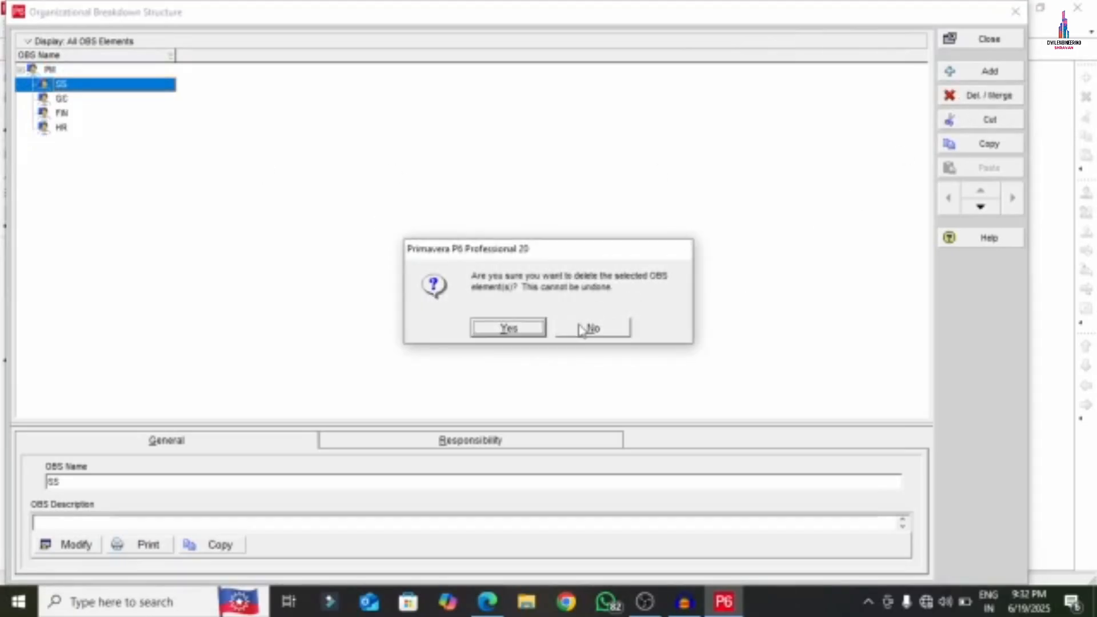
left_click(501, 325)
- Delete the GC, FIN and HR elements so only PM remains
left_click(966, 103)
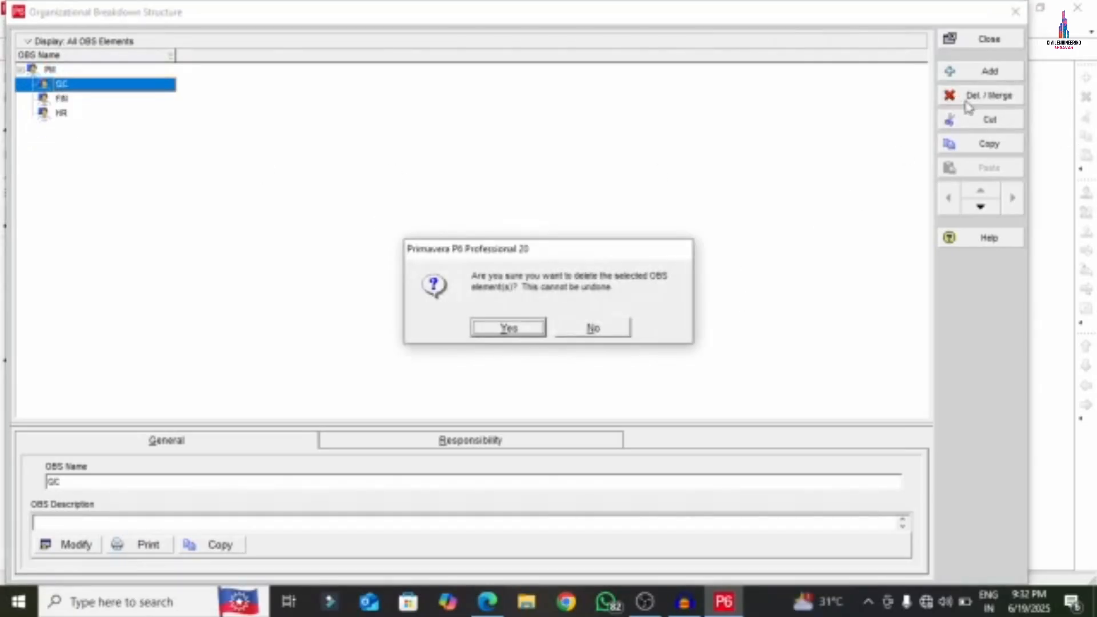
key("Return")
left_click(972, 101)
key("Return")
left_click(975, 98)
key("Return")
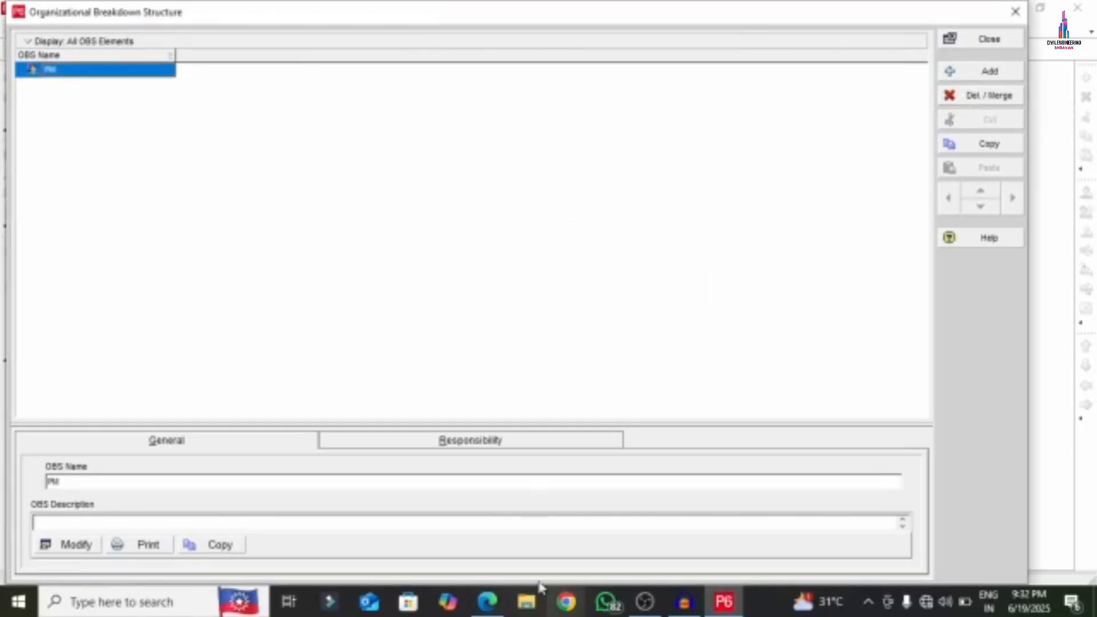
left_click(487, 602)
- Rename the PM element to 'Project Manager', copied from the APARTMENT PDF
left_click_drag(347, 174, 433, 173)
right_click(416, 171)
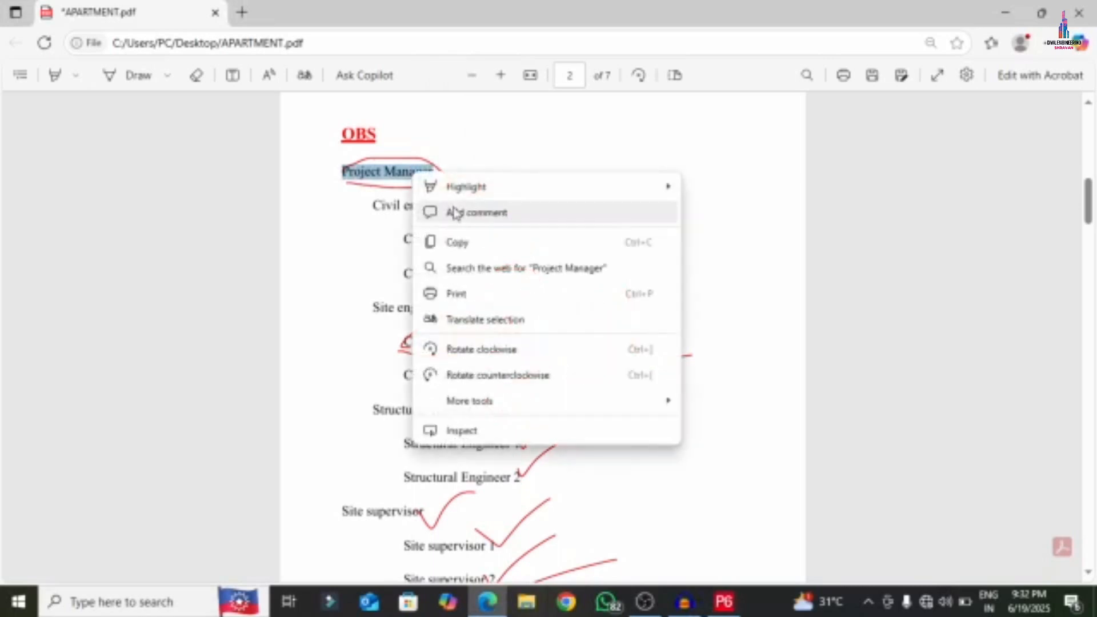
left_click(454, 242)
left_click(715, 607)
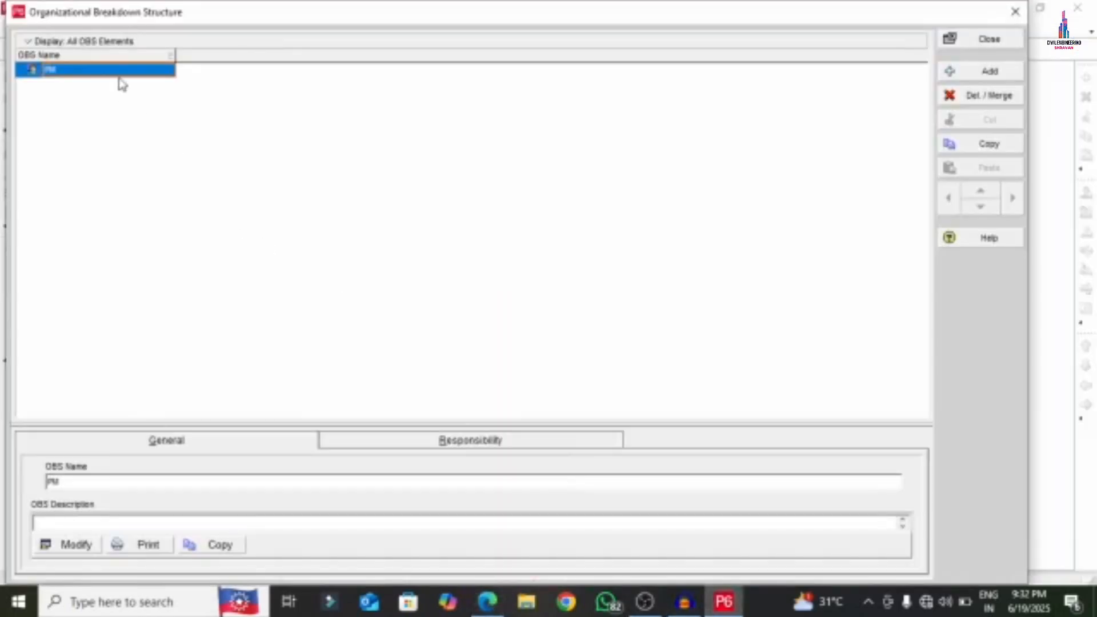
left_click(115, 71)
right_click(114, 71)
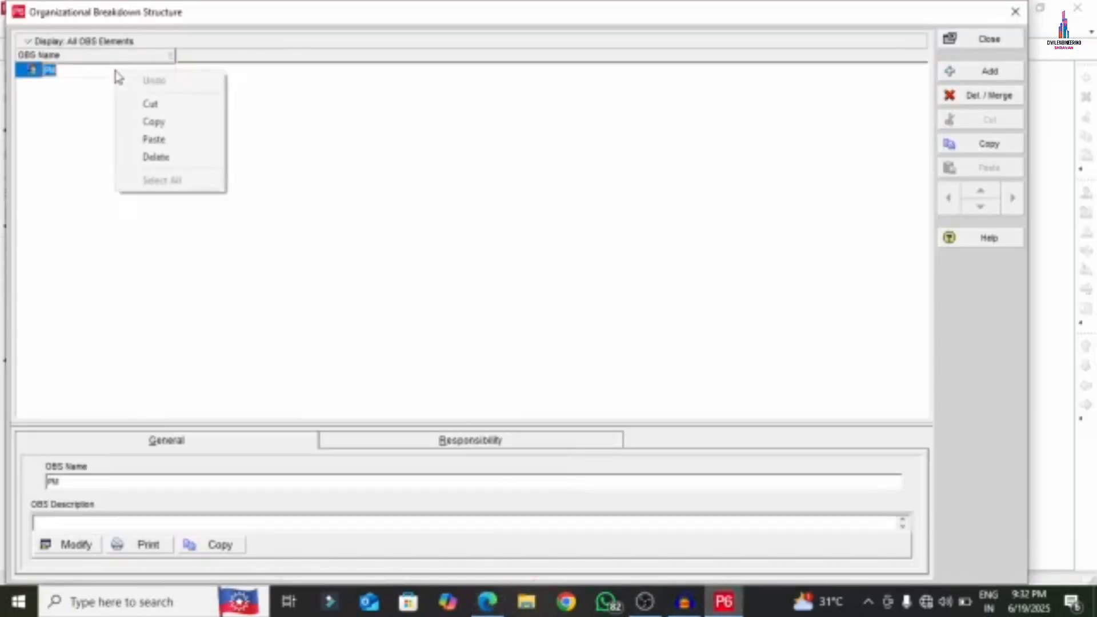
left_click(155, 140)
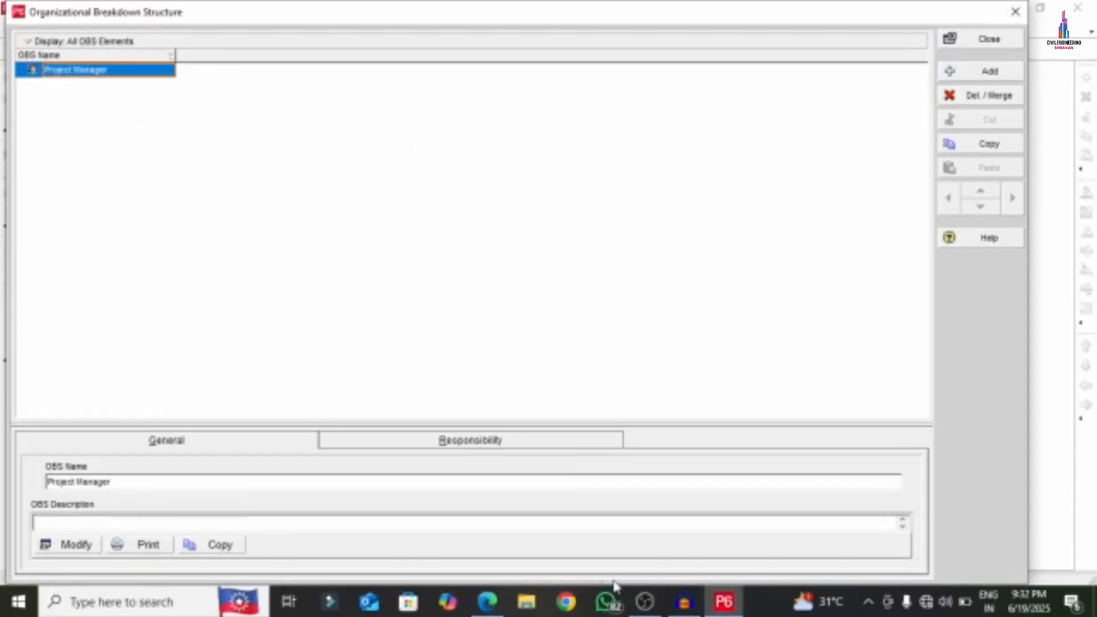
- Add a 'Civil engineer' element under Project Manager using text copied from the PDF
left_click(488, 601)
left_click_drag(374, 207, 481, 209)
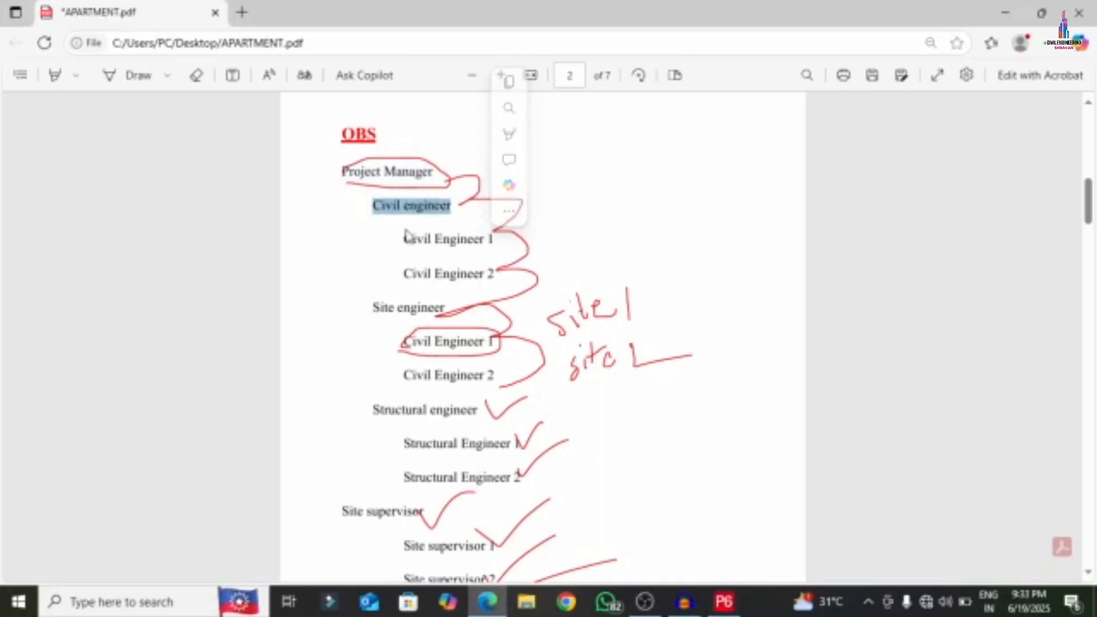
right_click(431, 210)
left_click(479, 278)
left_click(736, 605)
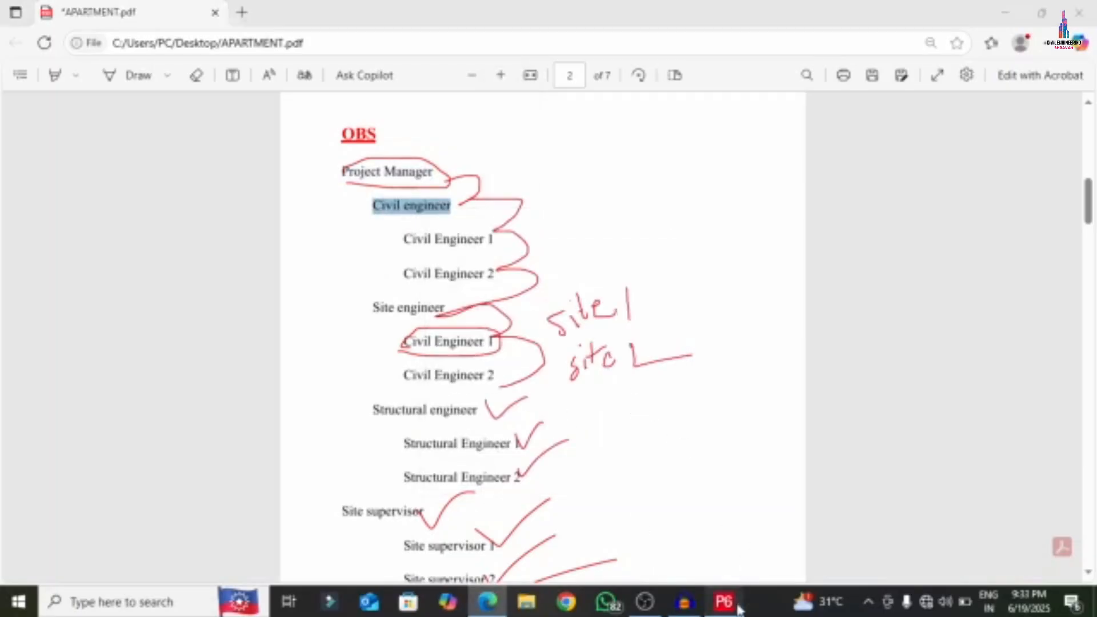
left_click(979, 70)
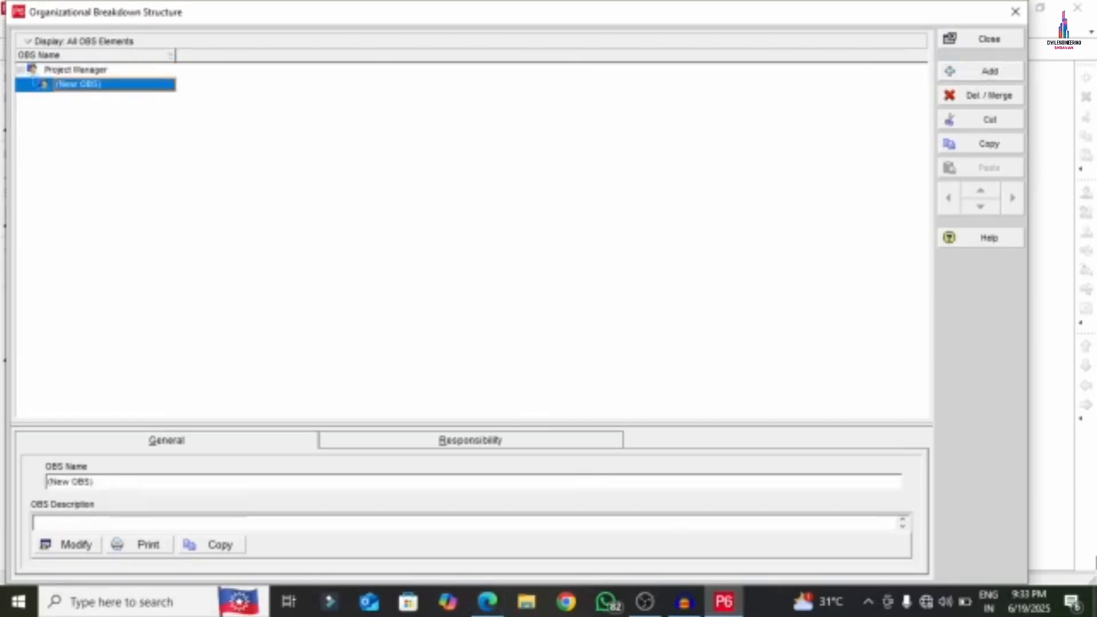
left_click(125, 86)
right_click(126, 86)
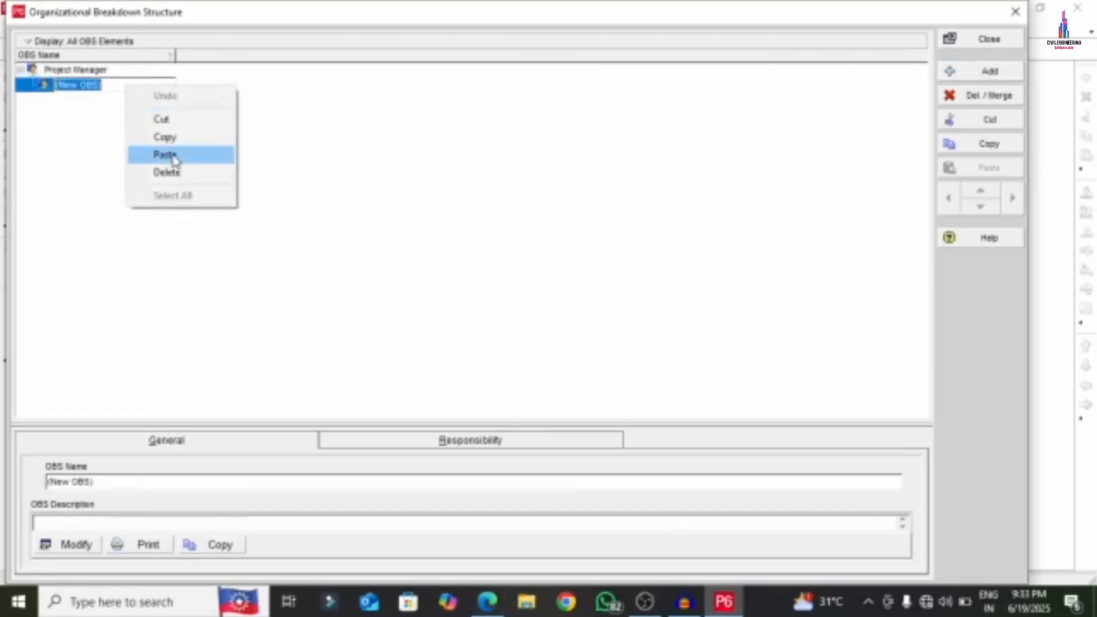
left_click(165, 155)
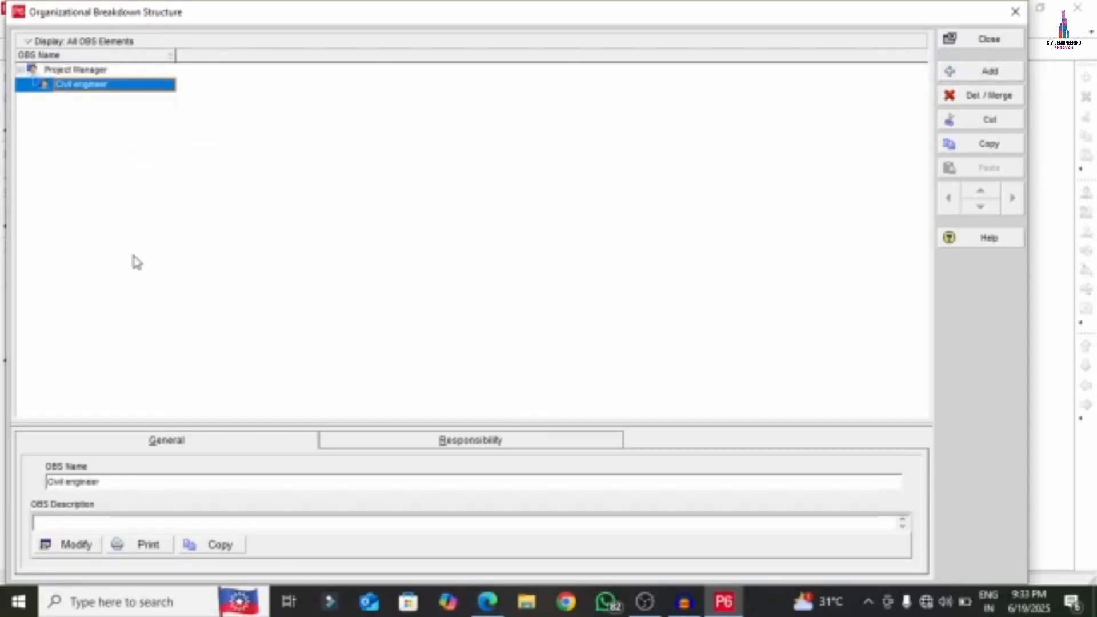
- Copy 'Site engineer' from the PDF and hide element details to enlarge the OBS list
left_click(488, 601)
left_click_drag(373, 308, 448, 309)
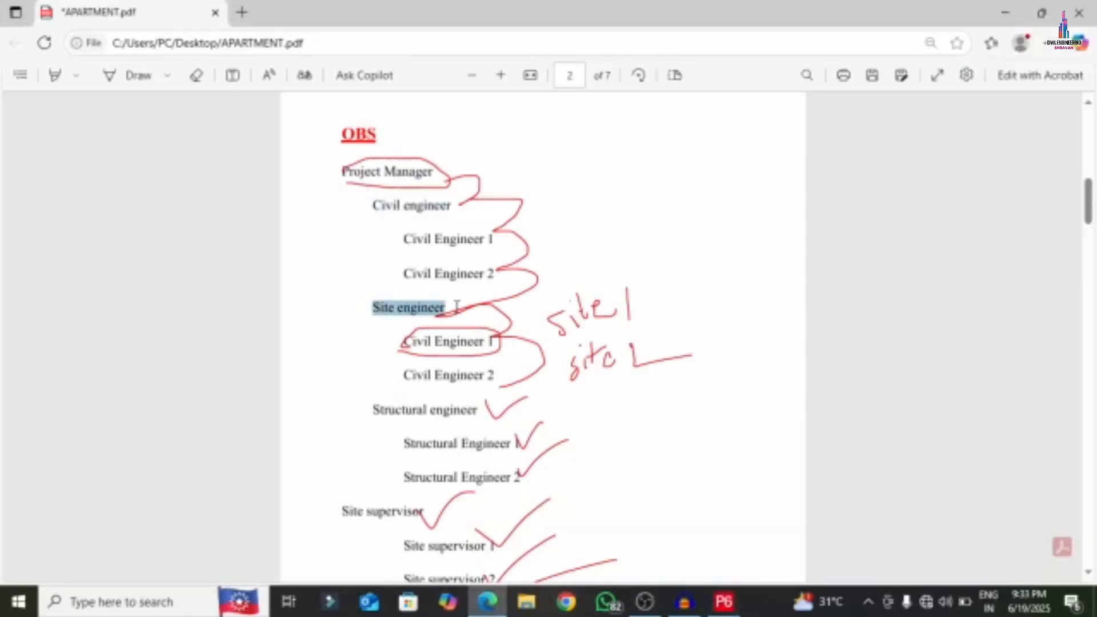
right_click(391, 313)
left_click(446, 378)
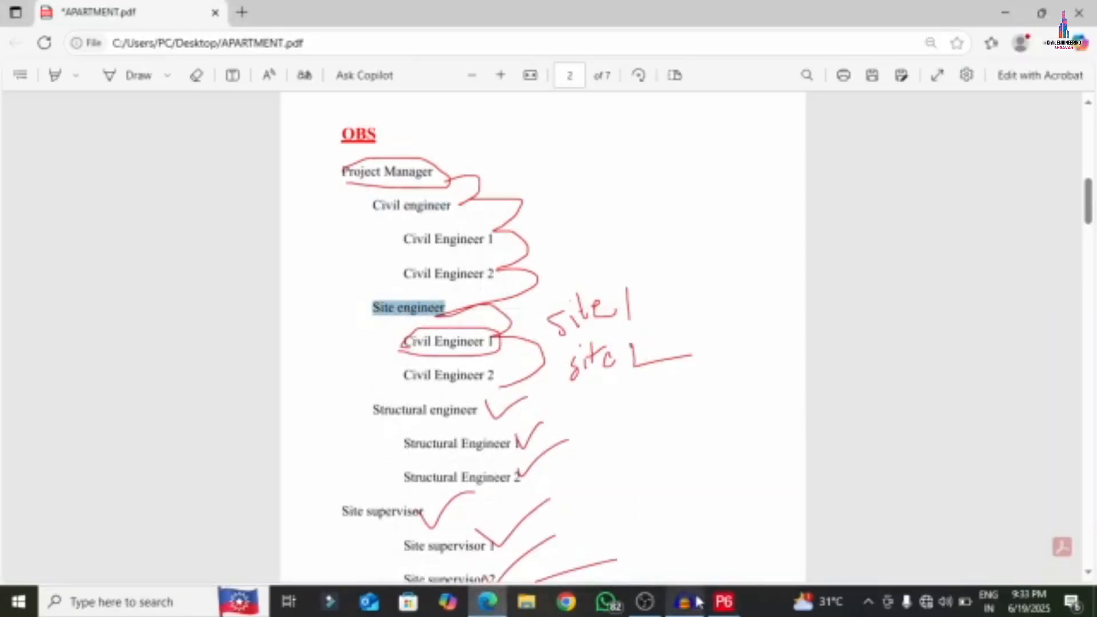
left_click(724, 601)
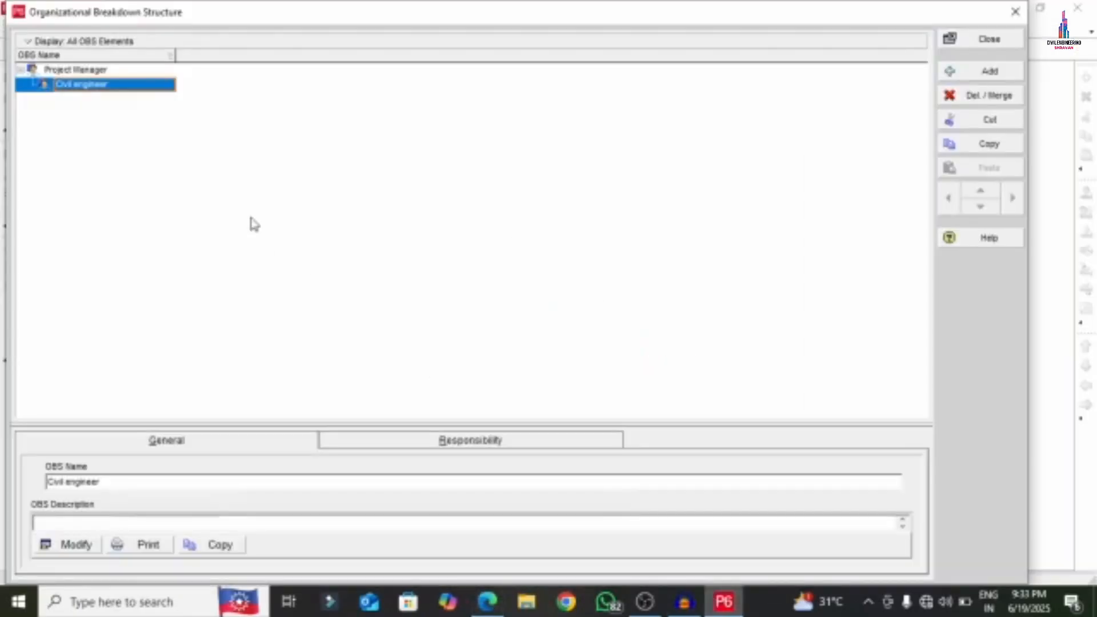
double_click(133, 86)
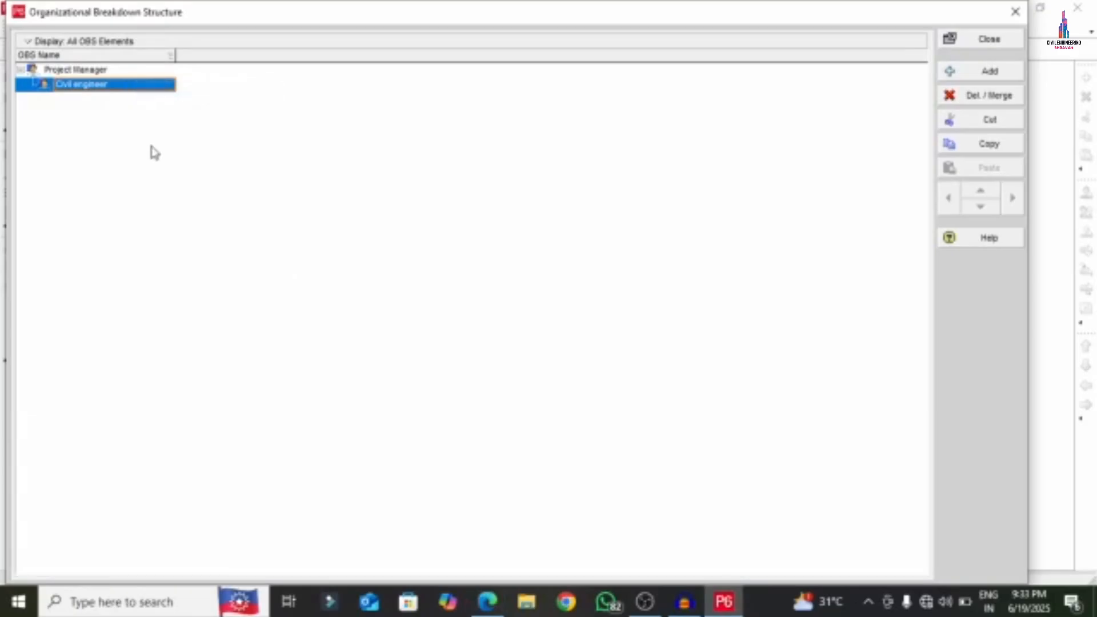
- Add 'Site engineer' and 'Structural engineer' OBS elements under Project Manager, names pasted from the PDF
left_click(991, 71)
left_click(103, 100)
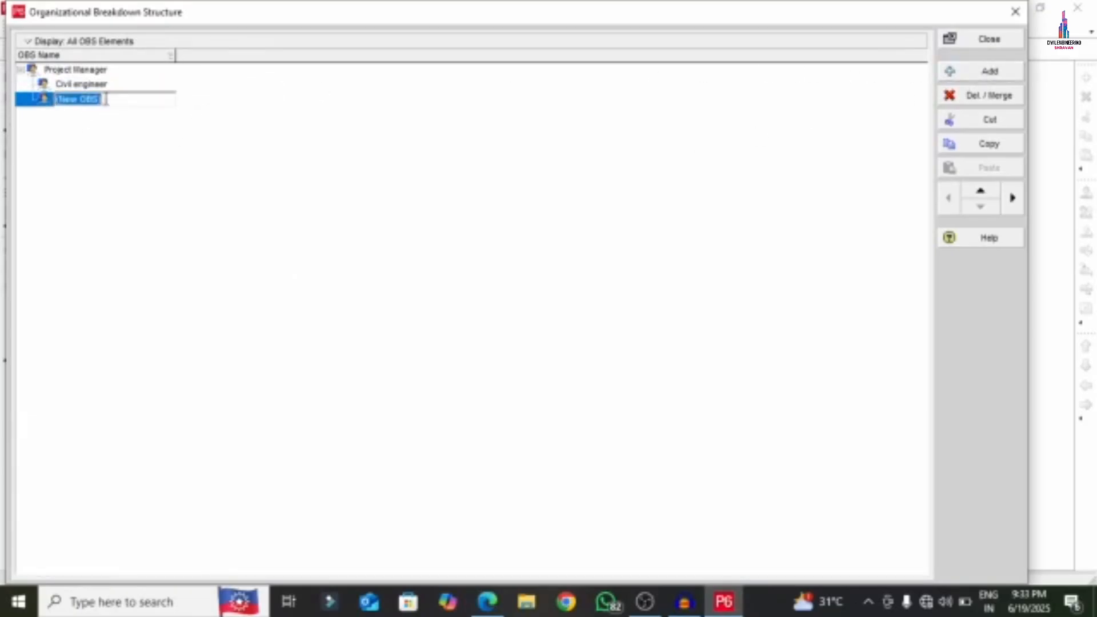
right_click(105, 99)
left_click(110, 166)
key("Return")
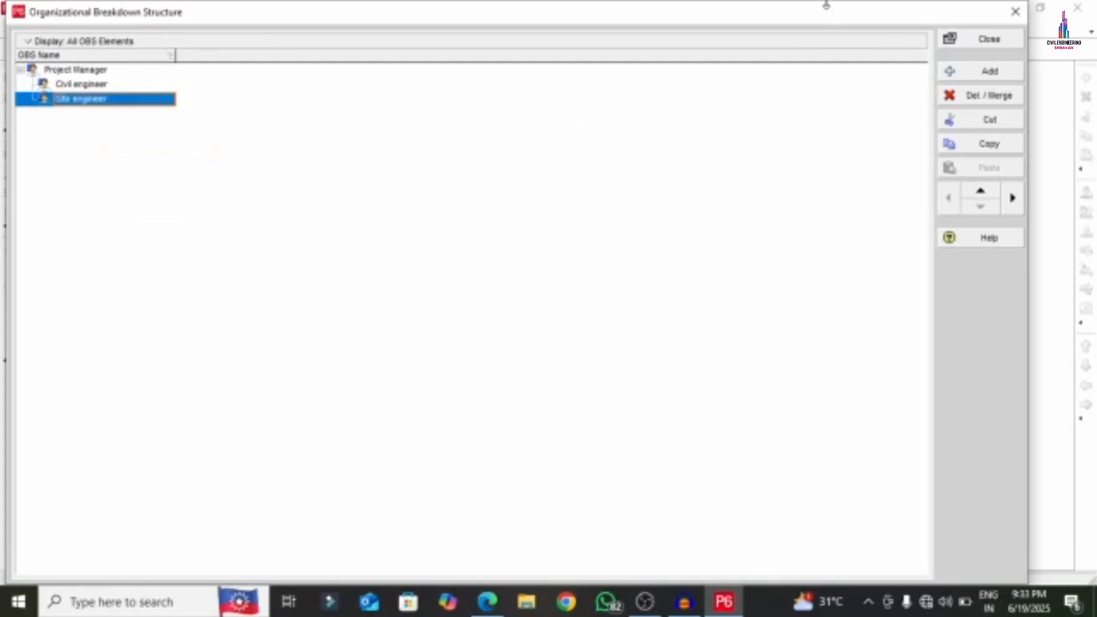
left_click_drag(824, 5, 823, 107)
left_click_drag(698, 130, 701, 67)
left_click(987, 120)
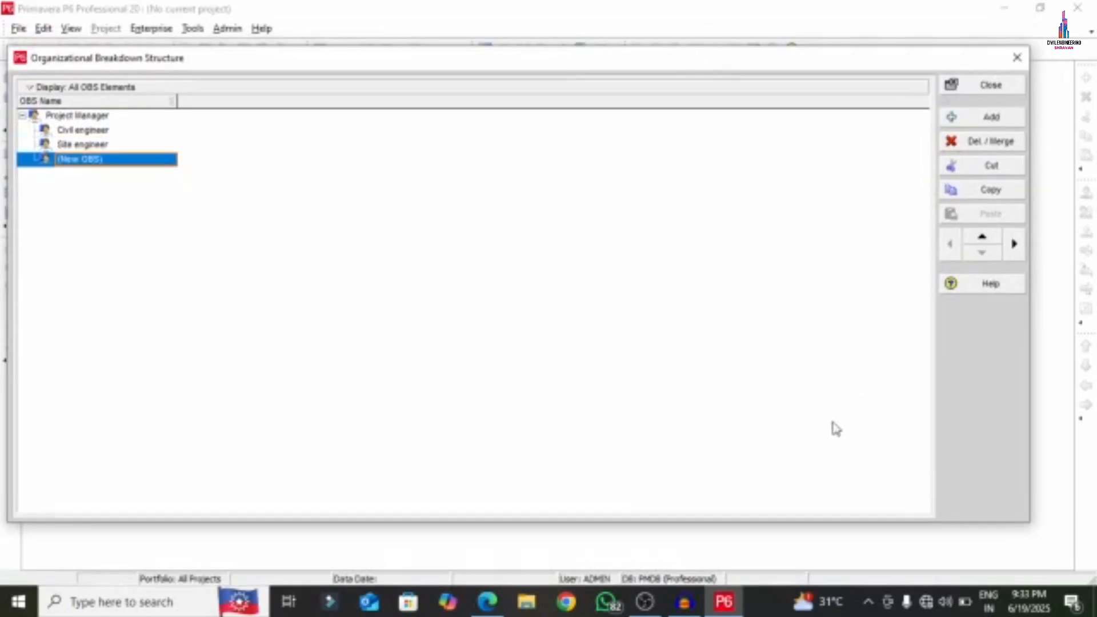
left_click(487, 601)
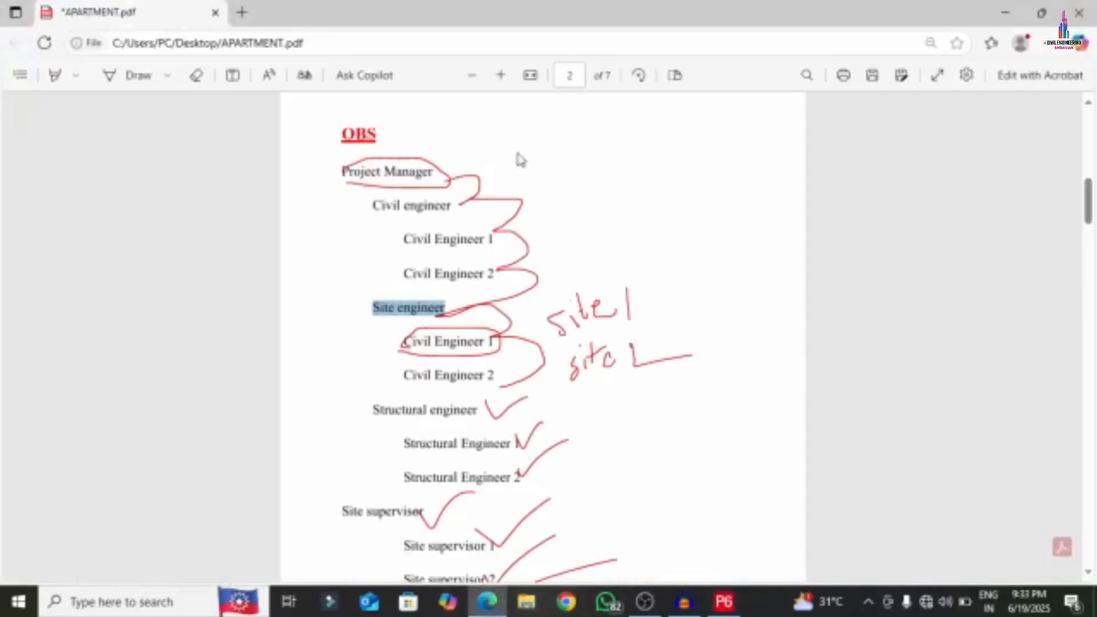
left_click_drag(368, 413, 483, 411)
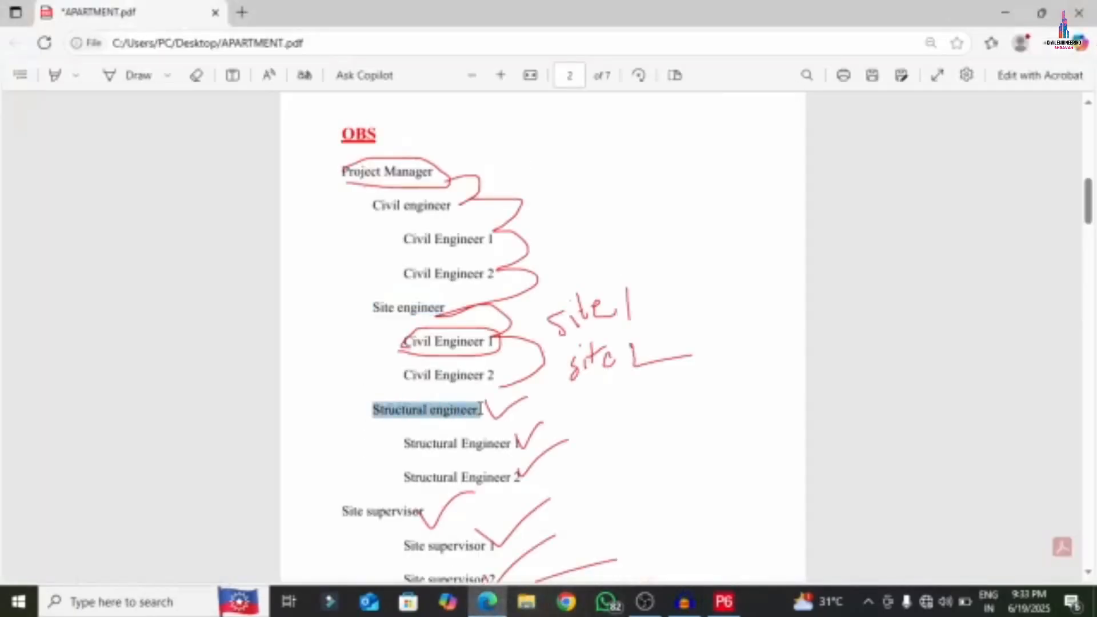
right_click(446, 411)
left_click(492, 217)
left_click(723, 602)
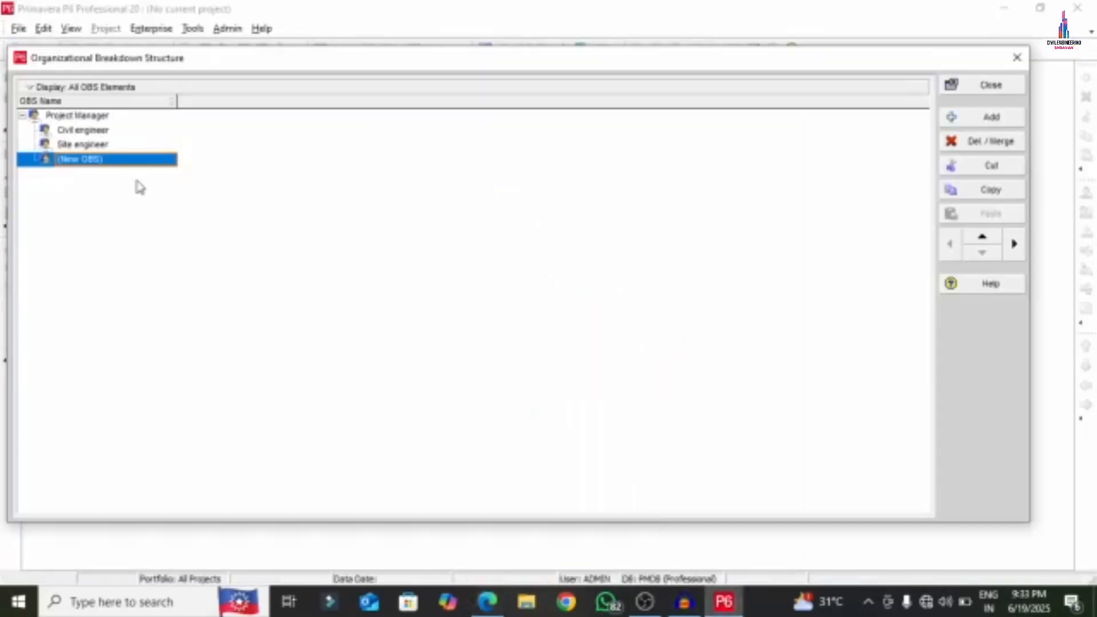
left_click(129, 160)
right_click(131, 165)
left_click(166, 227)
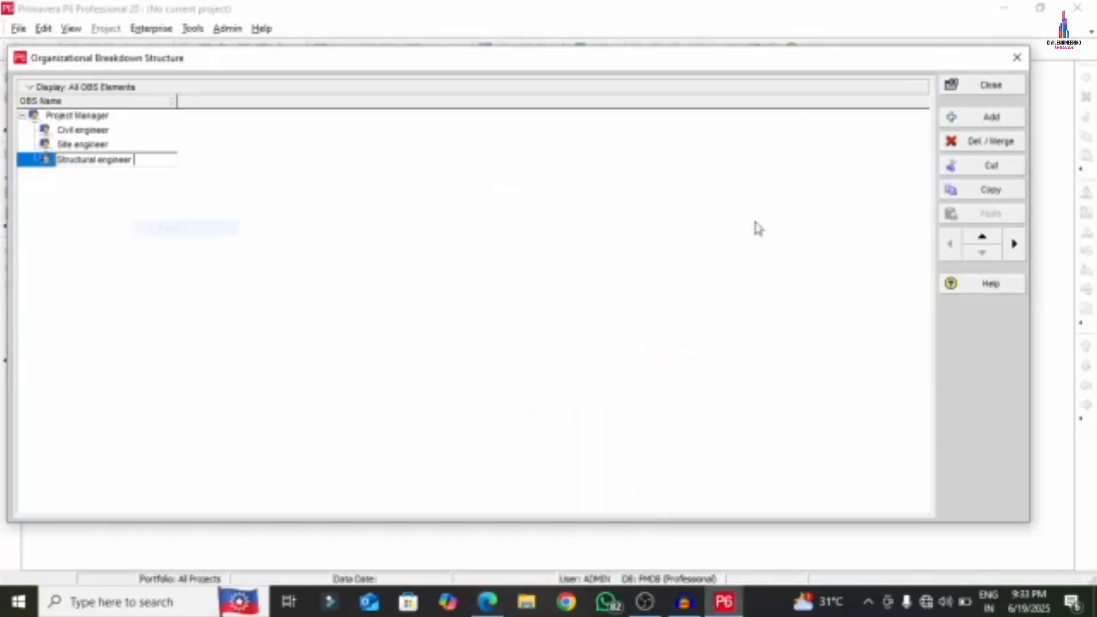
- Add 'Site supervisor' and 'Finance Department' OBS elements, names pasted from the PDF
left_click(972, 116)
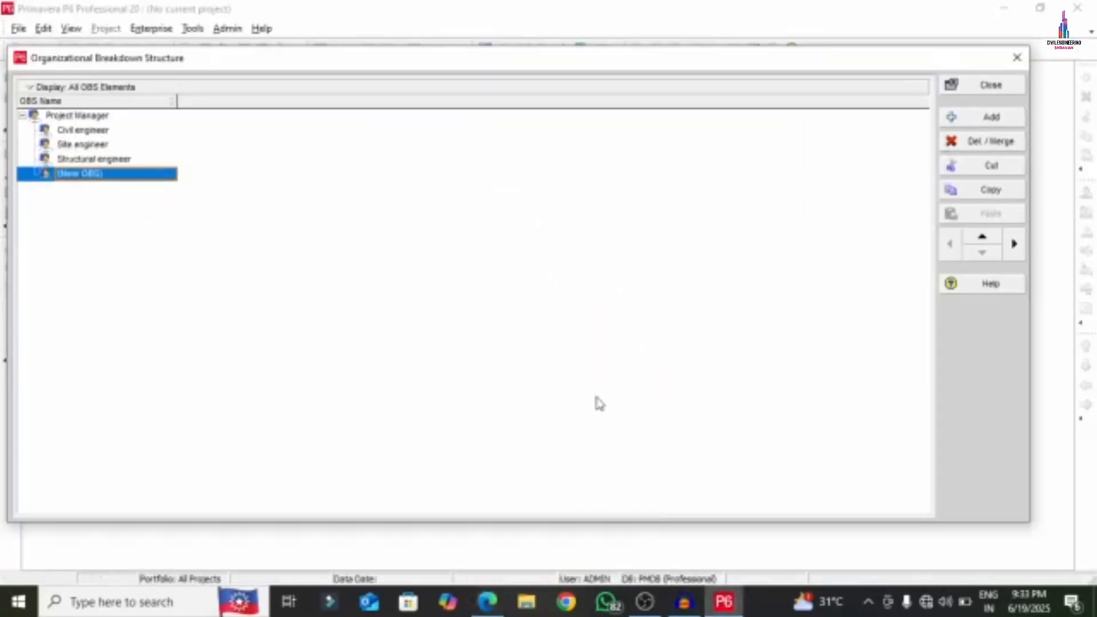
left_click(488, 601)
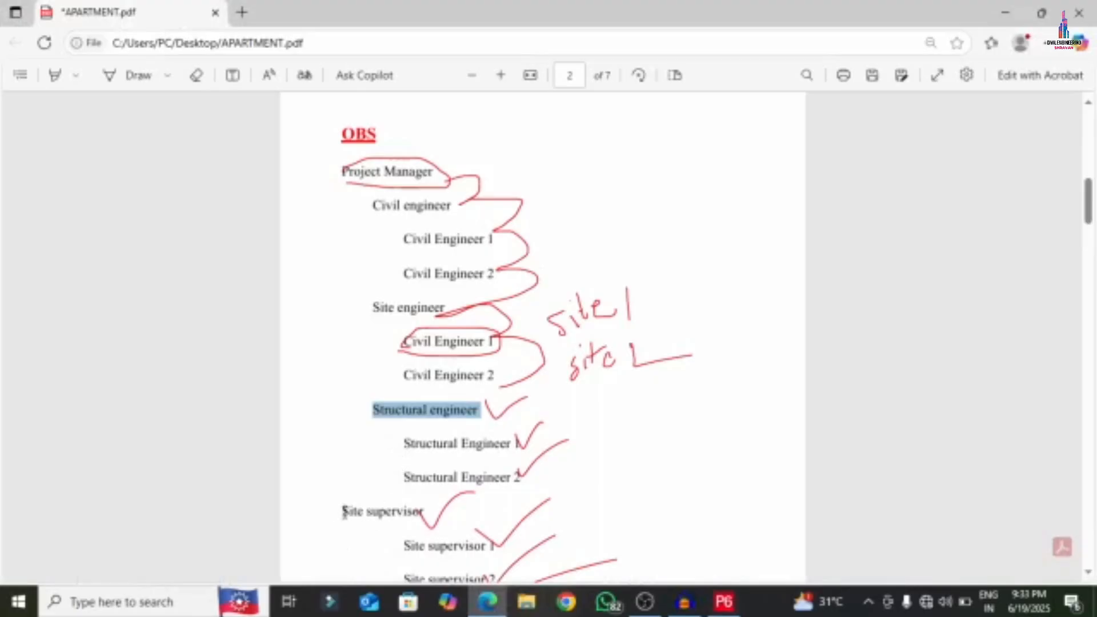
left_click_drag(345, 512, 426, 512)
right_click(421, 516)
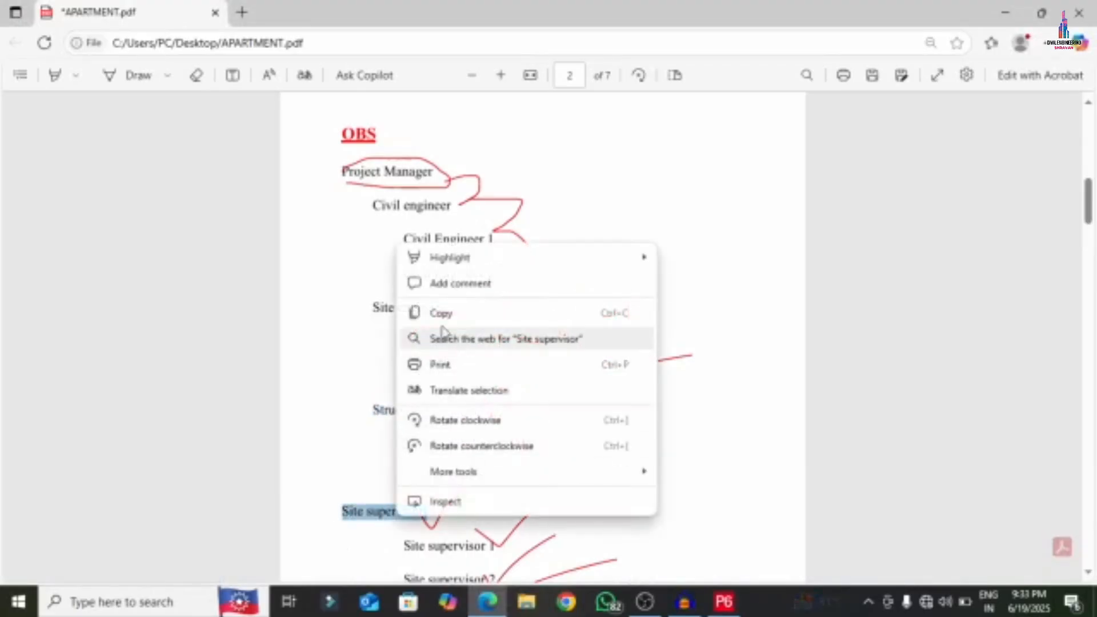
left_click(441, 318)
left_click(724, 601)
left_click(125, 174)
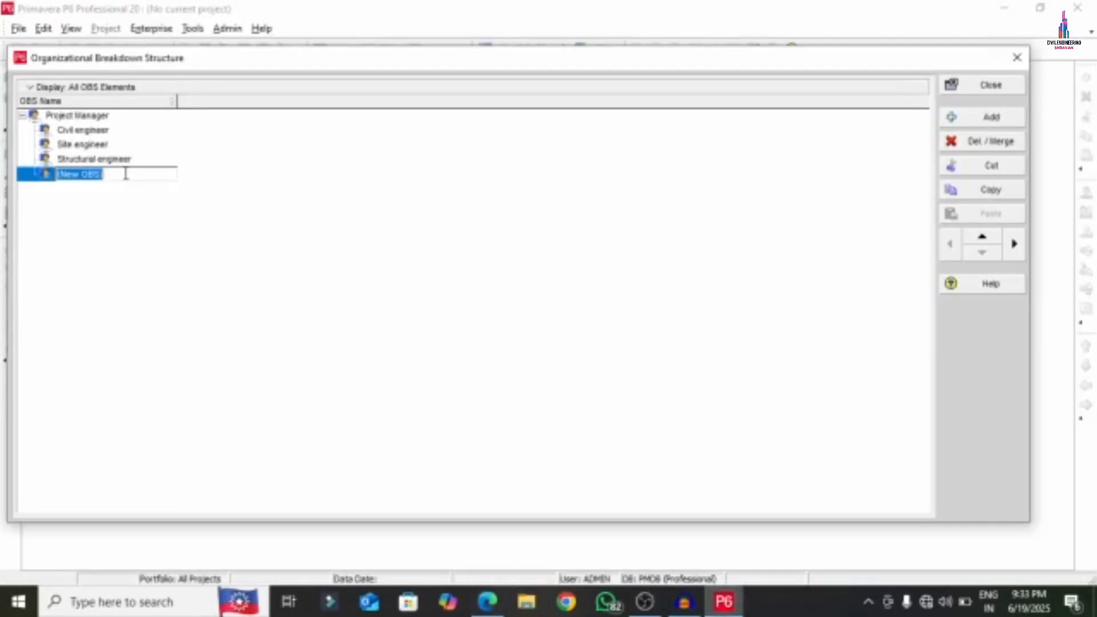
right_click(126, 174)
left_click(166, 243)
left_click(976, 120)
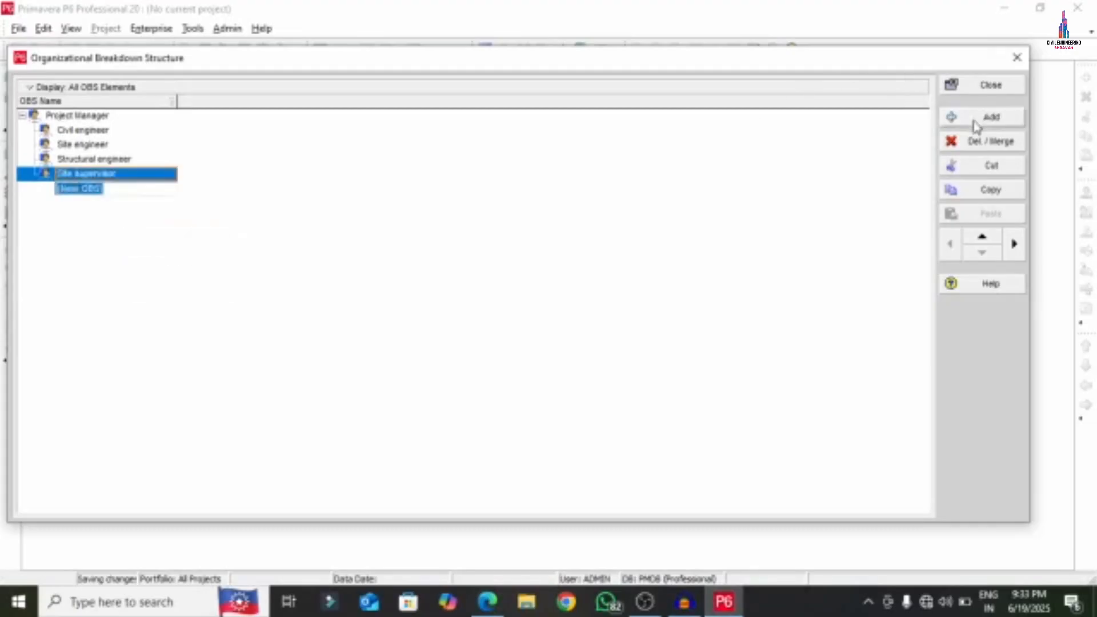
left_click(487, 602)
scroll(468, 435, "down", 4)
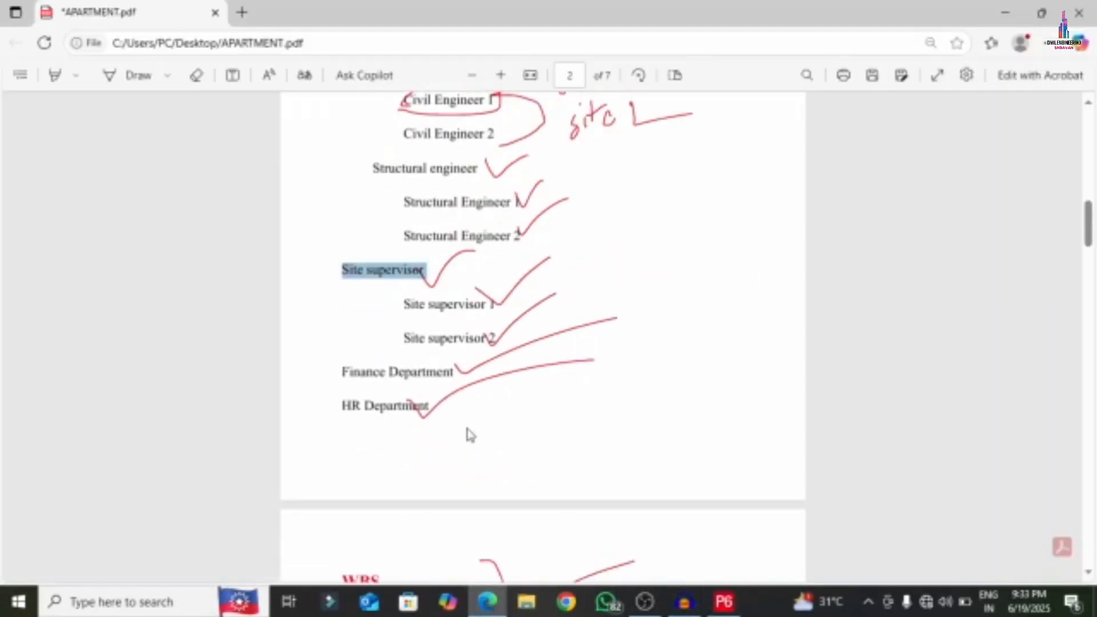
left_click_drag(341, 371, 481, 379)
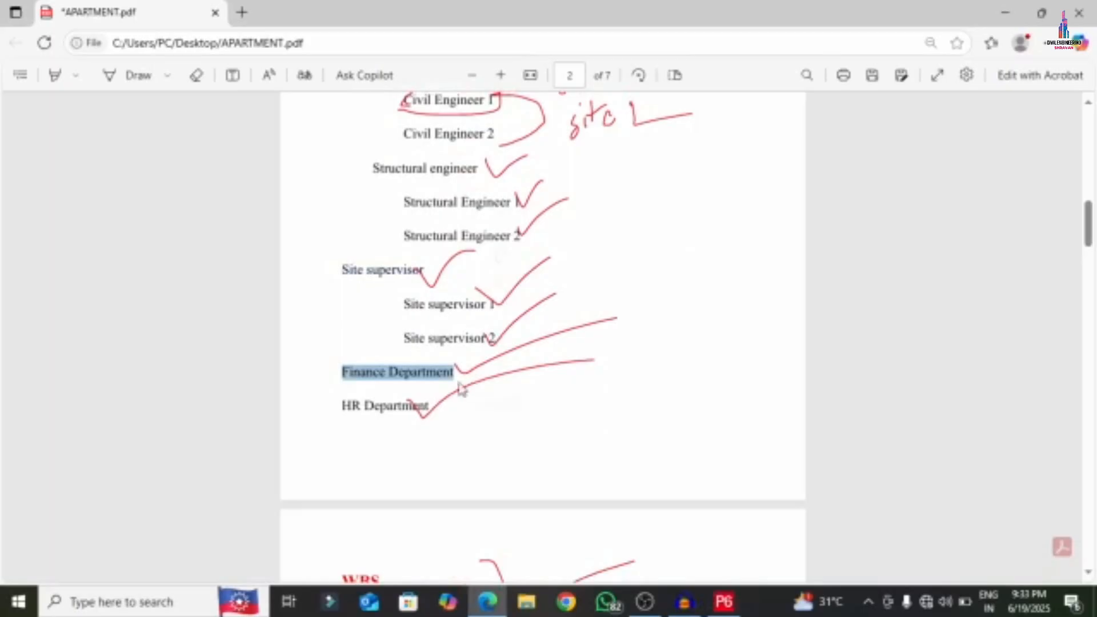
right_click(412, 374)
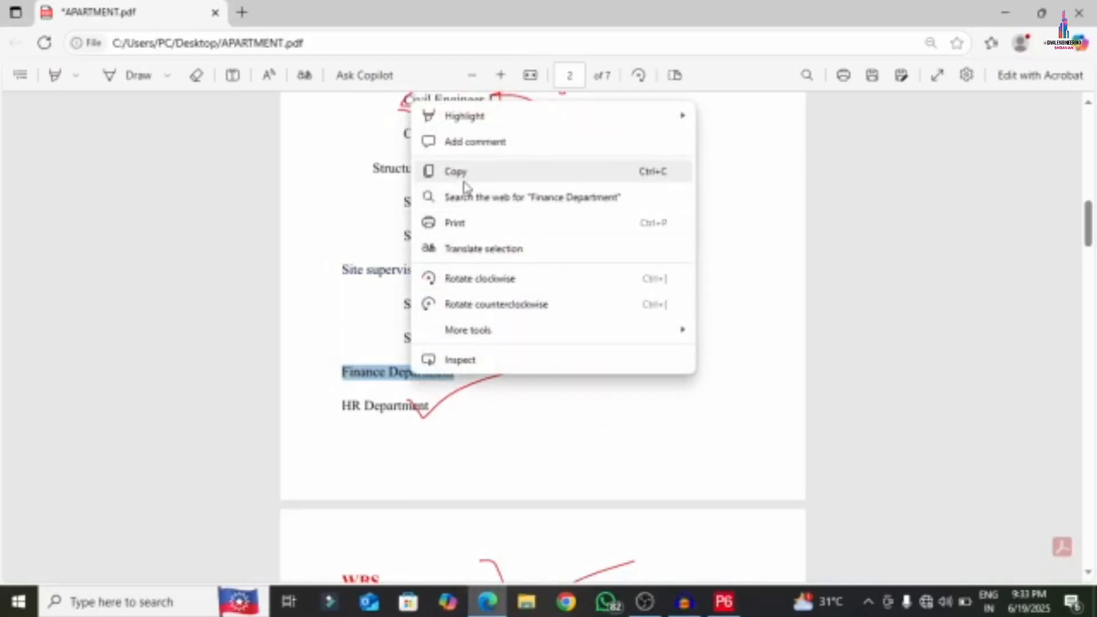
left_click(465, 182)
left_click(724, 601)
left_click(122, 190)
right_click(123, 193)
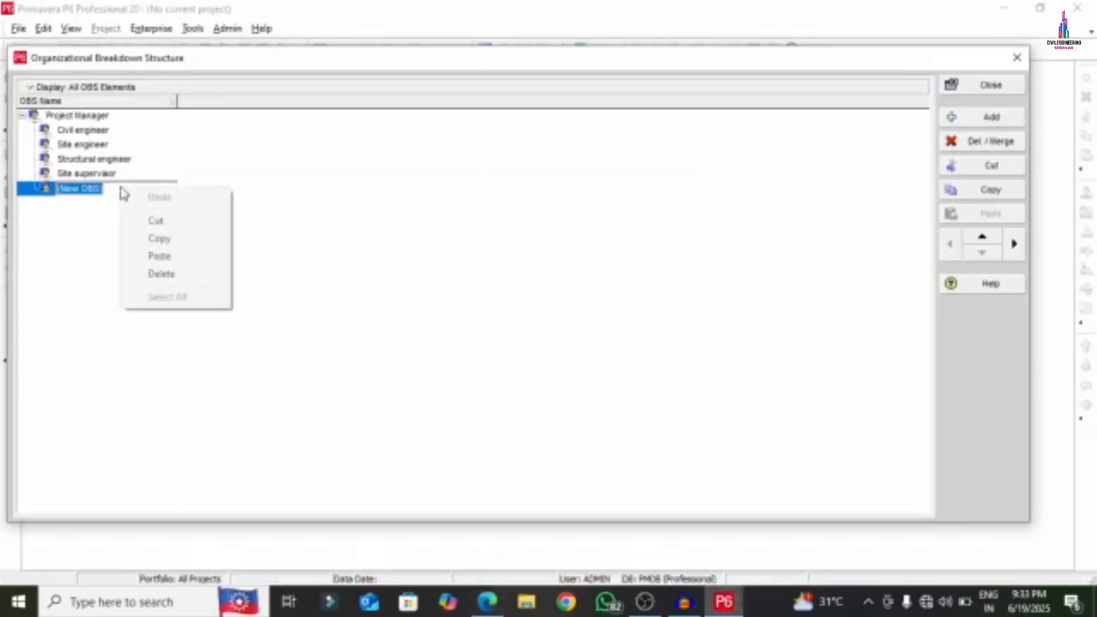
left_click(159, 256)
- Add an 'HR Department' element below Finance Department, name pasted from the PDF
left_click(992, 117)
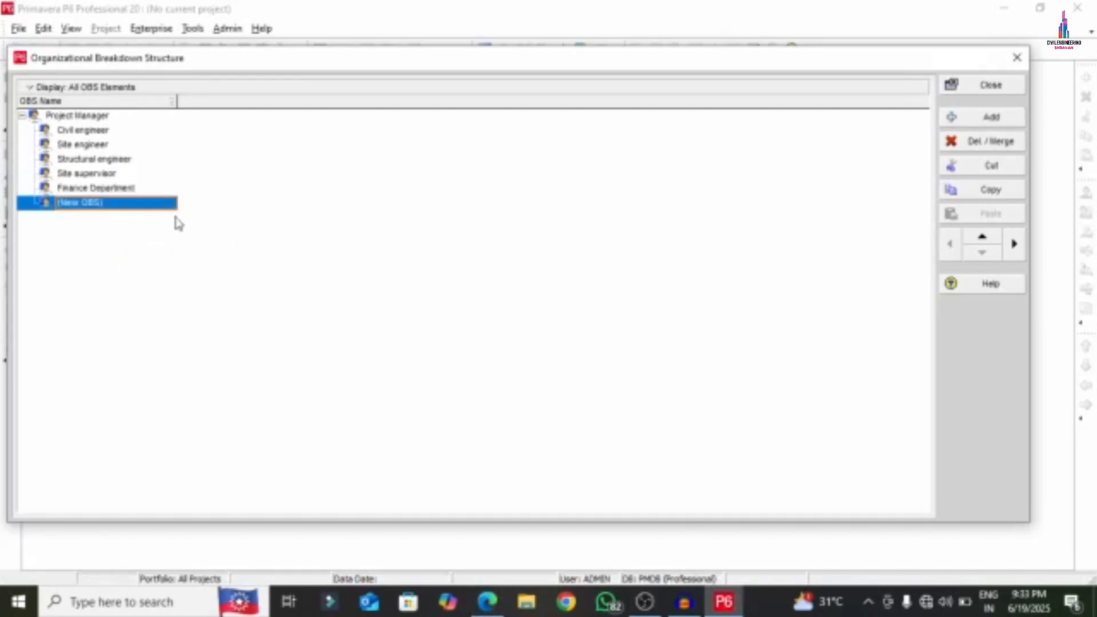
left_click(487, 601)
left_click_drag(342, 406, 426, 407)
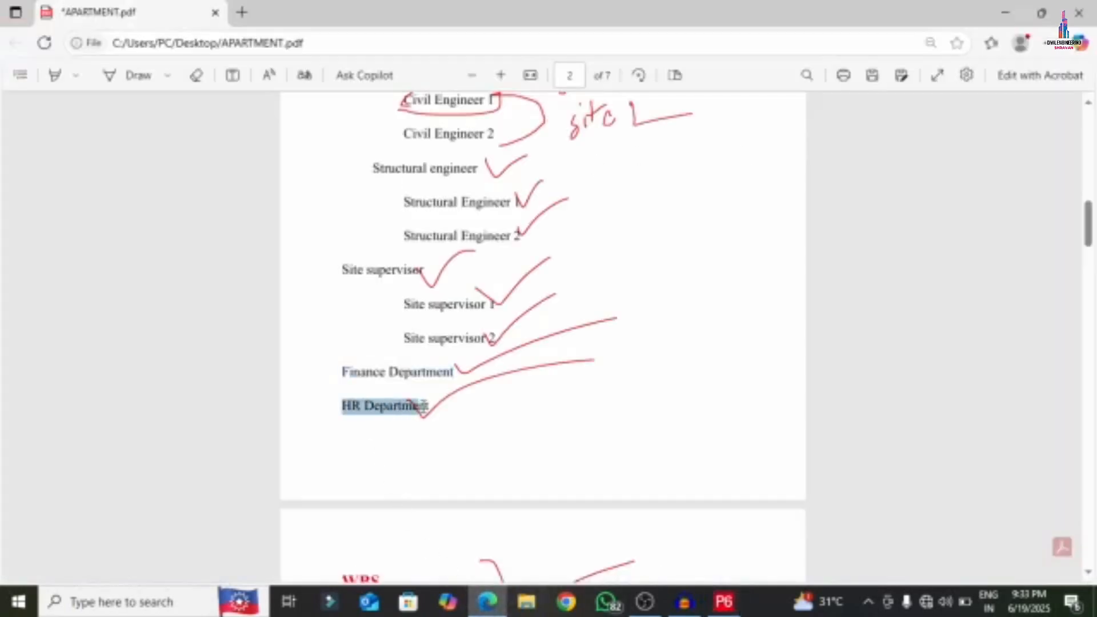
right_click(422, 407)
left_click(412, 203)
left_click(725, 601)
left_click(126, 205)
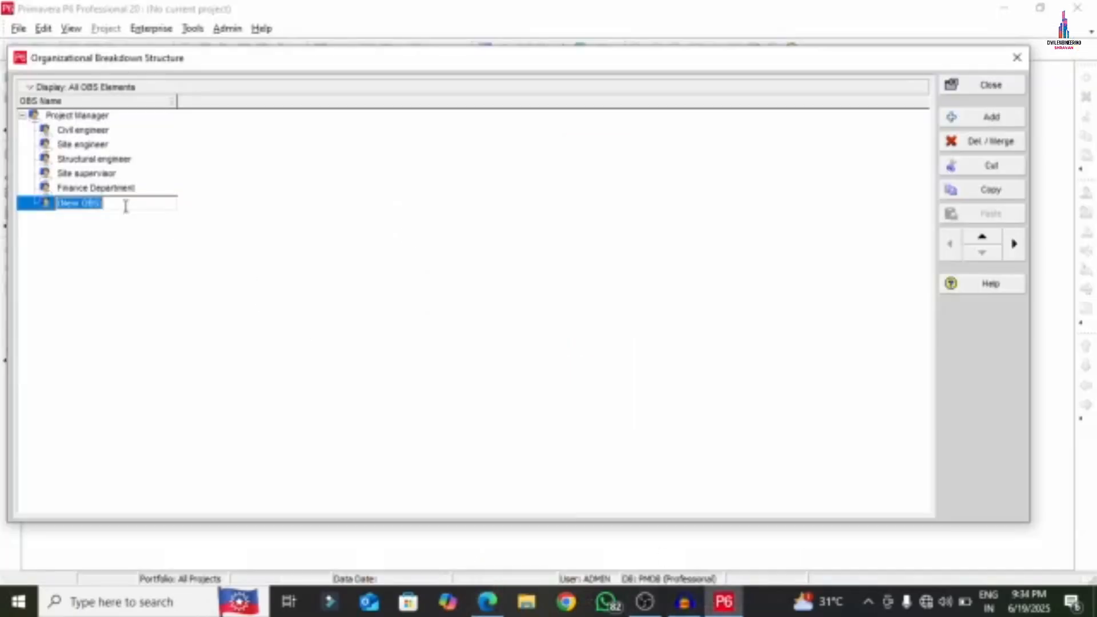
right_click(126, 206)
left_click(172, 274)
- Select Civil engineer and copy 'Civil Engineer 1' from the APARTMENT PDF
left_click(70, 132)
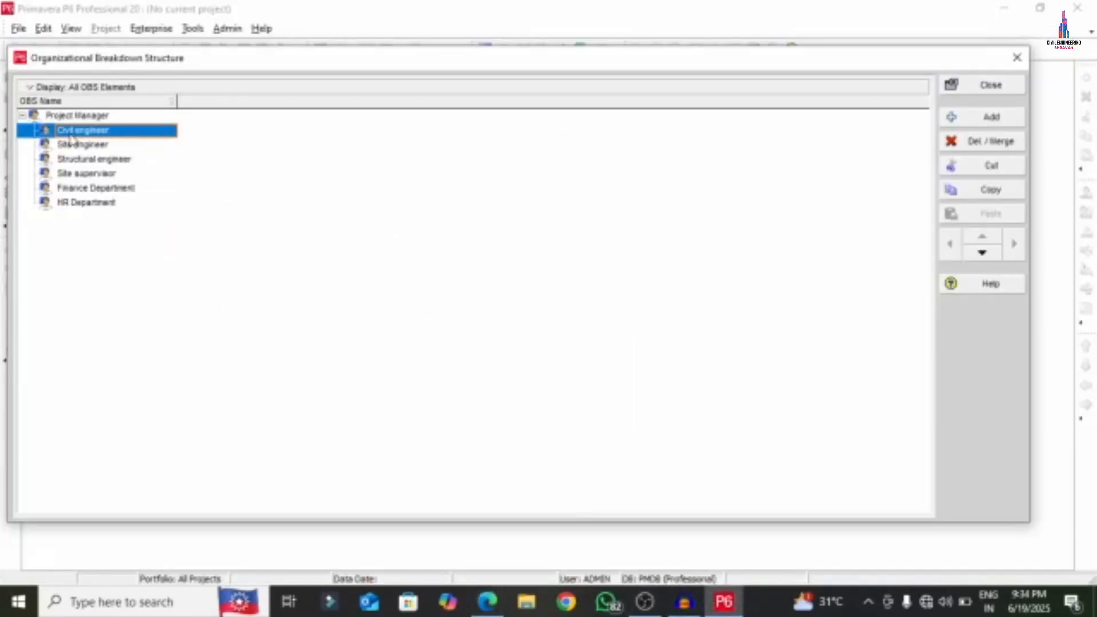
left_click(487, 601)
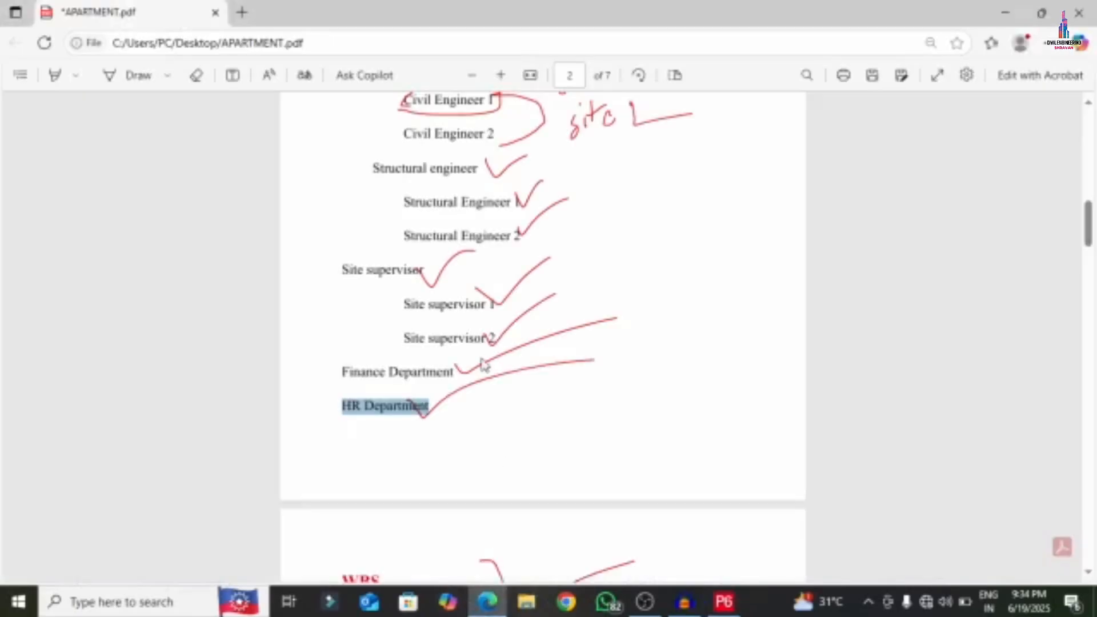
scroll(431, 372, "up", 8)
scroll(433, 372, "down", 4)
left_click_drag(401, 325, 491, 321)
right_click(490, 321)
left_click(511, 118)
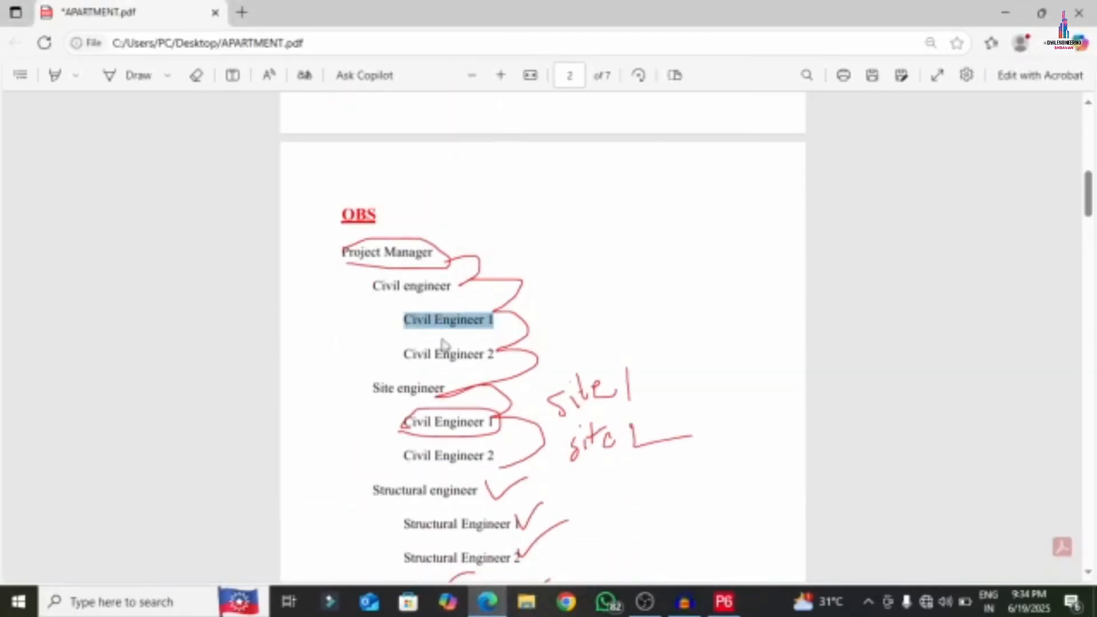
left_click(724, 601)
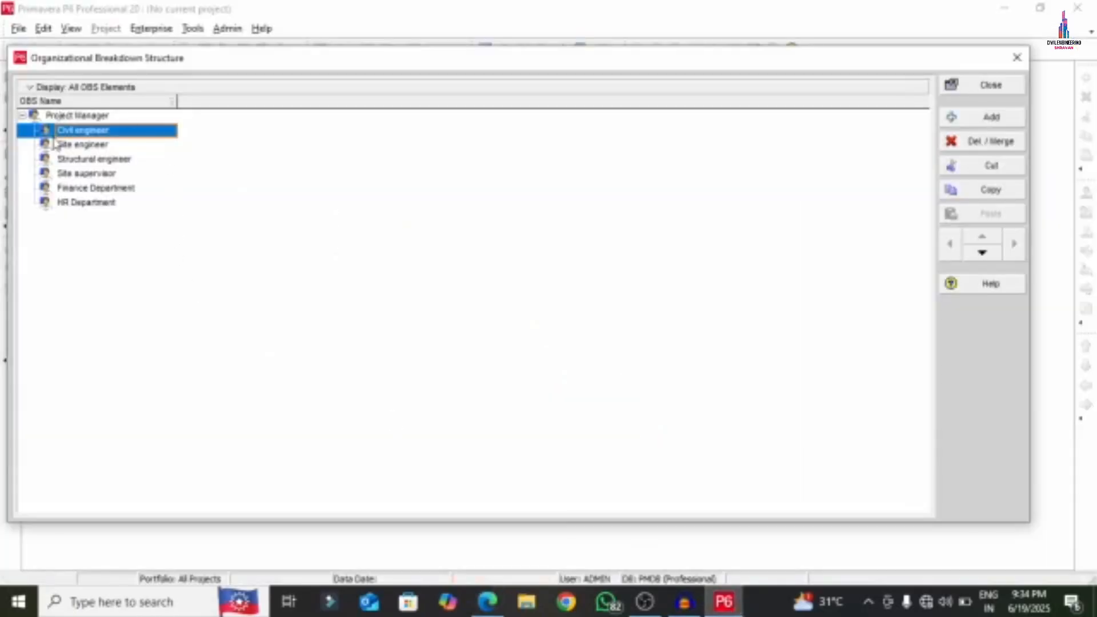
- Add child elements 'Civil Engineer 1' and 'Civil Engineer 2' beneath Civil engineer
left_click(984, 121)
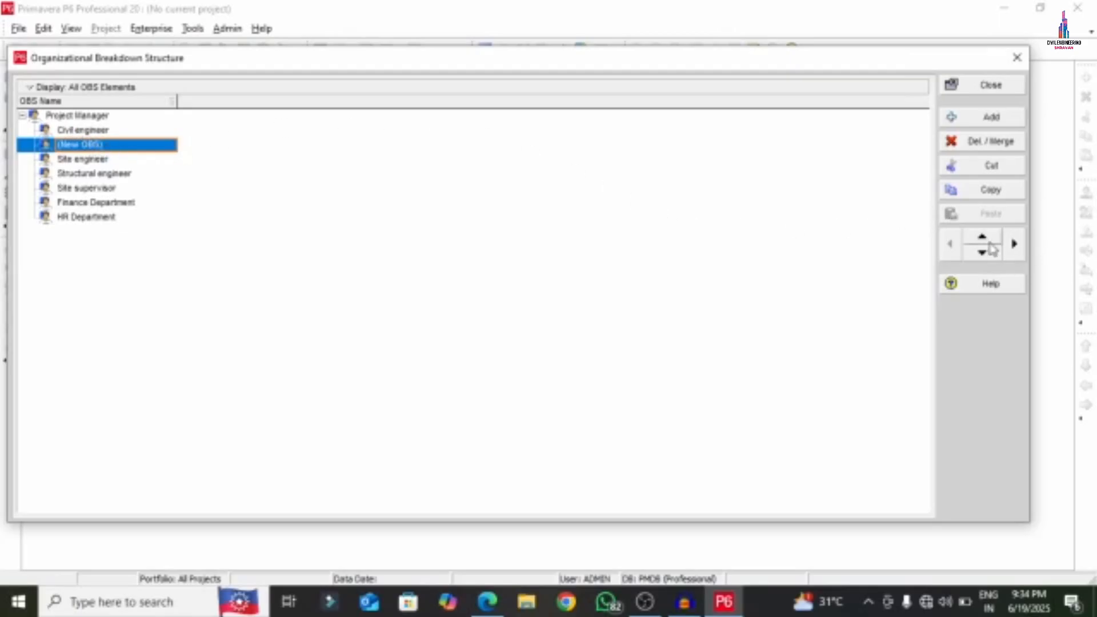
left_click(1013, 244)
left_click(143, 144)
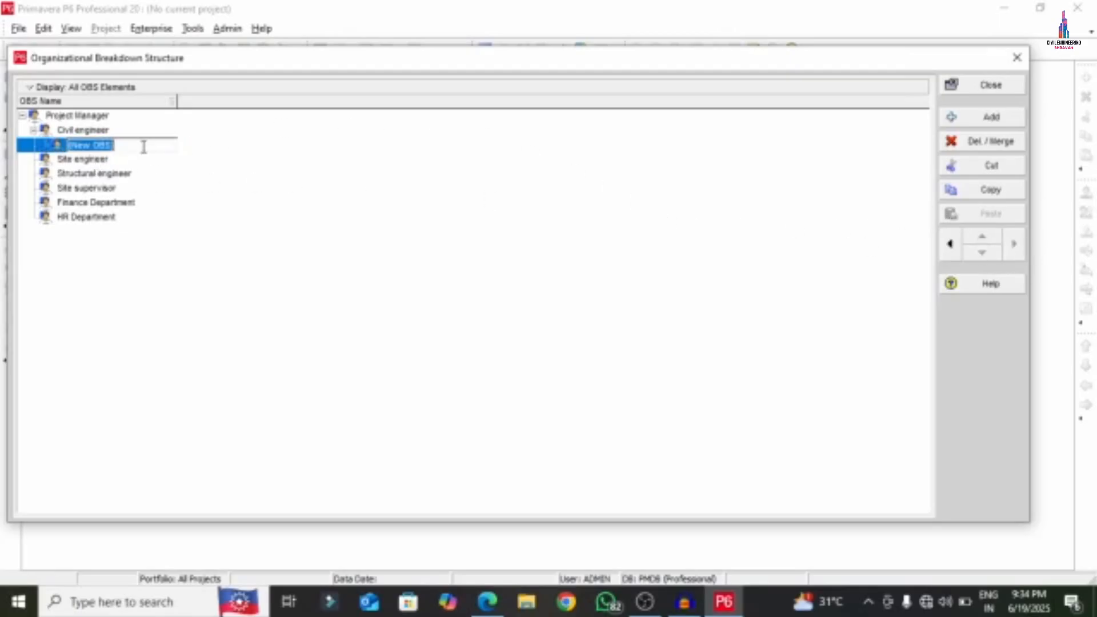
right_click(144, 146)
left_click(193, 221)
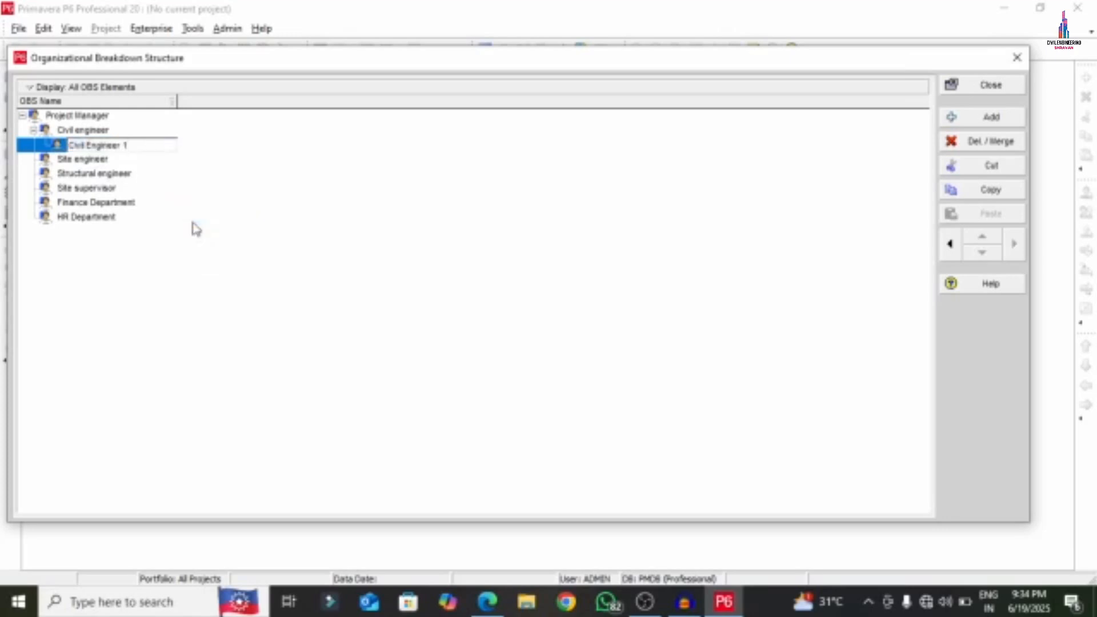
left_click(988, 117)
left_click(129, 160)
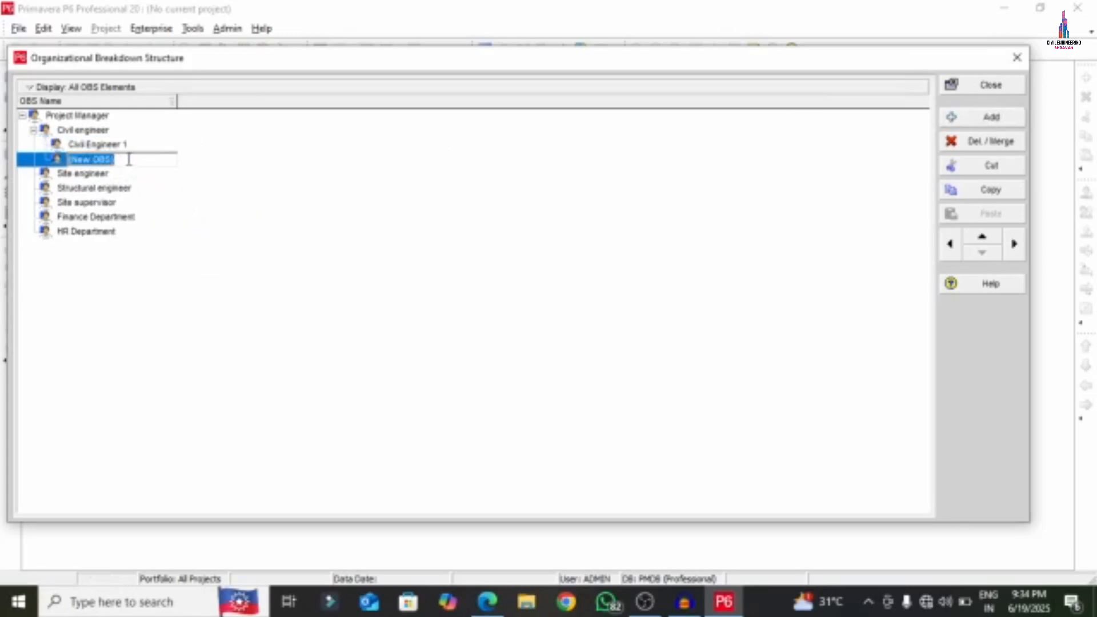
key("ctrl+v")
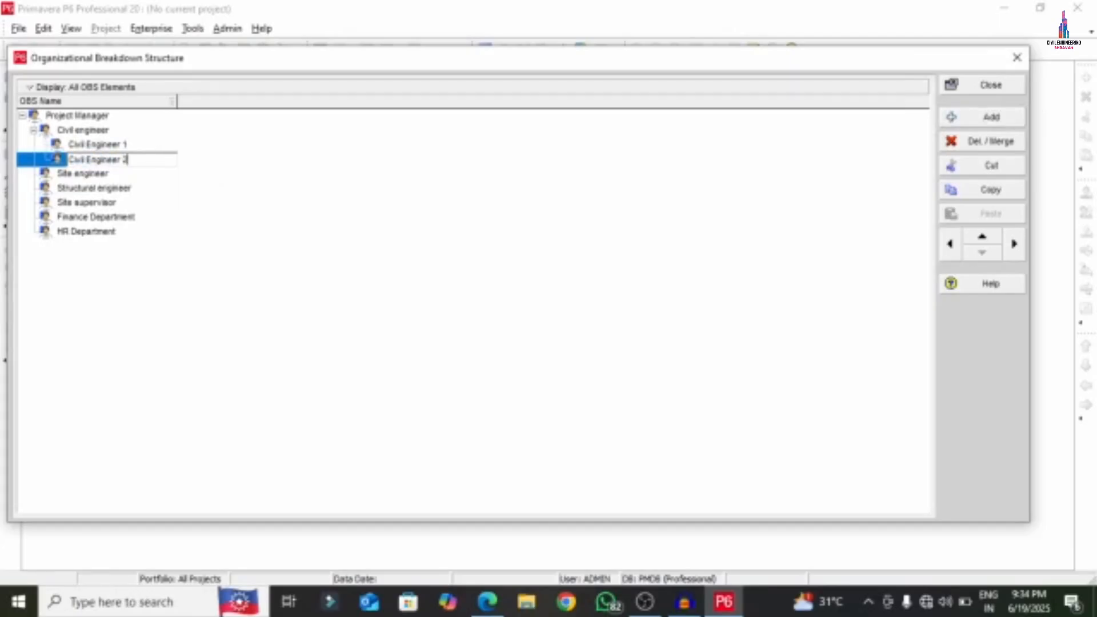
type("2")
key("Return")
- Copy the 'Site engineer' text from the APARTMENT PDF
left_click(487, 601)
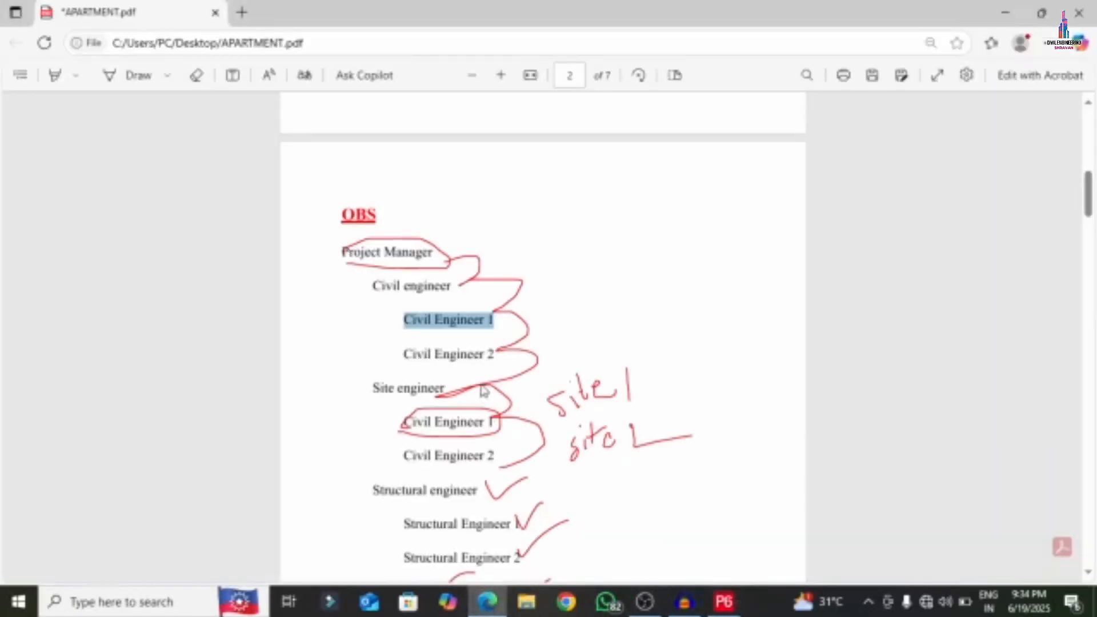
left_click_drag(372, 388, 446, 388)
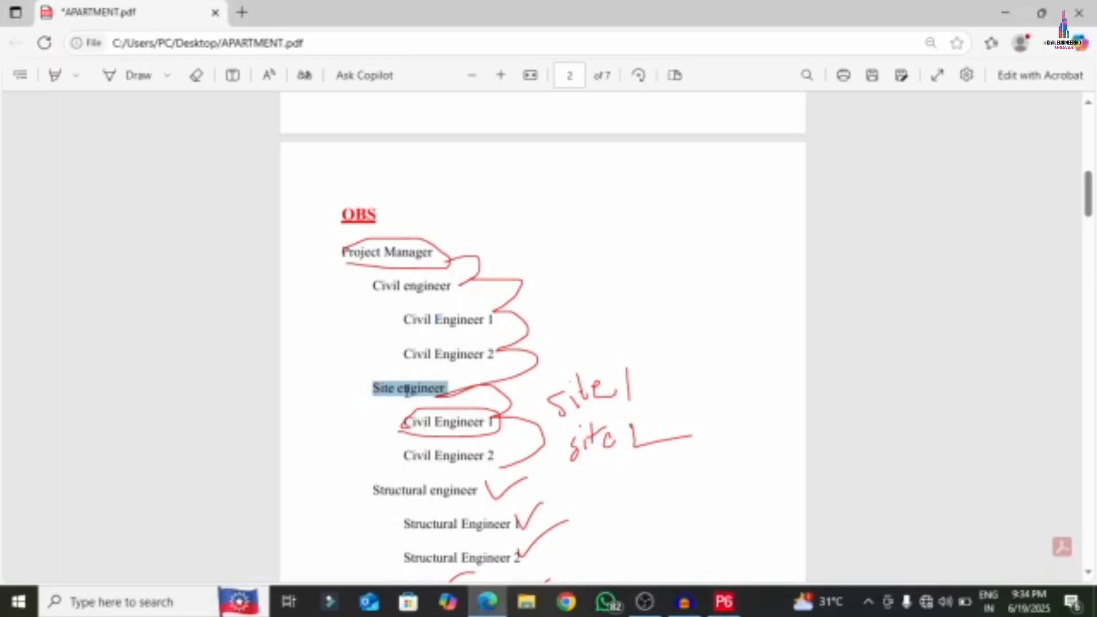
right_click(410, 320)
left_click(440, 189)
left_click(724, 602)
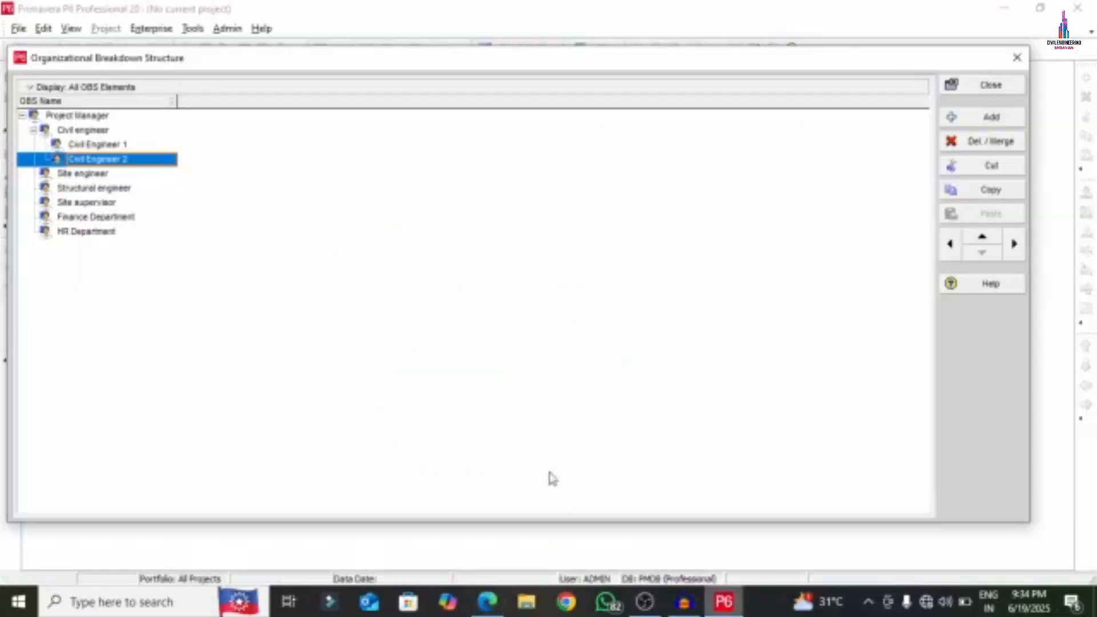
- Add child elements 'Site engineer 1' and 'Site engineer 2' beneath Site engineer
left_click(100, 175)
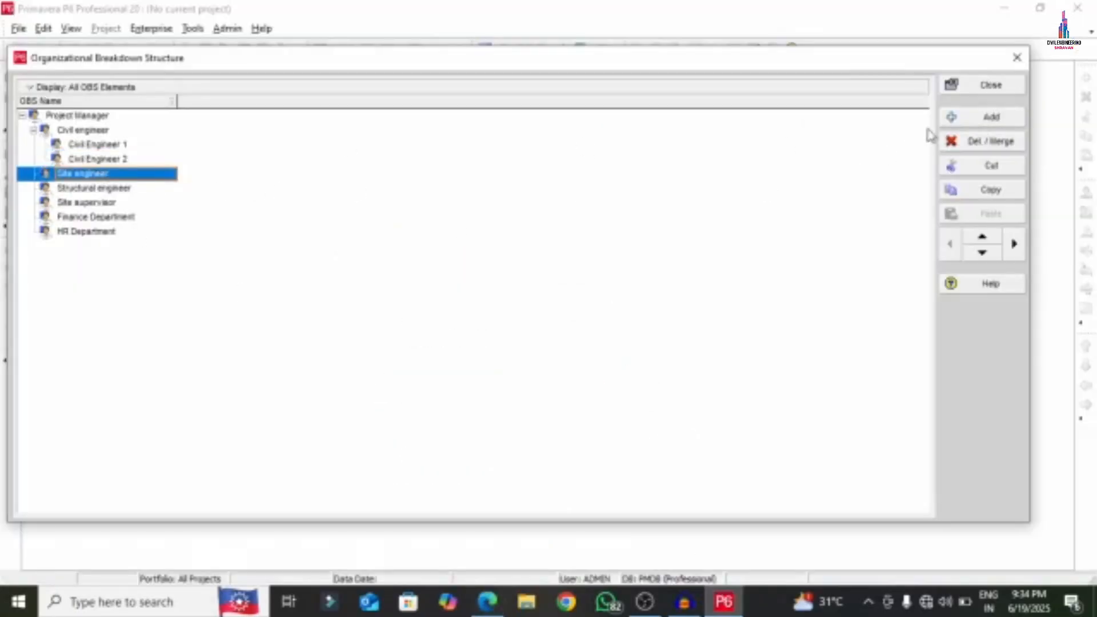
left_click(966, 117)
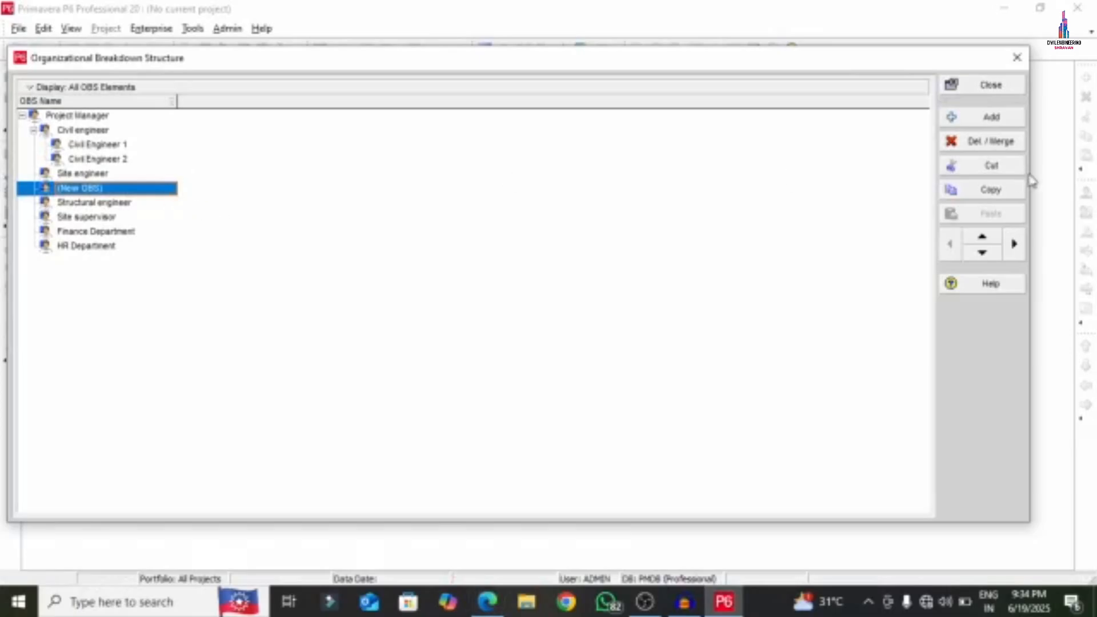
left_click(1015, 245)
left_click(153, 190)
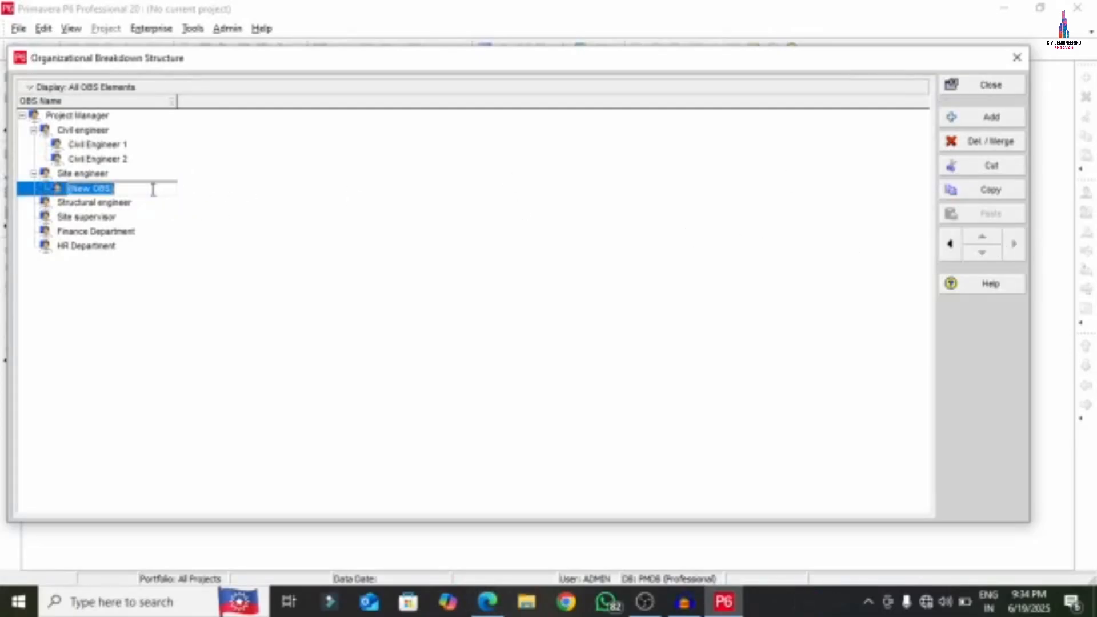
type("Site engineer 1")
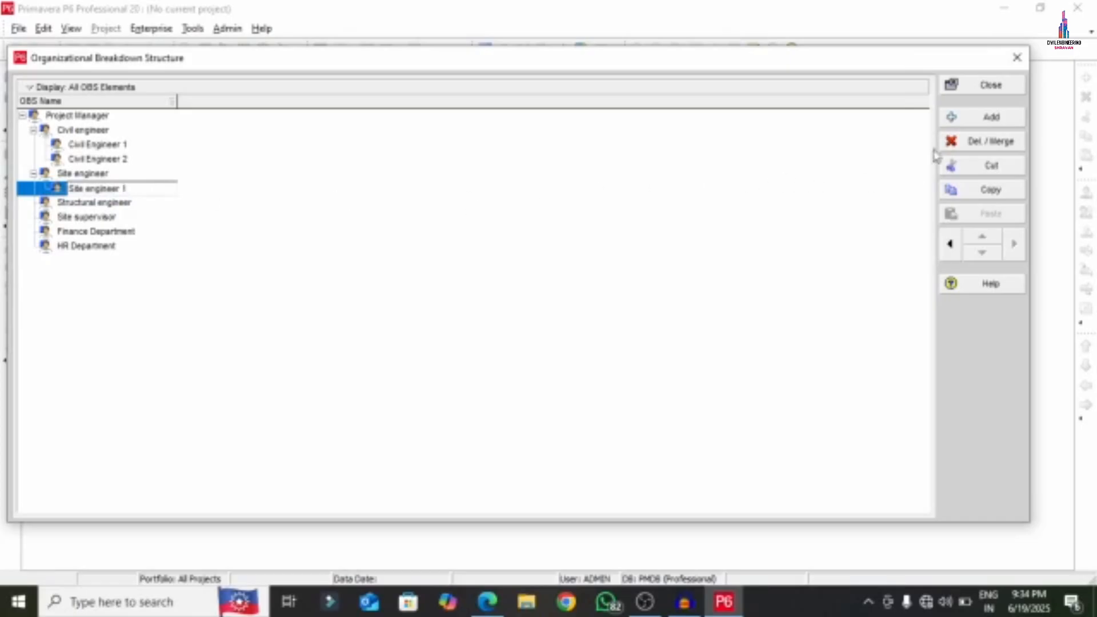
left_click(966, 117)
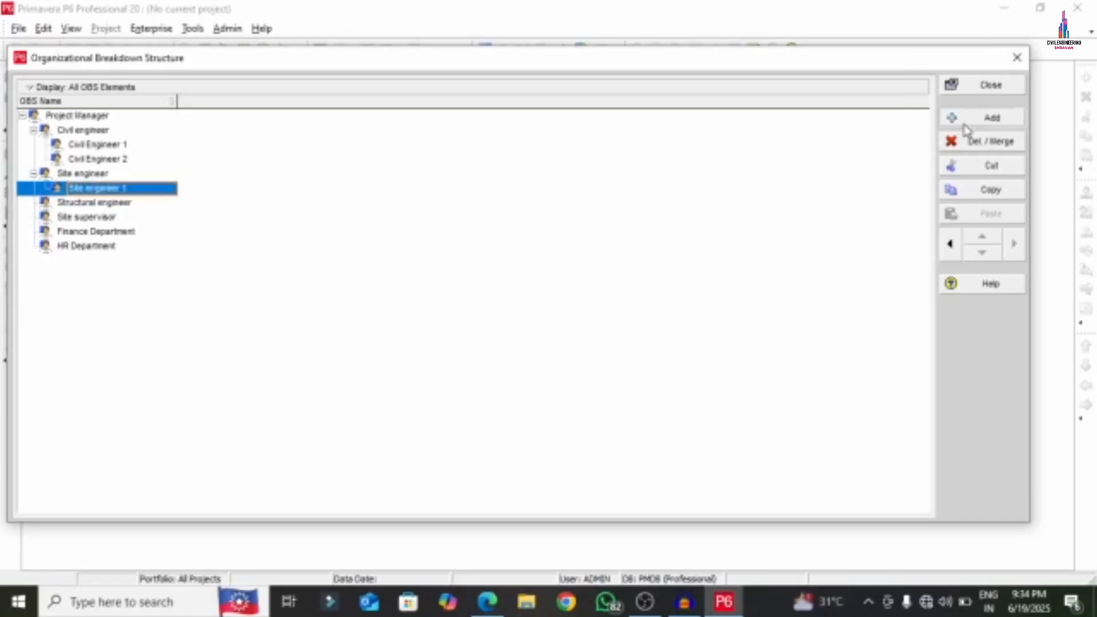
left_click(146, 194)
left_click(141, 203)
left_click(137, 203)
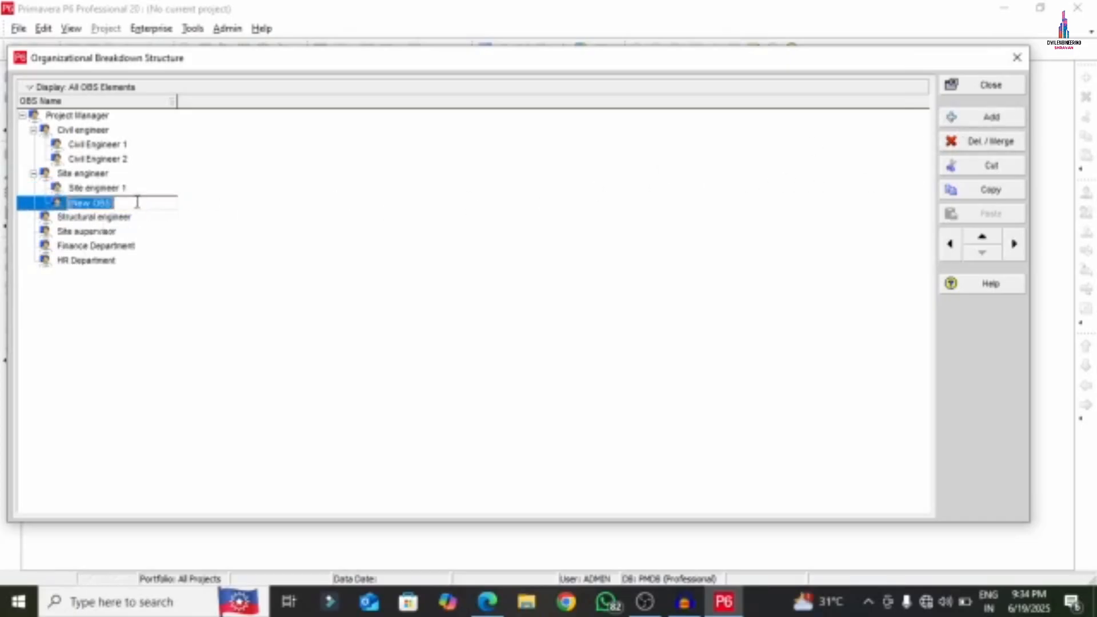
type("Site engineer 2")
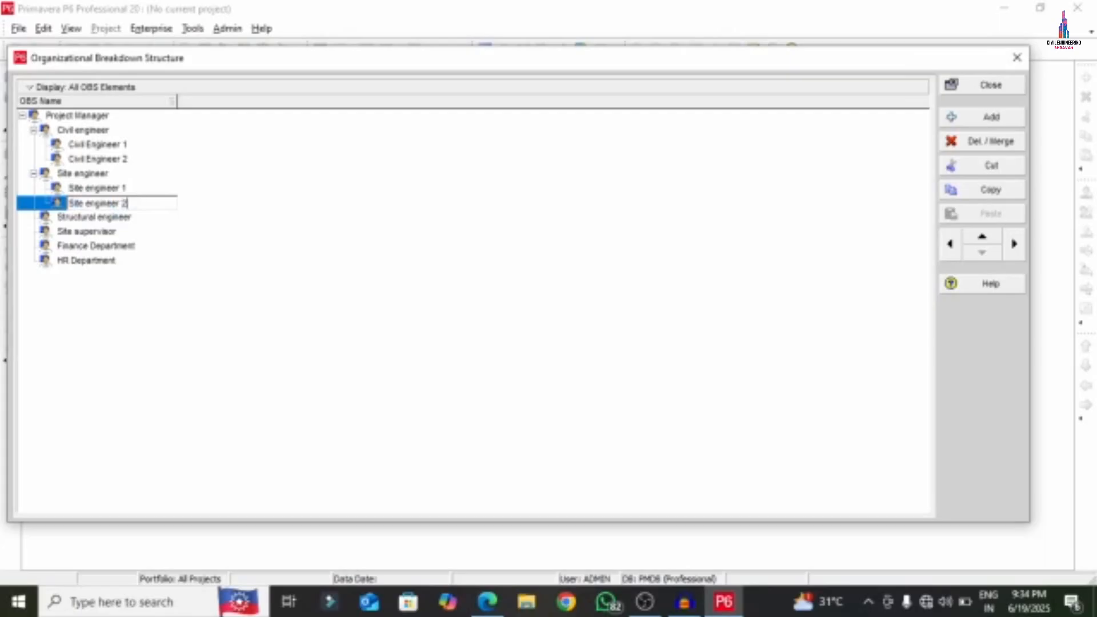
left_click(108, 218)
- Copy the 'Structural Engineer 1' text from the APARTMENT PDF
left_click(486, 601)
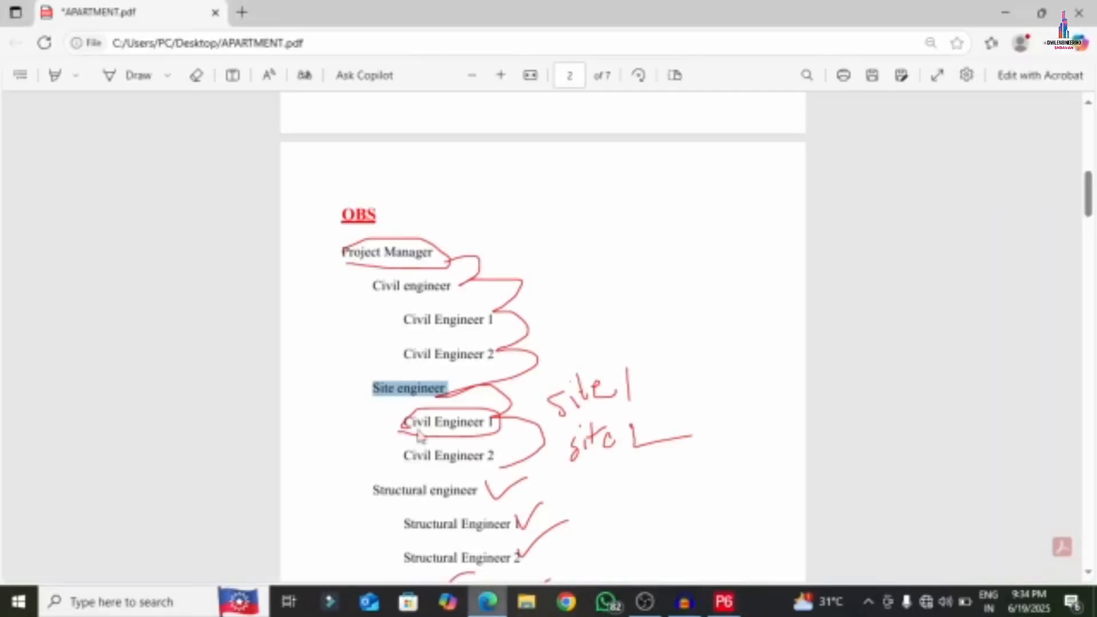
scroll(395, 260, "down", 4)
left_click_drag(403, 197, 520, 202)
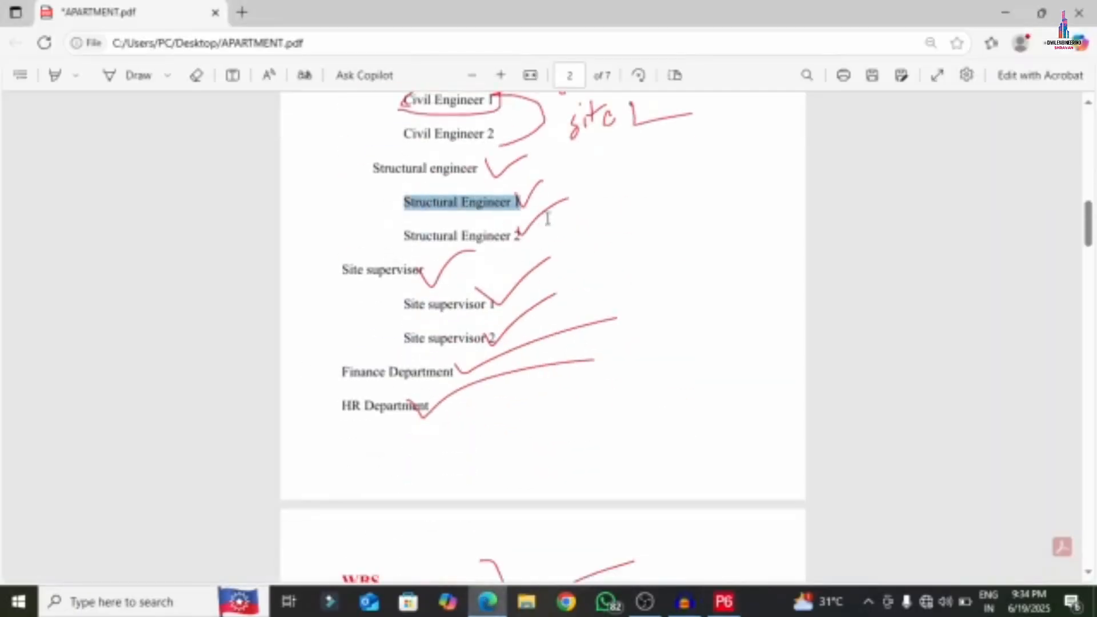
right_click(455, 209)
left_click(497, 276)
left_click(686, 601)
left_click(721, 601)
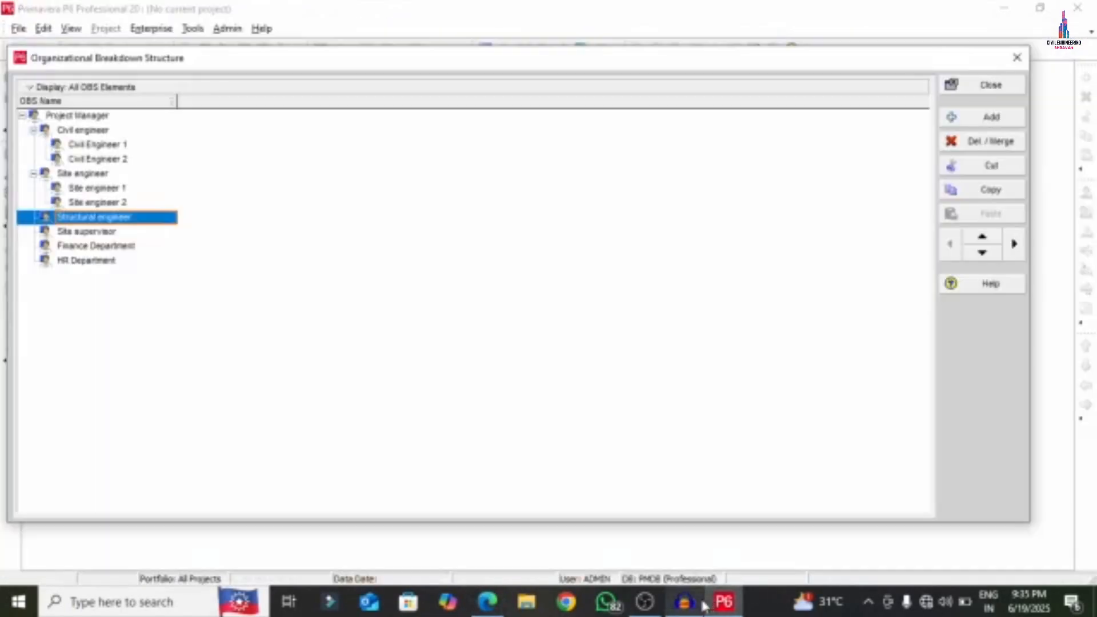
- Add child elements 'Structural Engineer 1' and 'Structural Engineer 2' beneath Structural engineer
right_click(84, 218)
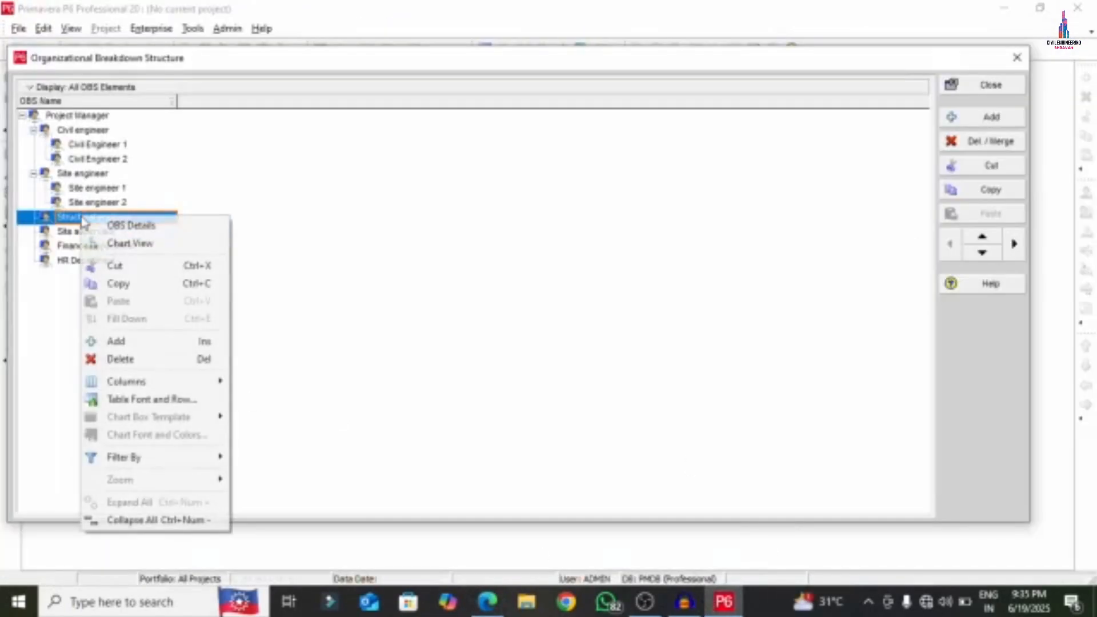
left_click(116, 337)
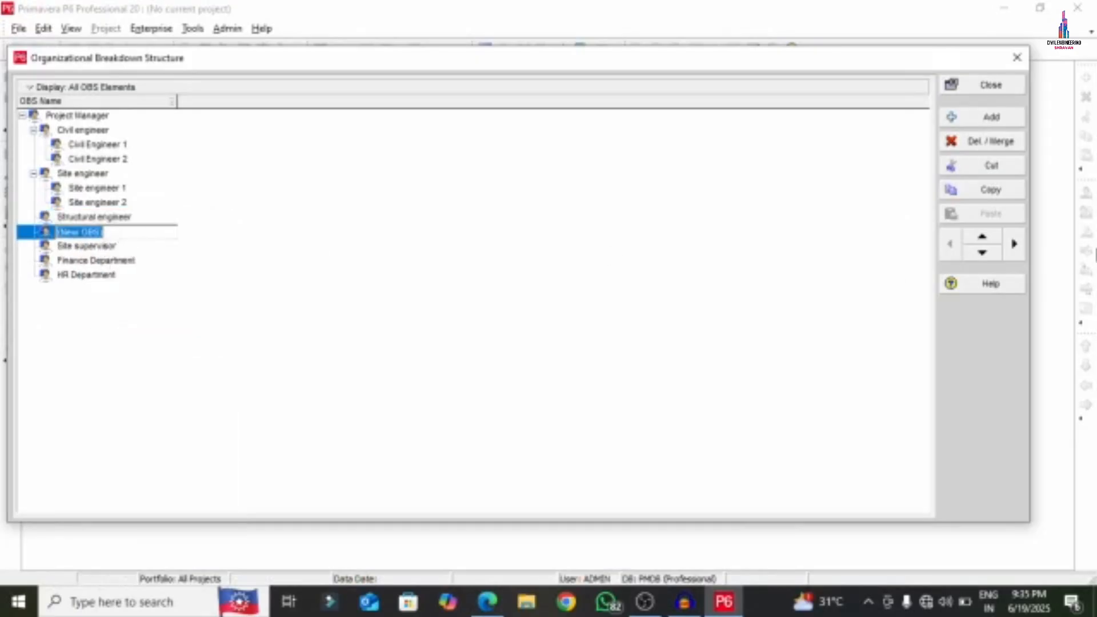
left_click(1015, 245)
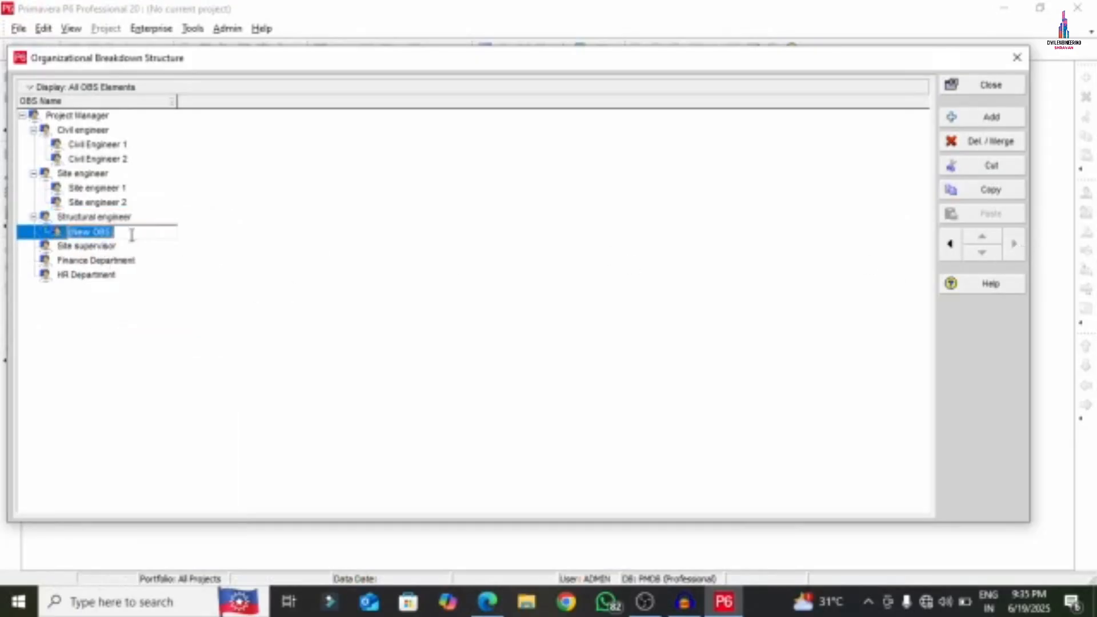
right_click(132, 235)
left_click(166, 305)
right_click(171, 233)
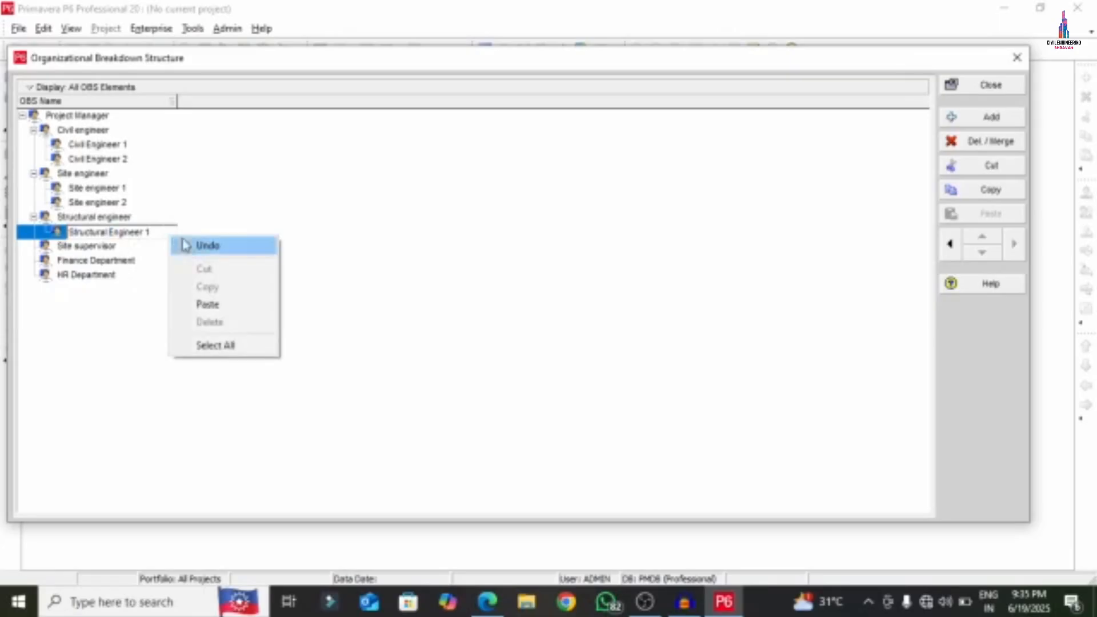
left_click(971, 118)
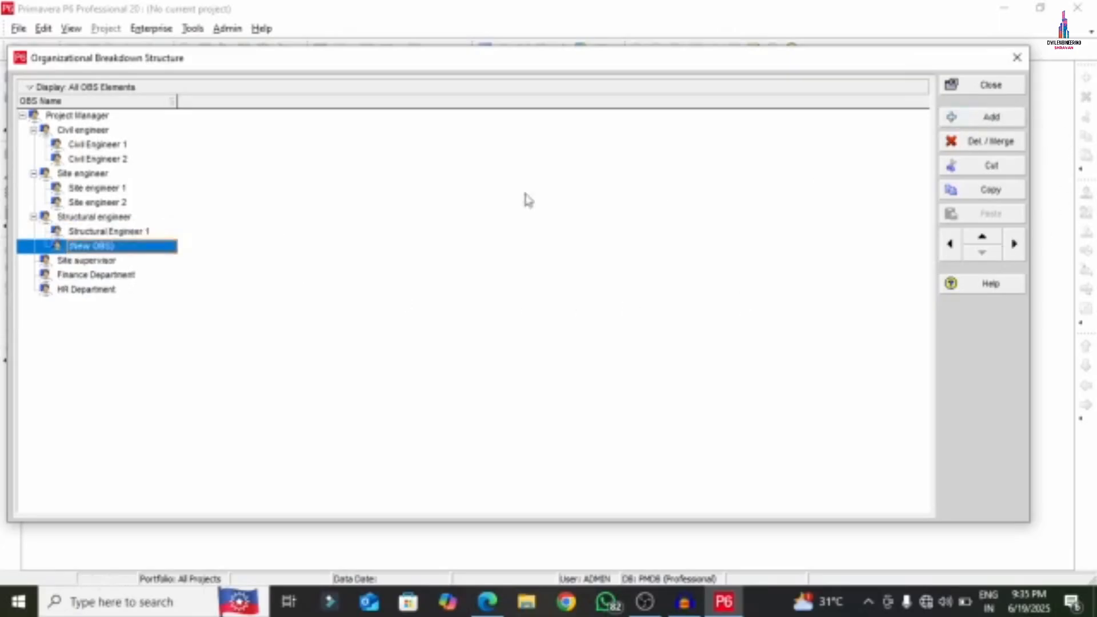
right_click(136, 250)
left_click(172, 313)
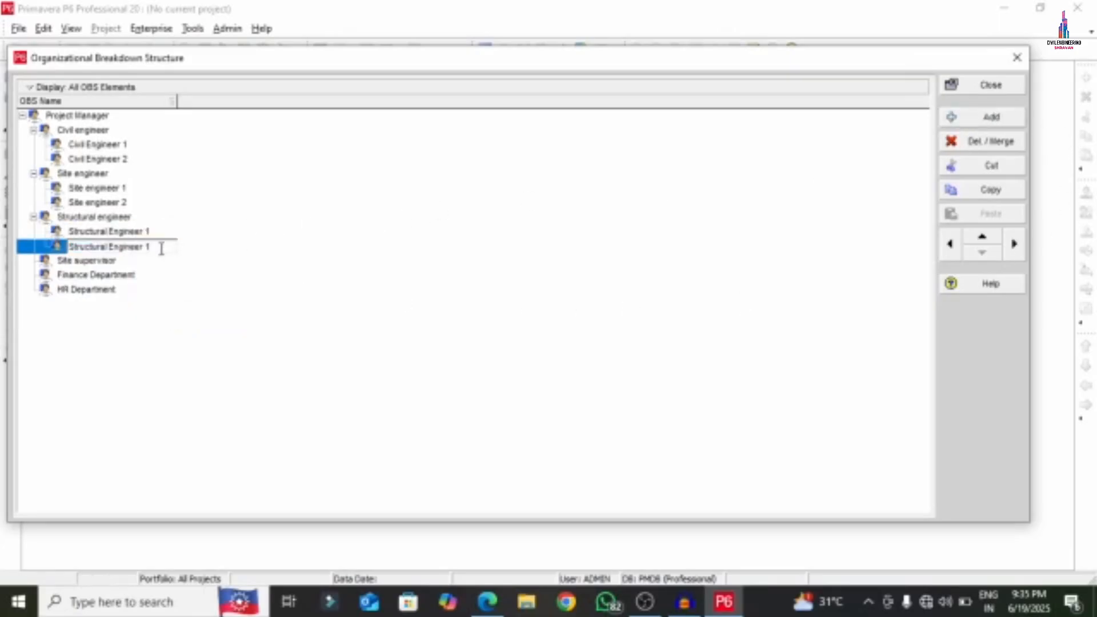
left_click(118, 264)
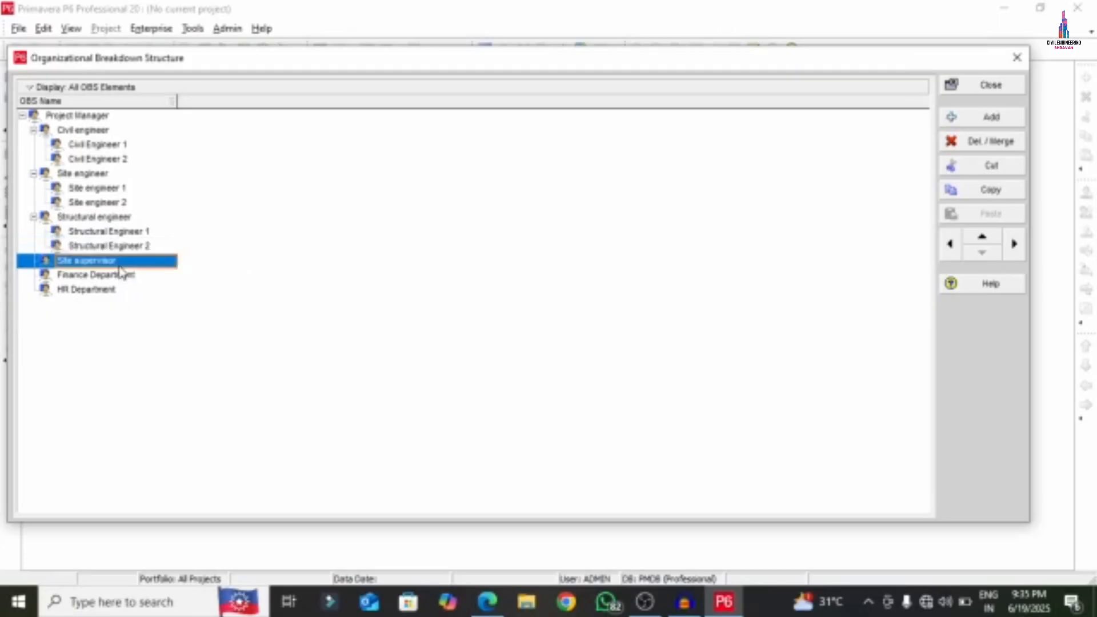
- Copy 'Site supervisor 1' from the APARTMENT PDF and add it as a child position under Site supervisor
left_click(487, 602)
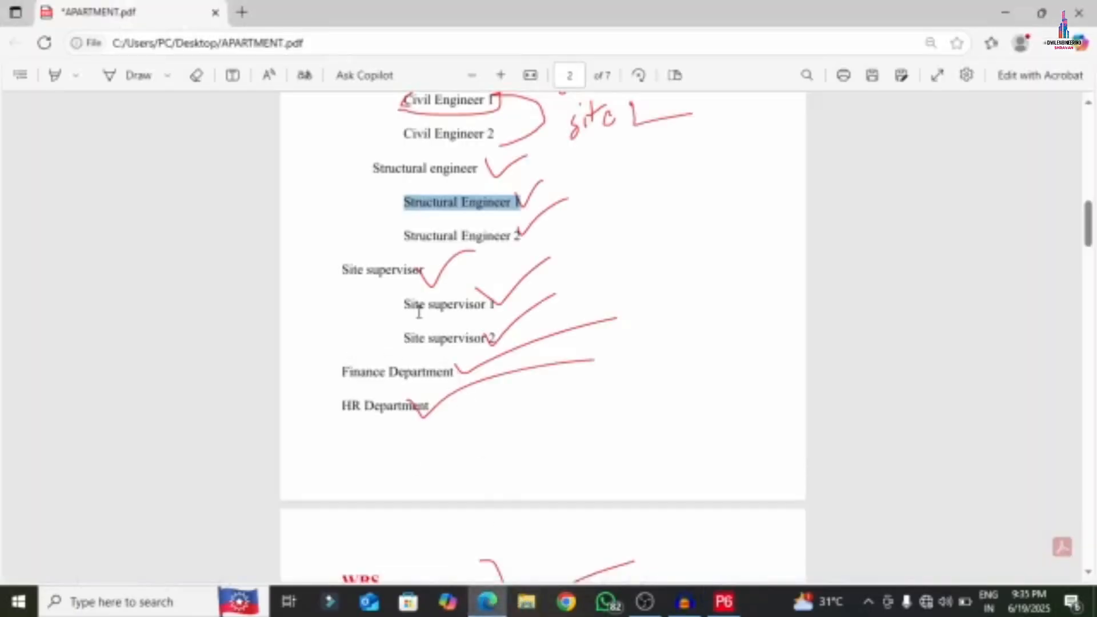
left_click_drag(408, 304, 503, 305)
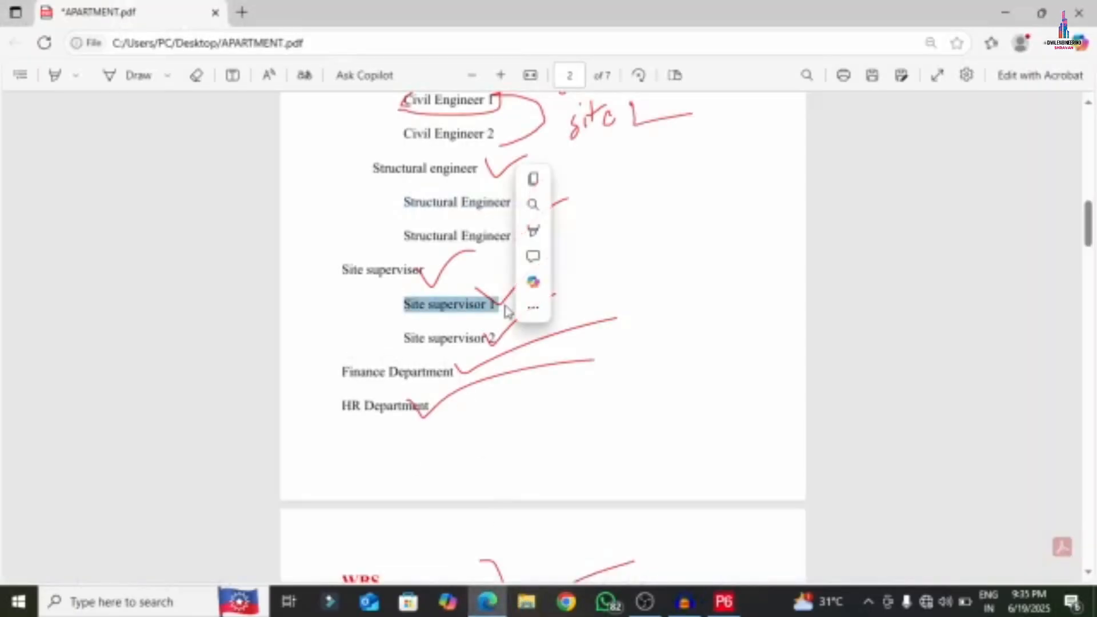
left_click(725, 602)
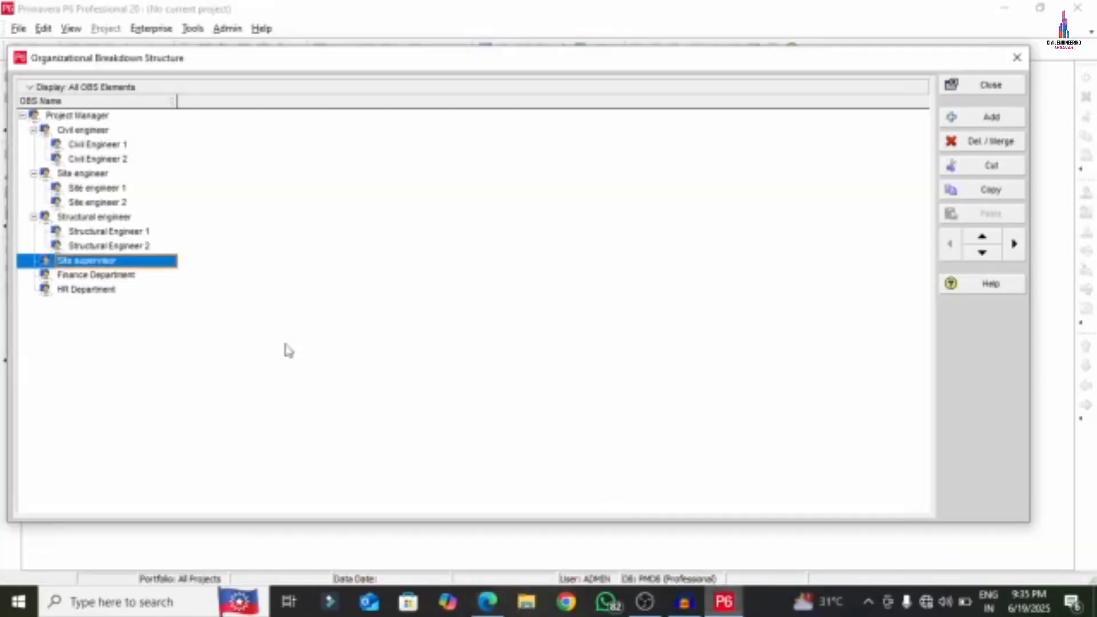
right_click(140, 262)
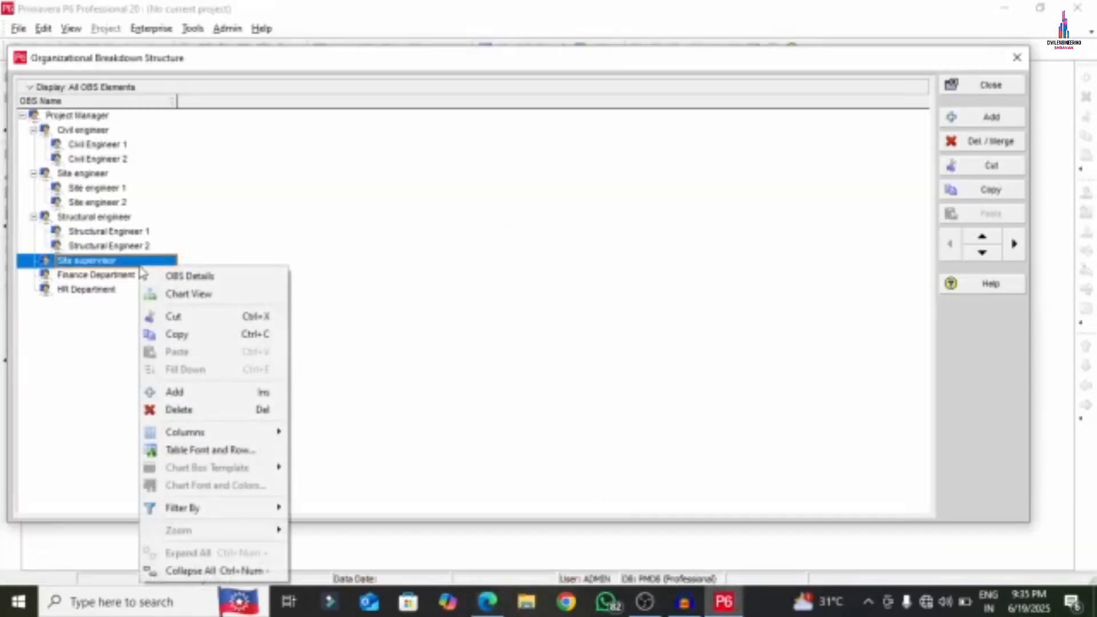
left_click(178, 391)
left_click(1012, 252)
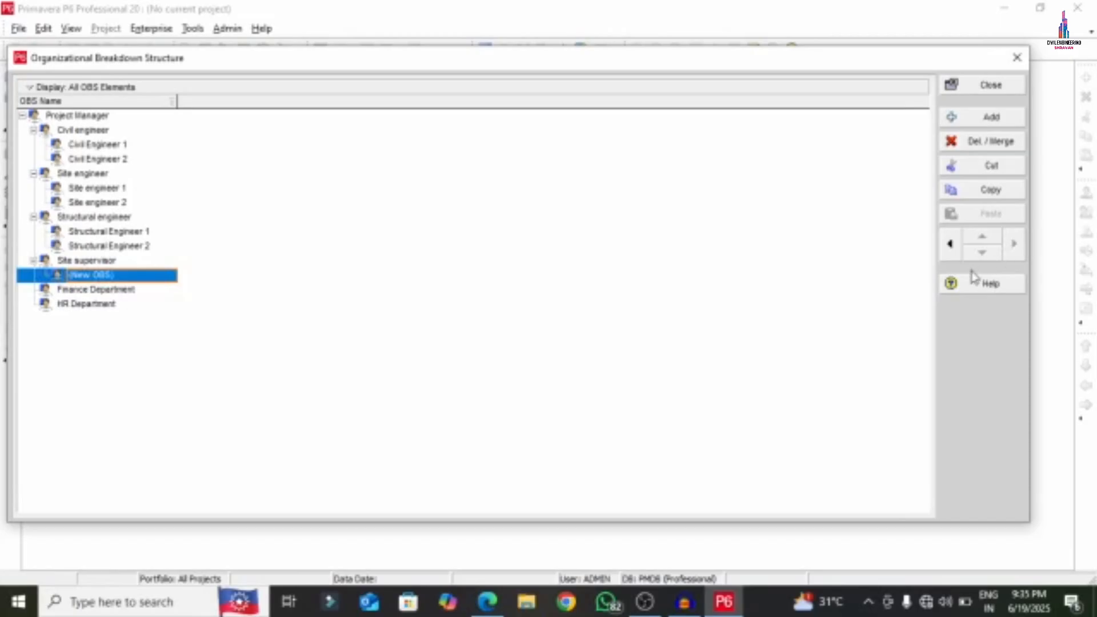
right_click(130, 275)
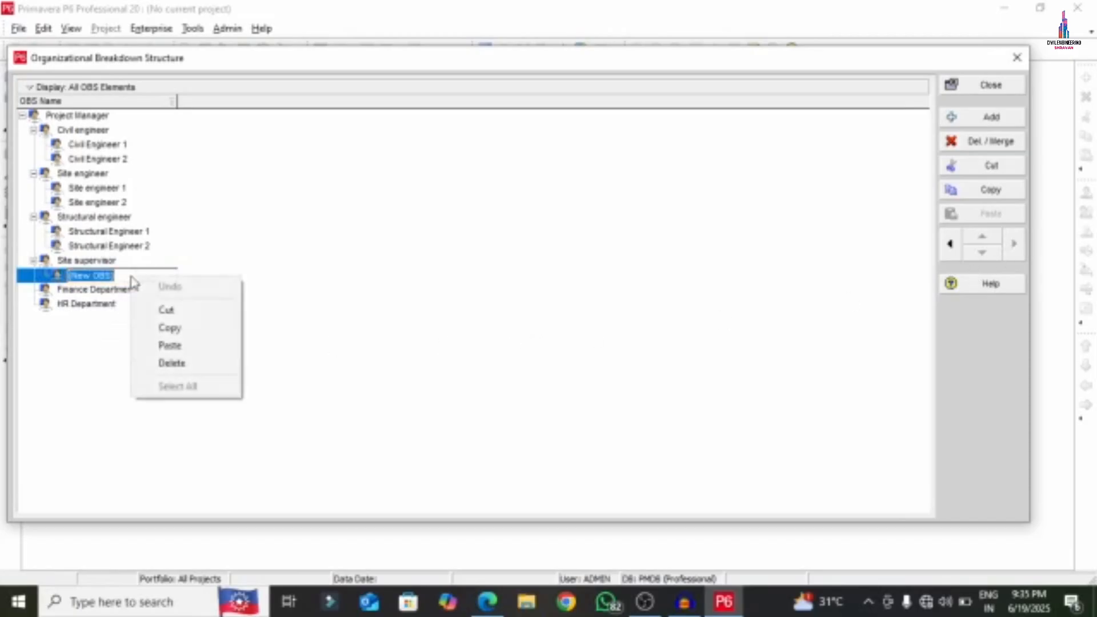
left_click(162, 346)
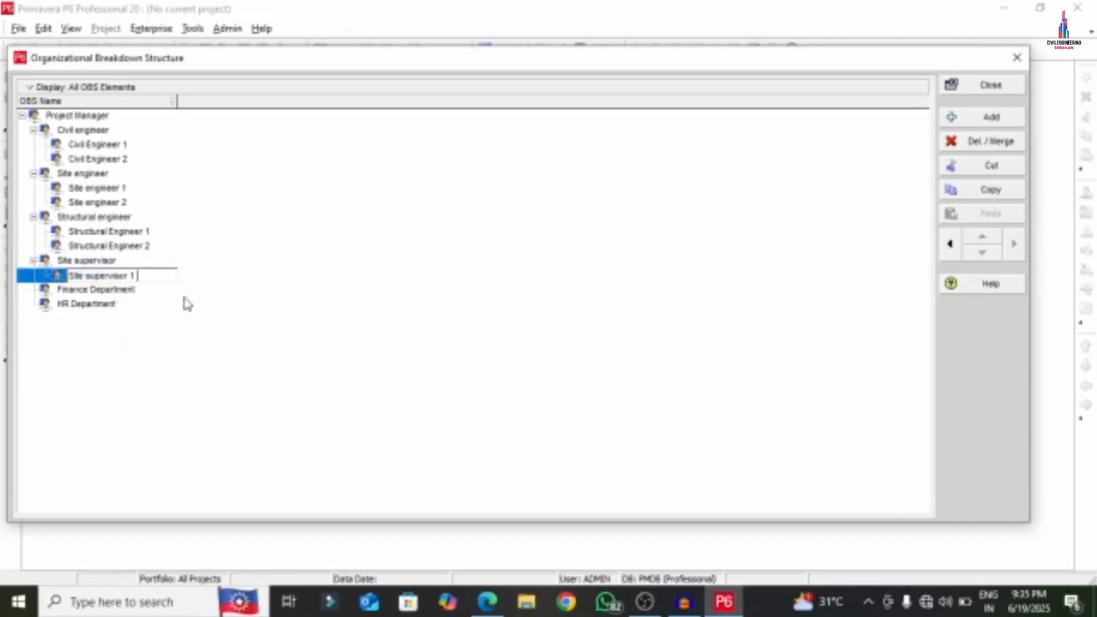
left_click(277, 285)
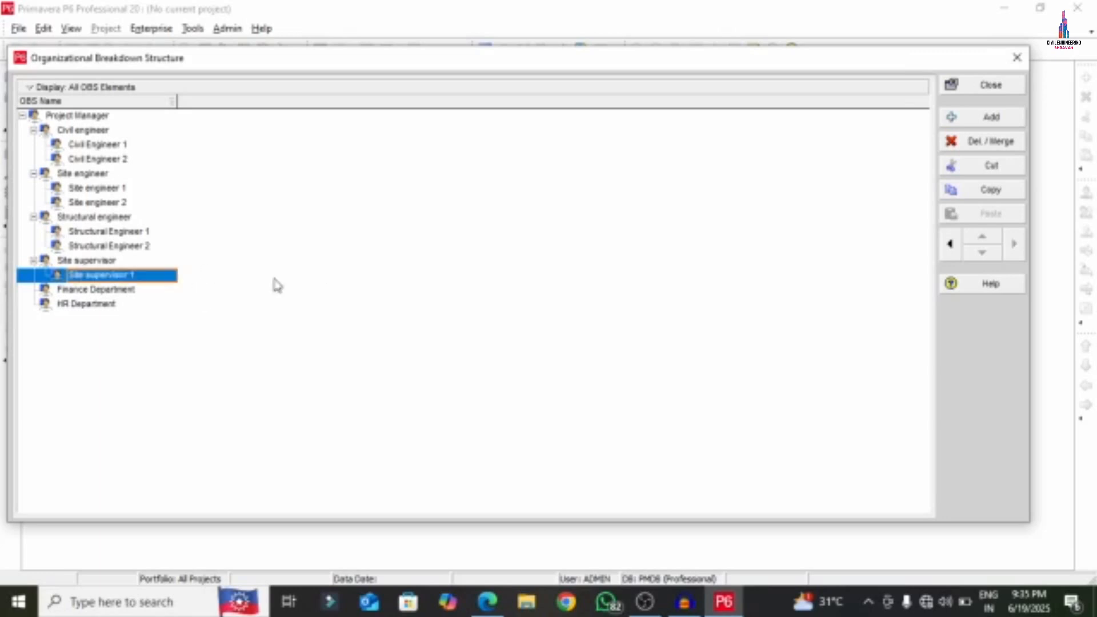
- Add a second child position under Site supervisor named 'Site supervisor 12'
right_click(165, 277)
left_click(201, 393)
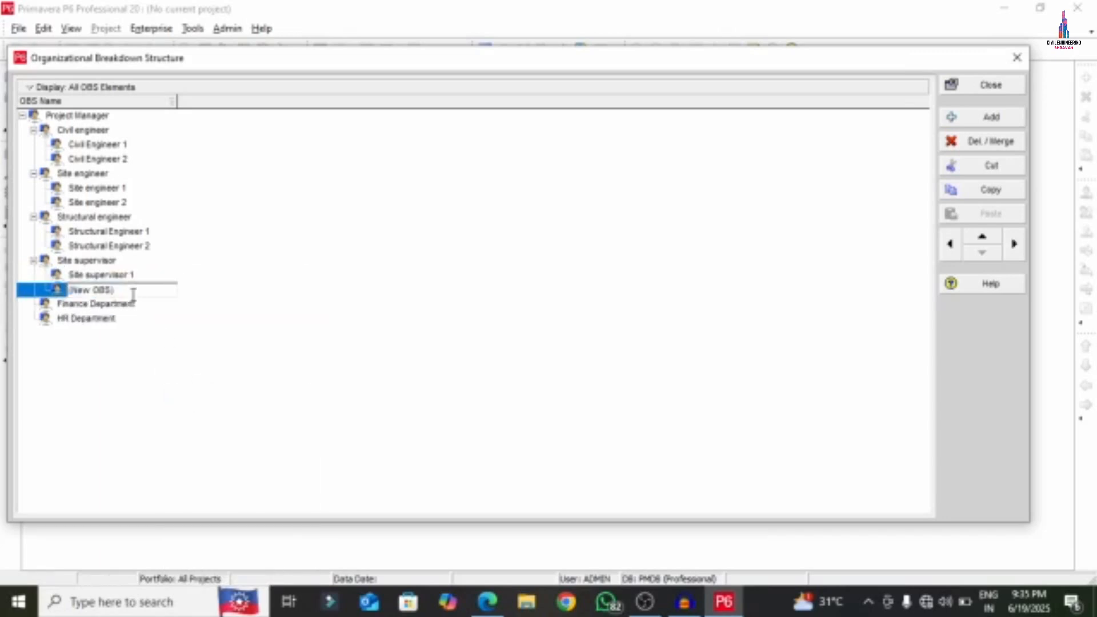
left_click_drag(134, 293, 53, 292)
key("ctrl+v")
key("Return")
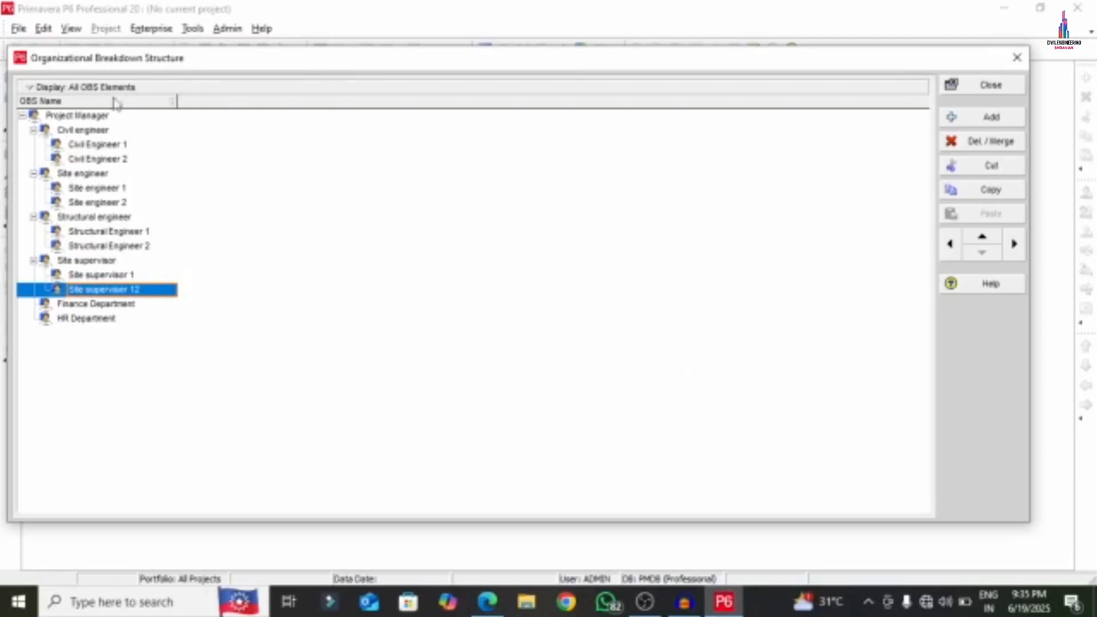
left_click(94, 88)
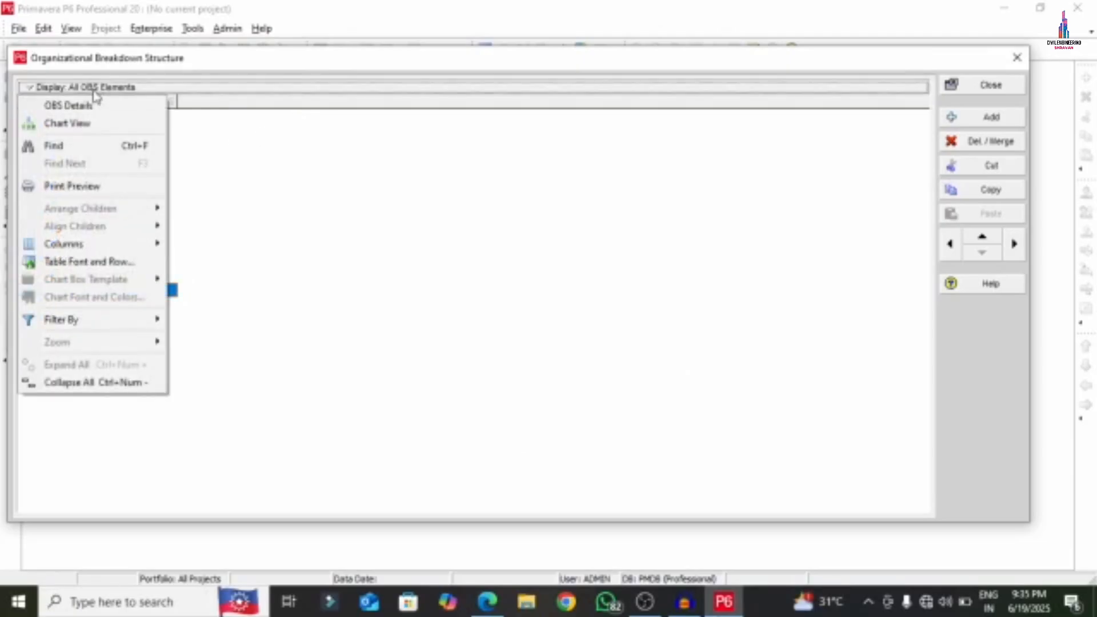
- Show the OBS as an org chart and try vertical, then horizontal, child arrangement
left_click(78, 123)
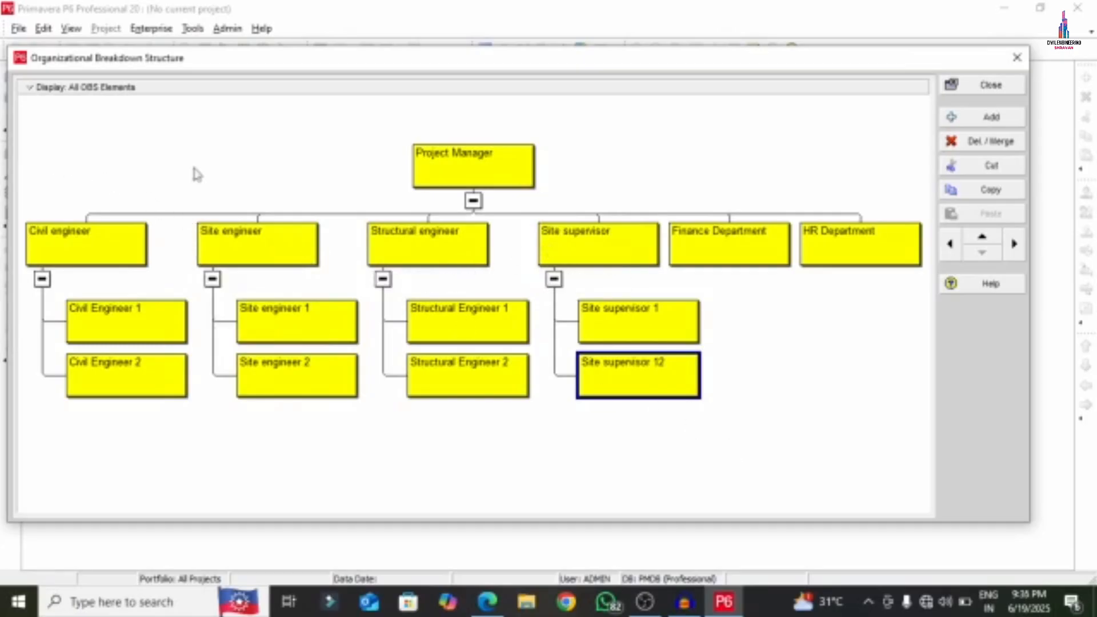
left_click(39, 88)
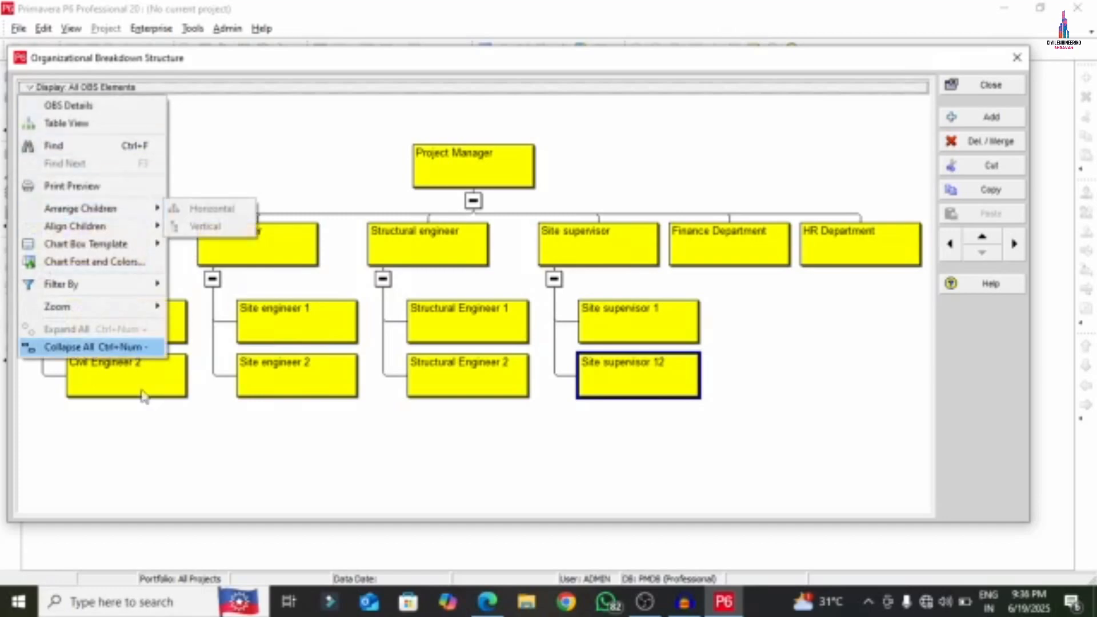
left_click(189, 468)
left_click(478, 179)
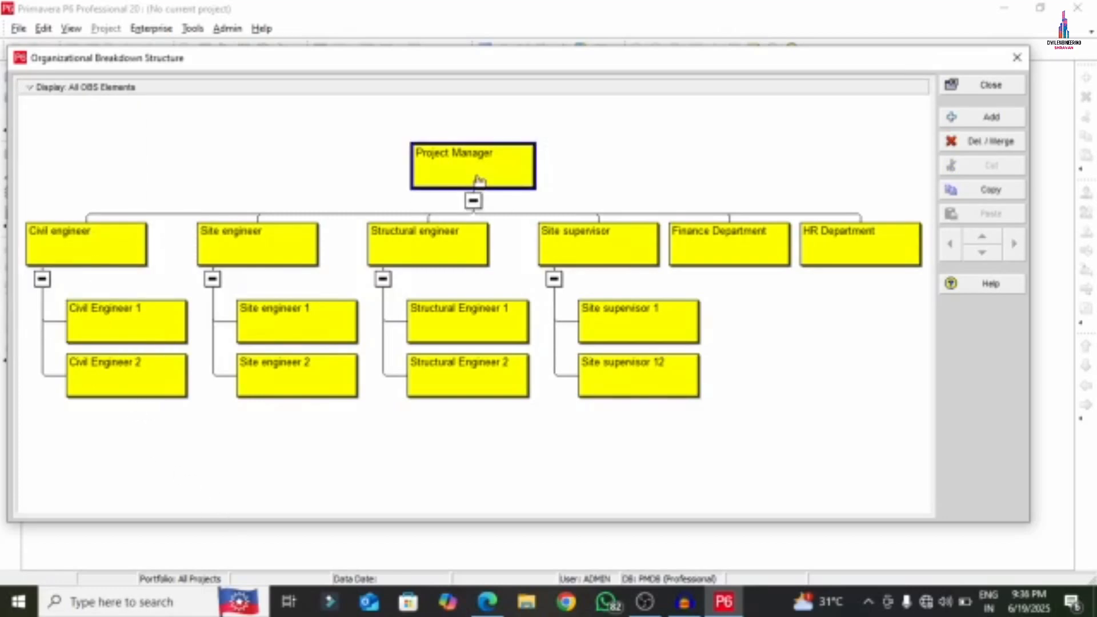
left_click(51, 87)
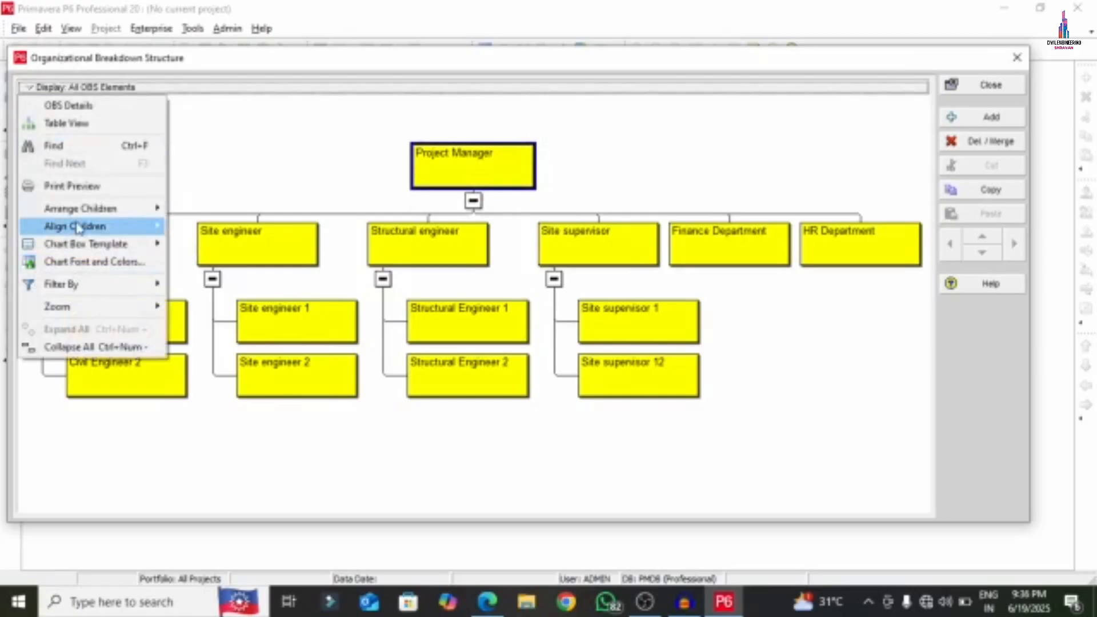
mouse_move(82, 213)
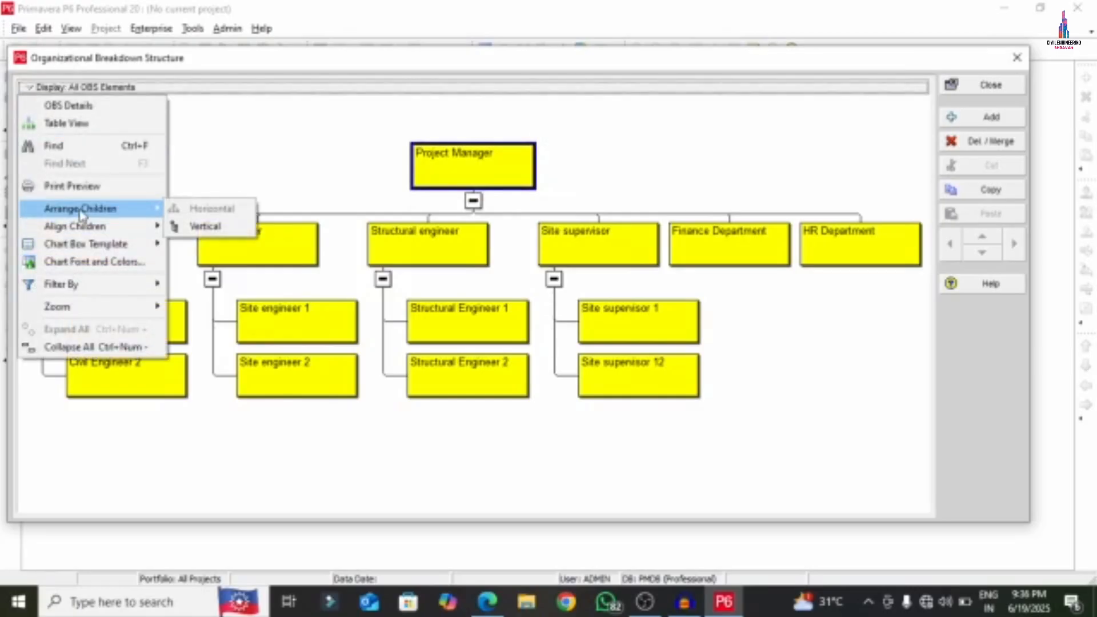
left_click(206, 227)
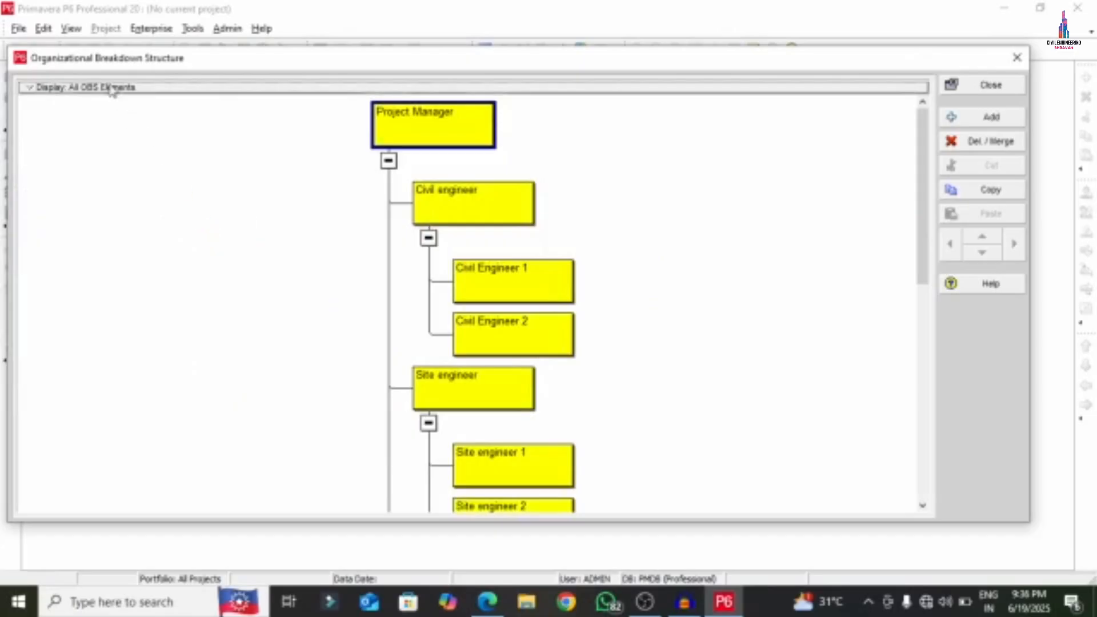
left_click(73, 86)
mouse_move(101, 211)
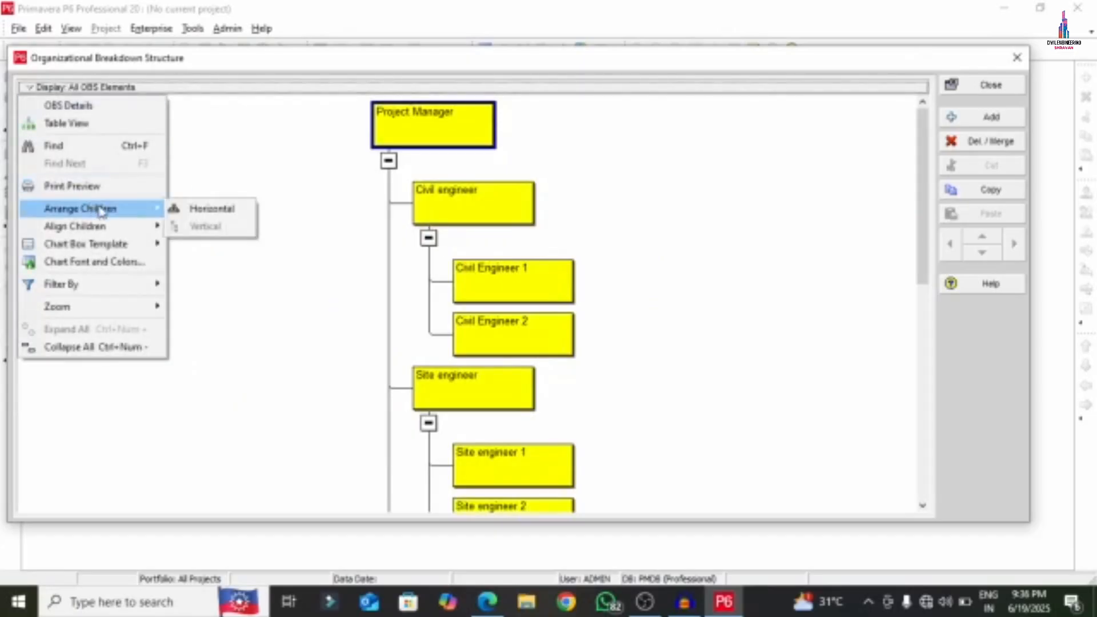
left_click(223, 210)
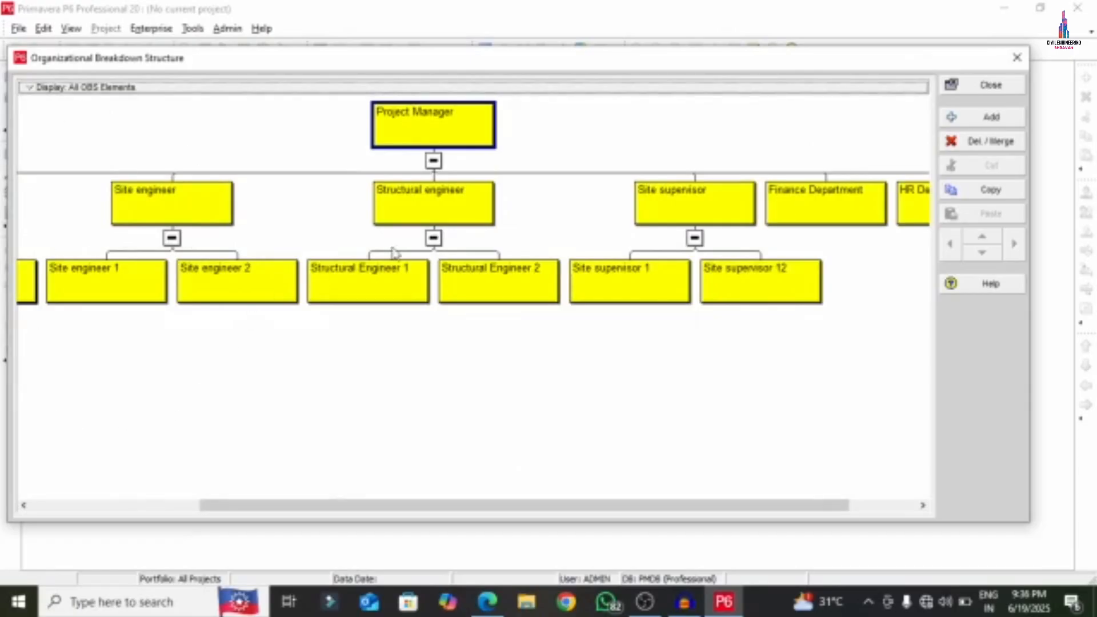
- Zoom the OBS chart to best fit, then close the OBS window
left_click(78, 90)
mouse_move(61, 311)
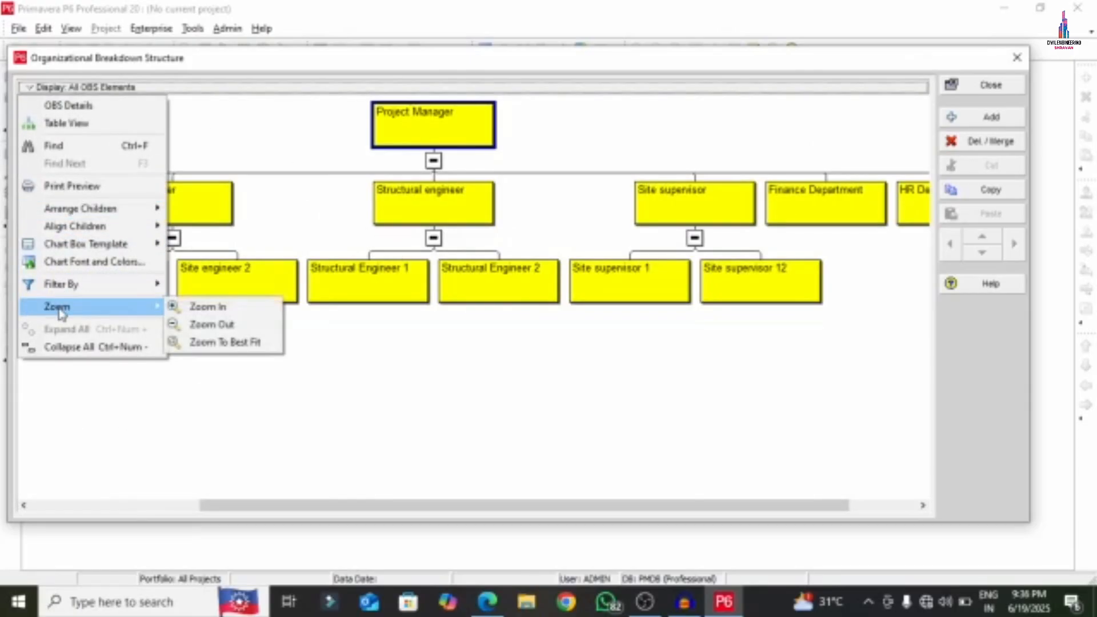
left_click(224, 342)
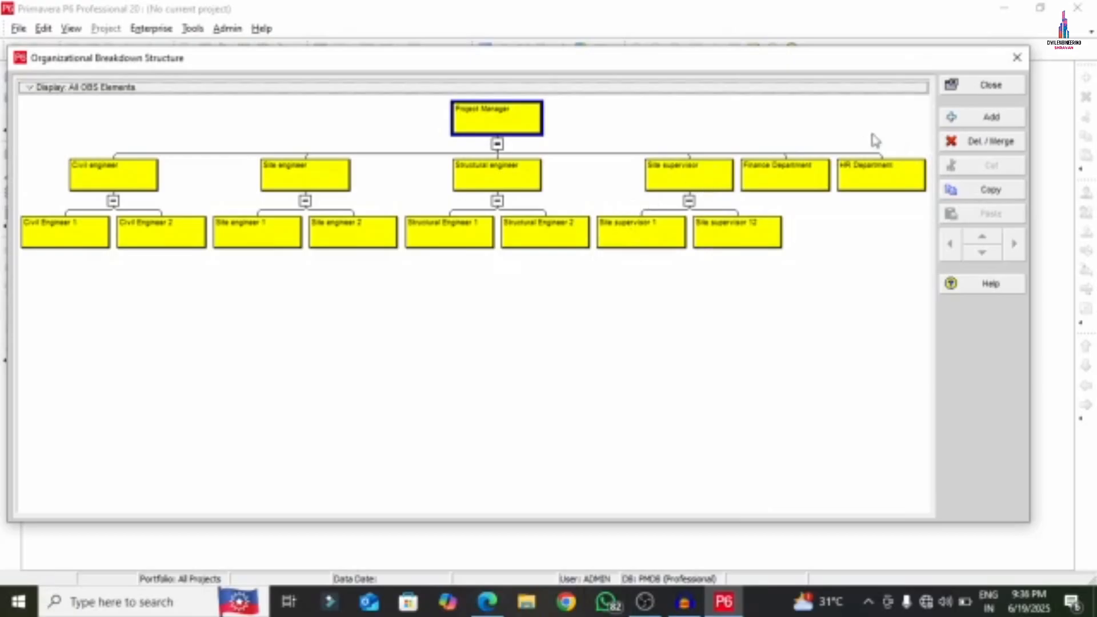
left_click(984, 92)
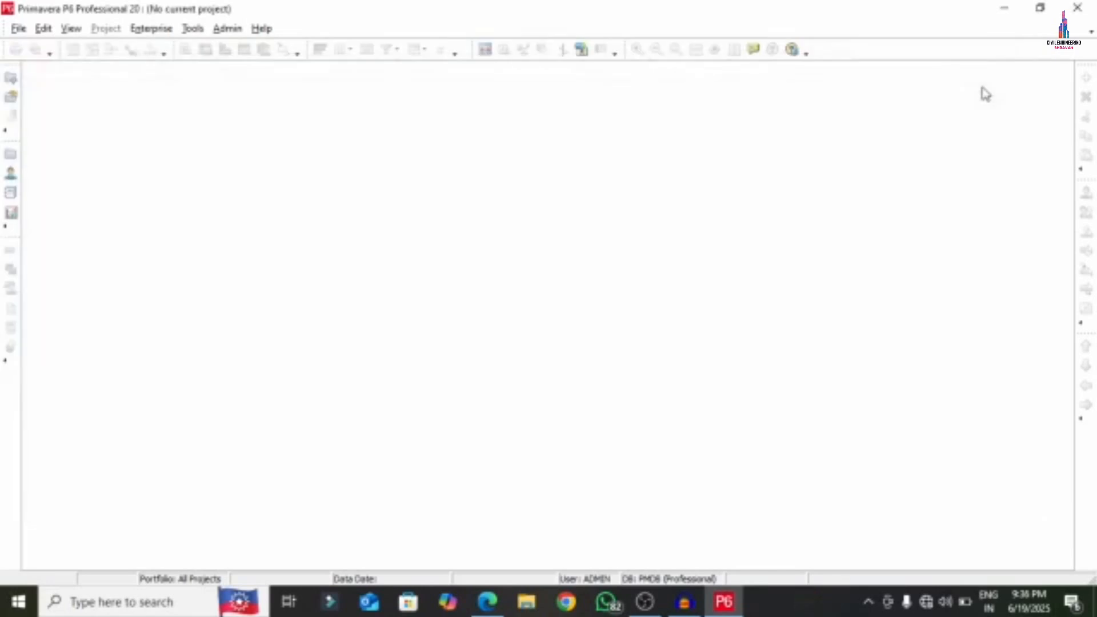
- Draw a red tick beside 'Step 3: Creating Calendar' in APARTMENT.pdf and minimize Edge
left_click(487, 602)
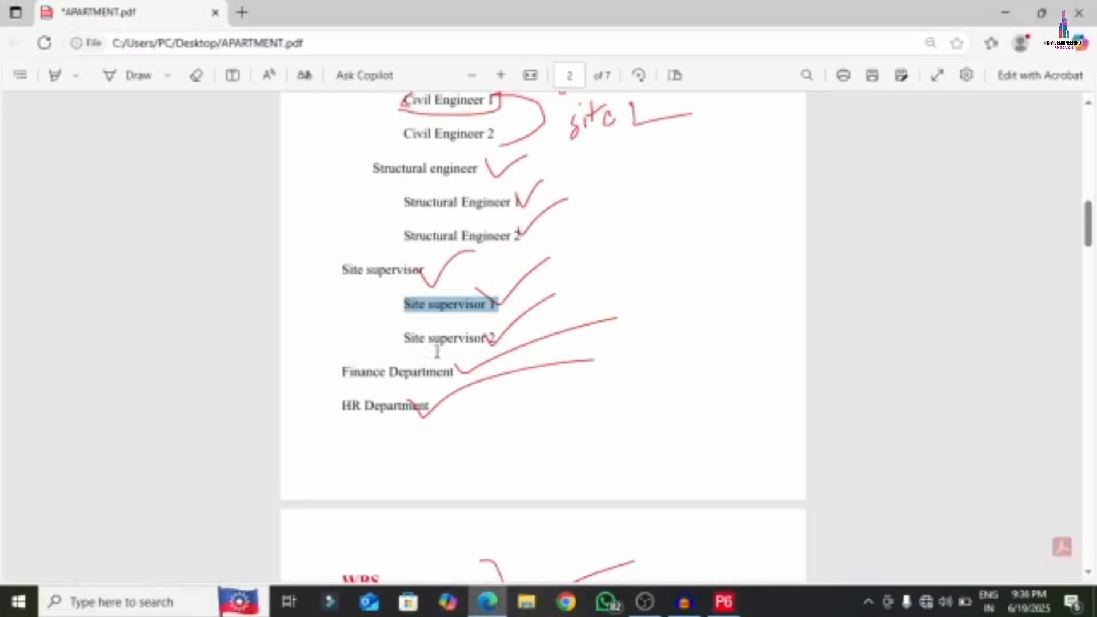
scroll(401, 400, "down", 5)
scroll(426, 343, "up", 15)
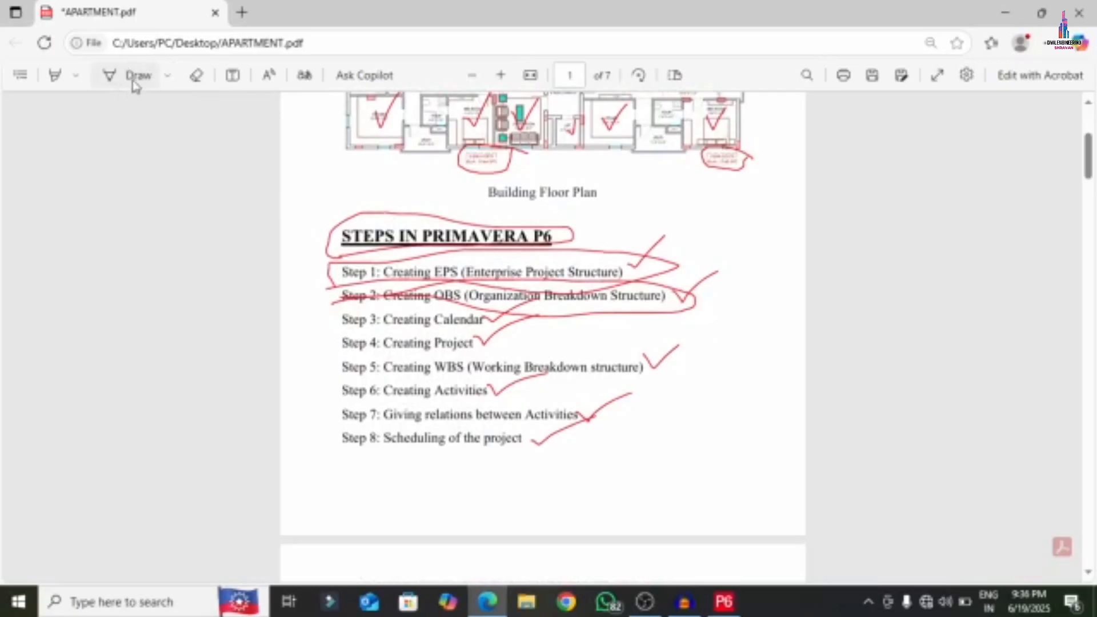
left_click(156, 77)
left_click(168, 78)
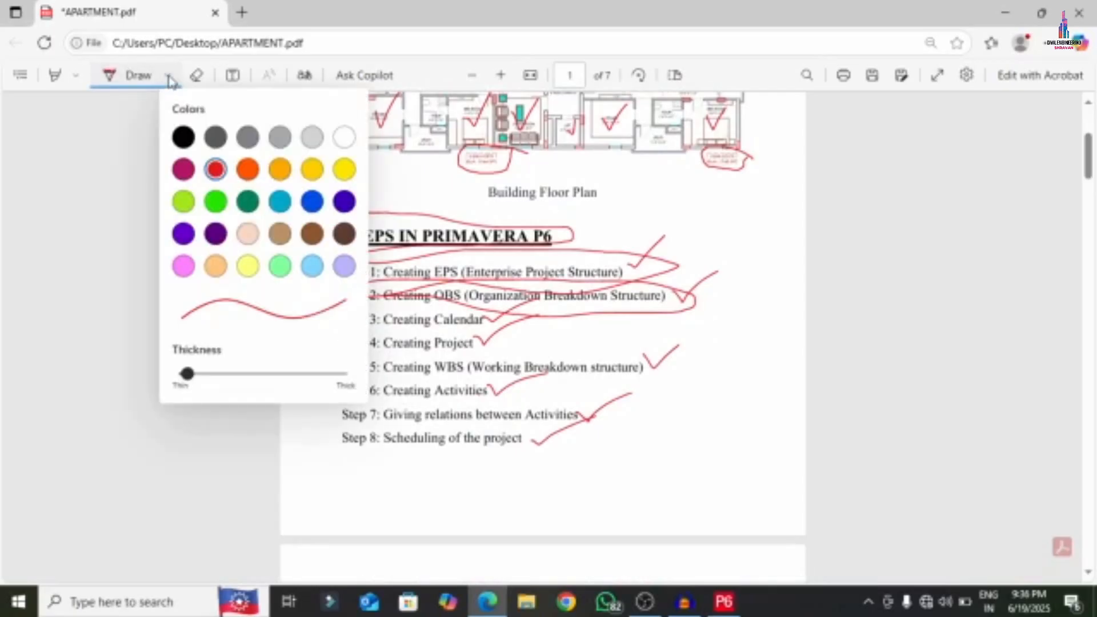
left_click_drag(435, 324, 481, 303)
left_click(1006, 12)
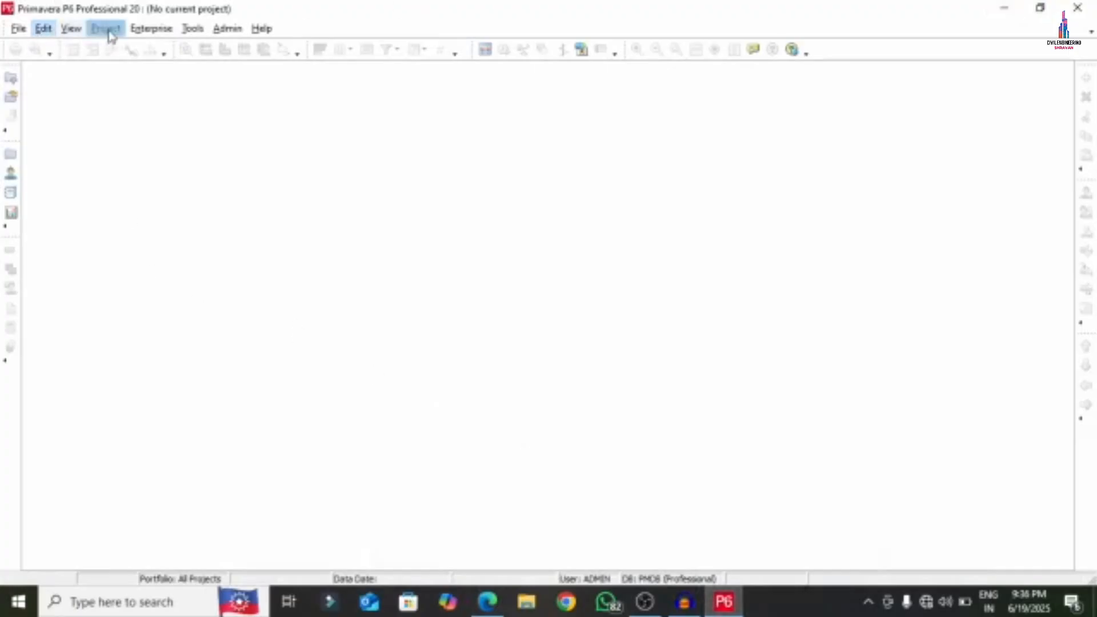
- Bring up the Global Calendars list from the Enterprise menu
left_click(150, 28)
left_click(189, 115)
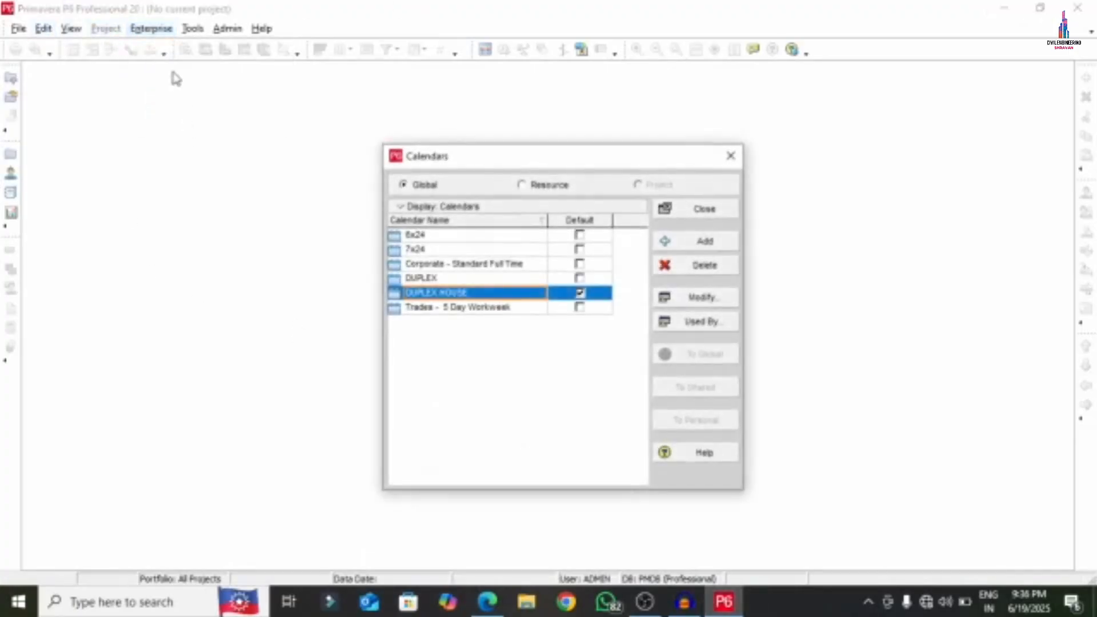
left_click(729, 154)
left_click(136, 29)
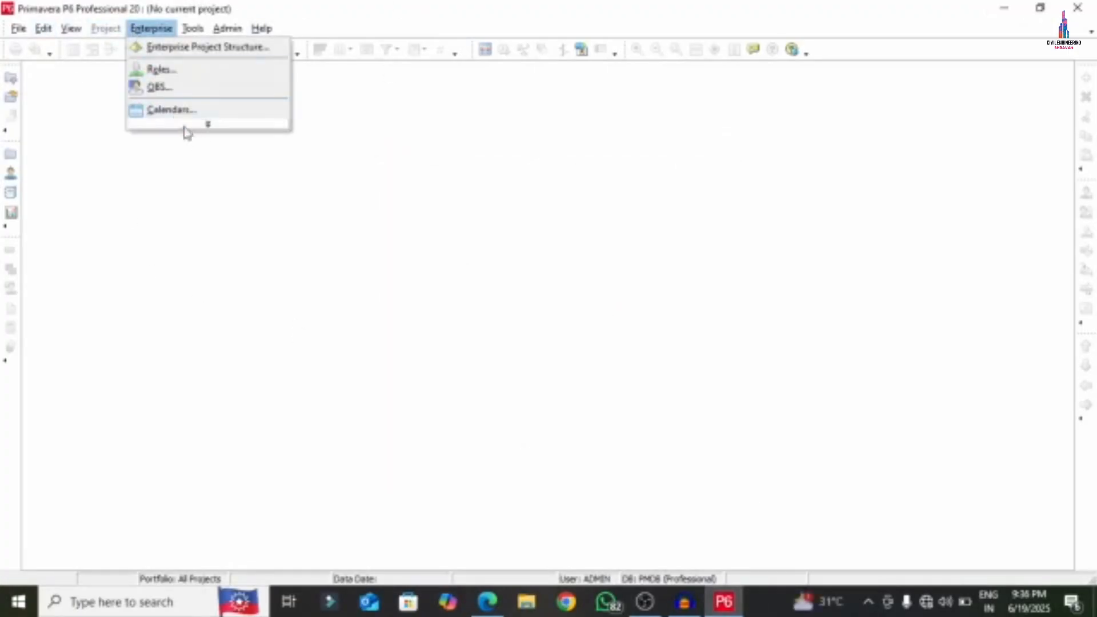
left_click(183, 126)
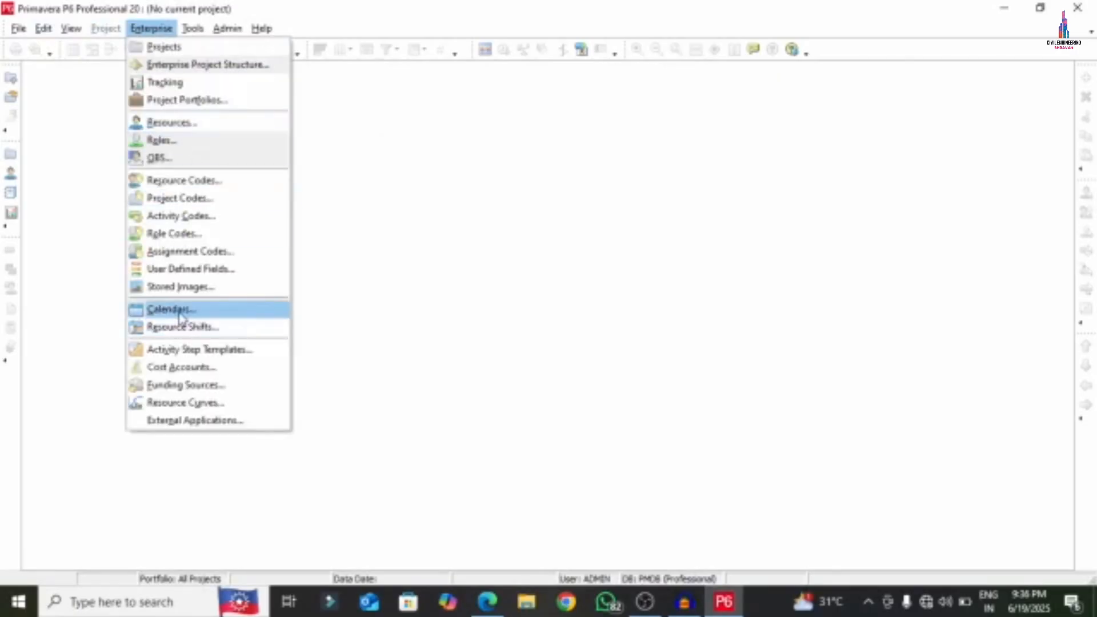
left_click(171, 309)
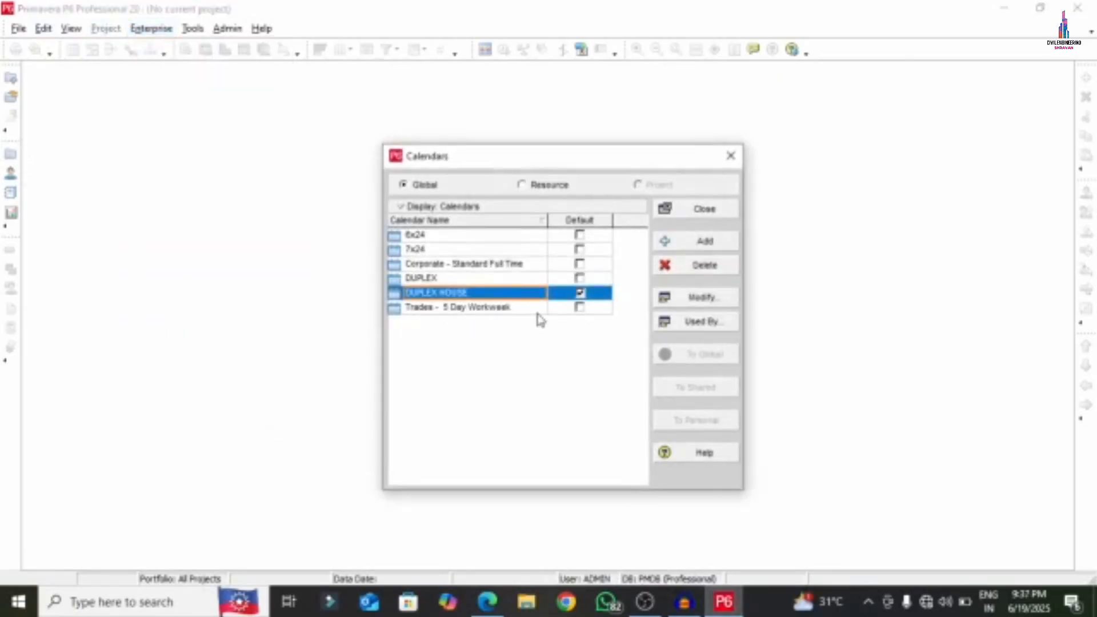
- Delete the in-use DUPLEX HOUSE calendar, reassigning its work to Trades - 5 Day Workweek
left_click(463, 280)
left_click(670, 269)
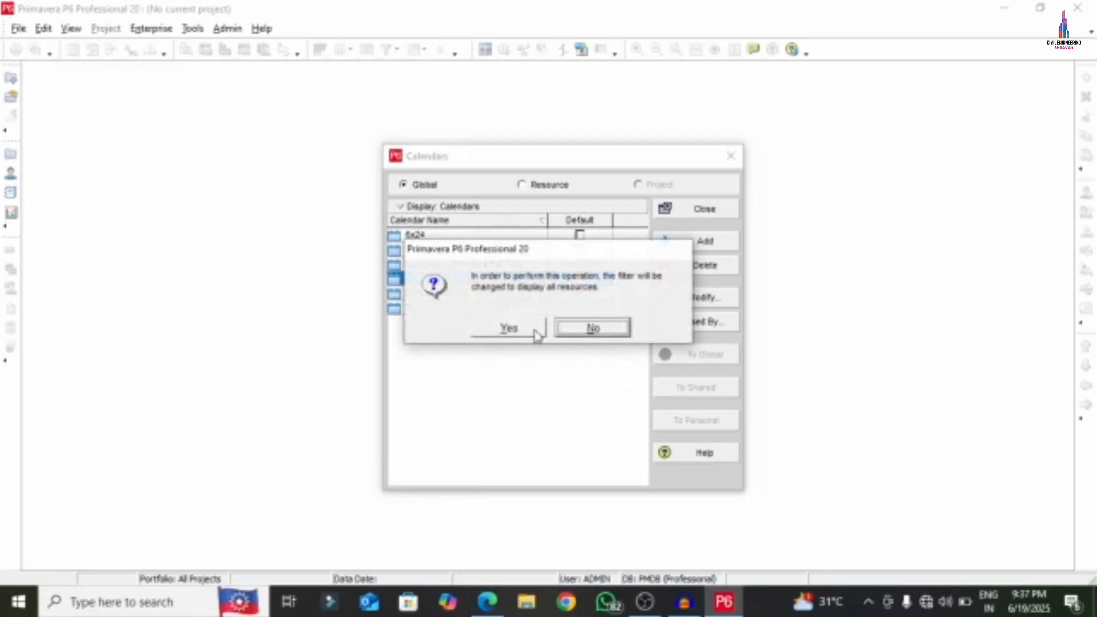
left_click(534, 330)
left_click(505, 329)
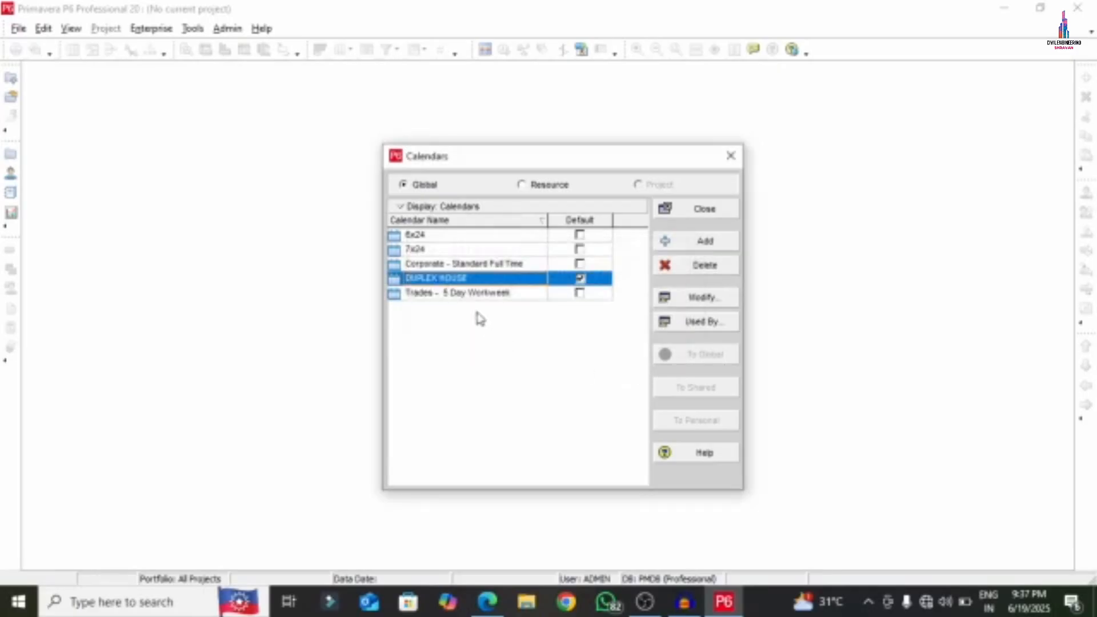
double_click(443, 279)
left_click(580, 235)
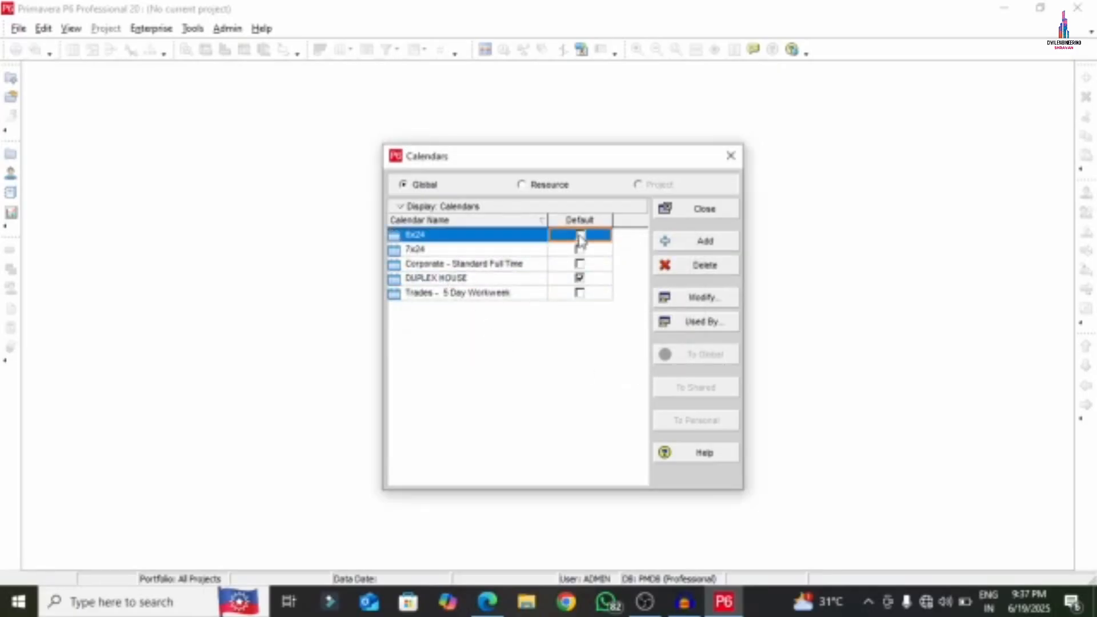
left_click(580, 234)
left_click(462, 280)
left_click(724, 271)
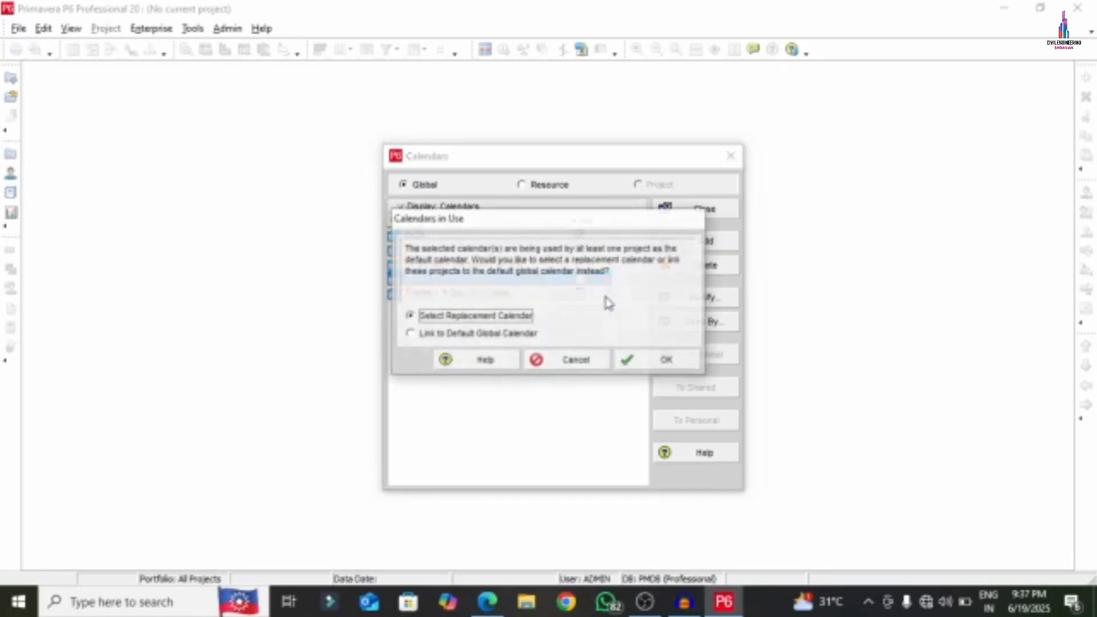
left_click(636, 361)
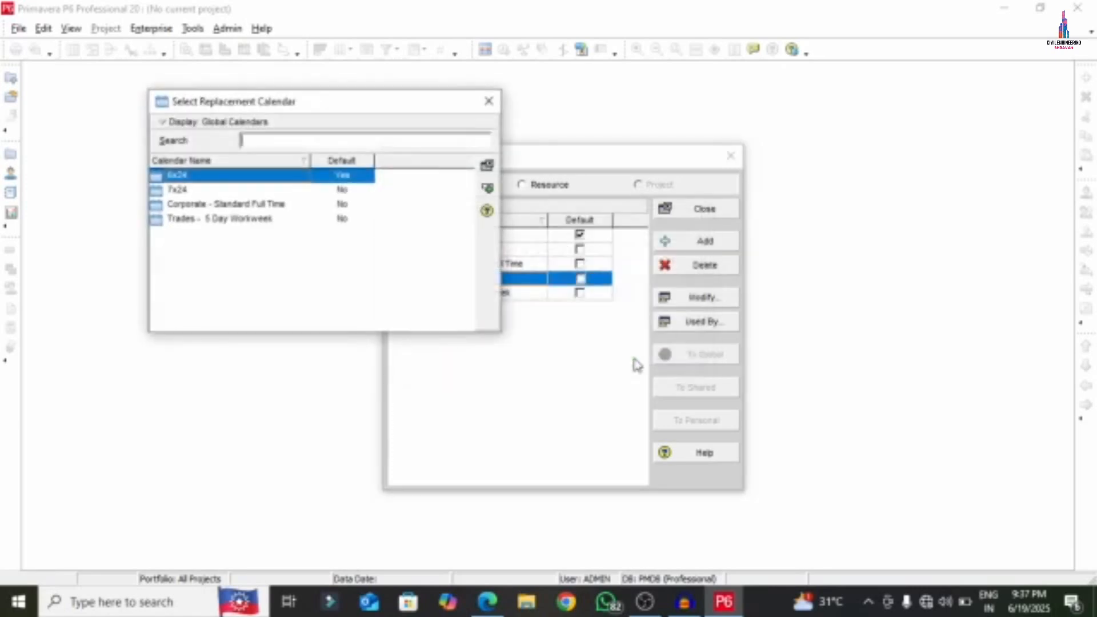
double_click(205, 221)
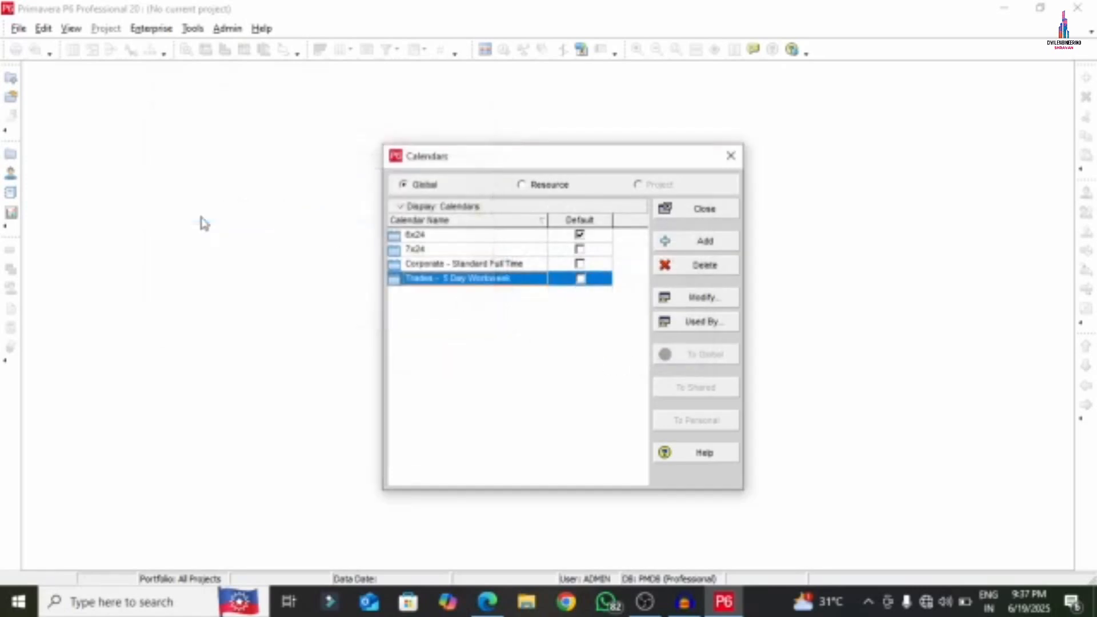
- Adjust the default global calendar flag on the 6x24 and 7x24 calendars
left_click(458, 236)
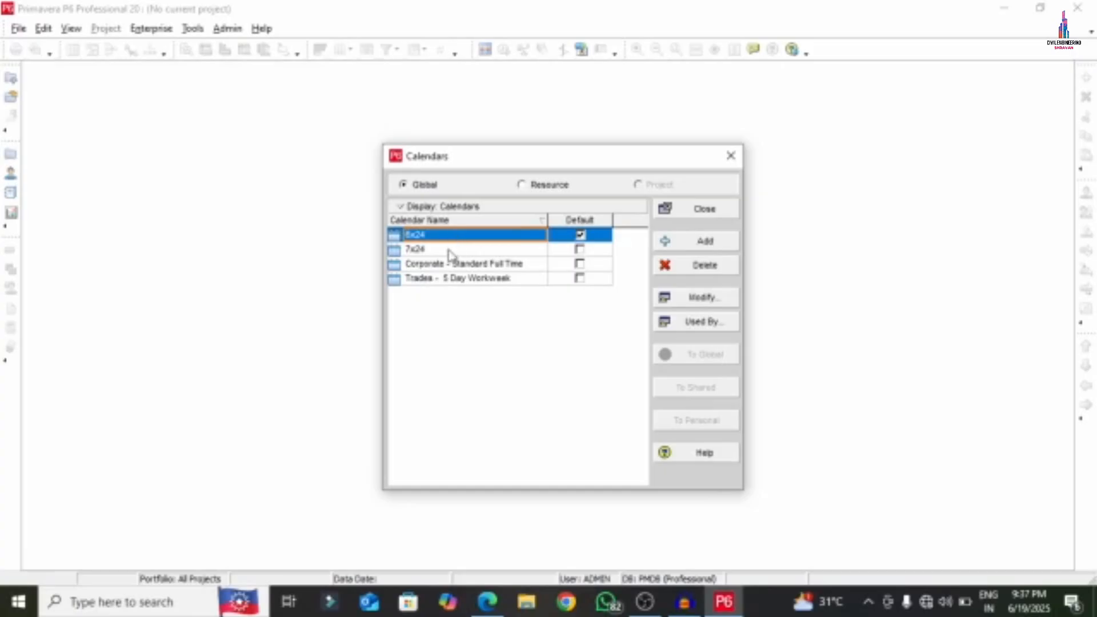
left_click(450, 252)
left_click(452, 251)
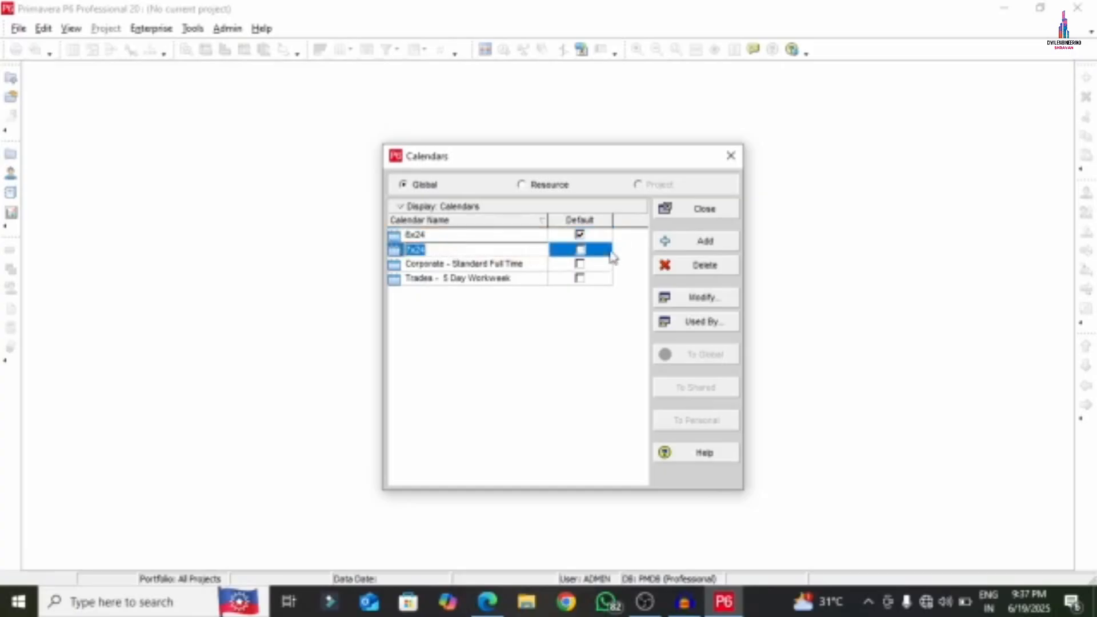
left_click(588, 252)
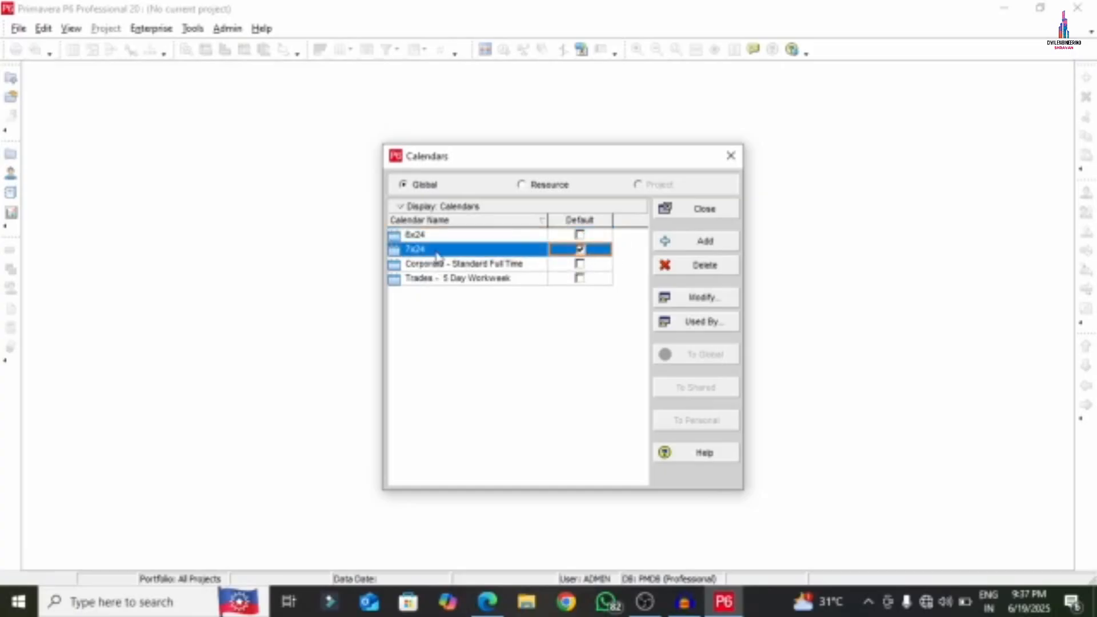
- Add a new global calendar named APARTMENT, copied from 6x24
left_click(673, 242)
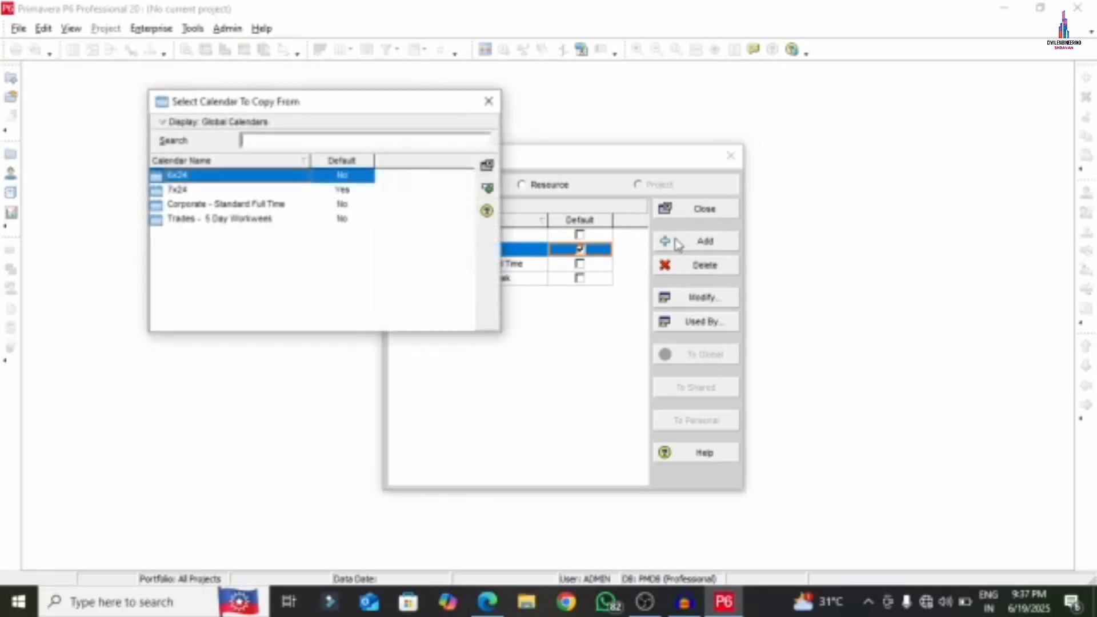
left_click(487, 192)
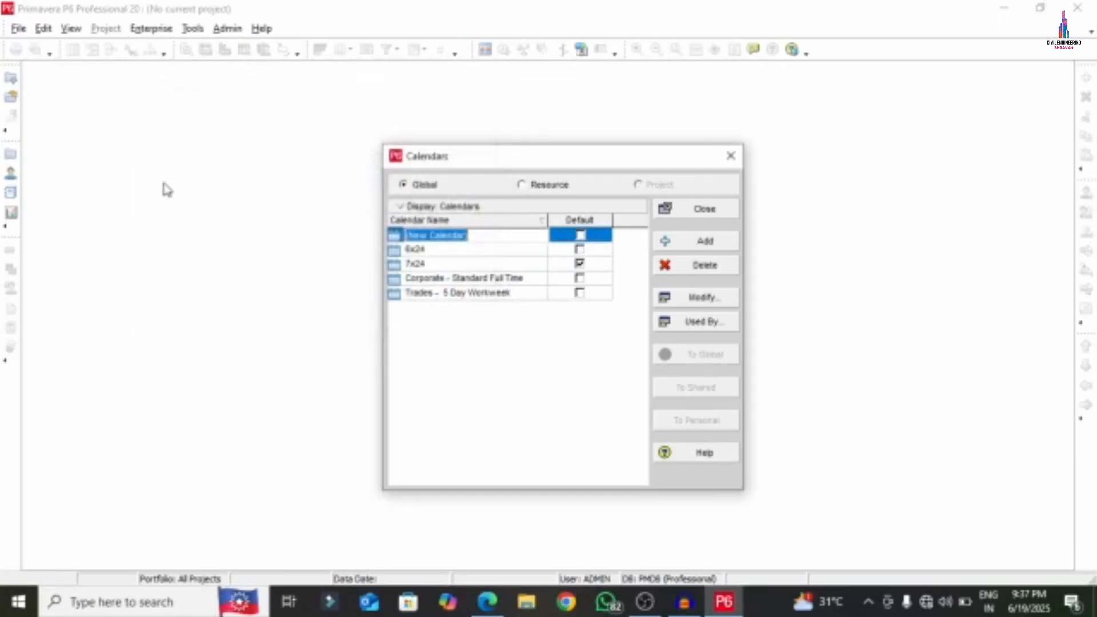
type("APAR")
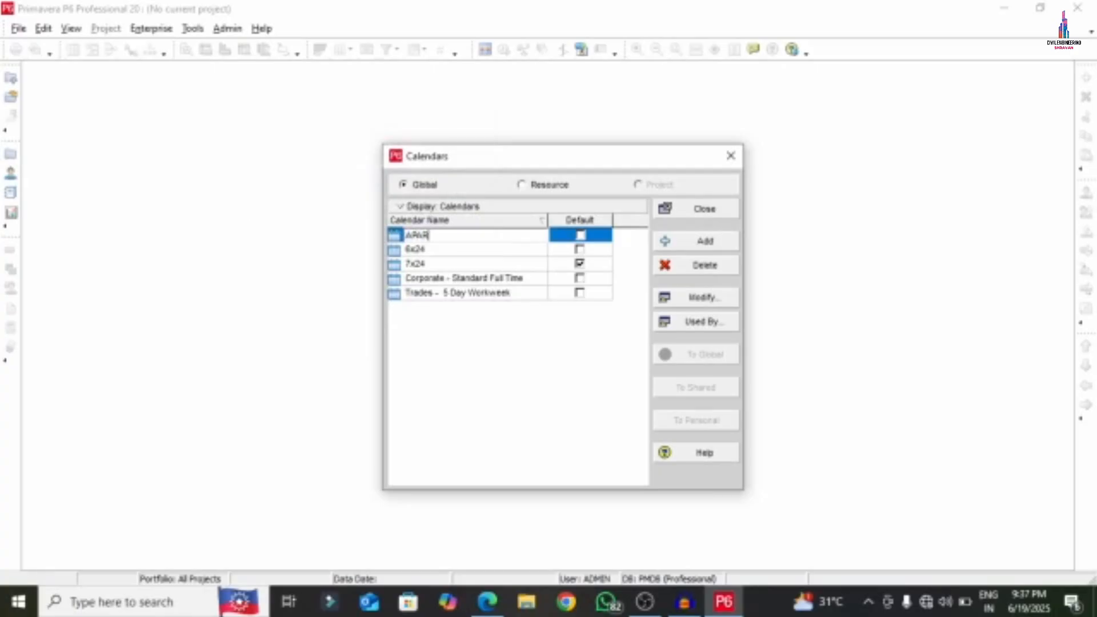
type("TMENT")
left_click(581, 237)
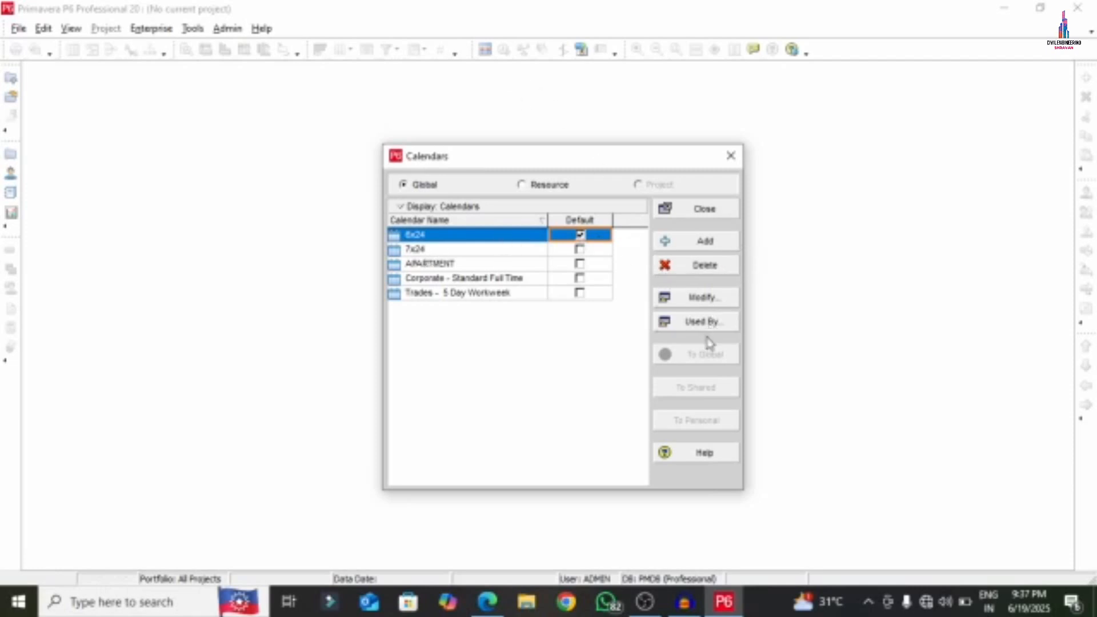
- Edit the 6x24 calendar's standard workweek, entering 12 hours for the weekdays
left_click(704, 300)
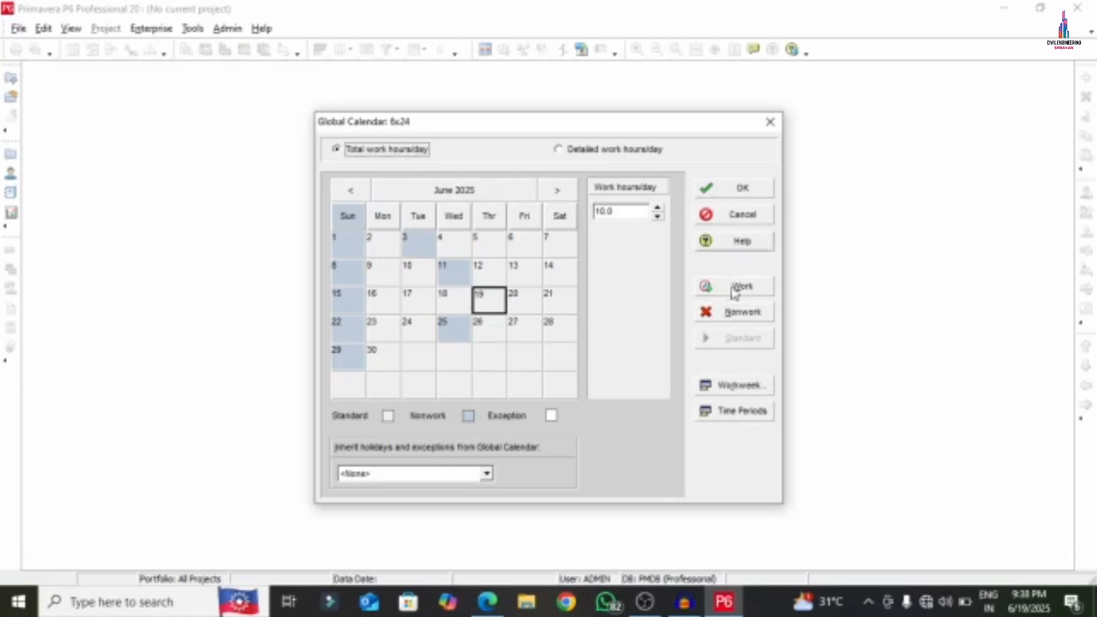
left_click(746, 386)
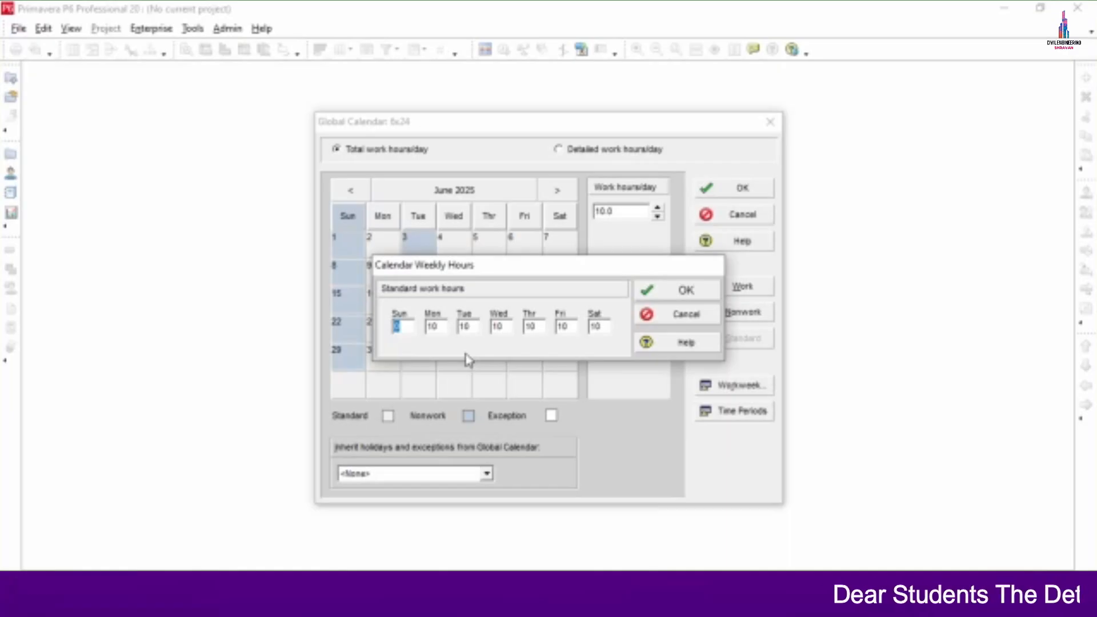
key("Tab")
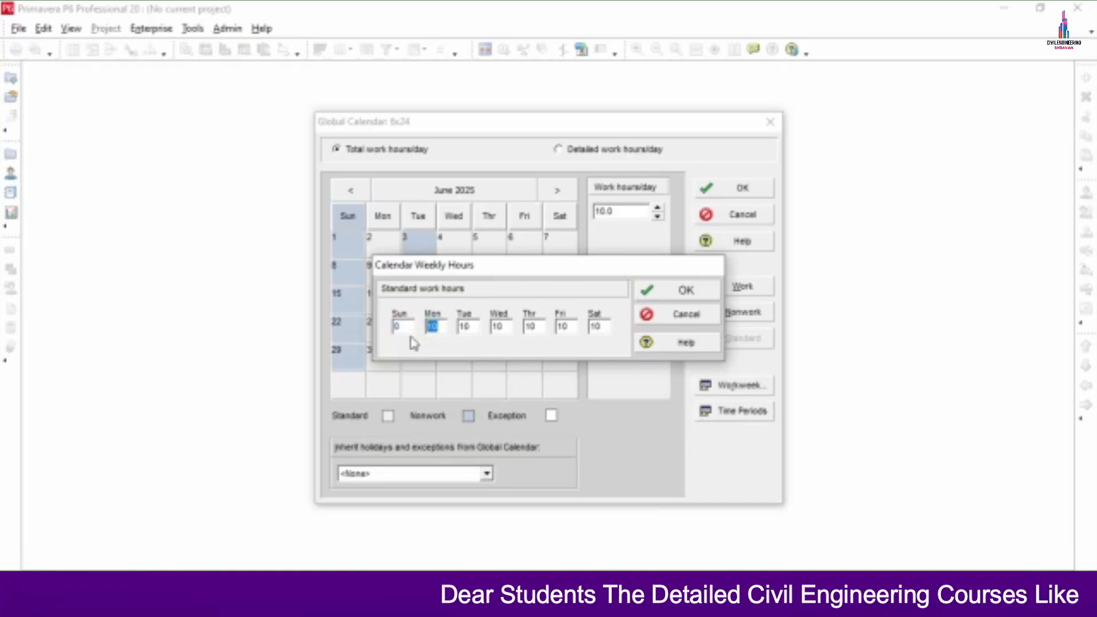
type("12")
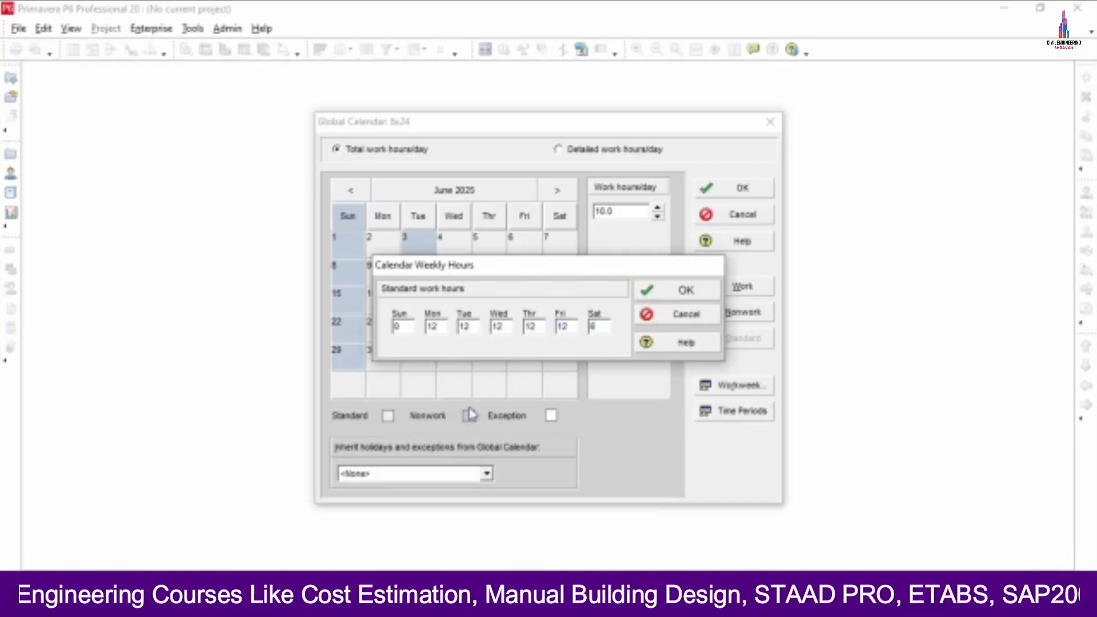
left_click(677, 296)
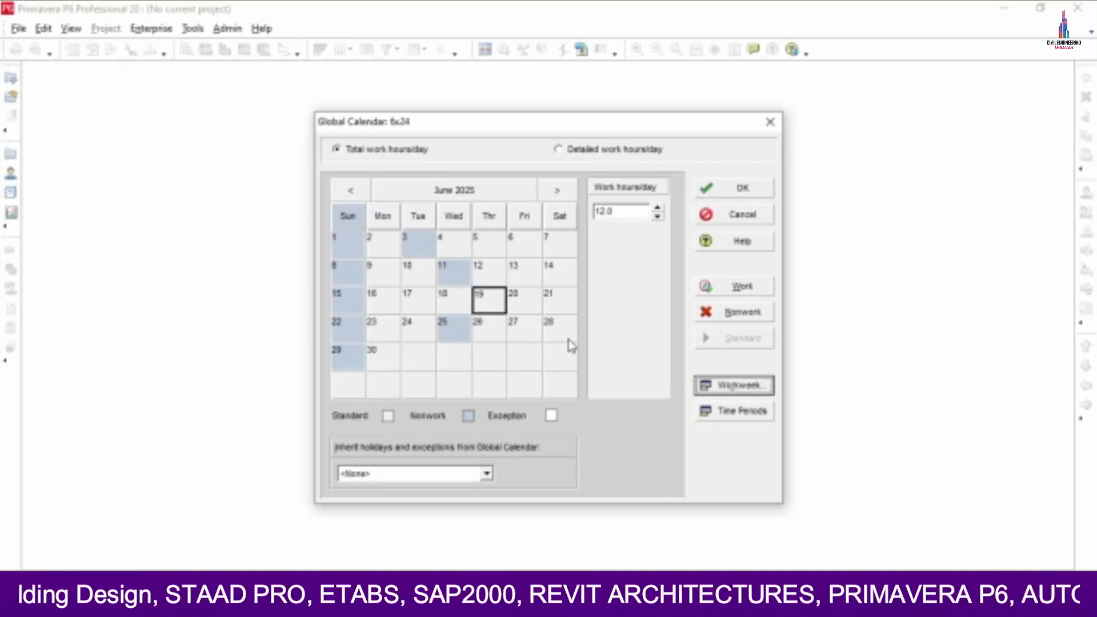
- Restore June 3 as a nonwork day after briefly toggling it to working
left_click(408, 245)
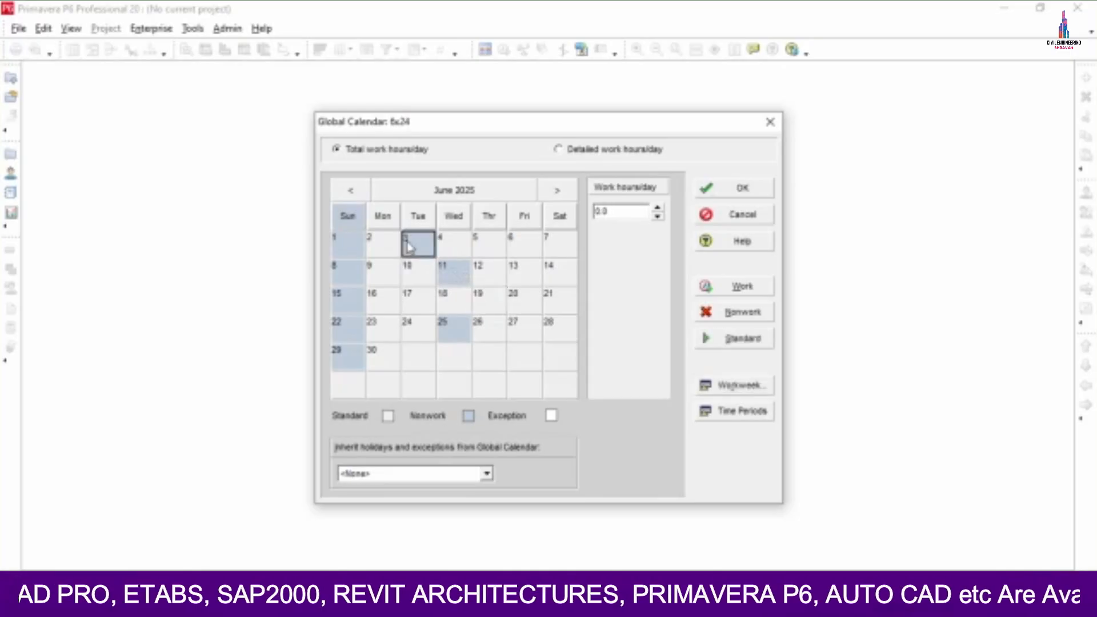
left_click(462, 275)
left_click(457, 325)
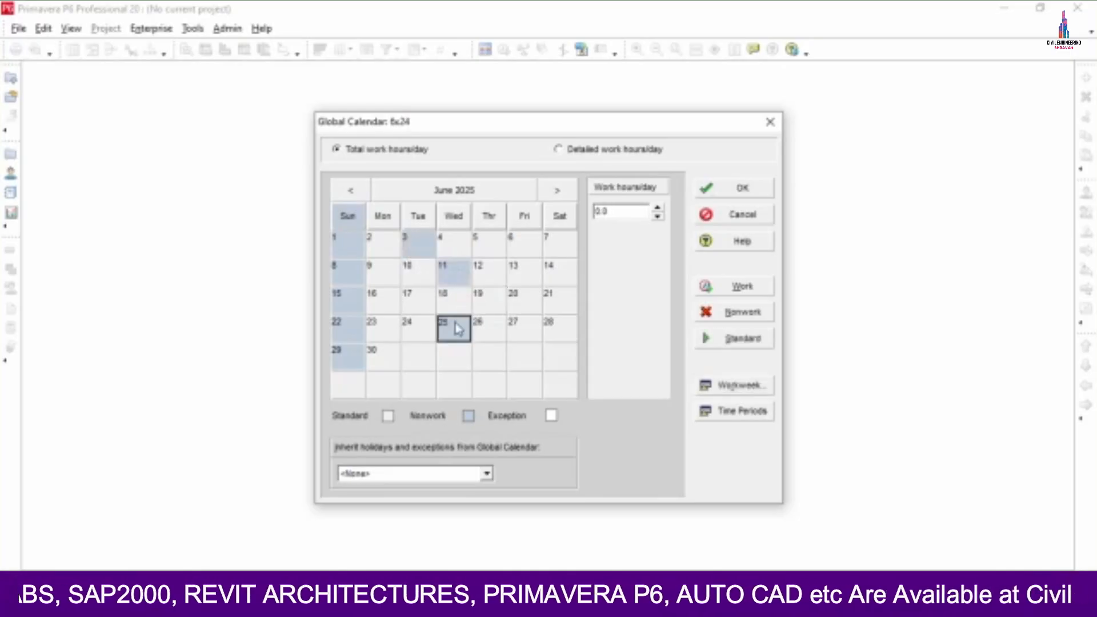
left_click(409, 245)
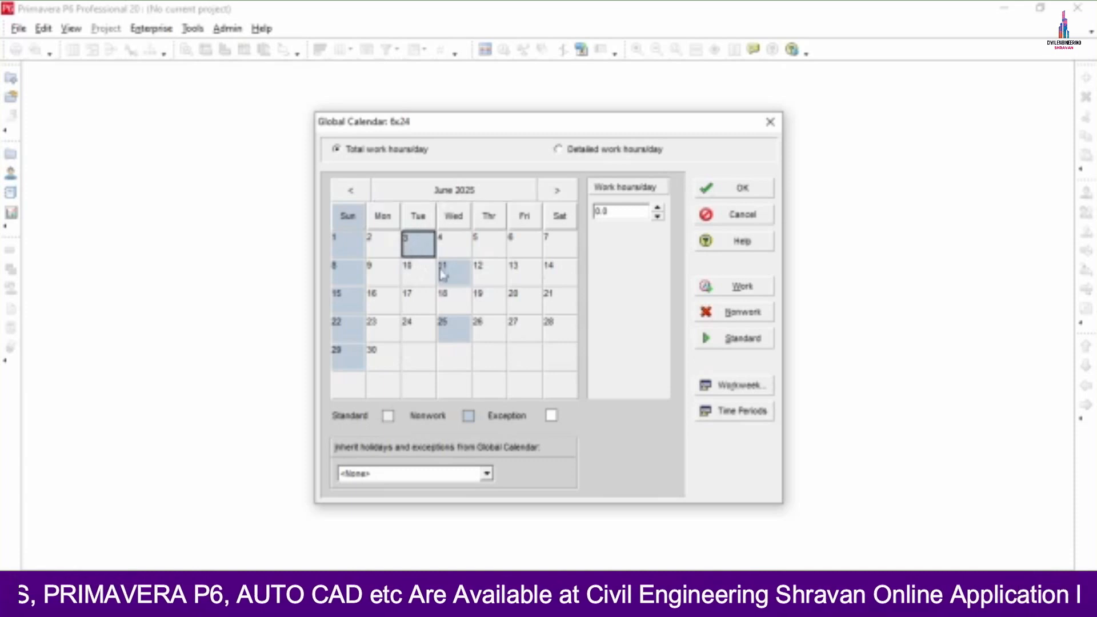
left_click(707, 288)
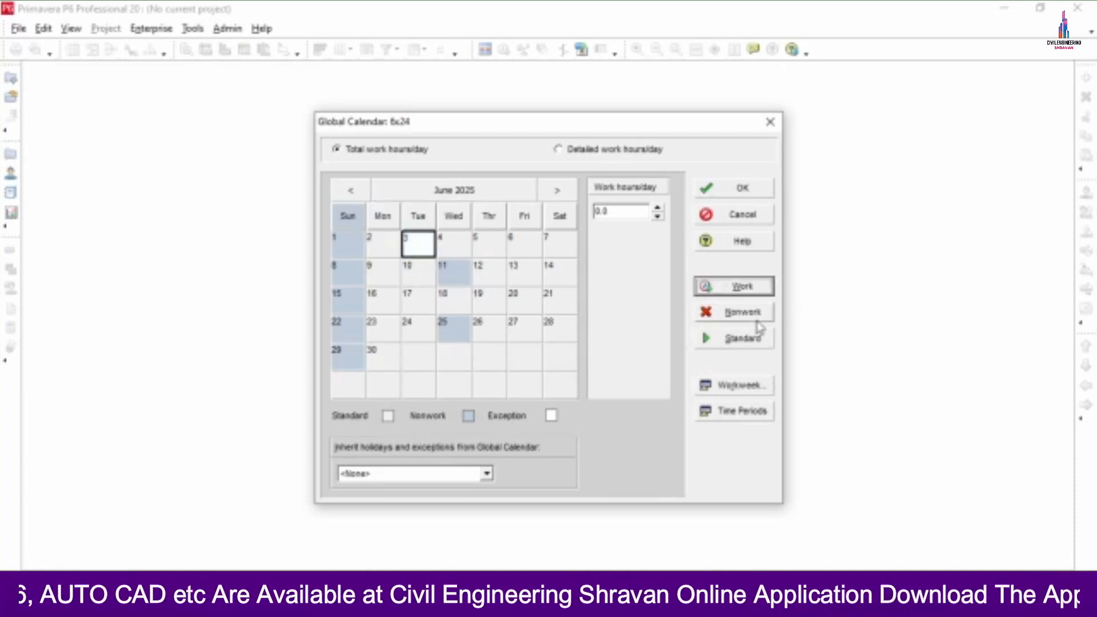
left_click(745, 313)
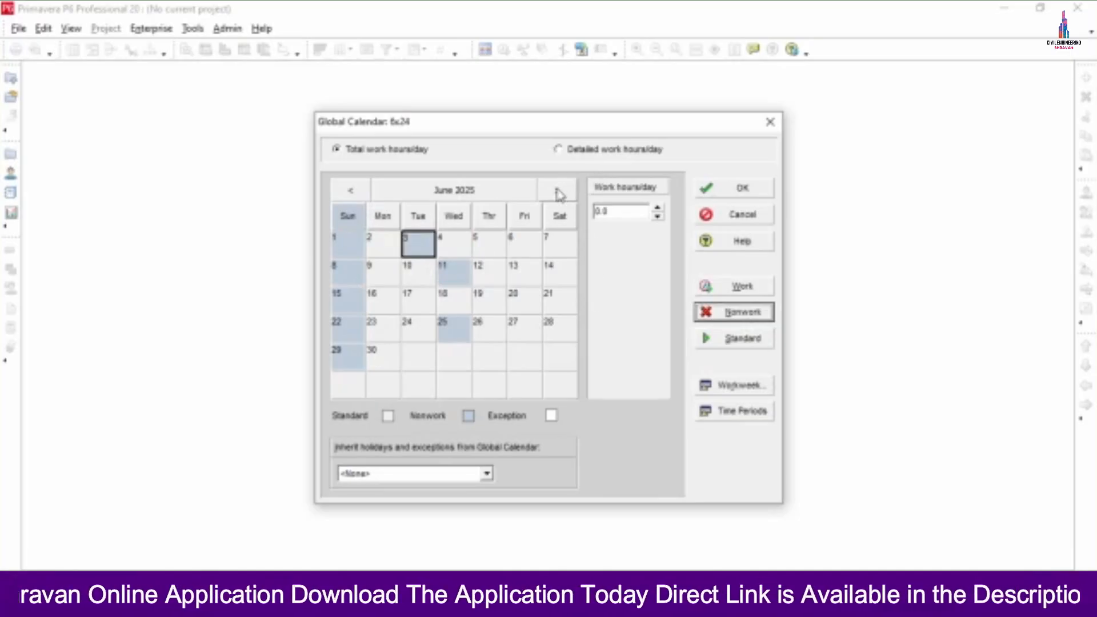
- Go back to March 2026 and mark March 18 as a nonwork holiday
left_click(558, 191)
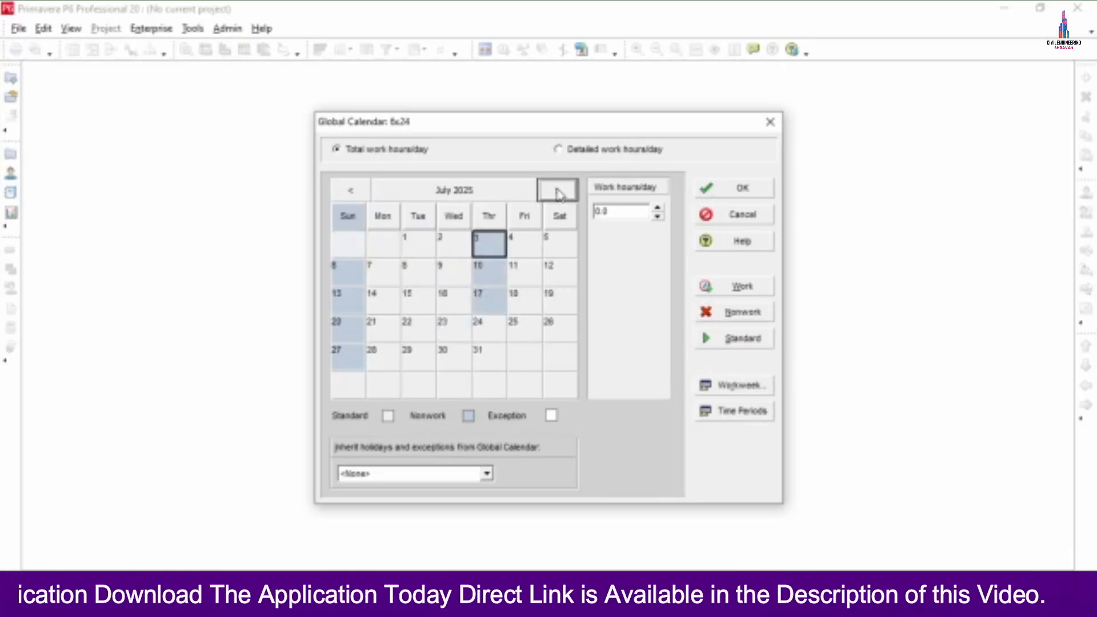
left_click(557, 190)
left_click(558, 191)
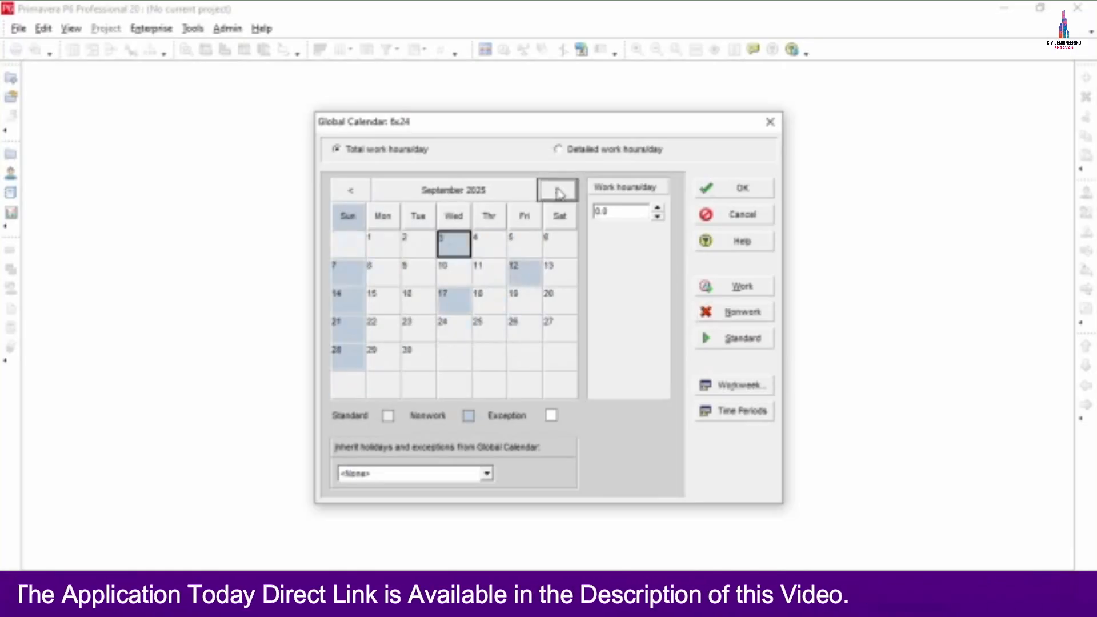
left_click(558, 191)
left_click(557, 191)
left_click(557, 191)
left_click(557, 191)
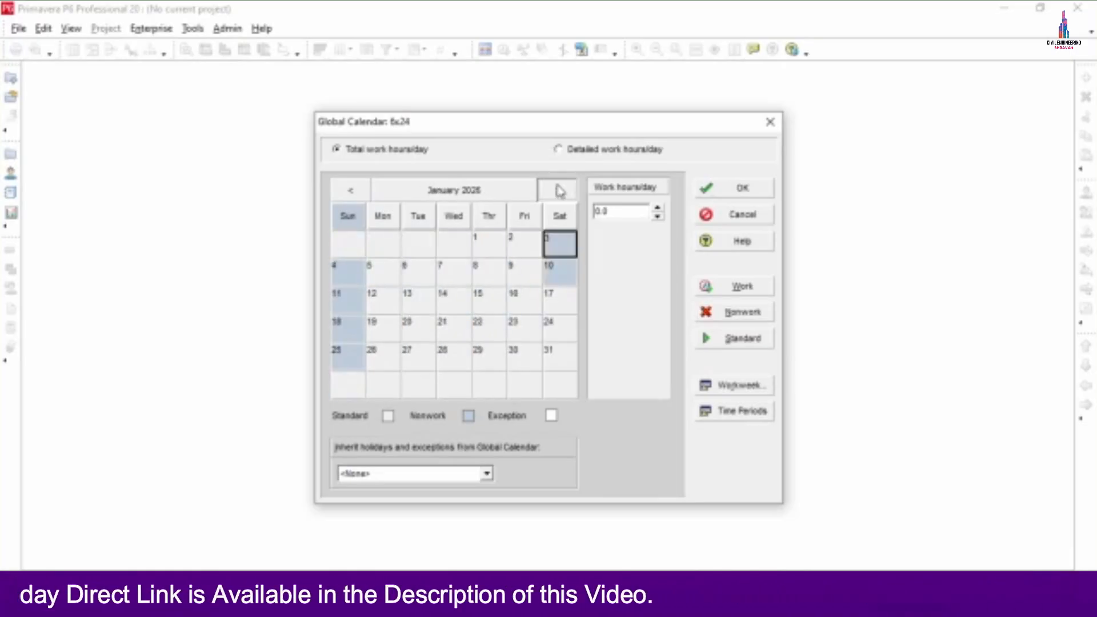
left_click(558, 191)
left_click(558, 191)
left_click(558, 191)
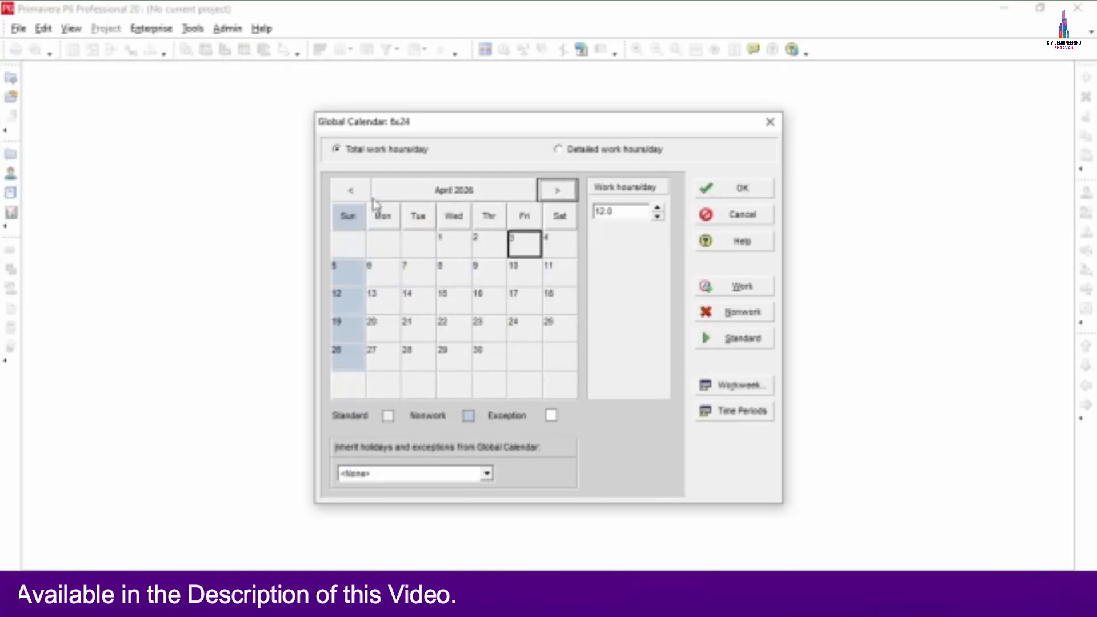
left_click(349, 192)
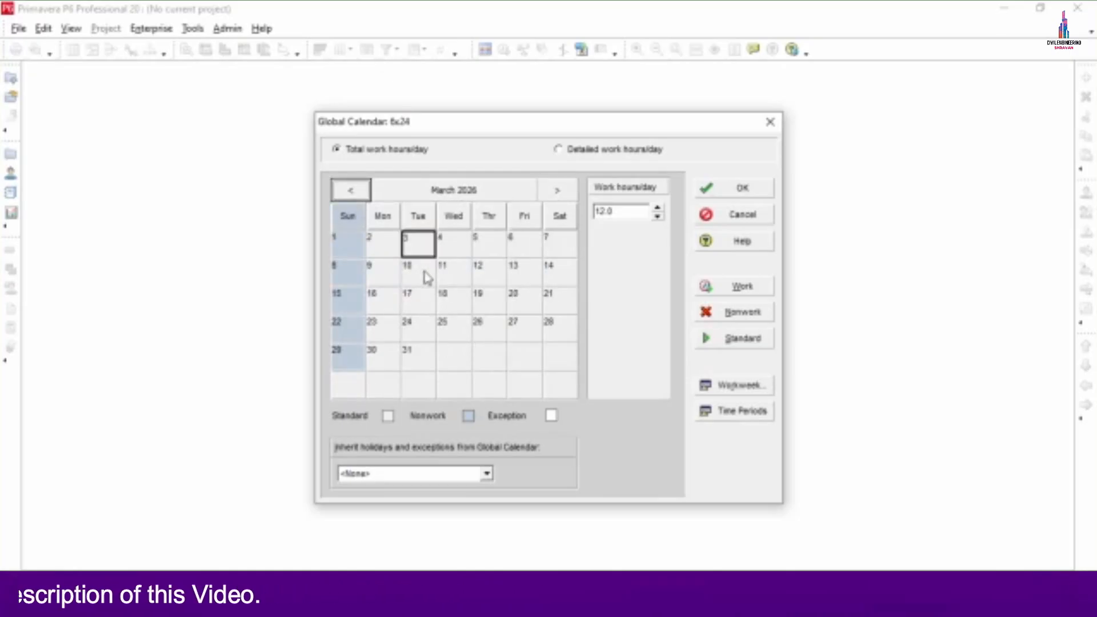
left_click(454, 302)
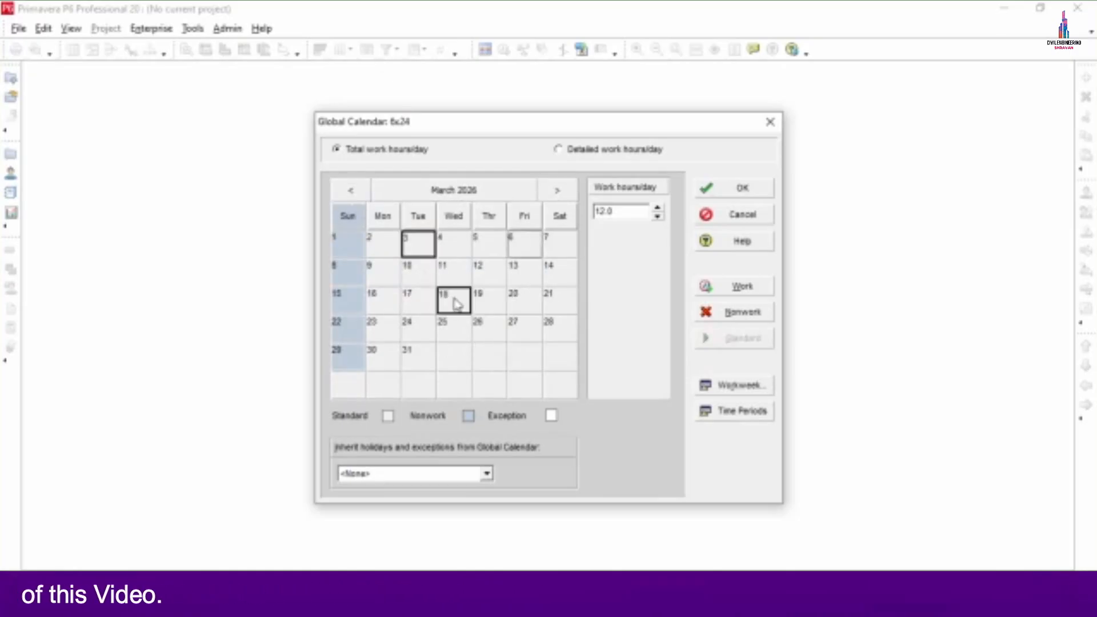
left_click(742, 318)
- Mark April 8 and 14, 2026 as nonwork holidays
left_click(557, 216)
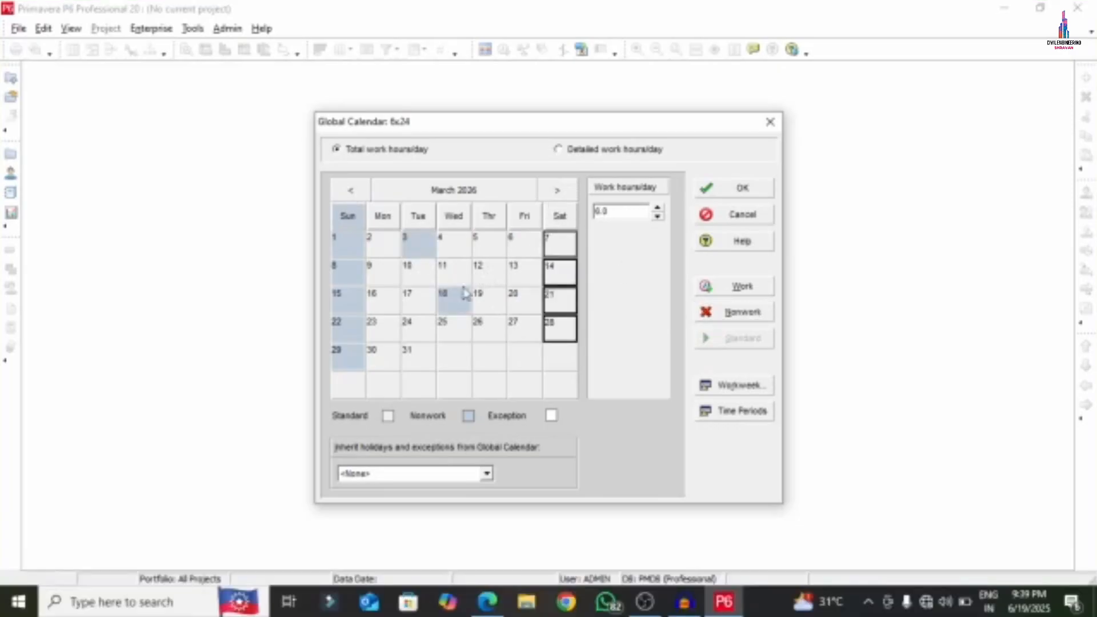
left_click(557, 191)
left_click(458, 273)
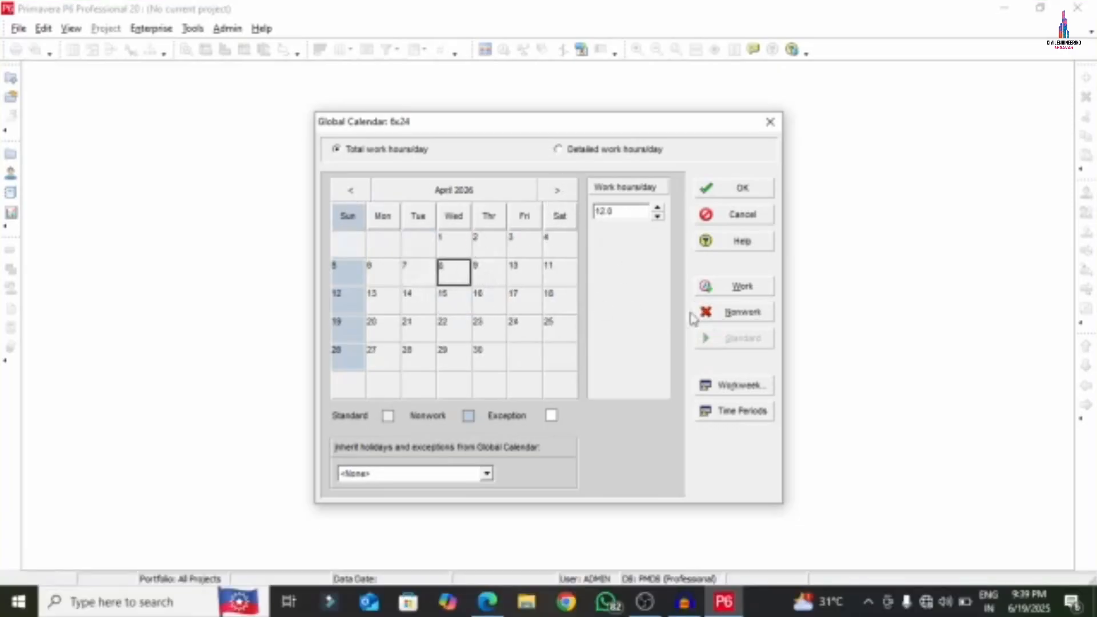
left_click(417, 300, "ctrl")
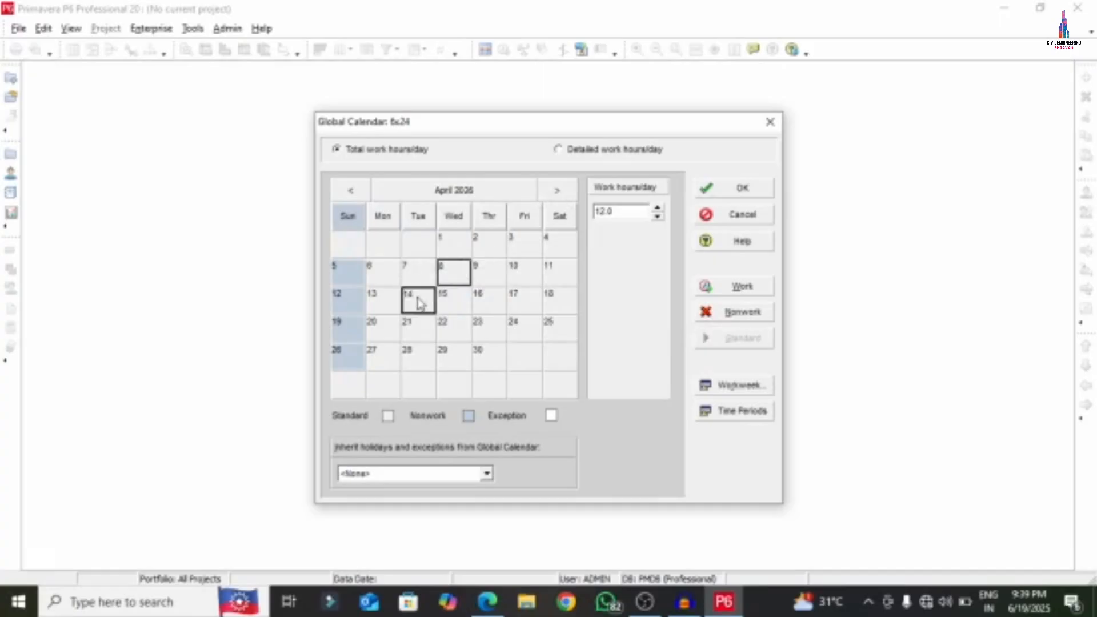
left_click(738, 312)
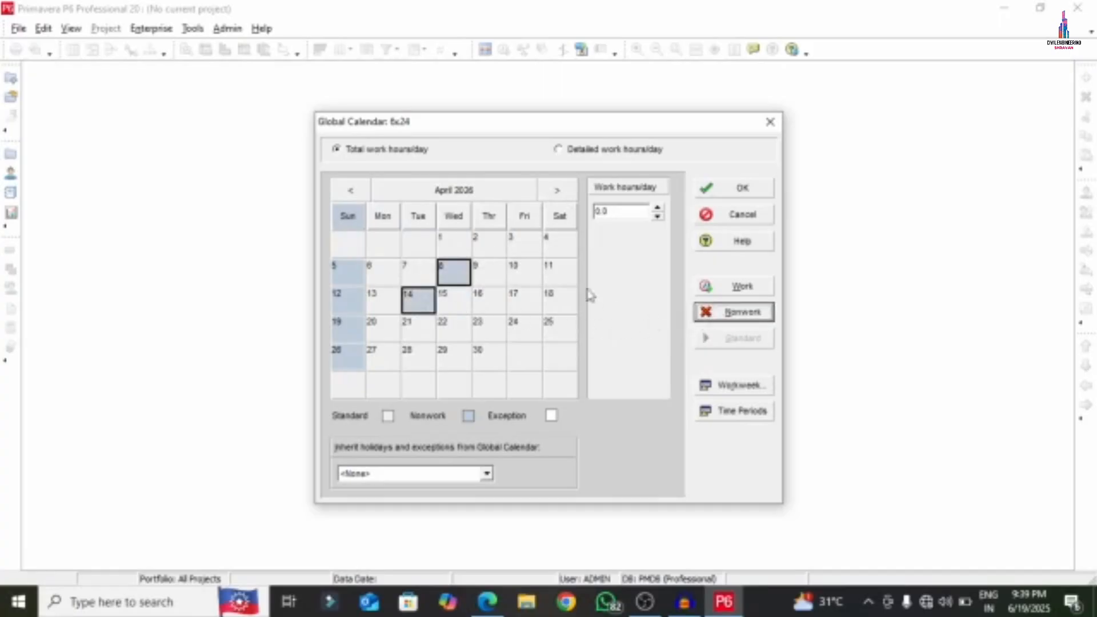
- Mark May 6 and 13 and June 17, 2026 as nonwork holidays
left_click(558, 190)
left_click(456, 280)
left_click(457, 300, "ctrl")
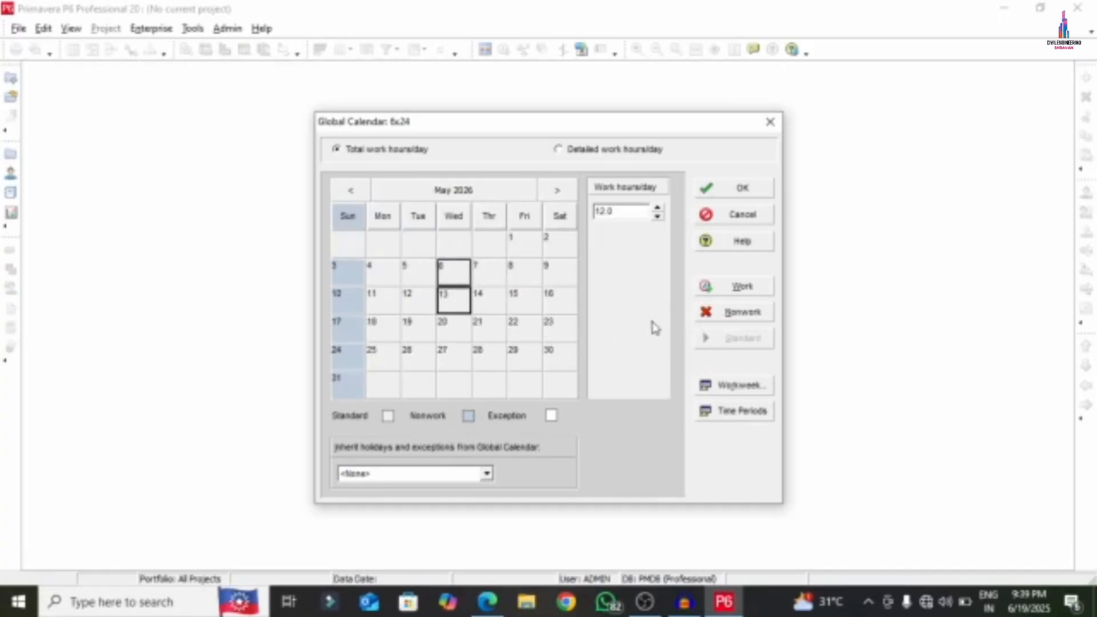
left_click(737, 312)
left_click(557, 191)
left_click(451, 273)
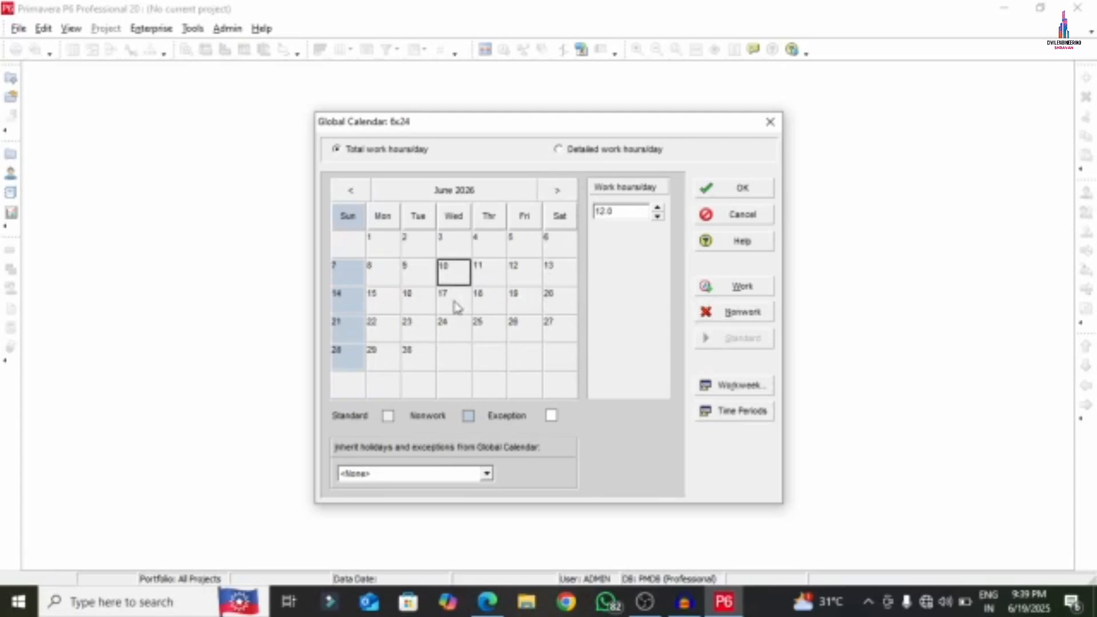
left_click(455, 300)
left_click(738, 312)
- Mark July 8 and 15 and August 19, 2026 as nonwork days
left_click(557, 191)
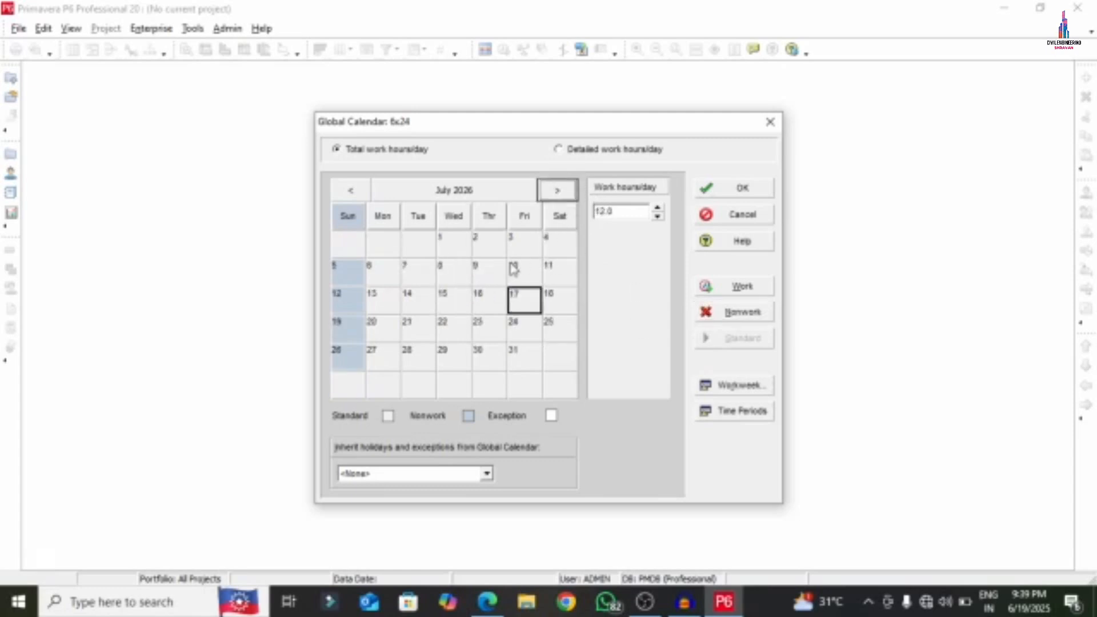
left_click(454, 273)
left_click(462, 304, "ctrl")
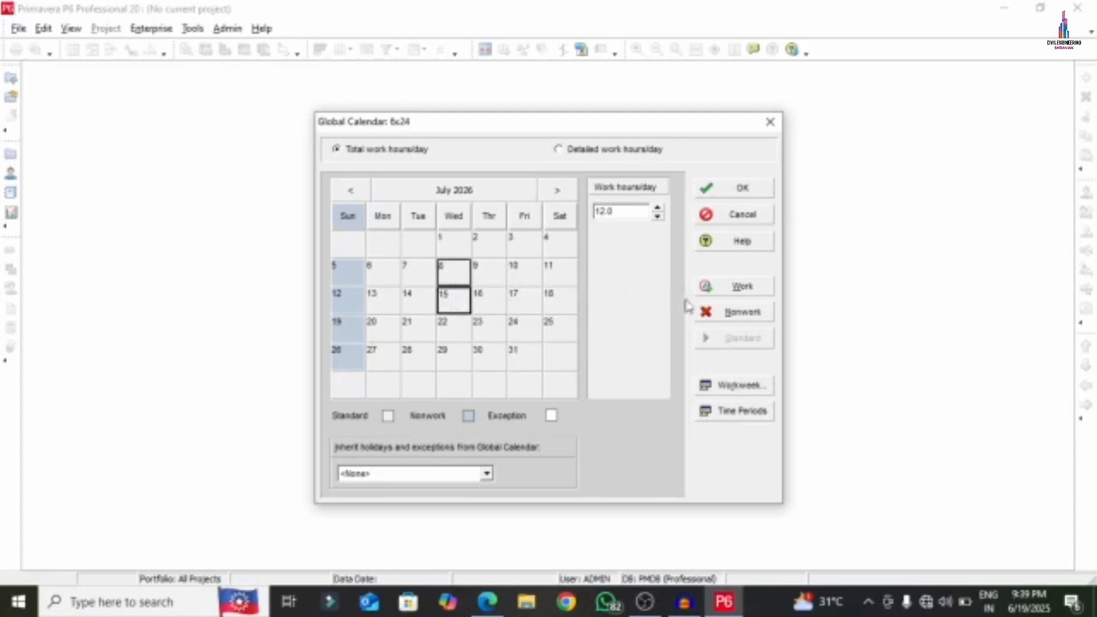
left_click(707, 312)
left_click(554, 195)
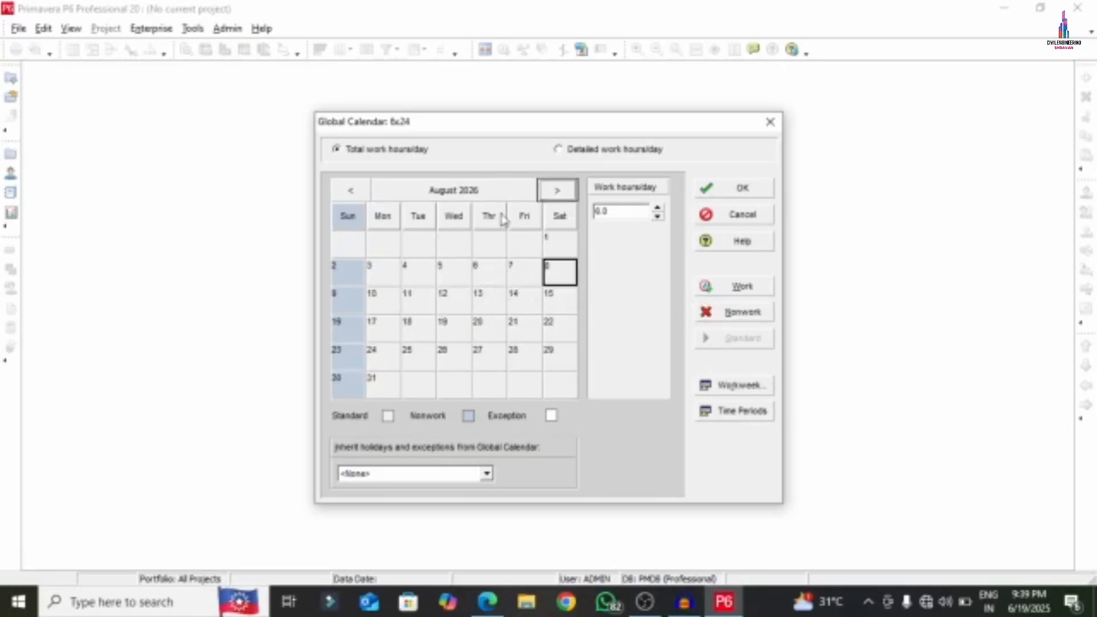
left_click(449, 273)
left_click(454, 301, "ctrl")
left_click(454, 323)
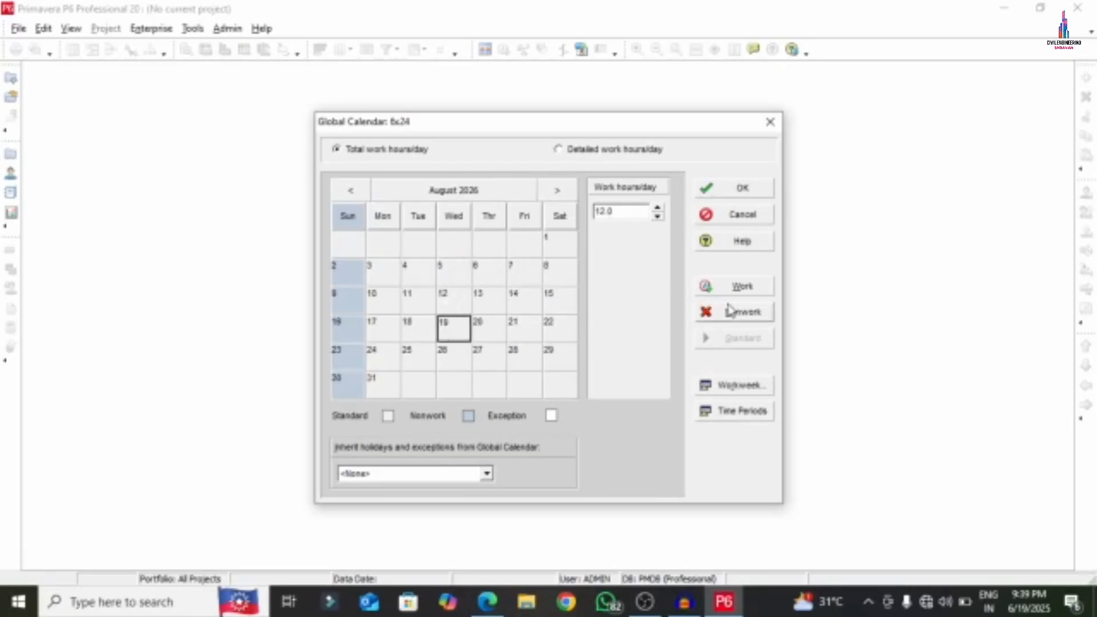
left_click(712, 319)
- Mark September 16 and October 5 and 6, 2026 as nonwork days
left_click(559, 192)
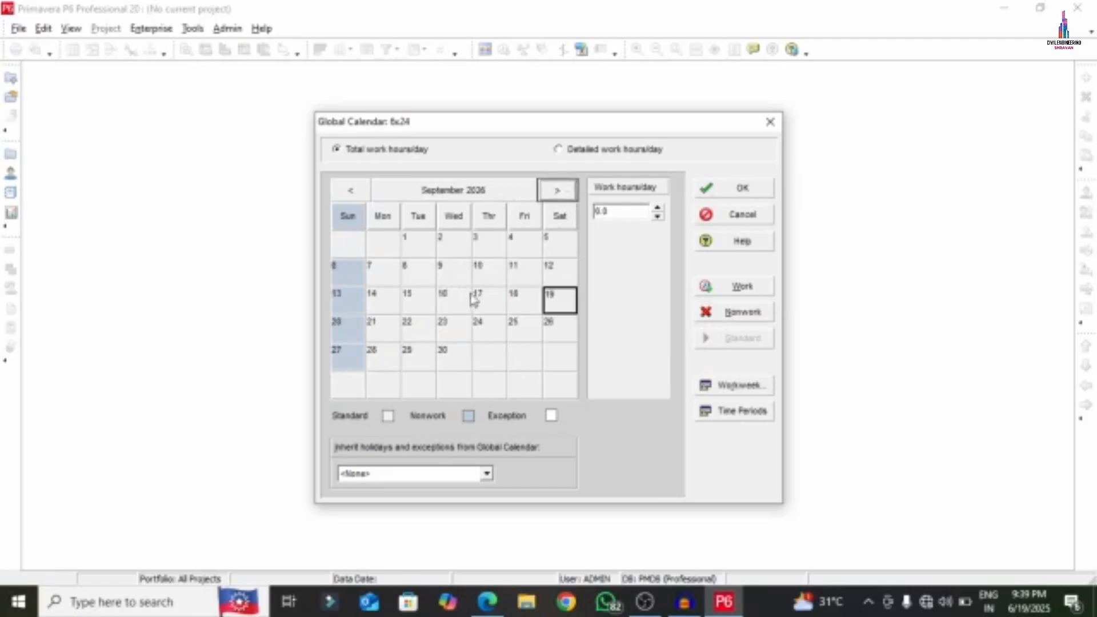
left_click(723, 312)
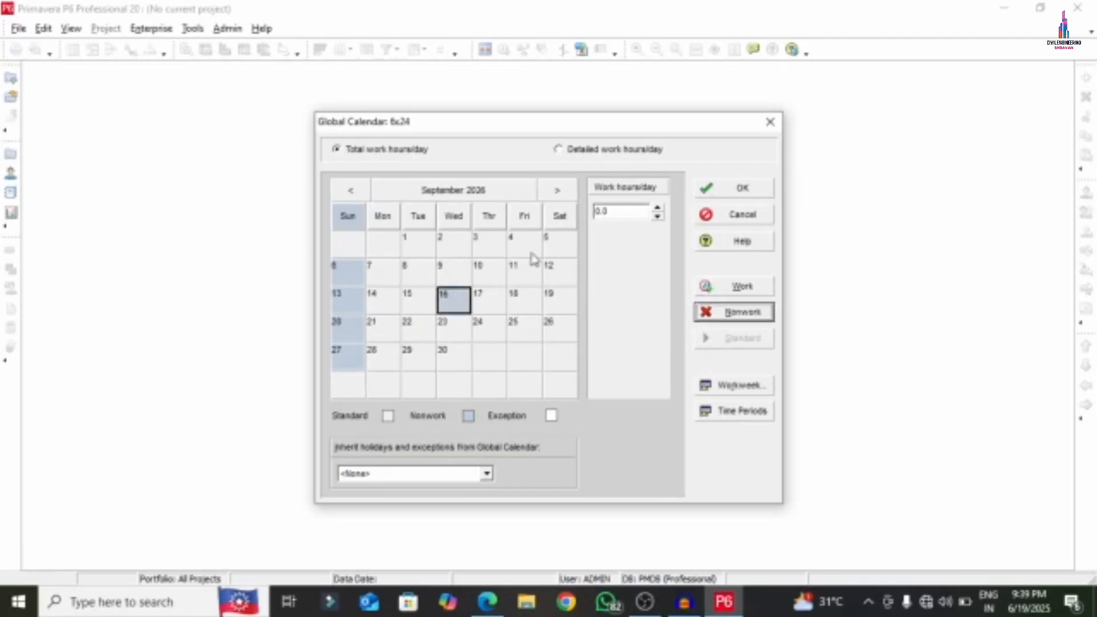
left_click(558, 191)
left_click(384, 274)
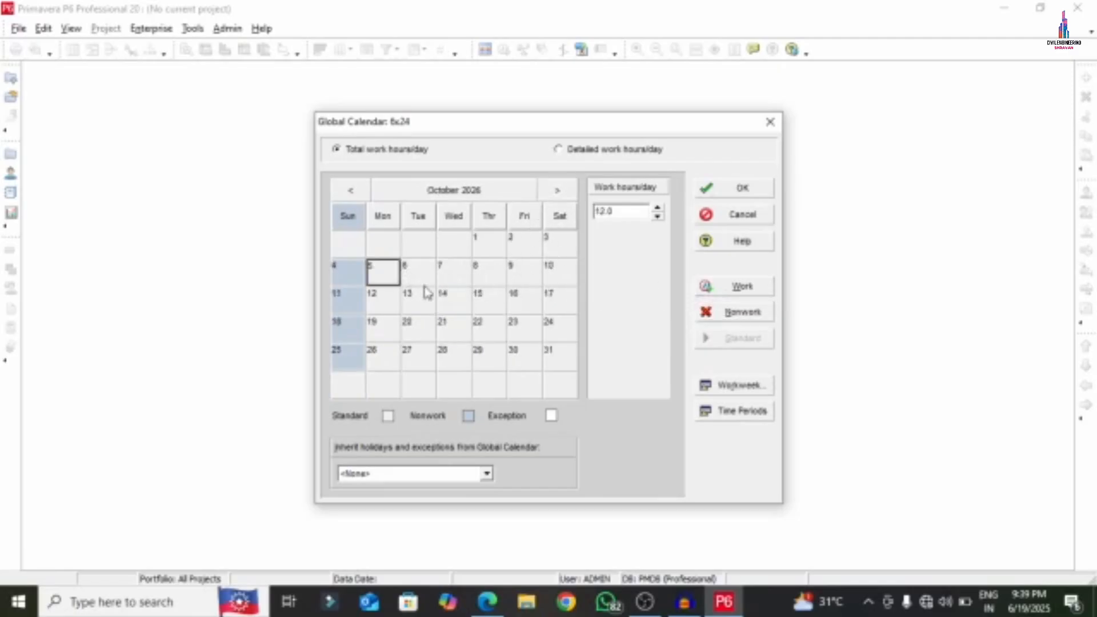
left_click(420, 279, "shift")
left_click(710, 314)
- Mark November 11, 12 and 19, 2026 as nonwork days
left_click(557, 191)
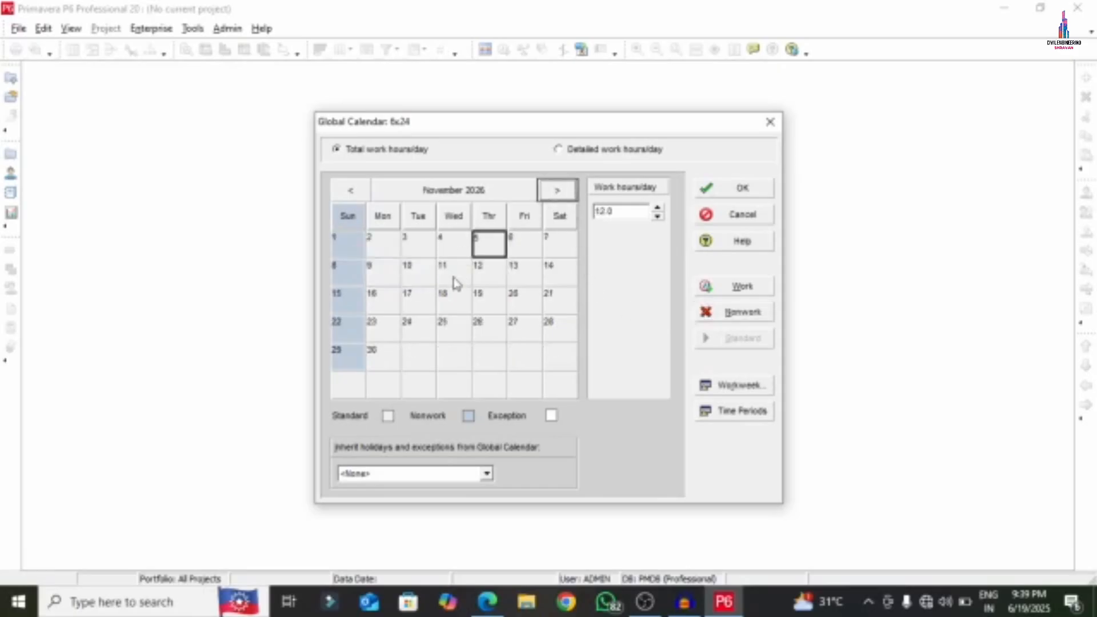
left_click(453, 280)
left_click(485, 280)
left_click(454, 274)
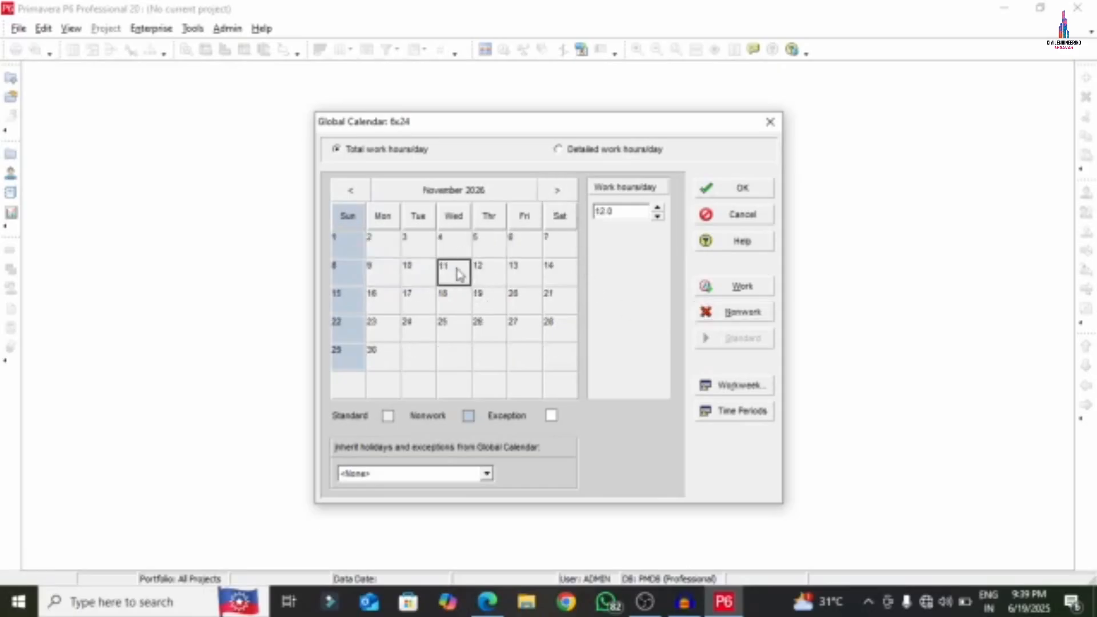
left_click(492, 275, "ctrl")
left_click(489, 300, "ctrl")
left_click(738, 313)
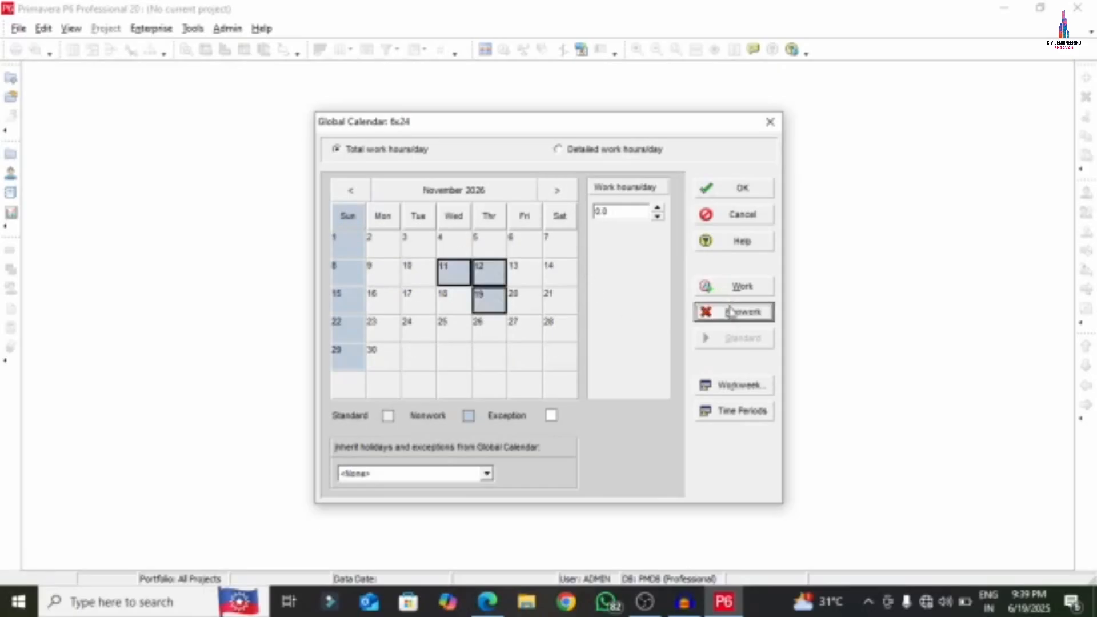
- Mark December 10, 11 and 17, 2026 and January 13 and 14, 2027 as nonwork
left_click(553, 189)
left_click(492, 277, "ctrl")
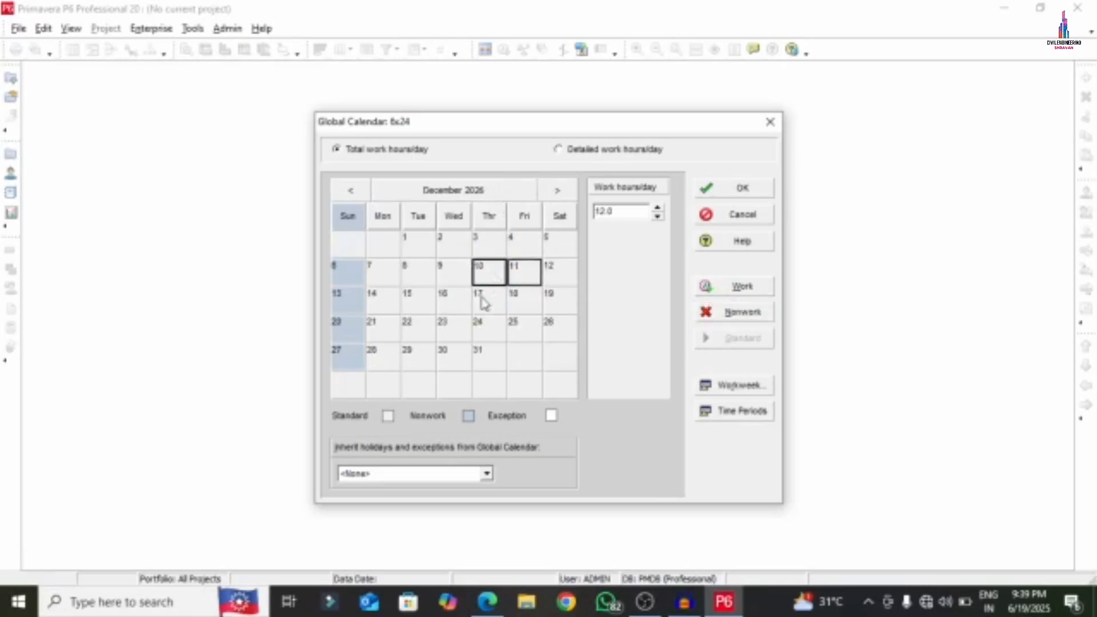
left_click(487, 300, "ctrl")
left_click(736, 313)
left_click(557, 191)
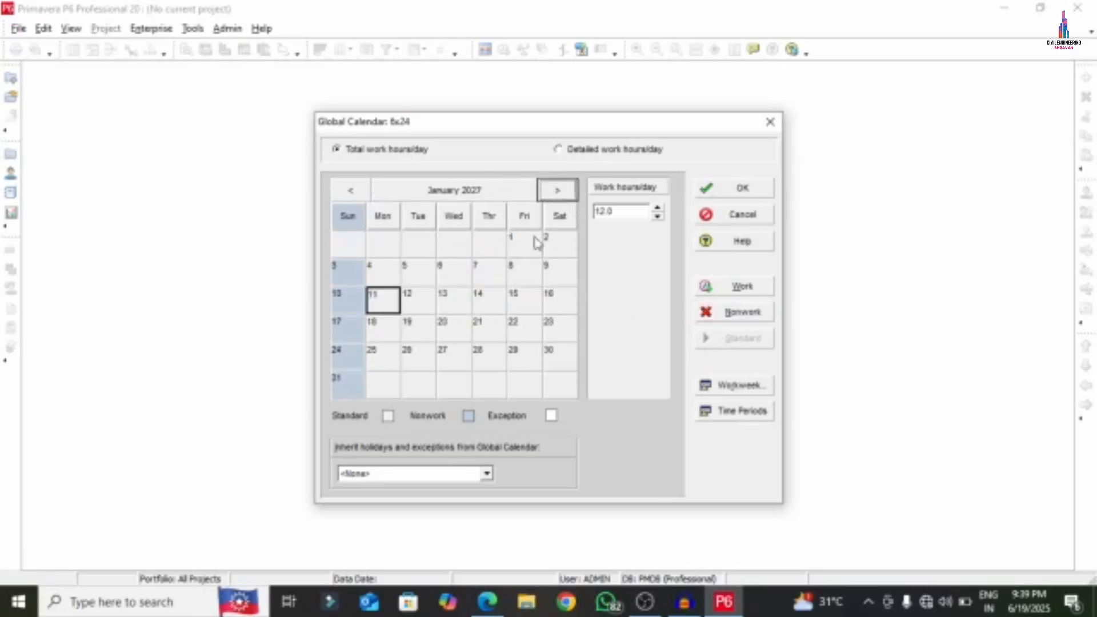
left_click(454, 303)
left_click(492, 303, "ctrl")
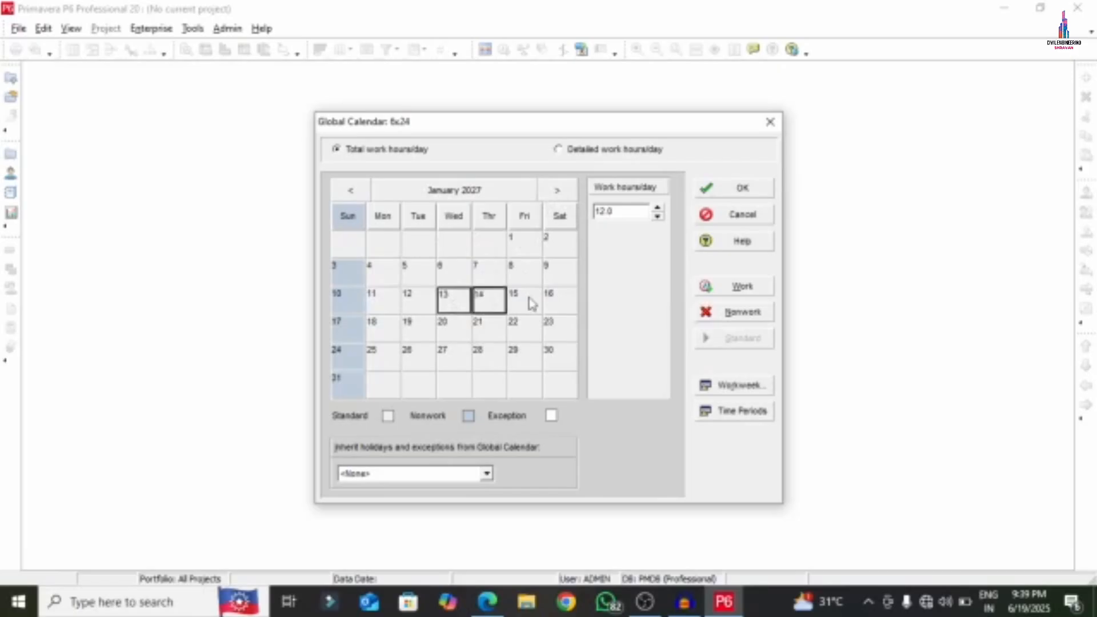
left_click(712, 313)
- Mark February 10 and 11 and March 10 and 17, 2027 as nonwork days
left_click(558, 191)
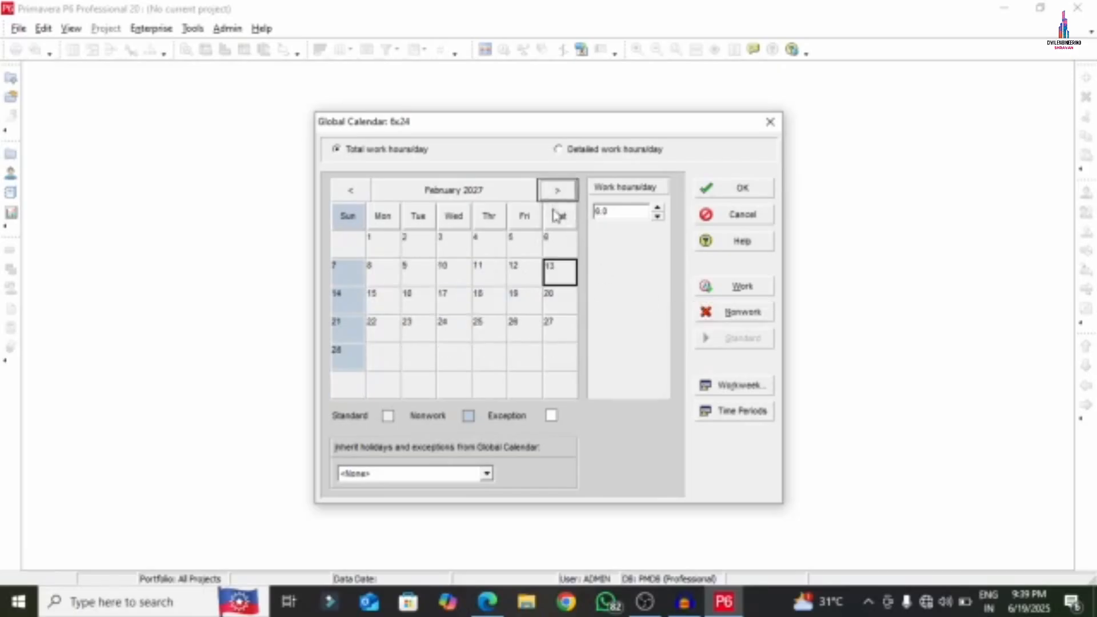
left_click(460, 276)
left_click(490, 278, "ctrl")
left_click(714, 312)
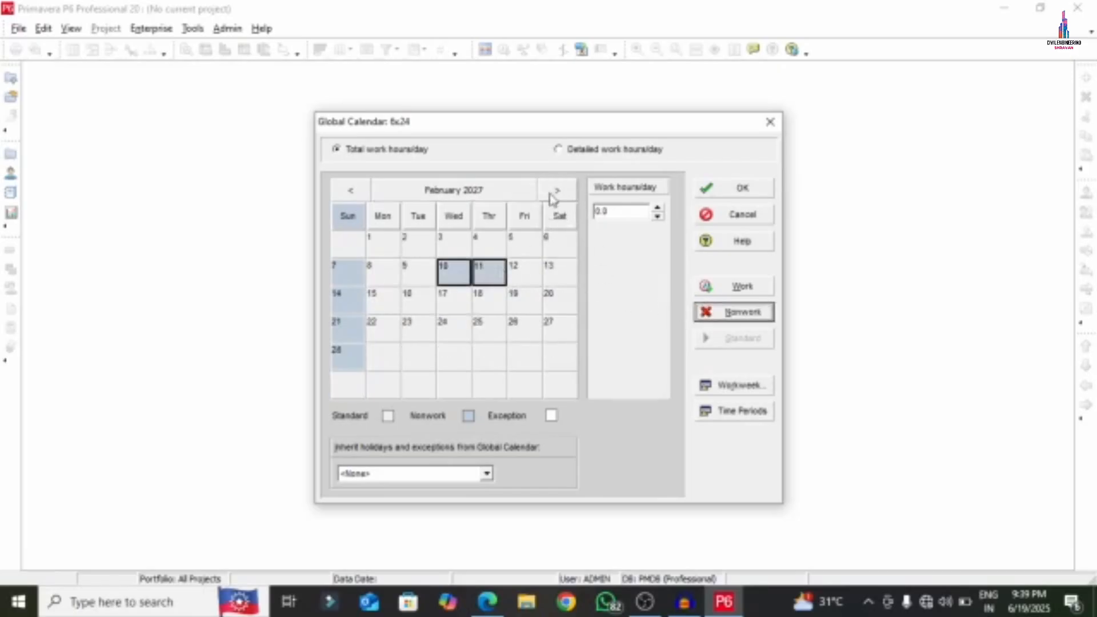
left_click(556, 191)
left_click(450, 298)
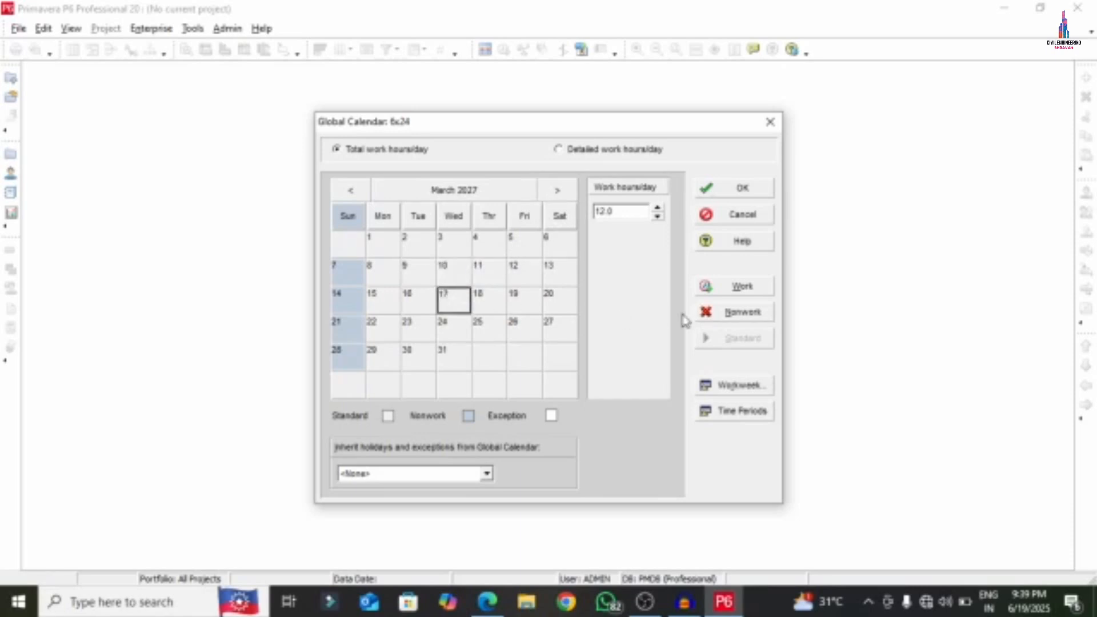
left_click(446, 277, "ctrl")
left_click(714, 312)
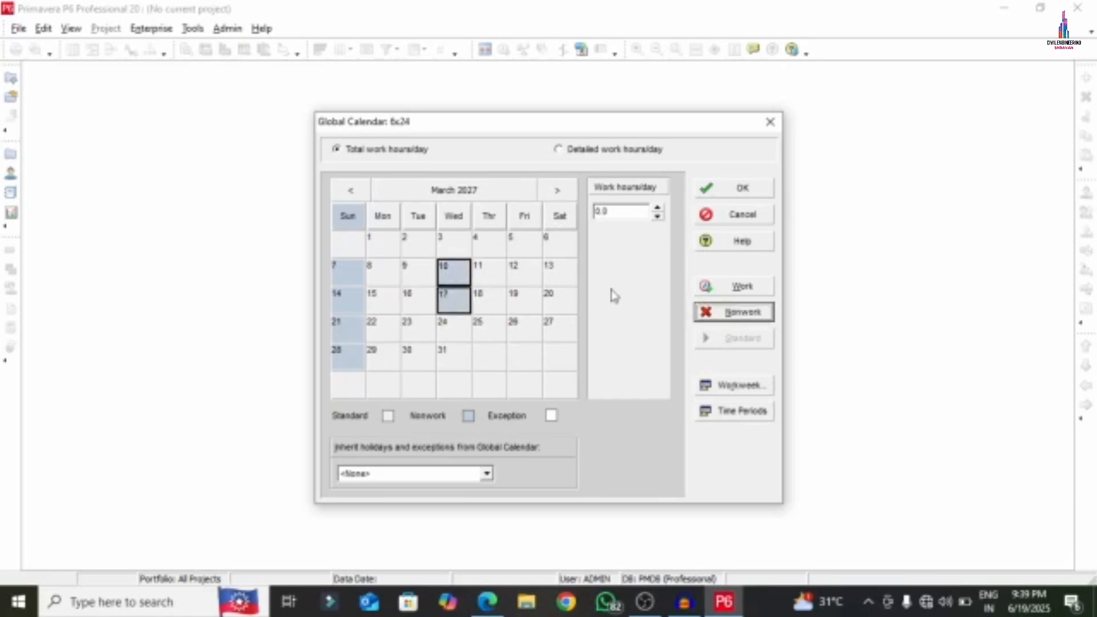
- Mark April 14, 17, 21 and 22, 2027 as nonwork and save the 6x24 calendar
left_click(557, 190)
left_click(447, 292, "ctrl")
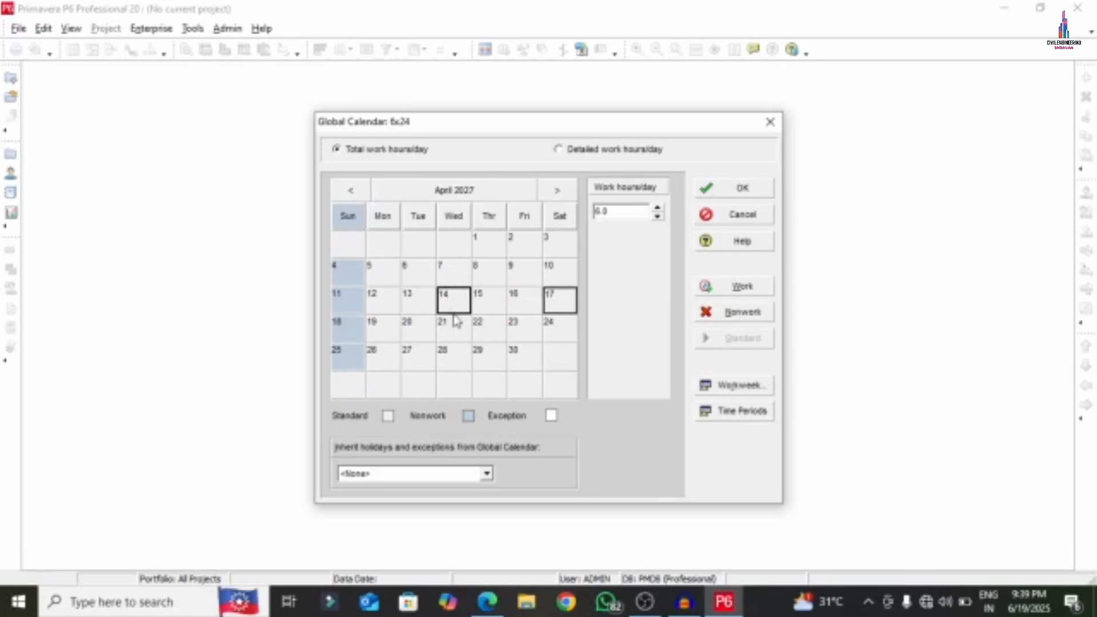
left_click(456, 323, "ctrl")
left_click(493, 327, "ctrl")
left_click(738, 313)
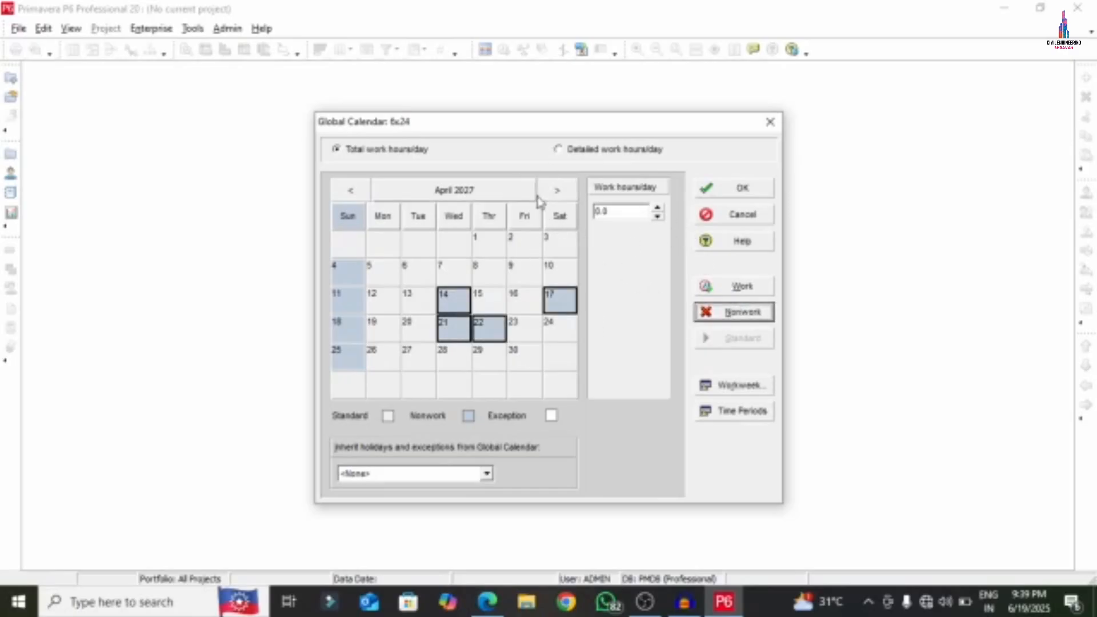
left_click(720, 187)
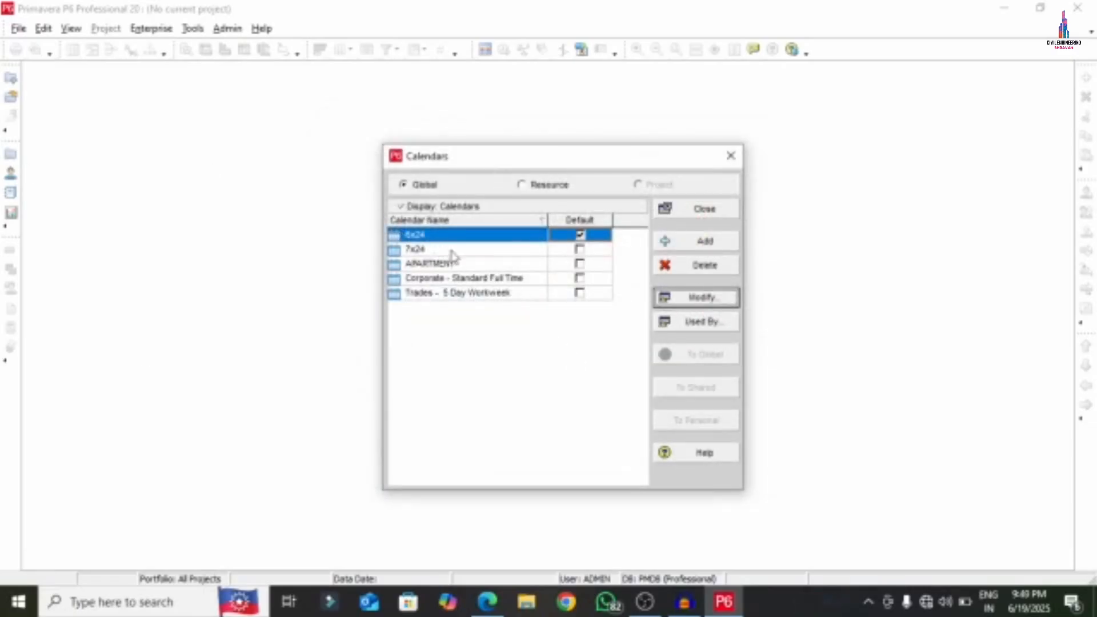
- Tick APARTMENT's Default box to make it the default global calendar
left_click(580, 267)
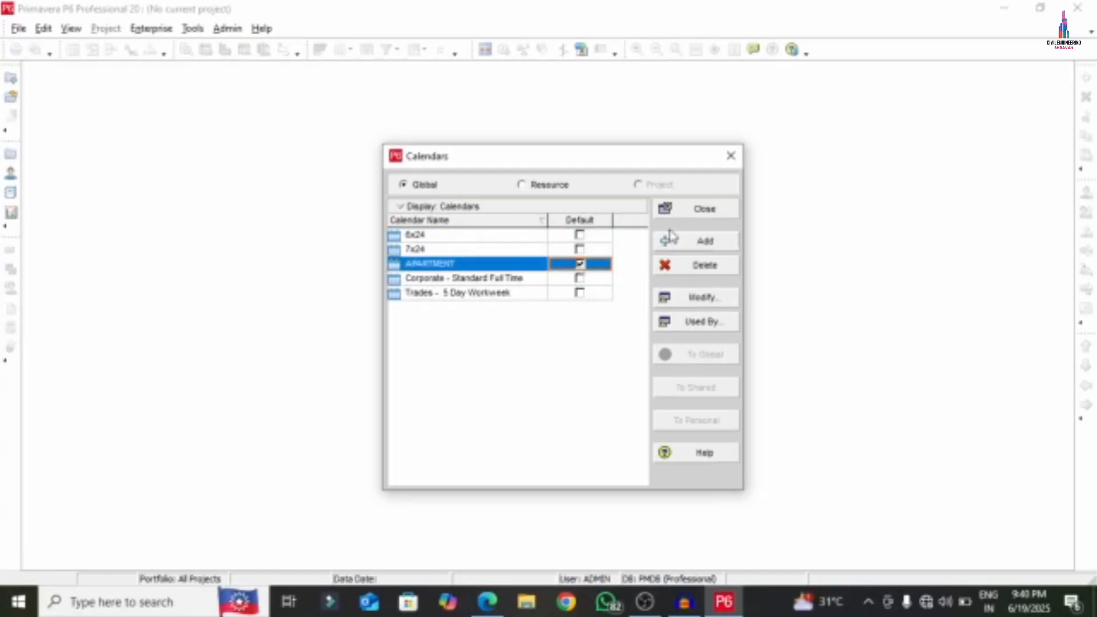
left_click(703, 299)
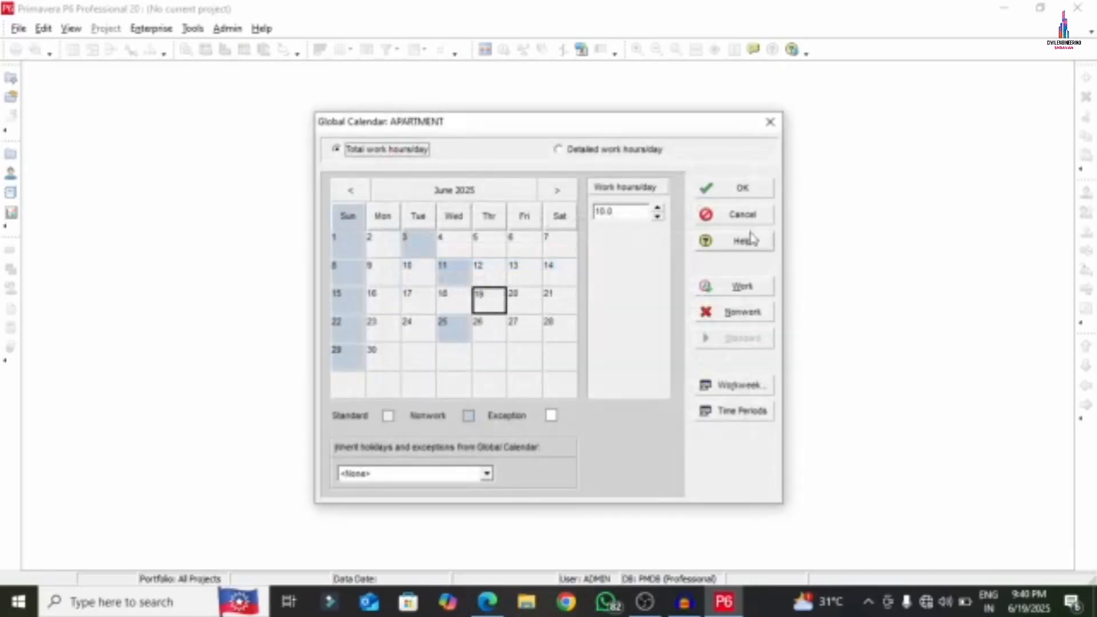
- Review APARTMENT's months through March 2027 for holidays, then close the calendars list
left_click(558, 192)
left_click(559, 193)
left_click(558, 192)
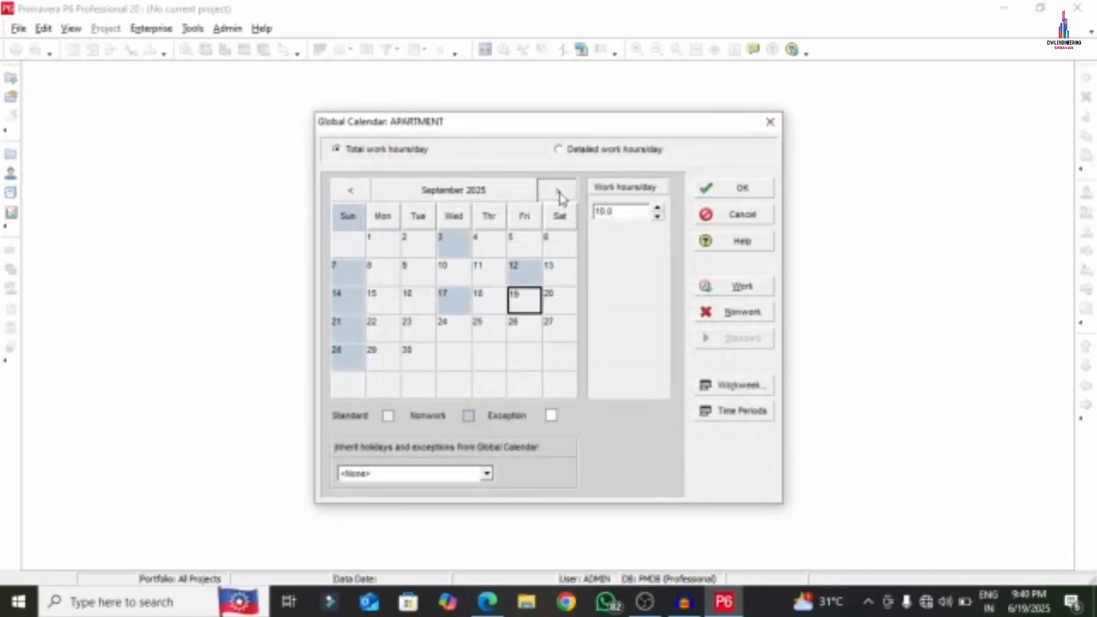
double_click(558, 192)
double_click(558, 193)
double_click(558, 193)
double_click(559, 193)
left_click(558, 193)
double_click(559, 192)
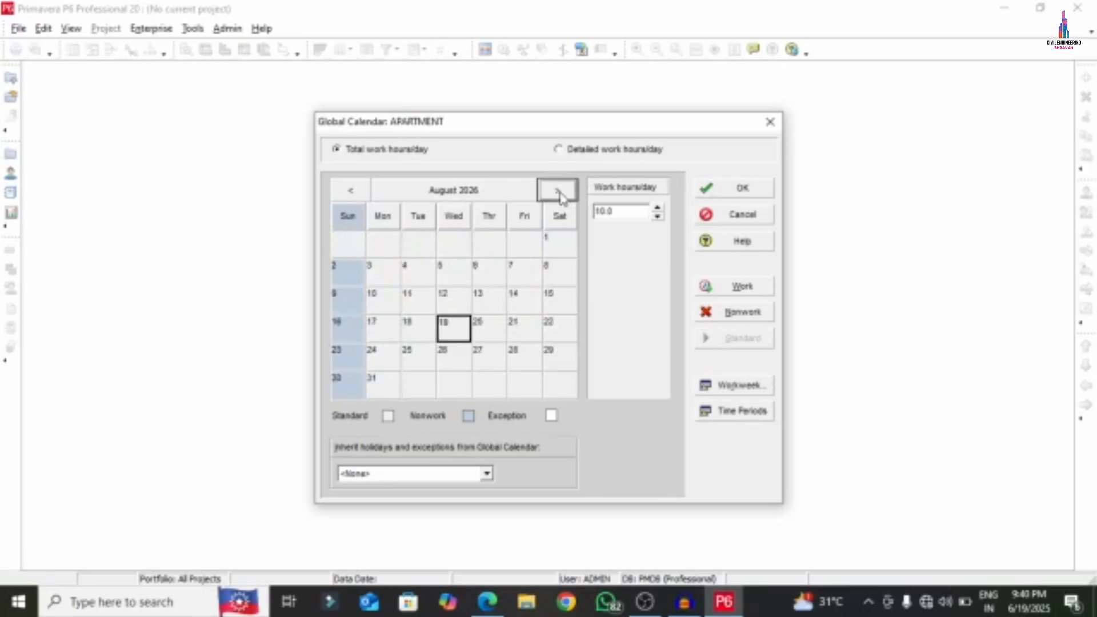
left_click(559, 193)
left_click(558, 192)
left_click(558, 193)
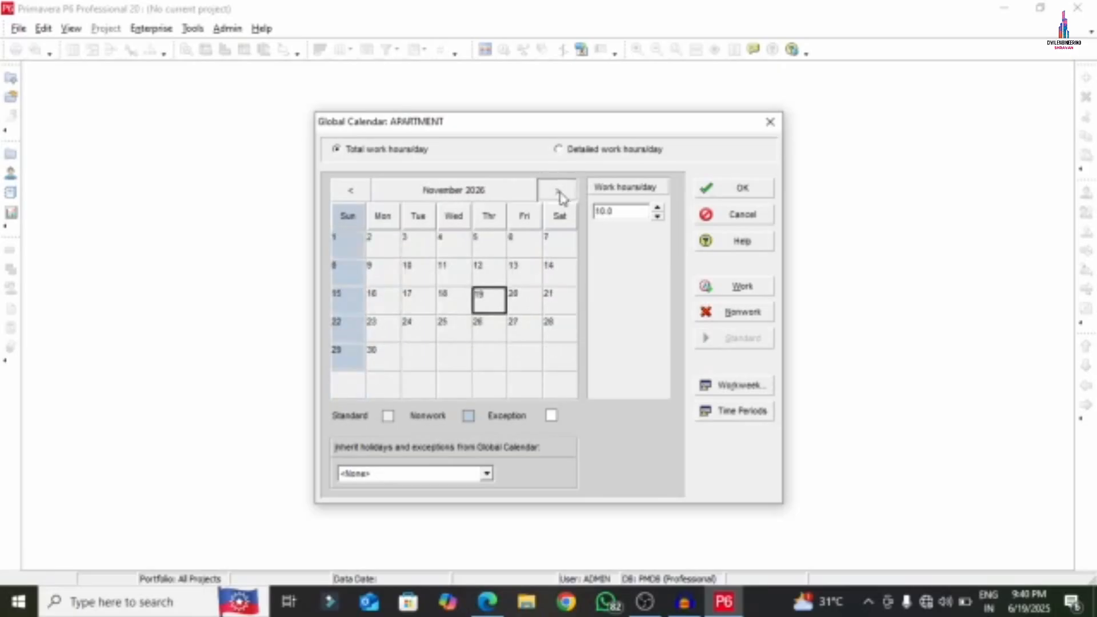
left_click(558, 193)
left_click(559, 192)
left_click(558, 192)
left_click(558, 192)
left_click(741, 188)
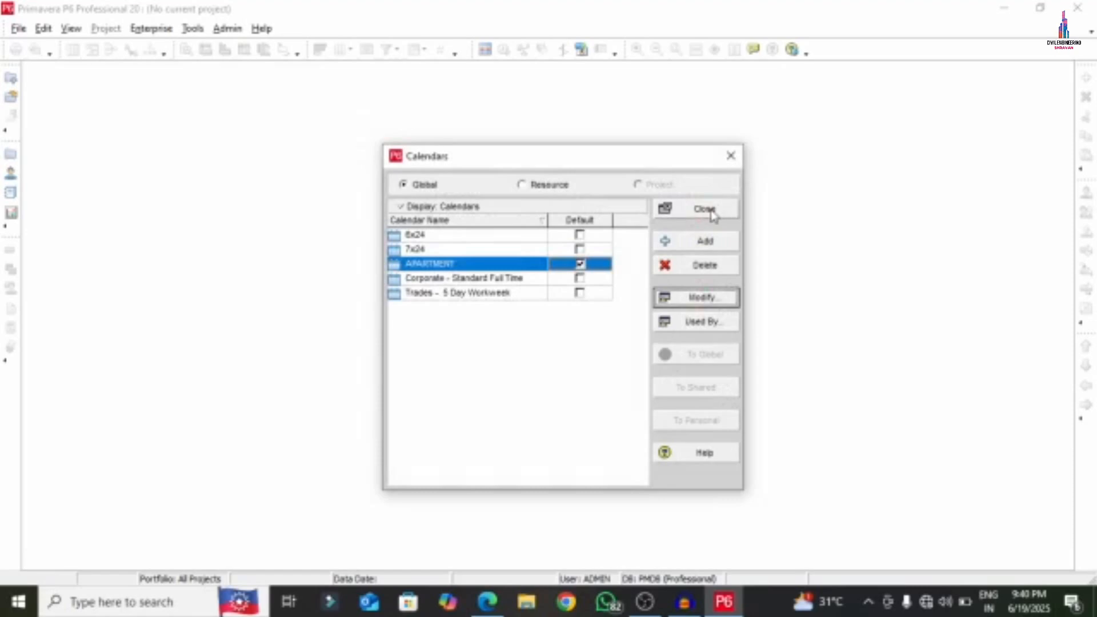
left_click(710, 211)
- Strike through Step 3 and Step 4 on the checklist PDF, then minimize it
left_click(487, 601)
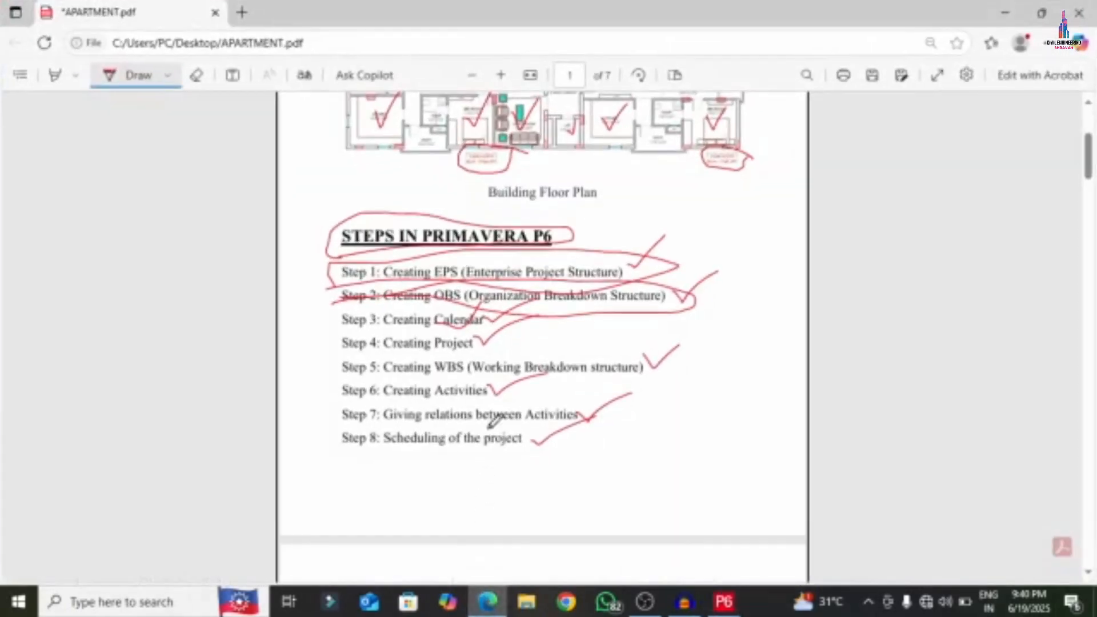
mouse_move(316, 342)
left_mouse_down()
mouse_move(434, 343)
mouse_move(523, 313)
mouse_move(395, 310)
mouse_move(340, 330)
left_mouse_up()
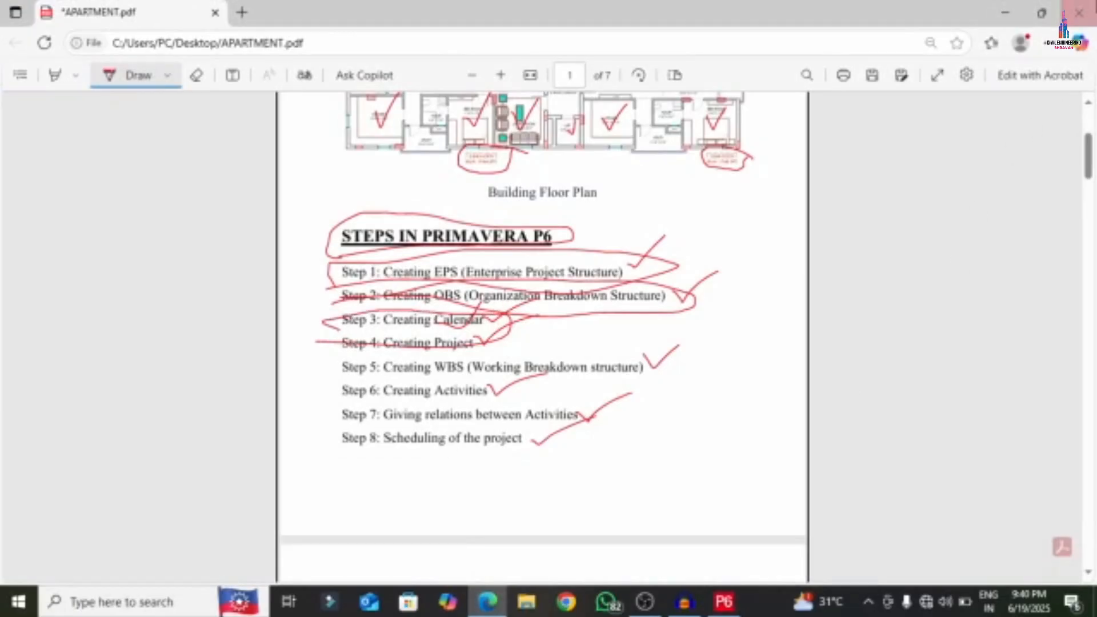
left_click(1001, 9)
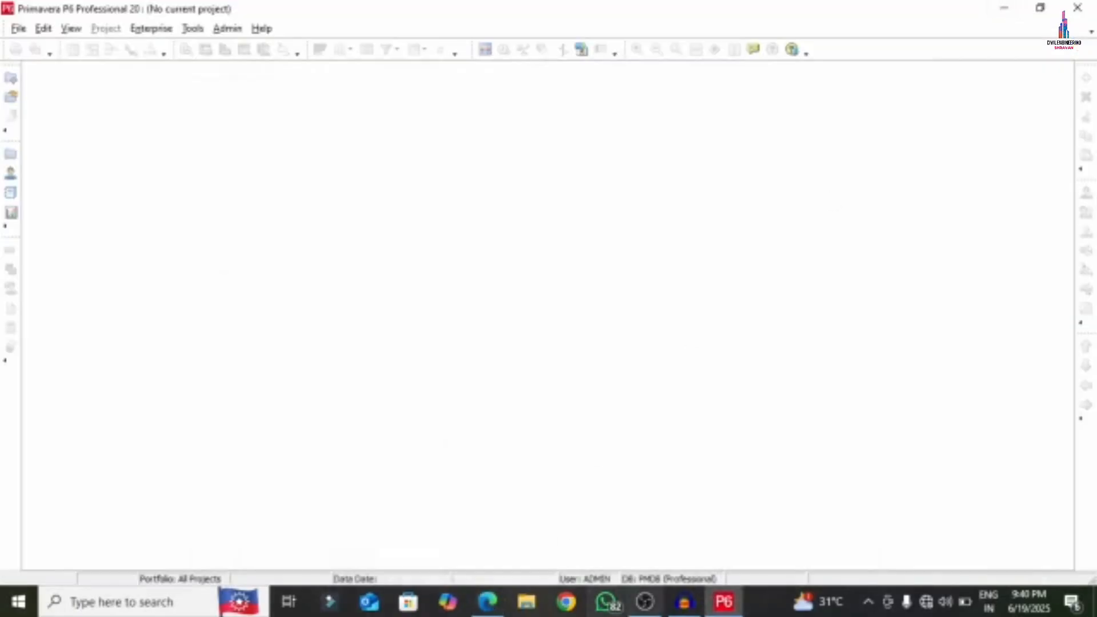
- Launch Create a New Project from File > New and open the EPS node list
left_click(18, 28)
mouse_move(43, 29)
left_click(29, 45)
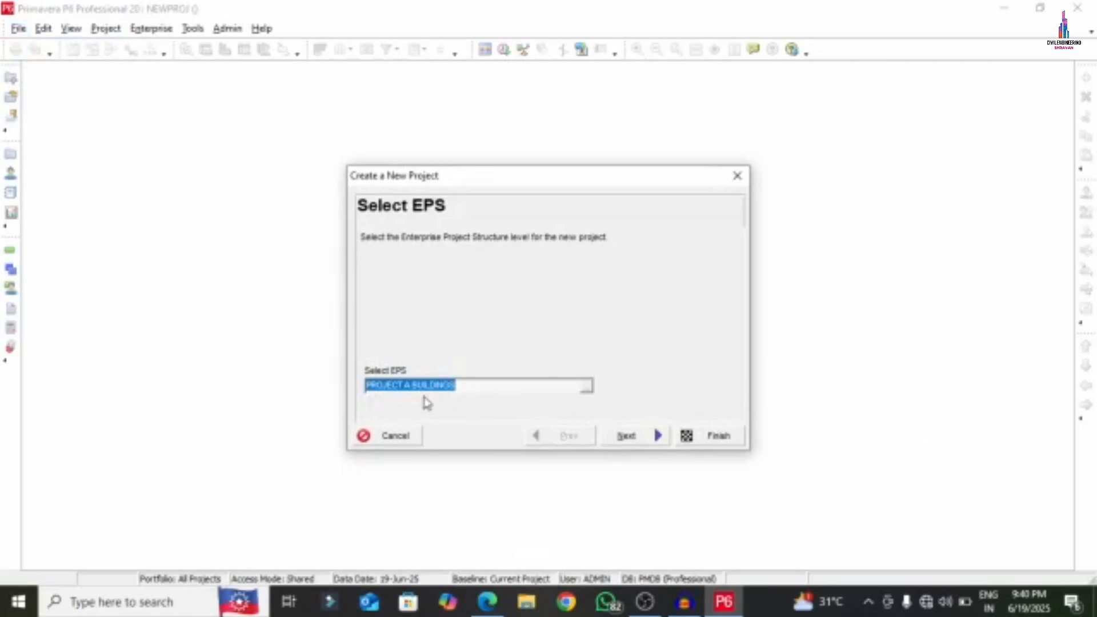
left_click(589, 391)
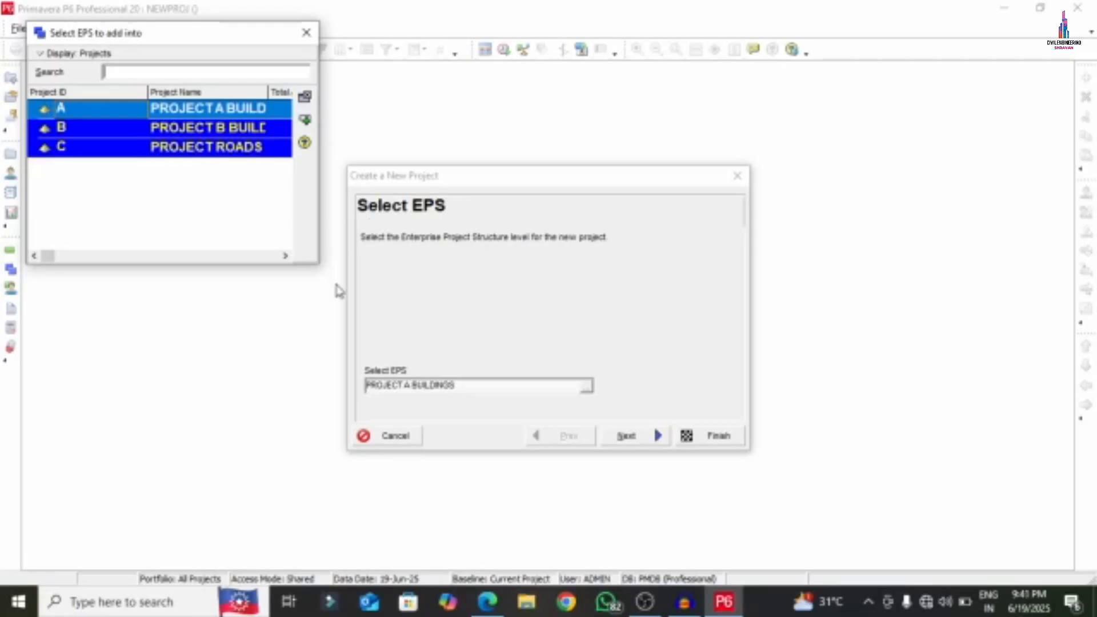
- Place the new project under the PROJECT B BUILDINGS EPS node
left_click(154, 131)
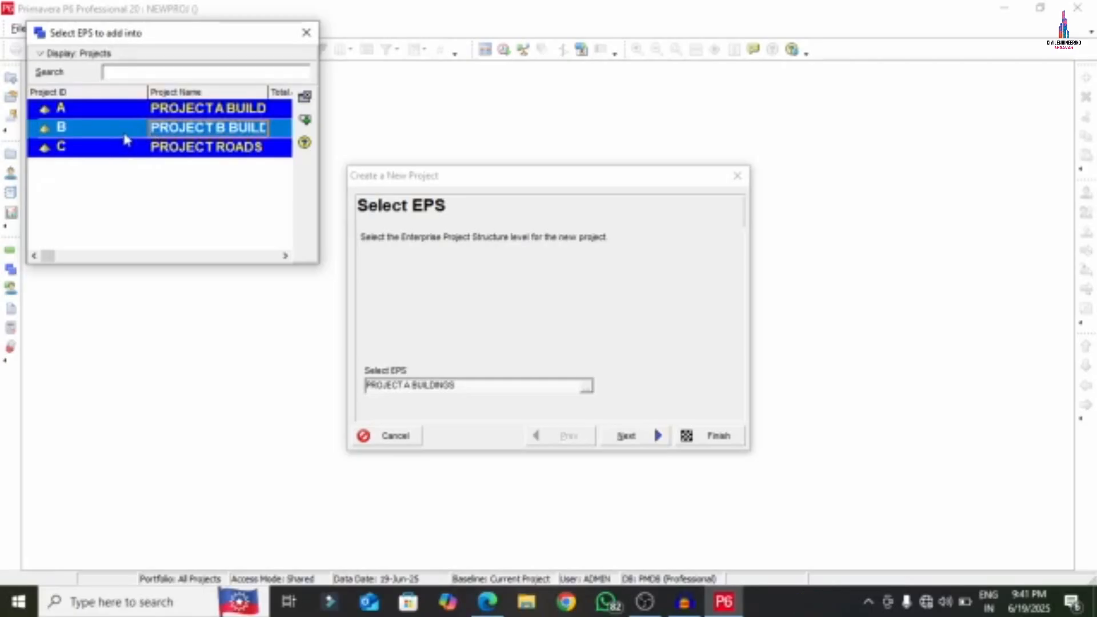
double_click(127, 137)
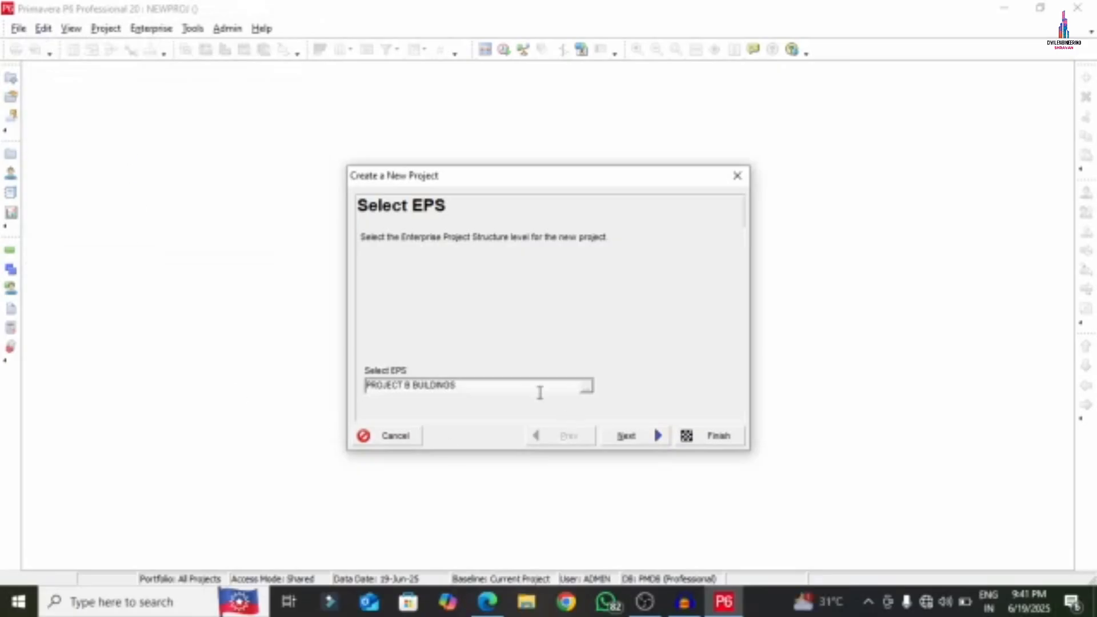
left_click(627, 435)
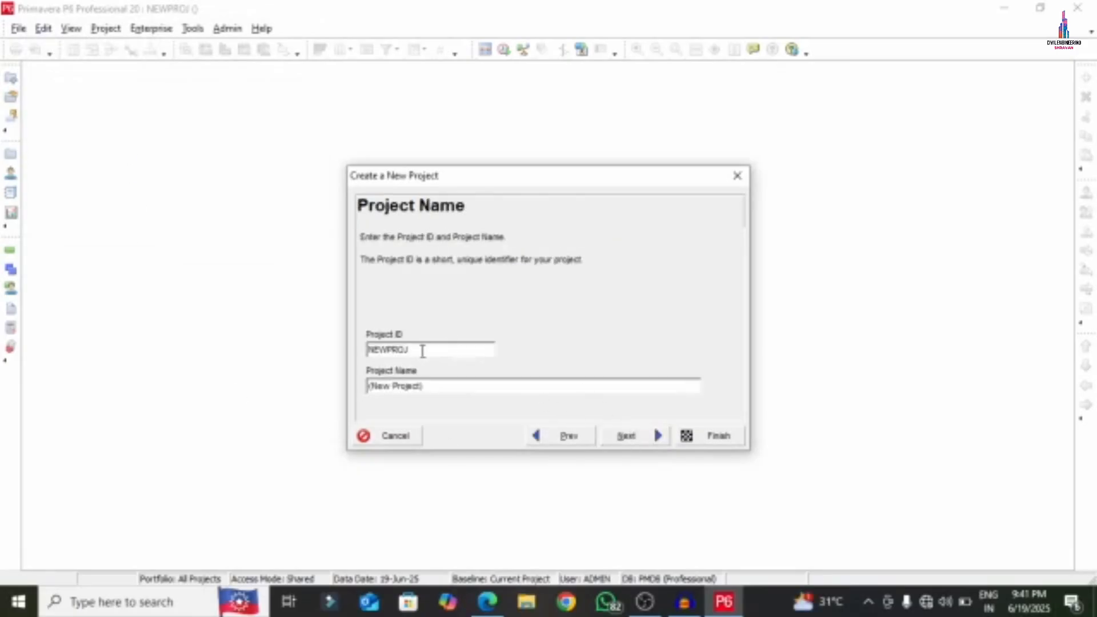
- Give the project ID AP and name G+5 APARTMENT
left_click_drag(422, 350, 343, 361)
type("G+5 APARTMENT")
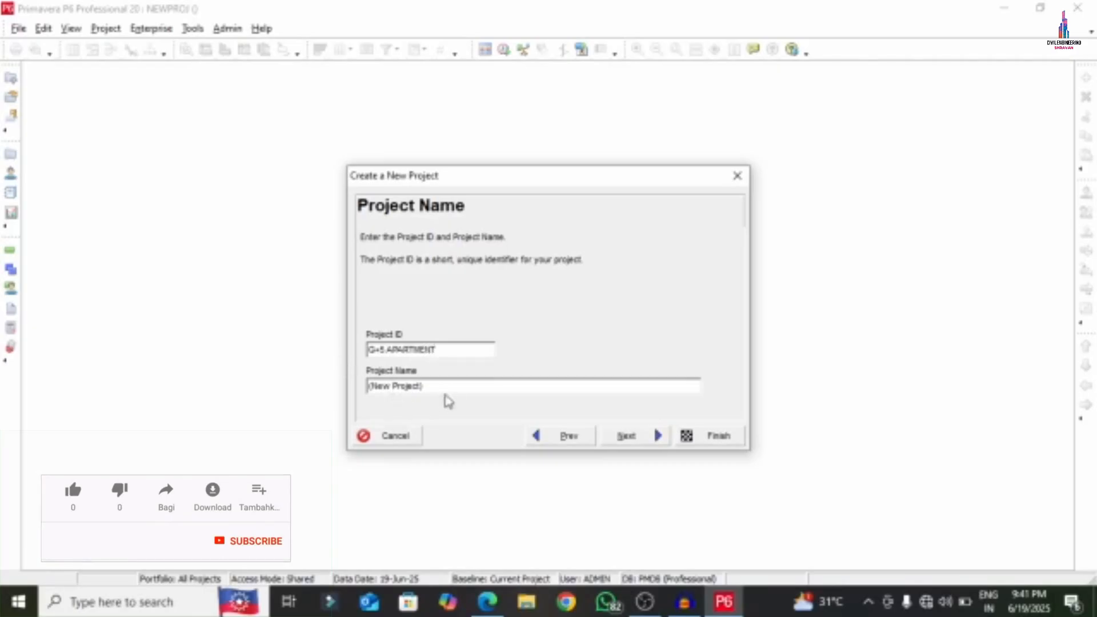
left_click_drag(444, 386, 348, 392)
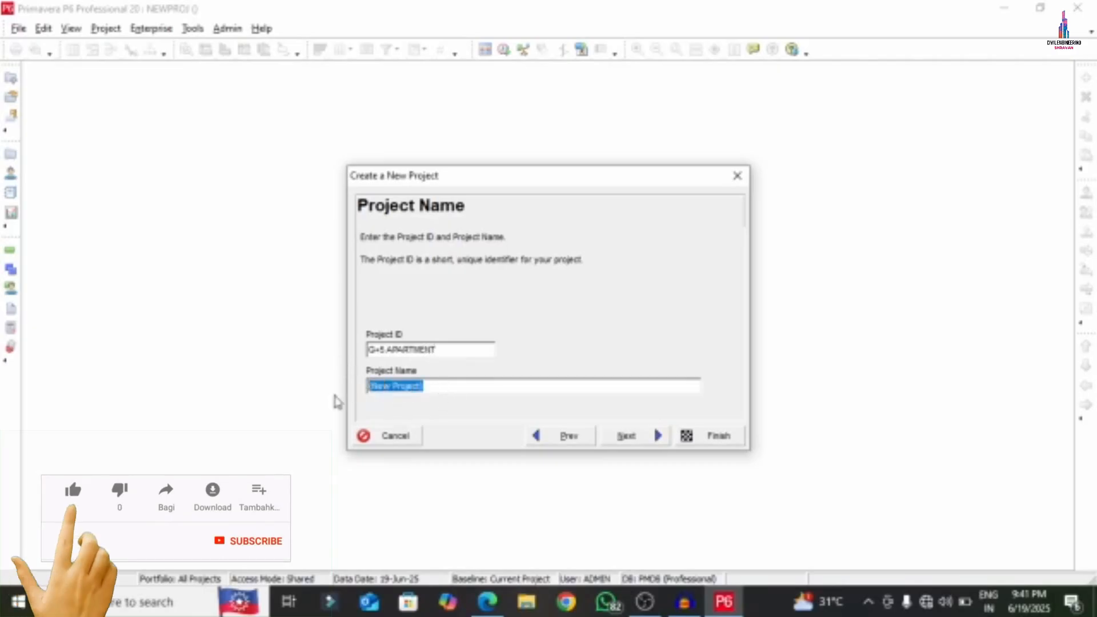
left_click_drag(462, 350, 356, 358)
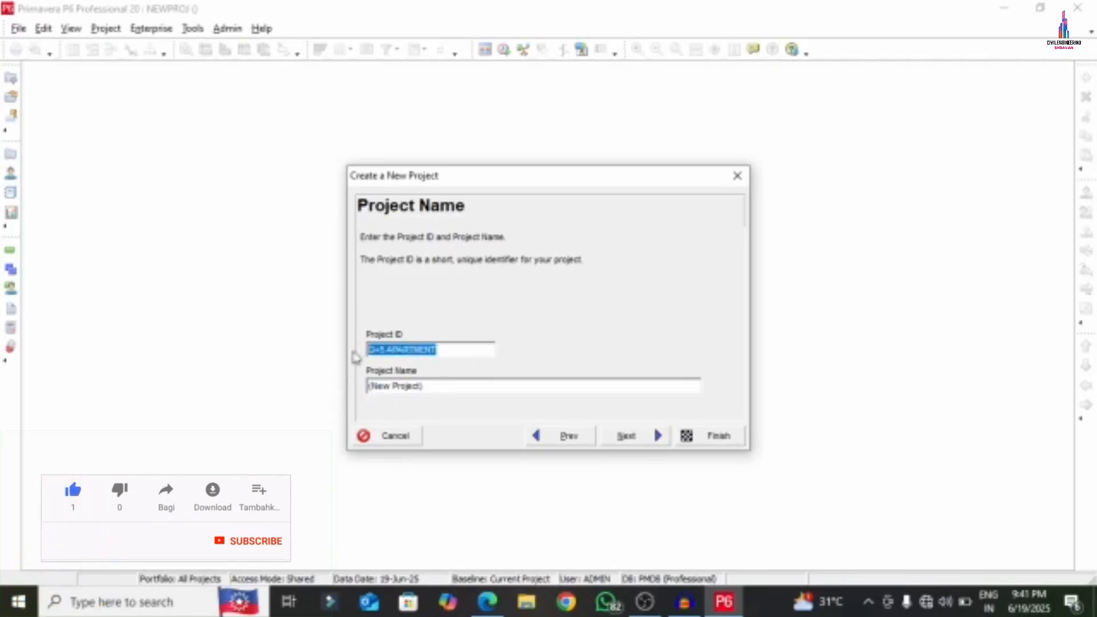
type("AP")
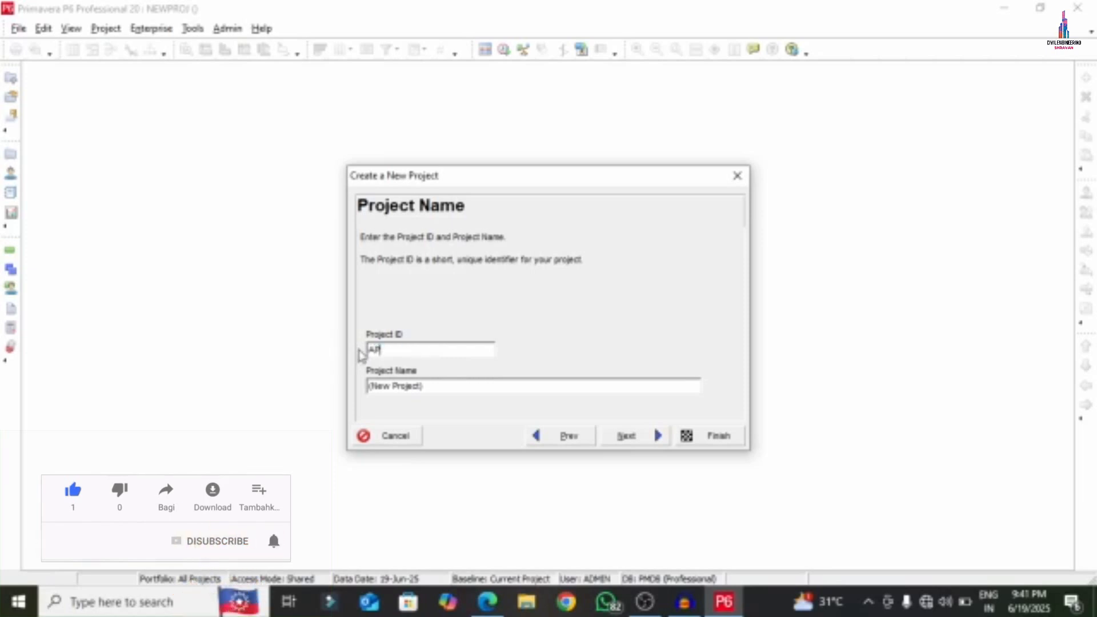
left_click_drag(444, 387, 319, 397)
type("G")
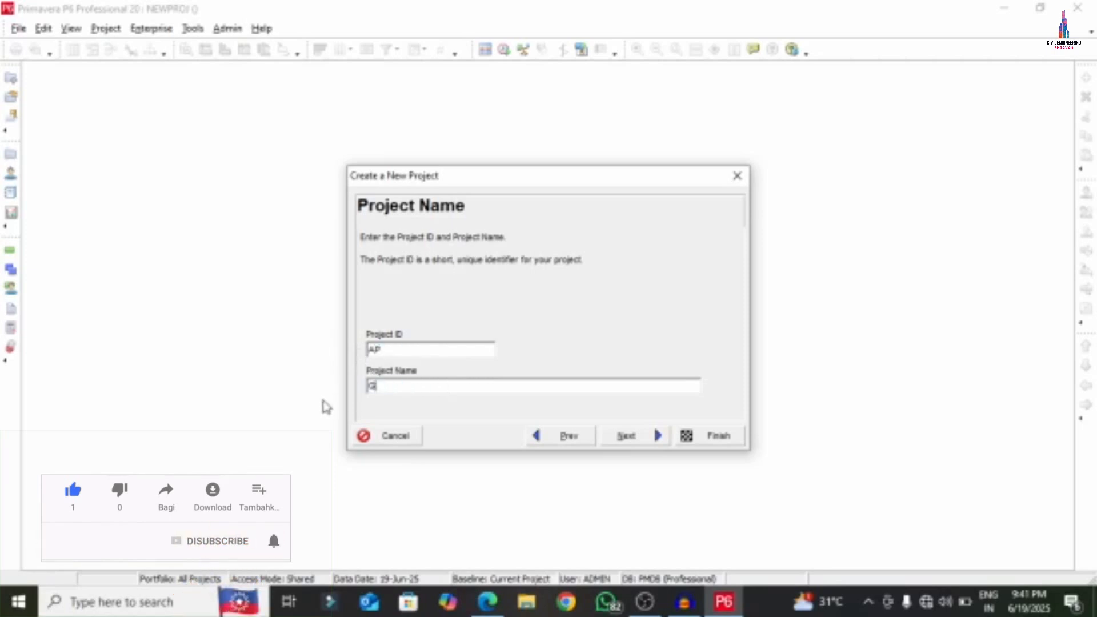
type("+5 APARTMENT")
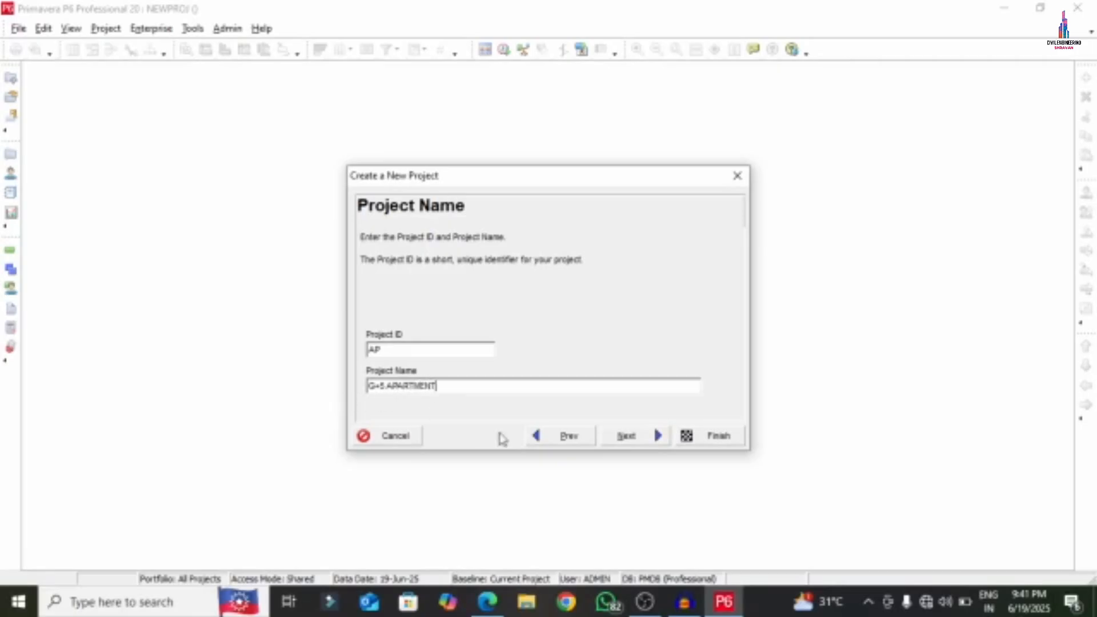
left_click(640, 439)
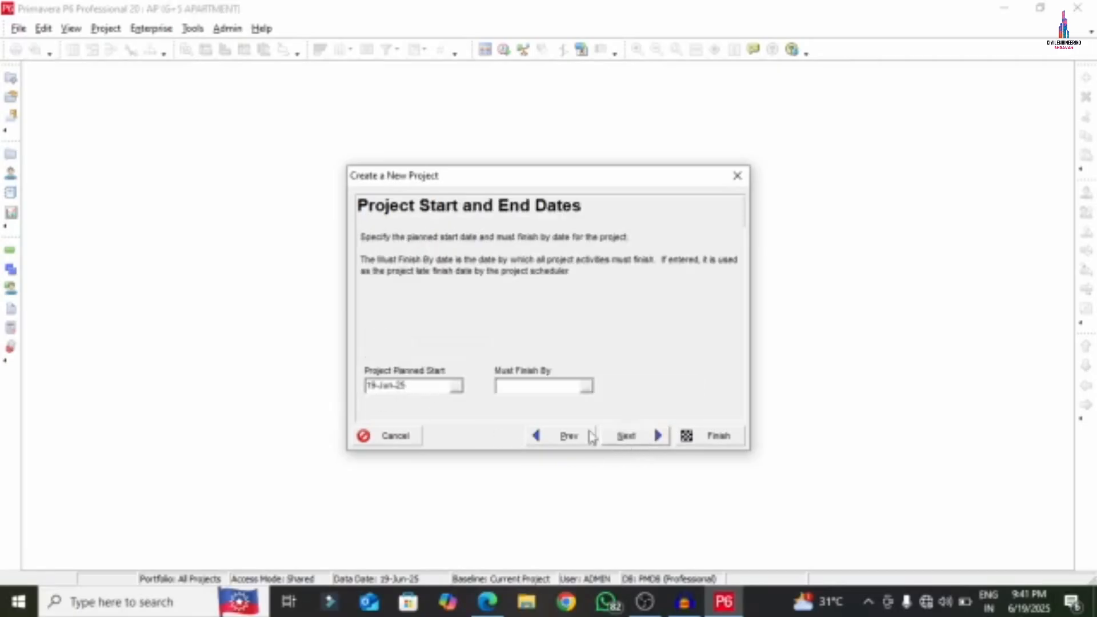
- Set the planned start date to 02-Jul-25
left_click(456, 387)
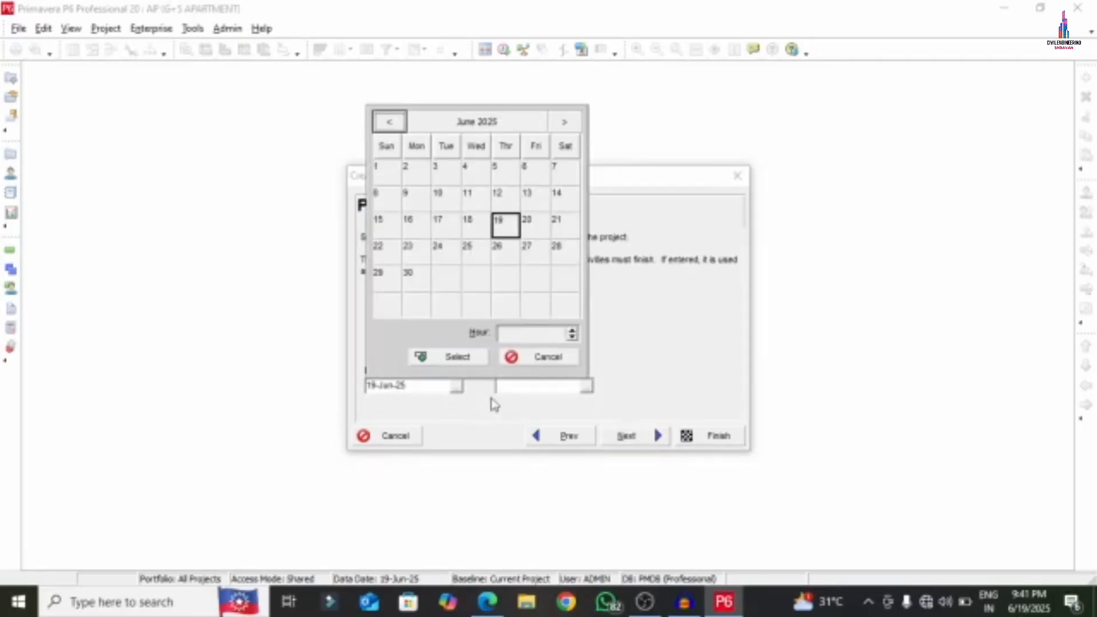
left_click(503, 234)
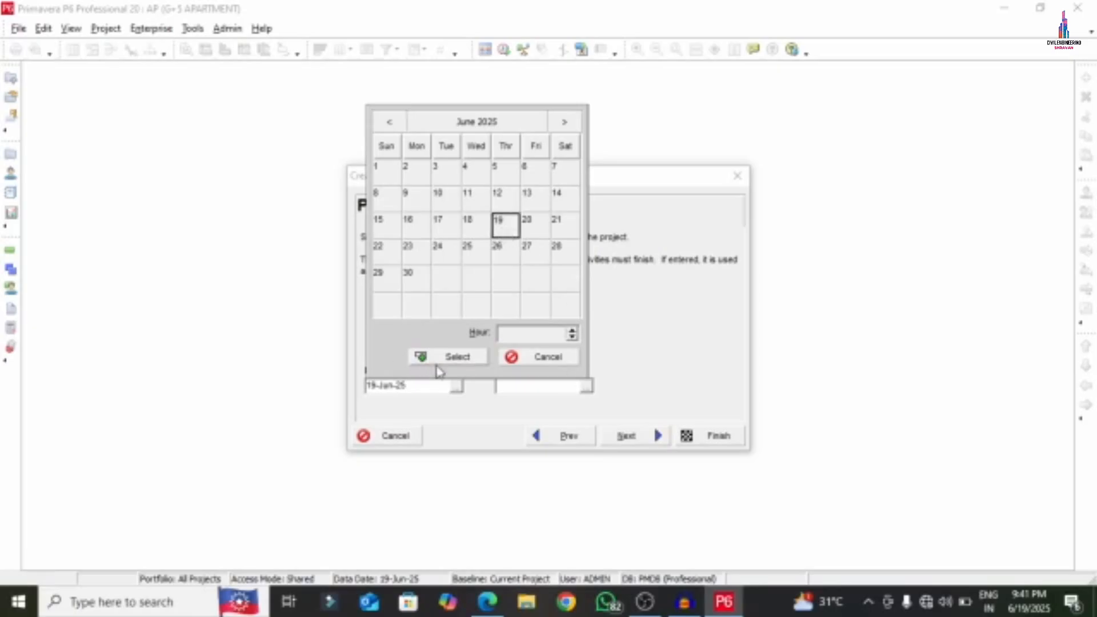
left_click(564, 122)
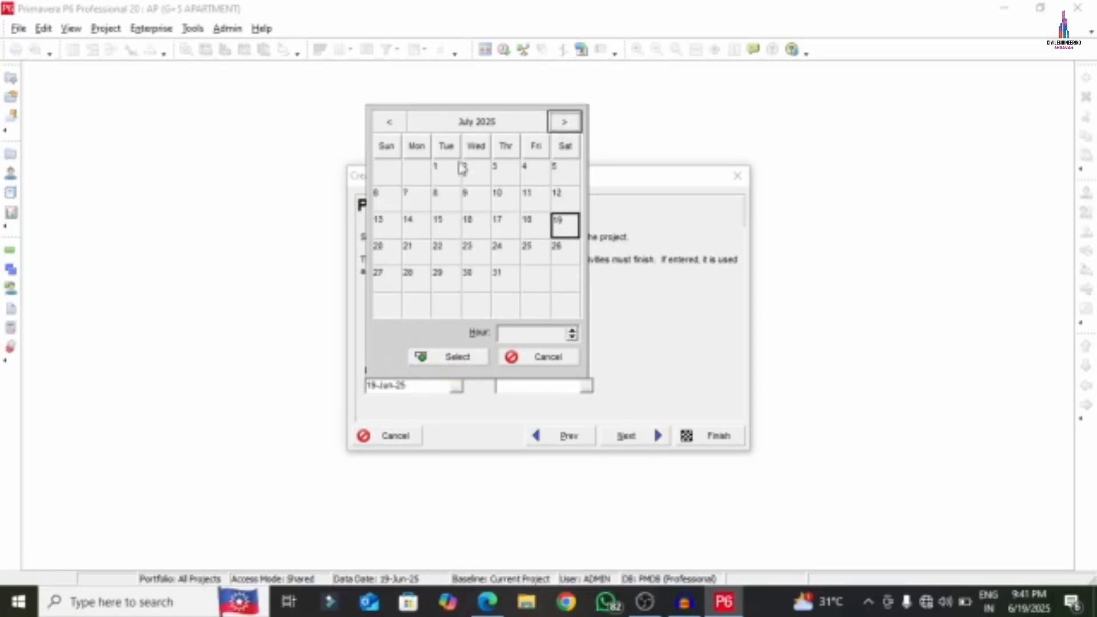
left_click(441, 171)
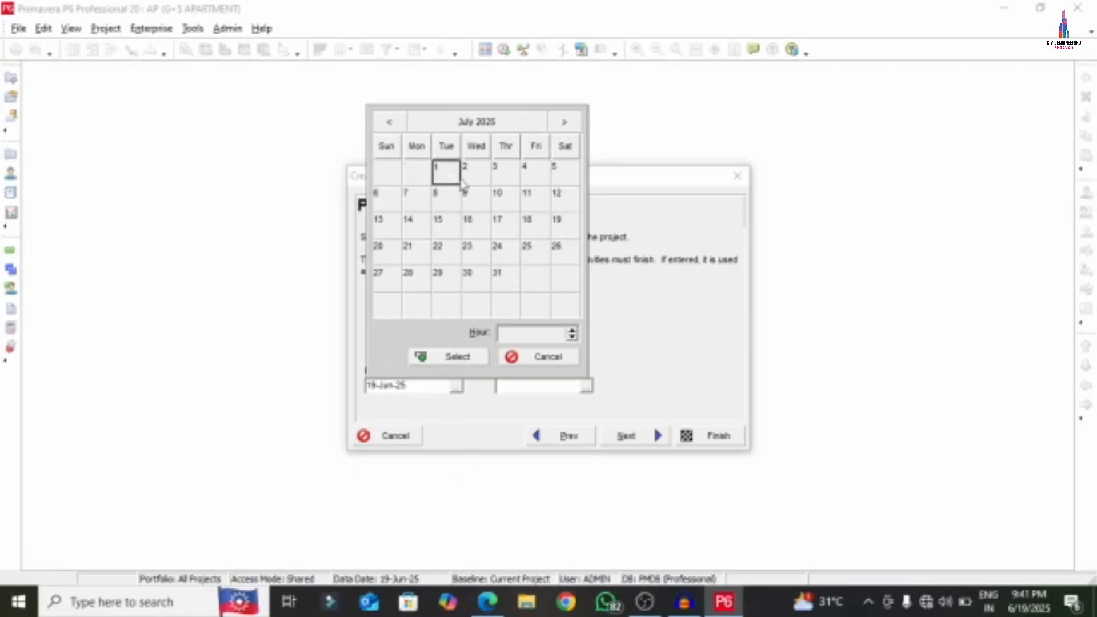
left_click(478, 172)
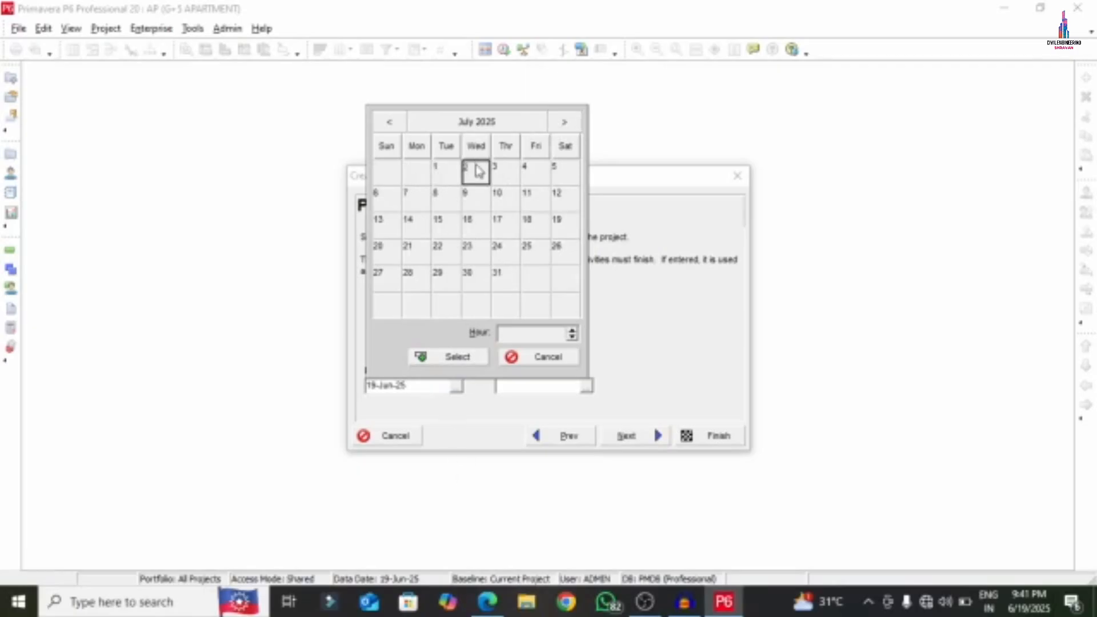
left_click(447, 360)
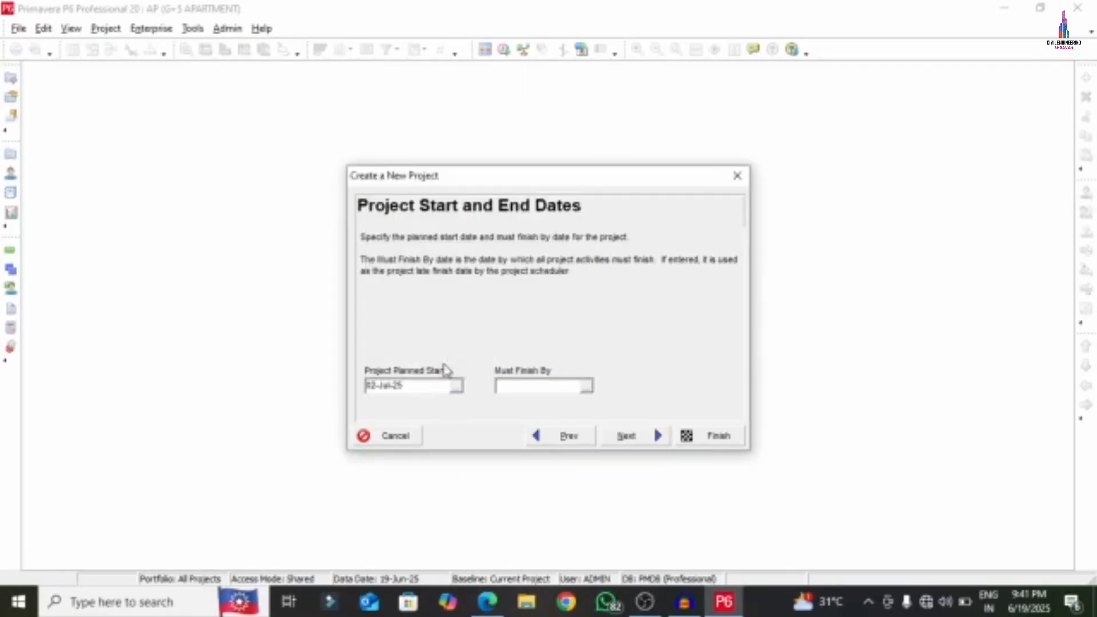
- Keep the default manager, choose the Price / Unit4 rate type, and finish creating the project
left_click(622, 440)
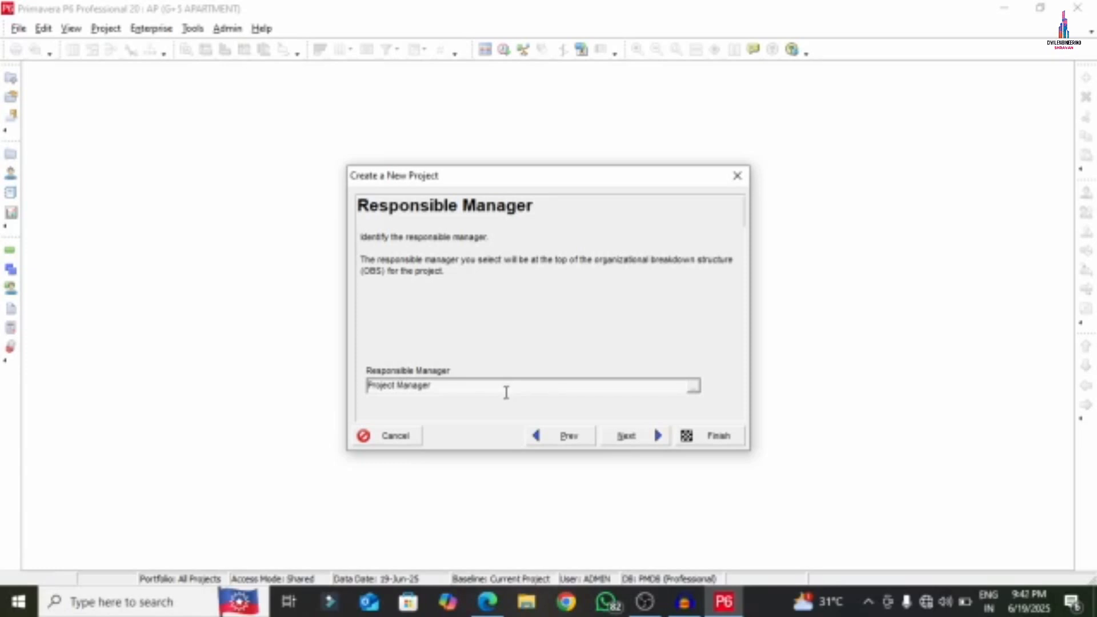
left_click(625, 436)
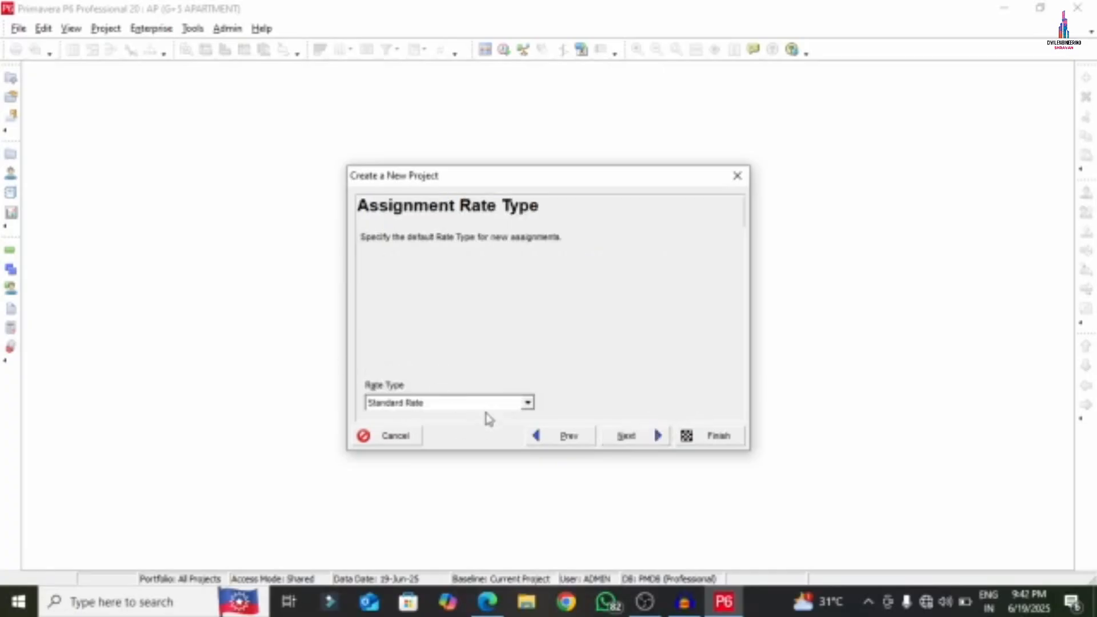
left_click(516, 405)
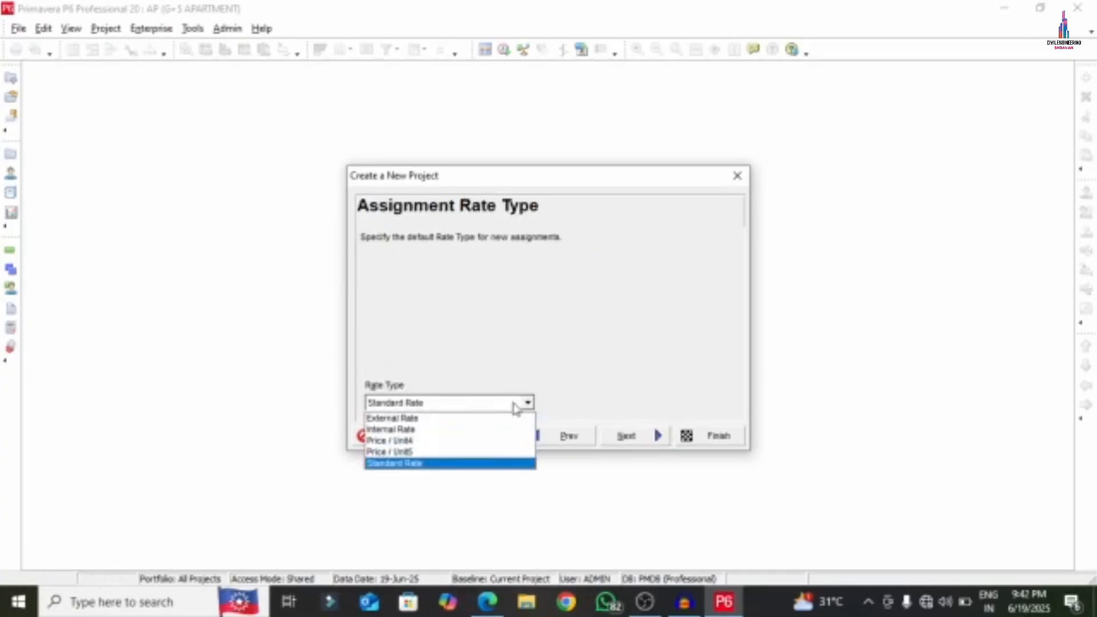
left_click(423, 445)
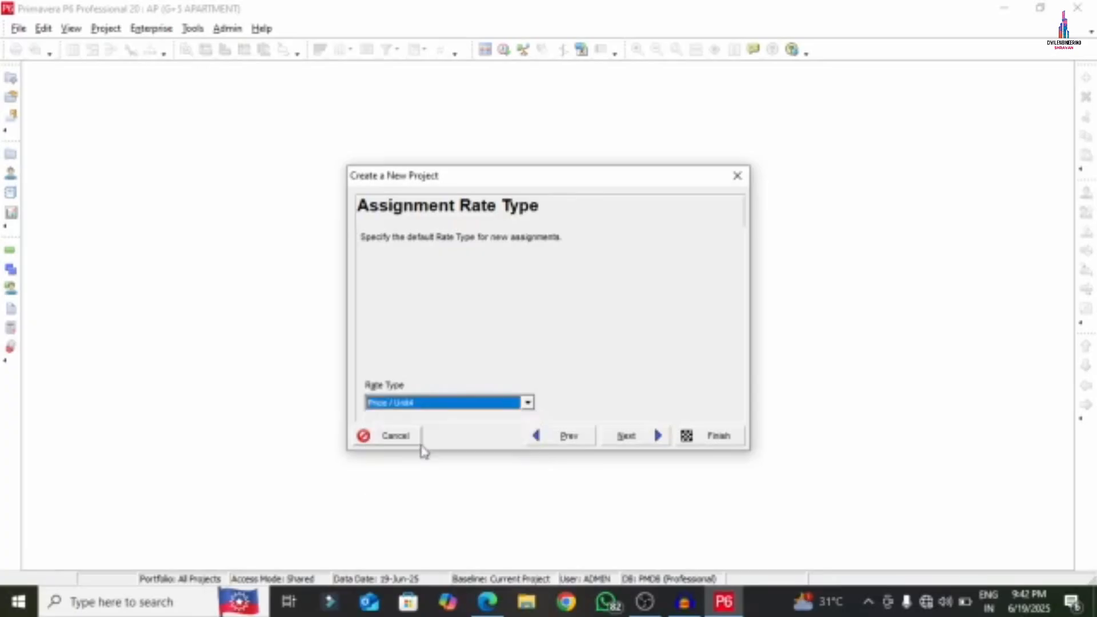
left_click(625, 439)
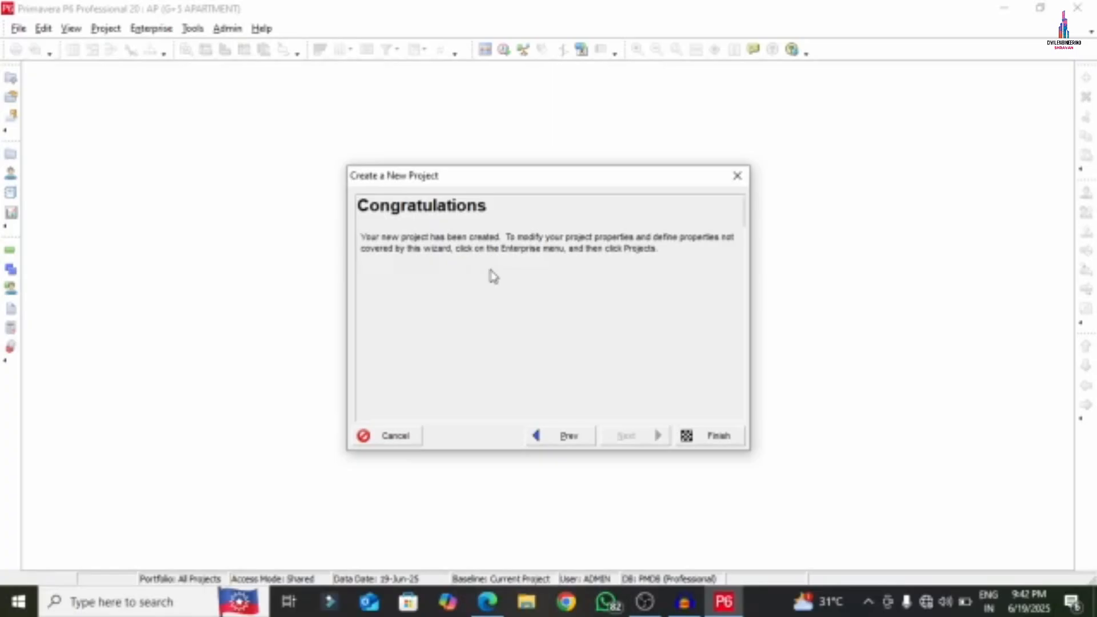
left_click(714, 437)
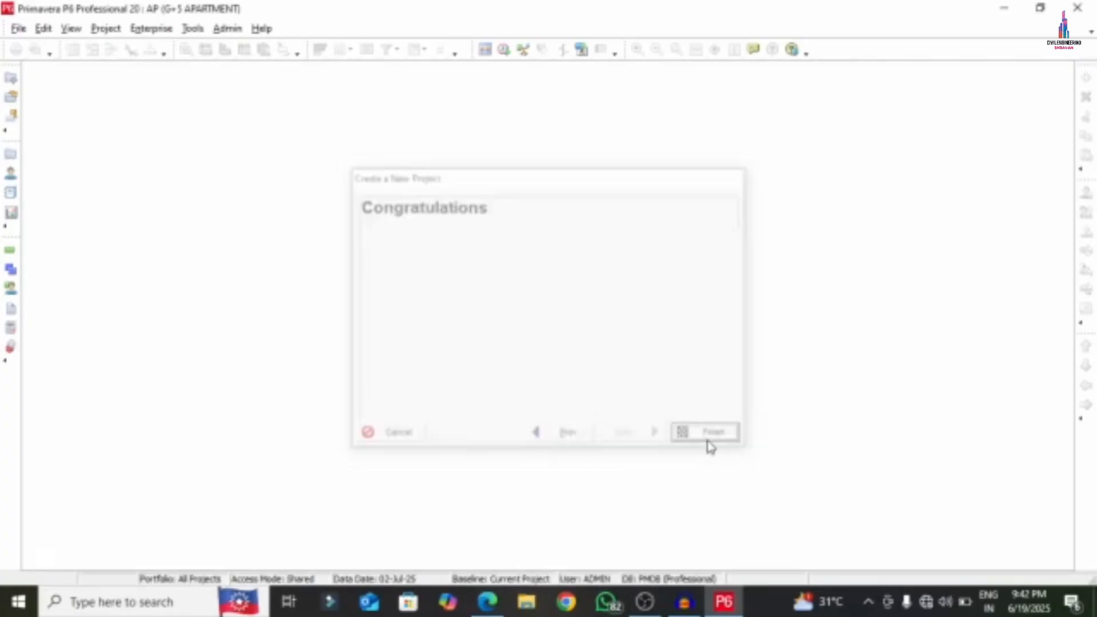
left_click(487, 601)
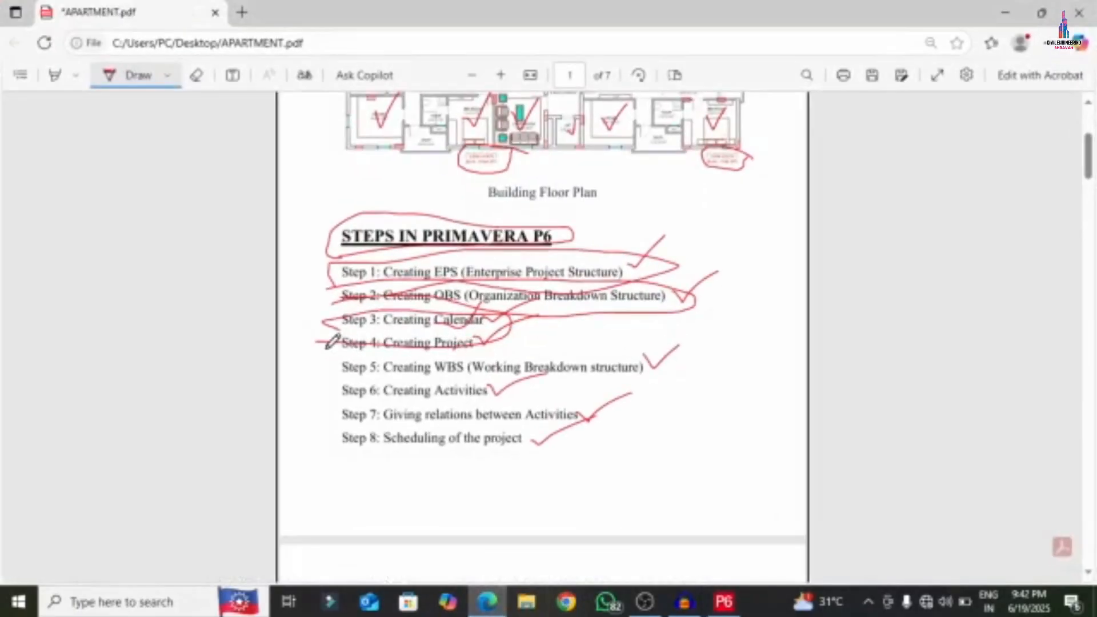
- Tick off Step 4 and Step 5 in the APARTMENT.pdf checklist
mouse_move(332, 345)
left_mouse_down()
mouse_move(474, 354)
mouse_move(680, 327)
mouse_move(669, 236)
mouse_move(321, 251)
mouse_move(353, 348)
left_mouse_up()
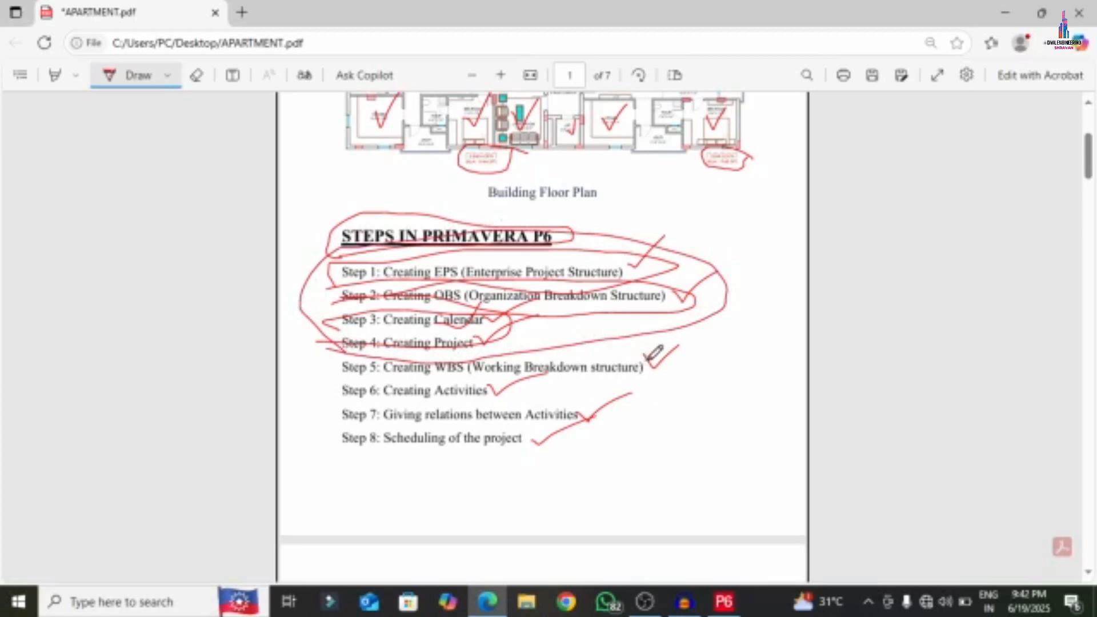
left_click_drag(644, 354, 741, 320)
mouse_move(657, 360)
left_mouse_down()
mouse_move(677, 368)
mouse_move(776, 304)
left_mouse_up()
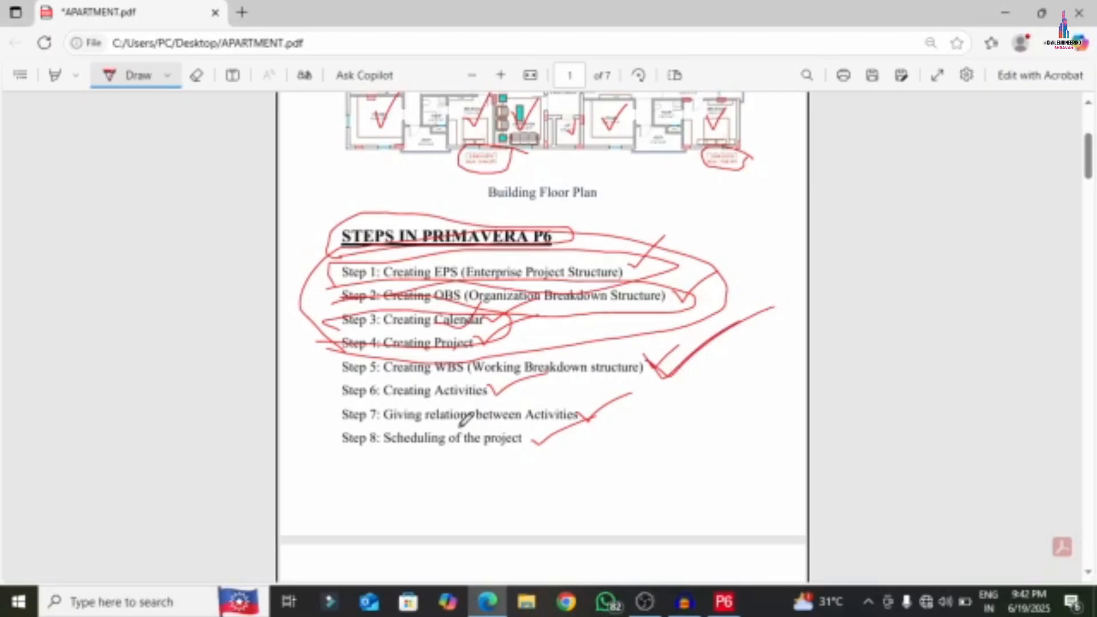
- Mark up the WBS list in the PDF, then turn off the drawing pen
scroll(465, 415, "down", 15)
scroll(386, 353, "down", 8)
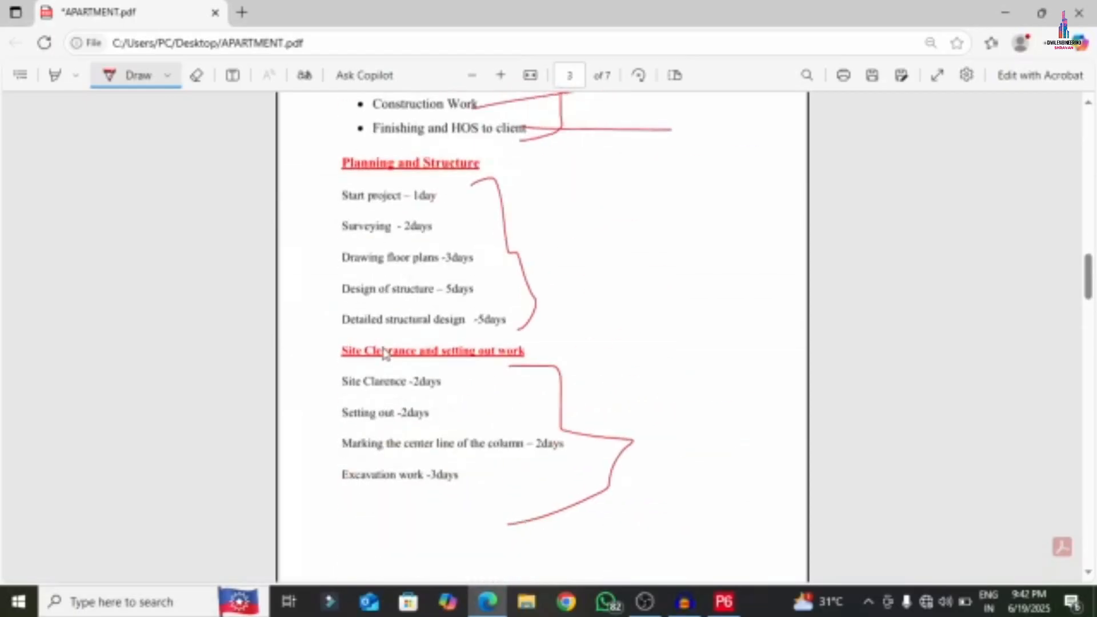
scroll(392, 338, "up", 6)
mouse_move(472, 250)
left_mouse_down()
mouse_move(394, 262)
mouse_move(335, 348)
mouse_move(549, 385)
mouse_move(468, 249)
mouse_move(417, 257)
left_mouse_up()
scroll(431, 316, "up", 7)
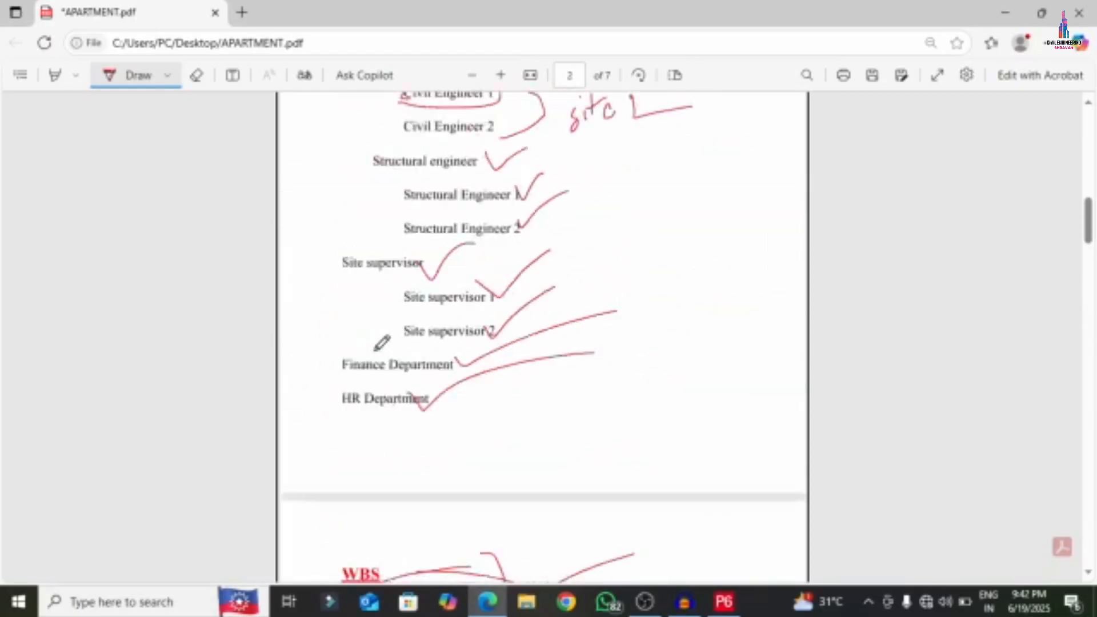
scroll(423, 320, "down", 5)
scroll(434, 383, "up", 3)
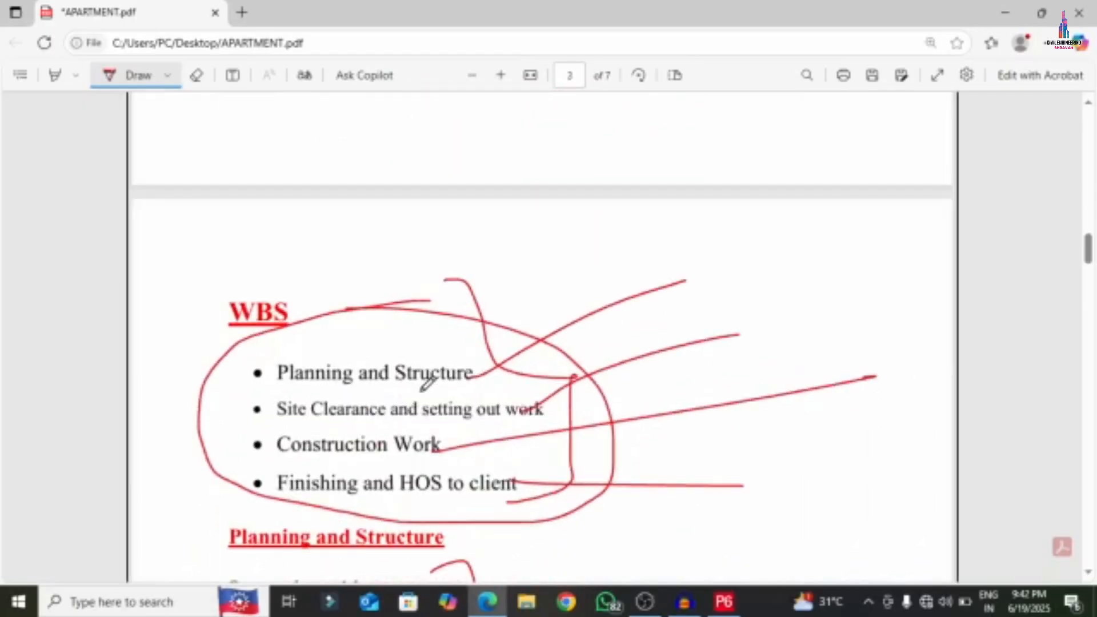
scroll(551, 355, "down", 3)
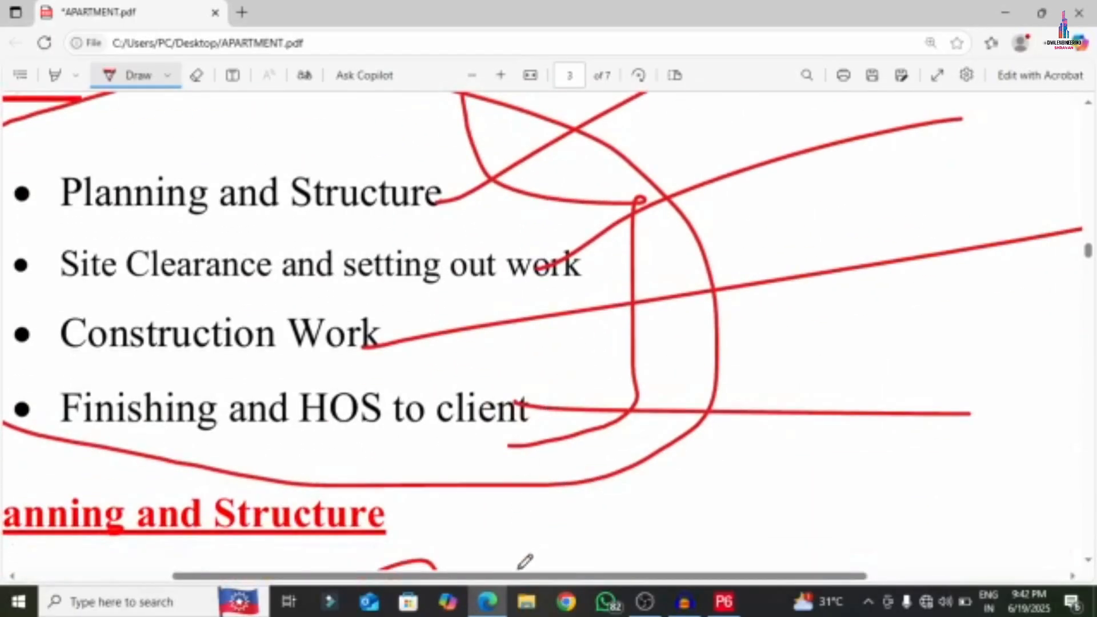
left_click_drag(521, 576, 430, 575)
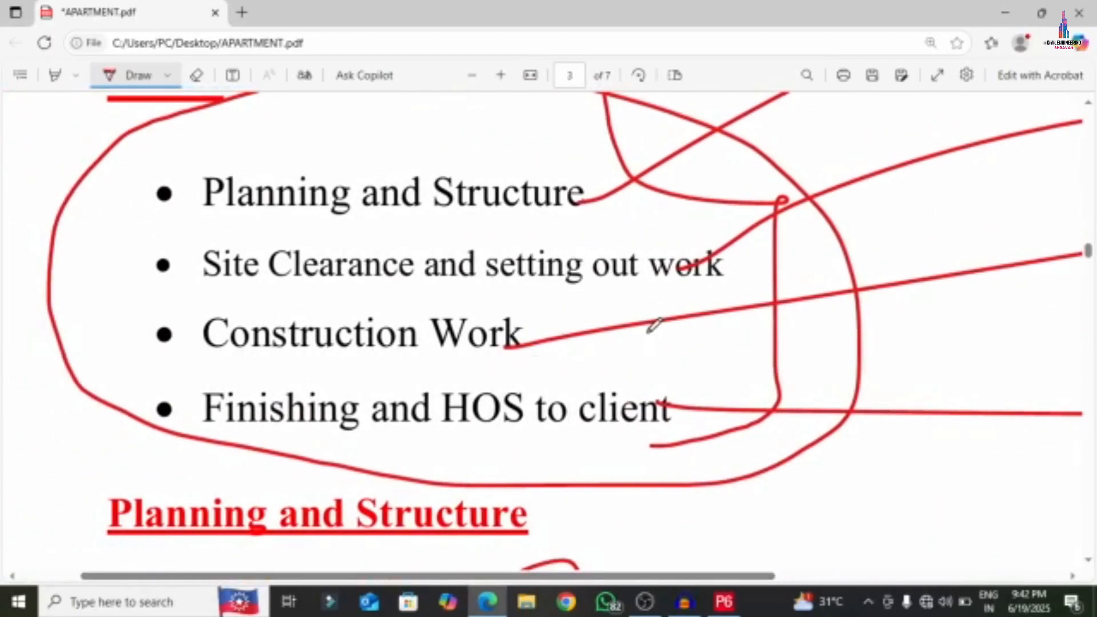
key("Escape")
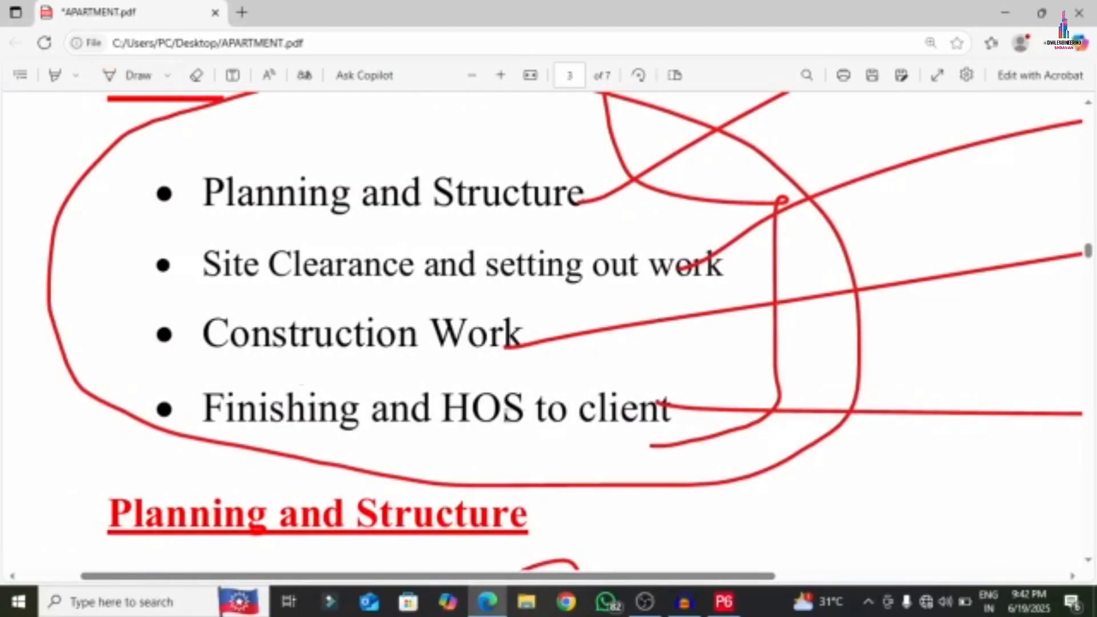
left_click(724, 602)
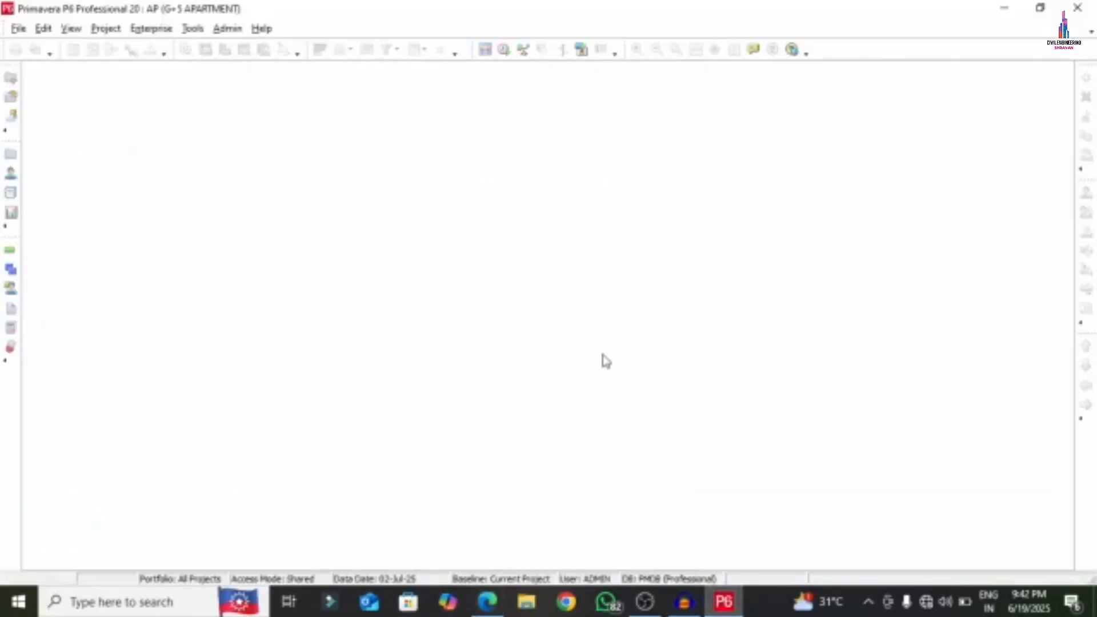
- Show the WBS window with the AP / G+5 APARTMENT root node
left_click(105, 28)
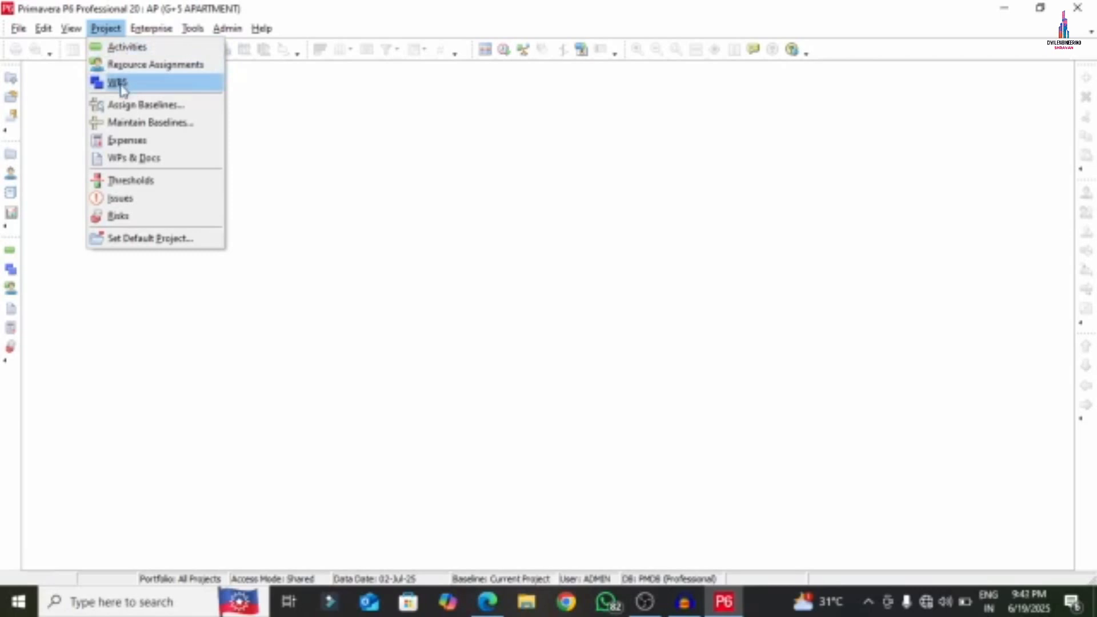
left_click(82, 340)
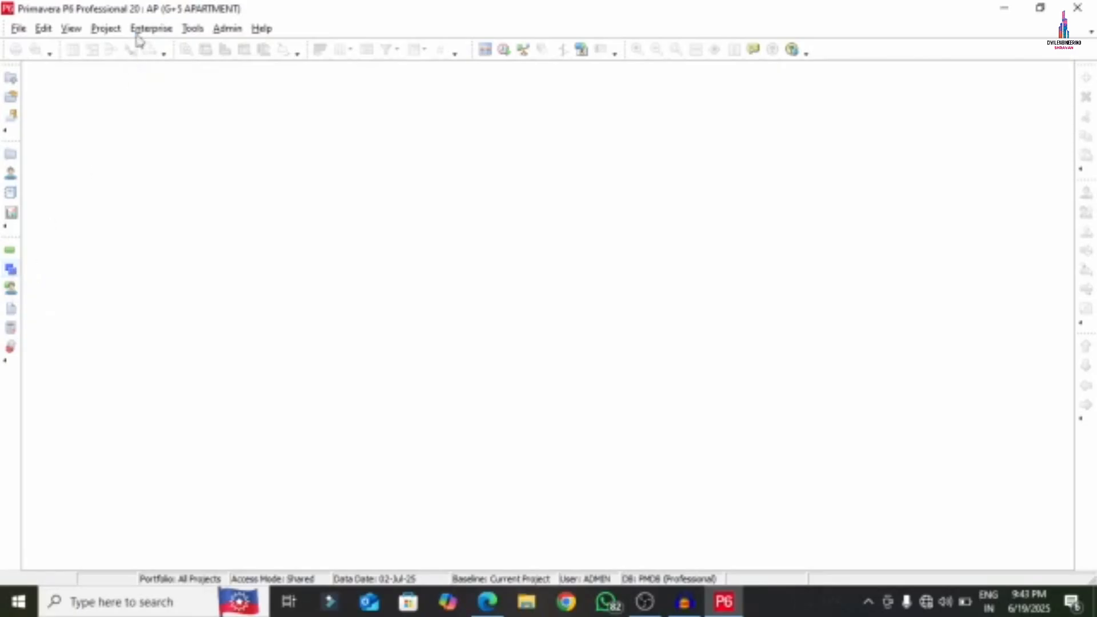
left_click(114, 33)
left_click(118, 83)
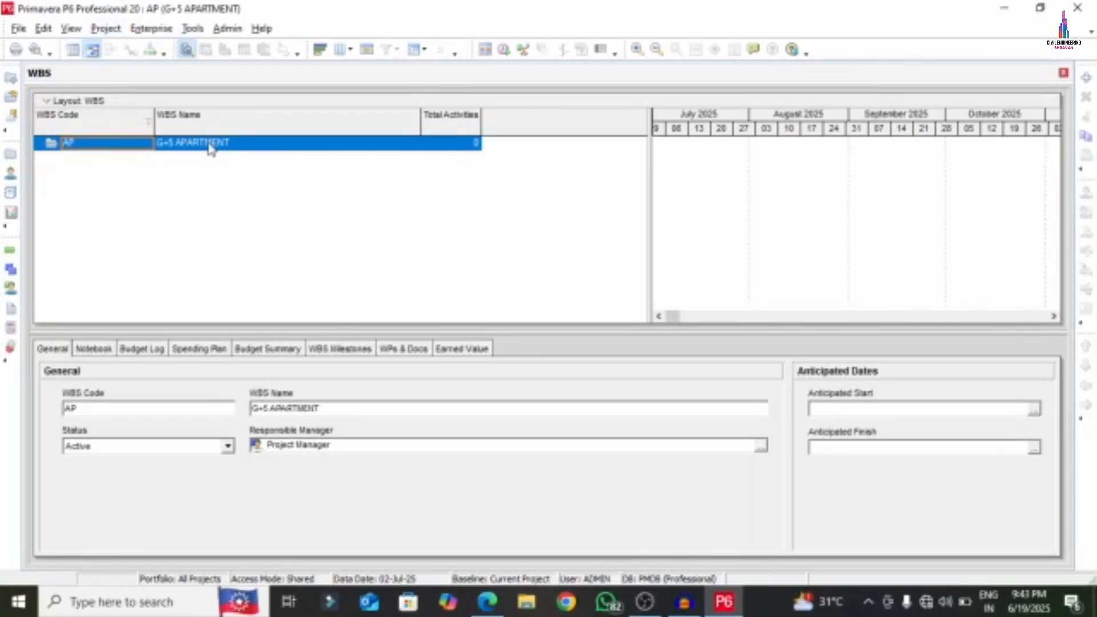
- Add a new WBS element under AP and copy 'Planning and Structure' from the PDF
left_click(487, 601)
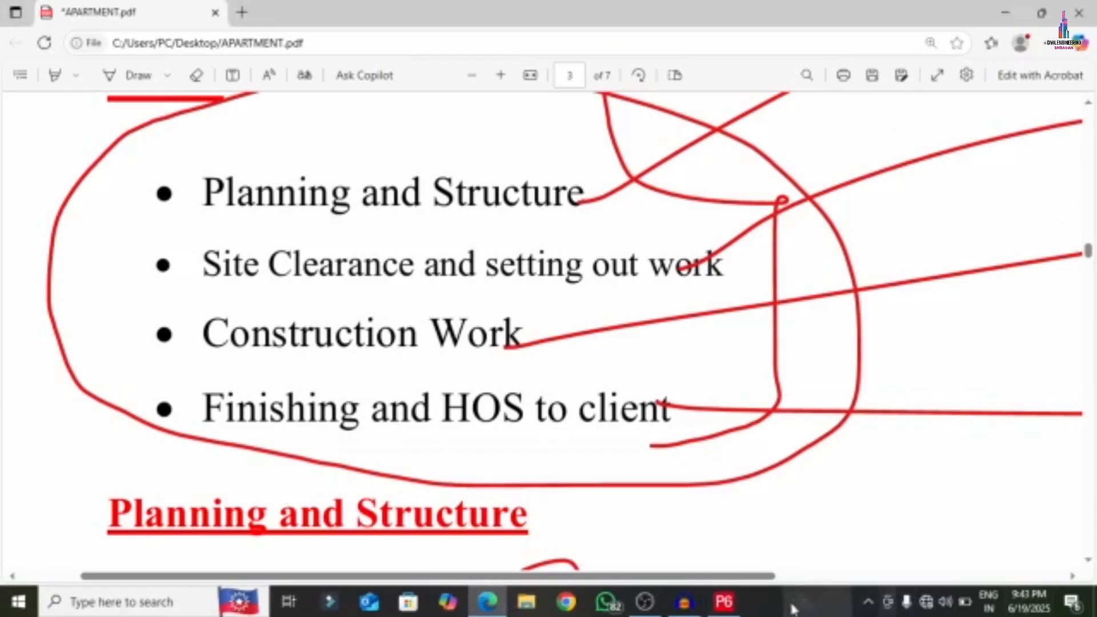
left_click(728, 604)
right_click(219, 146)
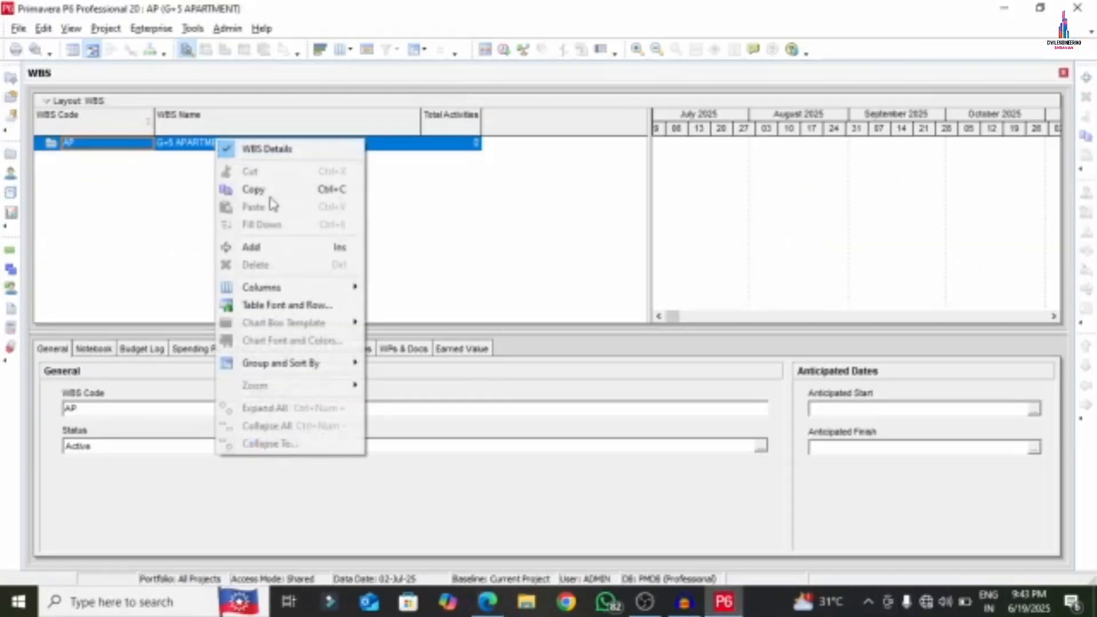
left_click(276, 247)
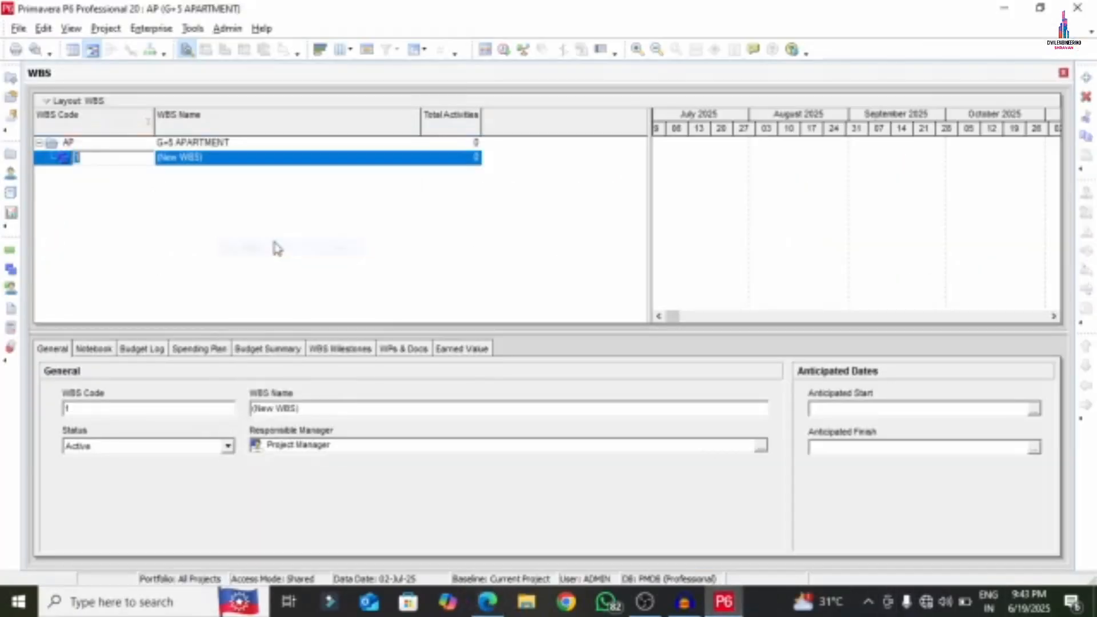
right_click(223, 159)
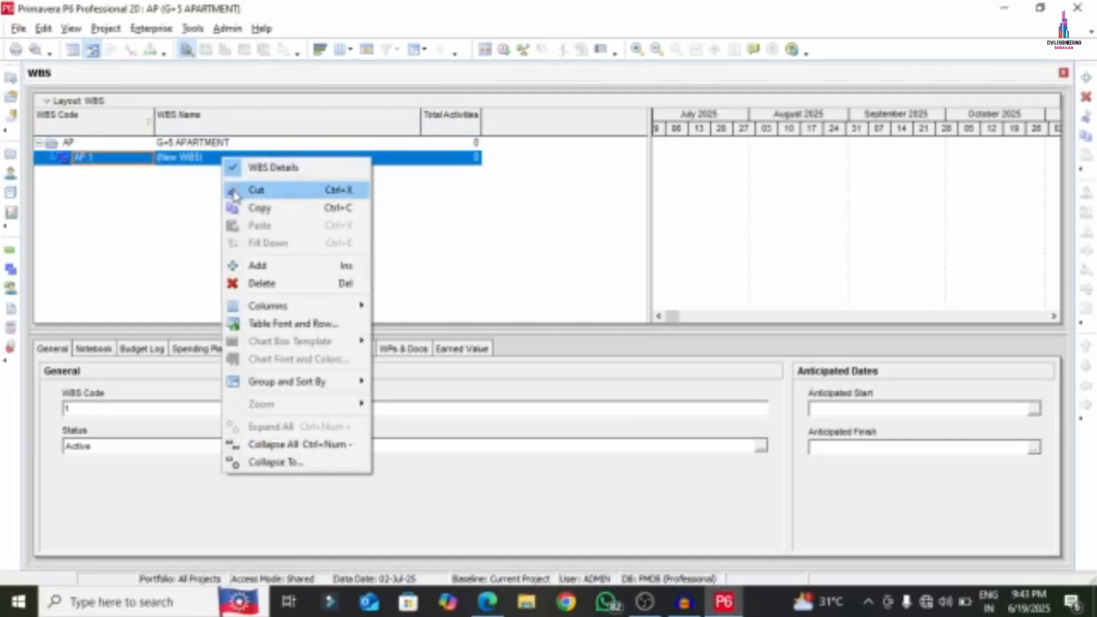
left_click(501, 604)
left_click_drag(206, 190, 584, 194)
right_click(466, 200)
left_click(499, 261)
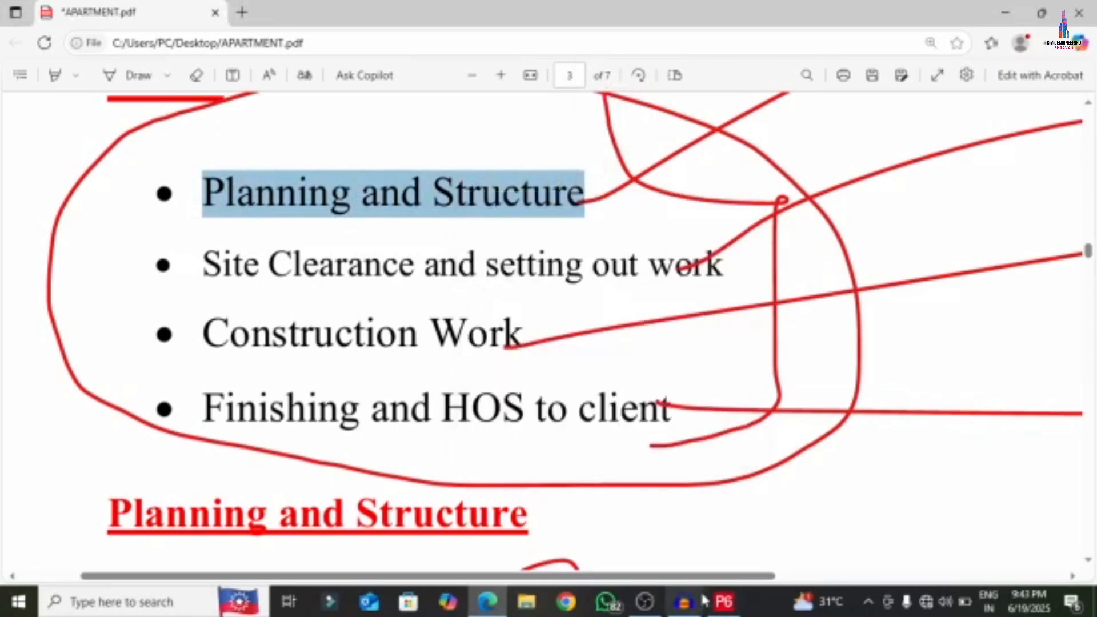
- Name the new WBS element 'Planning and Structure'
left_click(725, 602)
left_click(106, 160)
right_click(105, 158)
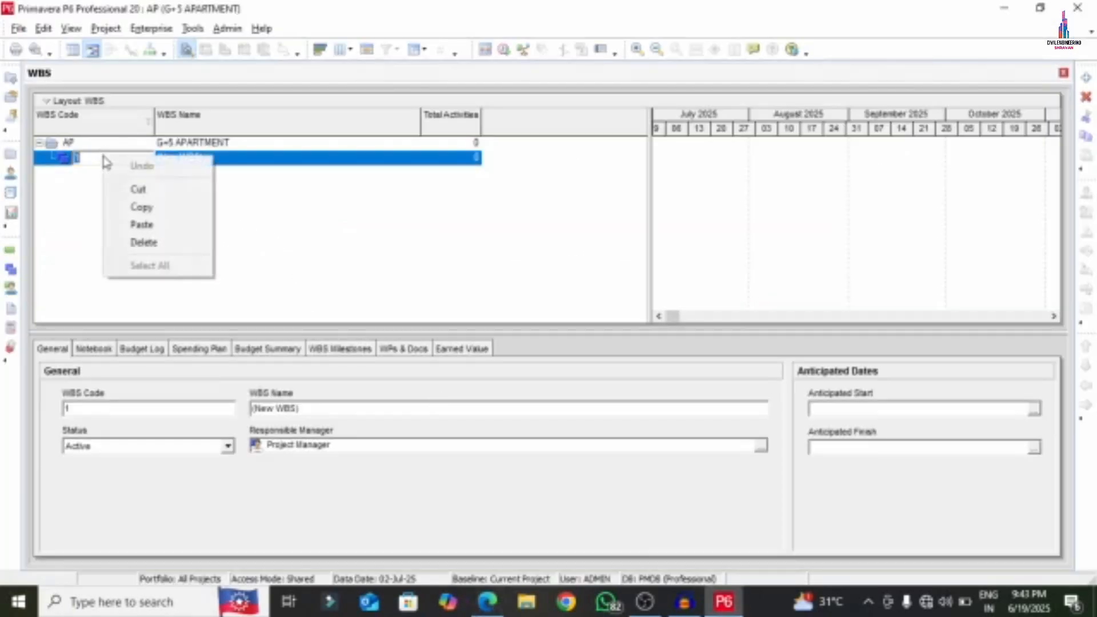
left_click(144, 229)
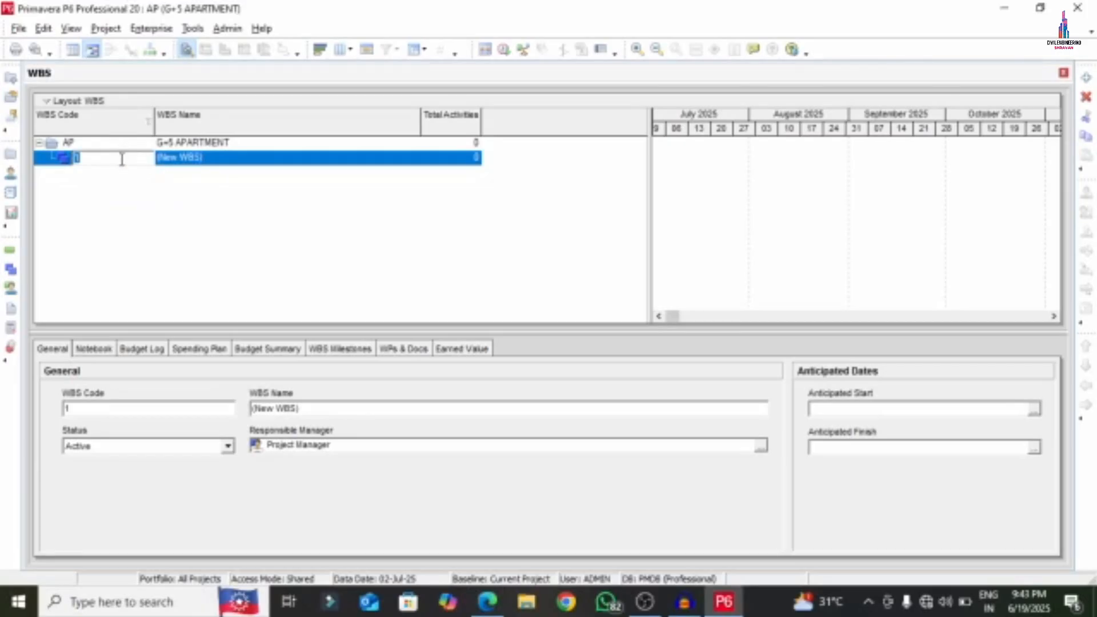
left_click(215, 165)
right_click(221, 160)
left_click(261, 226)
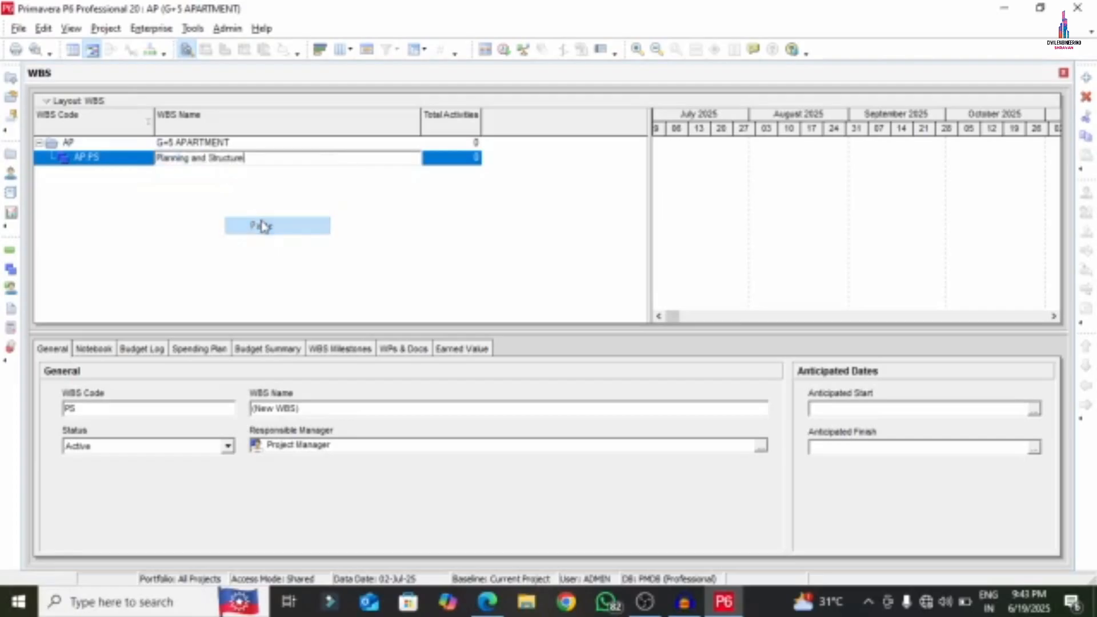
left_click(225, 242)
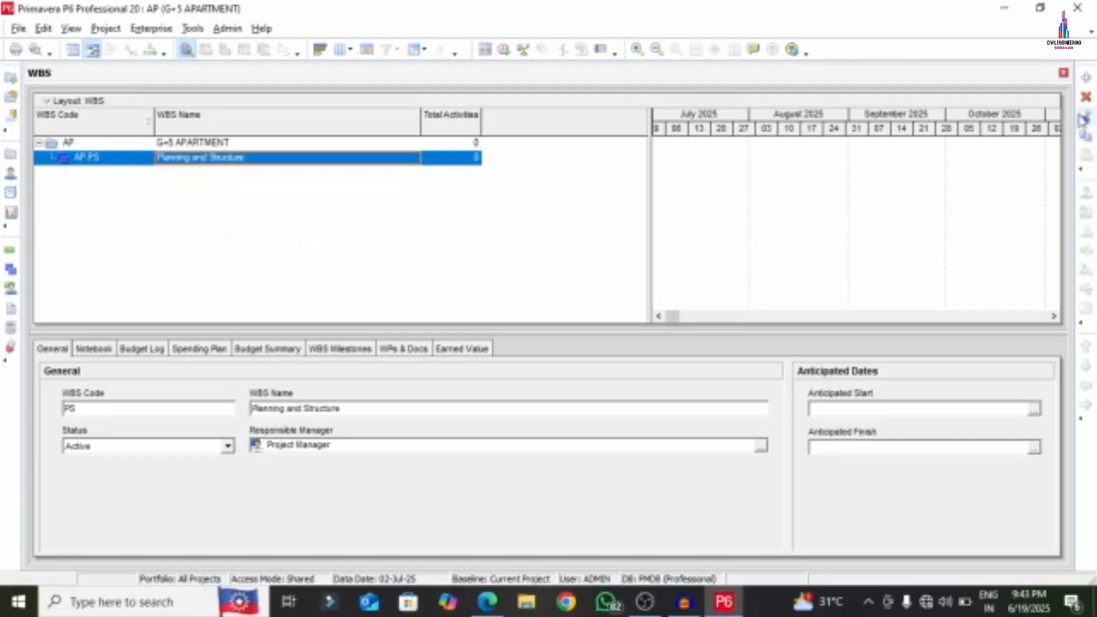
- Add a WBS element coded SC and SO, named 'Site Clearance and setting out work'
left_click(1086, 77)
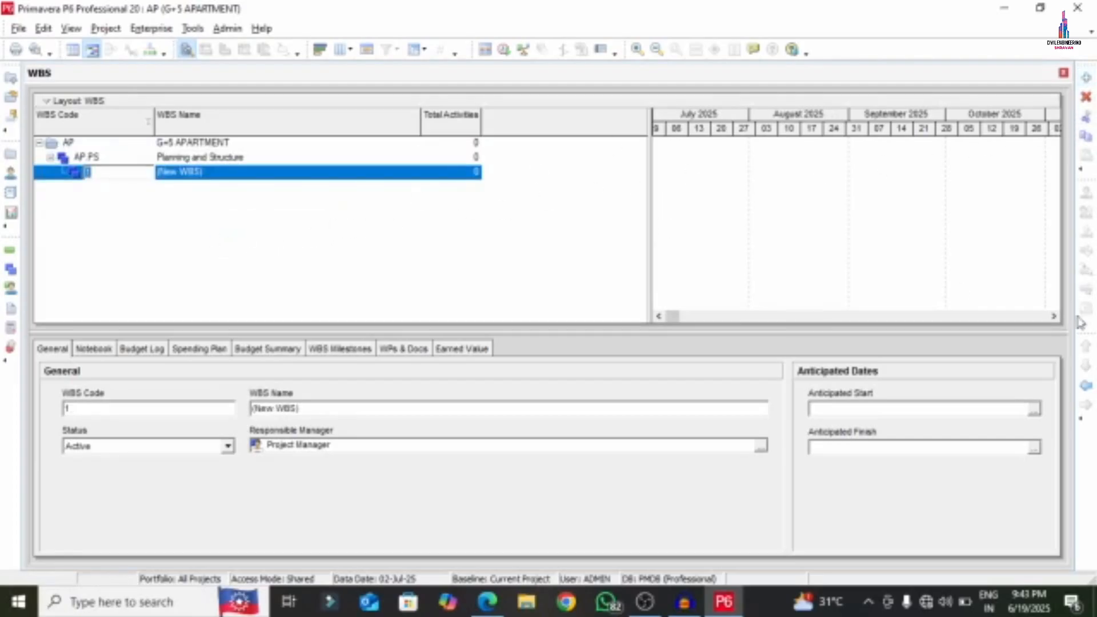
key("Return")
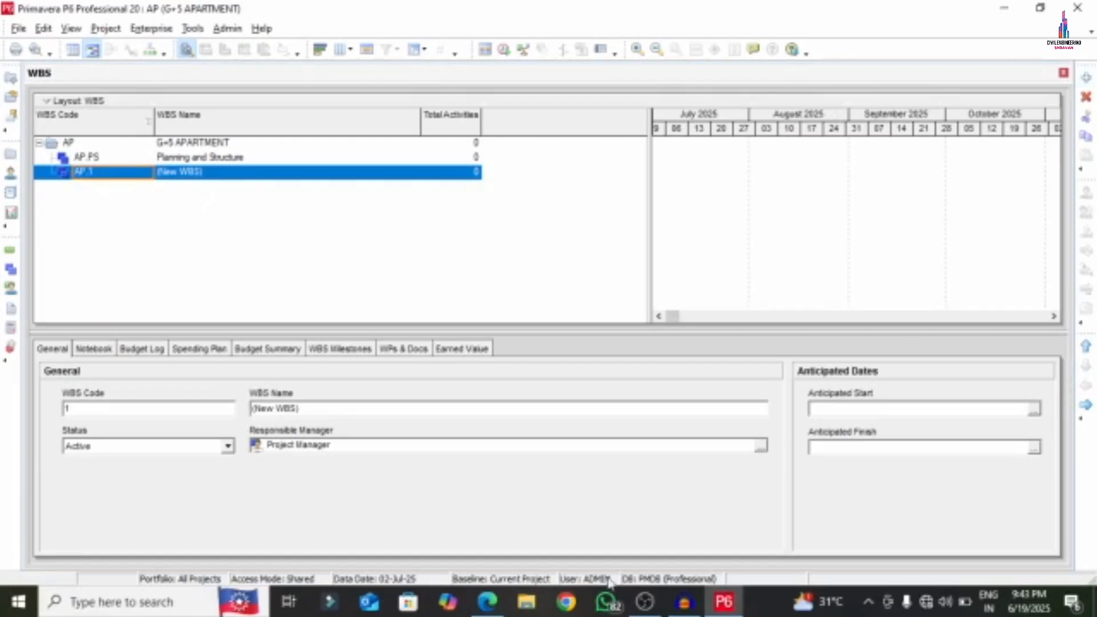
left_click(489, 607)
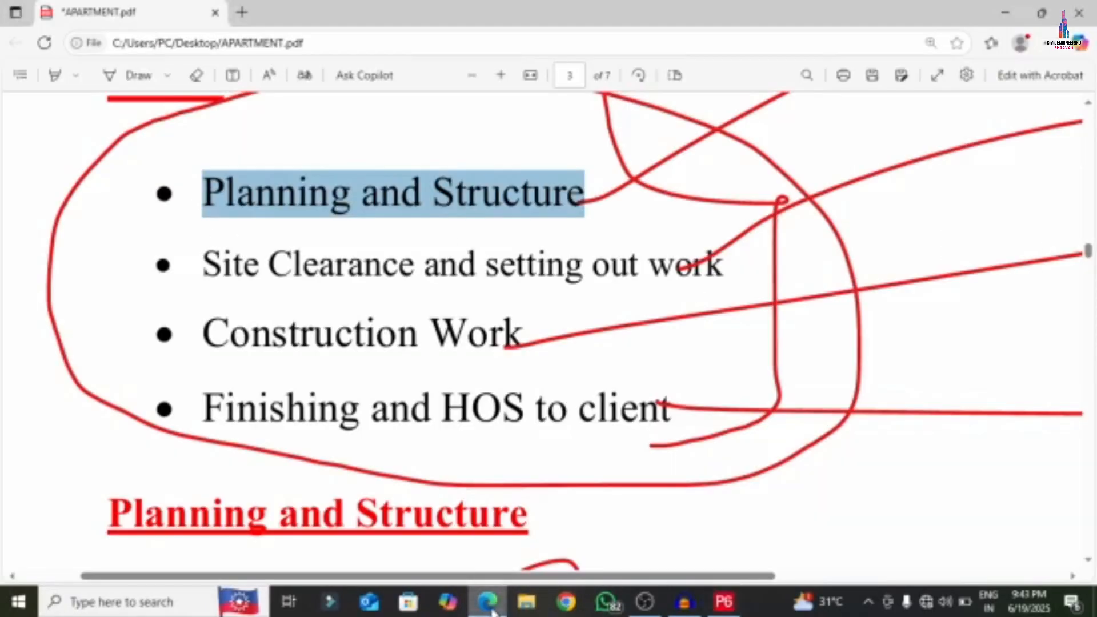
left_click(489, 607)
left_click(113, 174)
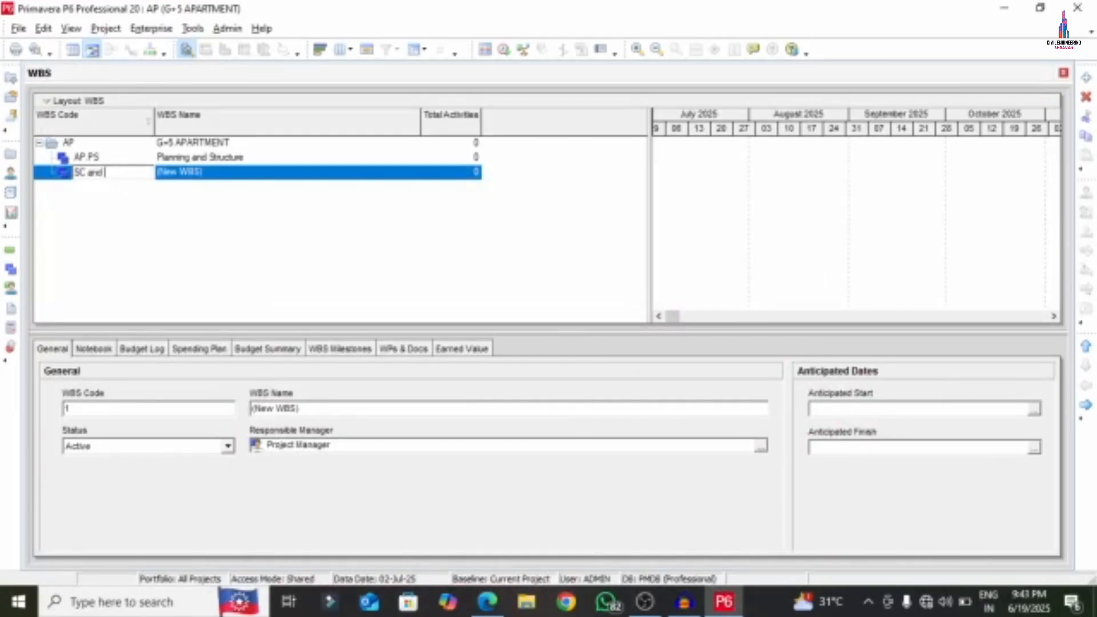
type("SC and SO")
left_click(232, 174)
left_click(487, 601)
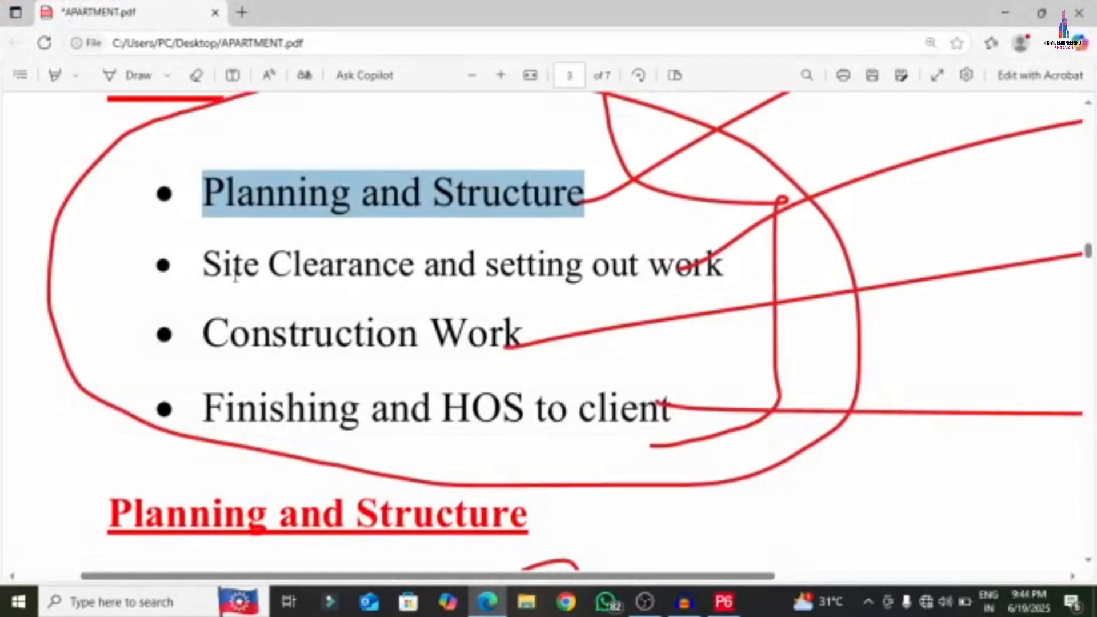
left_click_drag(204, 267, 737, 264)
right_click(573, 261)
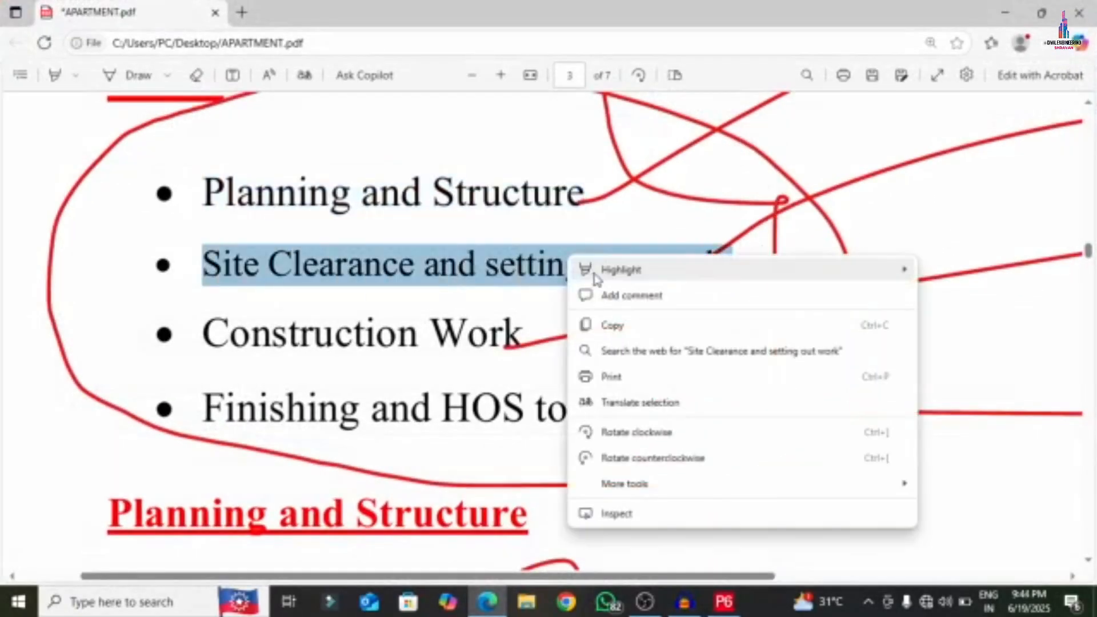
left_click(598, 325)
left_click(724, 601)
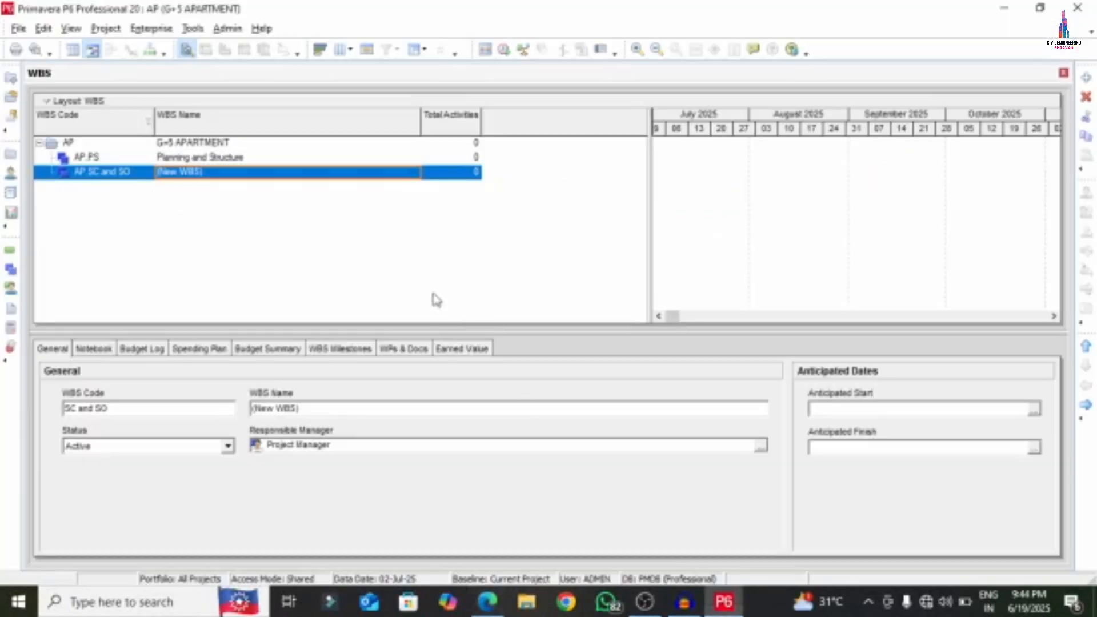
right_click(301, 177)
left_click(335, 242)
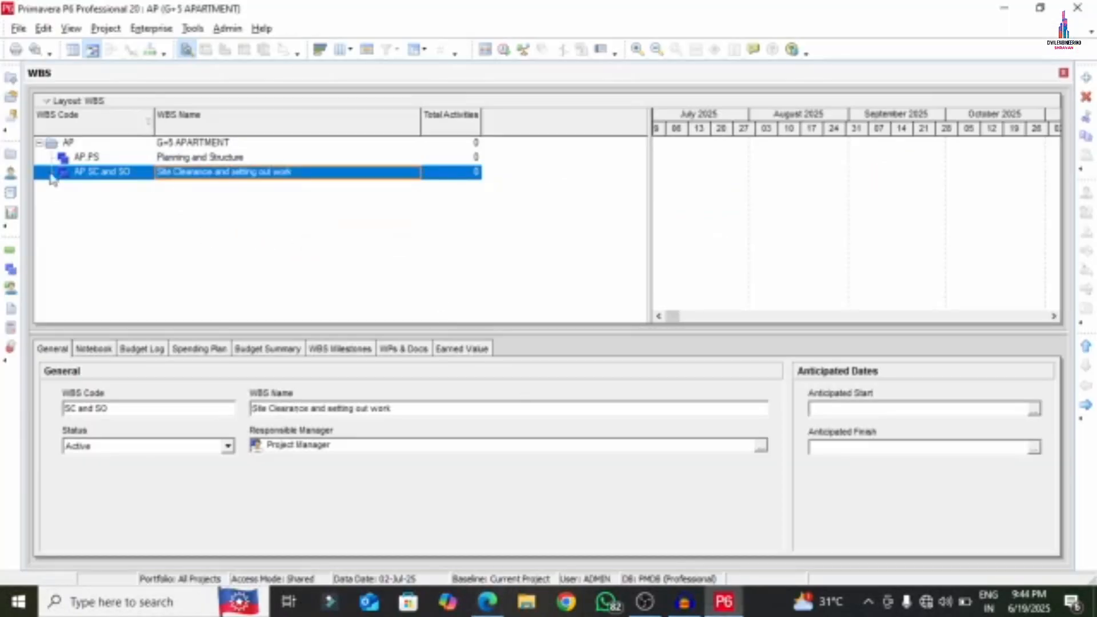
- Add a WBS element under AP coded CW, named 'Construction Work'
left_click(1086, 78)
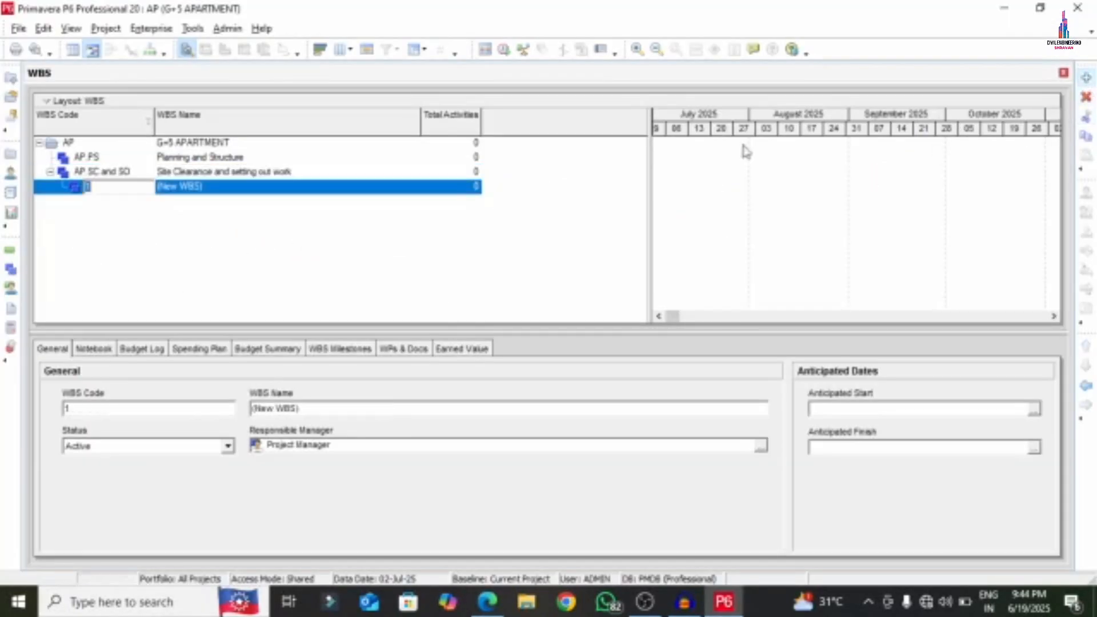
left_click(1086, 386)
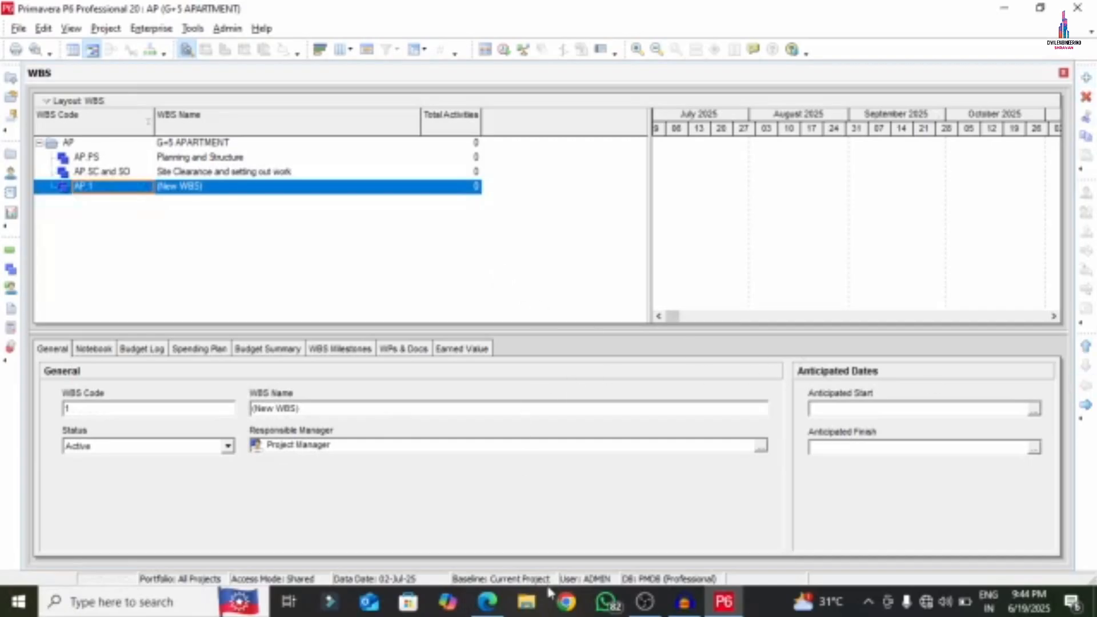
left_click(487, 602)
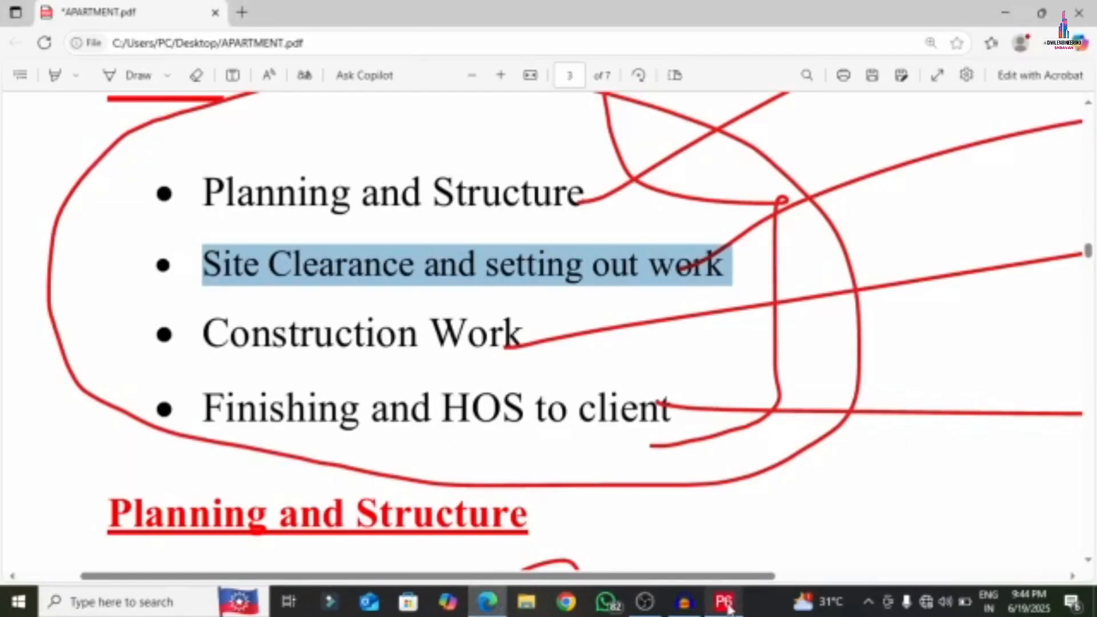
left_click(725, 602)
left_click(127, 187)
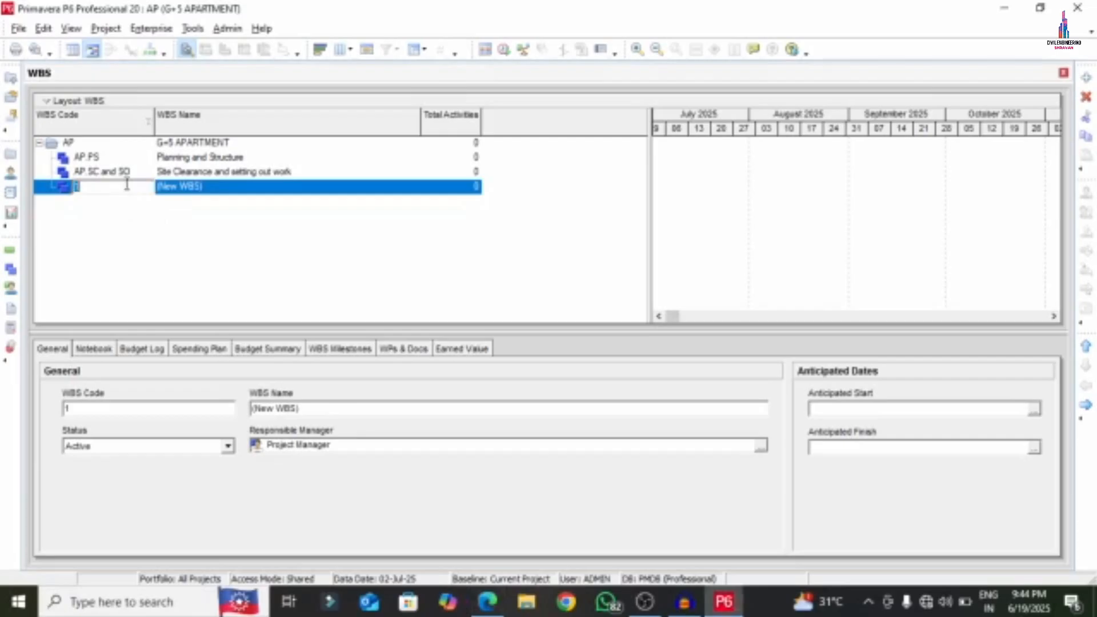
type("CW")
left_click(488, 601)
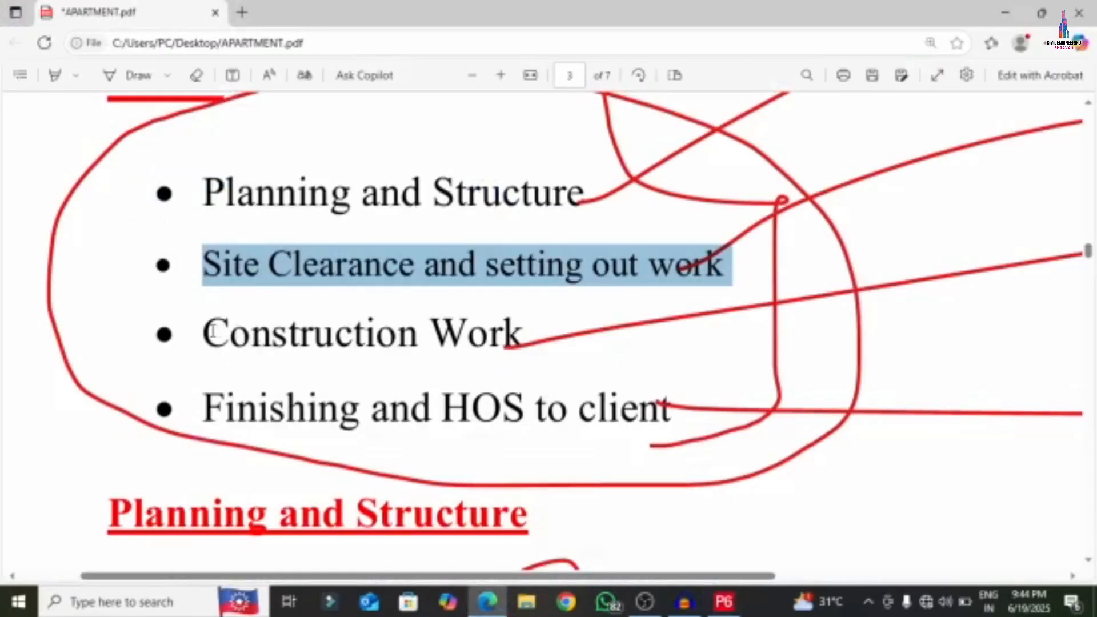
left_click_drag(212, 332, 521, 334)
right_click(515, 336)
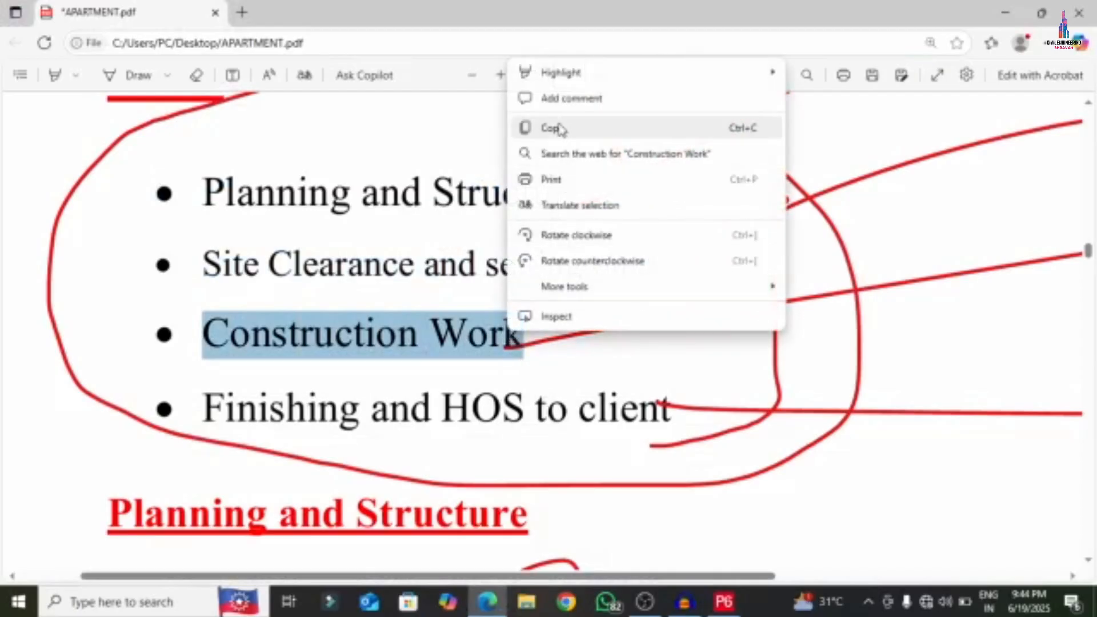
left_click(552, 128)
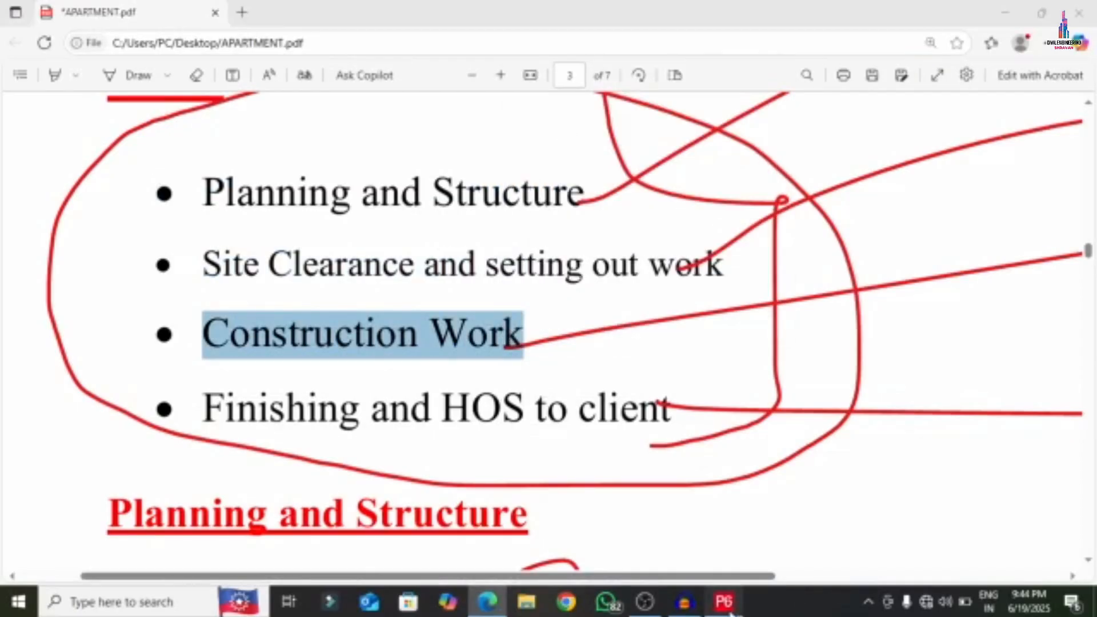
left_click(724, 601)
left_click(267, 189)
right_click(240, 189)
left_click(239, 189)
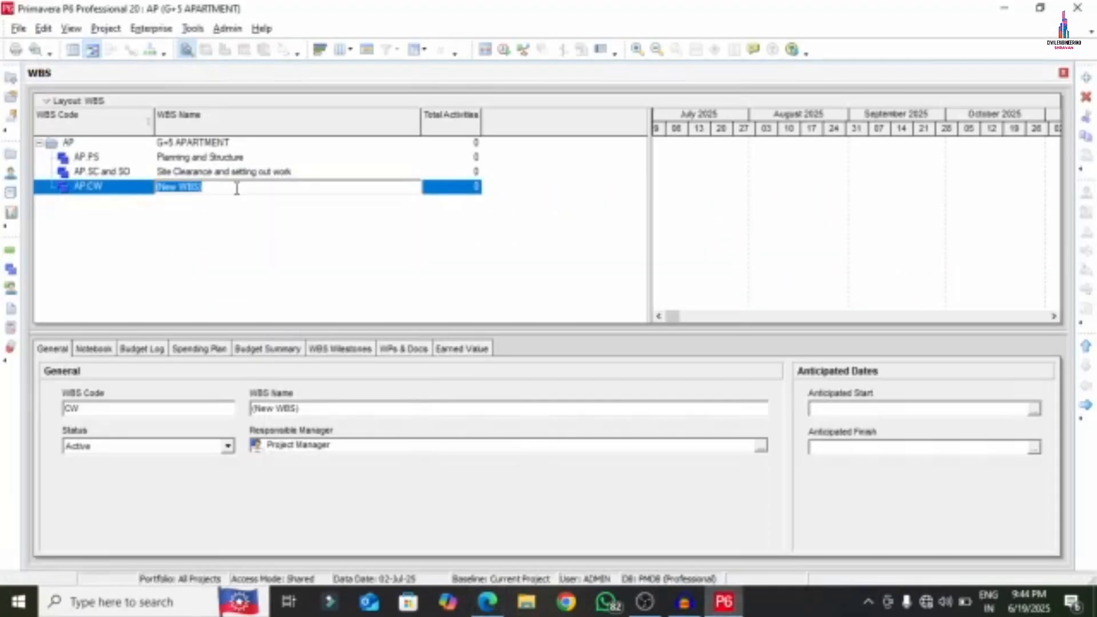
right_click(236, 191)
left_click(264, 258)
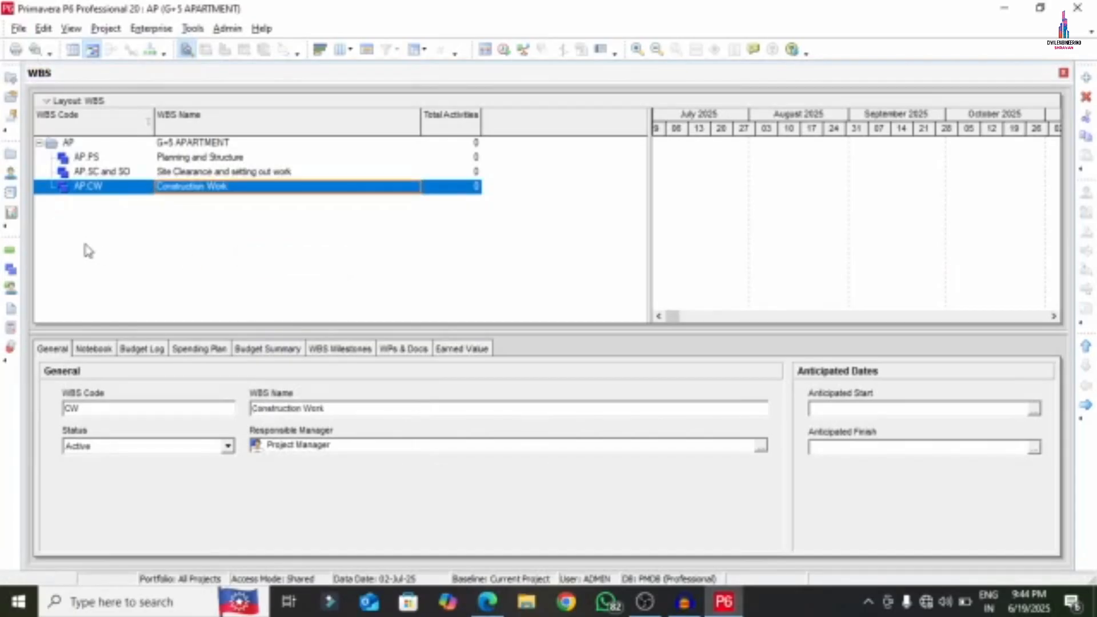
- Add a WBS element coded F and HOS, named 'Finishing and HOS to client'
right_click(104, 187)
left_click(141, 293)
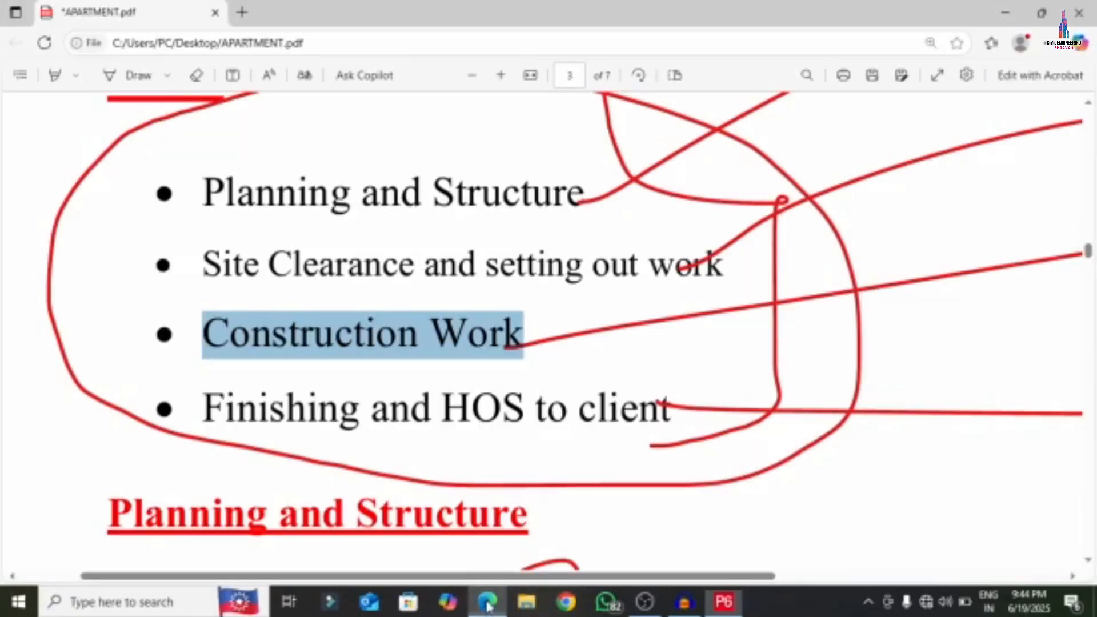
left_click(488, 601)
left_click_drag(203, 408, 671, 416)
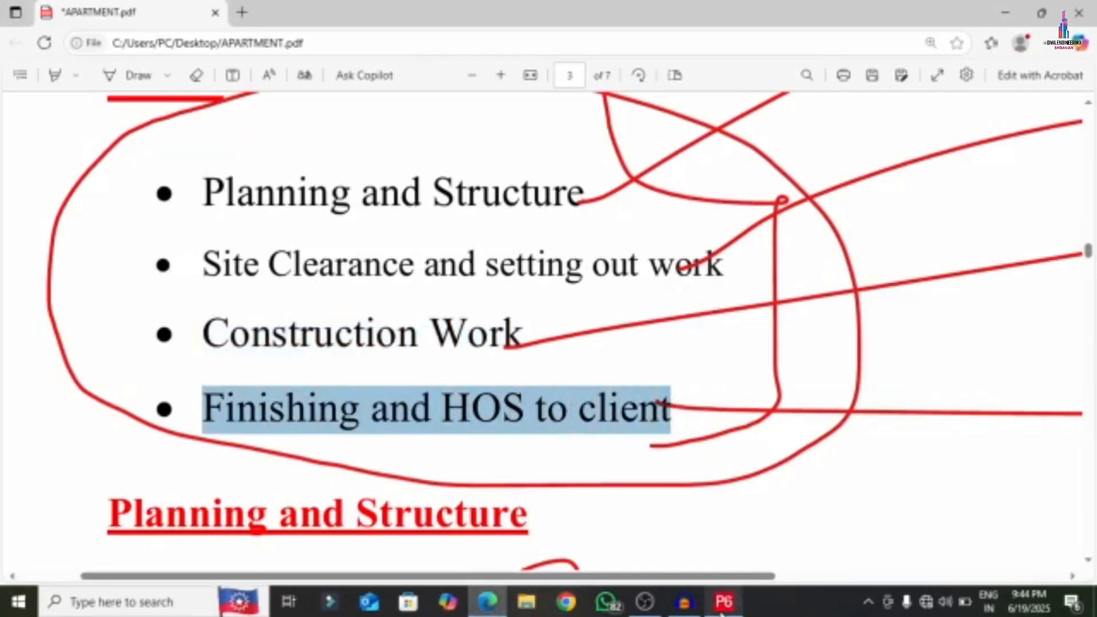
left_click(724, 602)
left_click(113, 203)
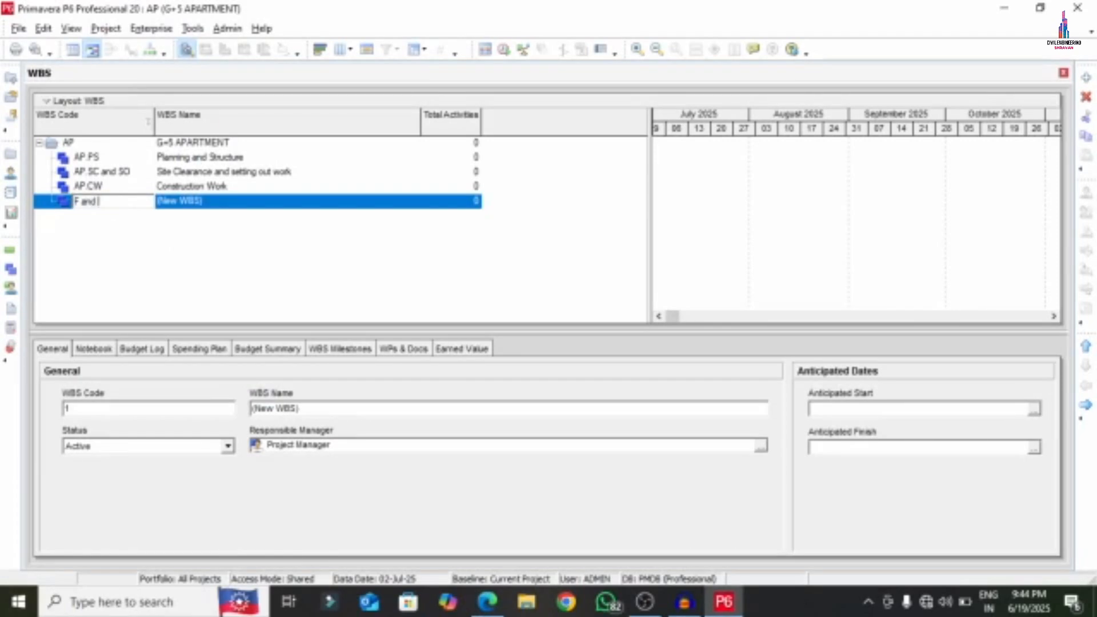
left_click(201, 207)
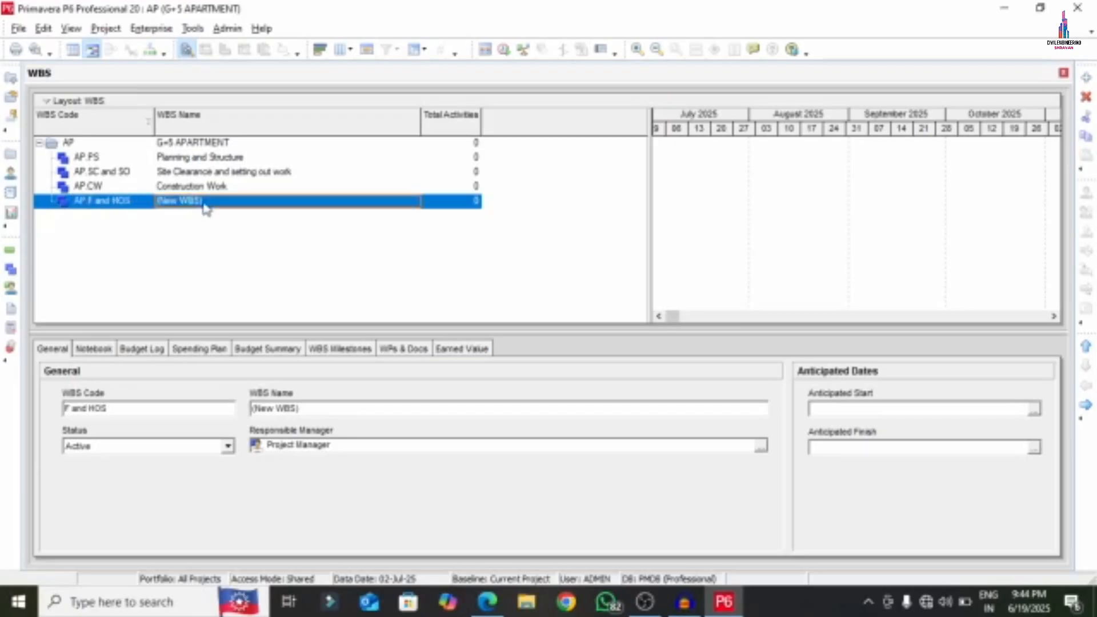
left_click(226, 200)
type("Finishing and HOS to client")
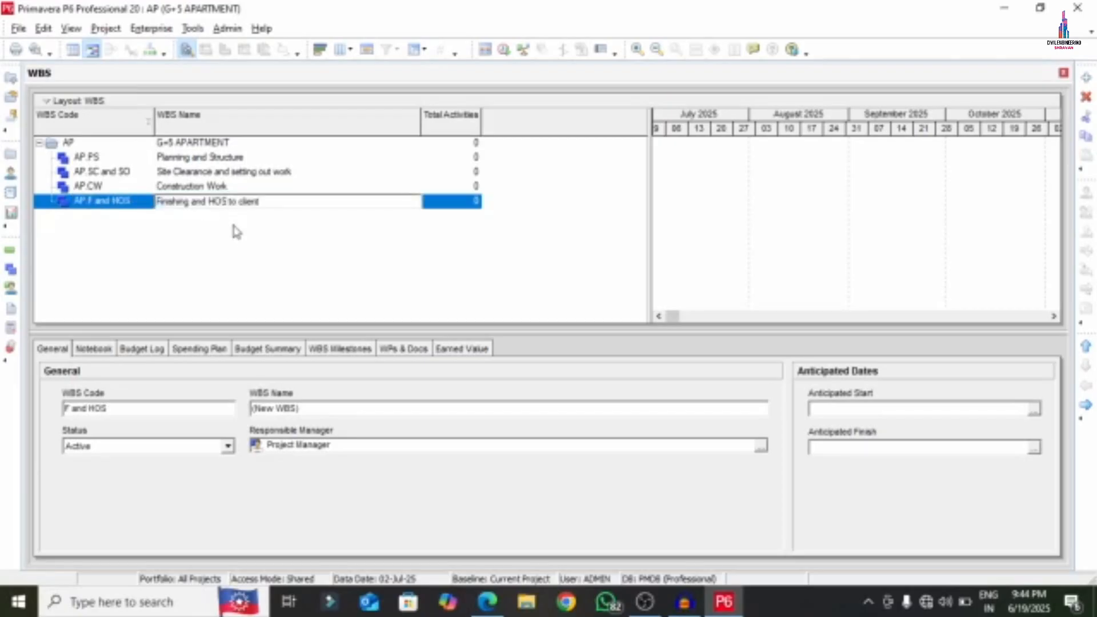
key("Return")
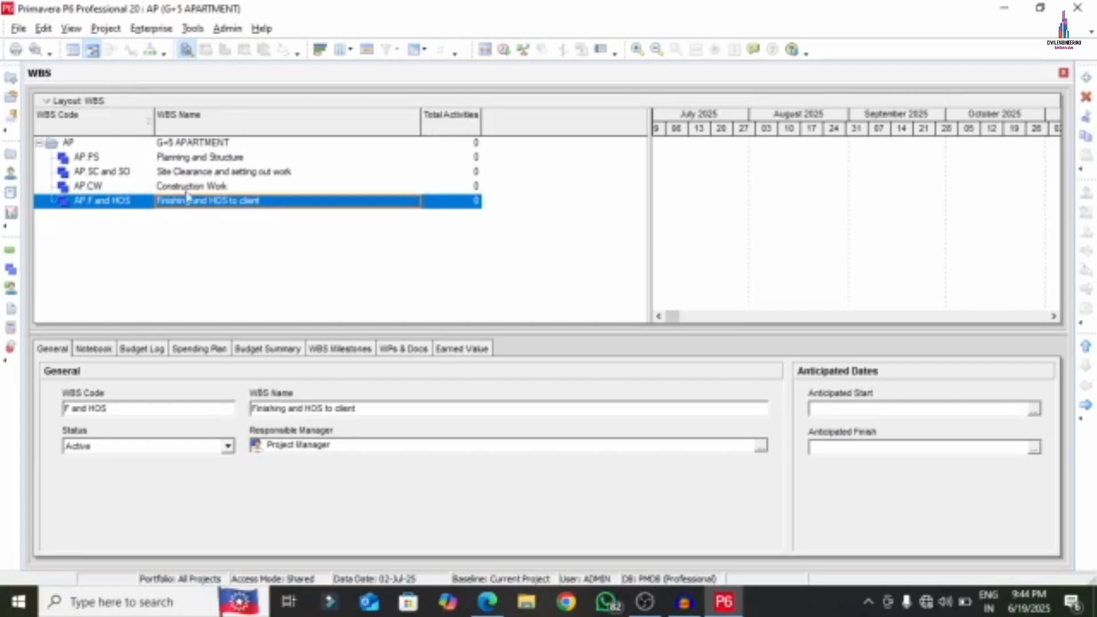
left_click(488, 601)
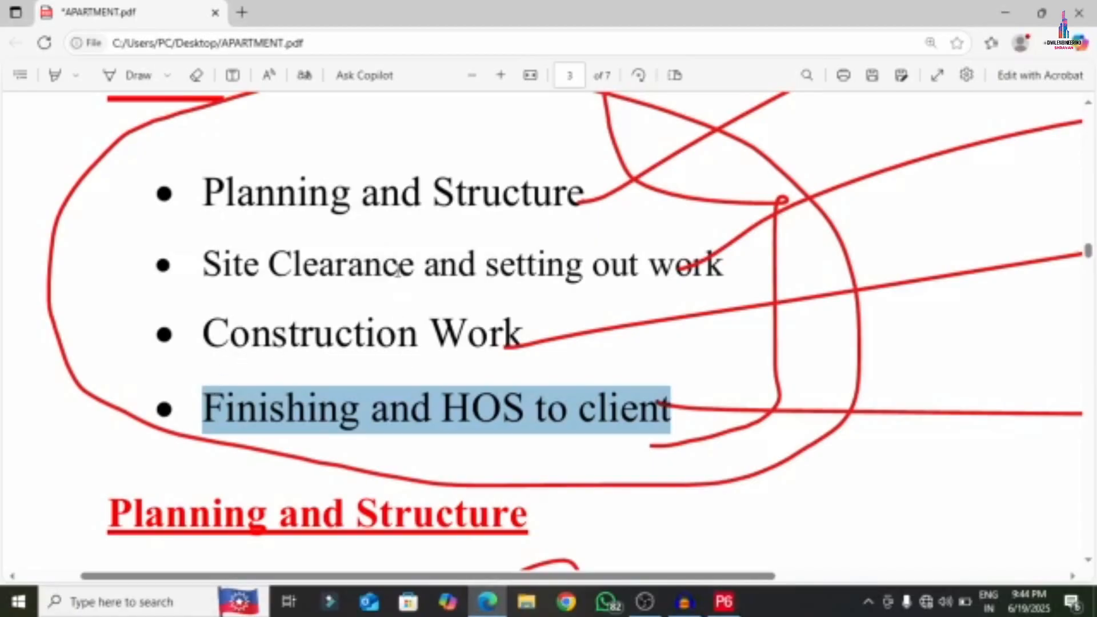
- Select the Planning and Structure WBS element in P6
scroll(398, 272, "down", 4)
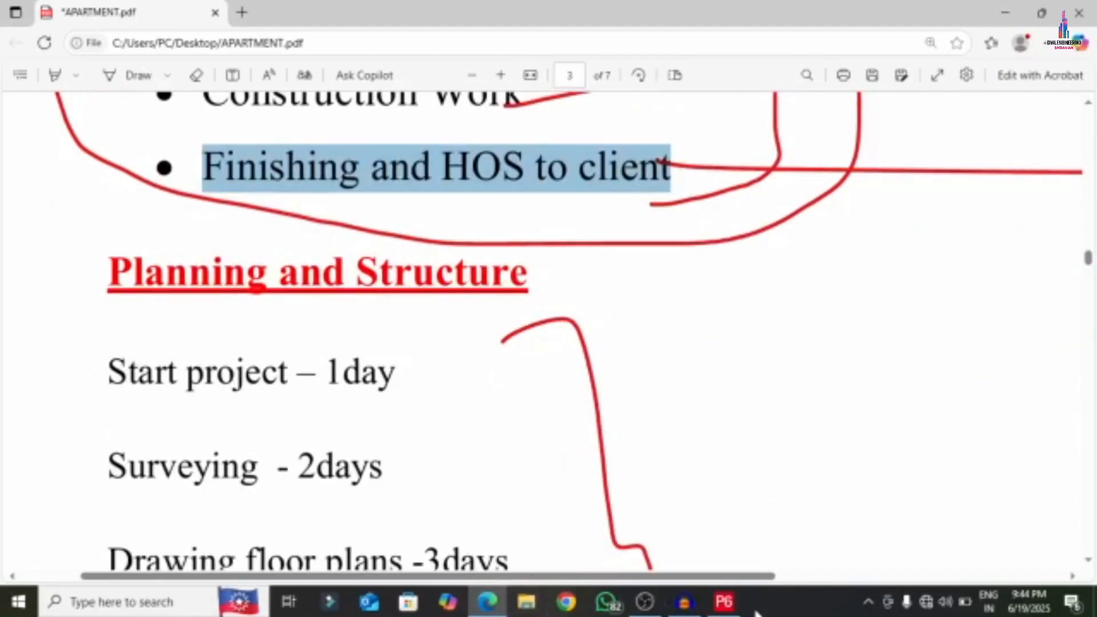
left_click(725, 603)
left_click(730, 606)
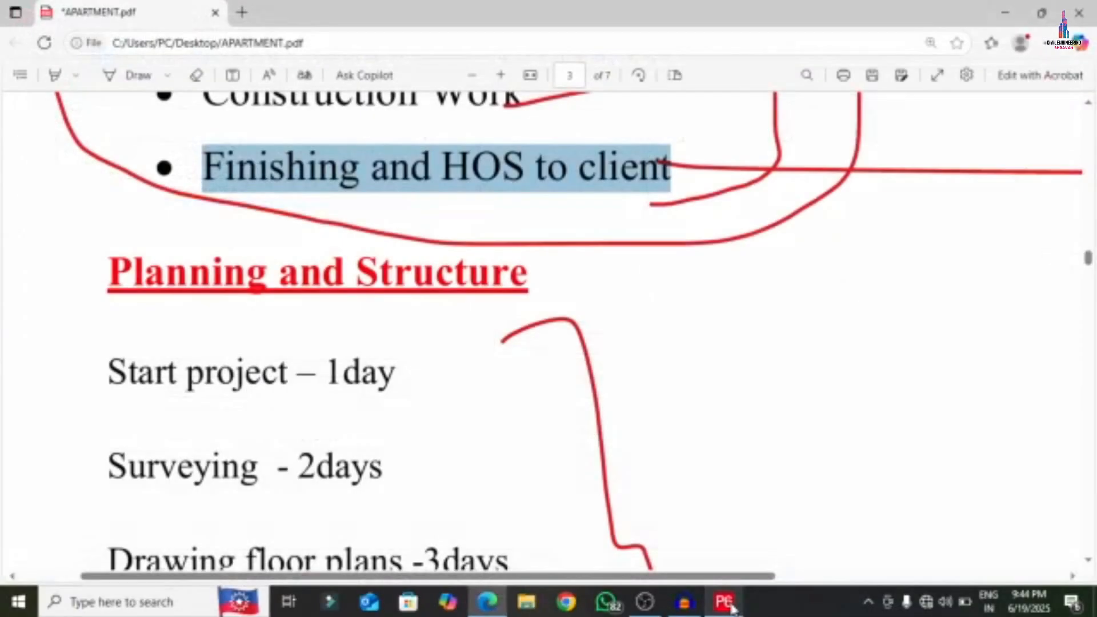
left_click(732, 608)
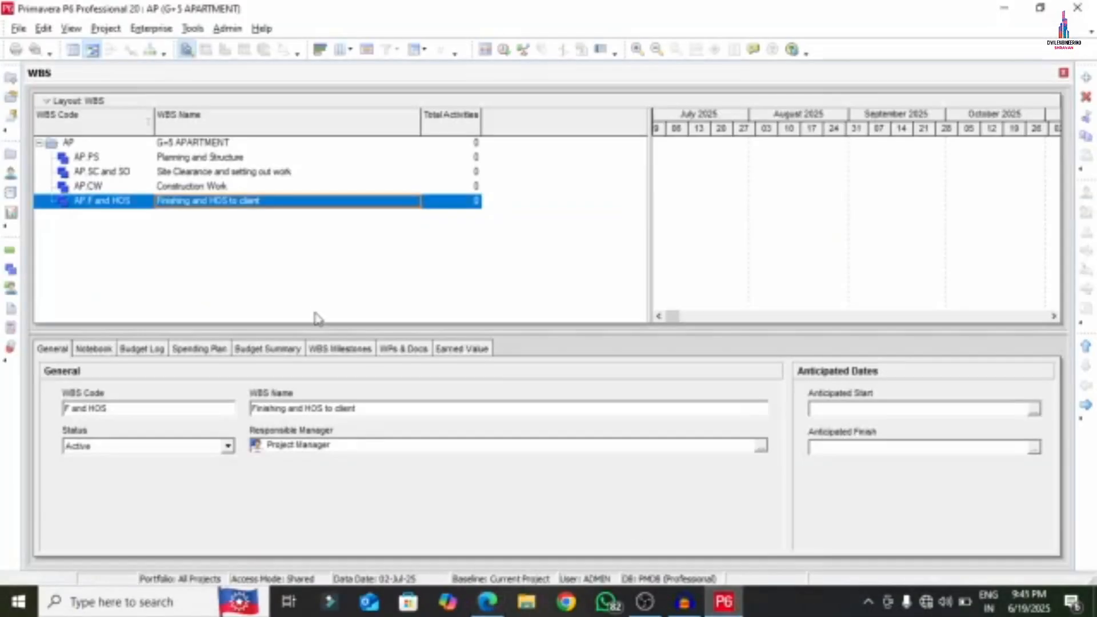
left_click(100, 158)
- Scroll the PDF to the Planning and Structure activity list and select 'Start project'
left_click(488, 601)
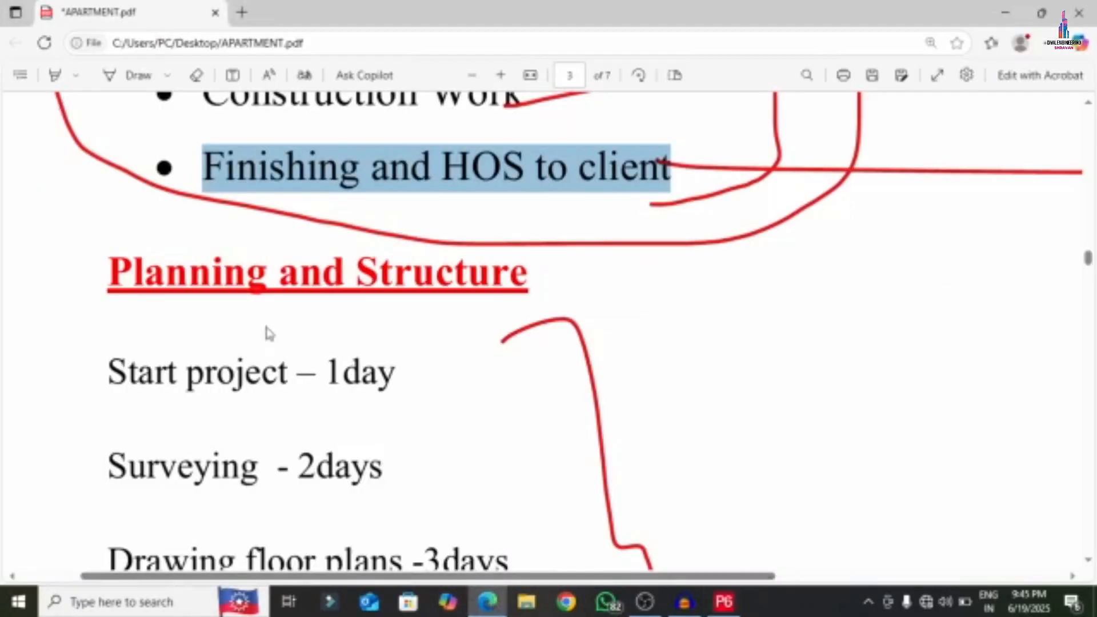
scroll(269, 333, "down", 4)
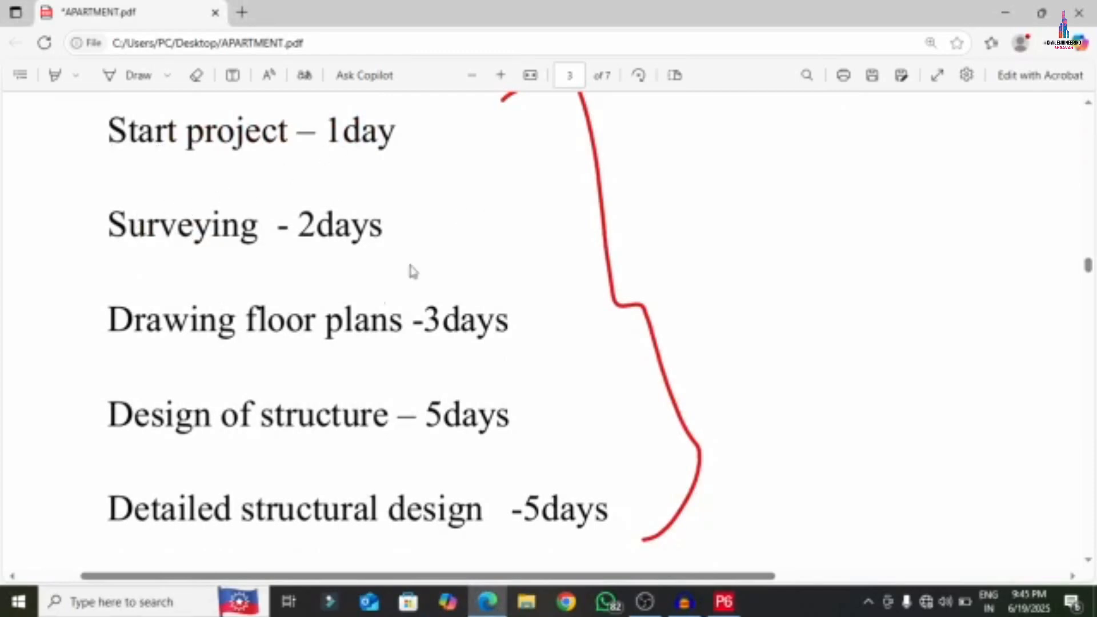
scroll(375, 329, "down", 2)
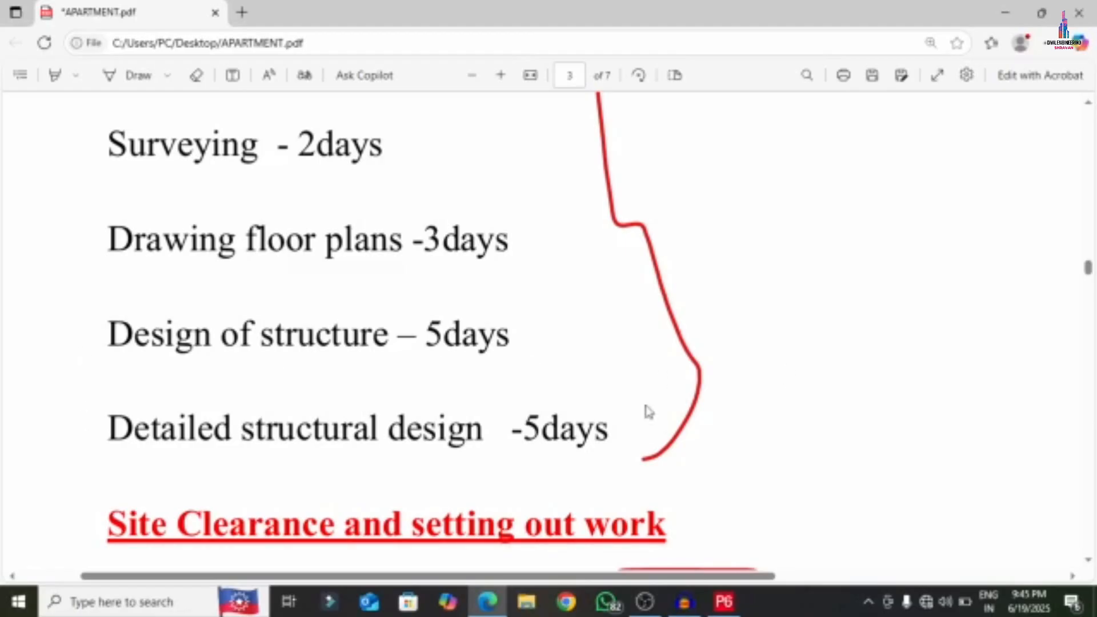
scroll(558, 497, "up", 2)
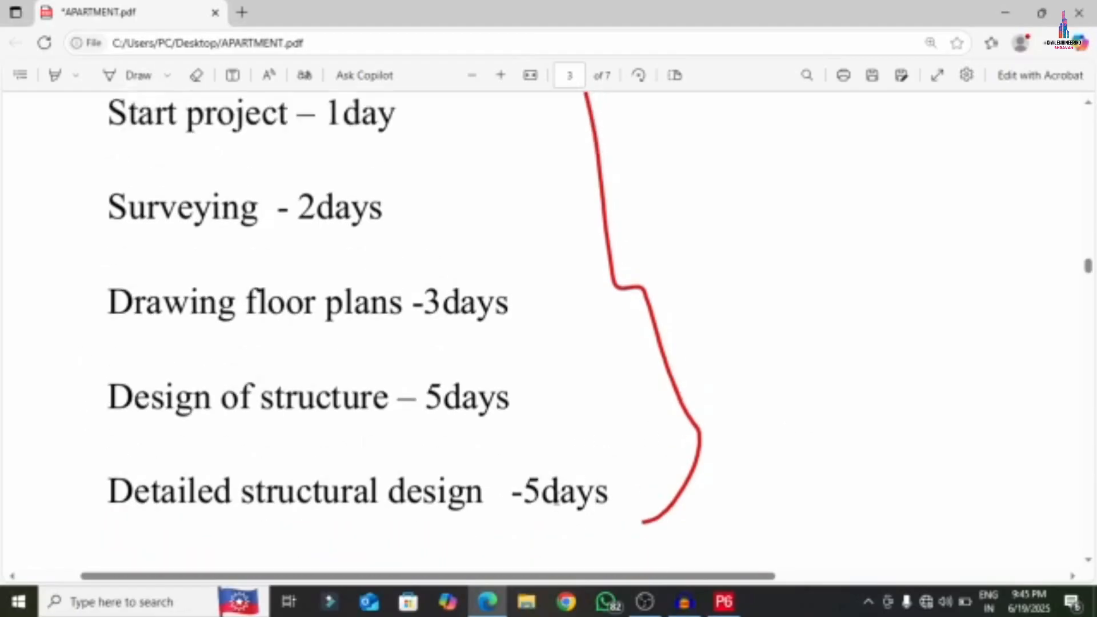
left_click_drag(108, 131, 289, 133)
right_click(243, 146)
left_click(284, 213)
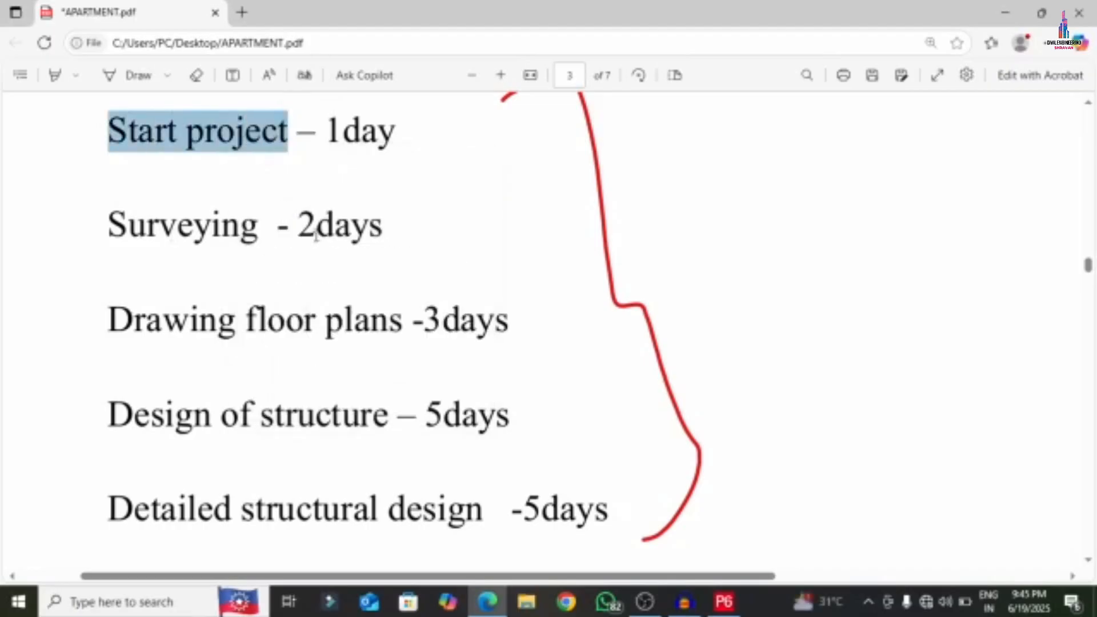
left_click(724, 602)
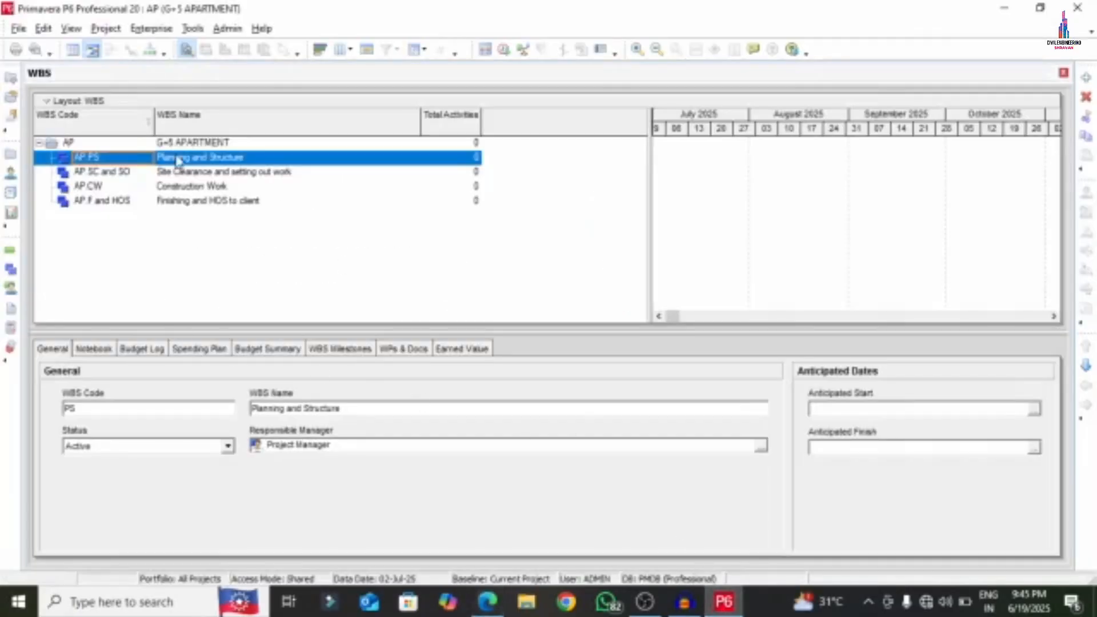
- Open the project's Activities window, dismissing the New Activity wizard
left_click(105, 29)
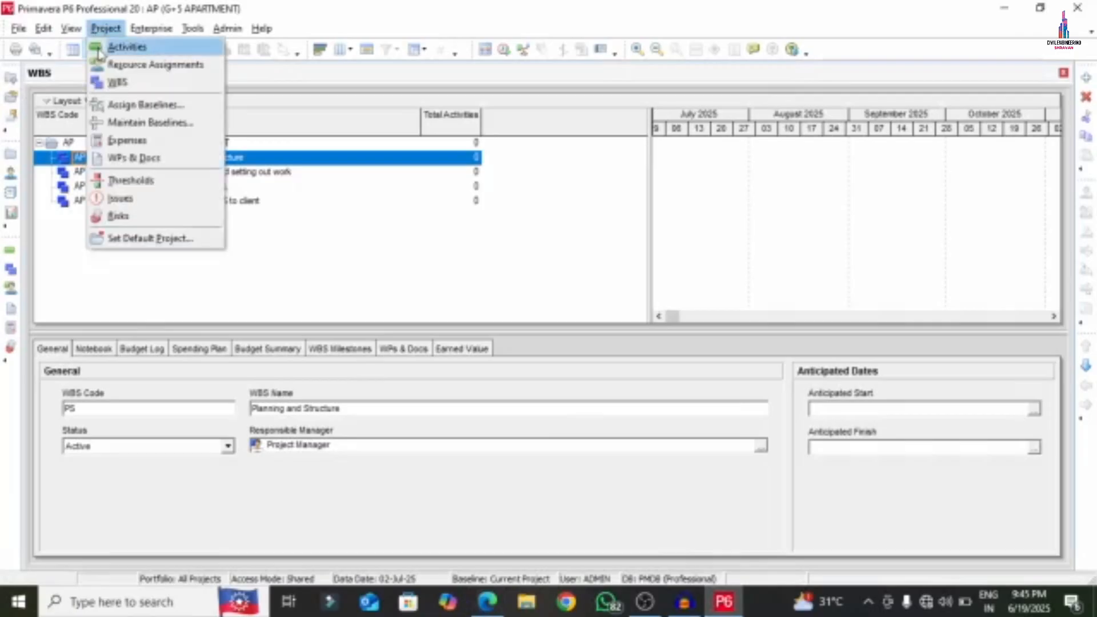
left_click(126, 47)
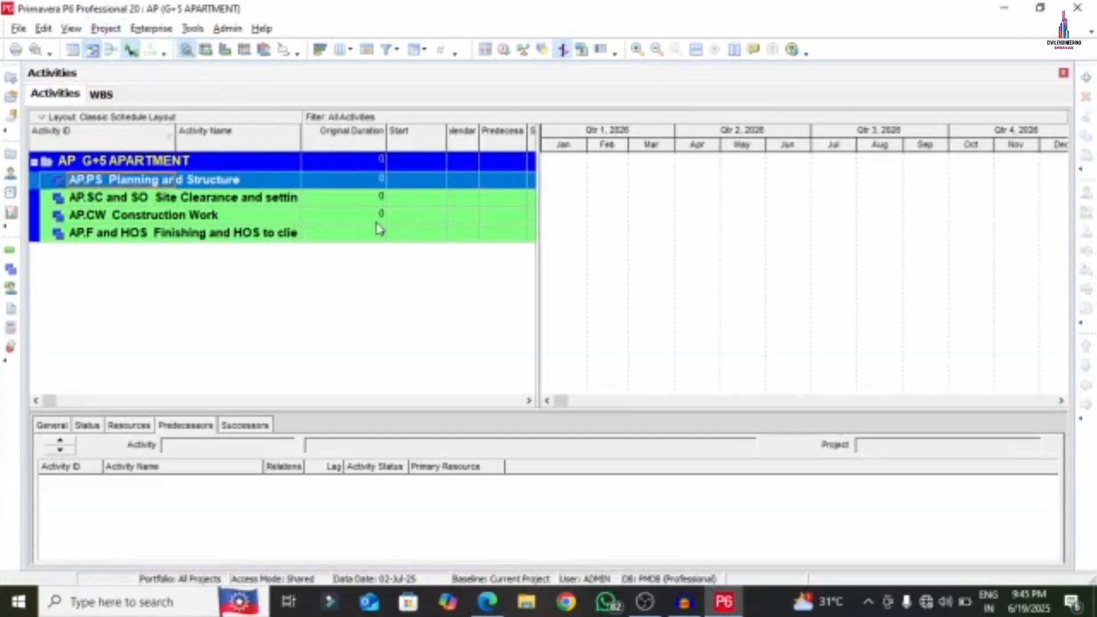
left_click(1086, 77)
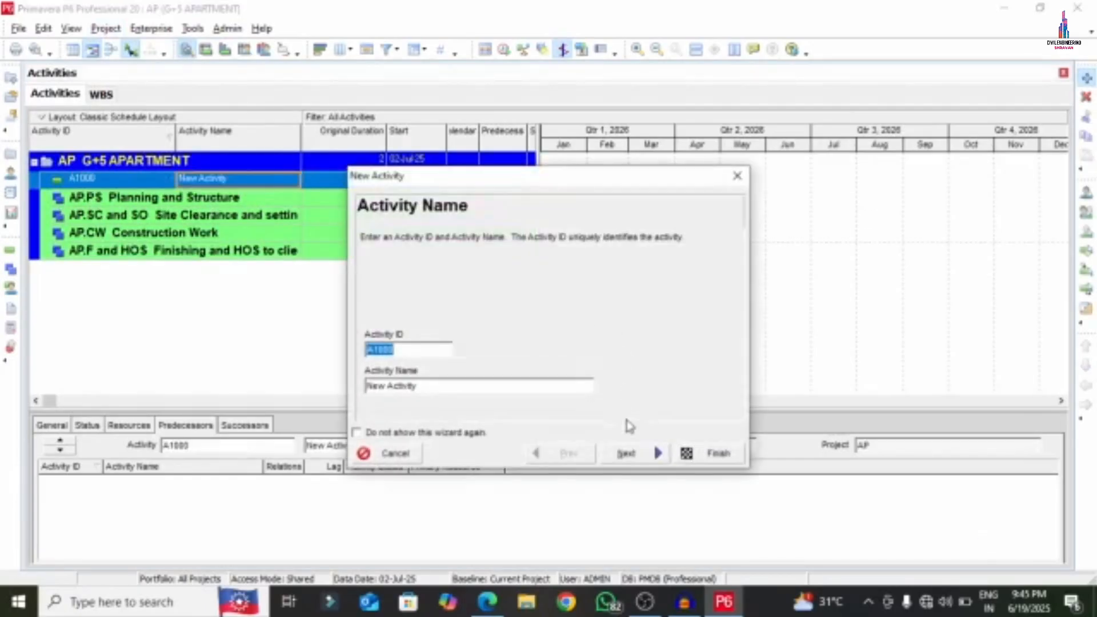
left_click(737, 176)
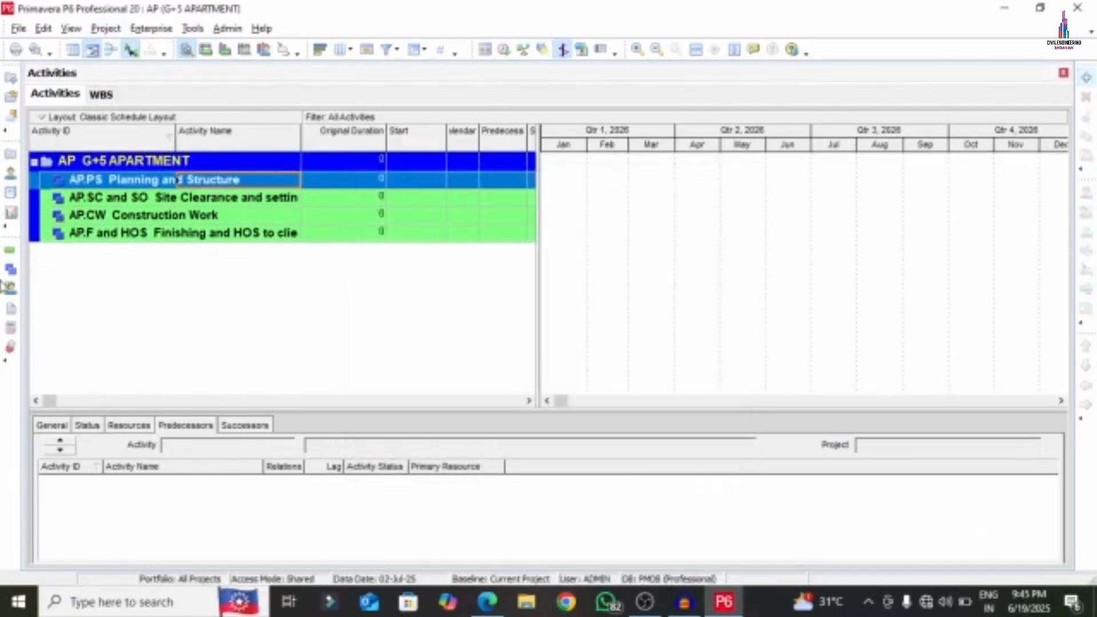
- Add activity A10 named 'Start project' under Planning and Structure
right_click(112, 189)
left_click(147, 289)
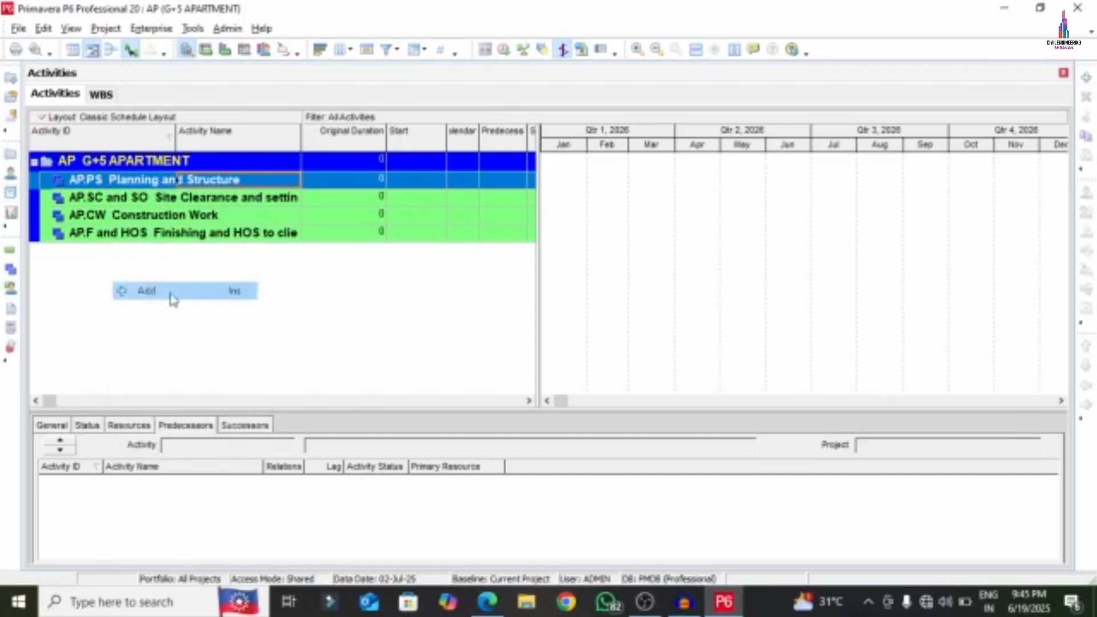
left_click(126, 198)
left_click(126, 198)
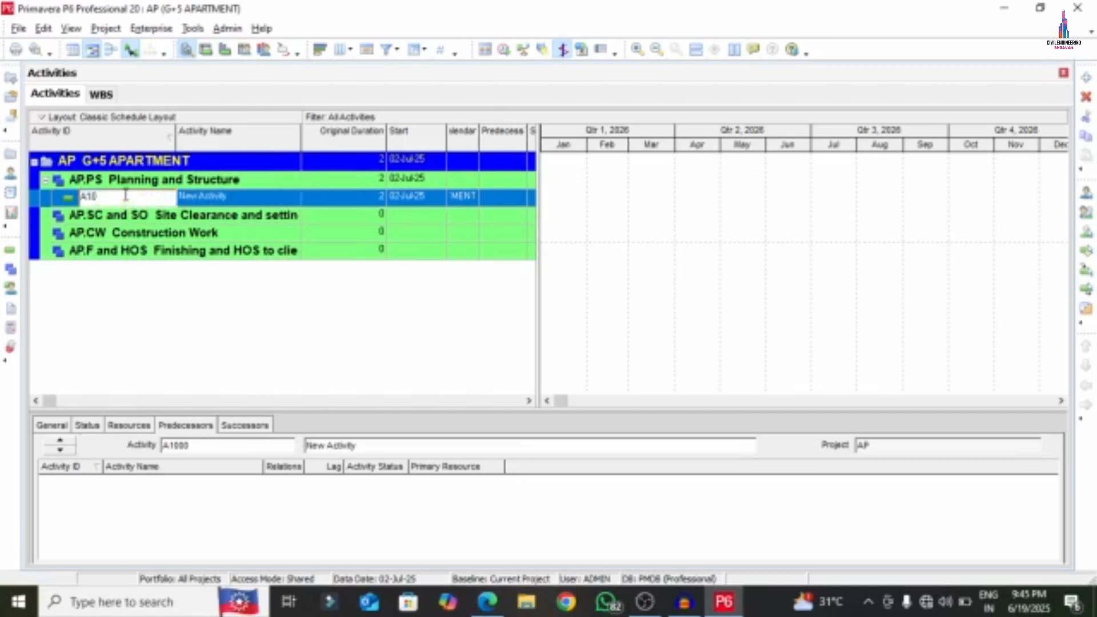
left_click(251, 201)
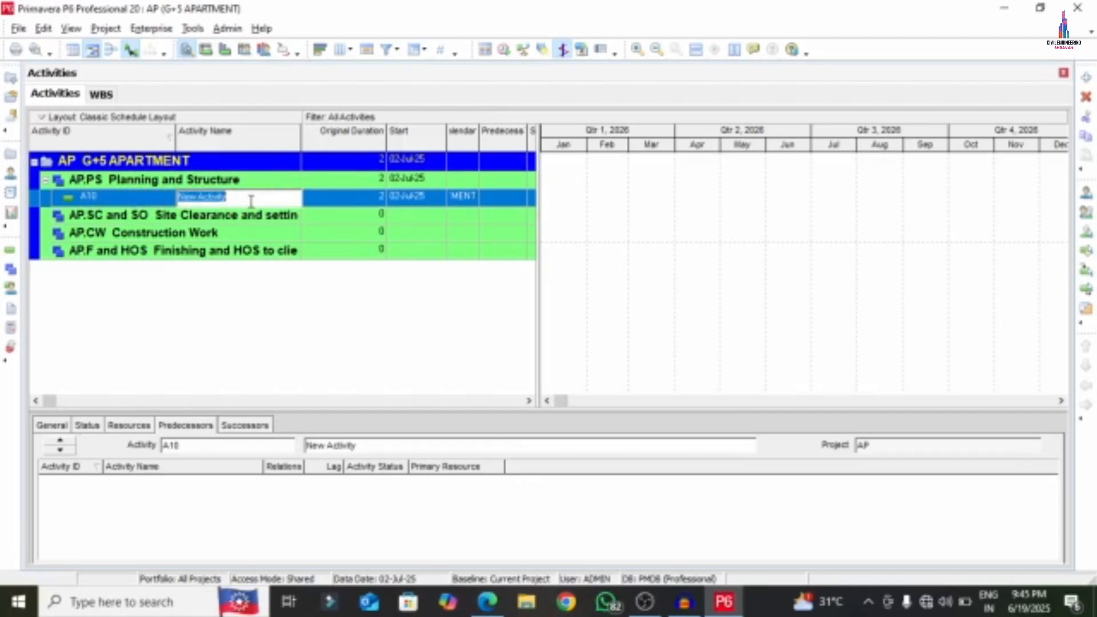
type("Start project")
key("Return")
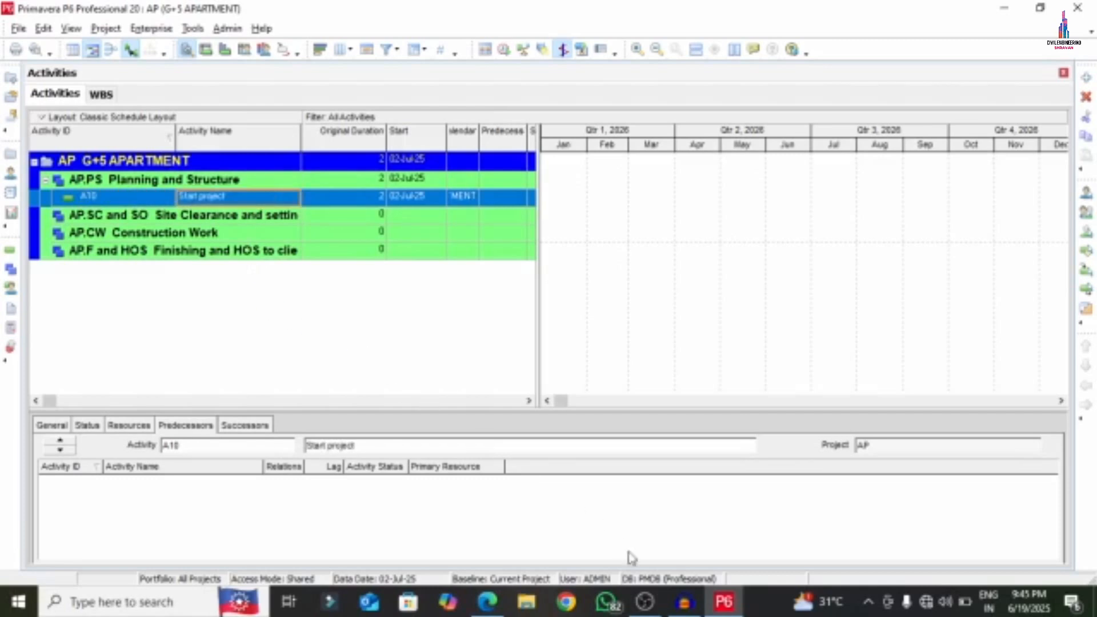
- Add four more activities, A20 through A50, below Start project
left_click(486, 607)
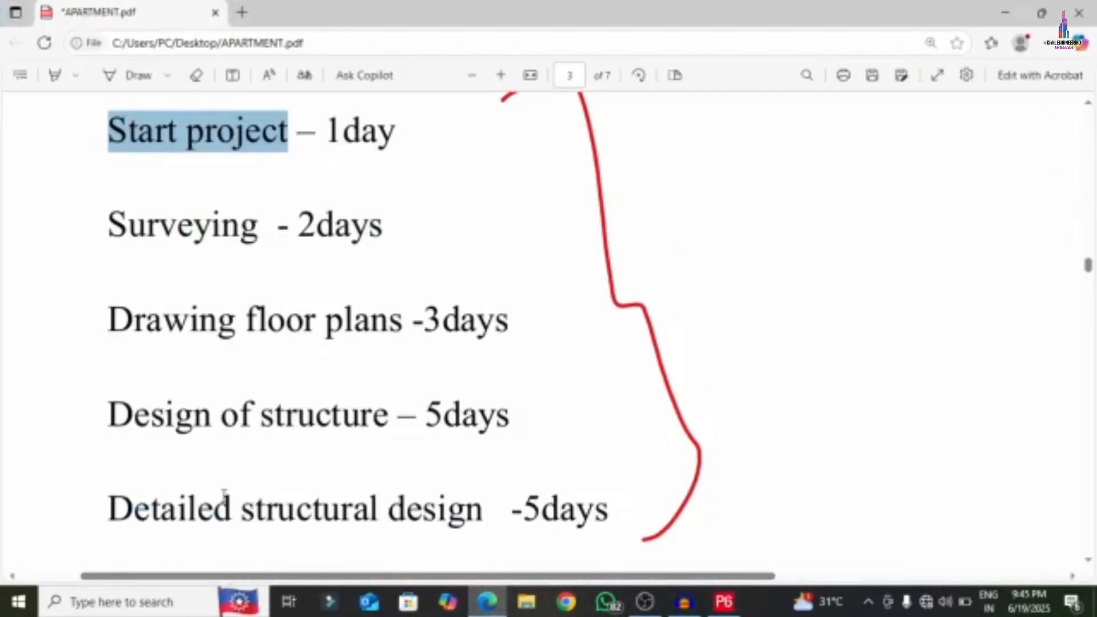
left_click(725, 601)
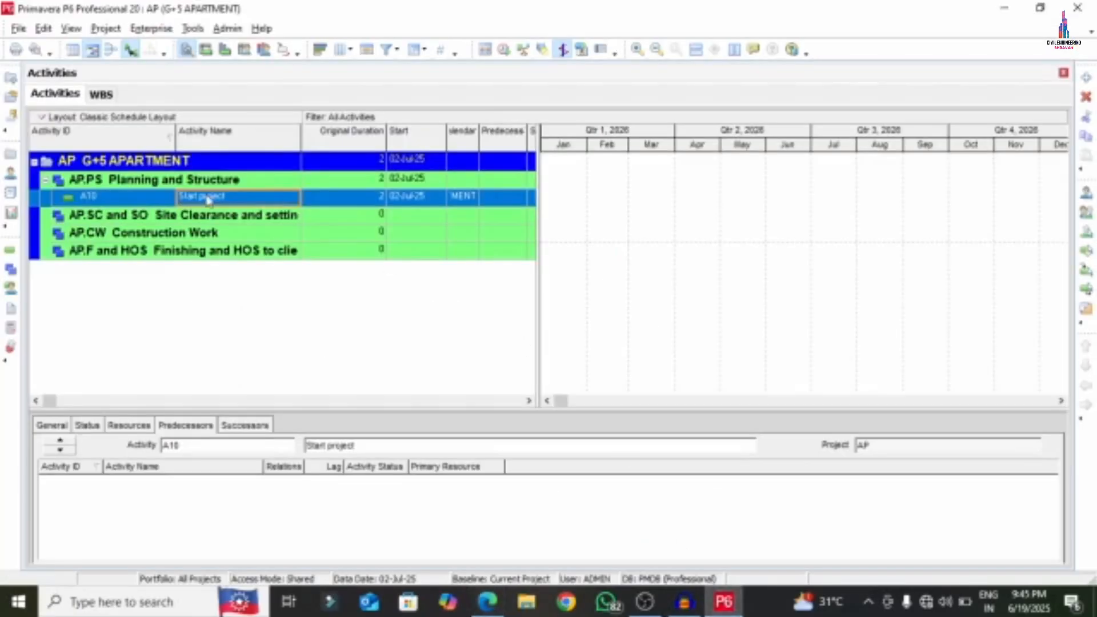
right_click(92, 194)
left_click(90, 199)
right_click(108, 198)
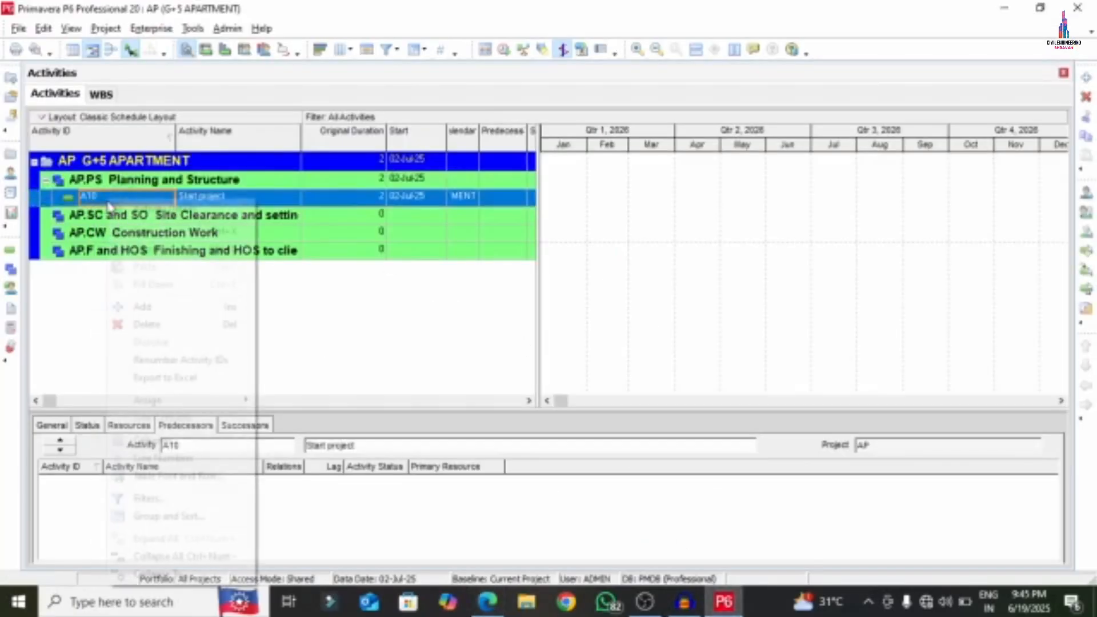
left_click(151, 306)
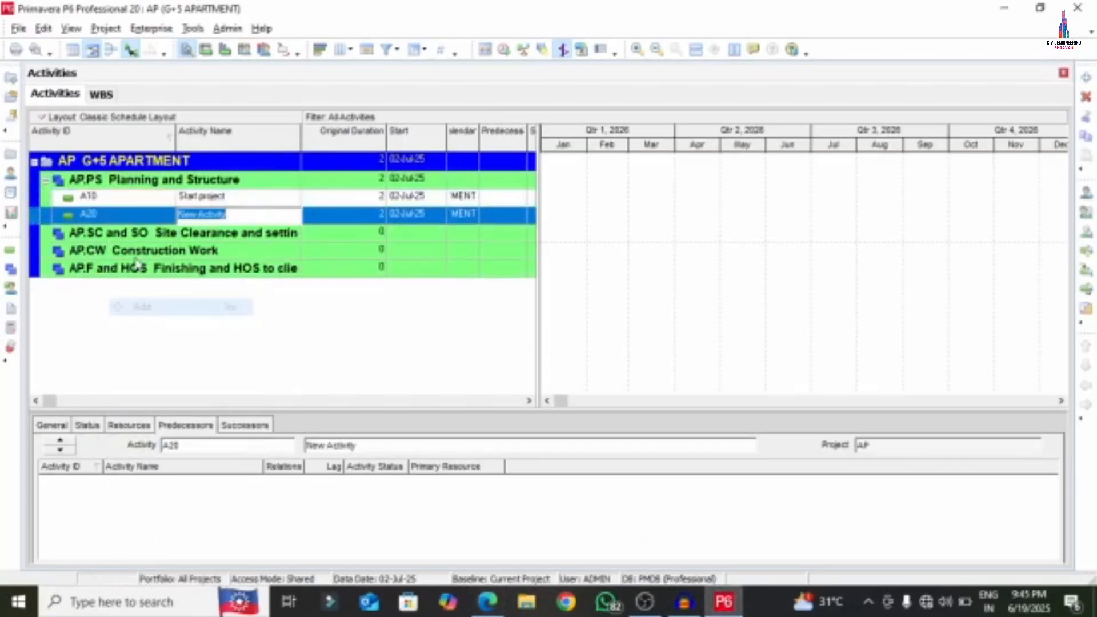
right_click(108, 214)
left_click(144, 307)
right_click(104, 231)
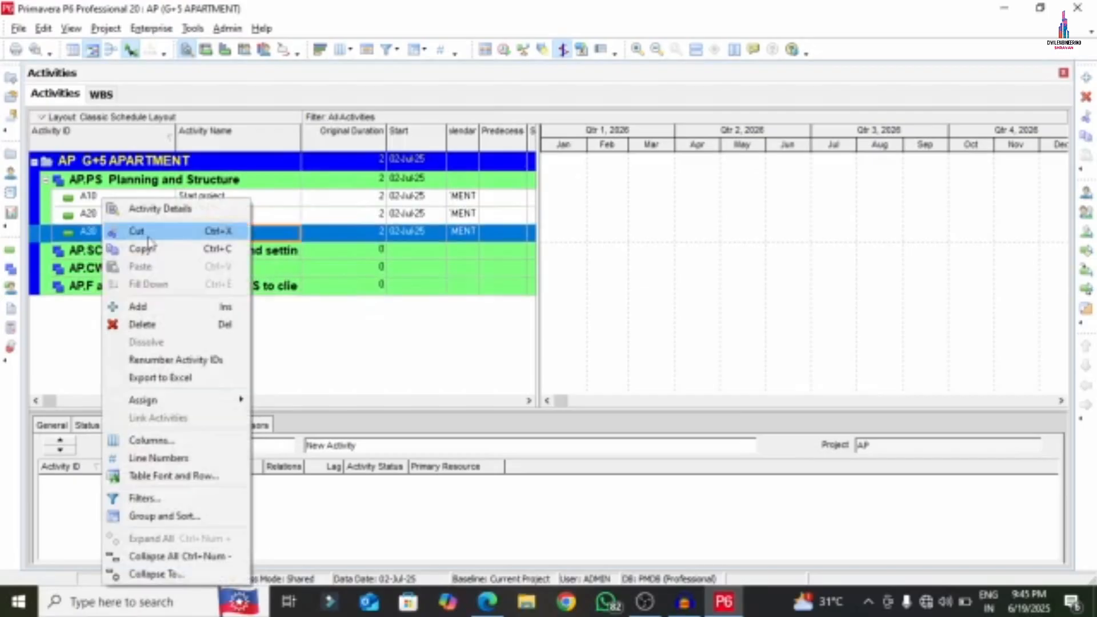
left_click(151, 307)
right_click(122, 249)
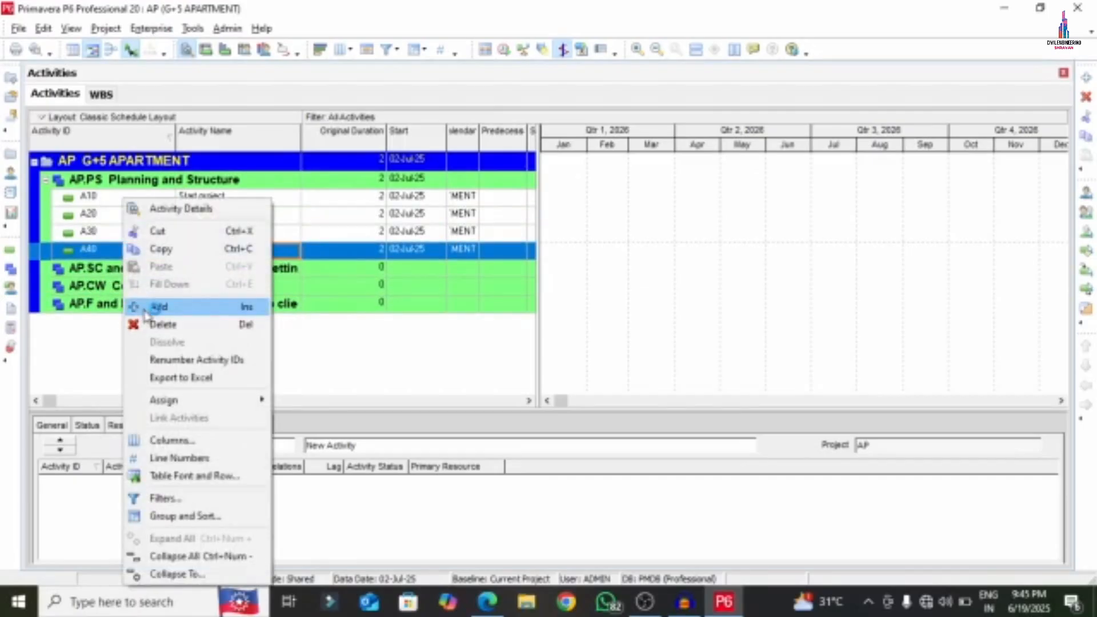
left_click(147, 306)
- Copy the word 'Surveying' from the APARTMENT PDF
left_click(486, 603)
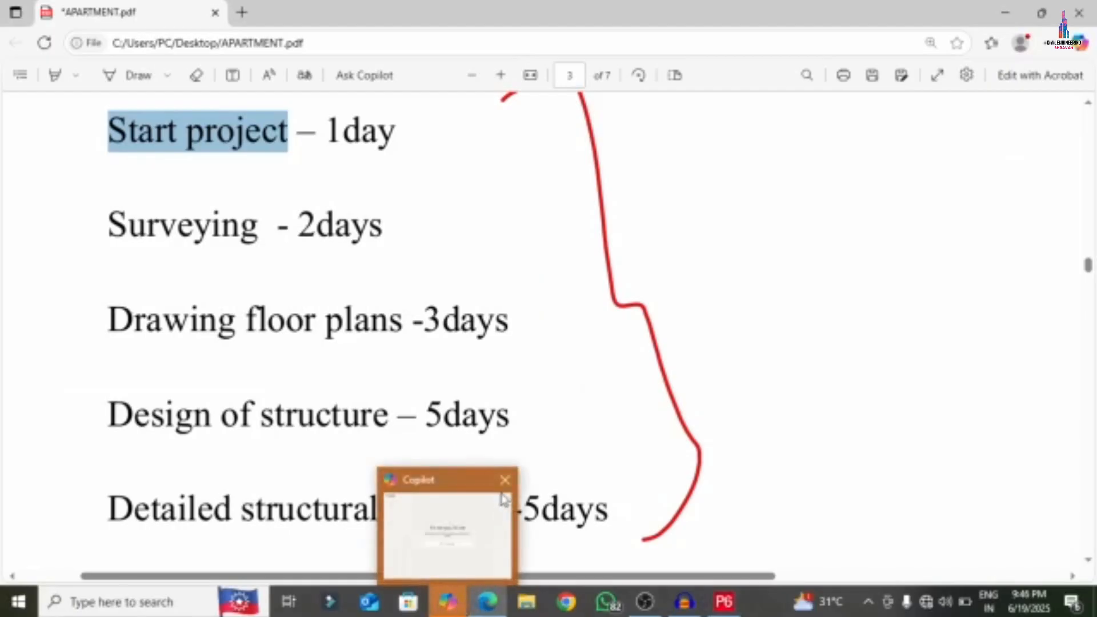
left_click_drag(105, 229, 260, 228)
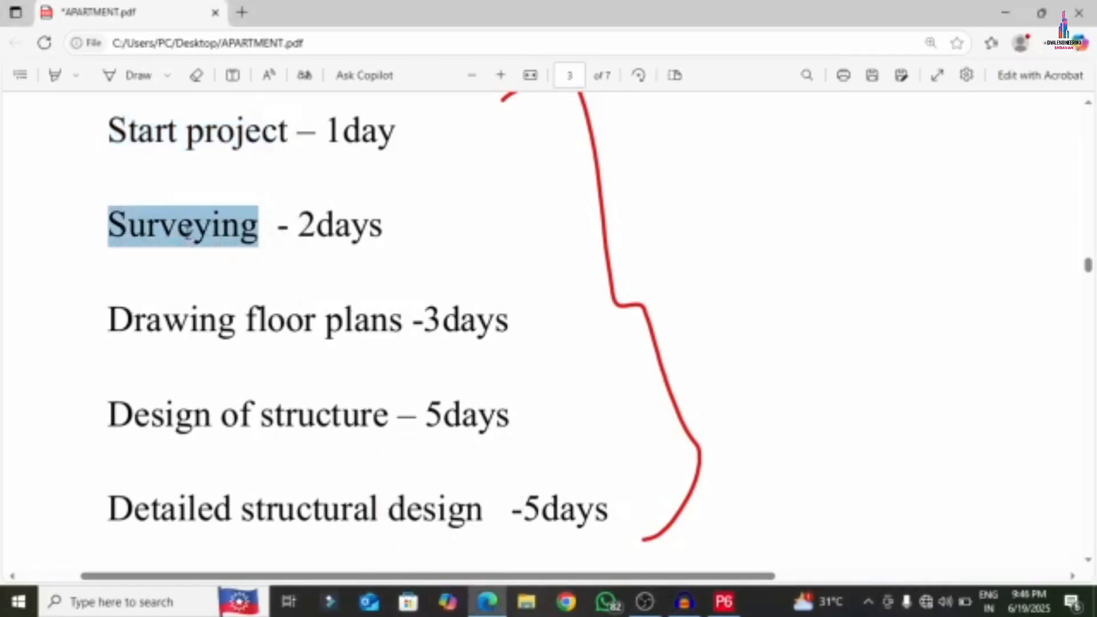
right_click(188, 236)
left_click(269, 302)
left_click(724, 602)
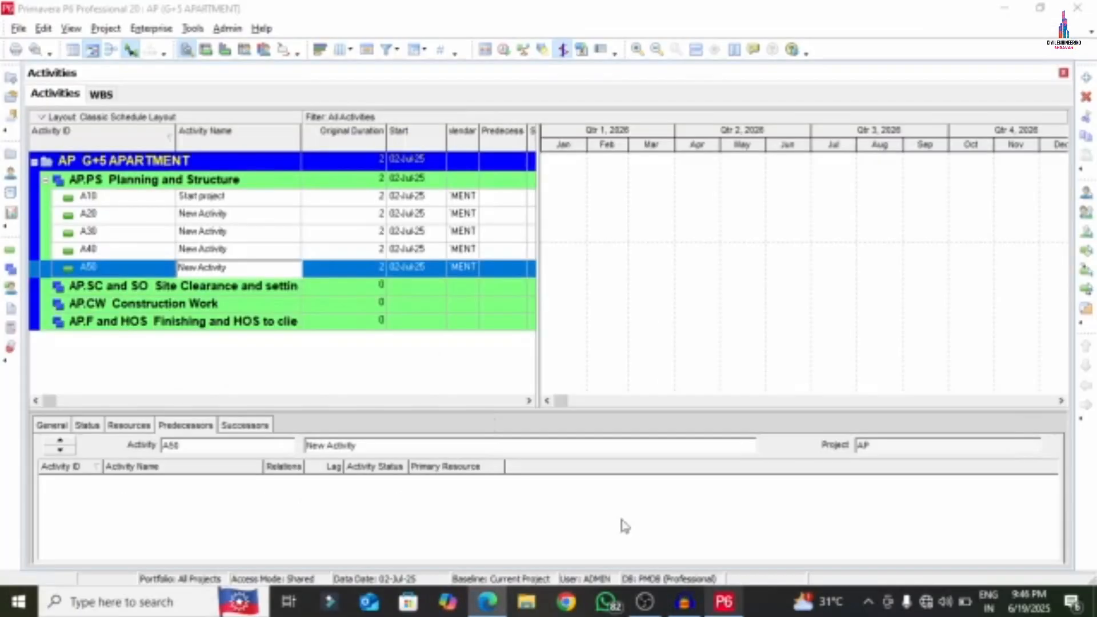
- Paste 'Surveying' as activity A20's name
left_click(238, 217)
left_click(237, 218)
right_click(239, 222)
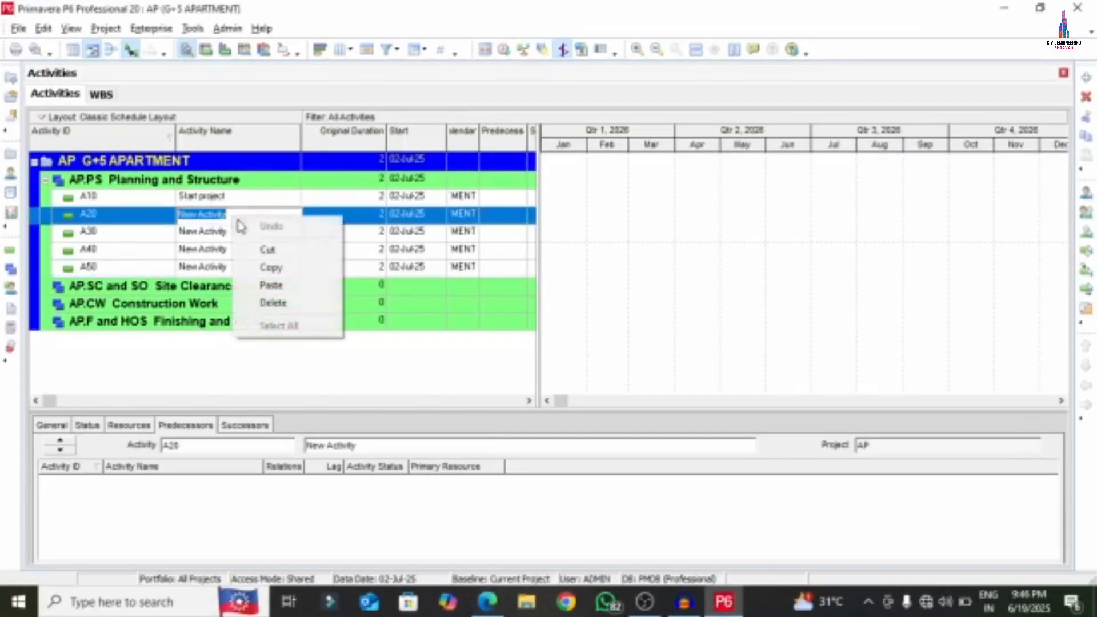
left_click(271, 285)
left_click(235, 233)
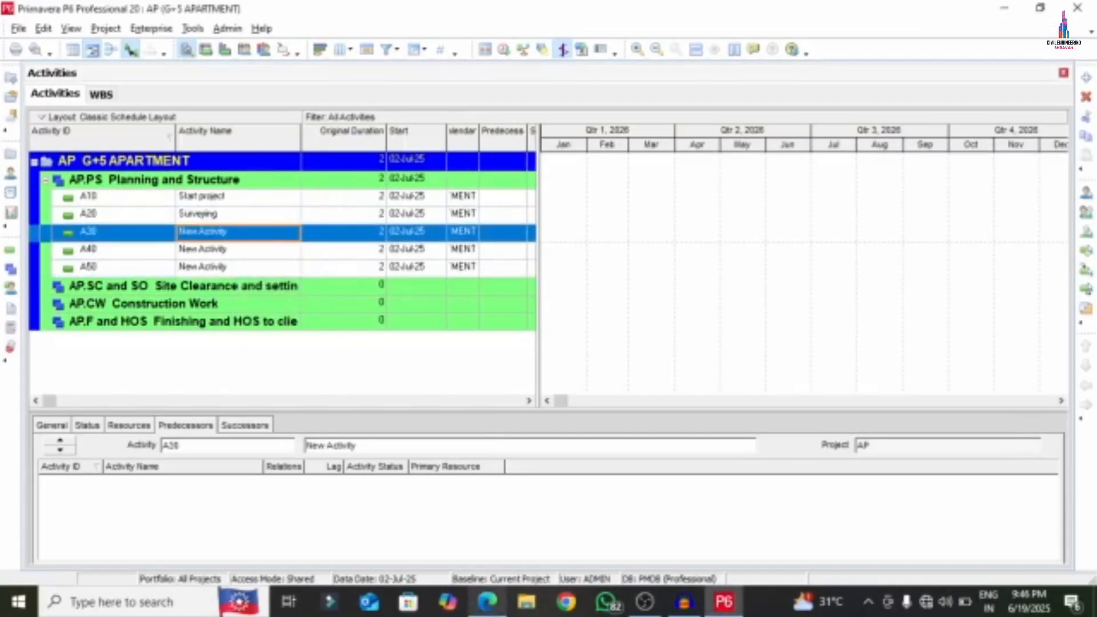
- Copy 'Drawing floor plans' from the PDF and paste it as A30's name
key("alt+Tab")
left_click_drag(112, 322, 402, 321)
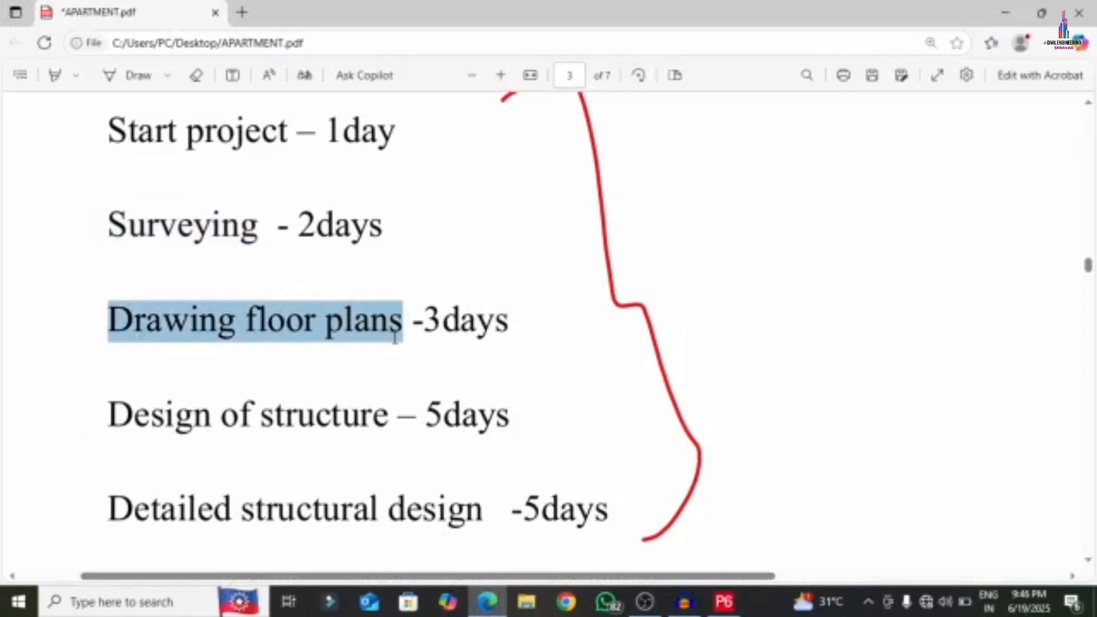
right_click(310, 316)
left_click(351, 113)
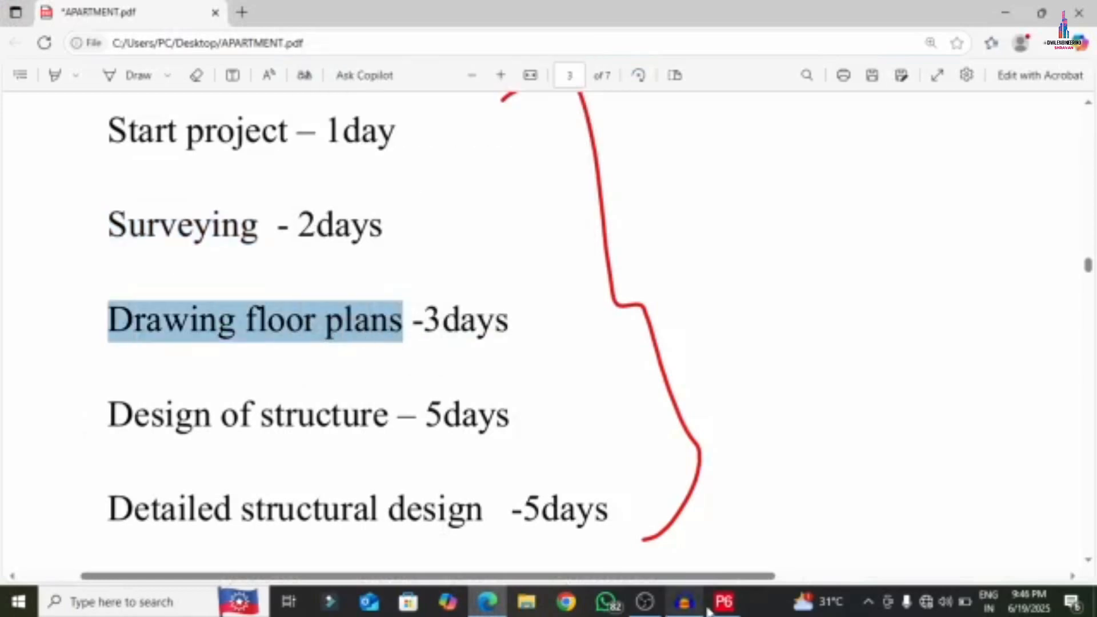
key("alt+Tab")
left_click(245, 236)
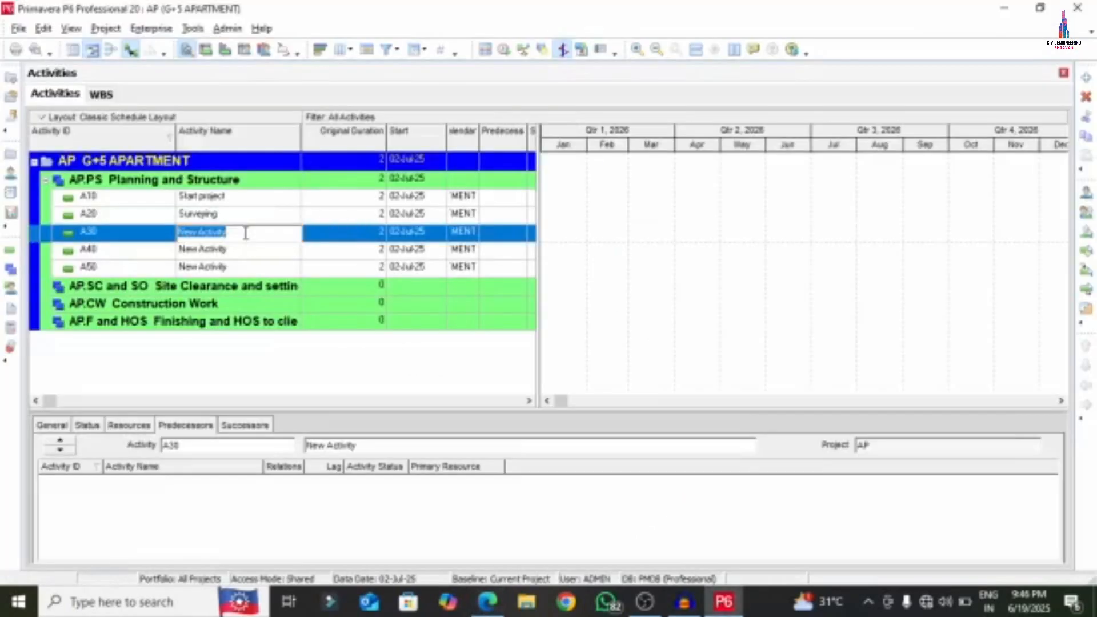
right_click(245, 233)
left_click(295, 300)
left_click(231, 258)
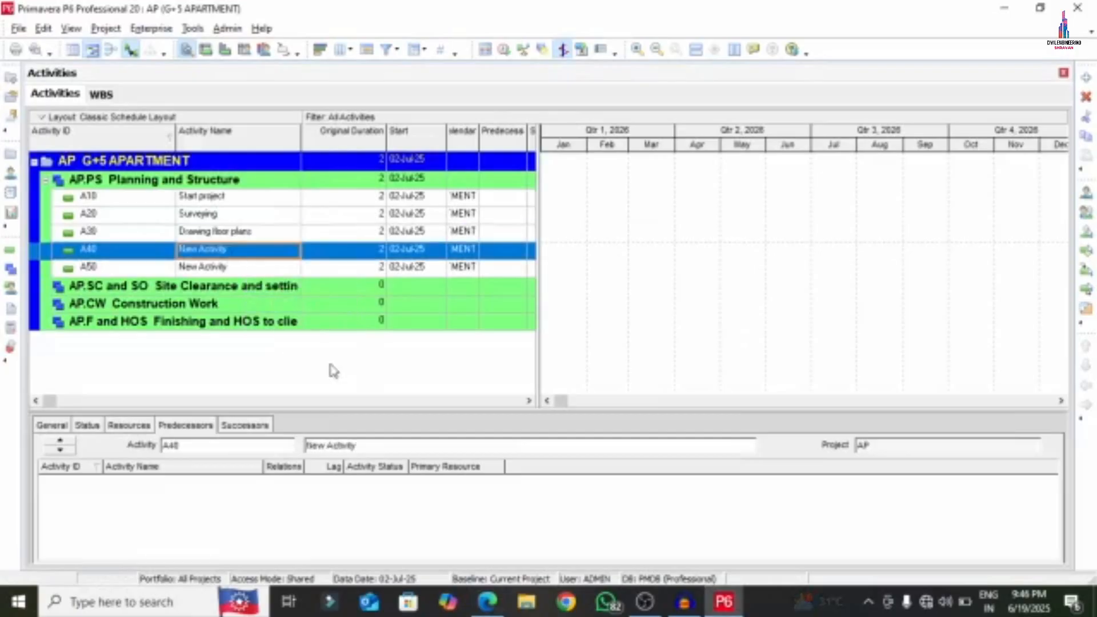
- Copy 'Design of structure' from the PDF and paste it as A40's name
left_click(488, 602)
left_click_drag(106, 414, 389, 414)
right_click(320, 407)
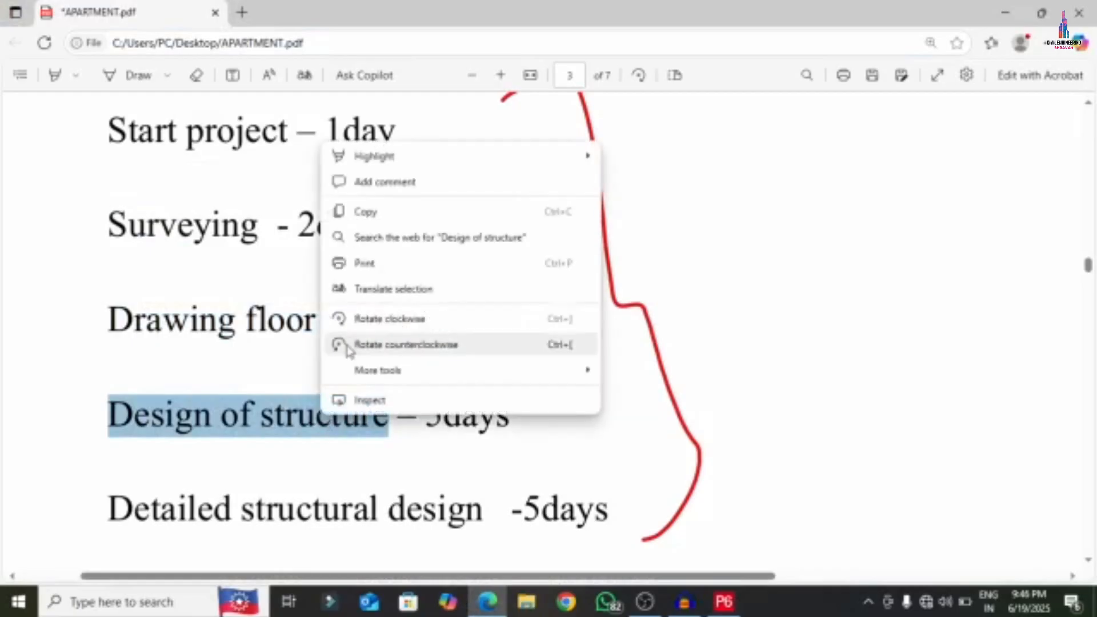
left_click(337, 212)
left_click(724, 602)
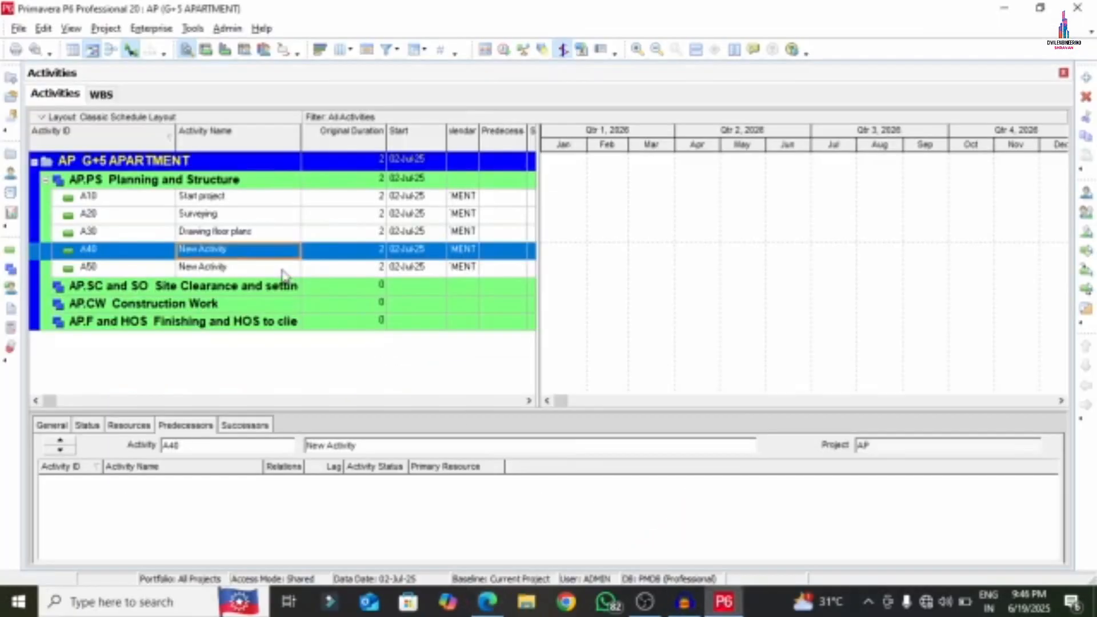
left_click(231, 249)
right_click(233, 249)
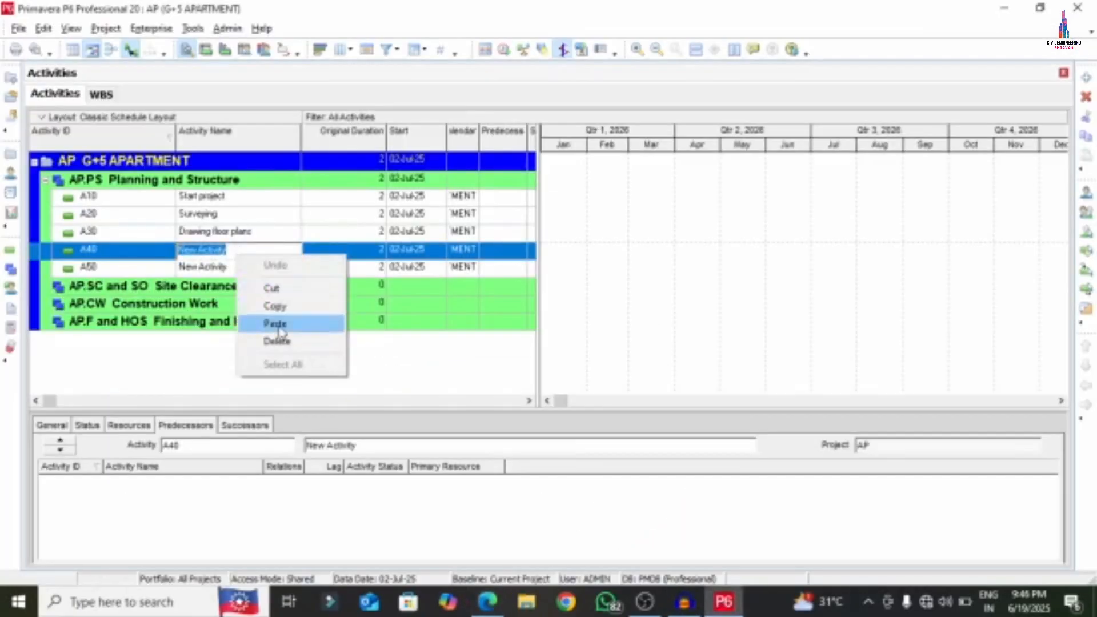
left_click(274, 321)
left_click(214, 271)
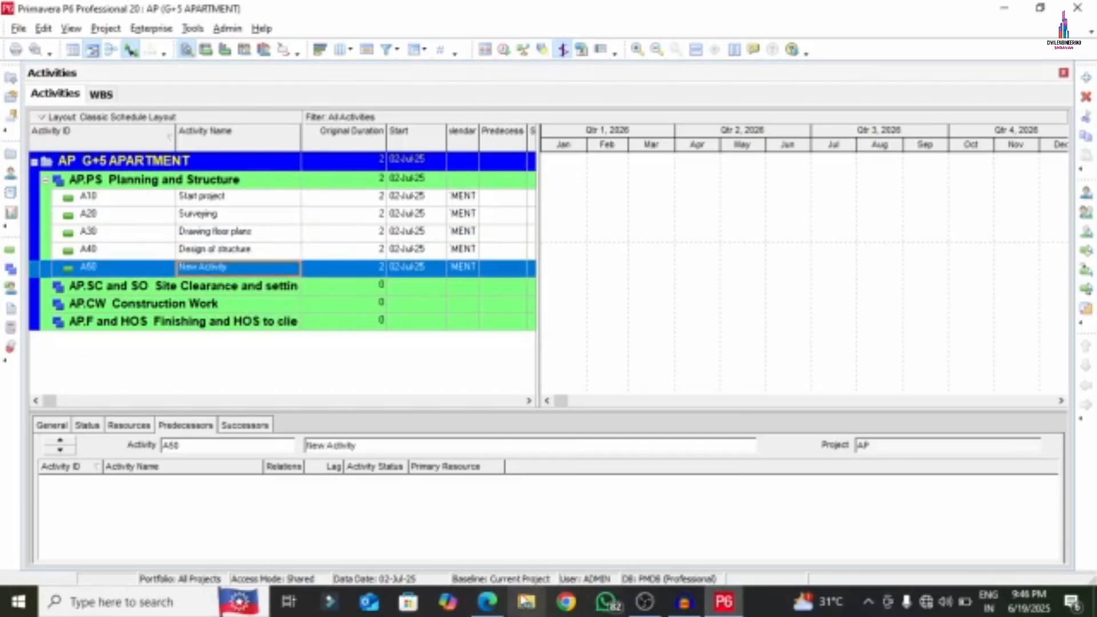
- Copy 'Detailed structural design' from the PDF and paste it as A50's name
left_click(487, 601)
scroll(428, 477, "down", 1)
left_click_drag(110, 427, 472, 425)
right_click(393, 425)
left_click(426, 225)
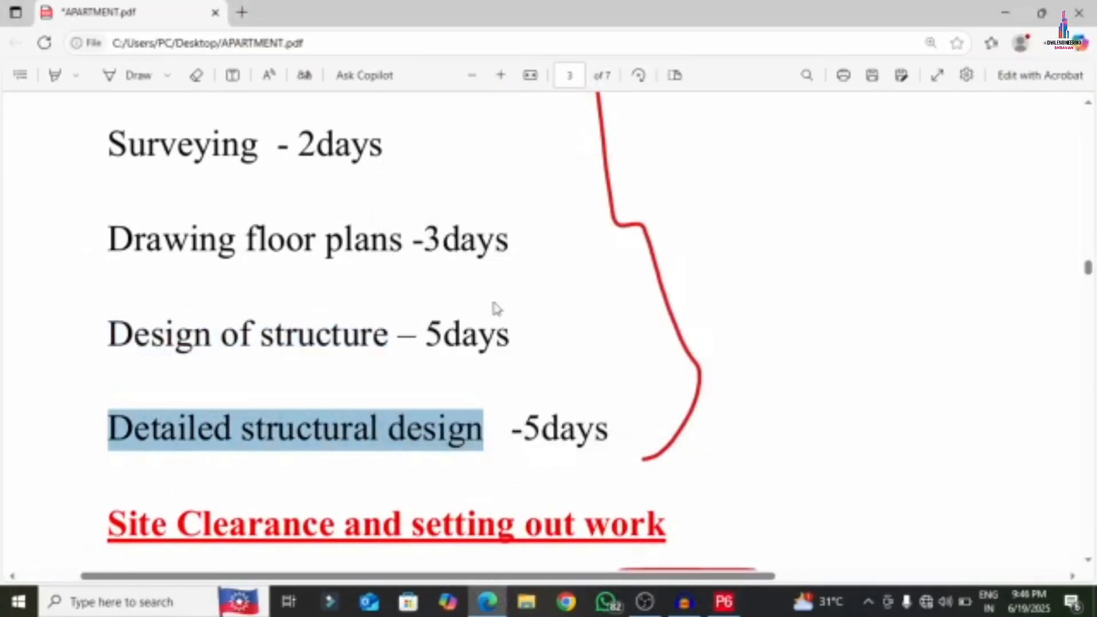
left_click(721, 603)
left_click(256, 268)
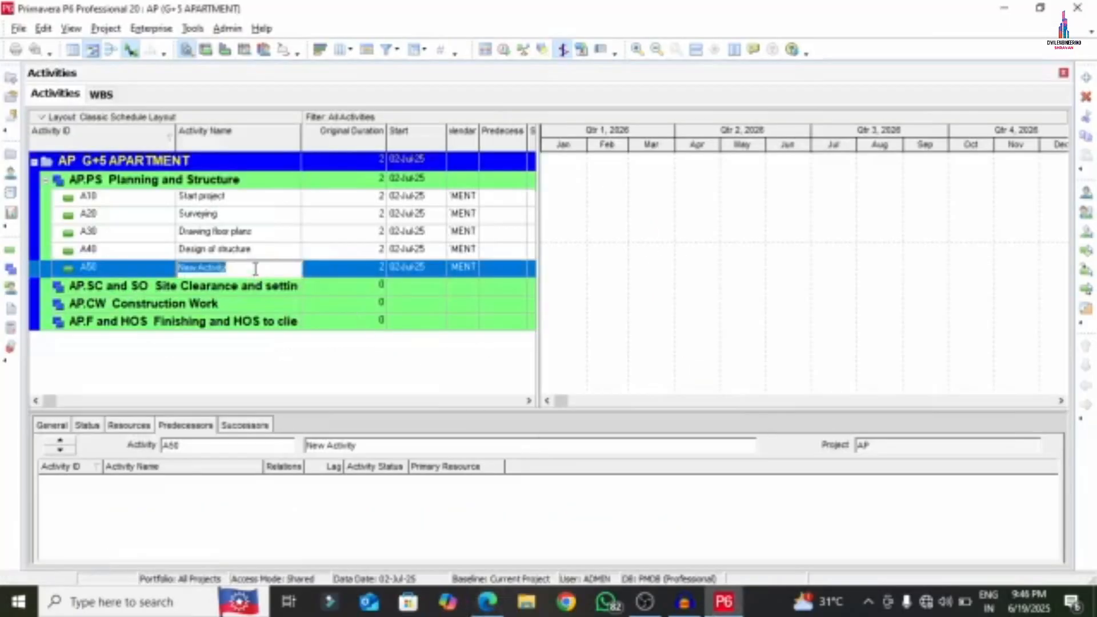
right_click(255, 267)
left_click(298, 339)
key("Return")
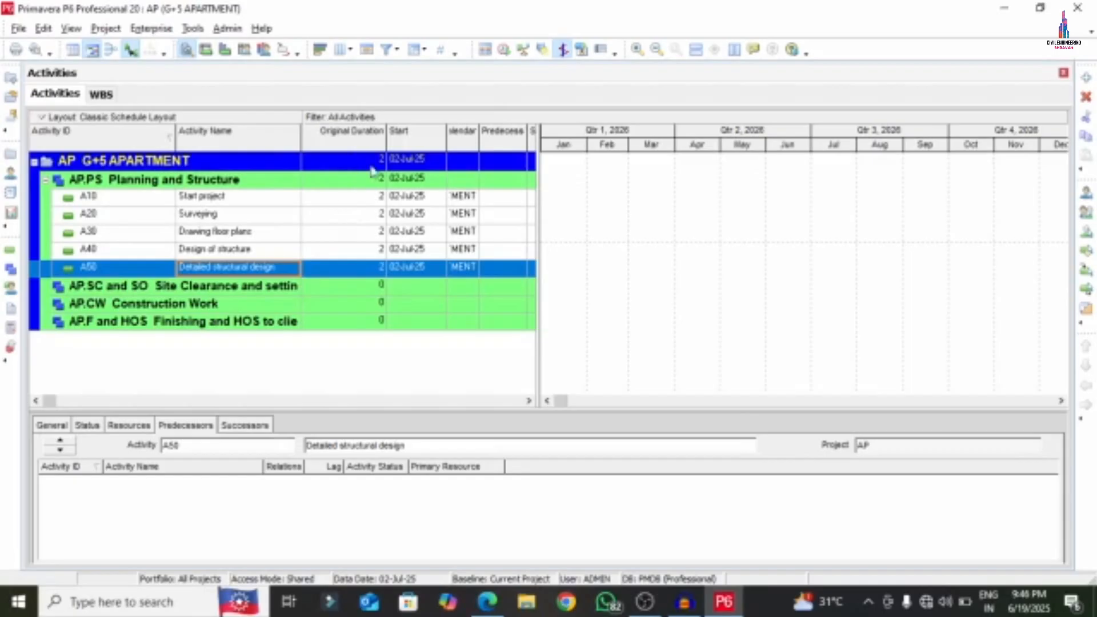
left_click(499, 597)
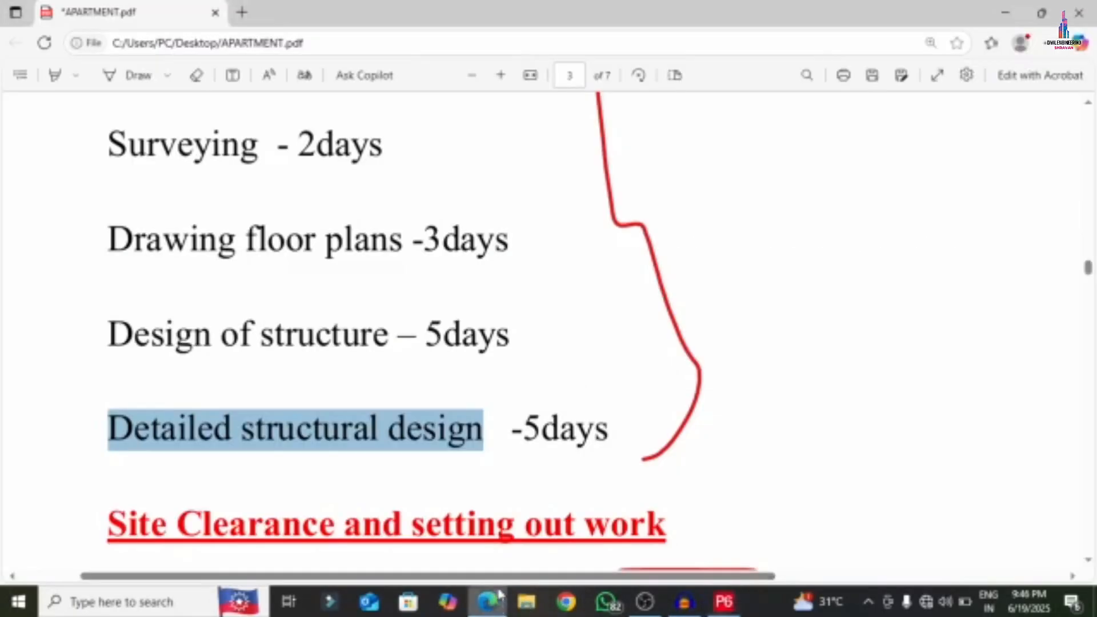
- Draw a red arrow in the PDF from 1day to 2days
scroll(288, 284, "up", 1)
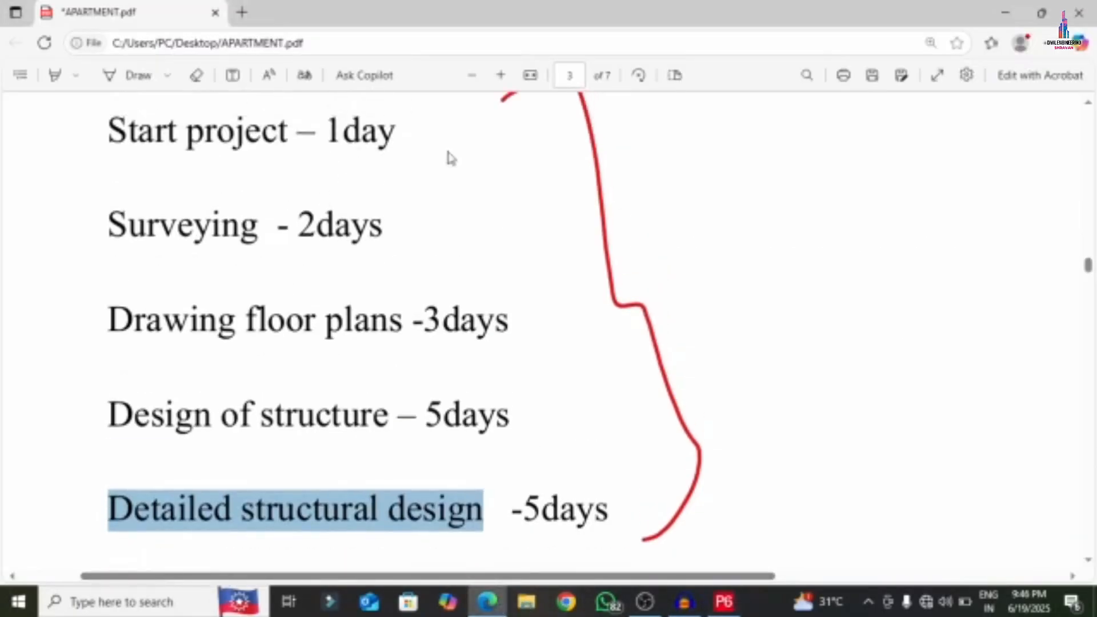
left_click(168, 76)
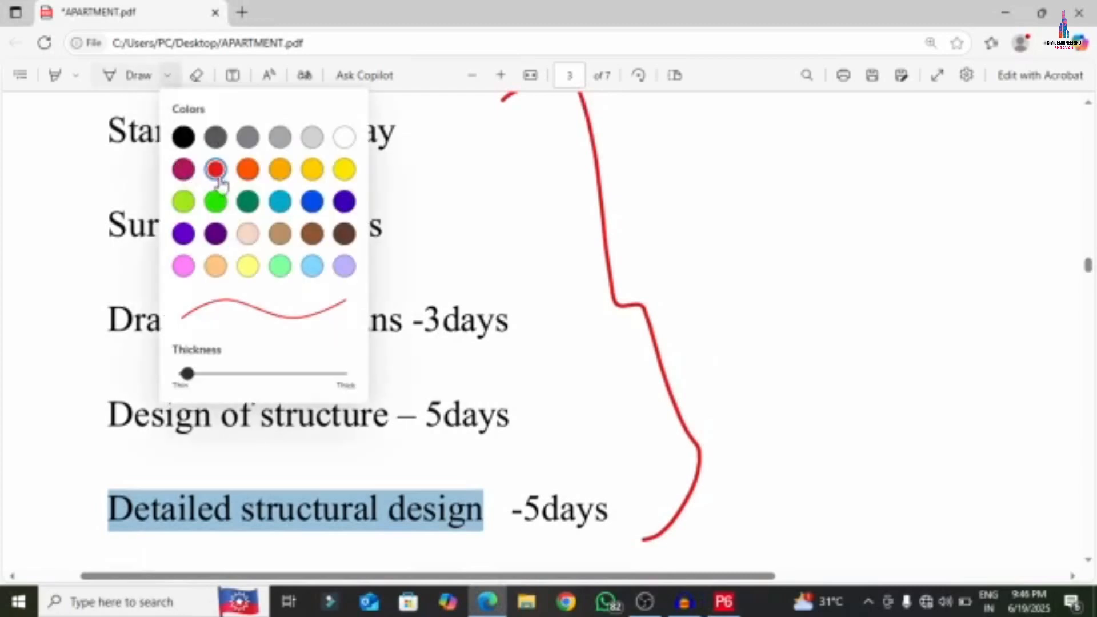
left_click(424, 141)
left_click(168, 76)
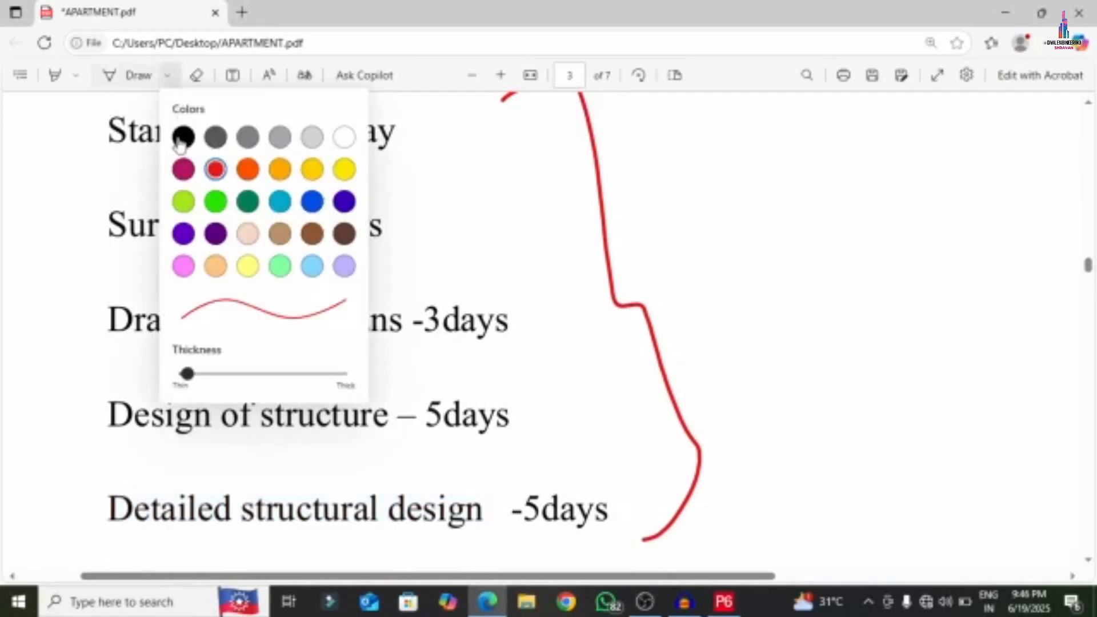
left_click(215, 169)
mouse_move(391, 125)
left_mouse_down()
mouse_move(449, 147)
mouse_move(379, 220)
mouse_move(392, 216)
left_mouse_up()
- Set original durations of Surveying to 3 and Start project to 0
left_click(724, 602)
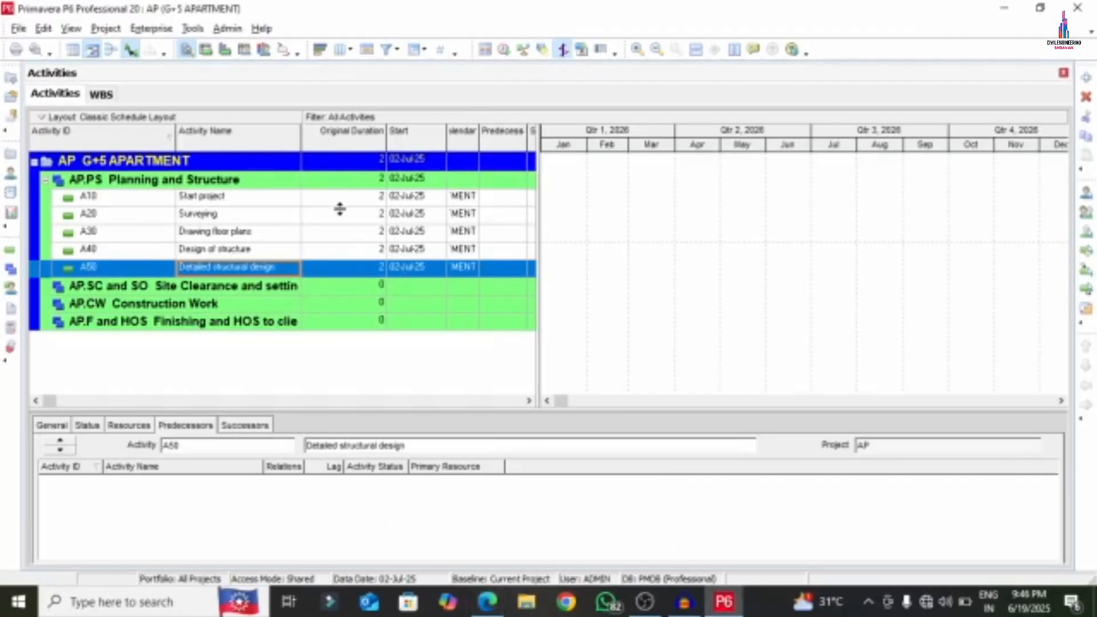
left_click(367, 220)
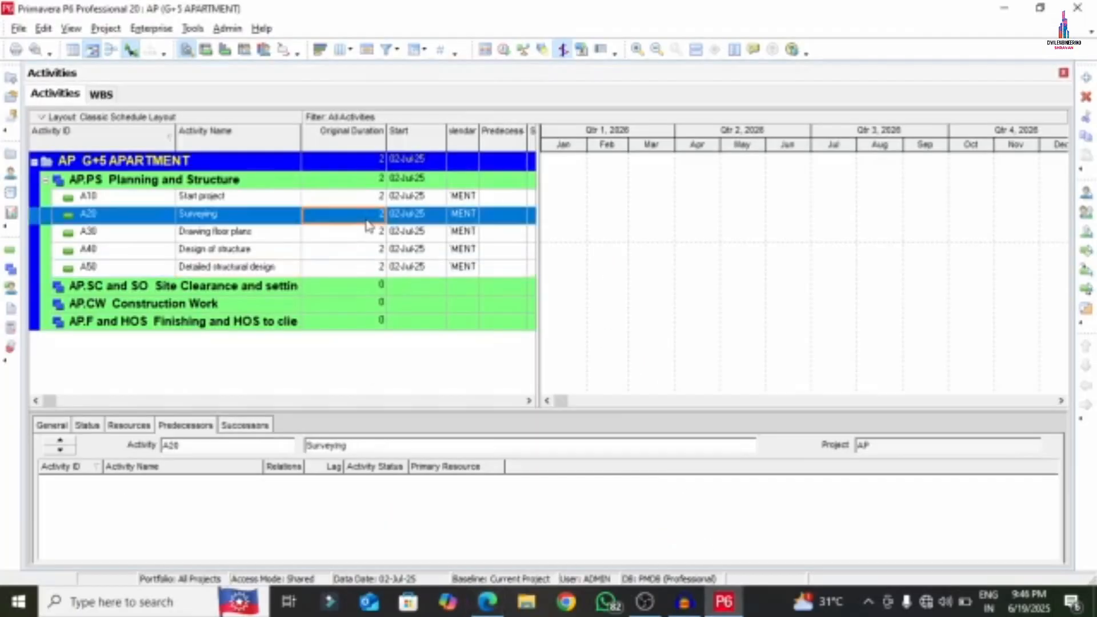
type("3")
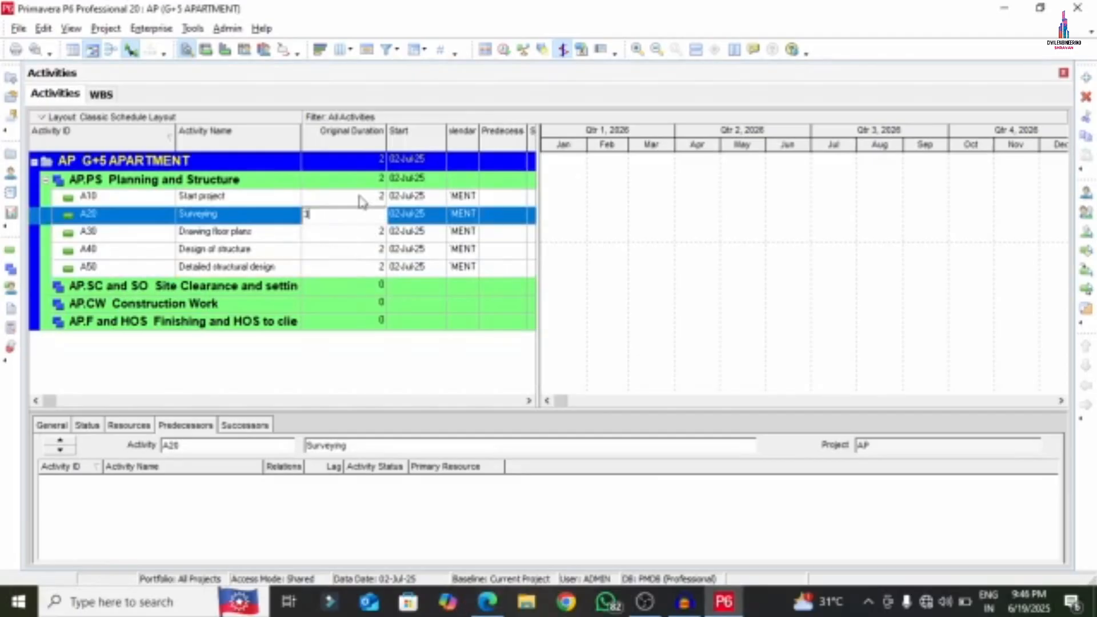
left_click(359, 197)
type("0")
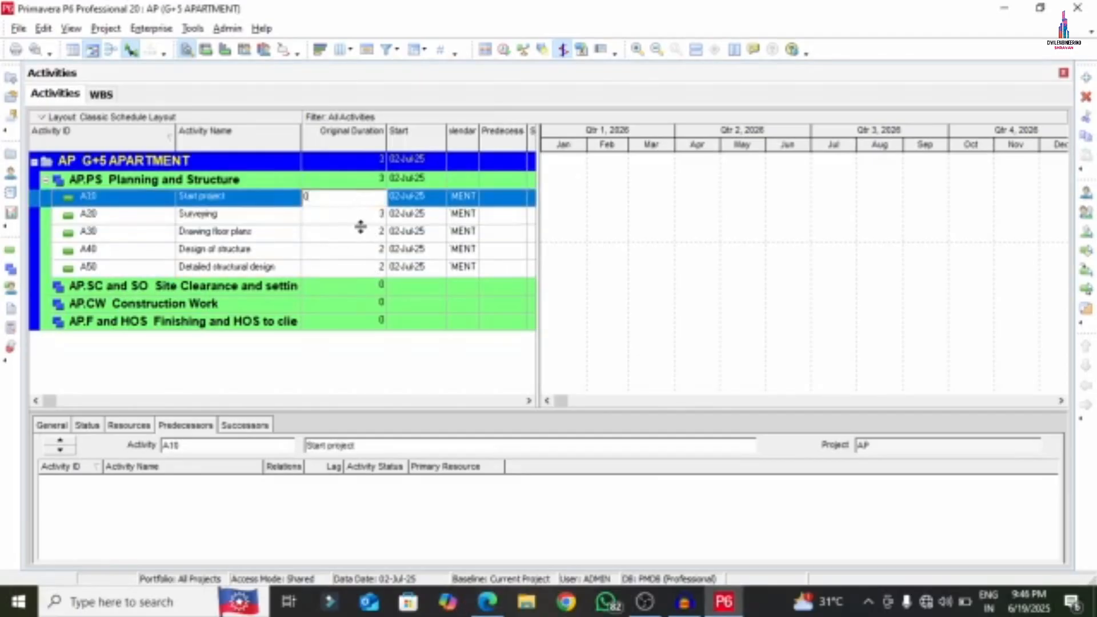
left_click(361, 229)
- Set durations: Drawing floor plans 3, Design of structure 5, Detailed structural design 5
left_click(491, 605)
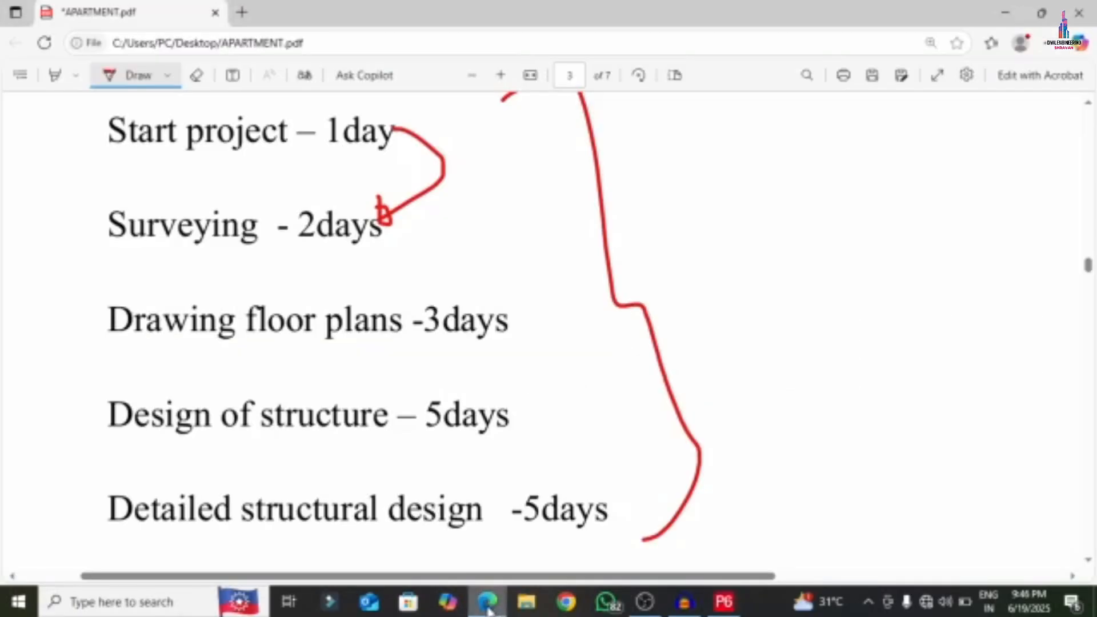
left_click(489, 606)
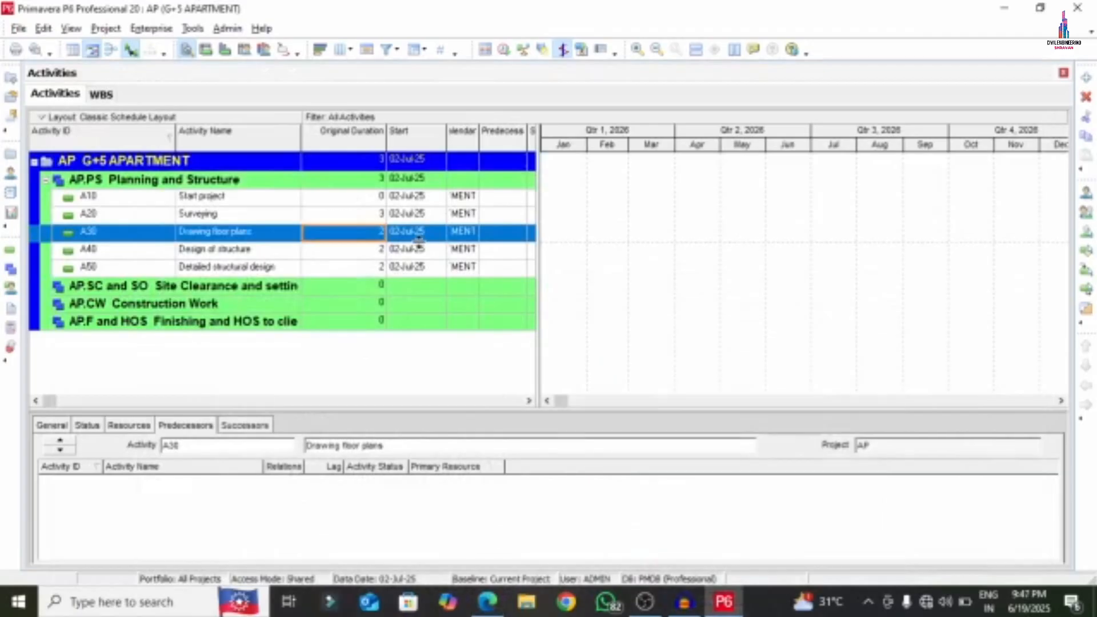
type("3")
left_click(377, 252)
type("5")
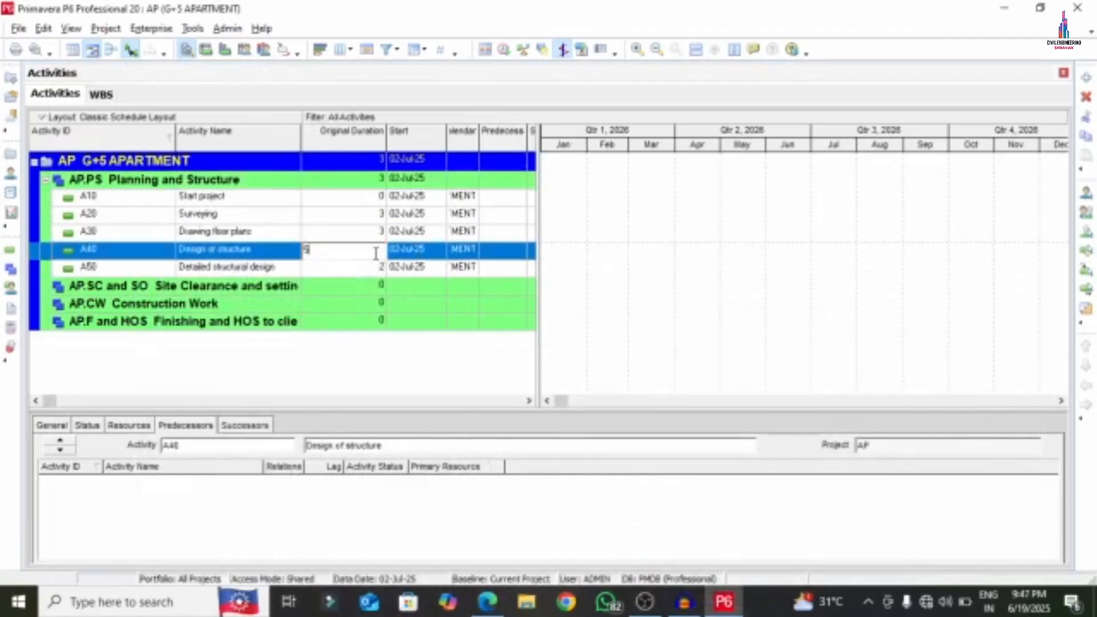
left_click(488, 606)
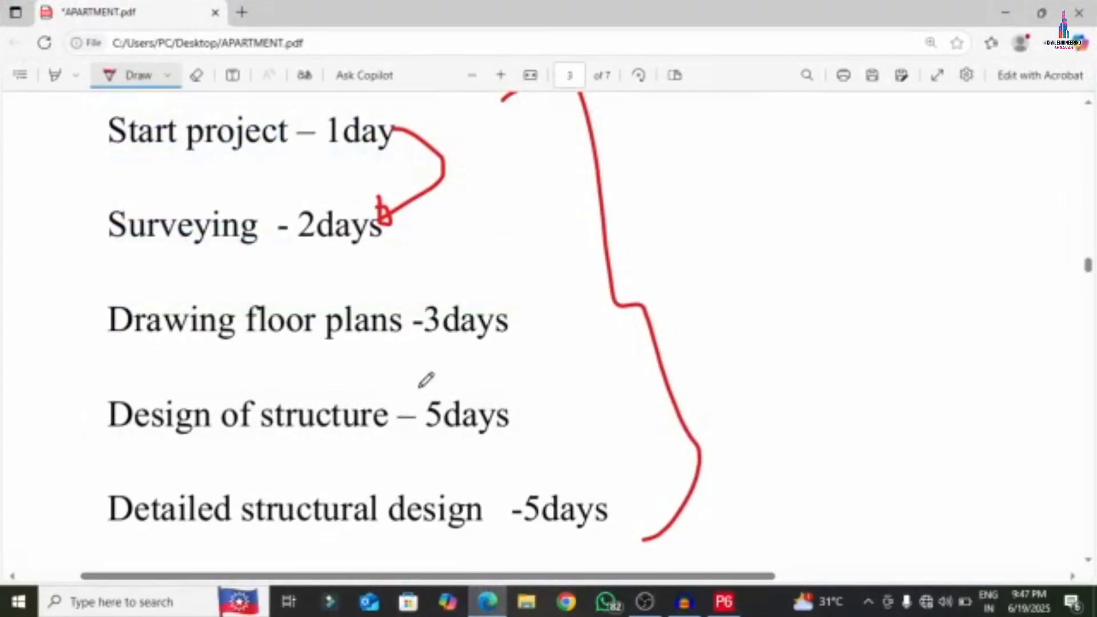
left_click(724, 602)
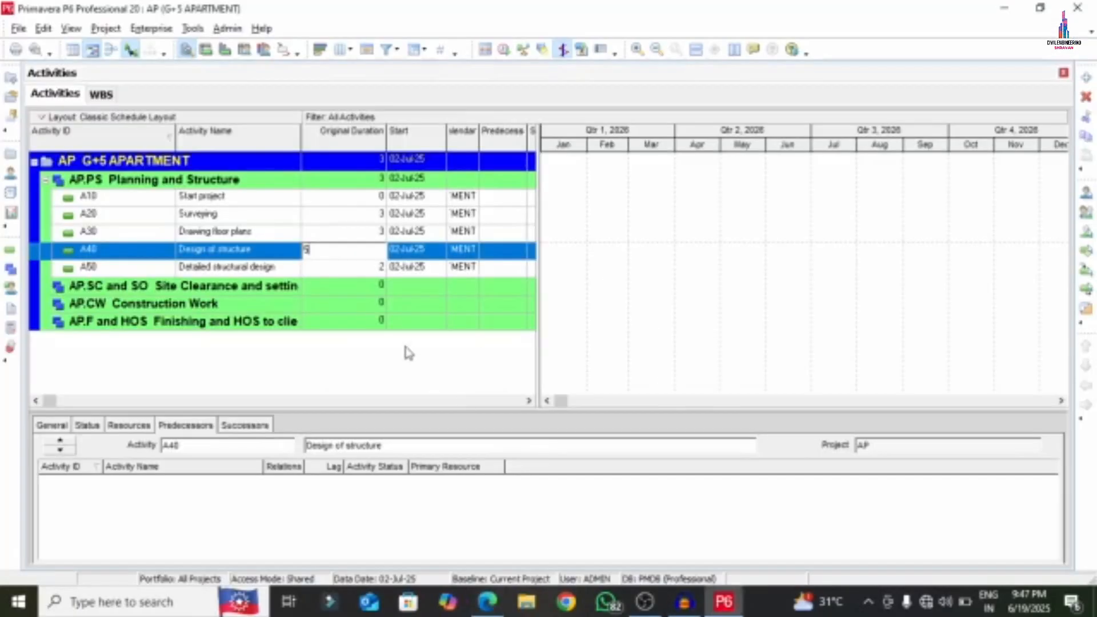
left_click(379, 267)
type("5")
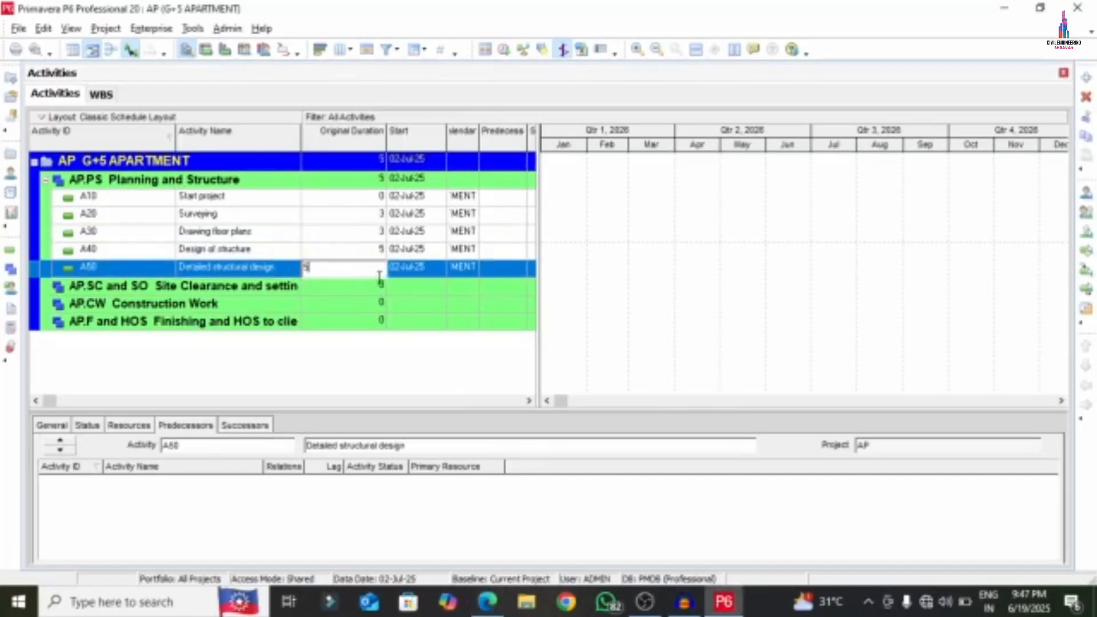
left_click(328, 286)
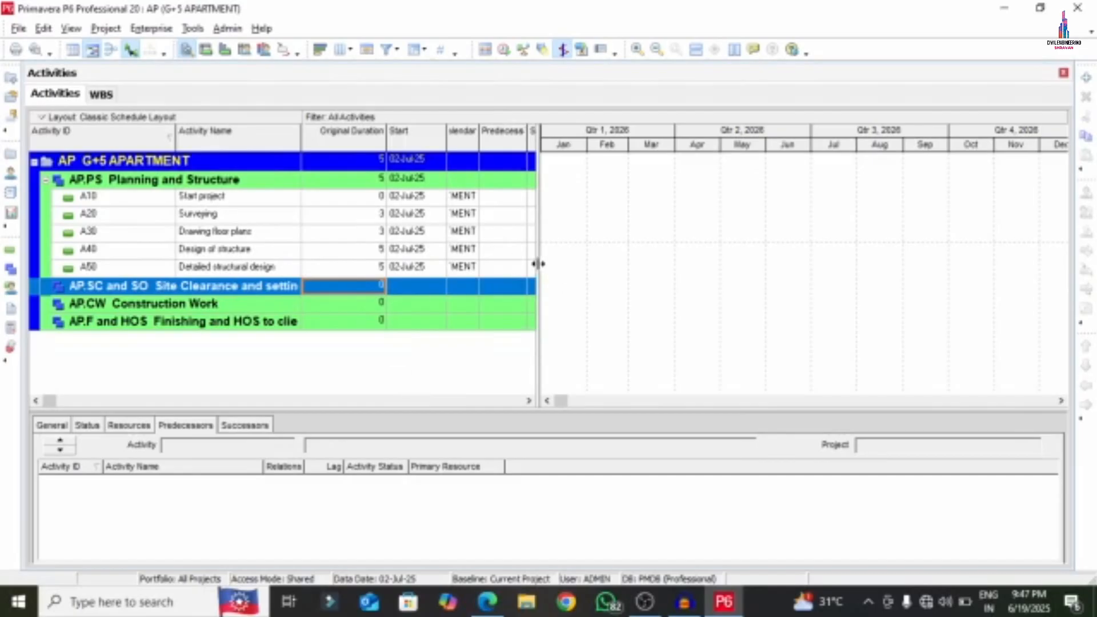
- Widen the activity table and set Start project's Activity Type to Start Milestone
left_click_drag(538, 263, 712, 254)
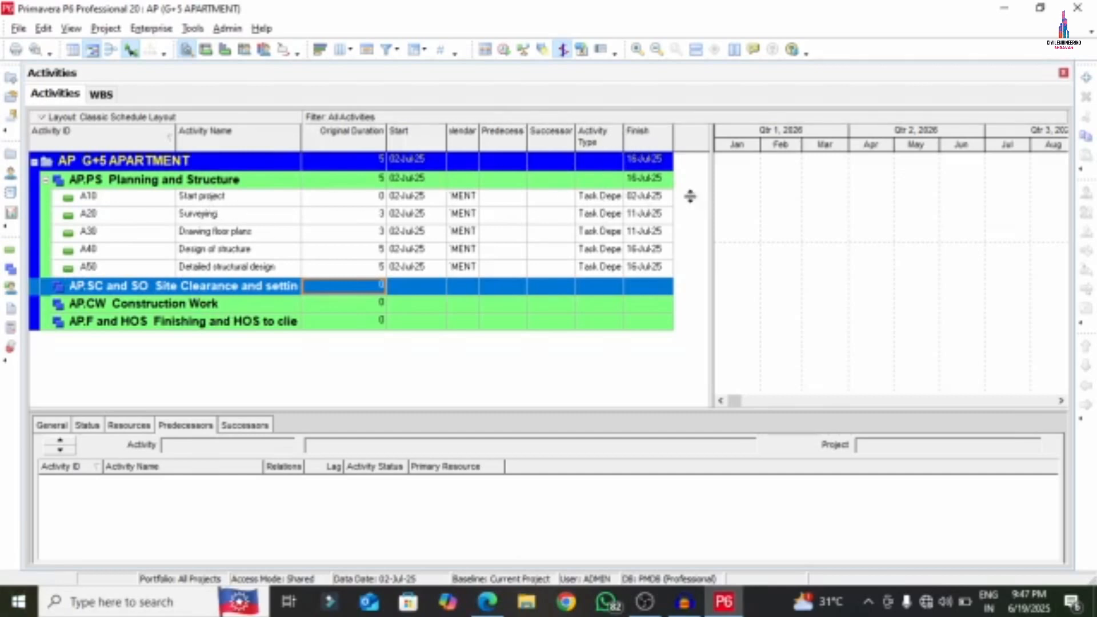
left_click(610, 199)
left_click(618, 198)
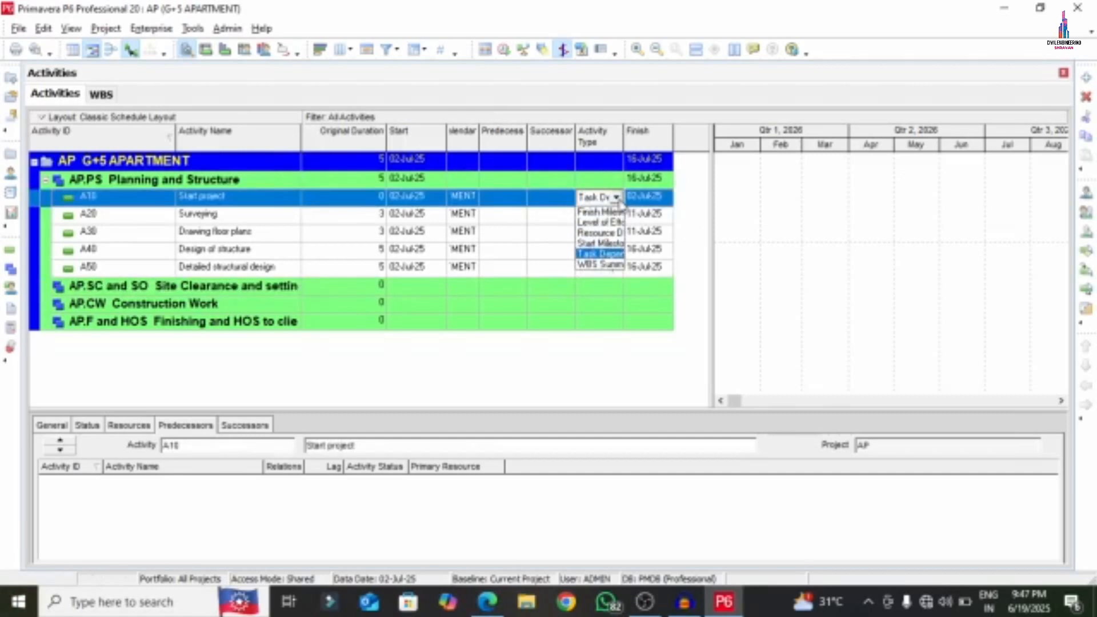
left_click(601, 243)
left_click(232, 285)
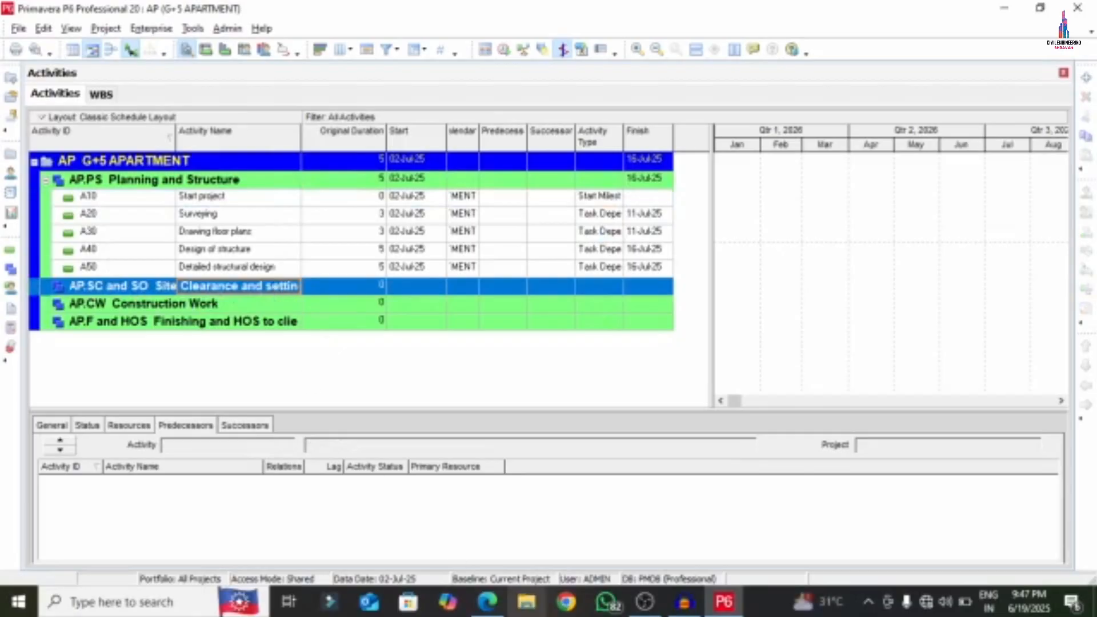
- Scroll the APARTMENT PDF to the Site Clearance and setting out work durations
left_click(487, 602)
scroll(412, 347, "down", 5)
scroll(411, 348, "down", 10)
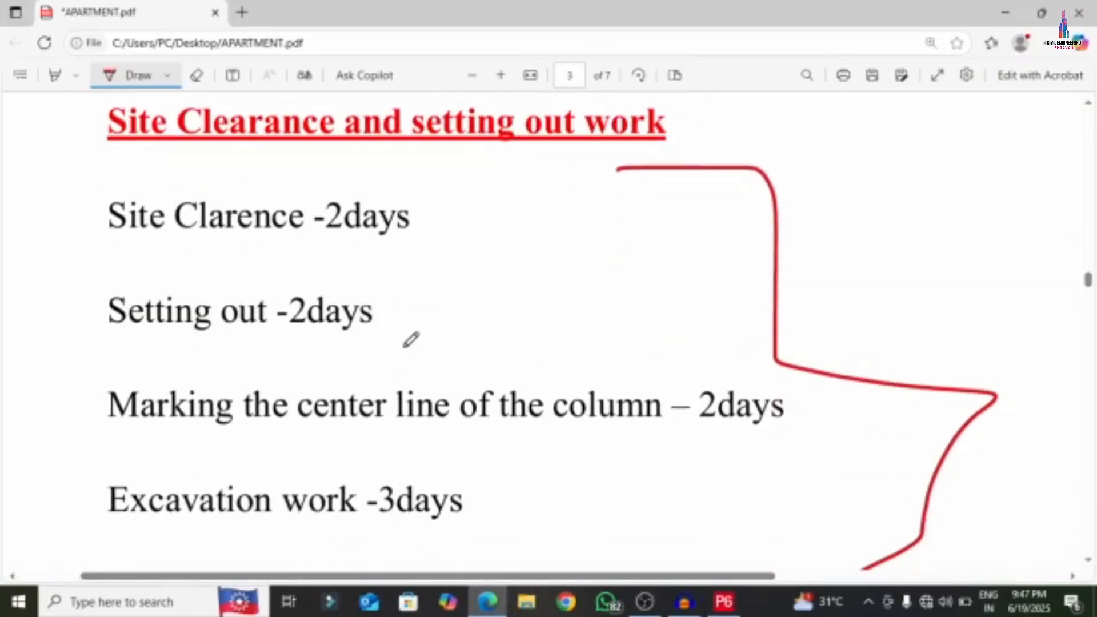
scroll(415, 395, "up", 10)
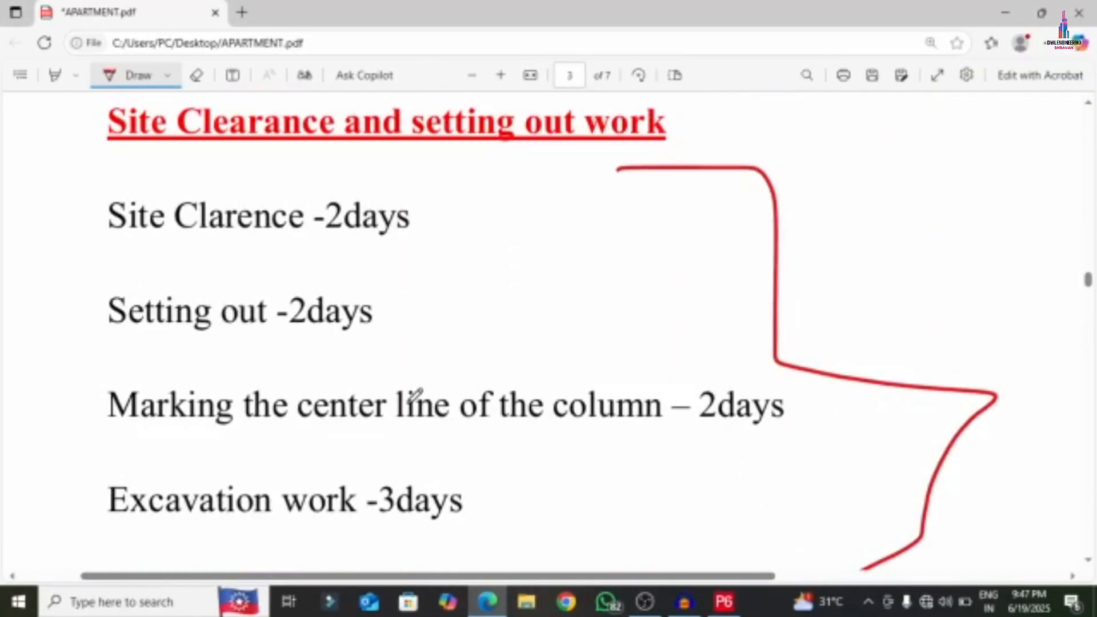
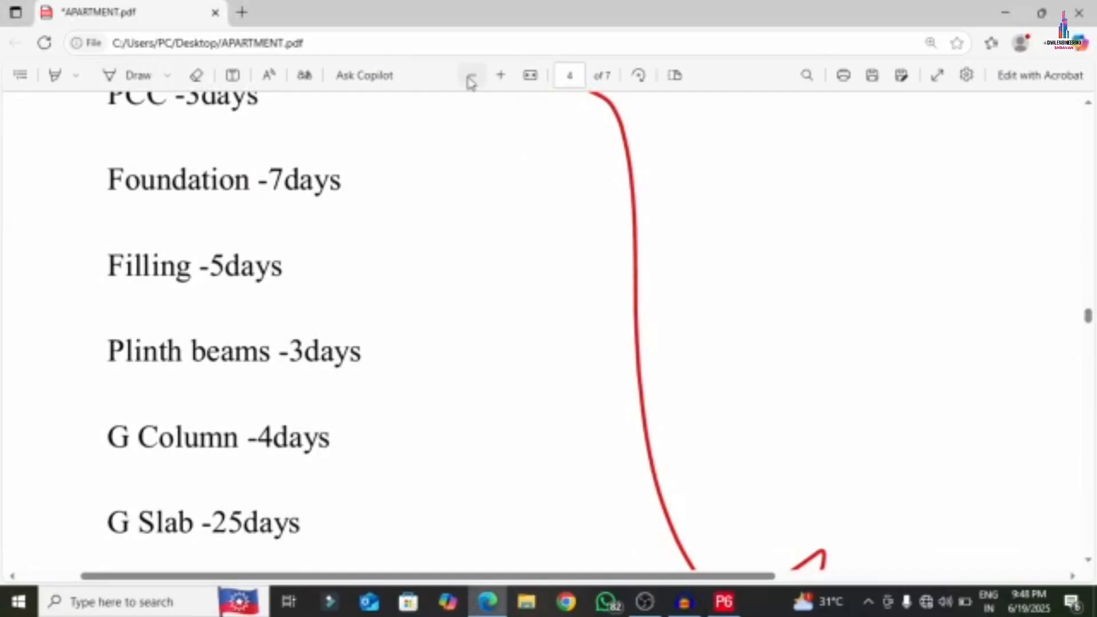
- Zoom out the PDF and bring page 4's Construction Work list, from PCC -3days, into view
left_click(471, 76)
scroll(403, 319, "down", 5)
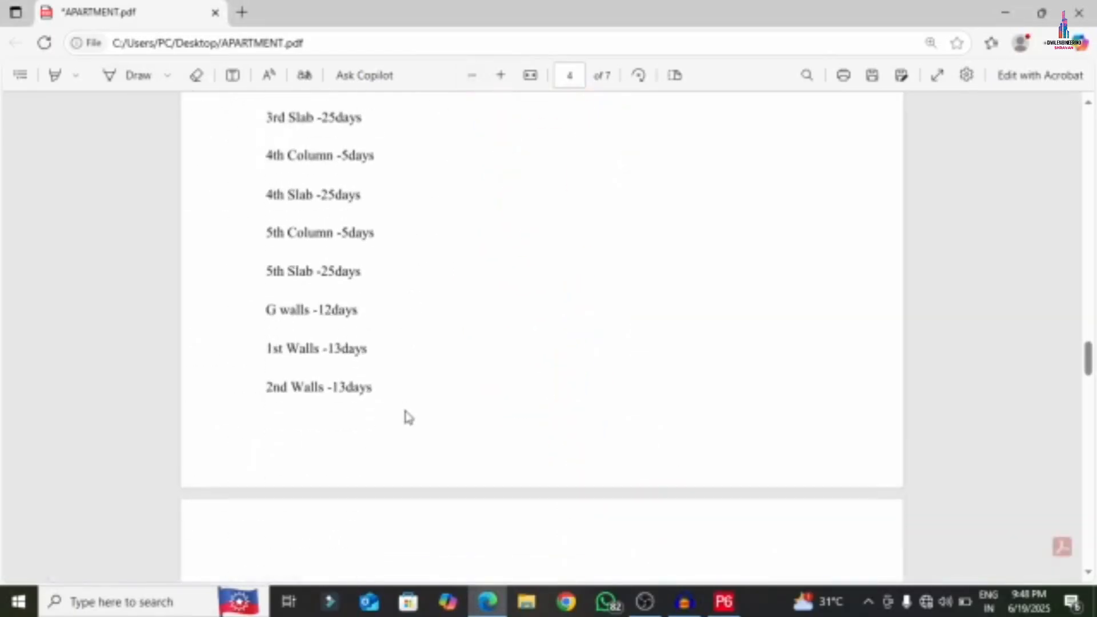
scroll(402, 403, "up", 4)
scroll(291, 147, "up", 5)
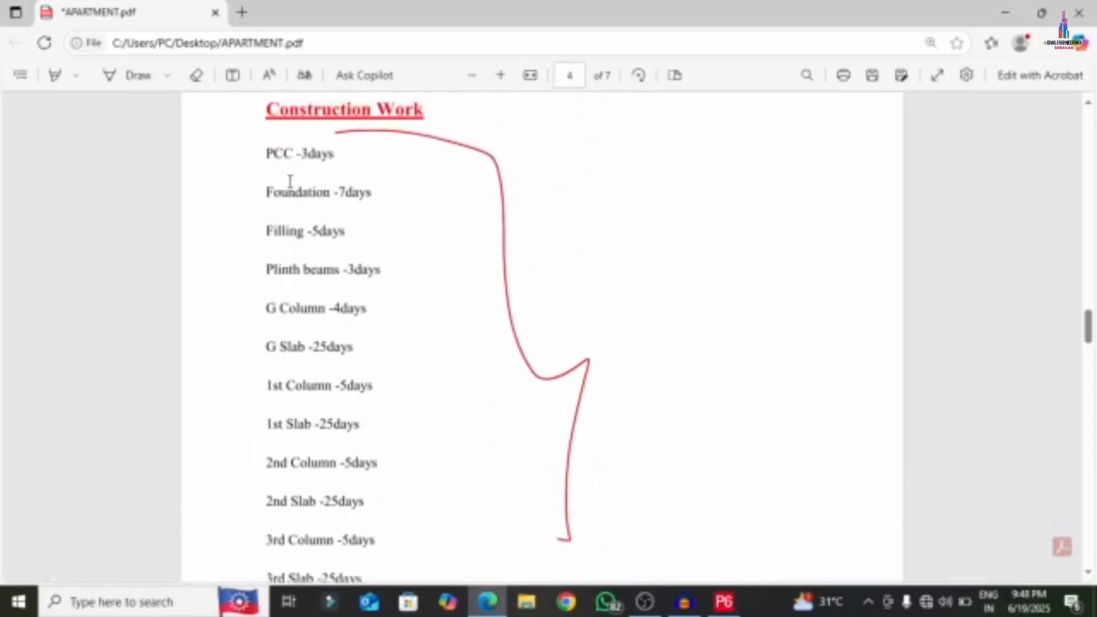
scroll(290, 182, "up", 1)
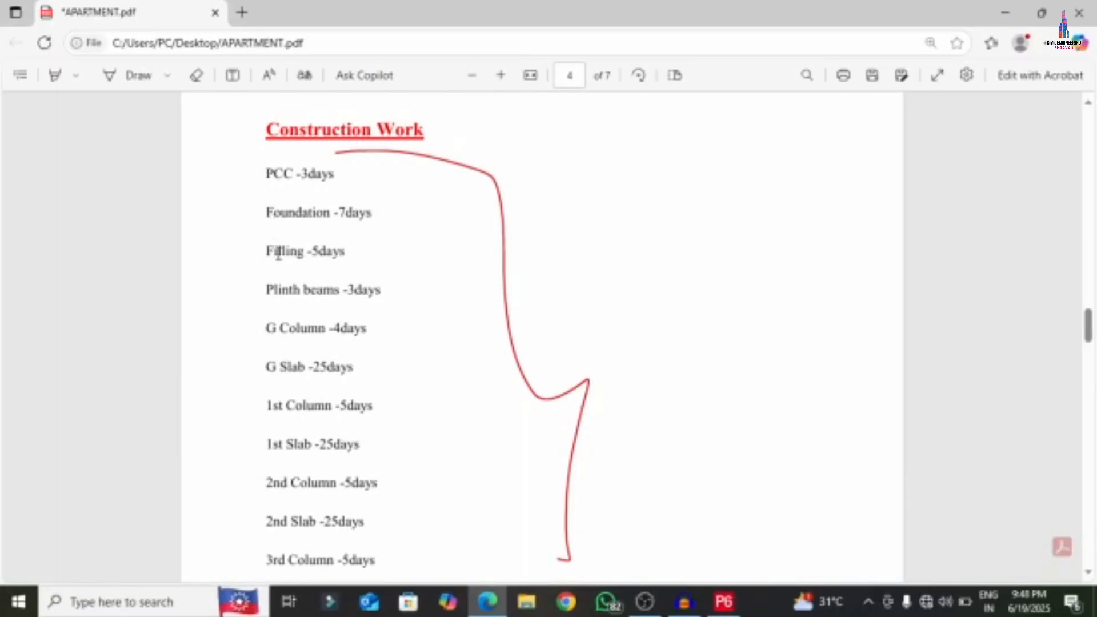
- In P6, add blank activities A210 through A300 below A200 in Construction Work
left_click(715, 603)
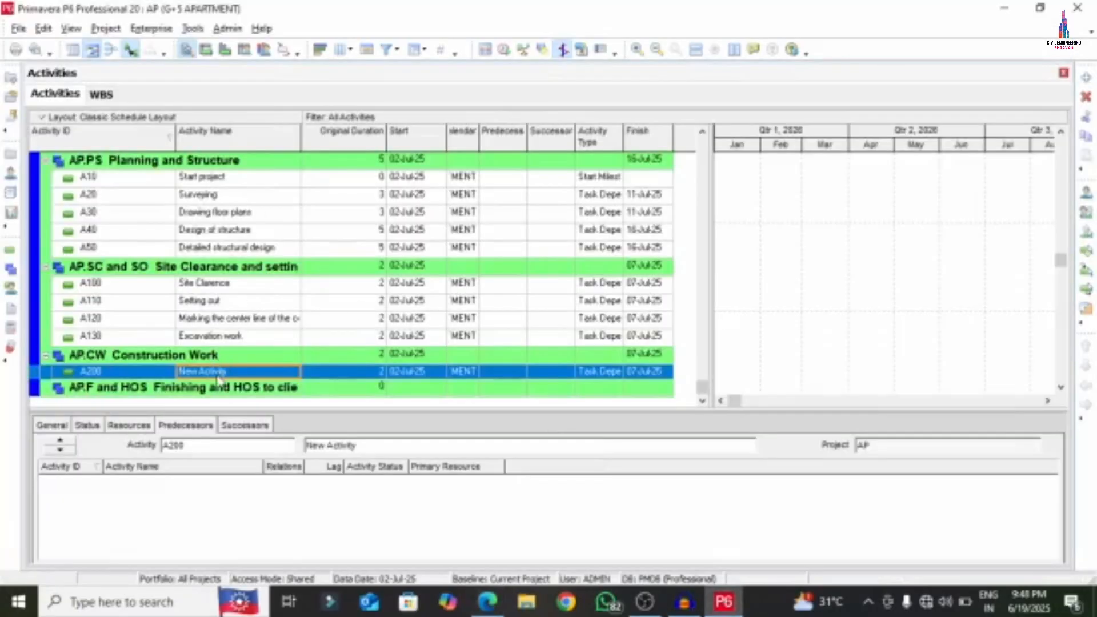
right_click(153, 380)
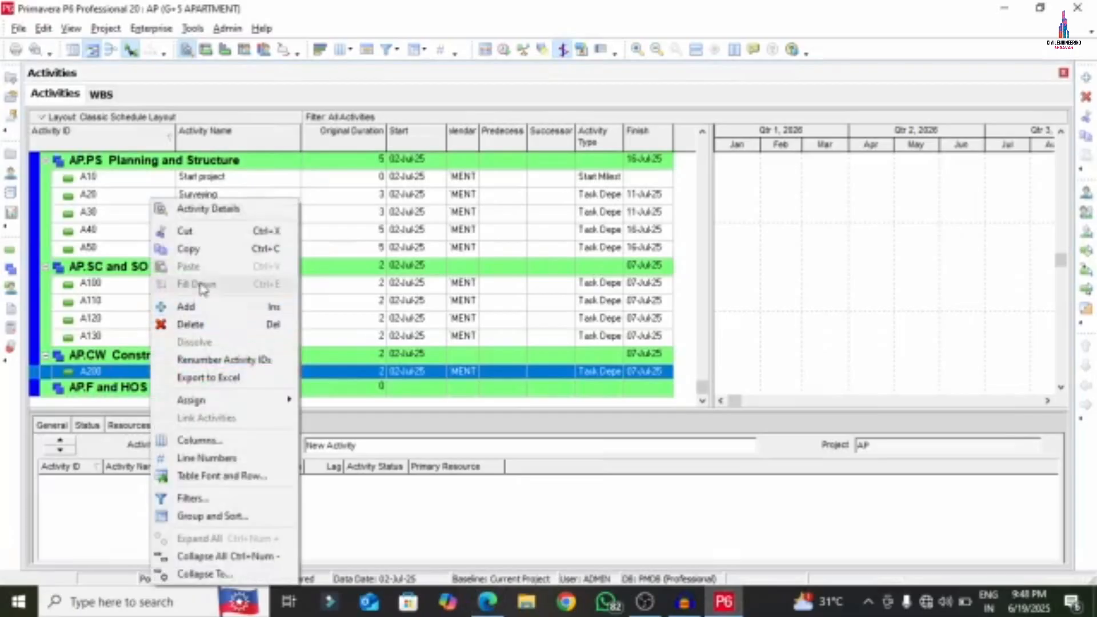
left_click(192, 305)
right_click(126, 375)
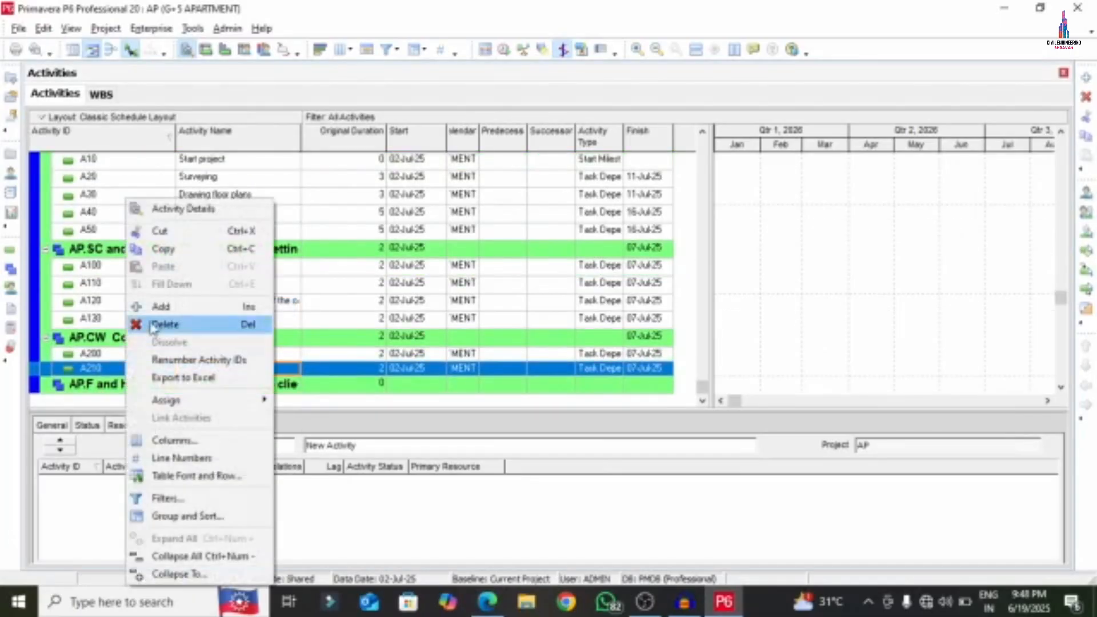
left_click(157, 306)
right_click(126, 369)
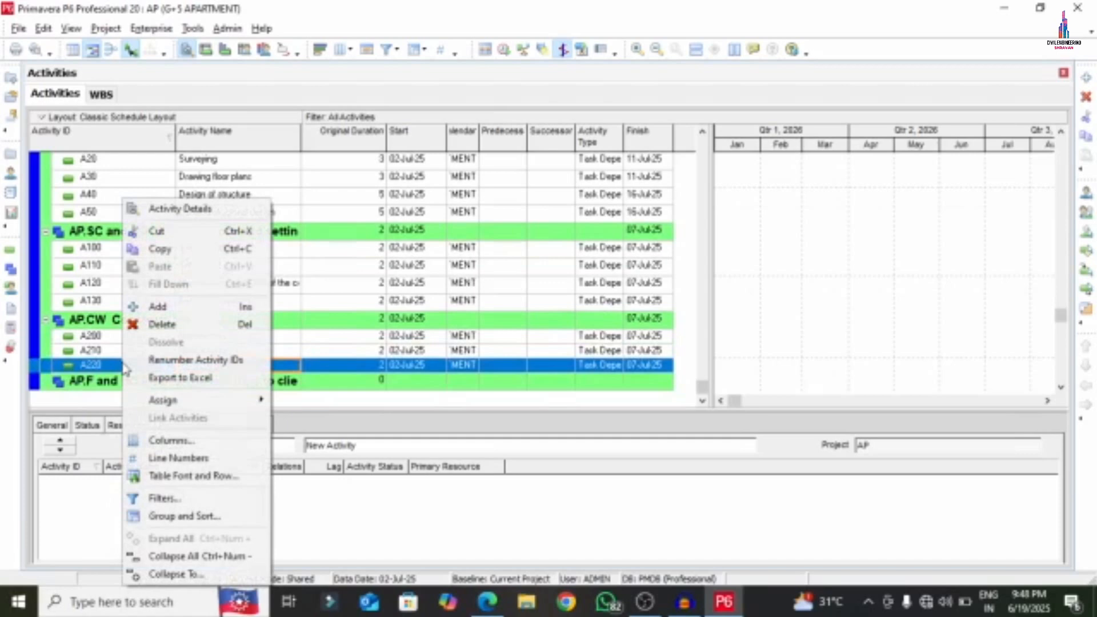
left_click(157, 306)
right_click(126, 379)
left_click(163, 307)
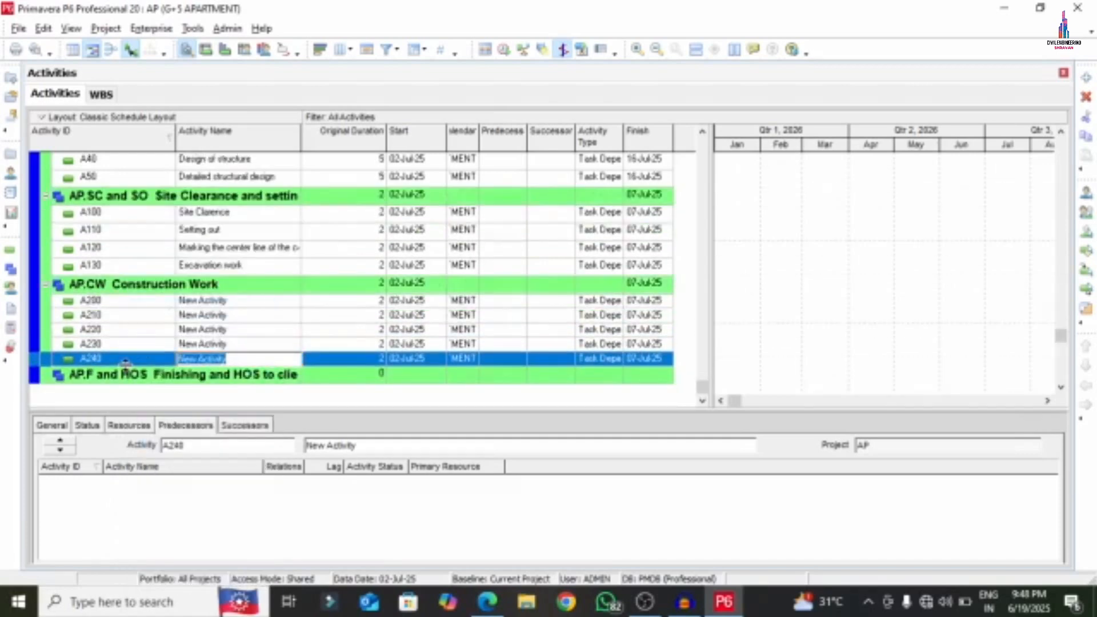
right_click(125, 366)
left_click(159, 306)
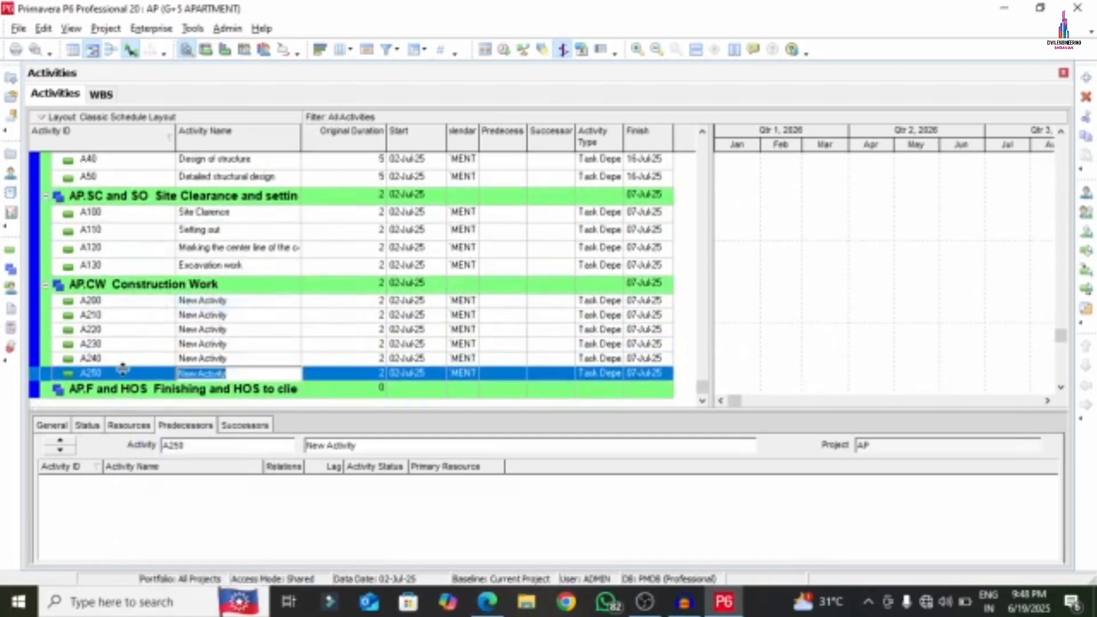
right_click(122, 371)
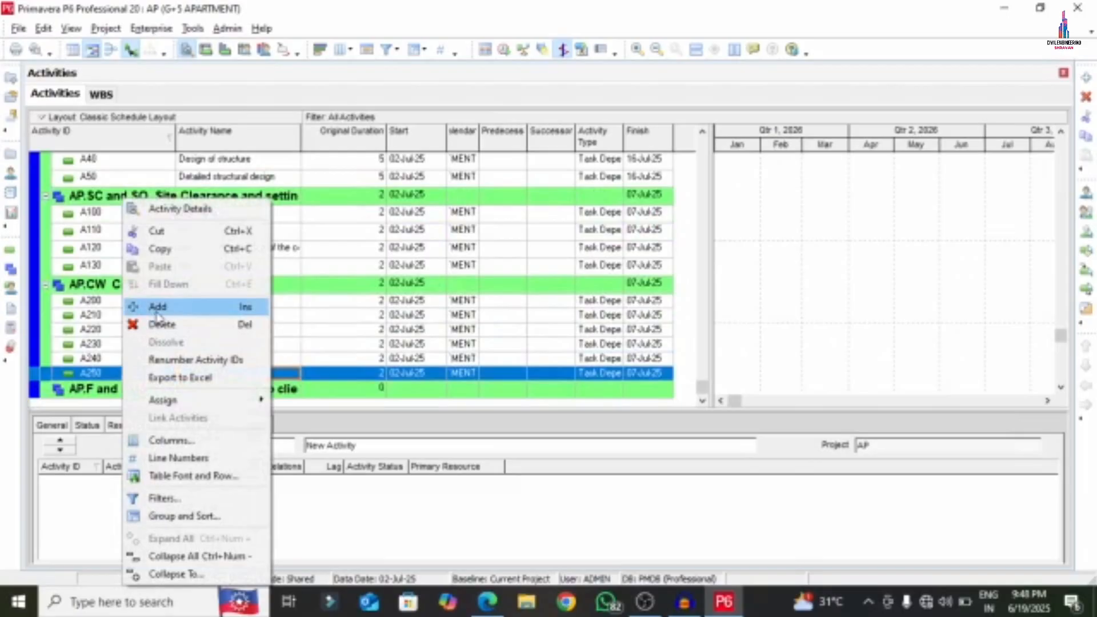
left_click(157, 307)
right_click(122, 372)
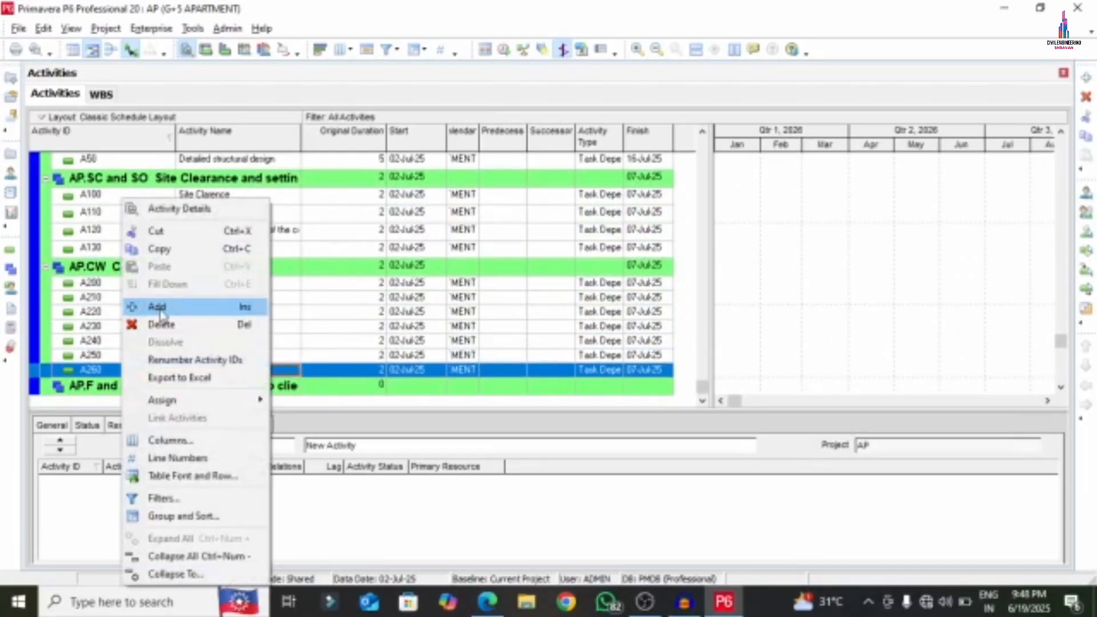
left_click(157, 305)
right_click(113, 377)
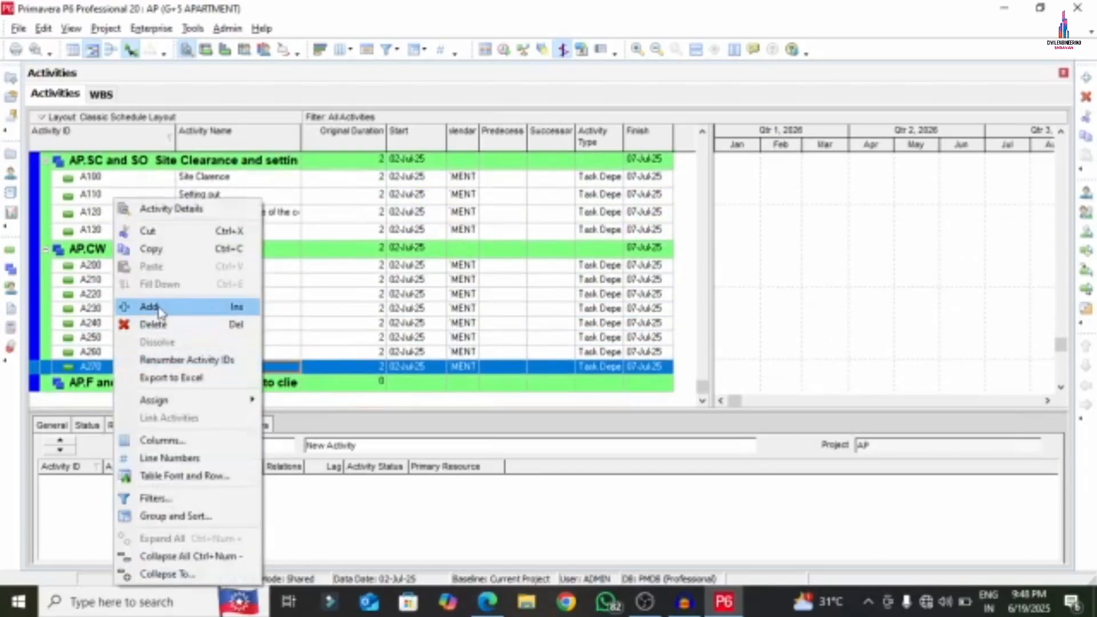
left_click(158, 309)
right_click(129, 361)
left_click(155, 305)
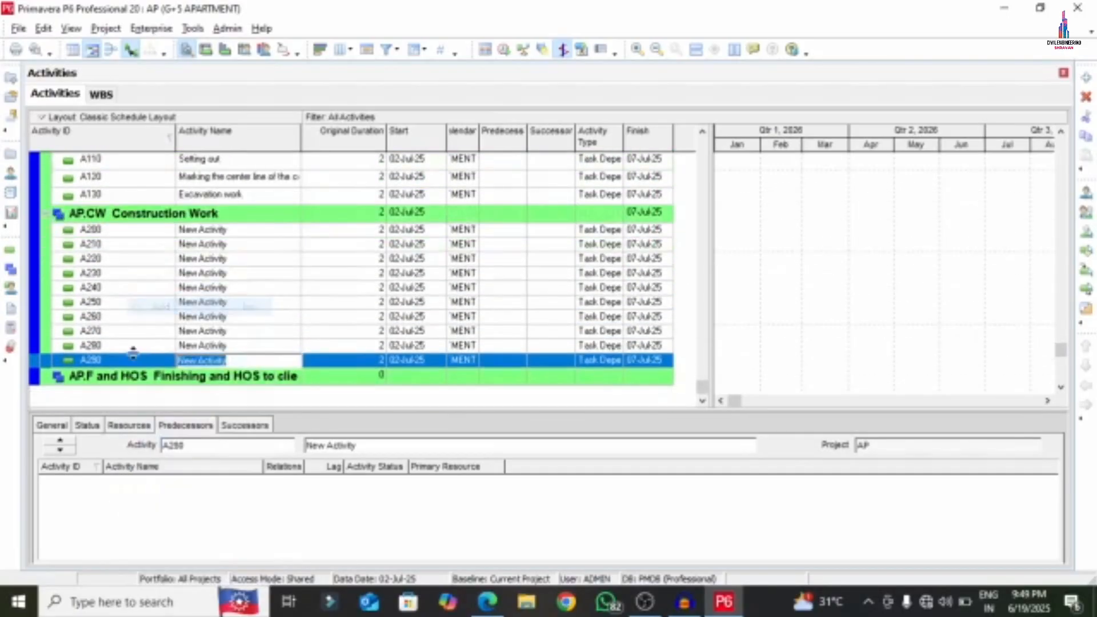
right_click(123, 368)
left_click(157, 307)
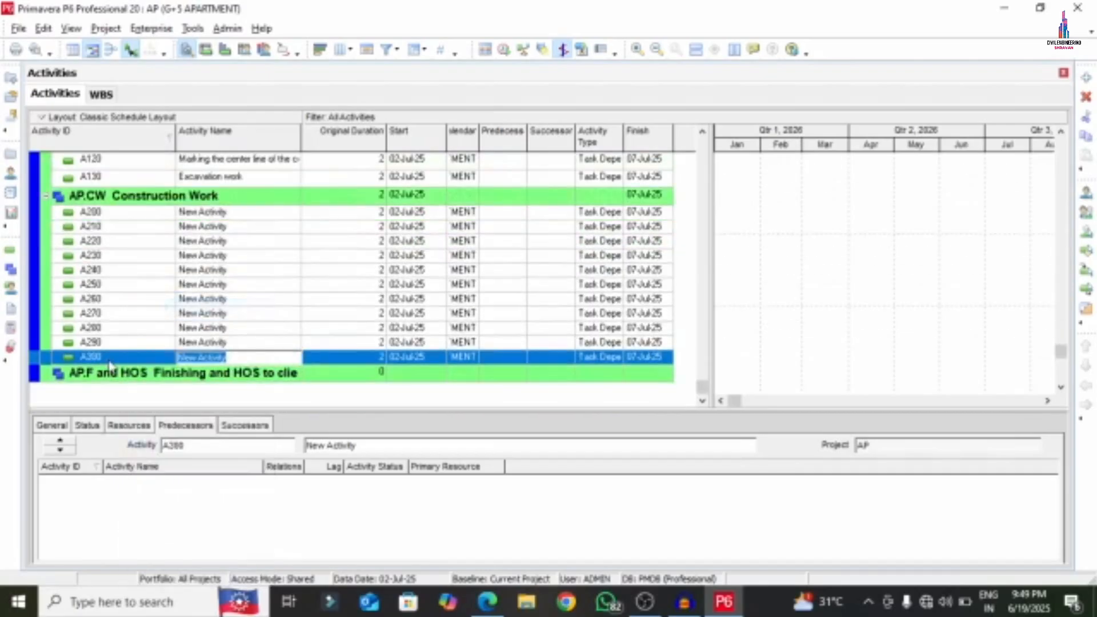
- Add the remaining blank activities A310 through A390, then reselect A200 at the section top
right_click(111, 365)
left_click(144, 307)
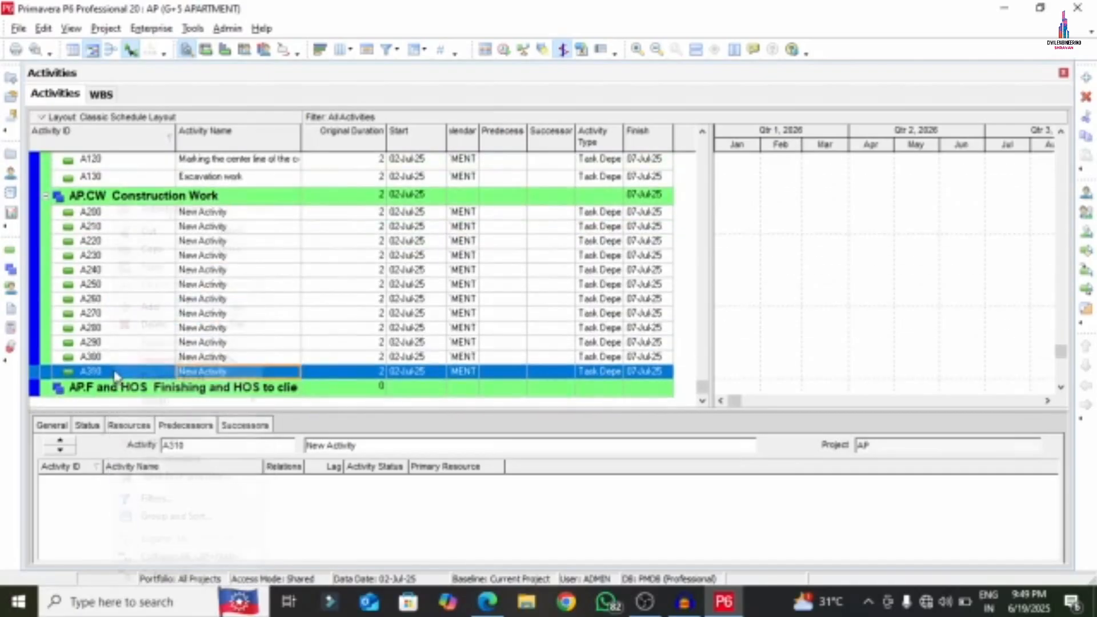
right_click(115, 371)
left_click(150, 307)
right_click(114, 369)
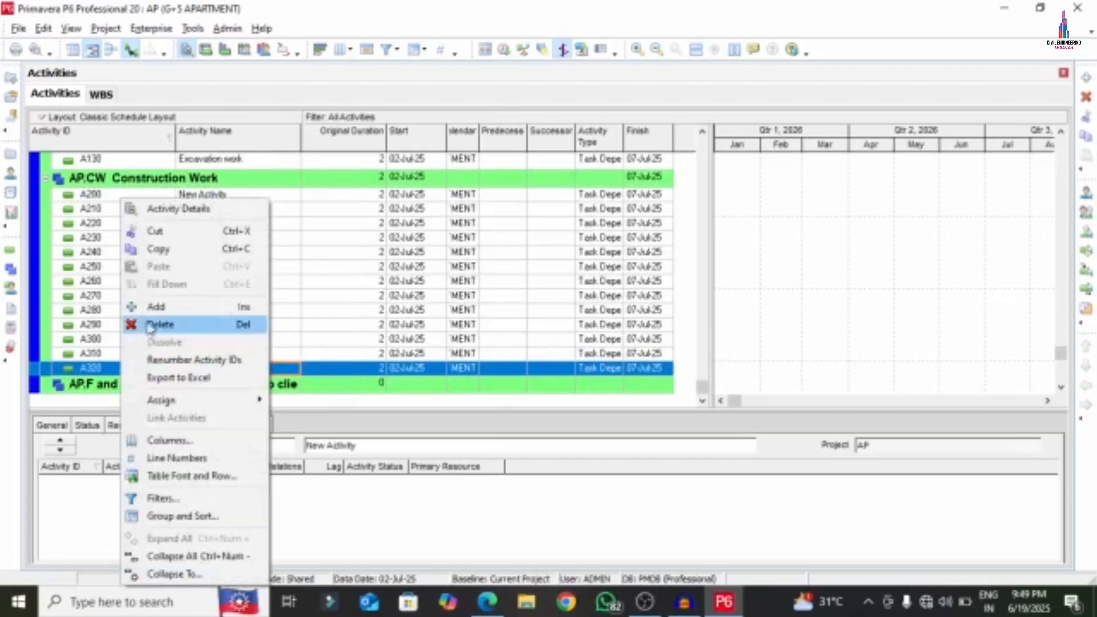
left_click(150, 307)
right_click(116, 361)
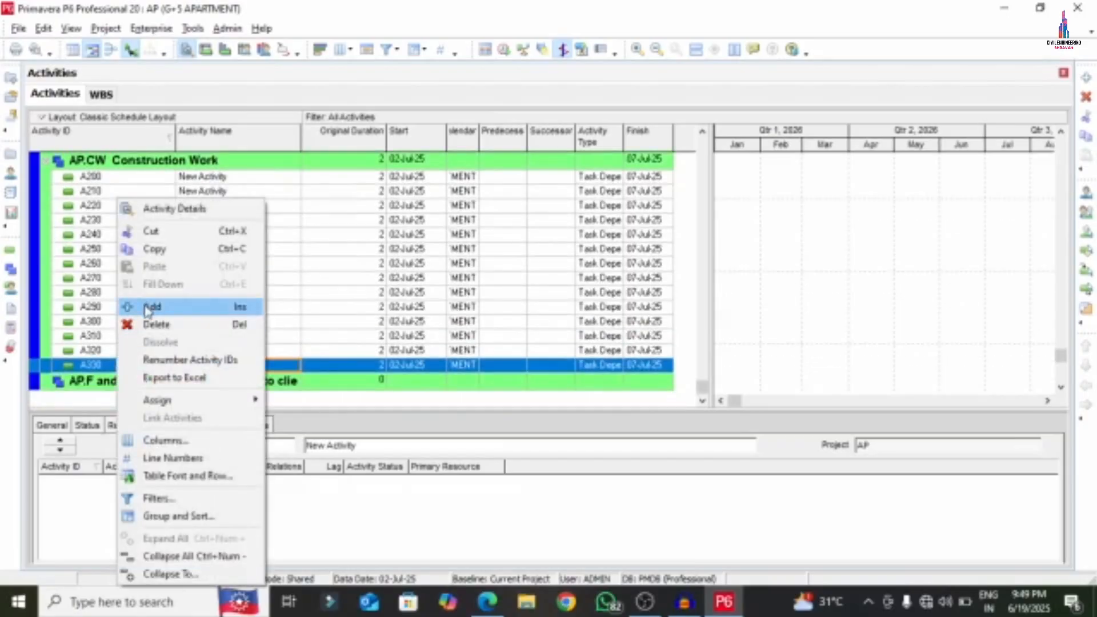
left_click(147, 308)
right_click(117, 361)
left_click(149, 307)
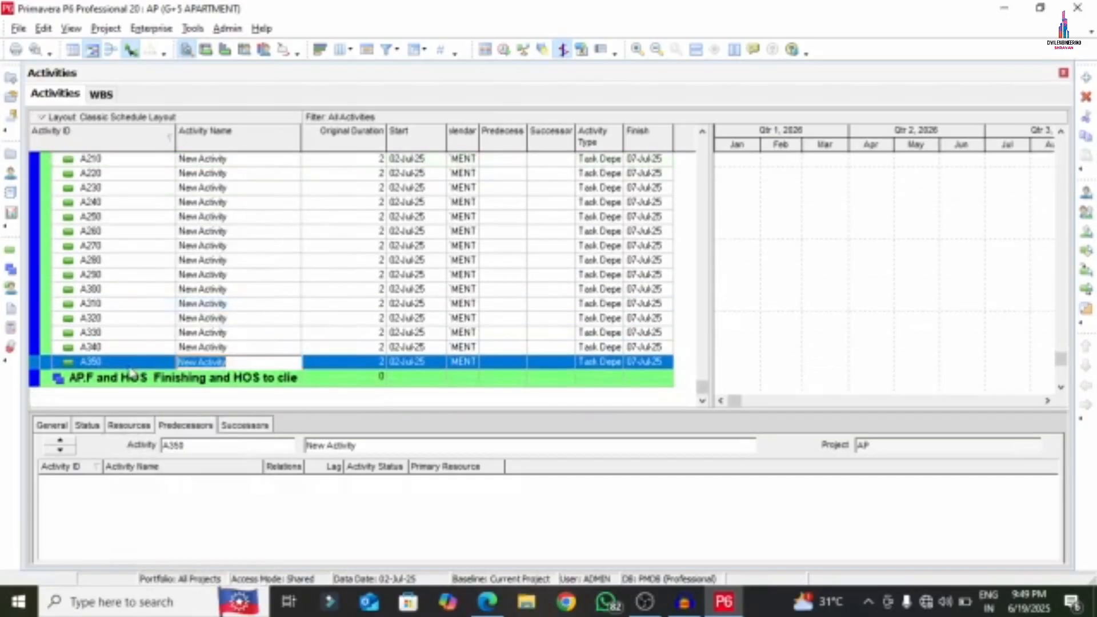
right_click(131, 372)
left_click(148, 306)
right_click(124, 367)
left_click(147, 306)
right_click(113, 363)
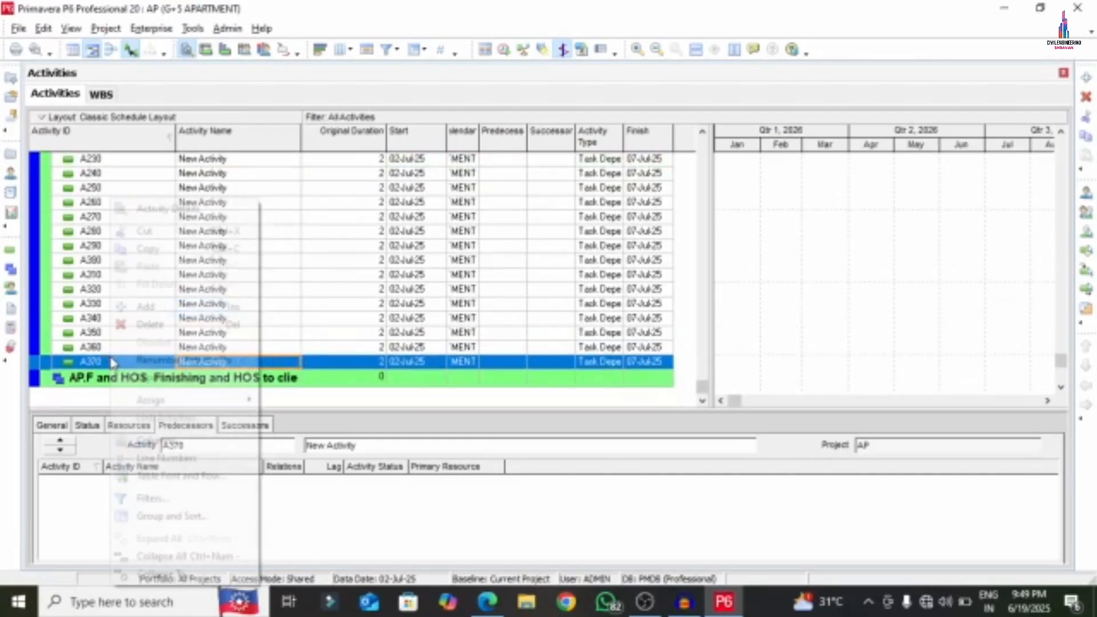
left_click(147, 306)
right_click(117, 365)
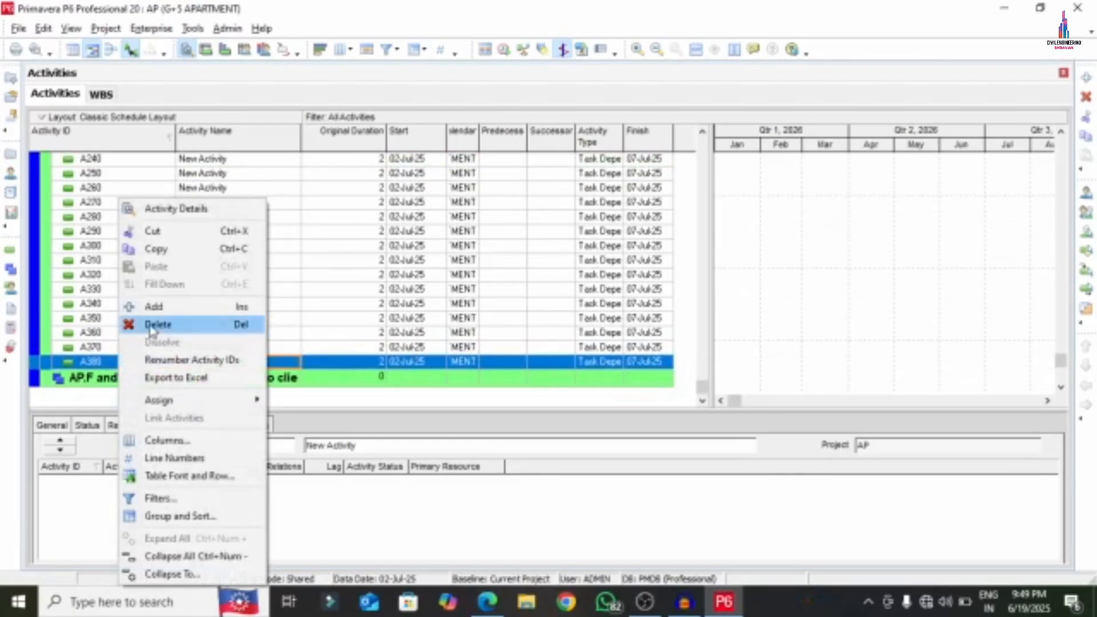
left_click(148, 306)
left_click(343, 297)
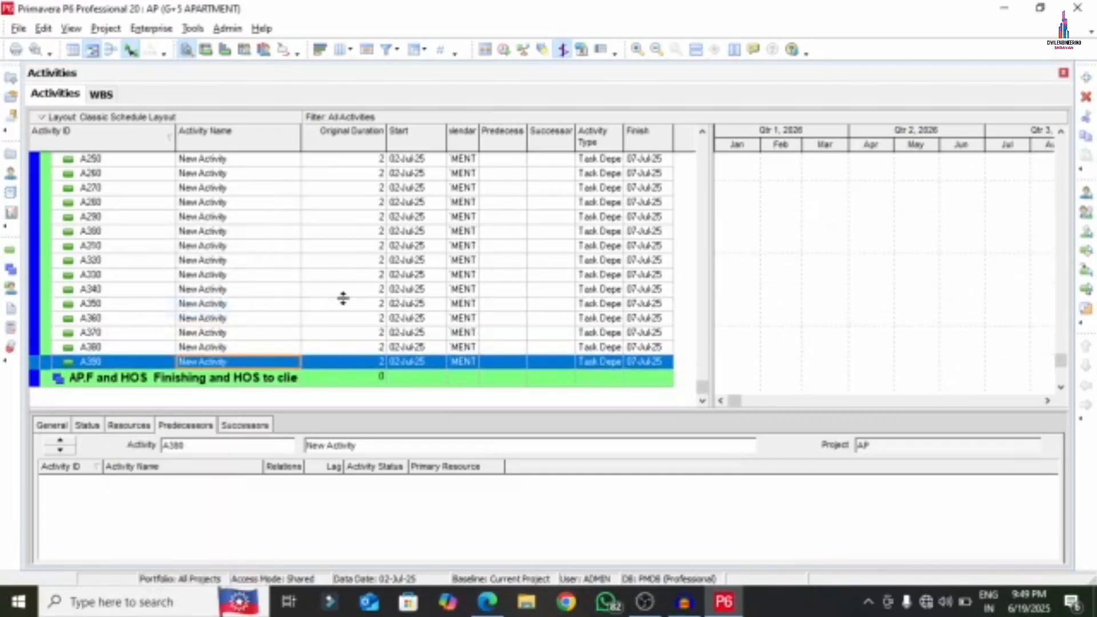
scroll(343, 298, "up", 4)
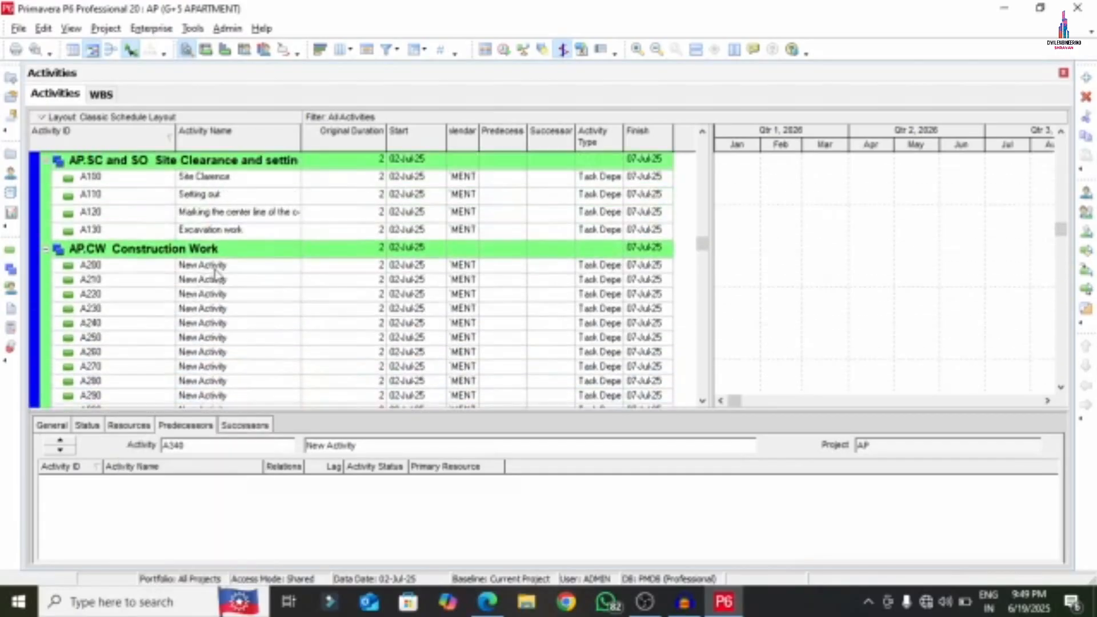
left_click(222, 266)
- Copy 'PCC' from the PDF and paste it as activity A200's name
left_click(488, 601)
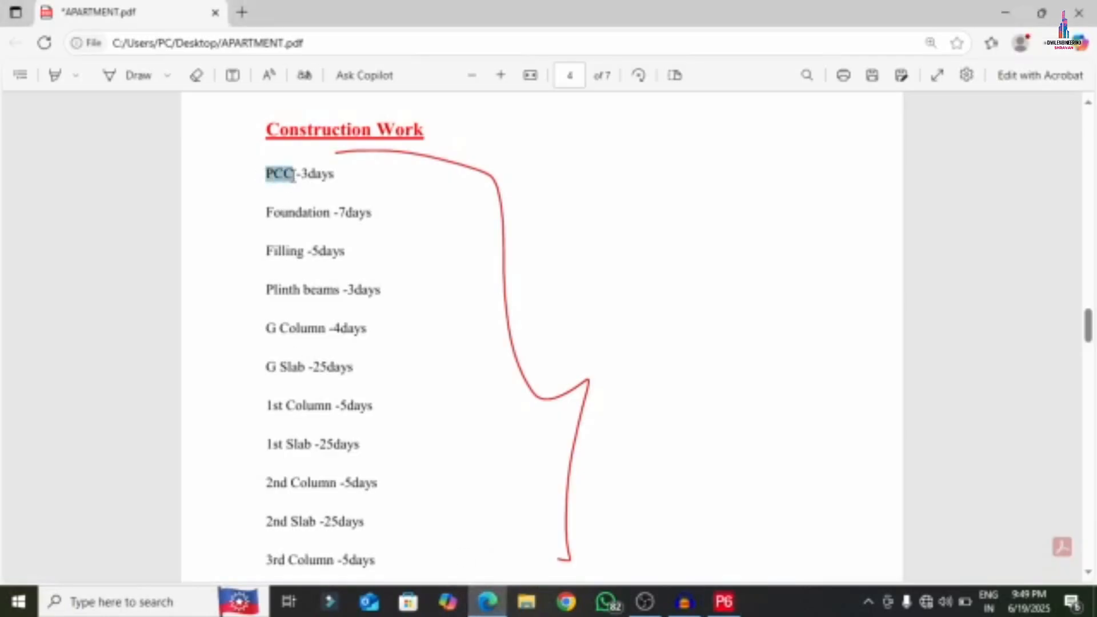
left_click(268, 179)
right_click(266, 180)
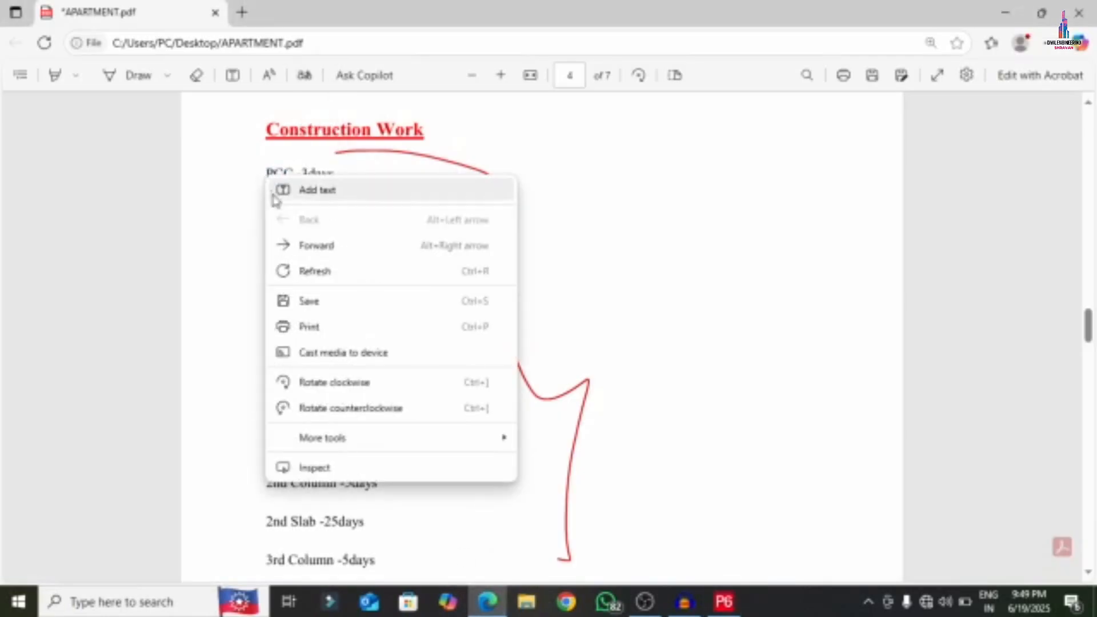
left_click(258, 183)
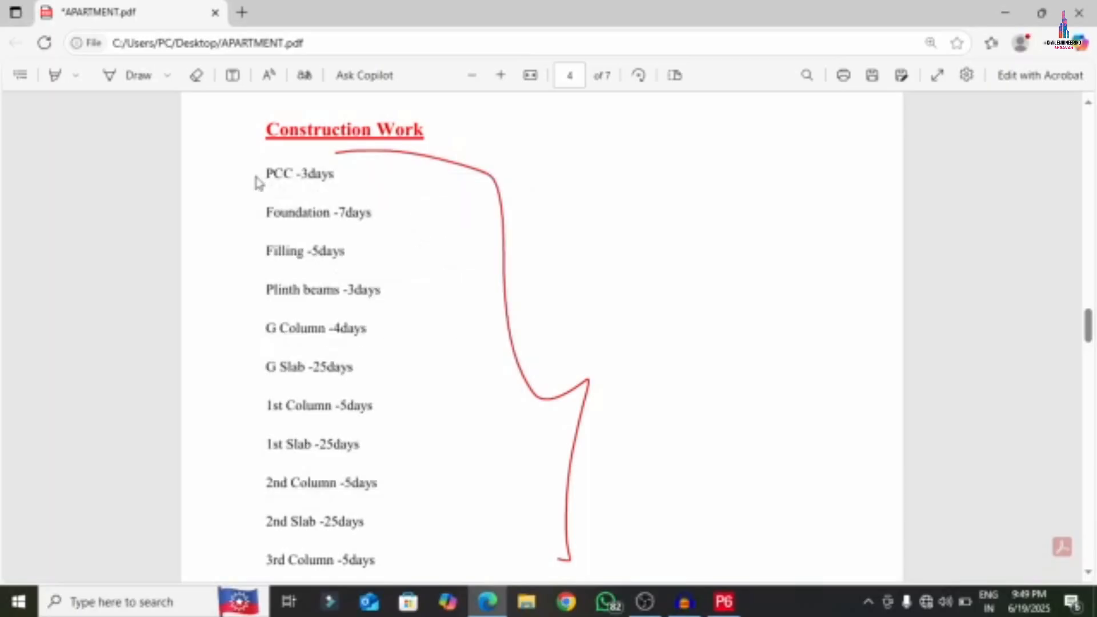
right_click(291, 172)
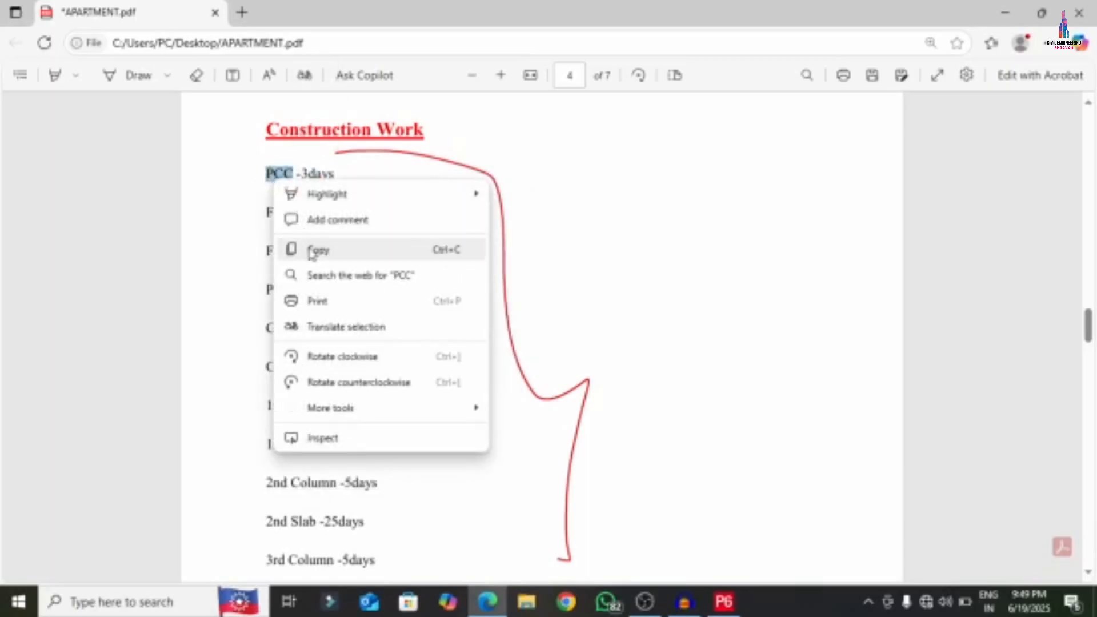
left_click(282, 249)
left_click(741, 606)
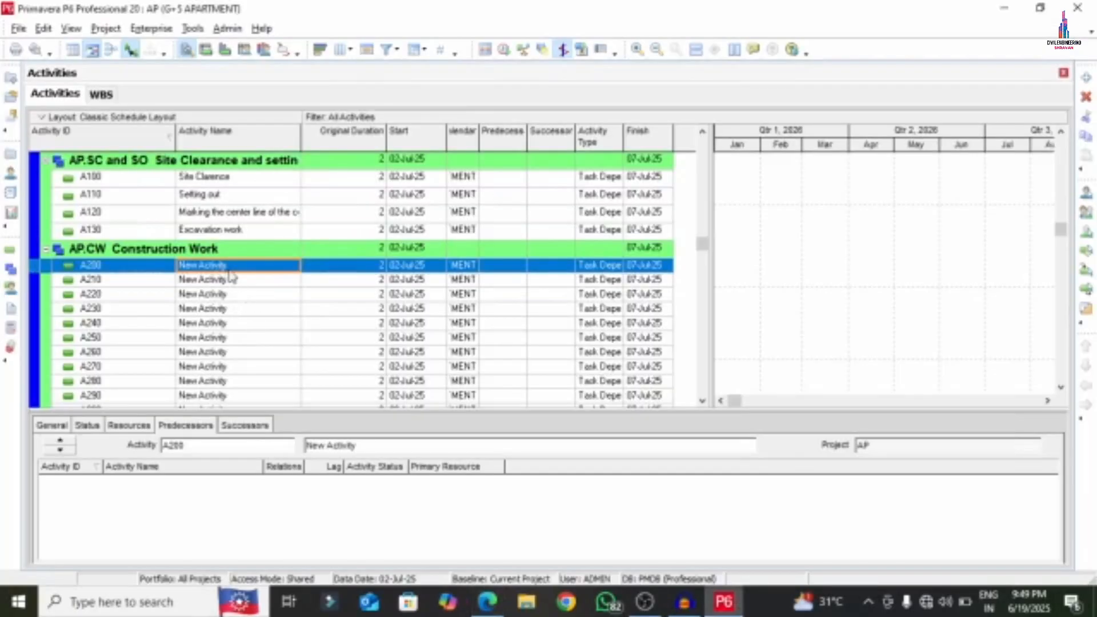
left_click(230, 270)
right_click(233, 268)
left_click(267, 337)
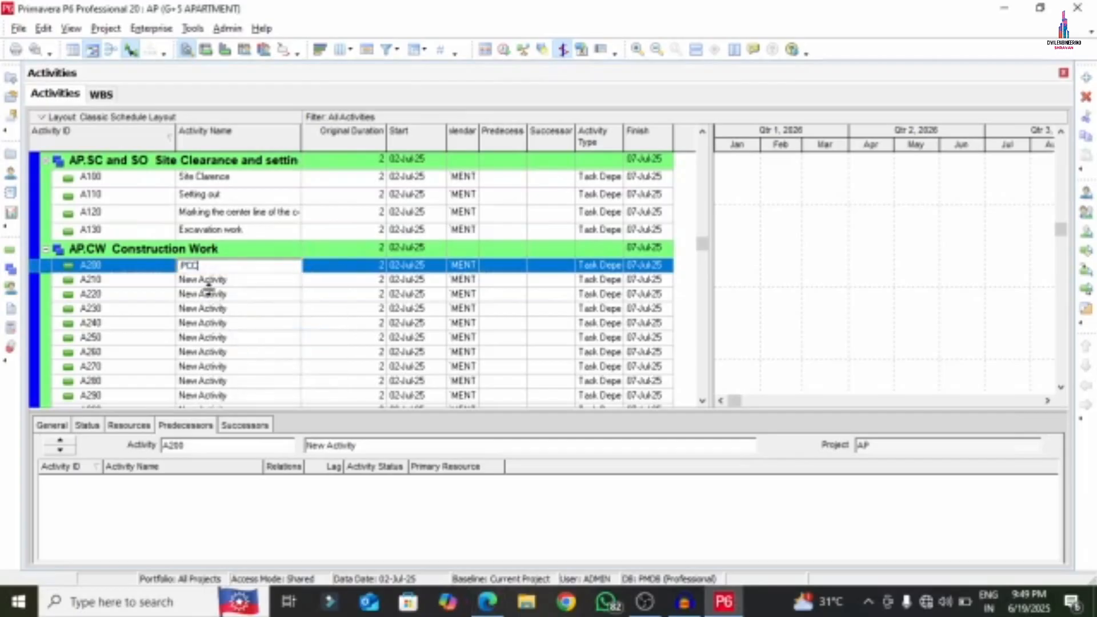
left_click(242, 279)
- Name activity A210 'Foundation', copied from the PDF
left_click(487, 602)
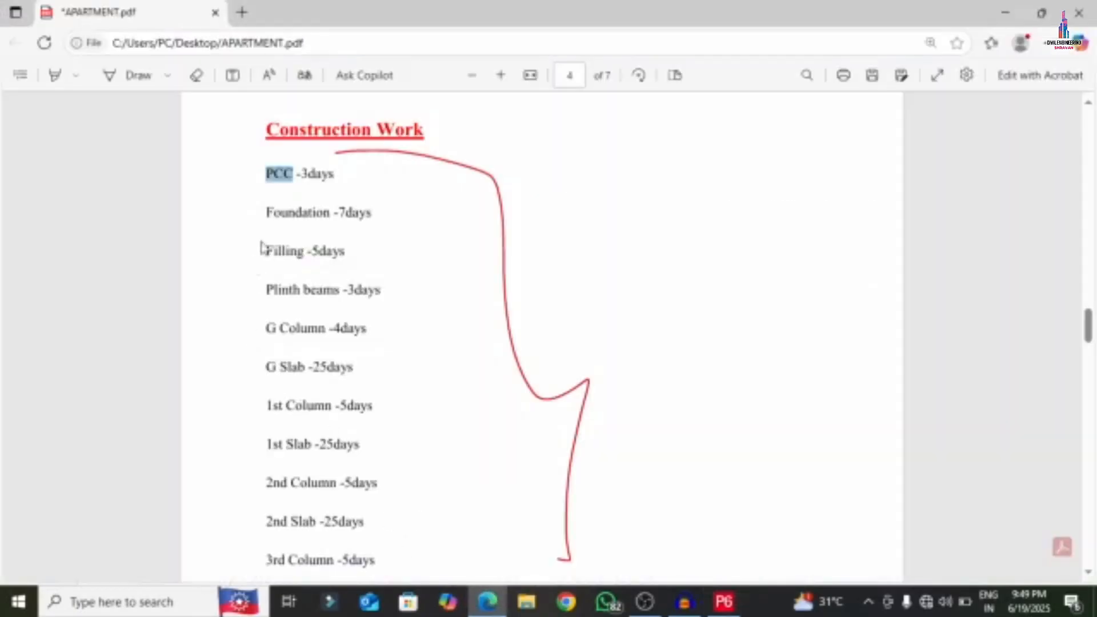
right_click(298, 213)
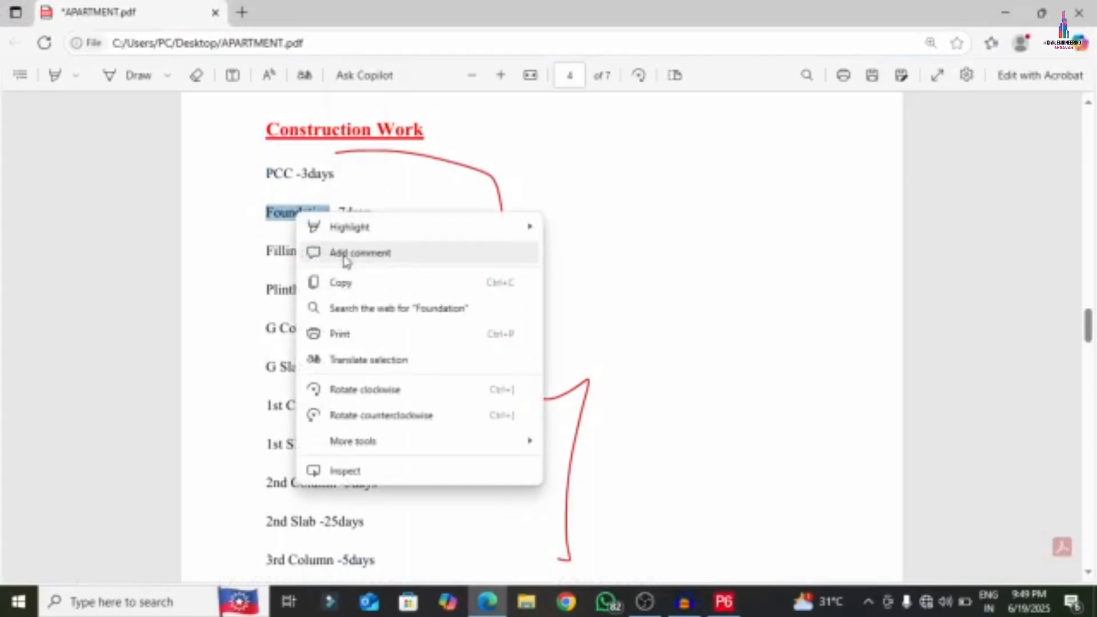
left_click(355, 282)
left_click(724, 602)
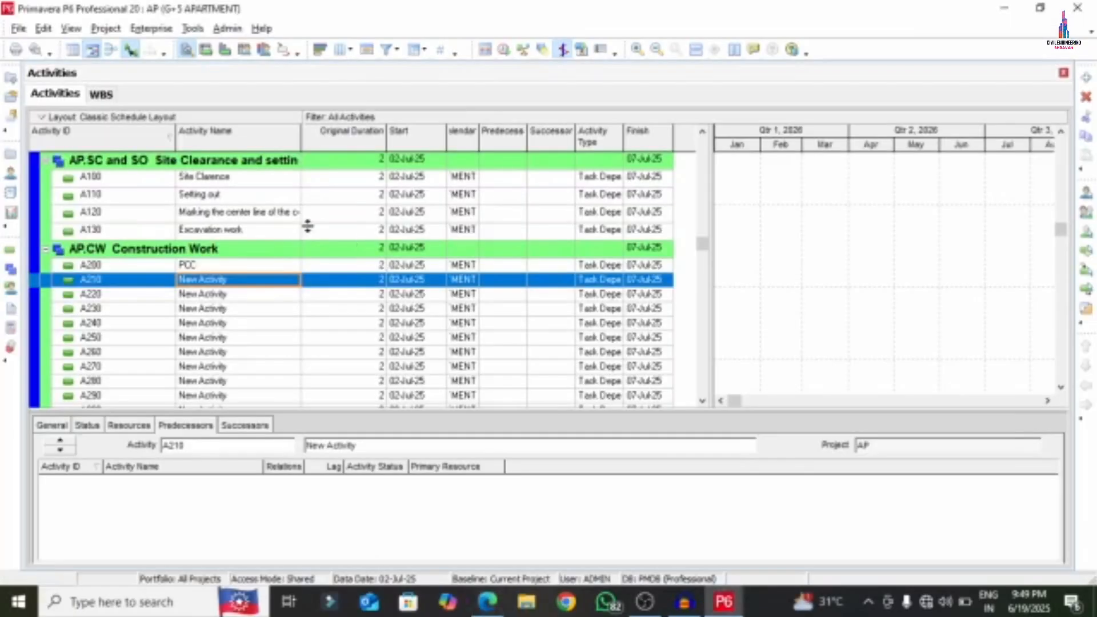
left_click(232, 286)
right_click(232, 285)
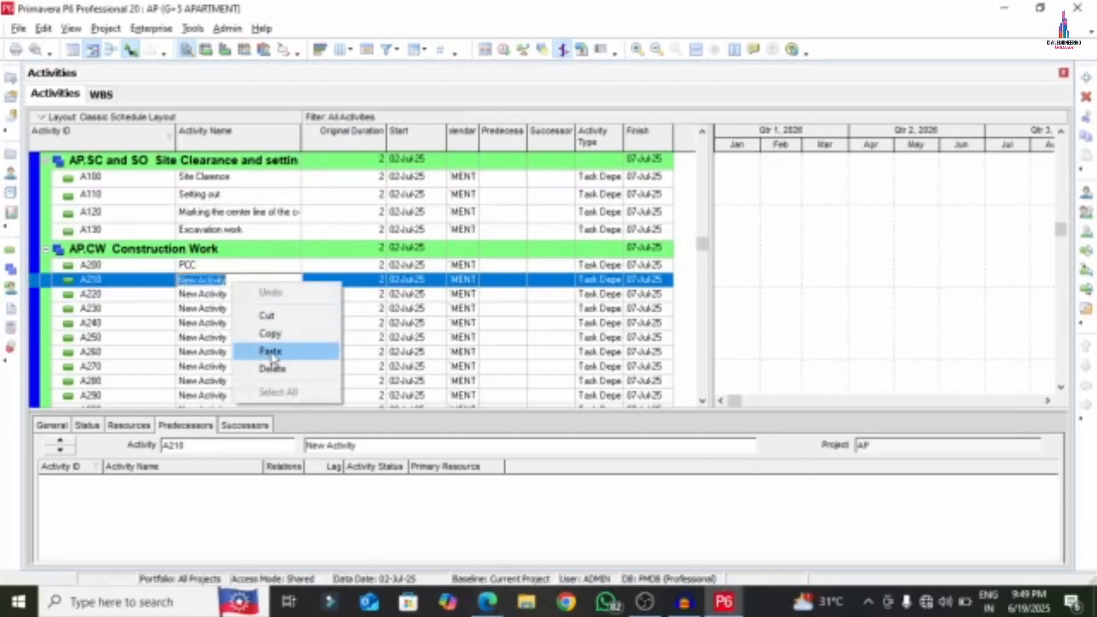
left_click(266, 351)
left_click(233, 296)
- Name activity A220 'Filling' using text copied from the PDF
left_click(488, 601)
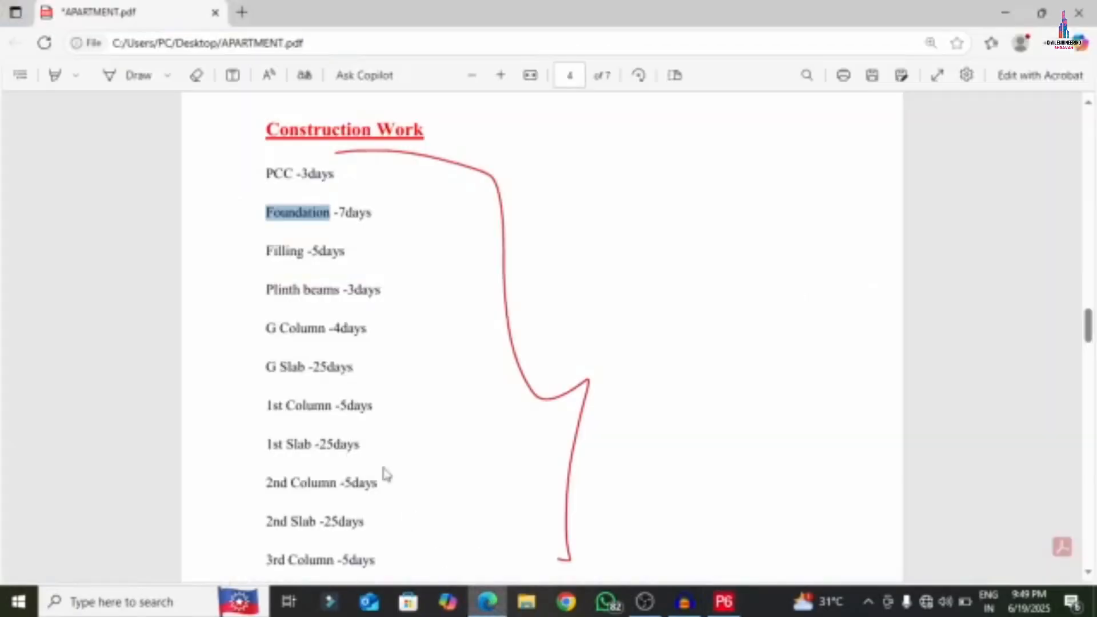
left_click_drag(267, 255, 281, 259)
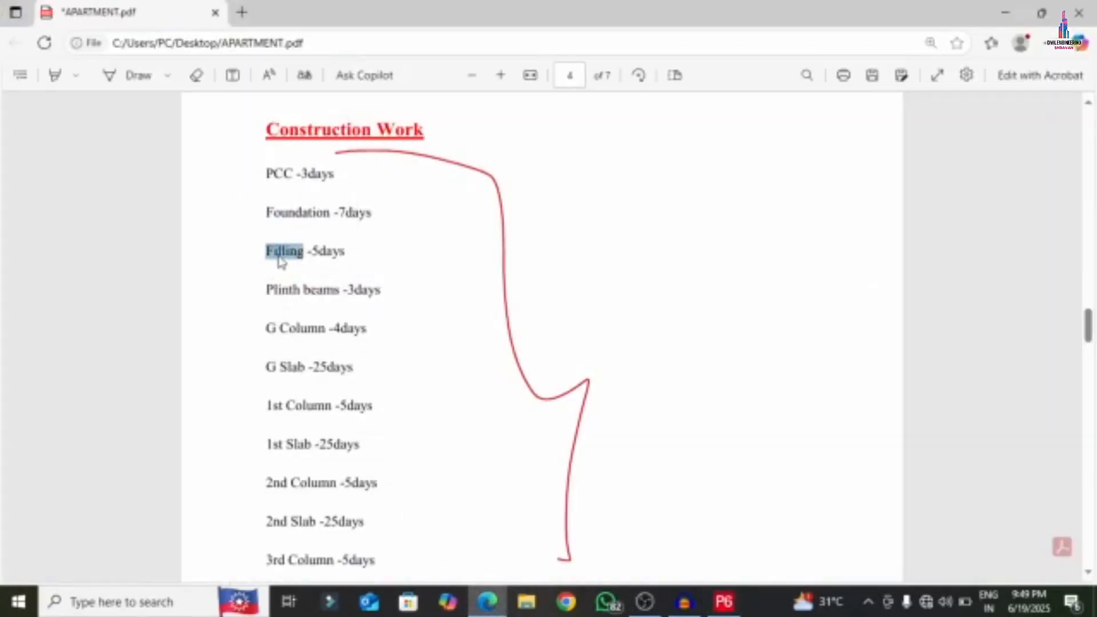
right_click(278, 254)
left_click(322, 324)
left_click(721, 604)
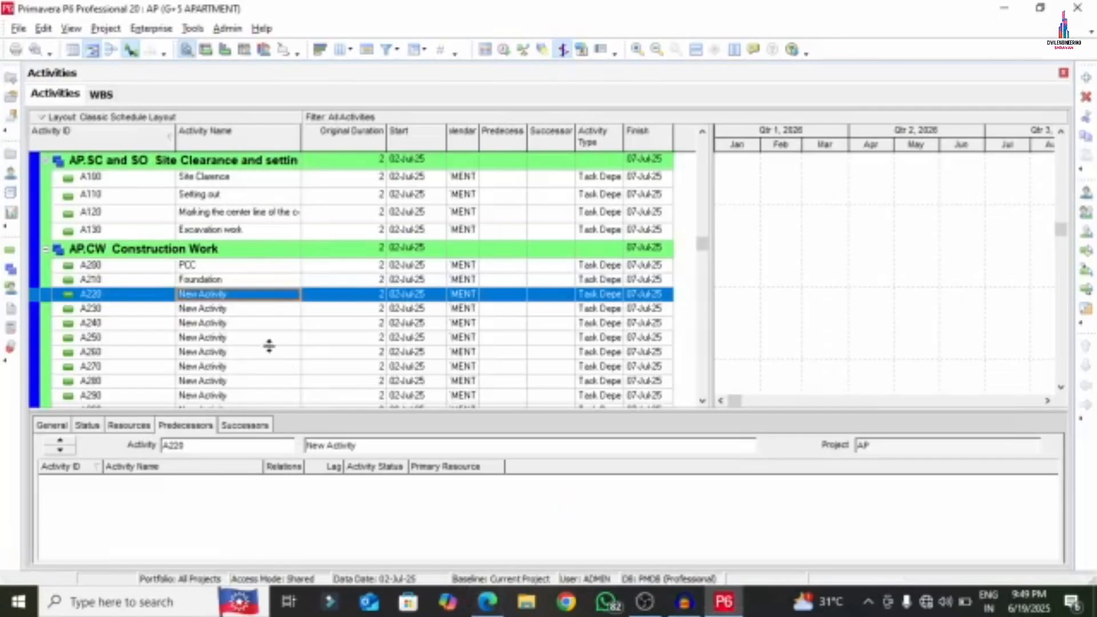
right_click(230, 302)
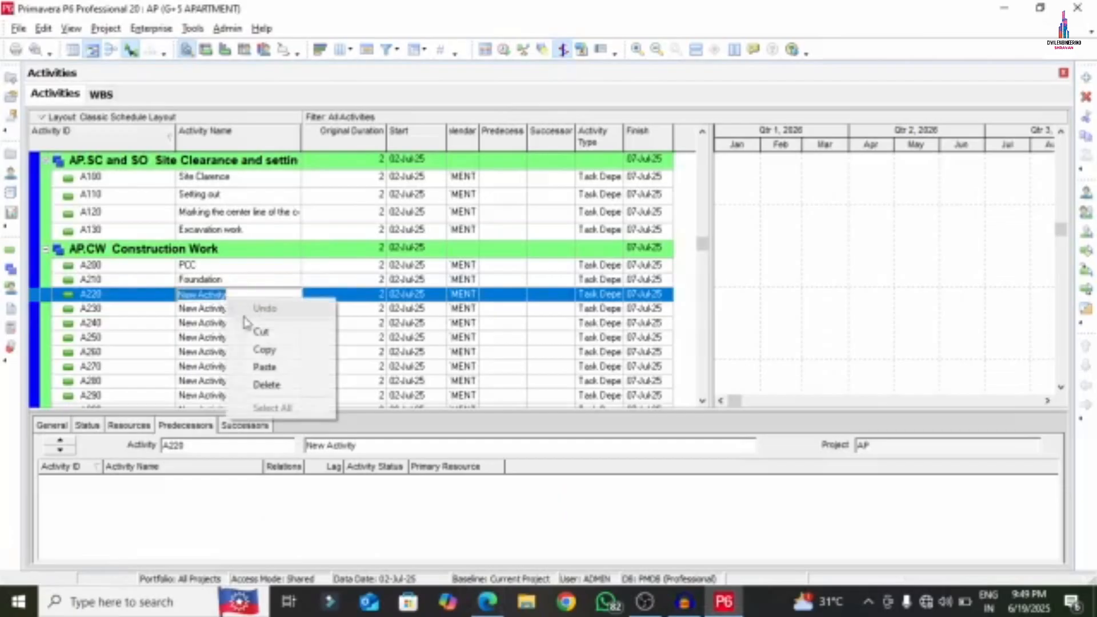
left_click(263, 368)
left_click(222, 312)
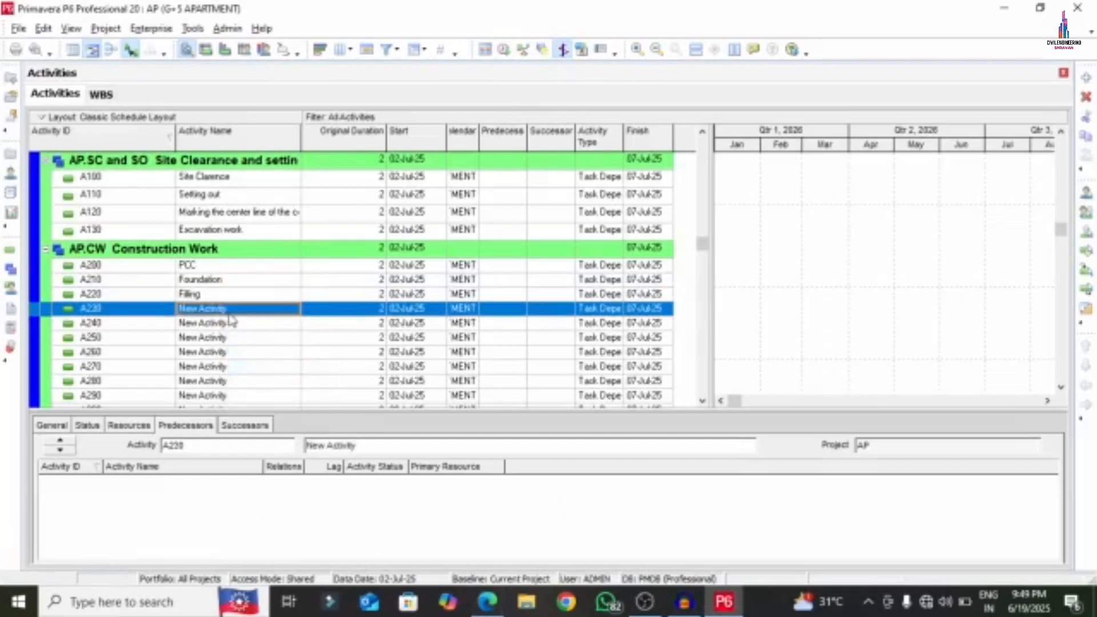
- Name activity A230 'Plinth beams' from the PDF list
left_click(488, 602)
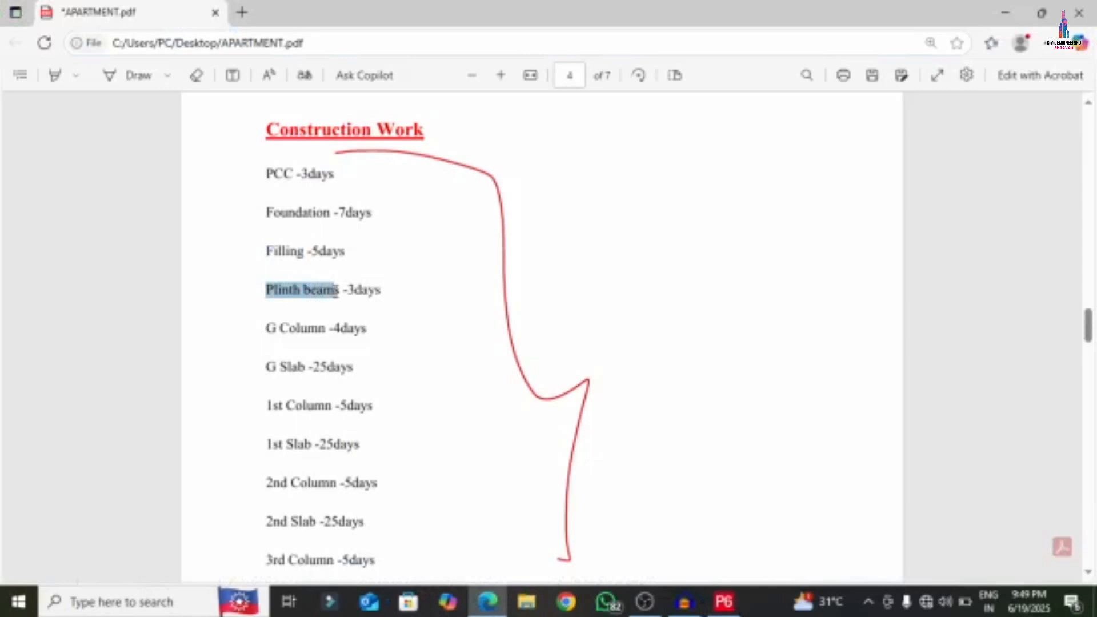
right_click(317, 290)
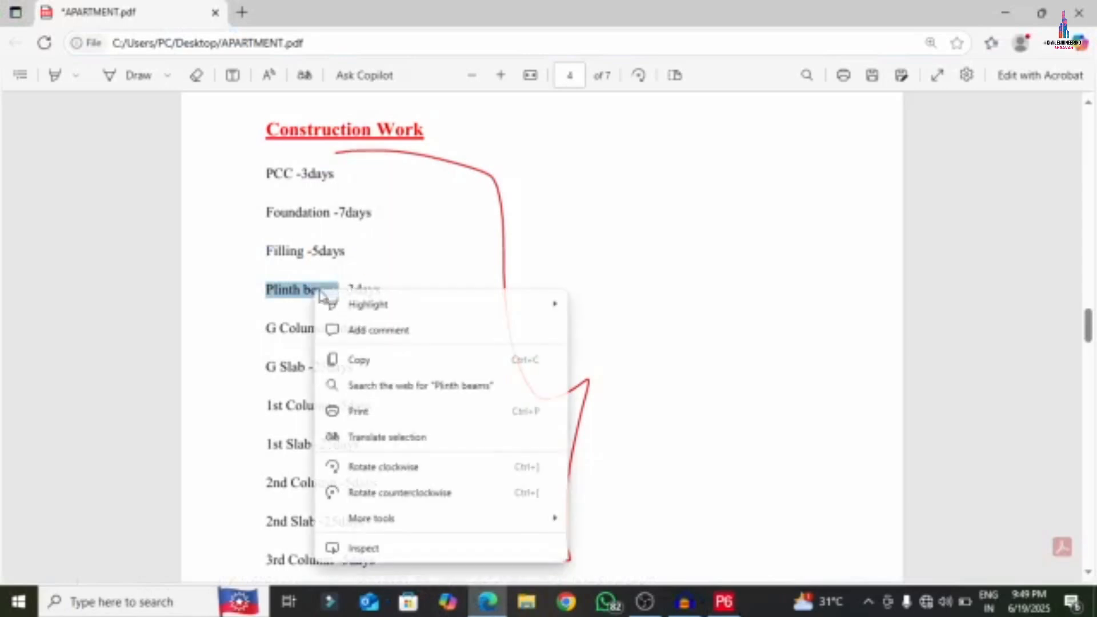
left_click(364, 359)
left_click(724, 602)
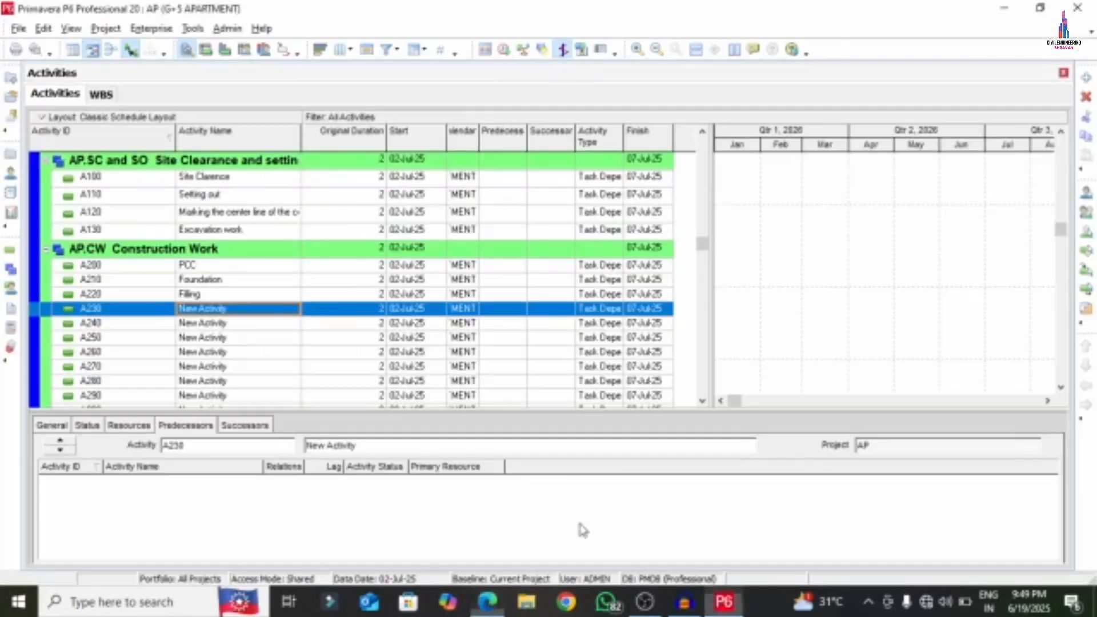
left_click(221, 303)
right_click(232, 309)
left_click(251, 376)
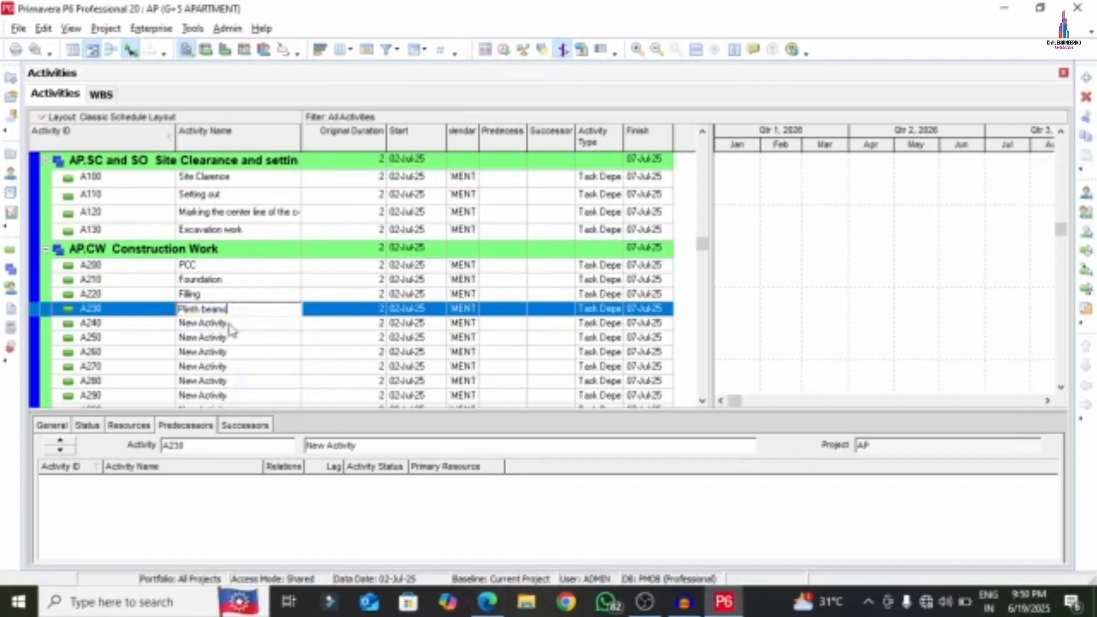
key("Return")
- Name activity A240 'G Column' from the PDF list
left_click(487, 602)
scroll(286, 274, "down", 2)
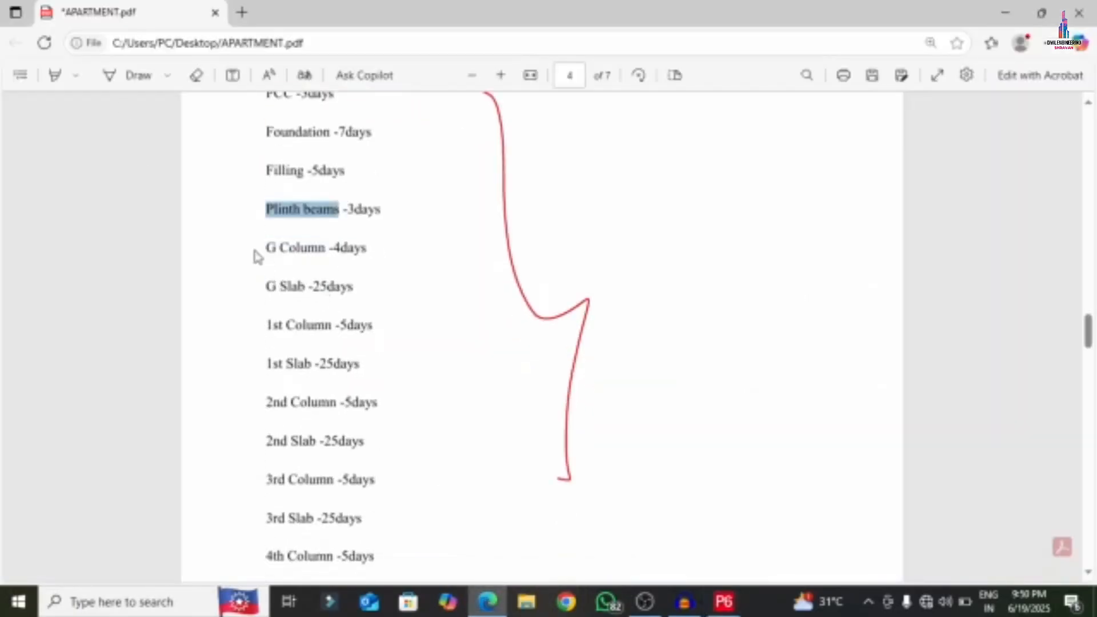
left_click_drag(269, 248, 310, 247)
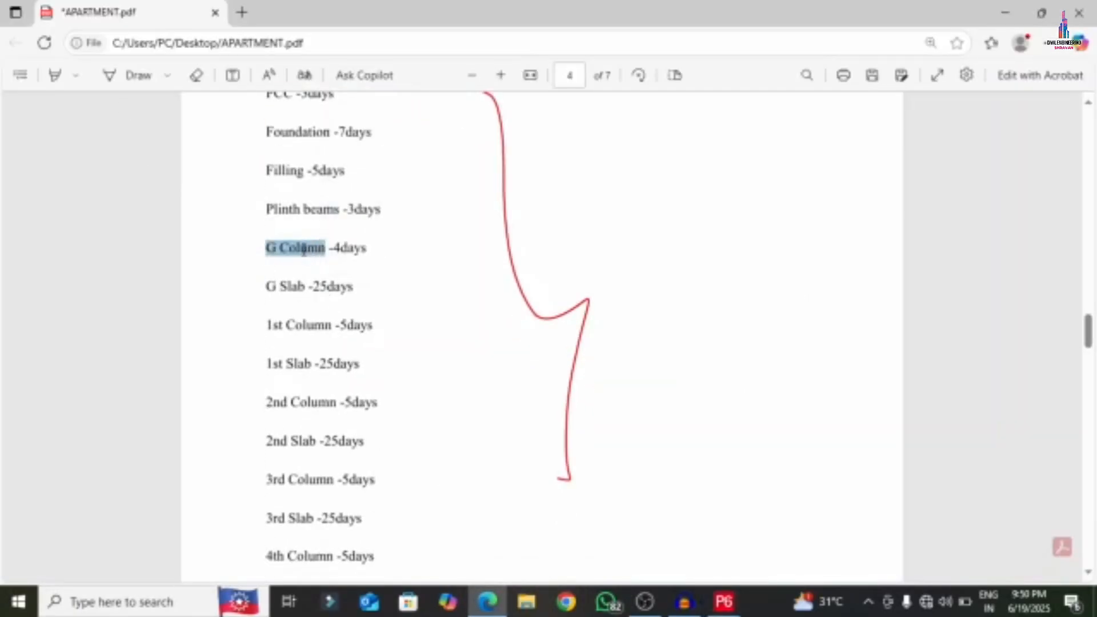
right_click(304, 249)
left_click(360, 320)
left_click(722, 601)
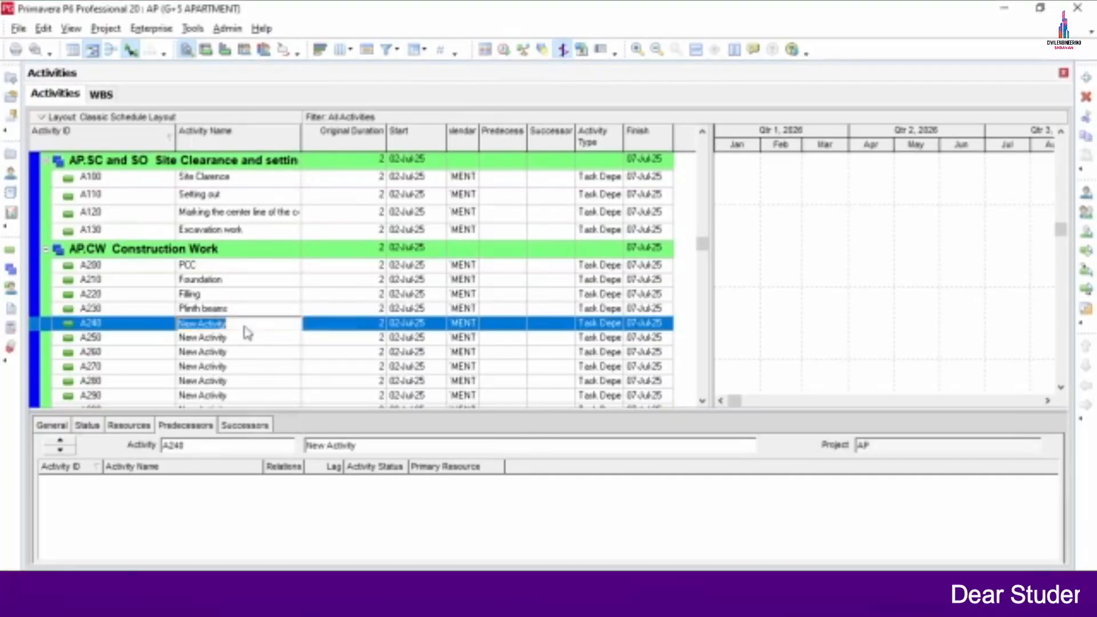
right_click(248, 335)
left_click(268, 398)
key("Return")
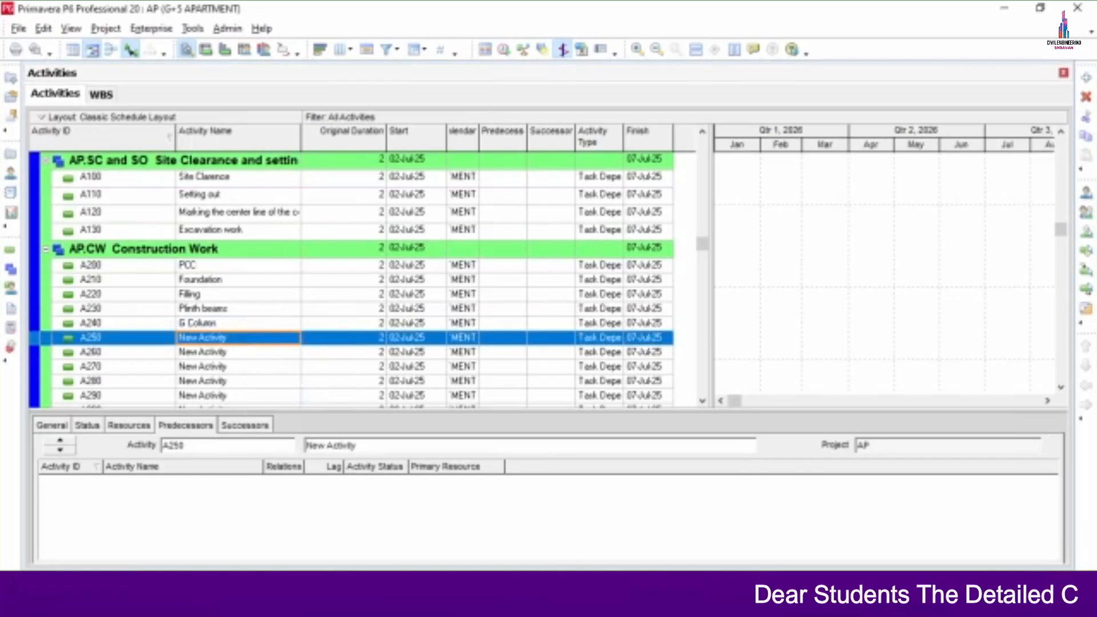
- Name activity A250 'G Slab' from the PDF list
key("alt+Tab")
left_click_drag(266, 285, 304, 288)
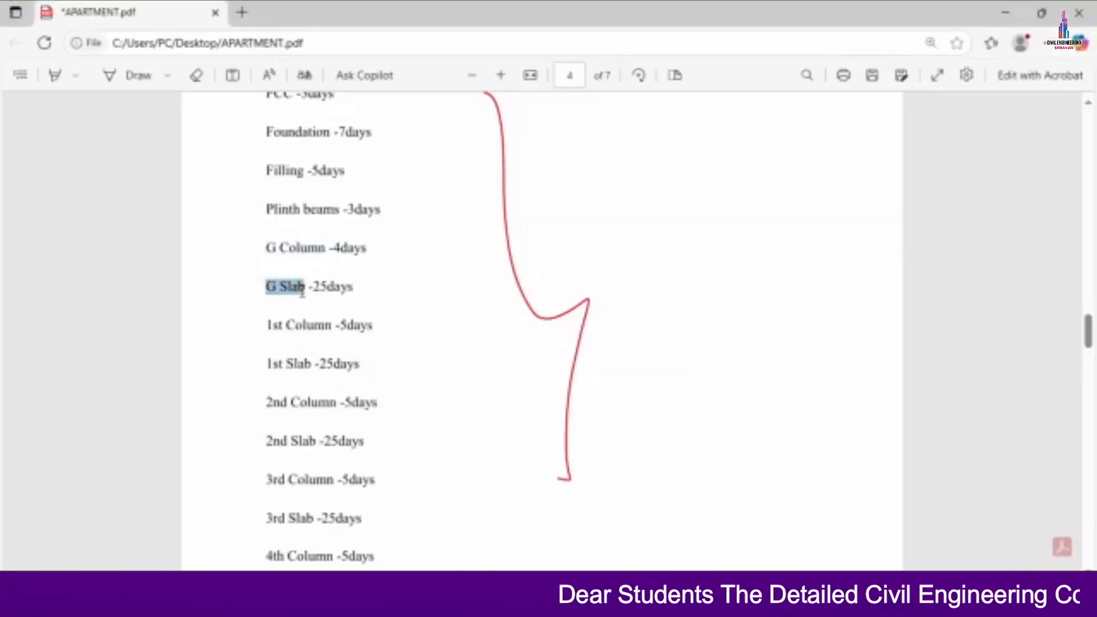
right_click(276, 286)
left_click(331, 356)
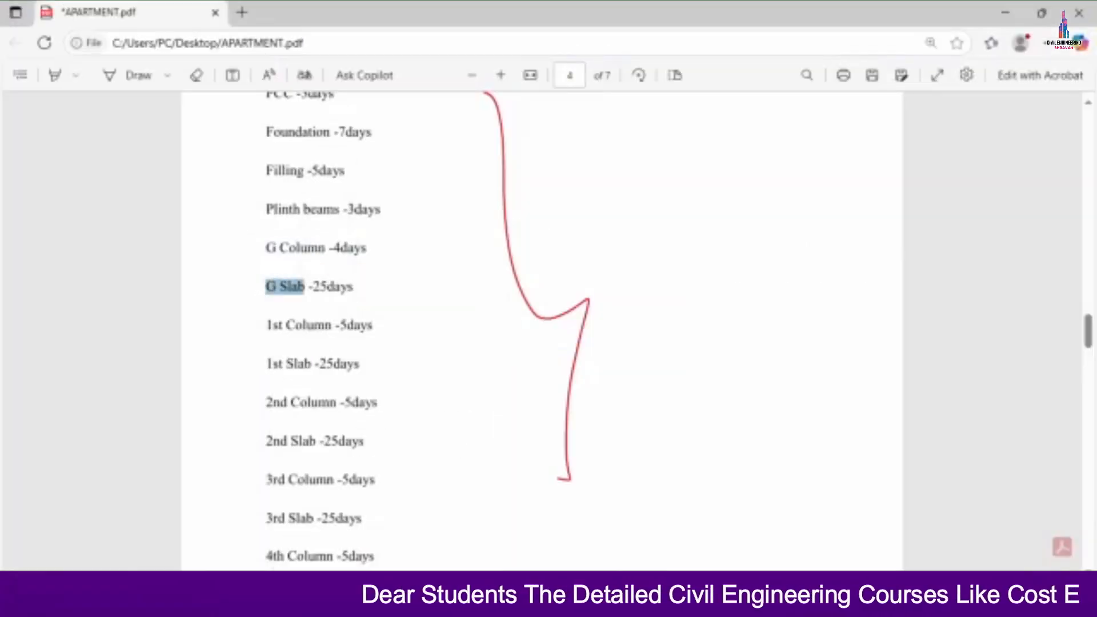
key("alt+Tab")
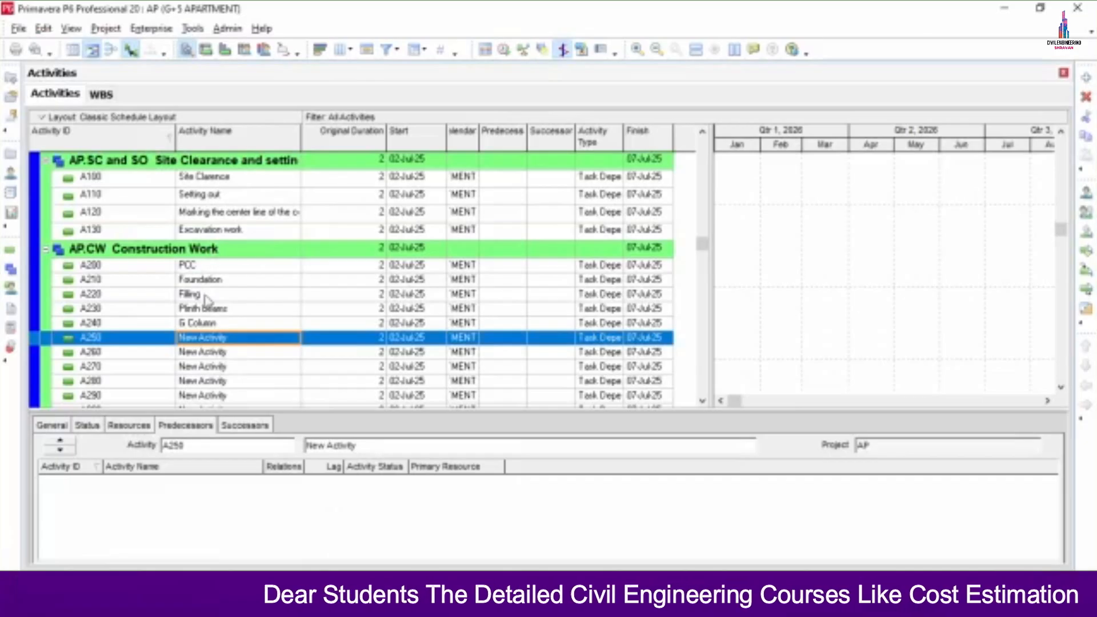
left_click(239, 344)
right_click(237, 340)
left_click(262, 407)
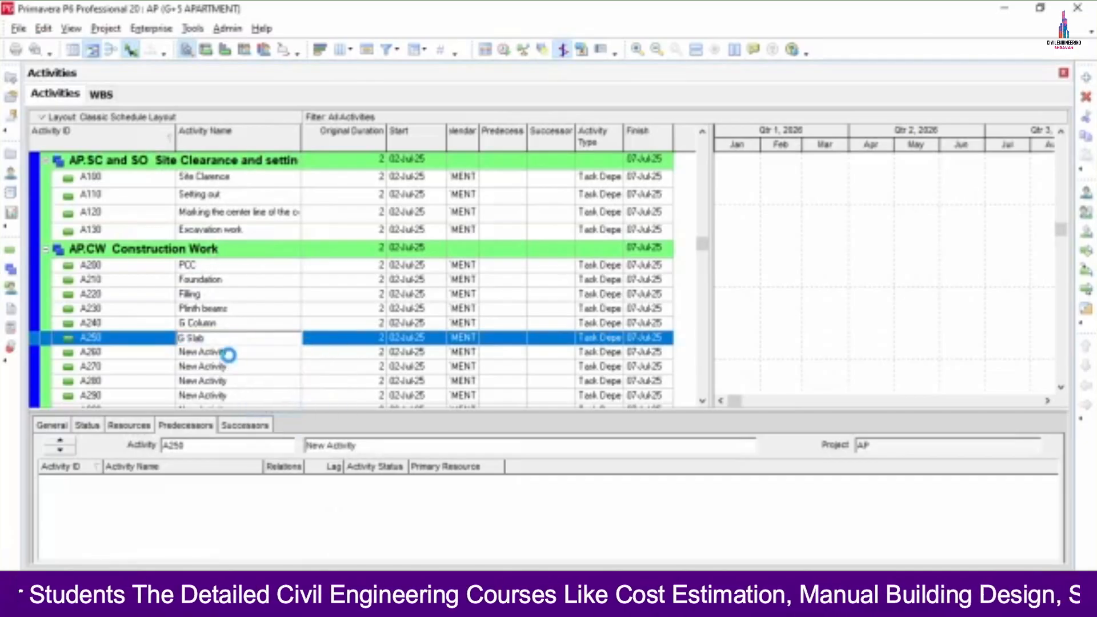
left_click(229, 355)
- Name activity A260 '1st Column' from the PDF list
key("alt+Tab")
scroll(375, 431, "down", 3)
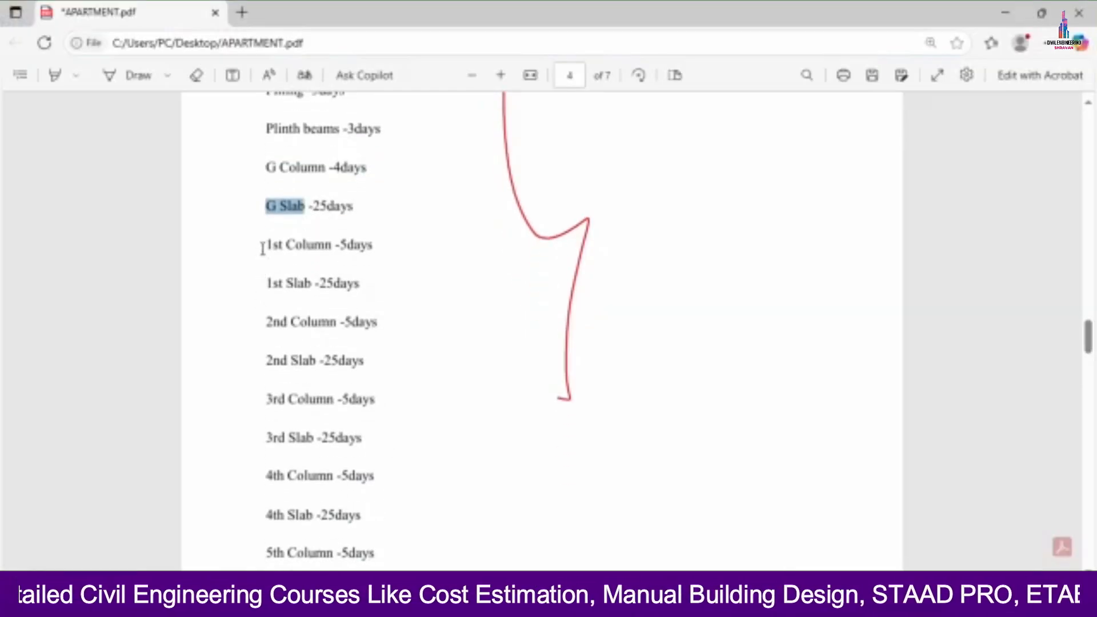
left_click_drag(263, 249, 332, 247)
right_click(331, 247)
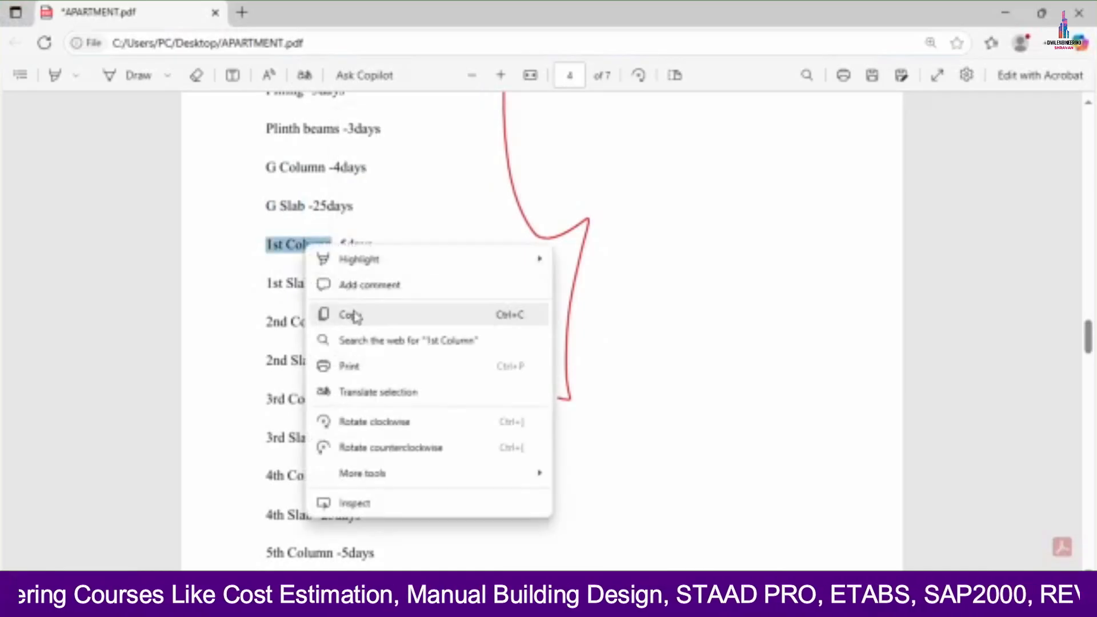
left_click(355, 314)
key("alt+Tab")
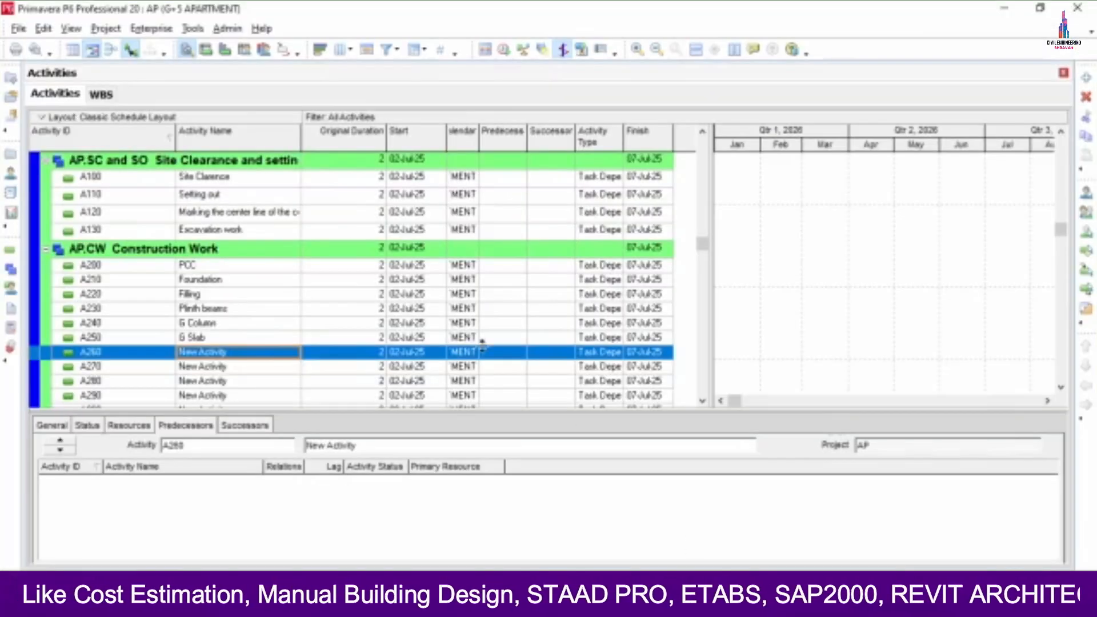
left_click(253, 350)
right_click(252, 355)
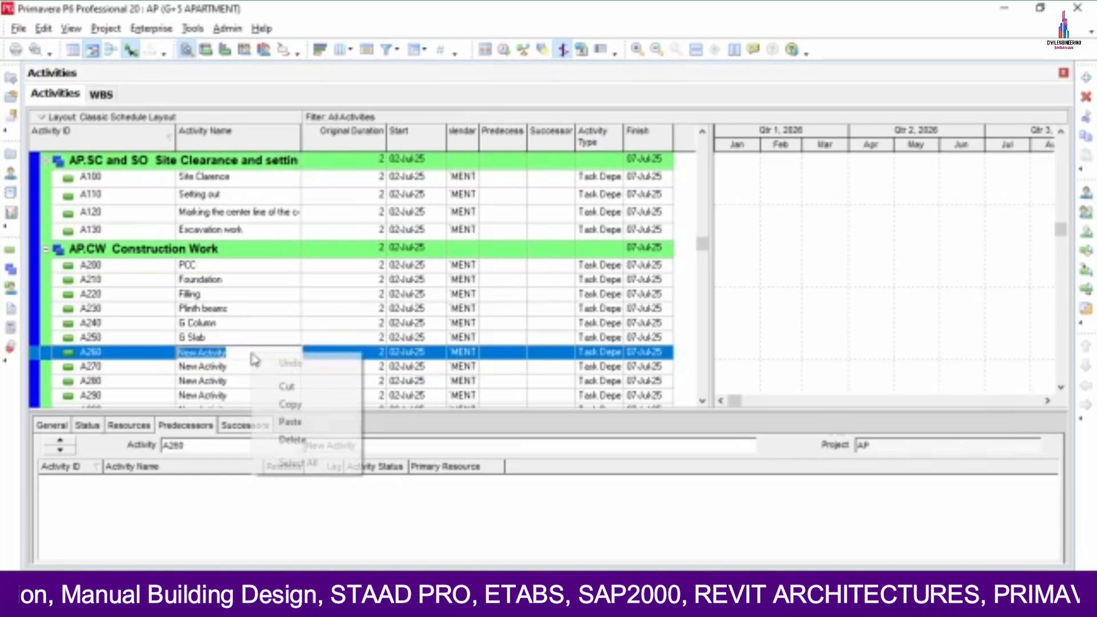
left_click(289, 421)
key("Down")
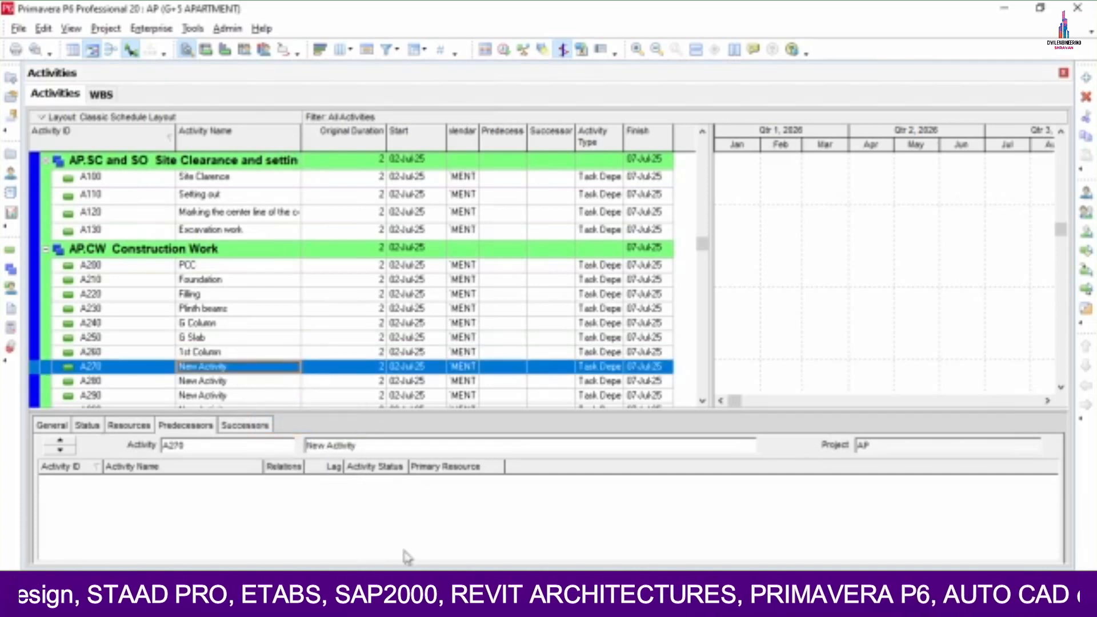
- Name activity A270 '1st Slab' from the PDF list
key("alt+Tab")
scroll(252, 270, "down", 2)
left_click(267, 203)
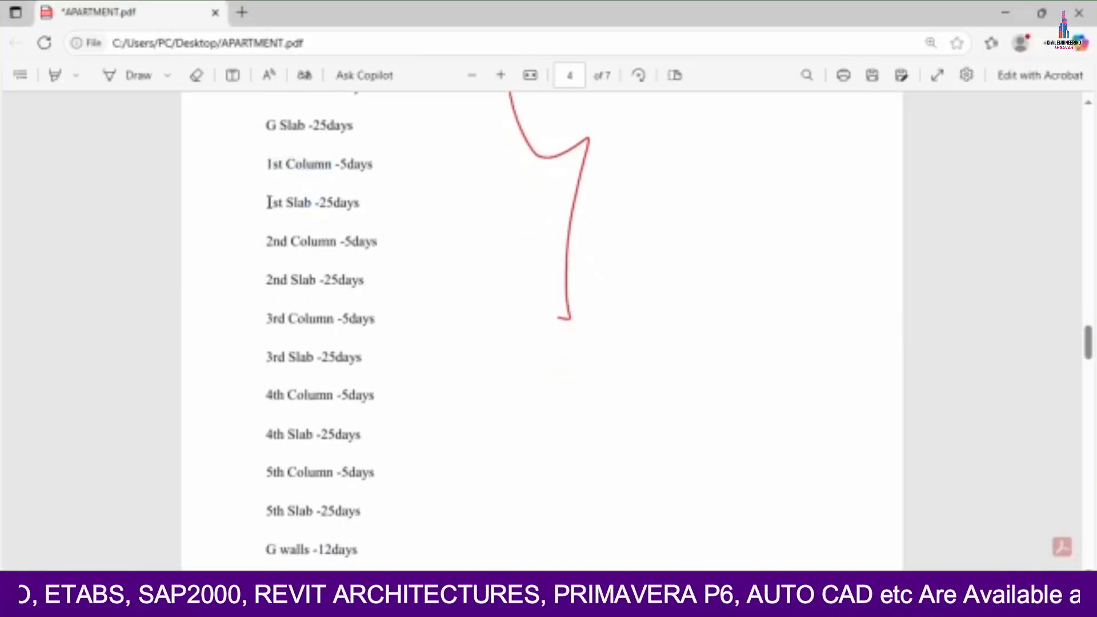
right_click(277, 210)
left_click(291, 272)
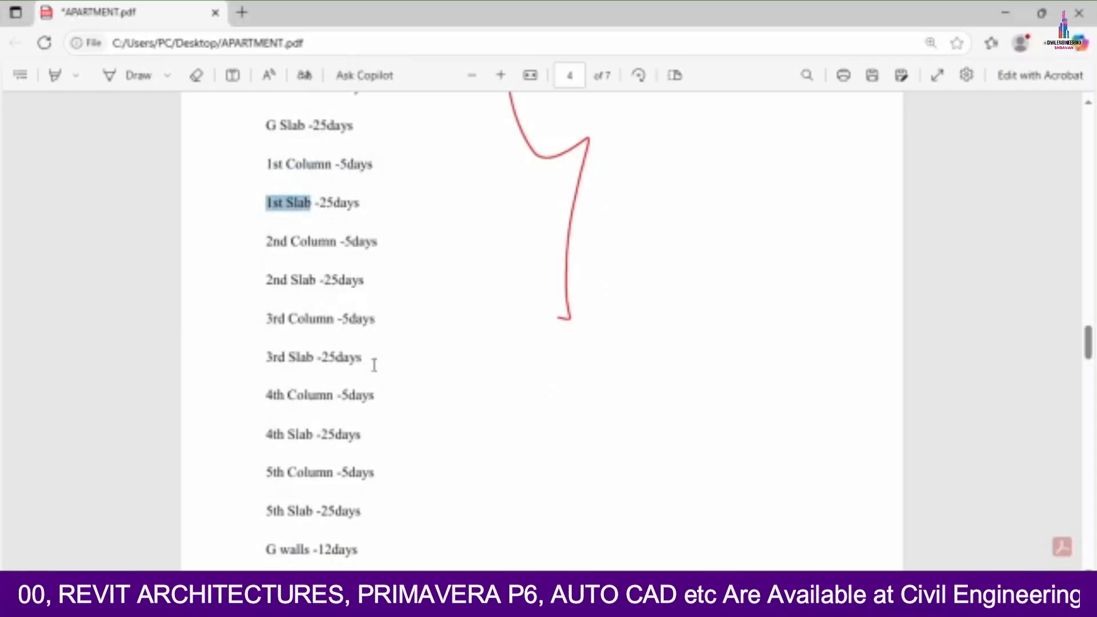
key("alt+Tab")
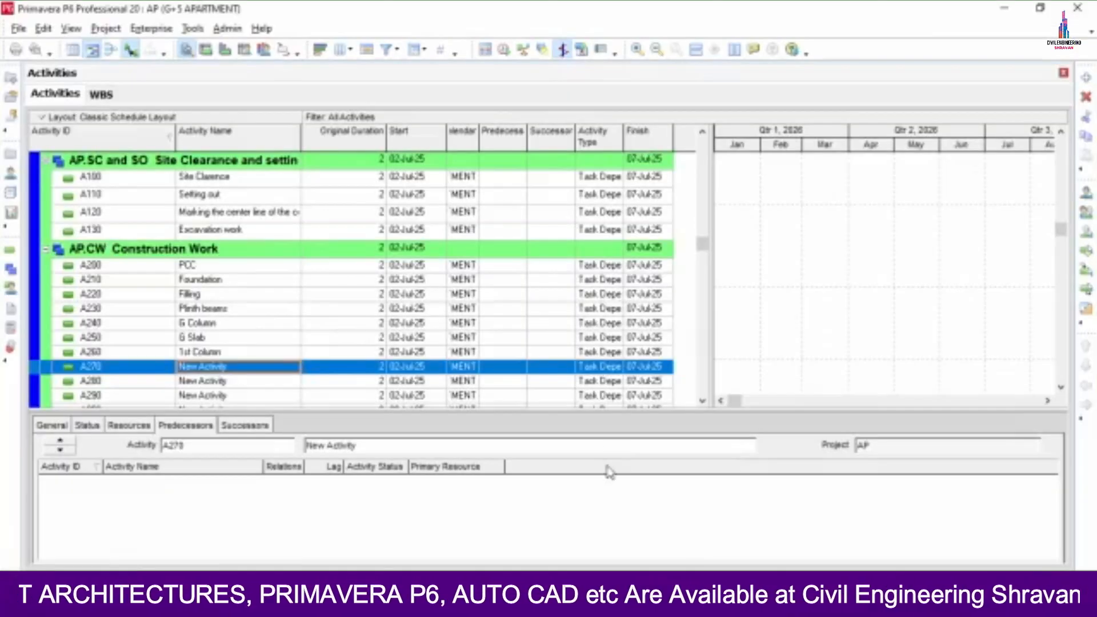
left_click(233, 371)
right_click(232, 368)
left_click(264, 434)
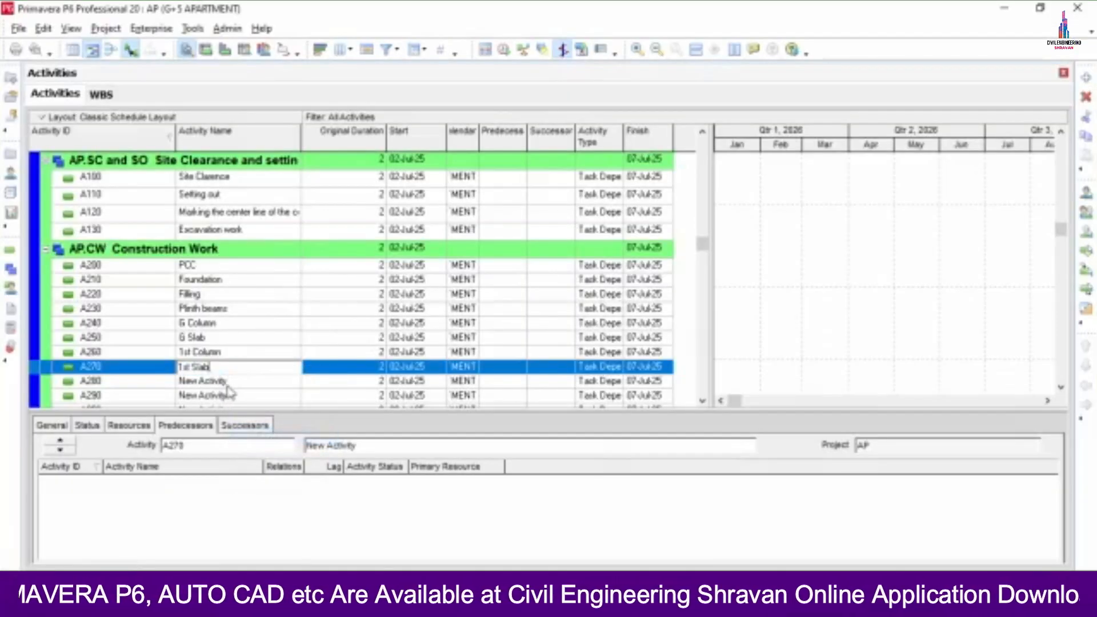
key("Return")
- Check A260, then copy '2nd Column' from the PDF into A280's name
key("alt+Tab")
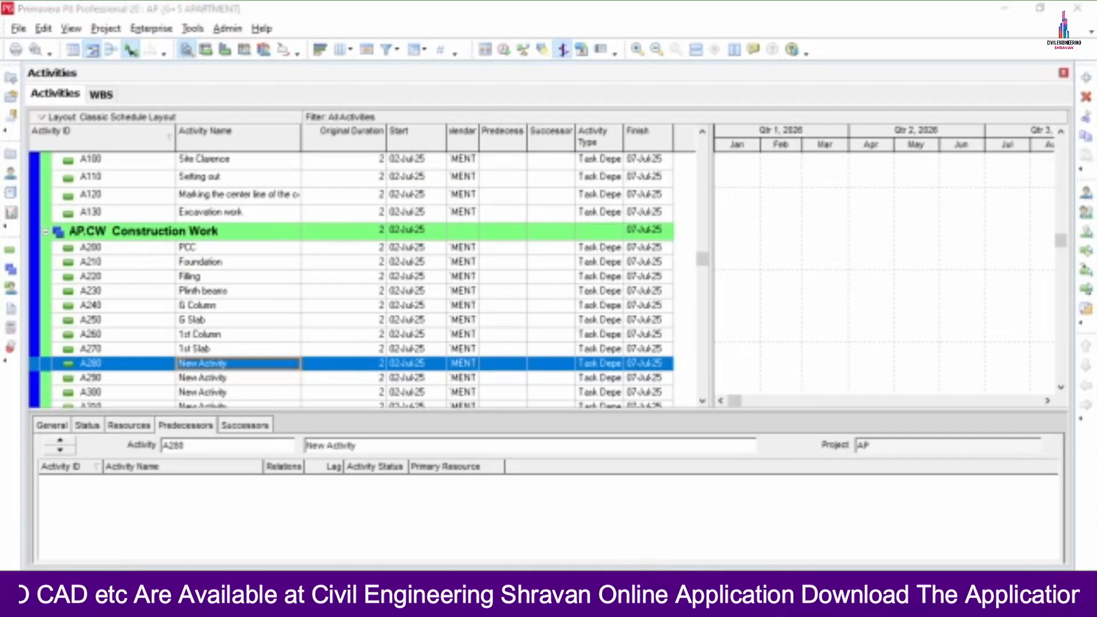
key("alt+Tab")
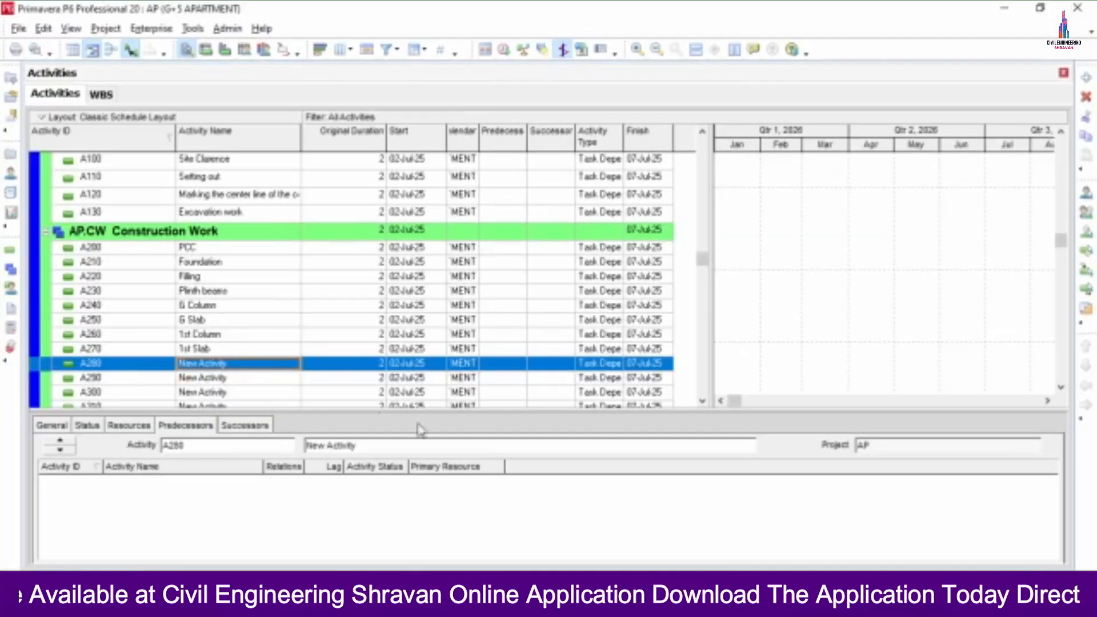
left_click(202, 336)
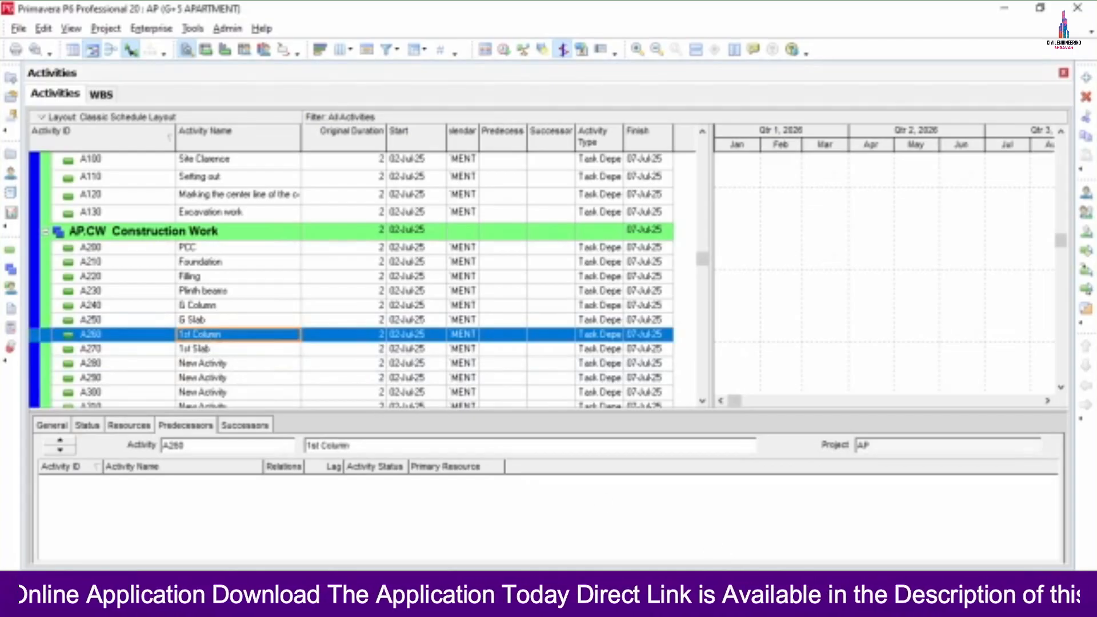
key("alt+Tab")
left_click_drag(258, 249, 314, 240)
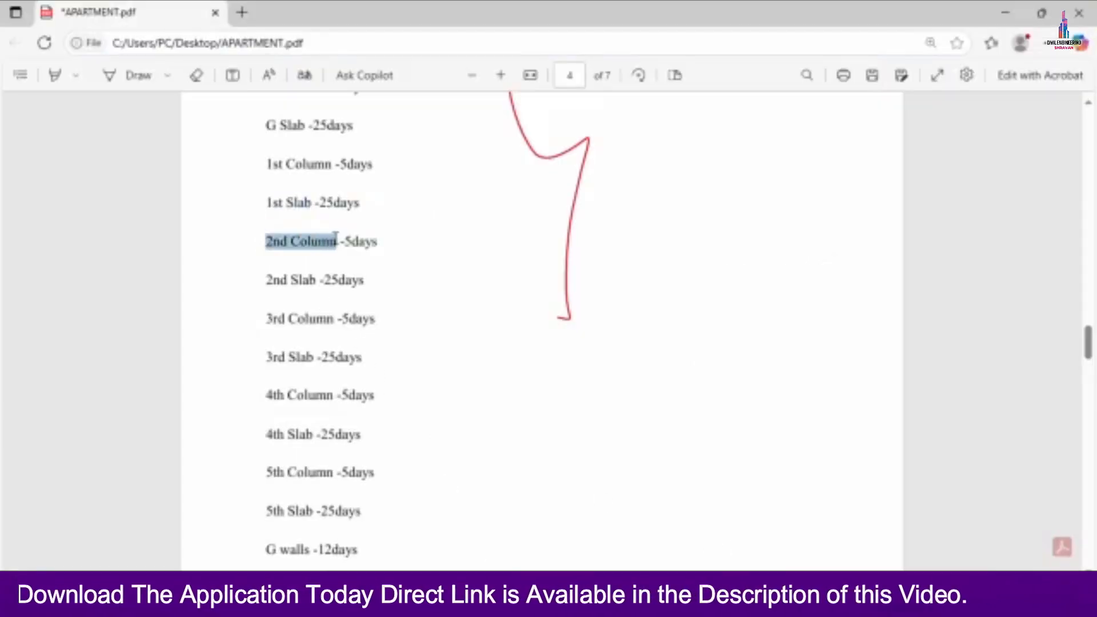
right_click(336, 240)
left_click(379, 307)
key("alt+Tab")
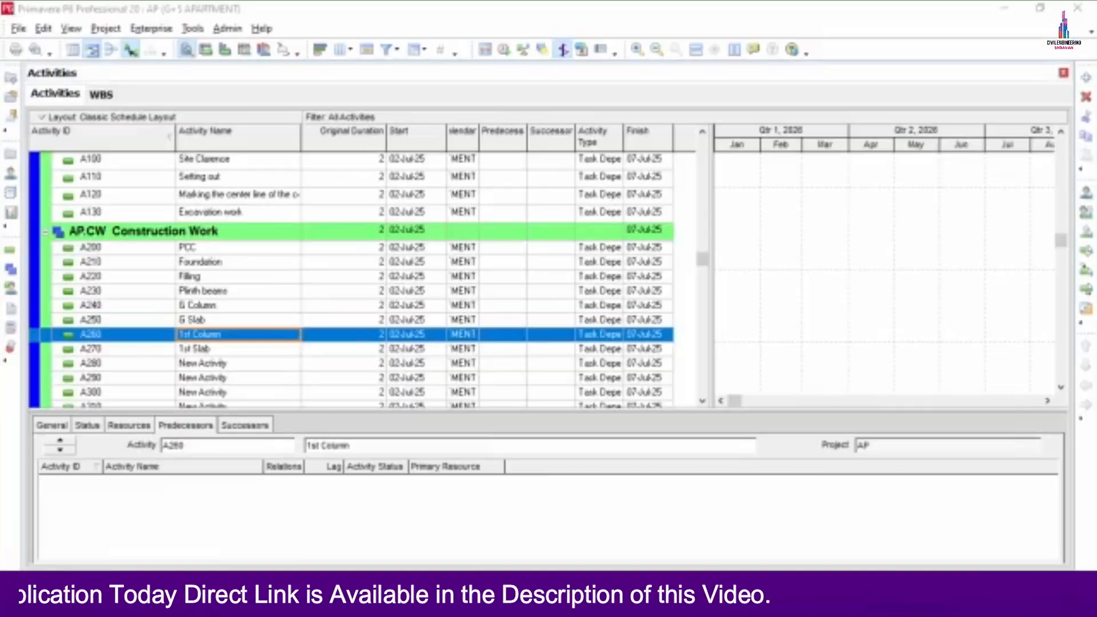
left_click(252, 352)
left_click(246, 364)
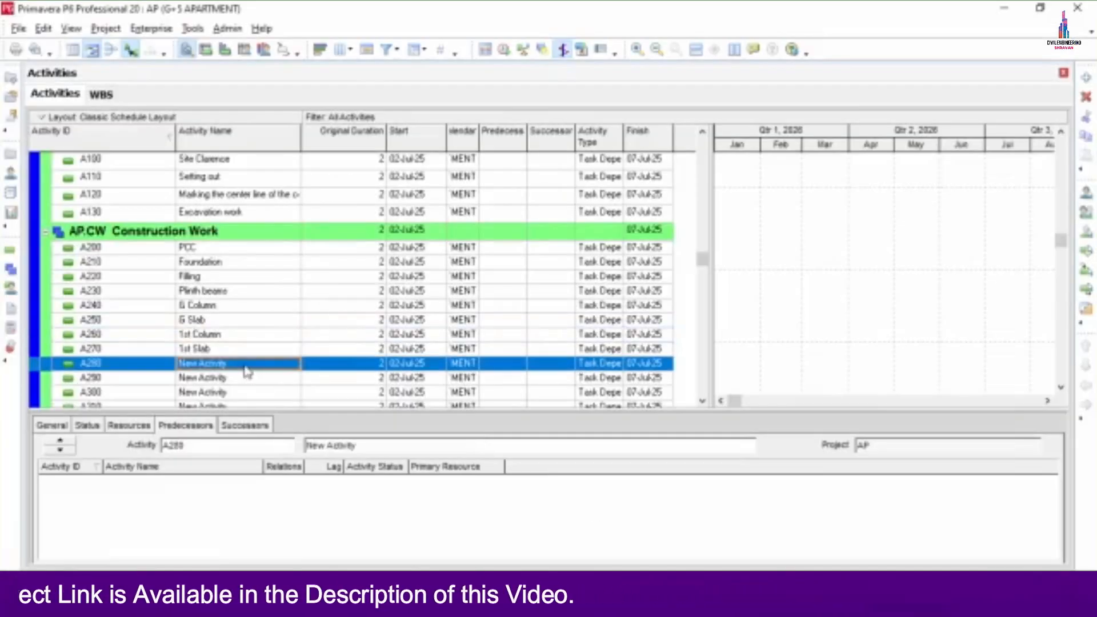
left_click(245, 364)
right_click(246, 364)
left_click(283, 433)
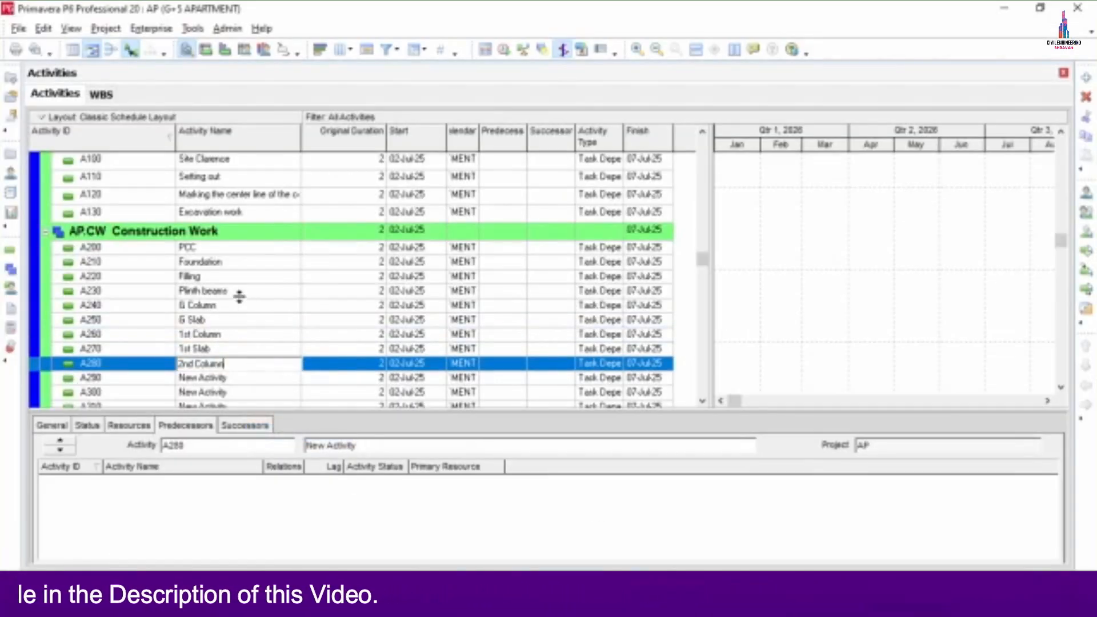
- Name activity A290 '2nd Slab', copied from the APARTMENT PDF
left_click(232, 378)
scroll(360, 316, "down", 3)
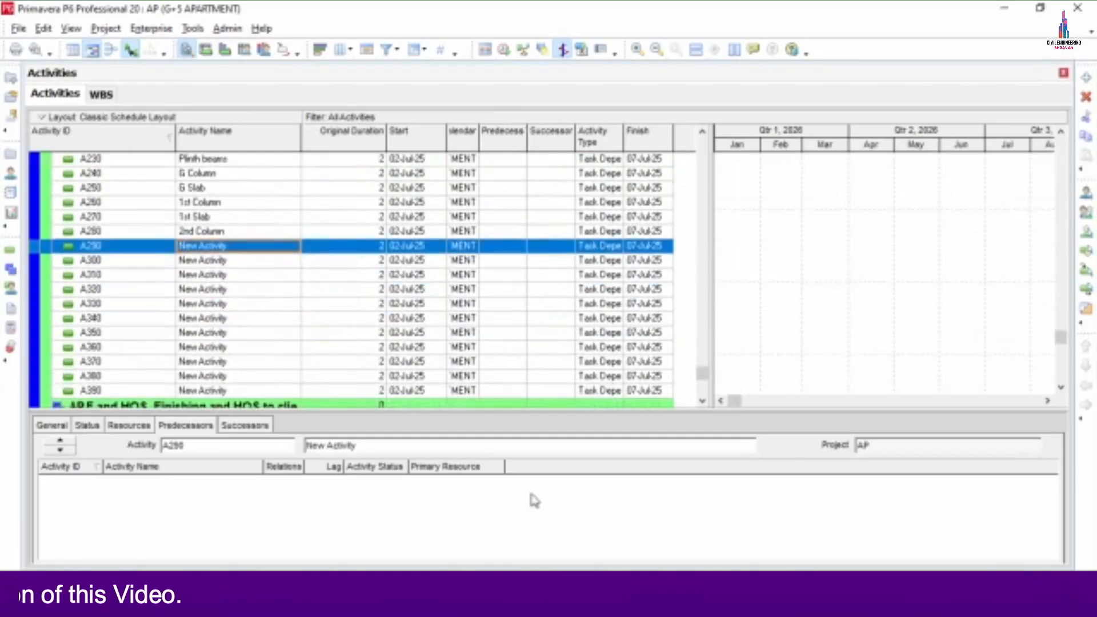
key("alt+Tab")
left_click_drag(266, 280, 310, 285)
right_click(305, 289)
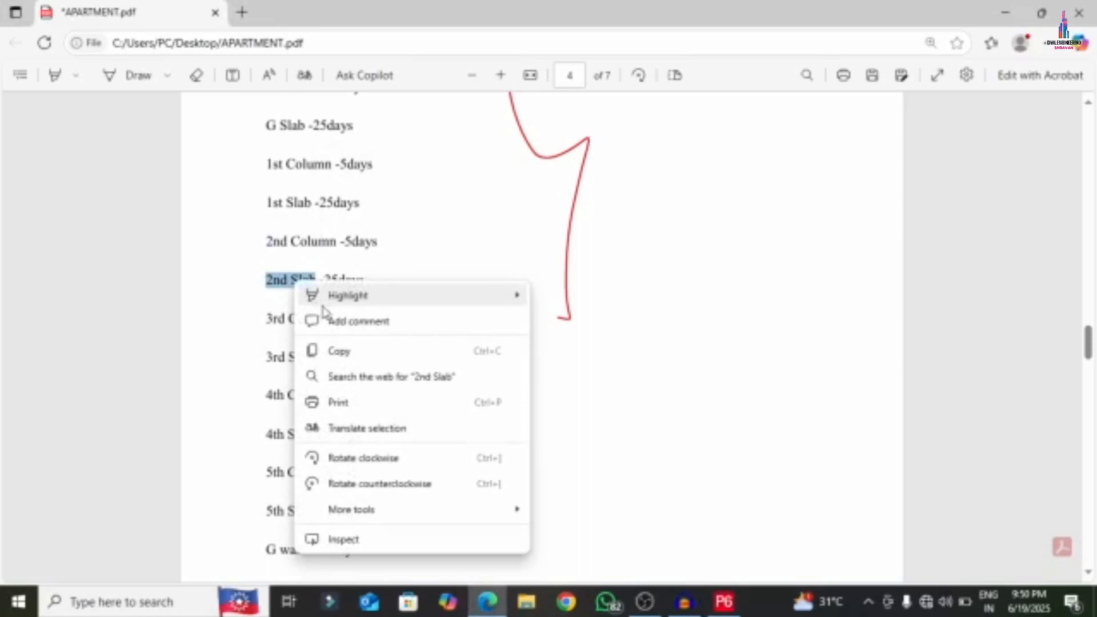
left_click(337, 350)
left_click(724, 602)
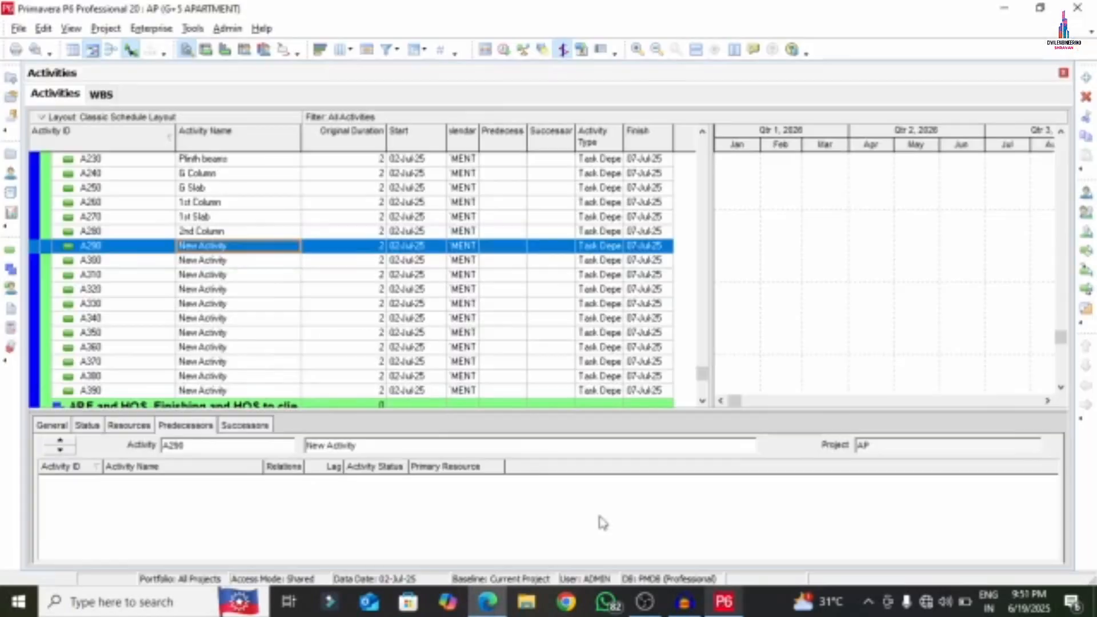
left_click(236, 239)
right_click(237, 241)
left_click(277, 315)
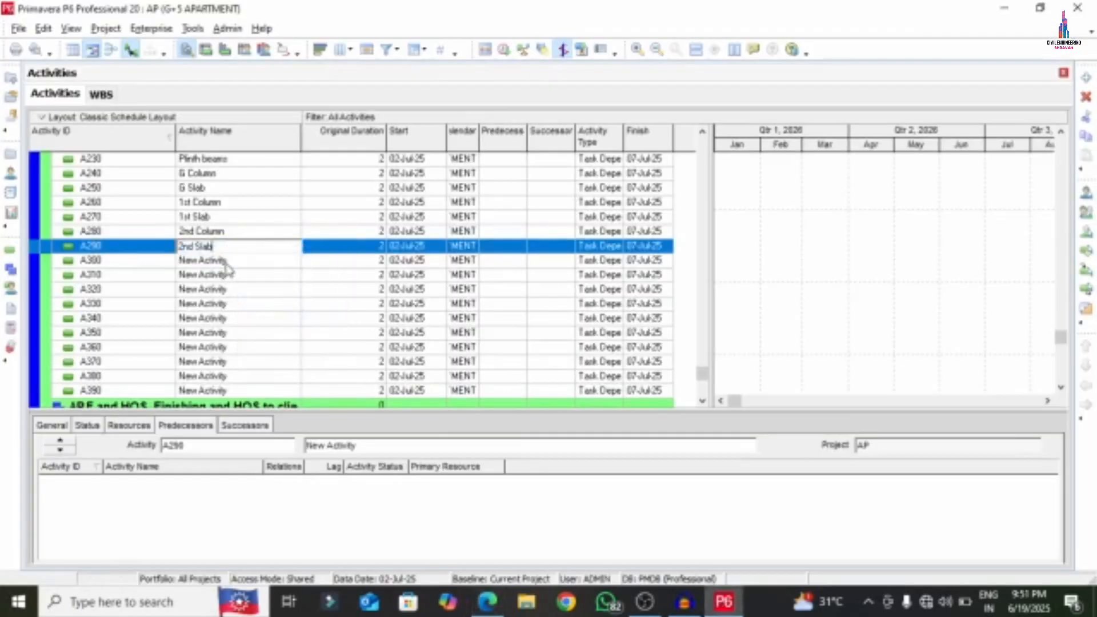
left_click(225, 261)
- Name activity A300 '3rd Column' using text copied from the PDF
left_click(487, 602)
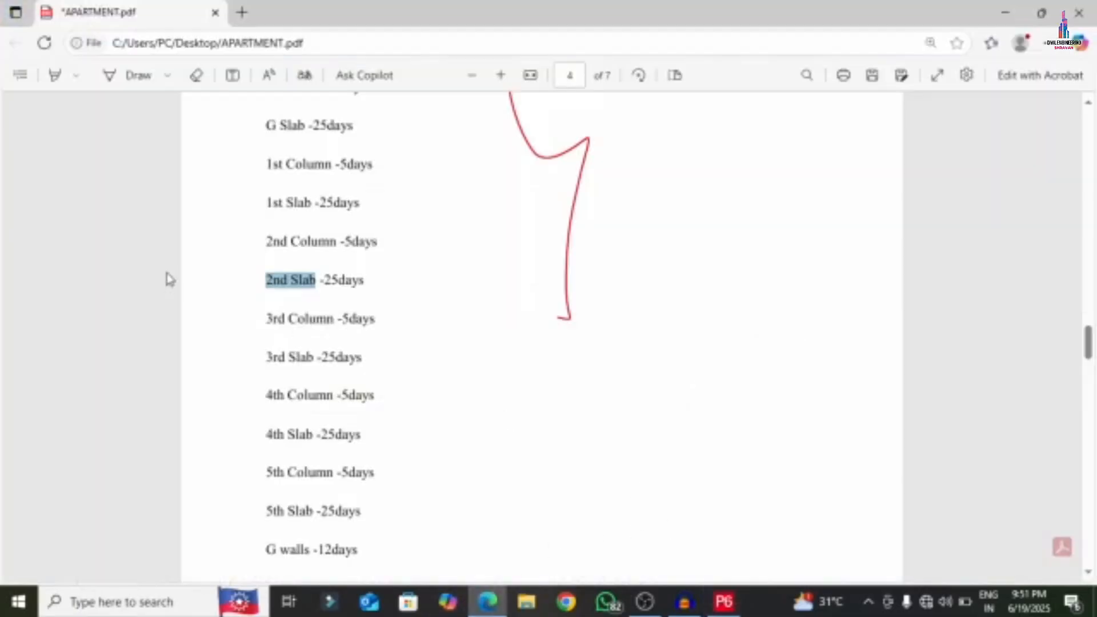
left_click_drag(267, 321, 332, 329)
right_click(304, 320)
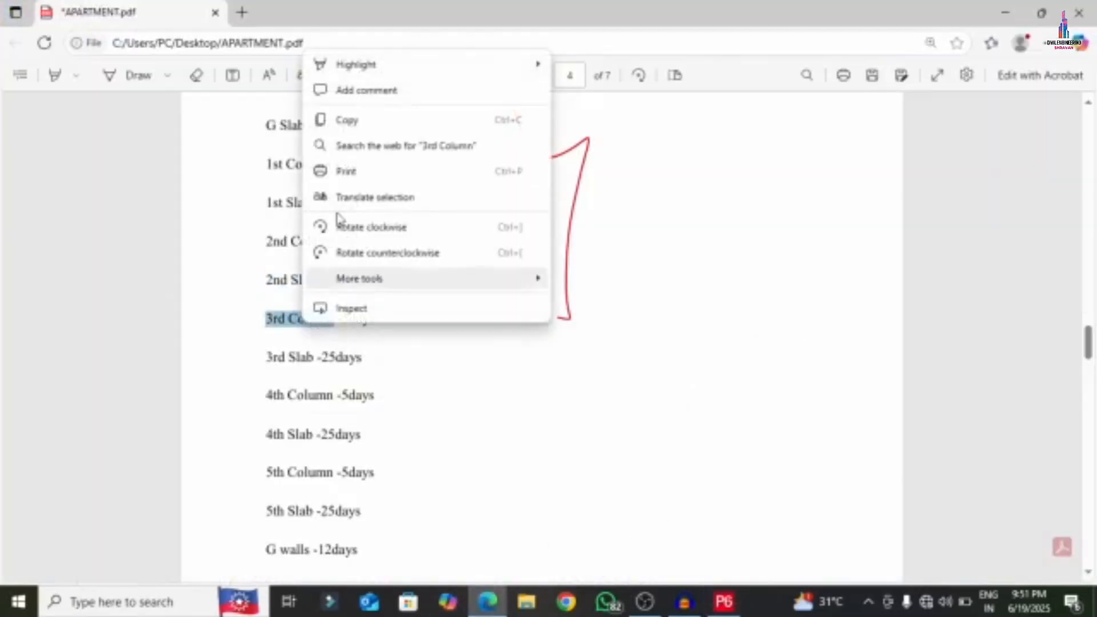
left_click(276, 120)
left_click(721, 602)
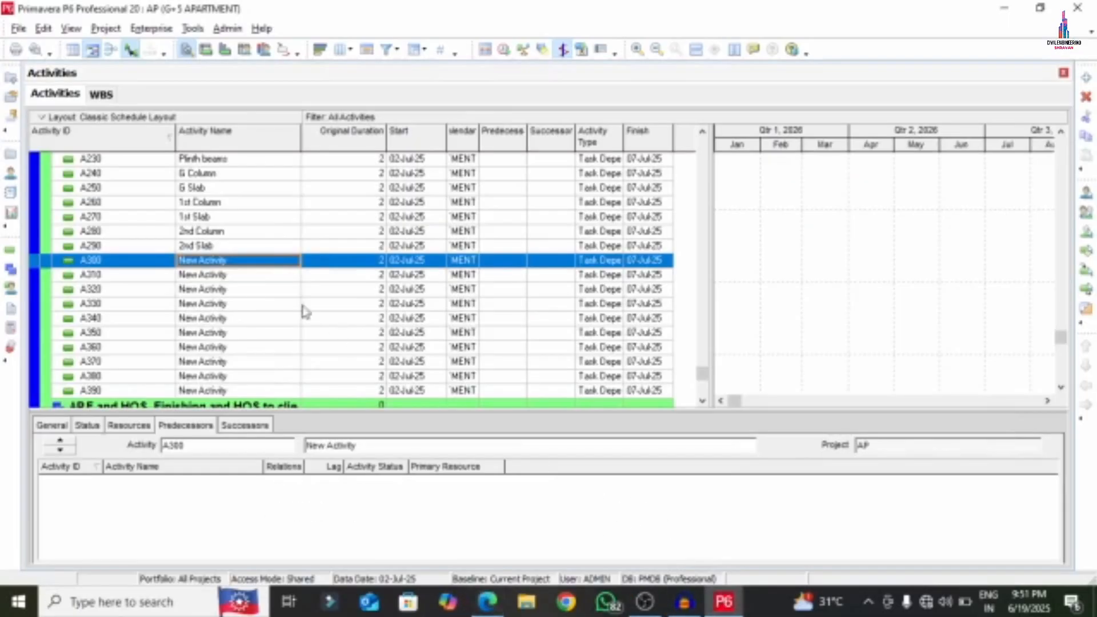
left_click(230, 264)
right_click(232, 266)
left_click(266, 327)
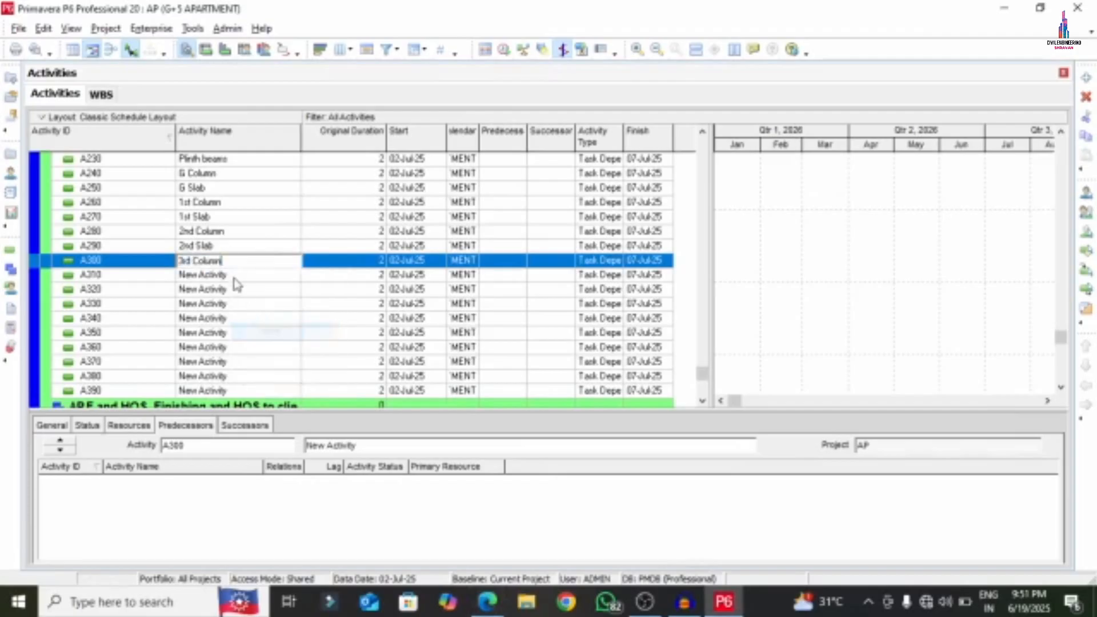
left_click(234, 279)
- Name activity A310 '3rd Slab' using text copied from the PDF
left_click(487, 602)
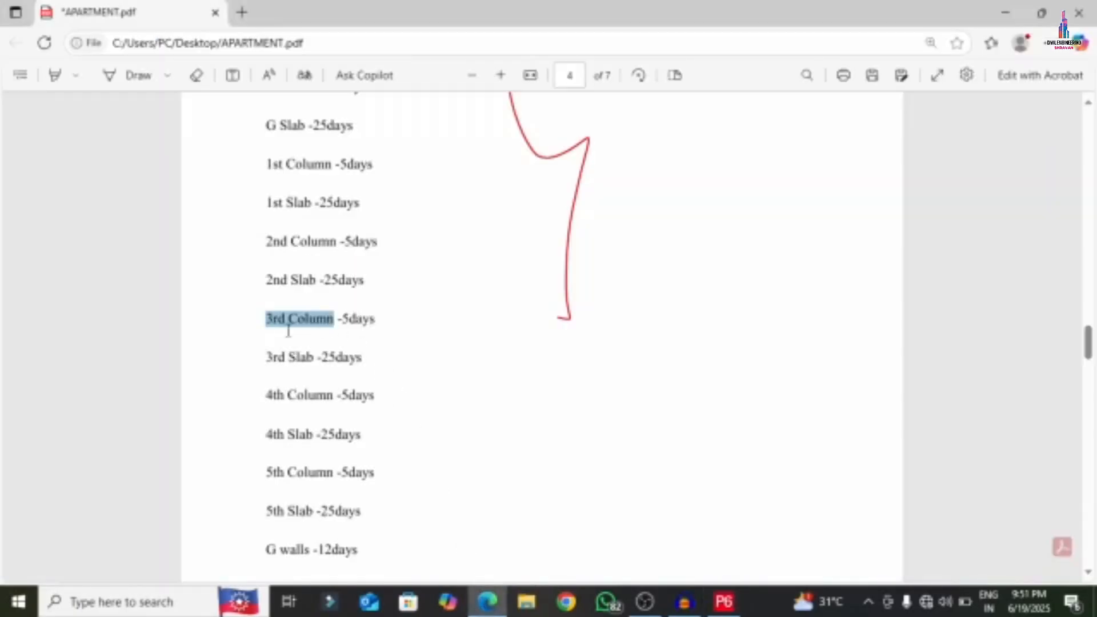
left_click_drag(268, 357, 310, 366)
right_click(289, 358)
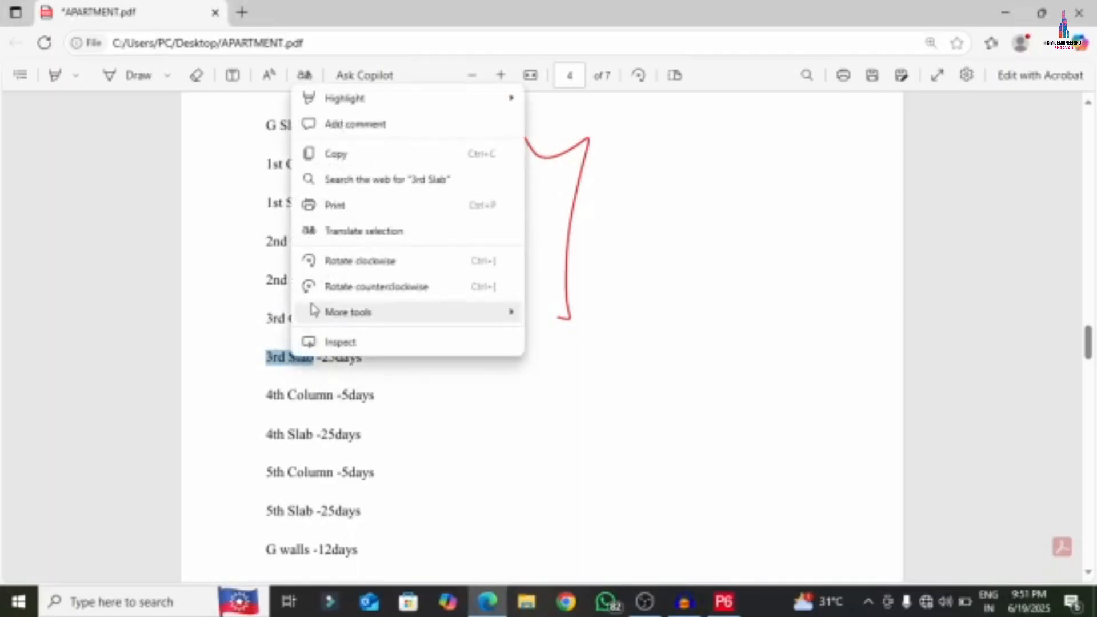
left_click(343, 153)
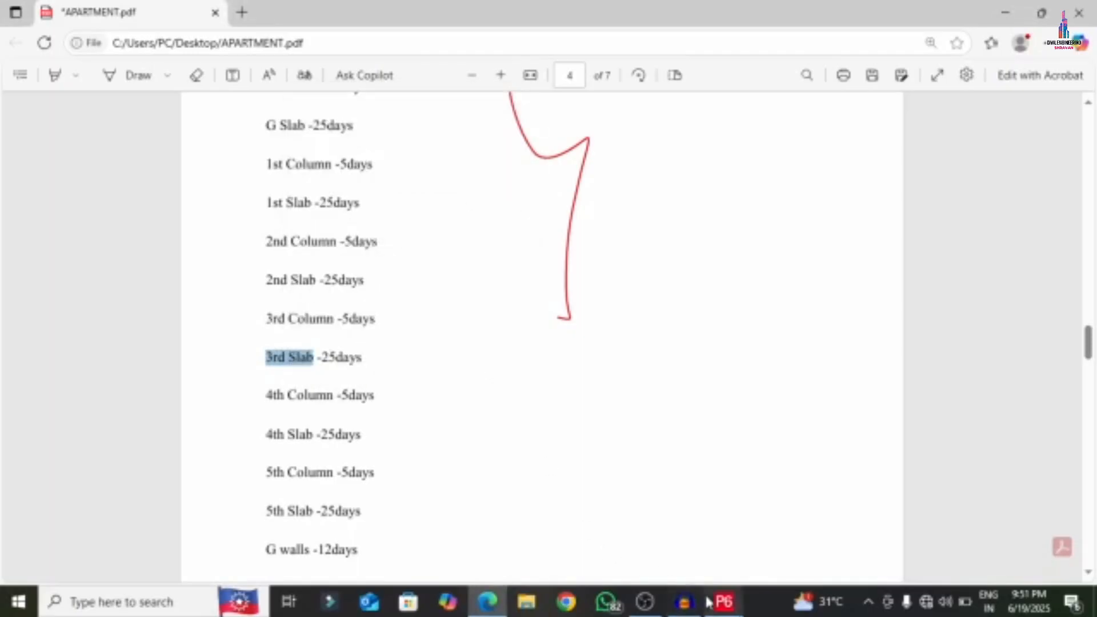
left_click(724, 602)
right_click(229, 280)
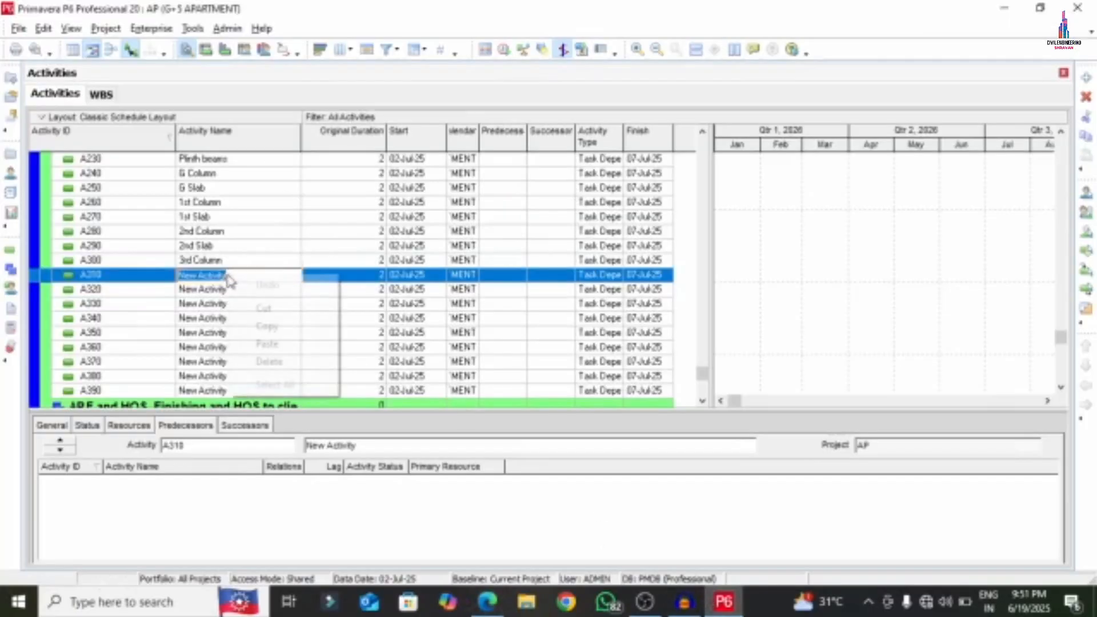
left_click(265, 346)
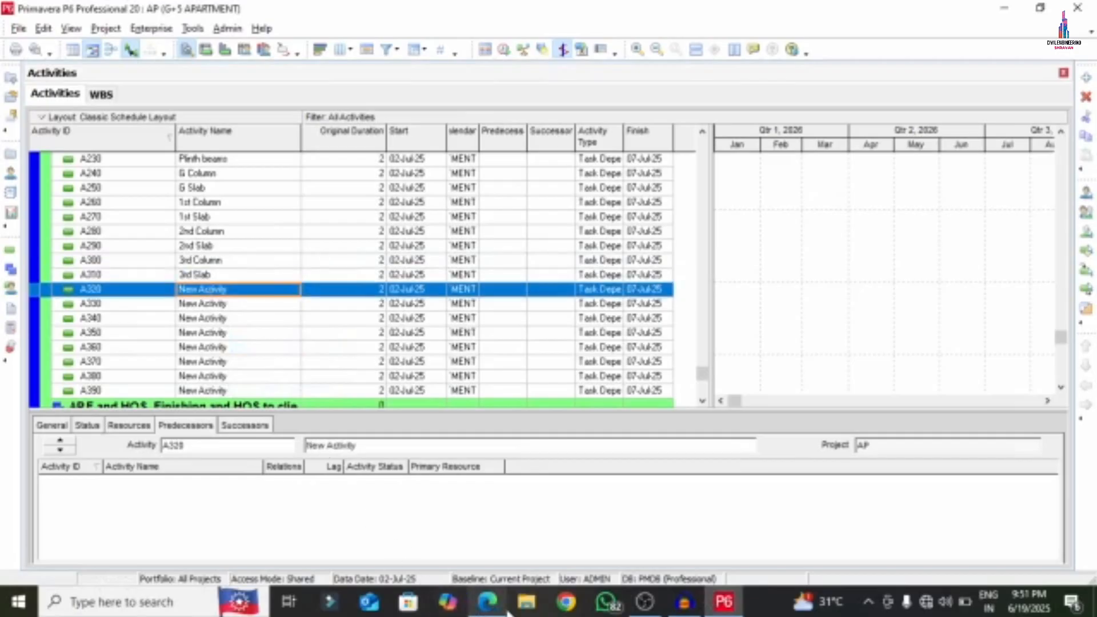
- Name activity A320 '4th Column' using text copied from the PDF
left_click(487, 602)
left_click_drag(267, 394, 331, 399)
right_click(315, 401)
left_click(357, 194)
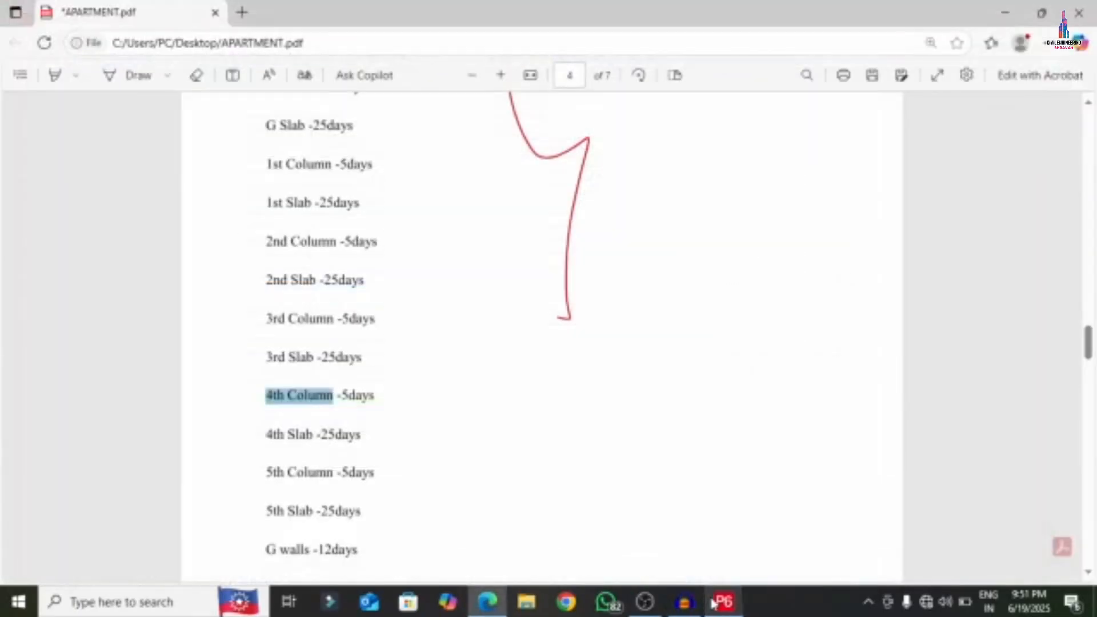
left_click(724, 602)
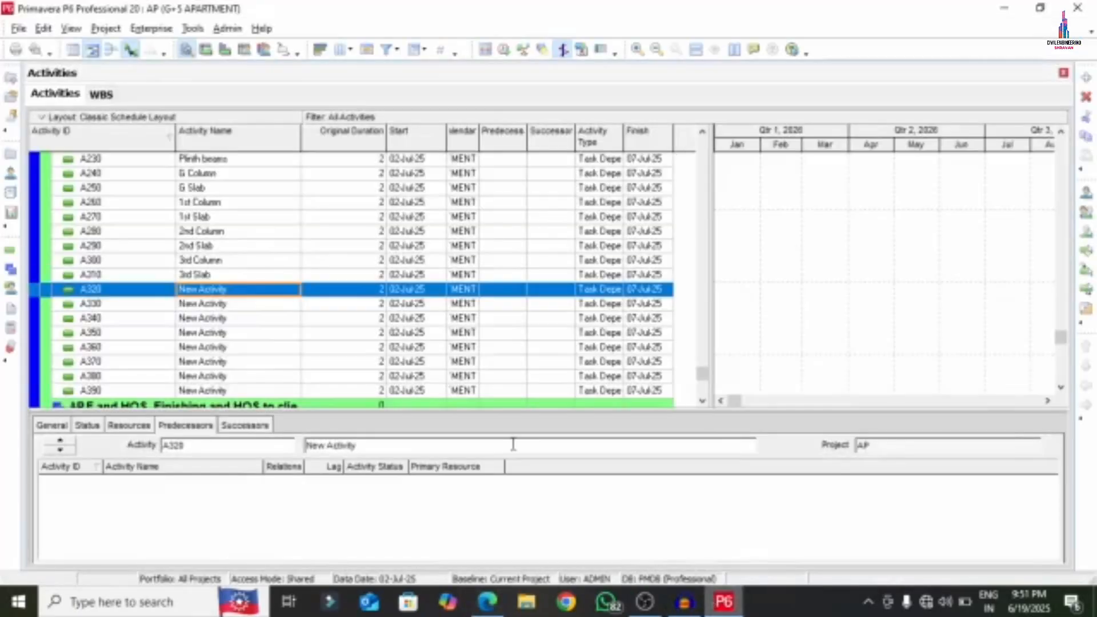
right_click(250, 298)
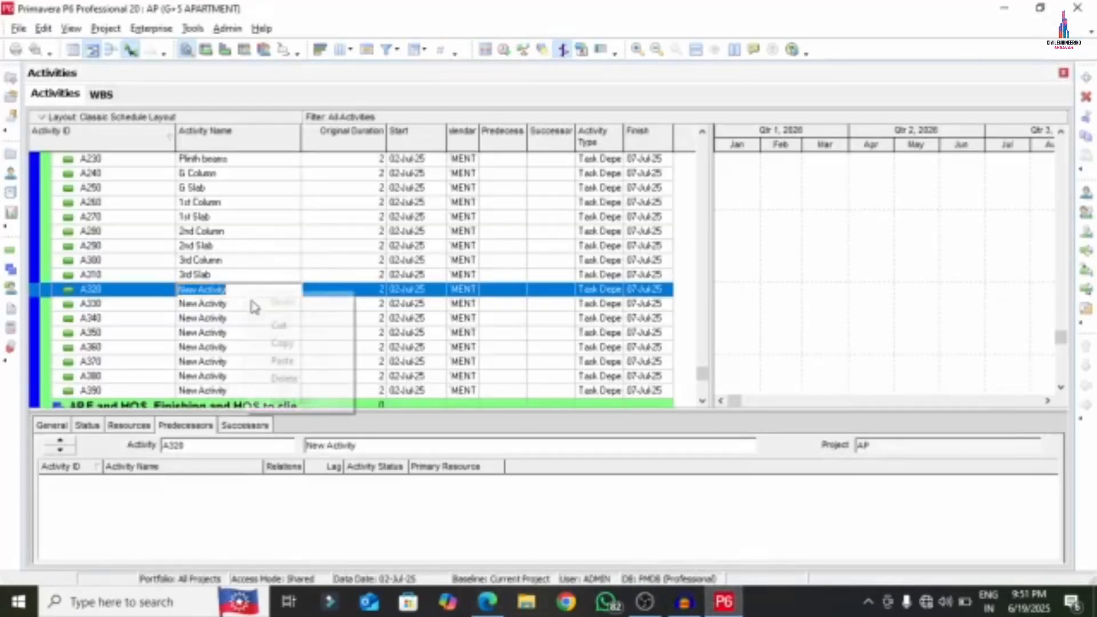
left_click(286, 360)
key("Return")
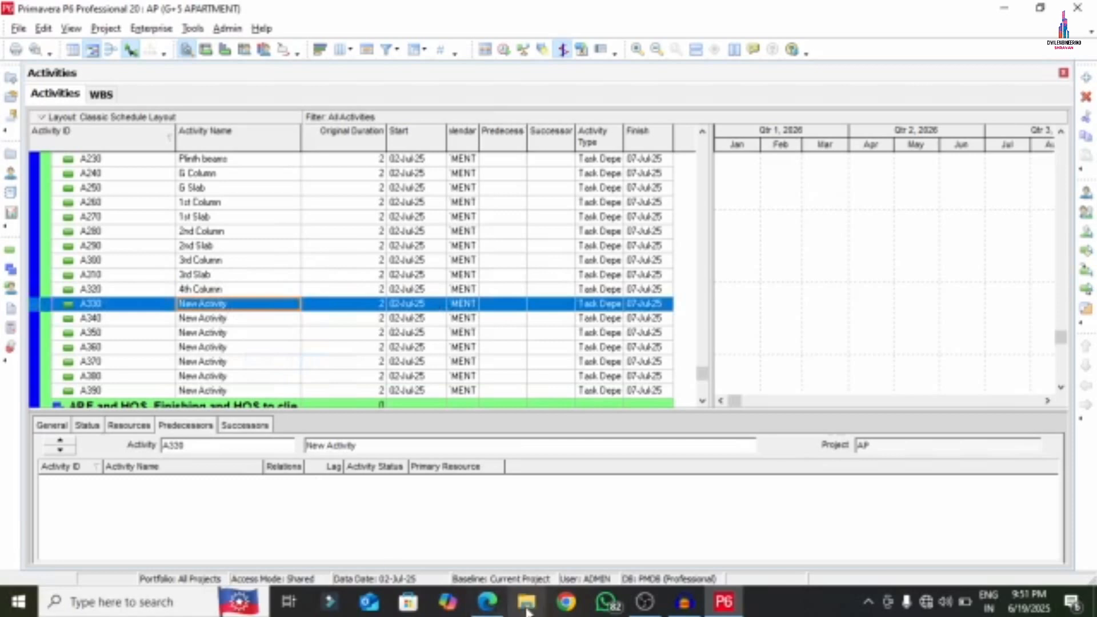
- Name activity A330 '4th Slab' using text copied from the PDF
left_click(488, 602)
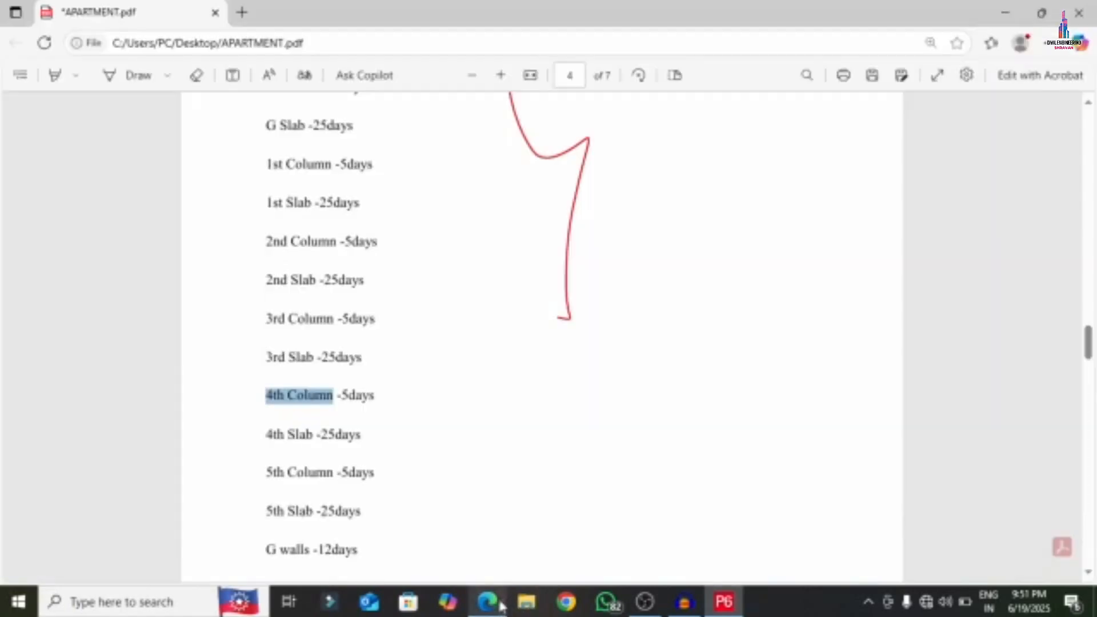
left_click_drag(270, 434, 300, 438)
right_click(284, 435)
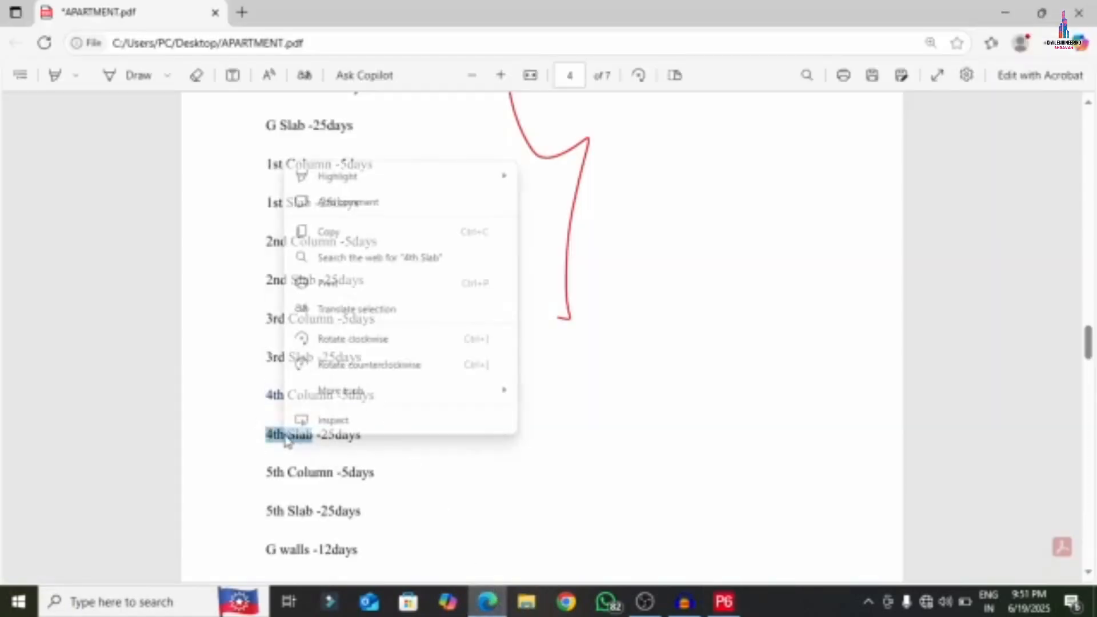
left_click(300, 233)
left_click(723, 602)
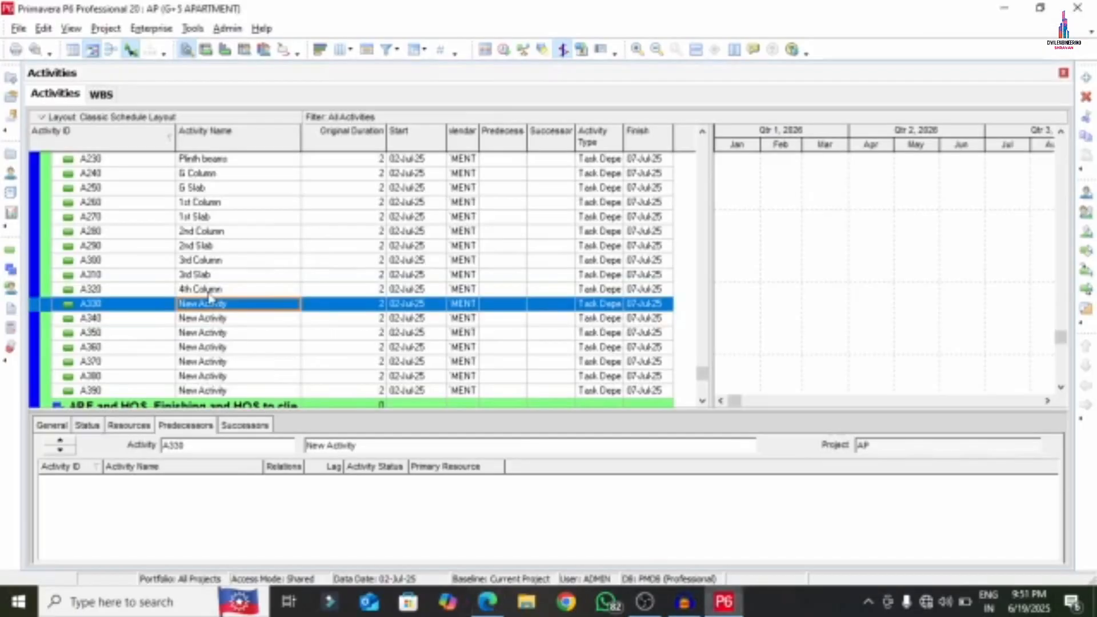
left_click(244, 305)
right_click(246, 306)
left_click(280, 376)
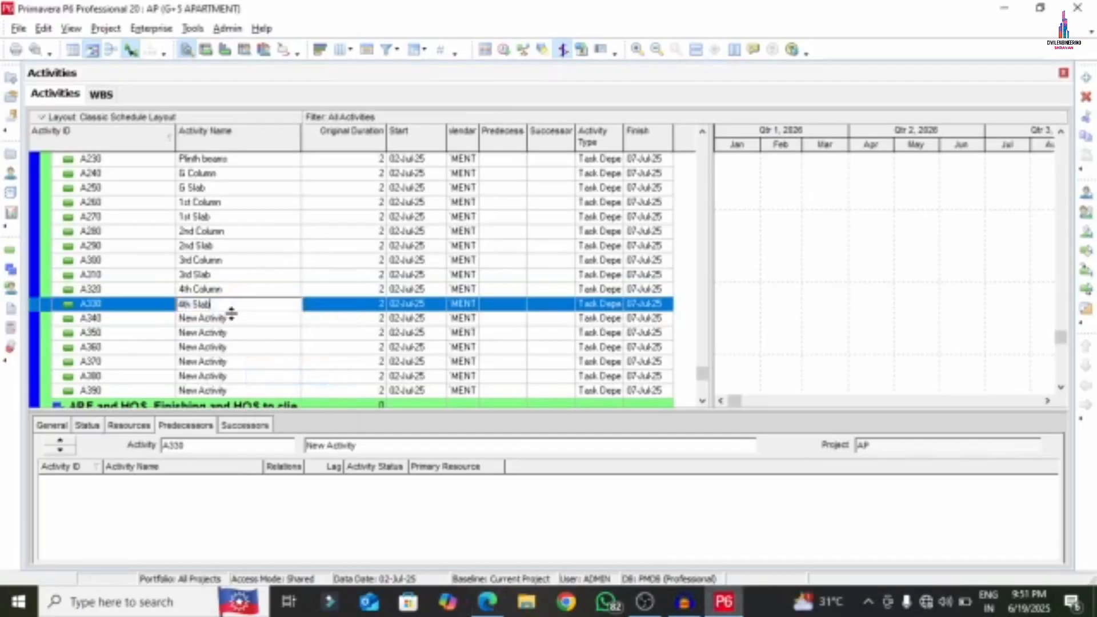
key("Return")
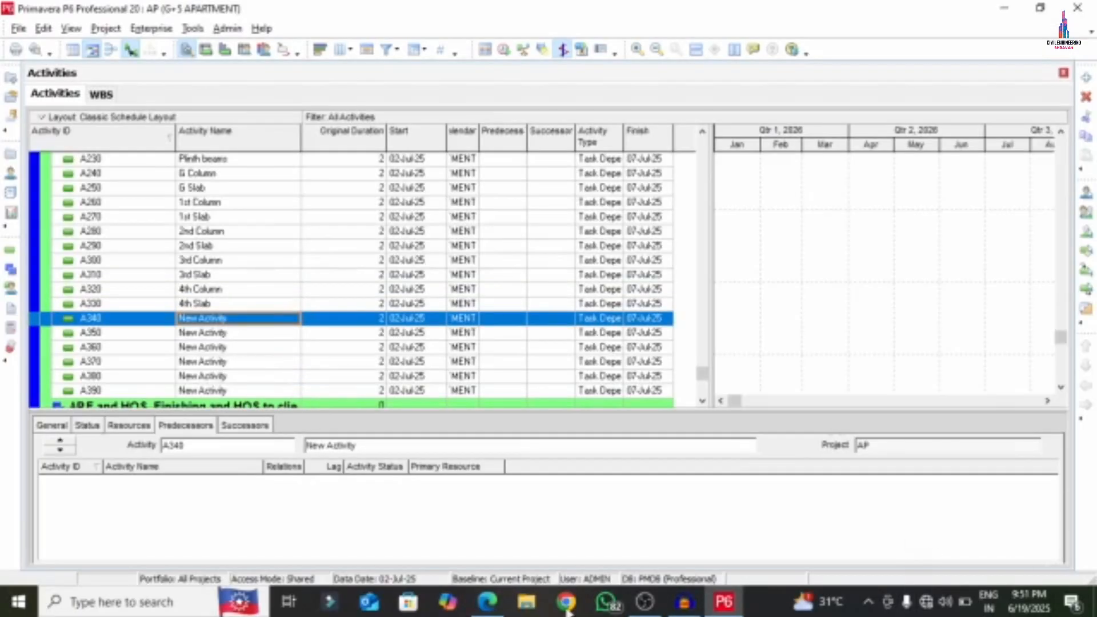
- Name activity A340 '5th Column' using text copied from the PDF
left_click(487, 602)
scroll(240, 340, "down", 3)
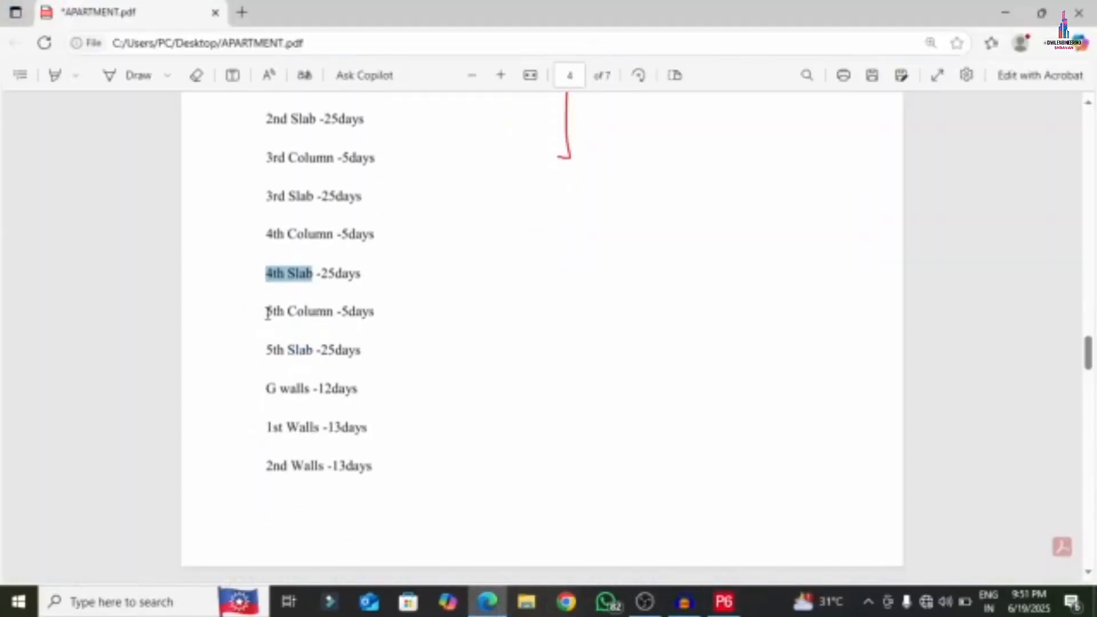
left_click_drag(267, 313, 333, 314)
right_click(313, 314)
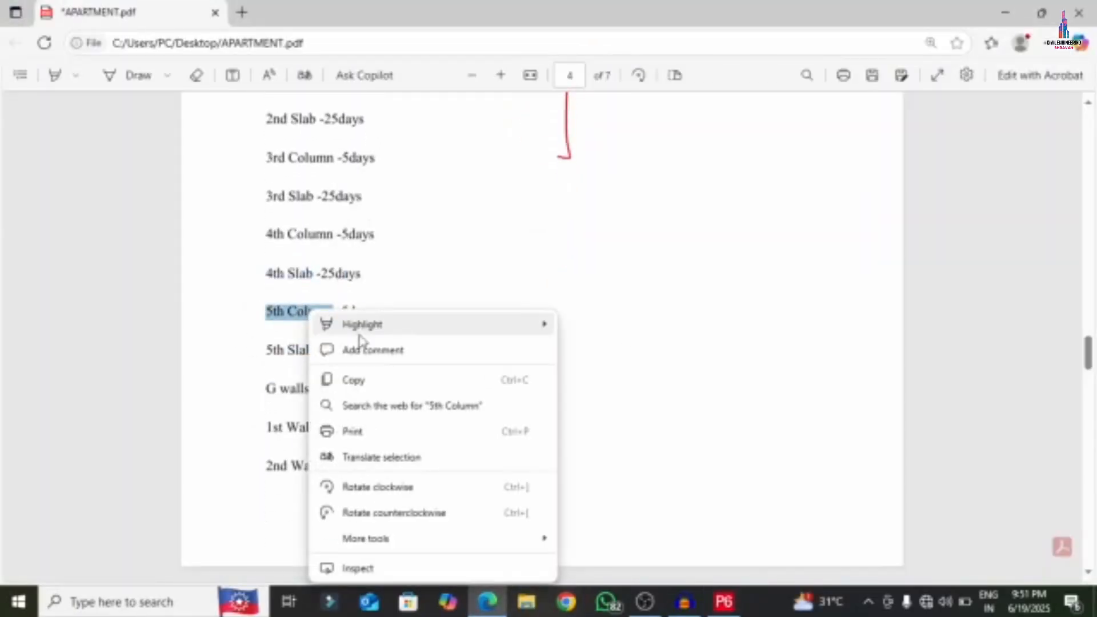
left_click(384, 379)
left_click(724, 602)
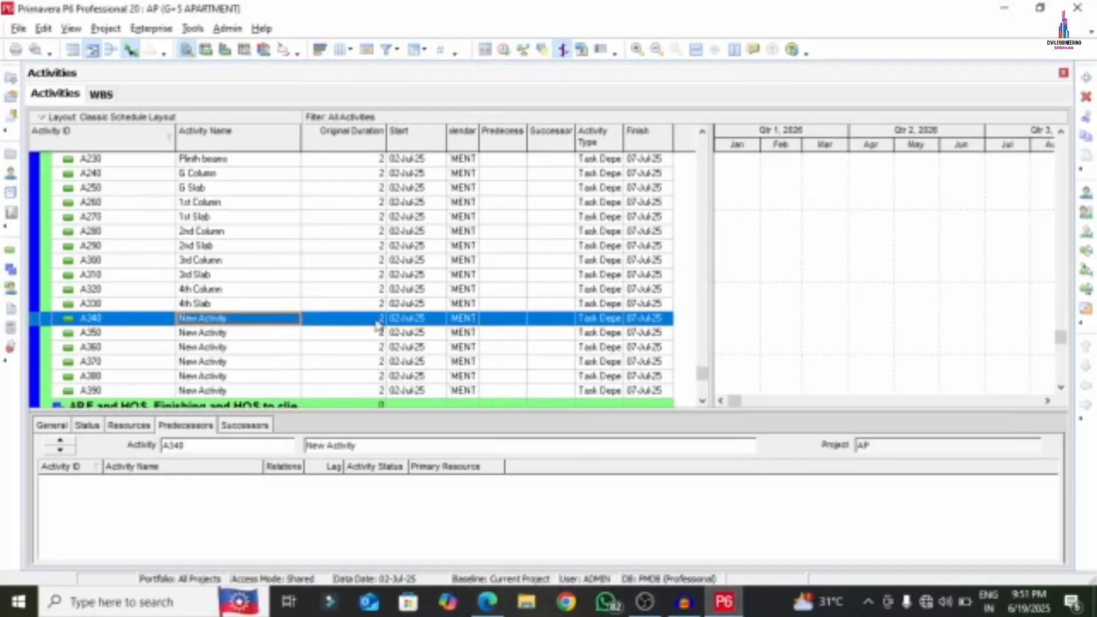
left_click(252, 318)
right_click(252, 319)
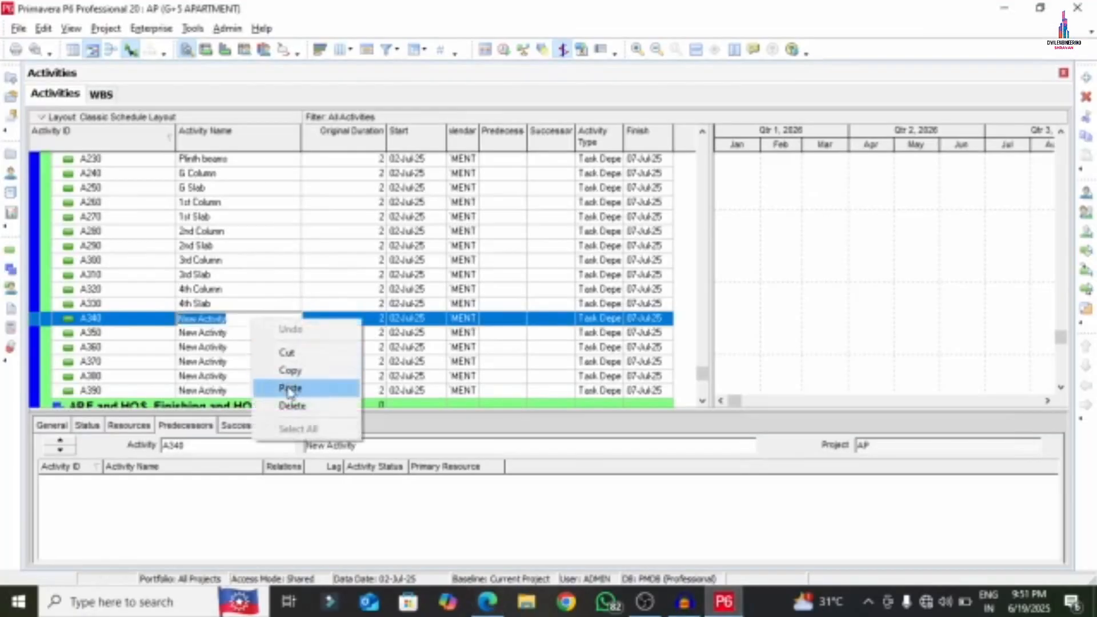
left_click(292, 386)
left_click(246, 338)
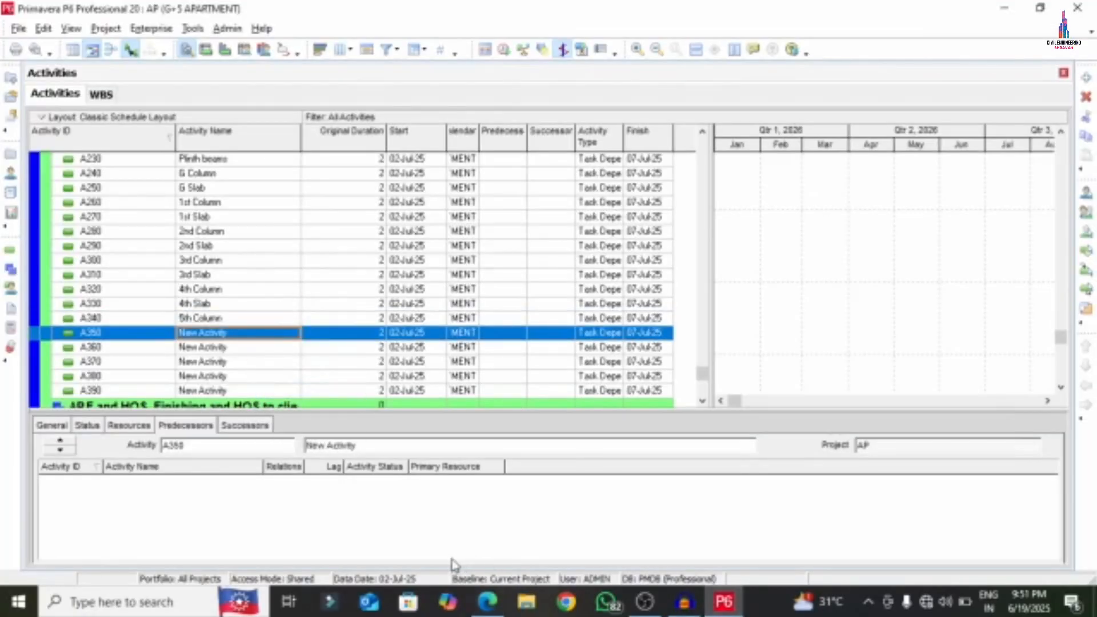
- Name activity A350 '5th Slab' using text copied from the PDF
left_click(487, 602)
scroll(268, 343, "down", 1)
left_click_drag(265, 269, 275, 274)
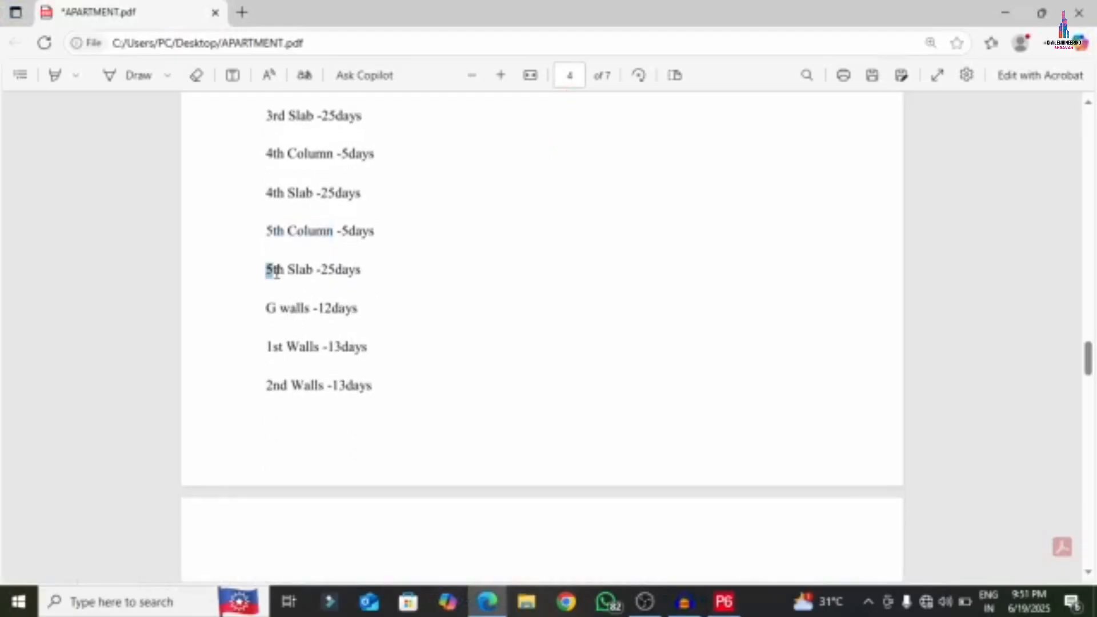
left_click(350, 341)
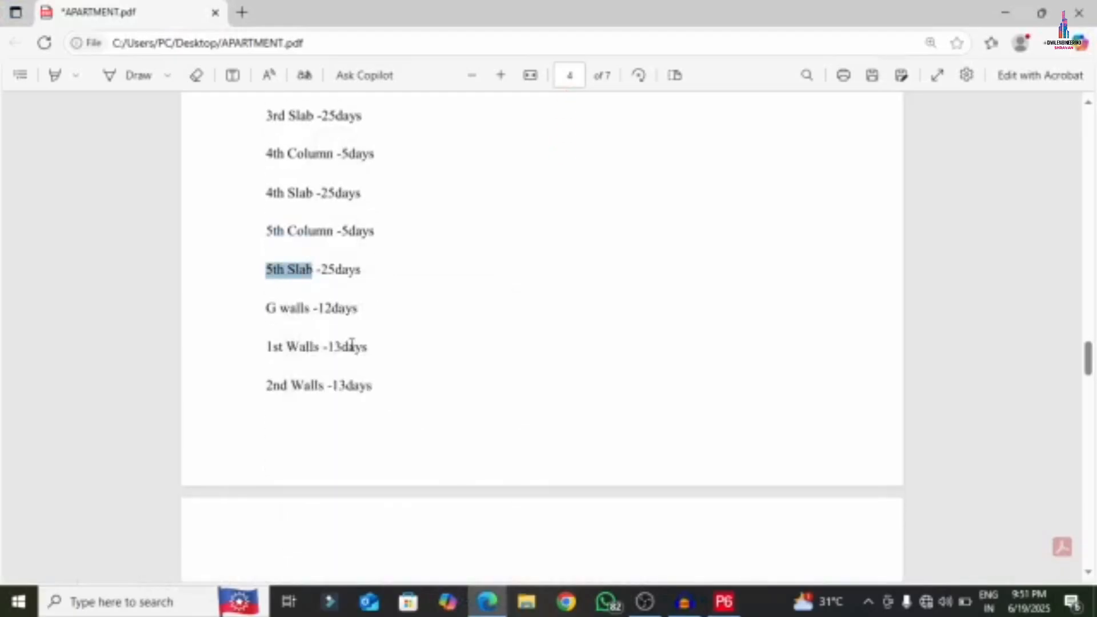
left_click(725, 602)
left_click(262, 337)
right_click(261, 336)
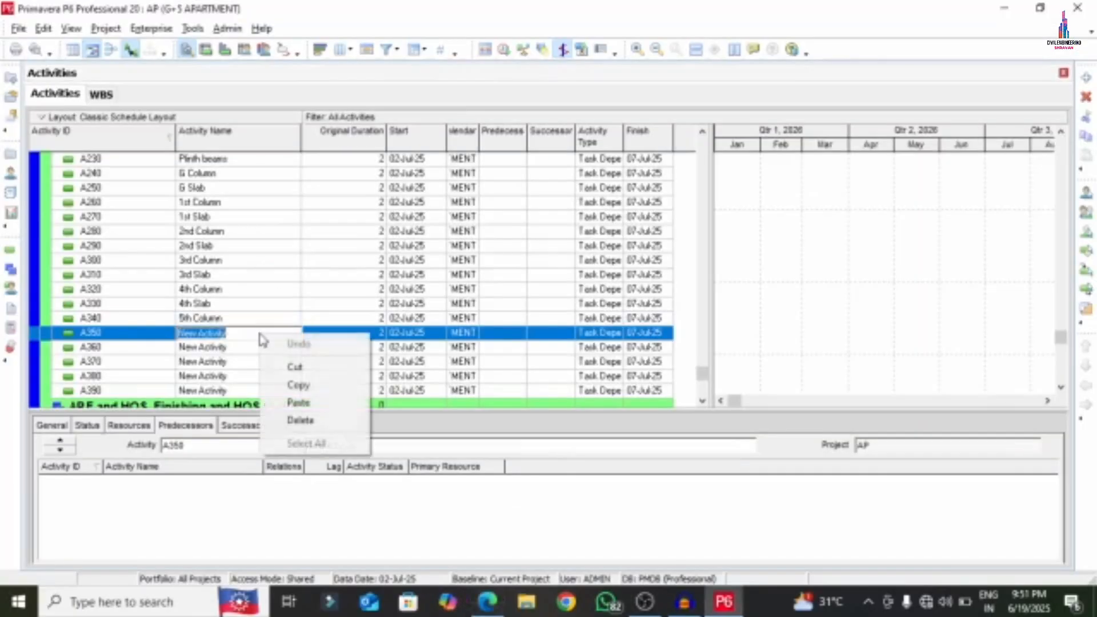
left_click(299, 403)
left_click(248, 350)
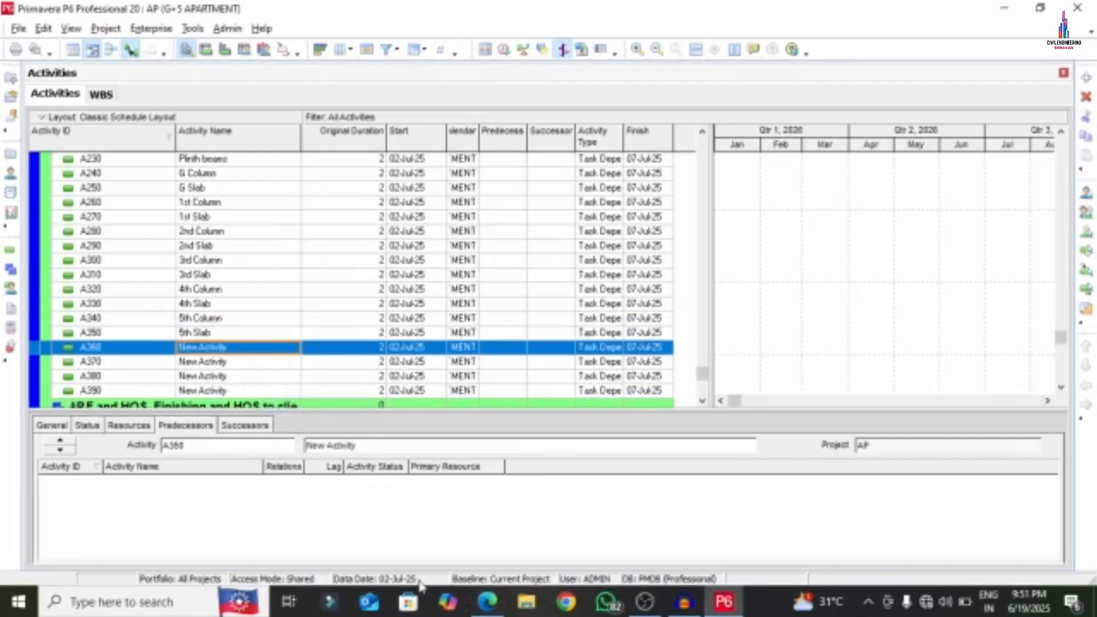
- Name activity A360 'G walls' using text copied from the PDF
left_click(488, 602)
left_click_drag(260, 310, 319, 314)
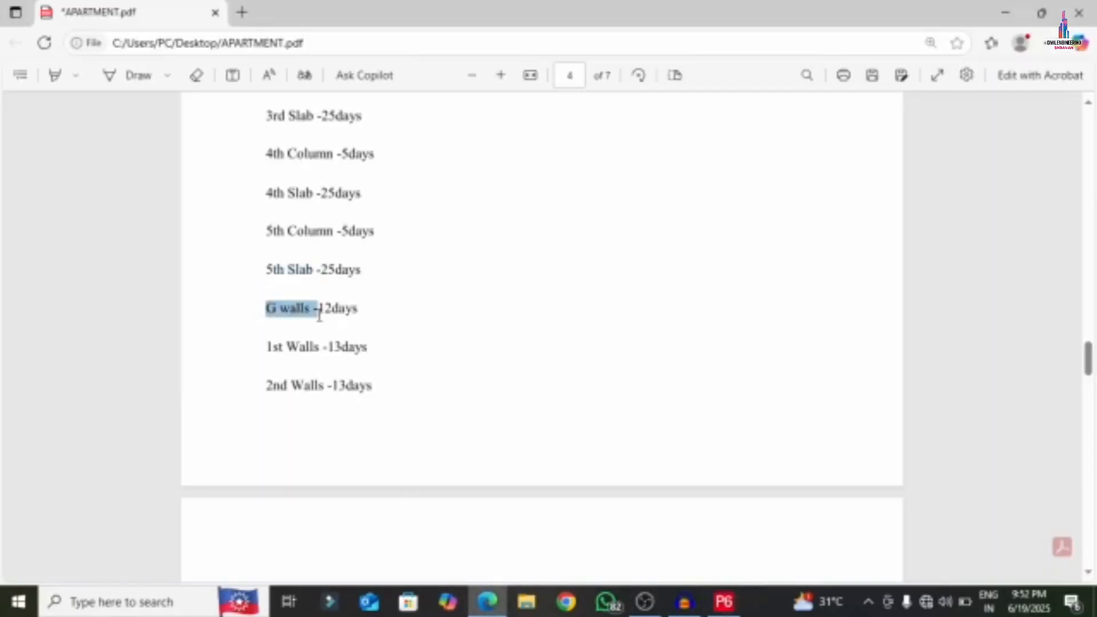
right_click(282, 306)
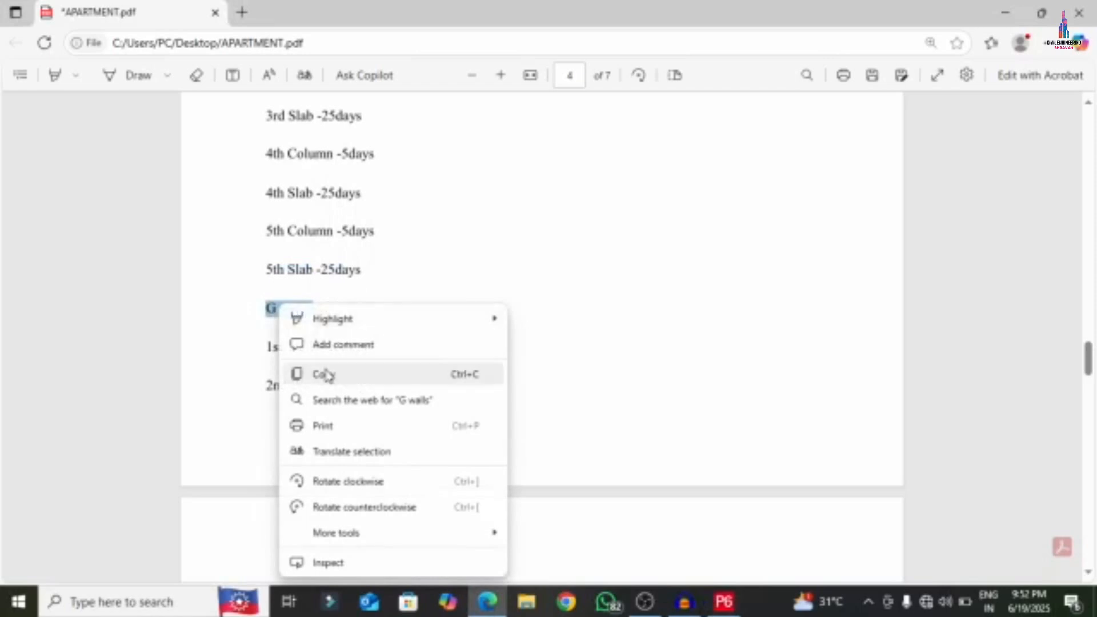
left_click(299, 376)
left_click(724, 601)
left_click(249, 342)
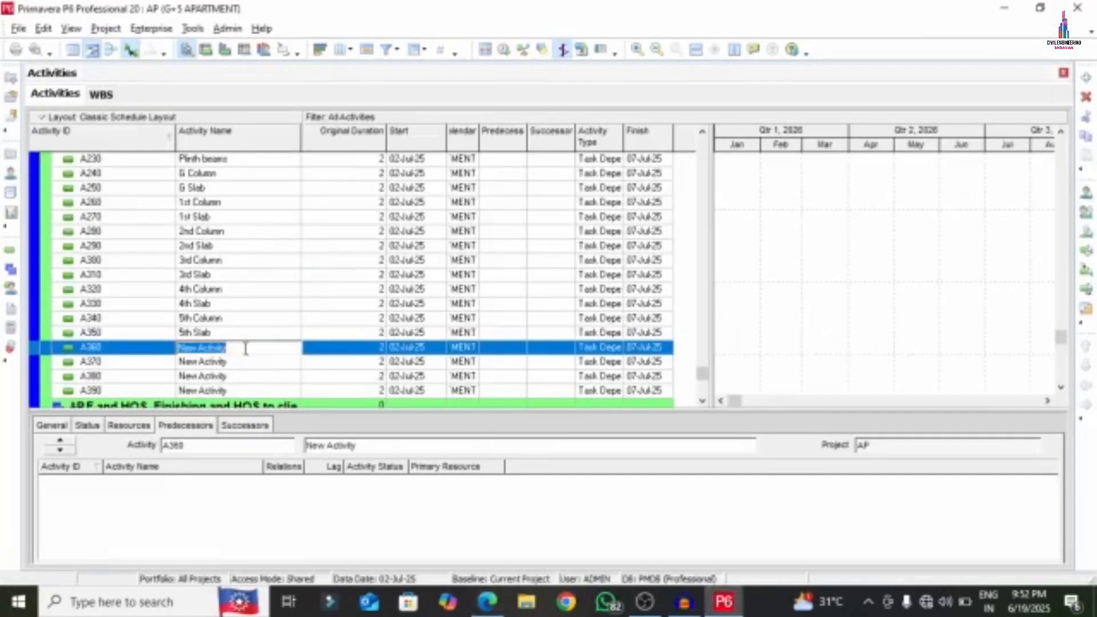
right_click(245, 345)
left_click(284, 418)
left_click(235, 365)
- Name activity A370 '1st Walls' using text copied from the PDF
scroll(251, 351, "down", 1)
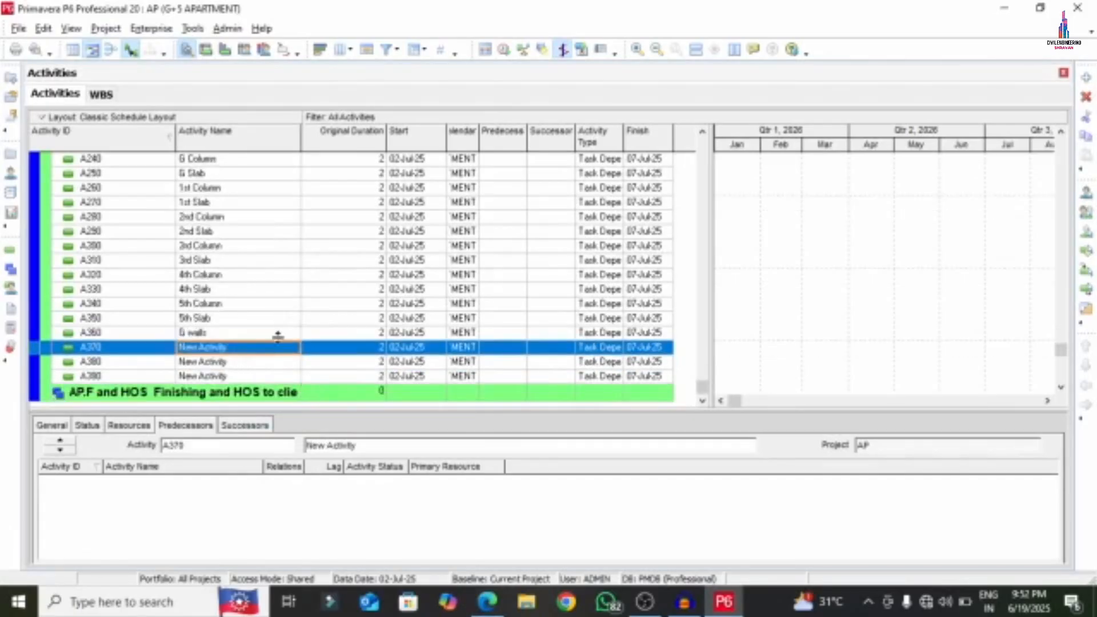
left_click(488, 601)
scroll(365, 343, "down", 4)
scroll(298, 251, "up", 3)
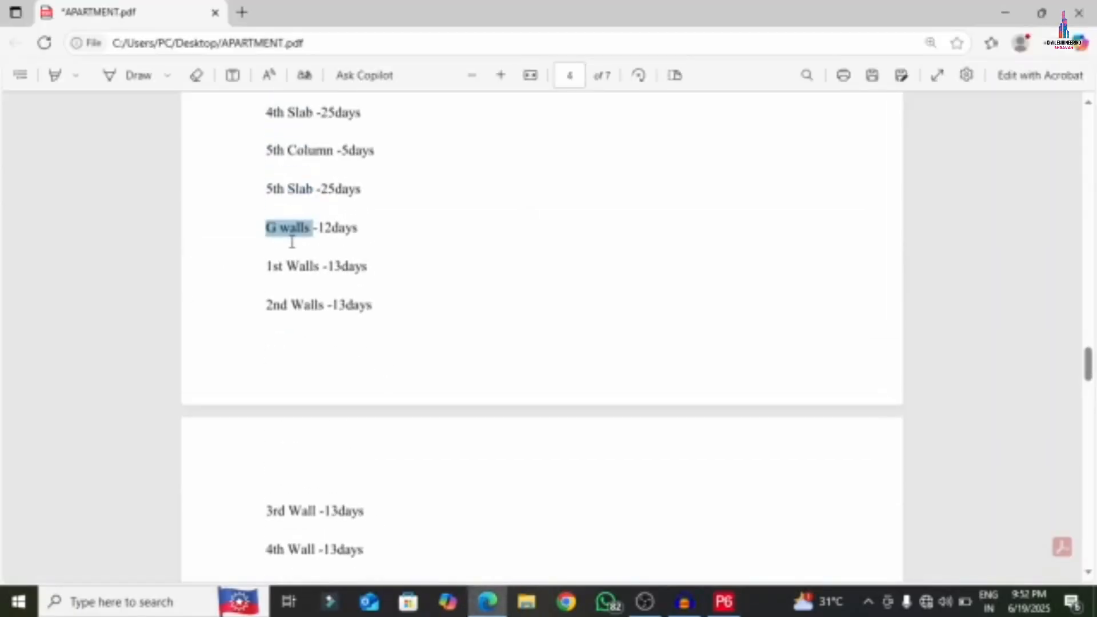
left_click_drag(268, 266, 319, 273)
right_click(301, 270)
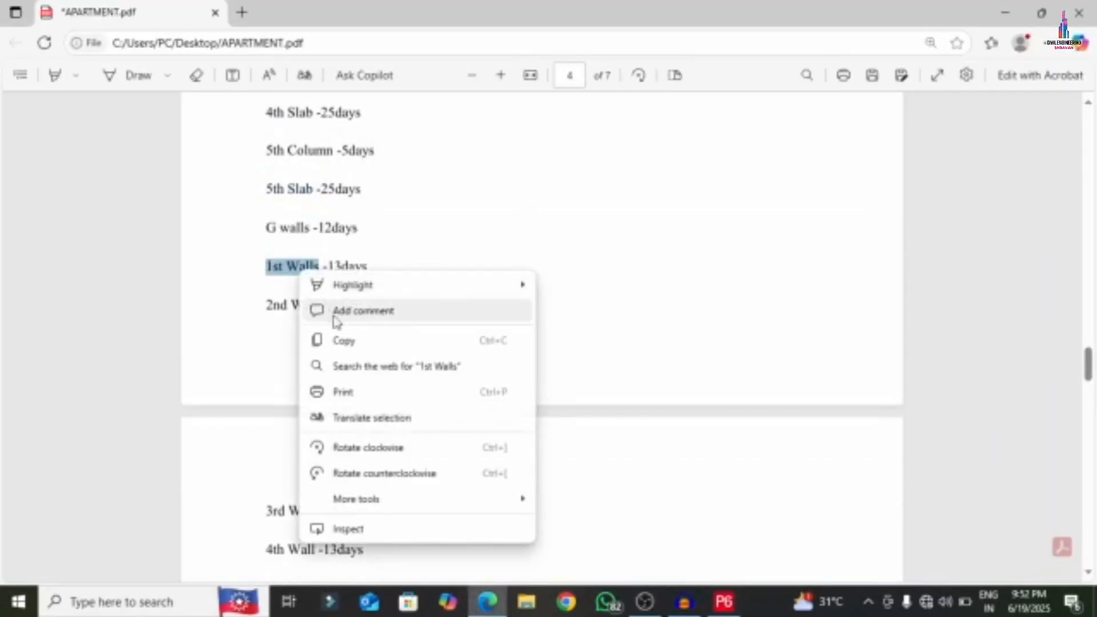
left_click(354, 343)
left_click(724, 601)
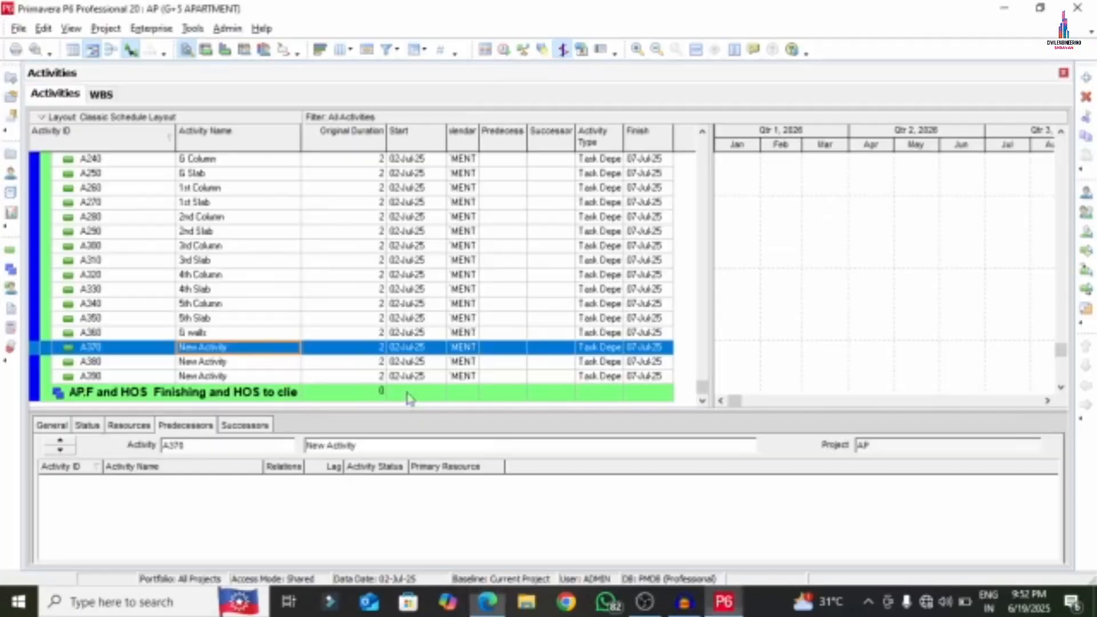
left_click(260, 348)
right_click(263, 353)
left_click(298, 422)
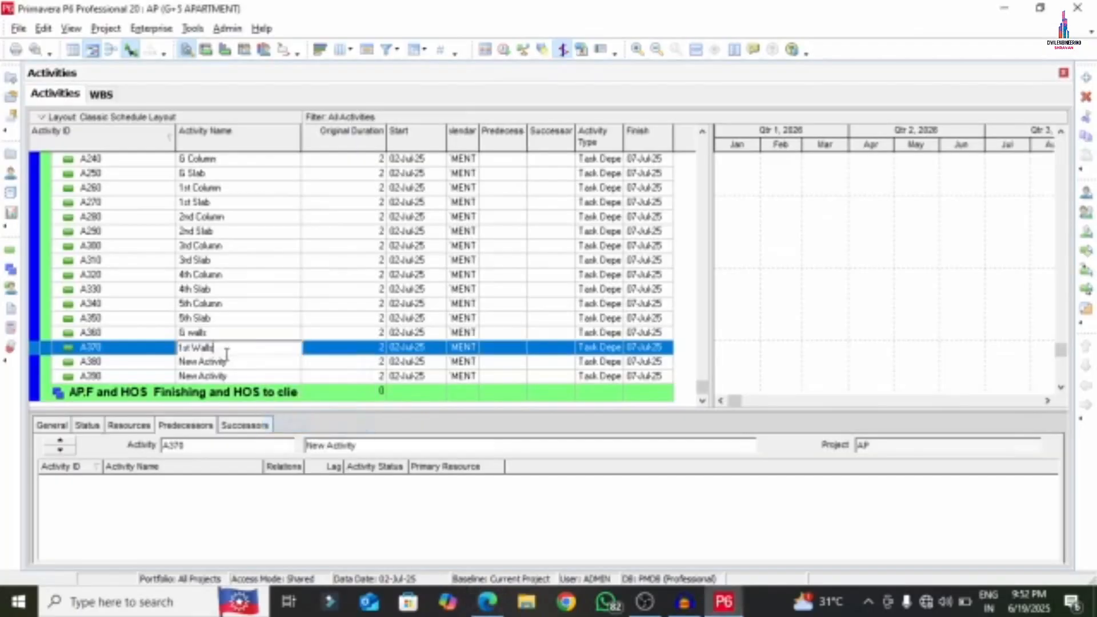
left_click(242, 364)
- Name activity A380 '2nd Walls' using text copied from the PDF
left_click(487, 601)
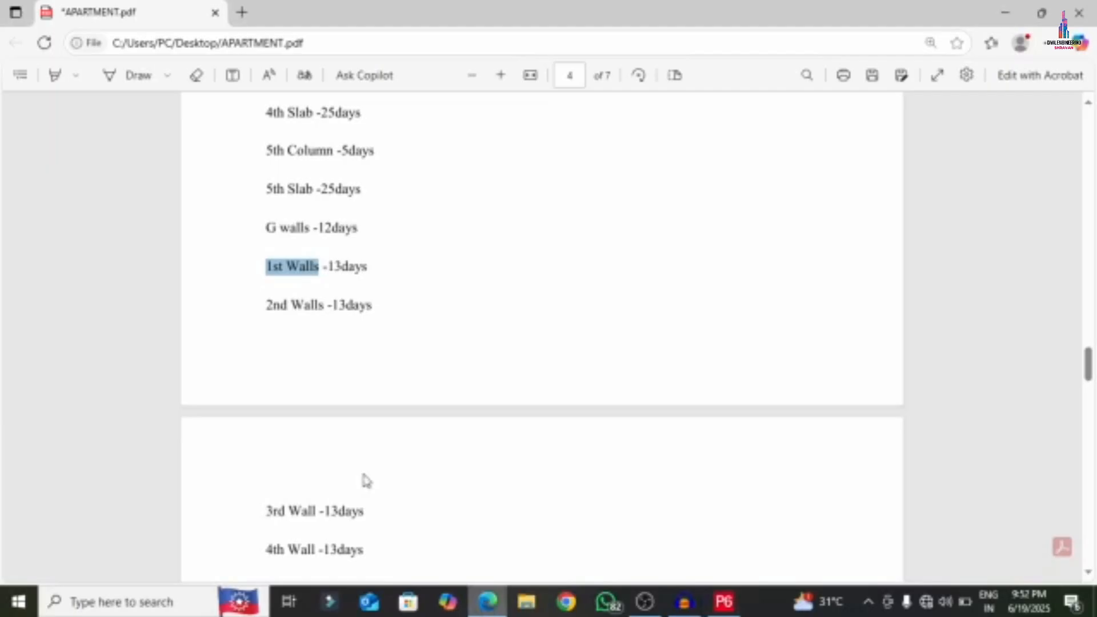
left_click_drag(264, 306, 337, 311)
right_click(269, 305)
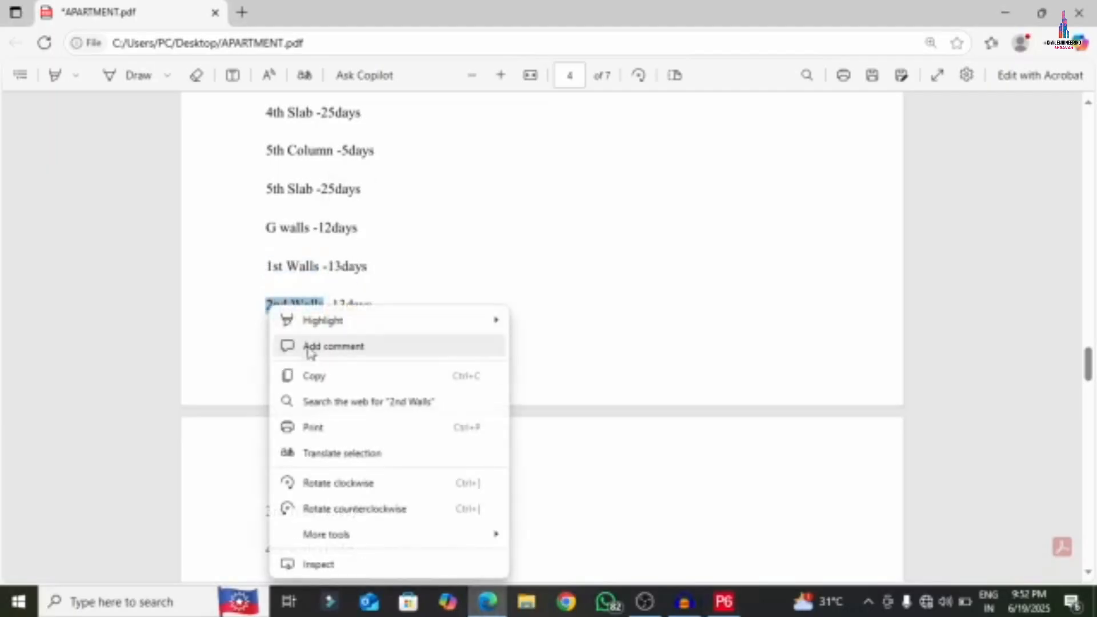
left_click(315, 377)
left_click(723, 602)
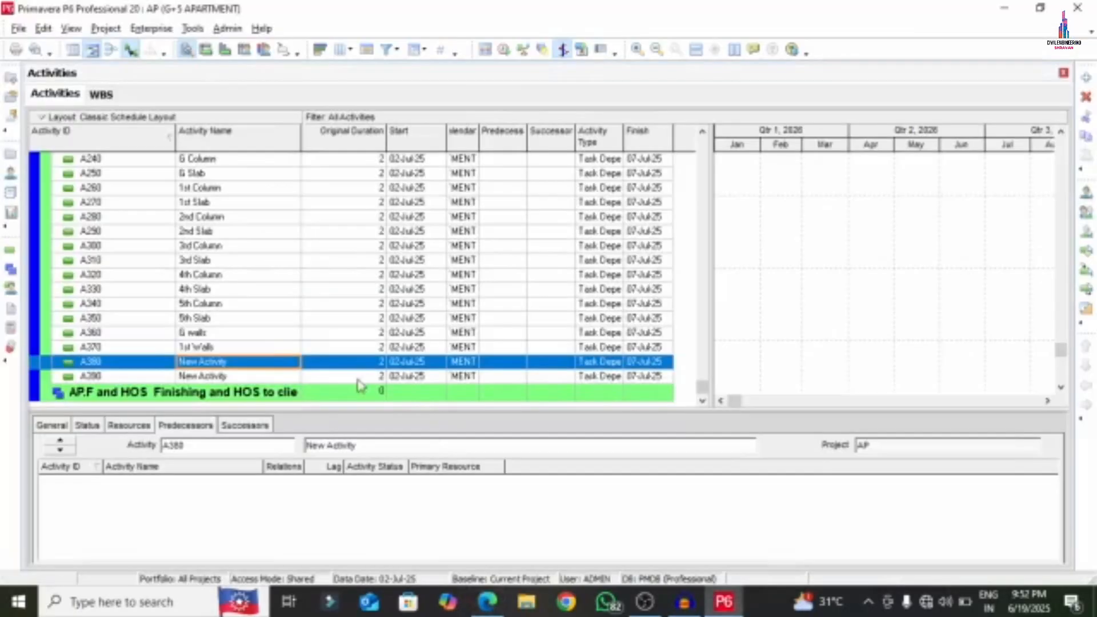
left_click(239, 366)
right_click(237, 362)
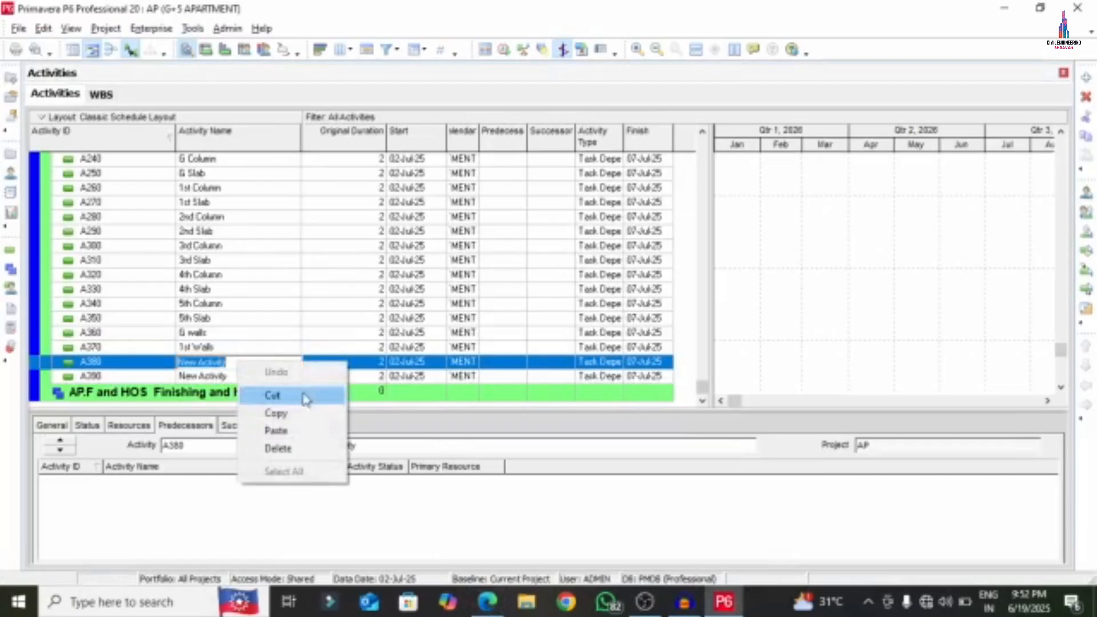
left_click(286, 431)
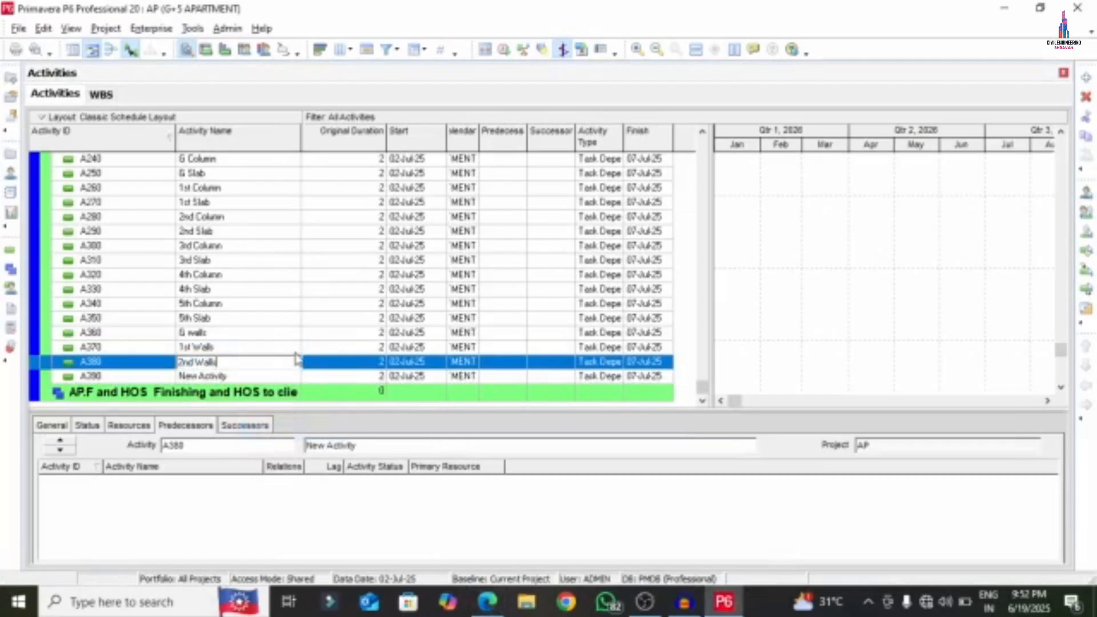
left_click(234, 377)
- Add ten new blank activities, A400 through A490, after A390
right_click(233, 383)
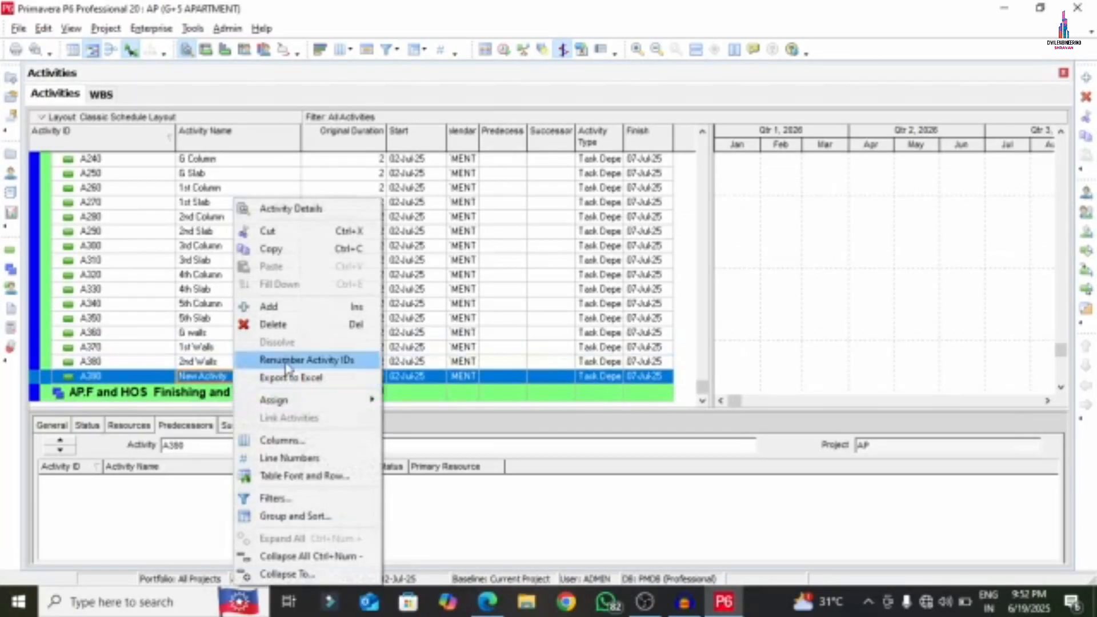
left_click(274, 305)
right_click(138, 357)
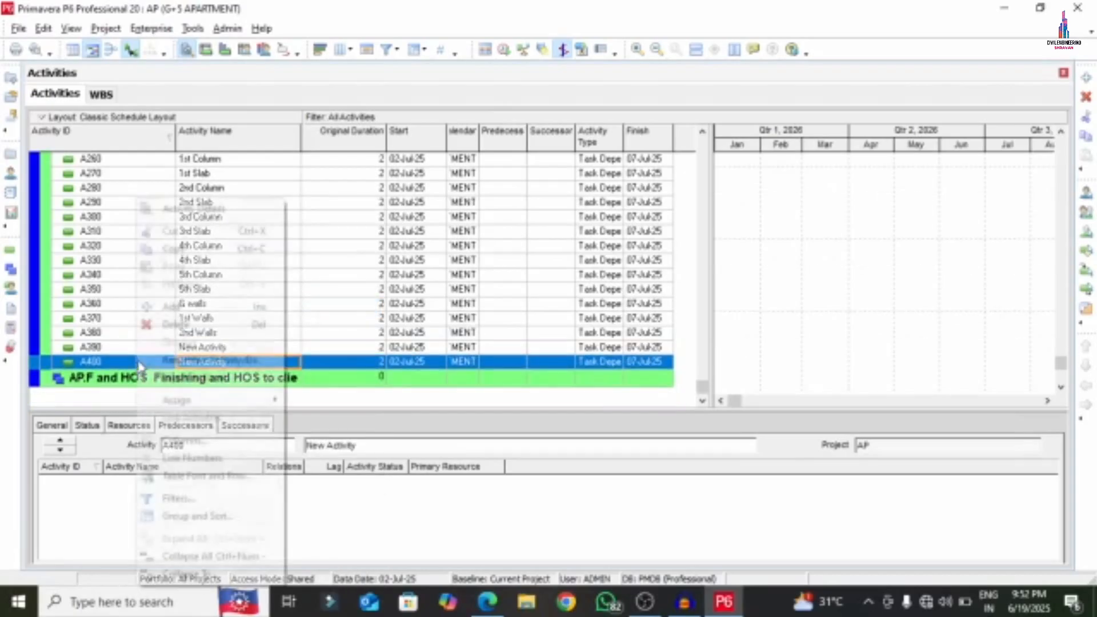
left_click(188, 306)
right_click(101, 370)
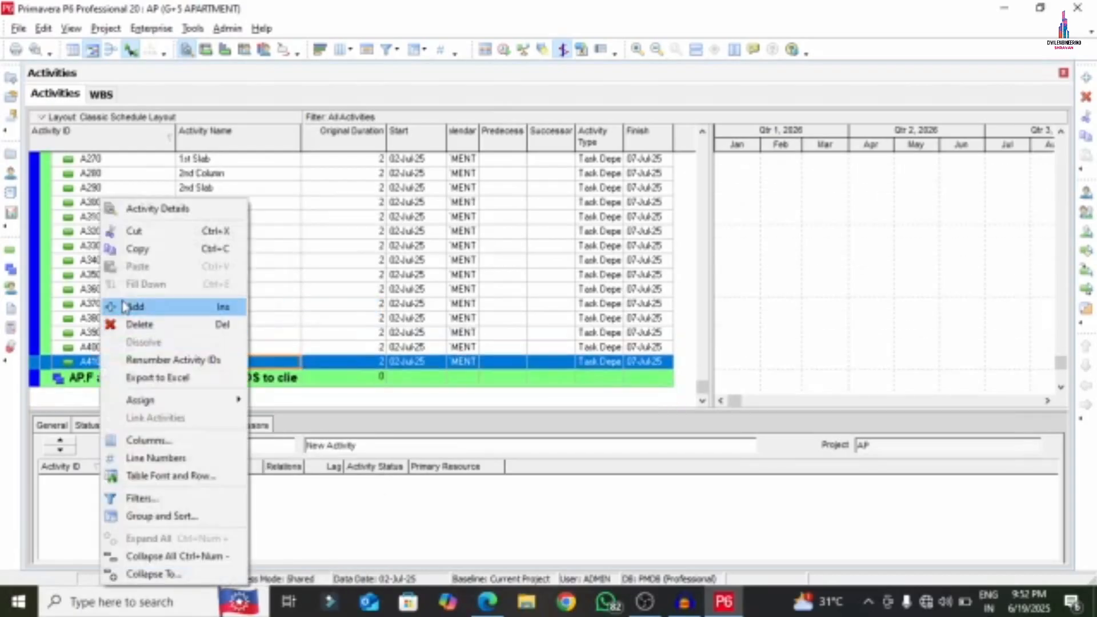
left_click(127, 307)
right_click(108, 369)
left_click(137, 306)
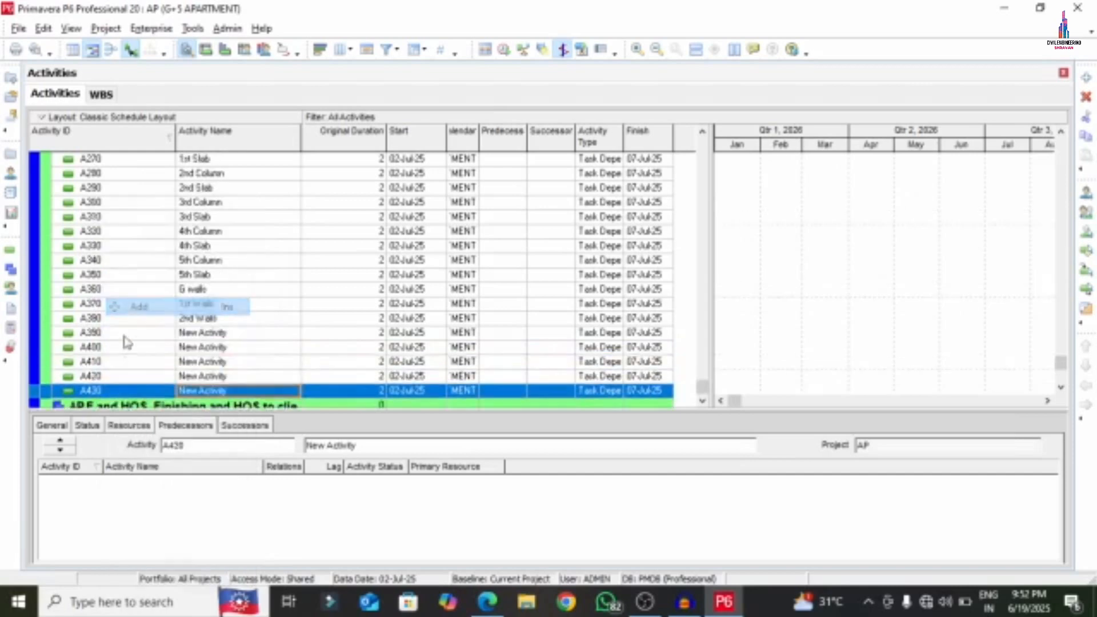
right_click(140, 365)
left_click(137, 306)
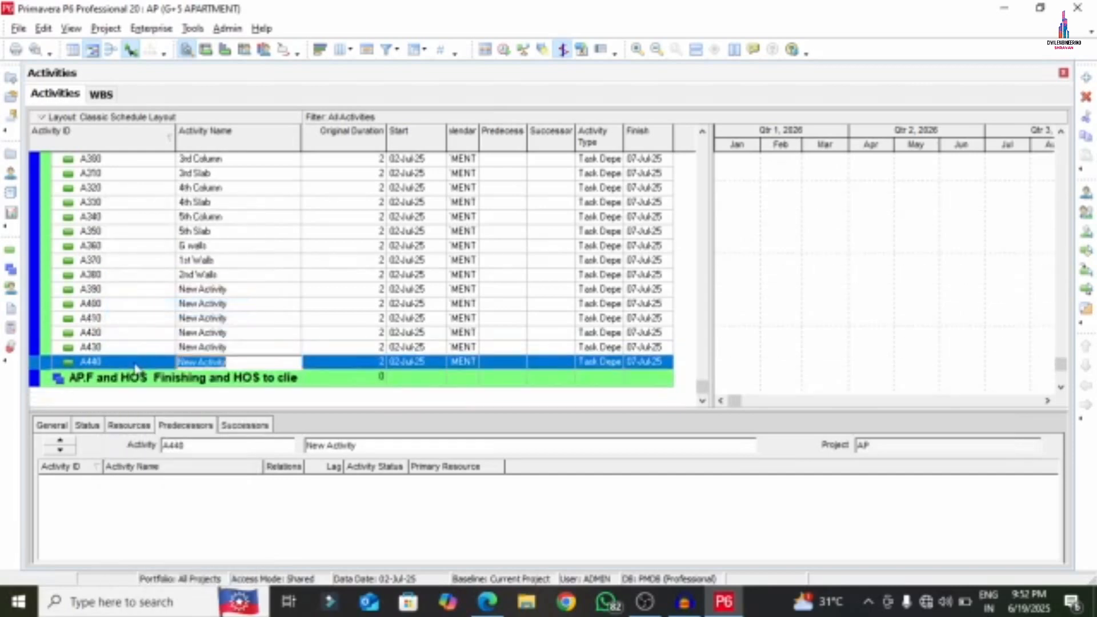
right_click(143, 366)
left_click(140, 307)
right_click(142, 368)
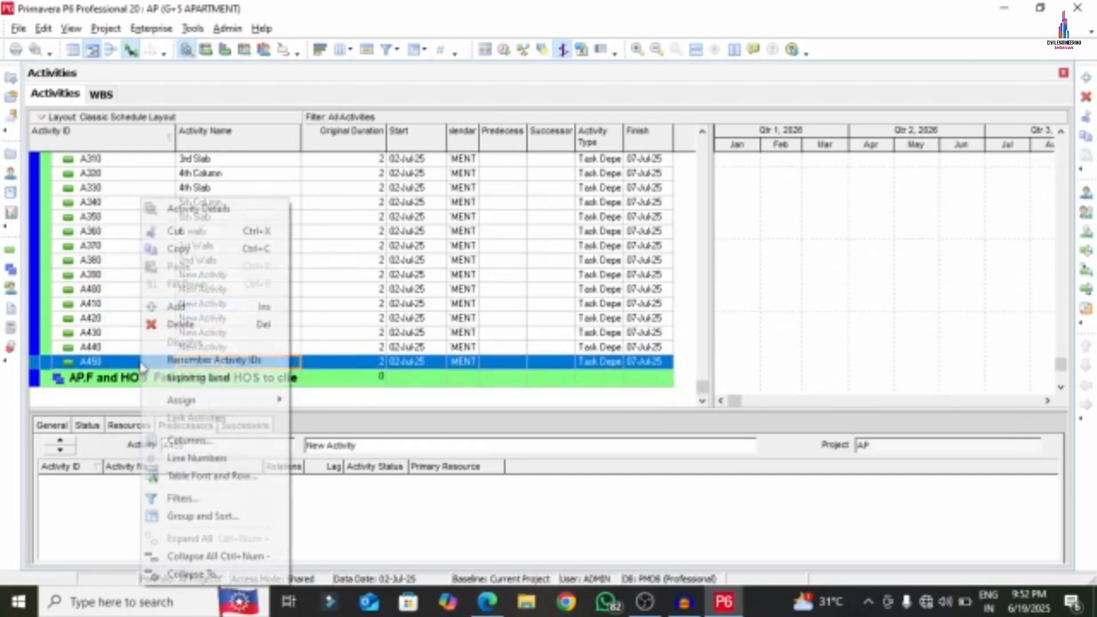
left_click(140, 305)
right_click(127, 366)
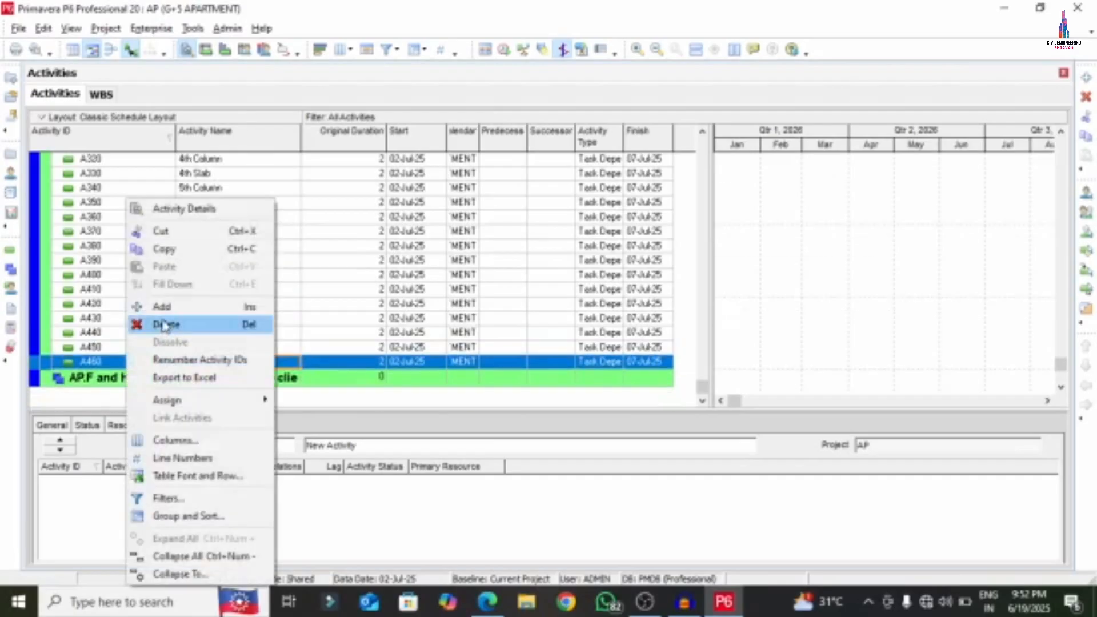
left_click(140, 307)
right_click(140, 363)
left_click(159, 306)
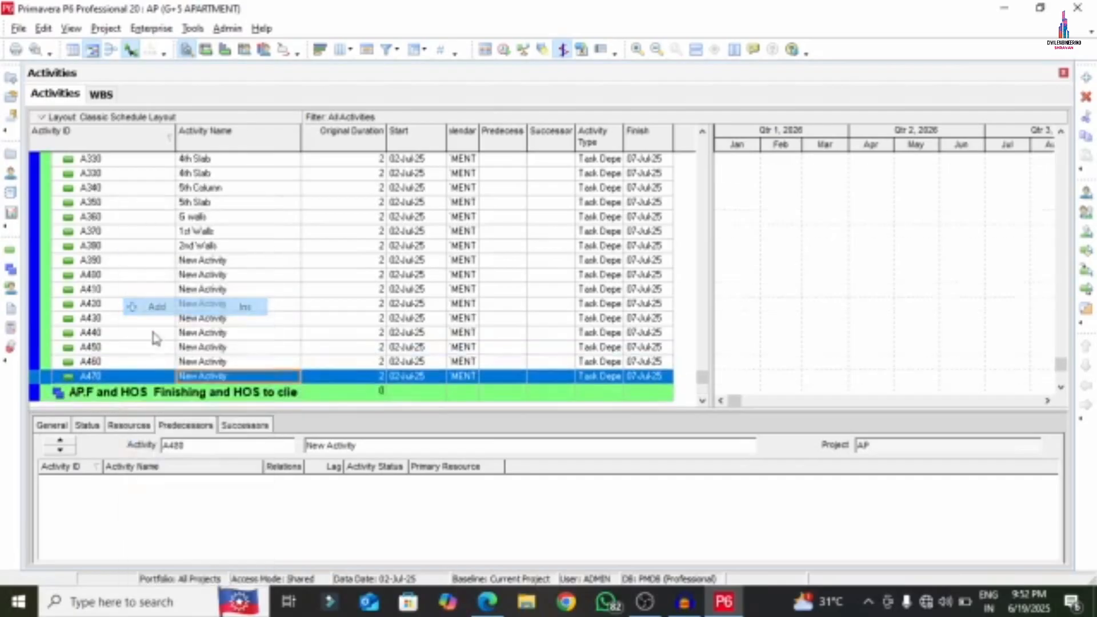
right_click(138, 363)
left_click(164, 311)
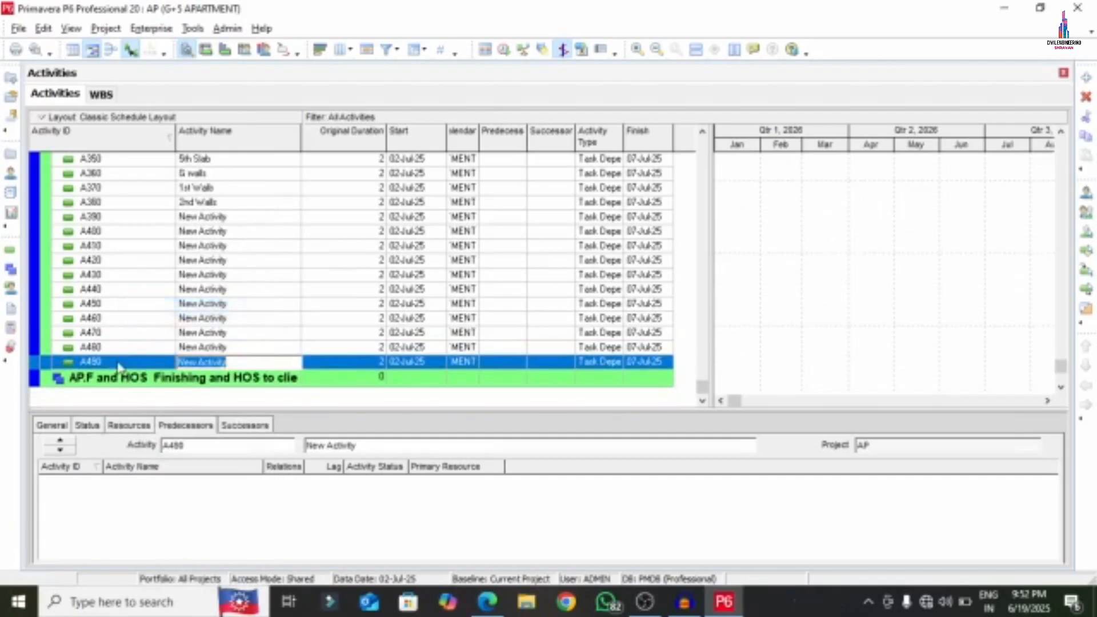
- Add further blank activities A500 through A600 to the end of the list
right_click(120, 361)
left_click(158, 309)
right_click(106, 361)
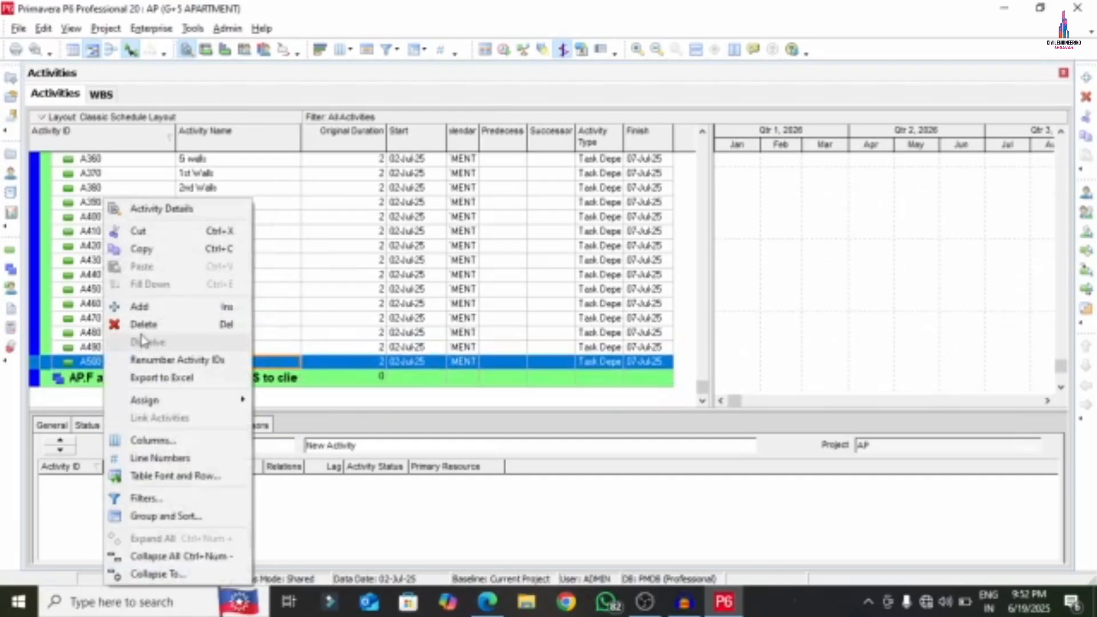
left_click(142, 307)
right_click(110, 360)
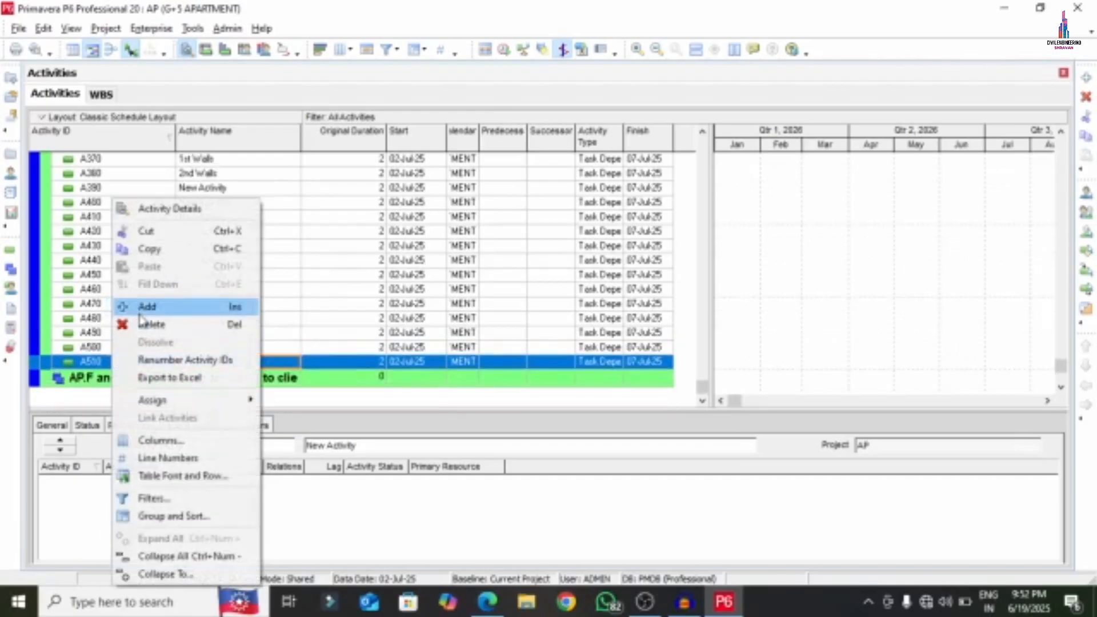
left_click(145, 307)
right_click(110, 366)
left_click(145, 306)
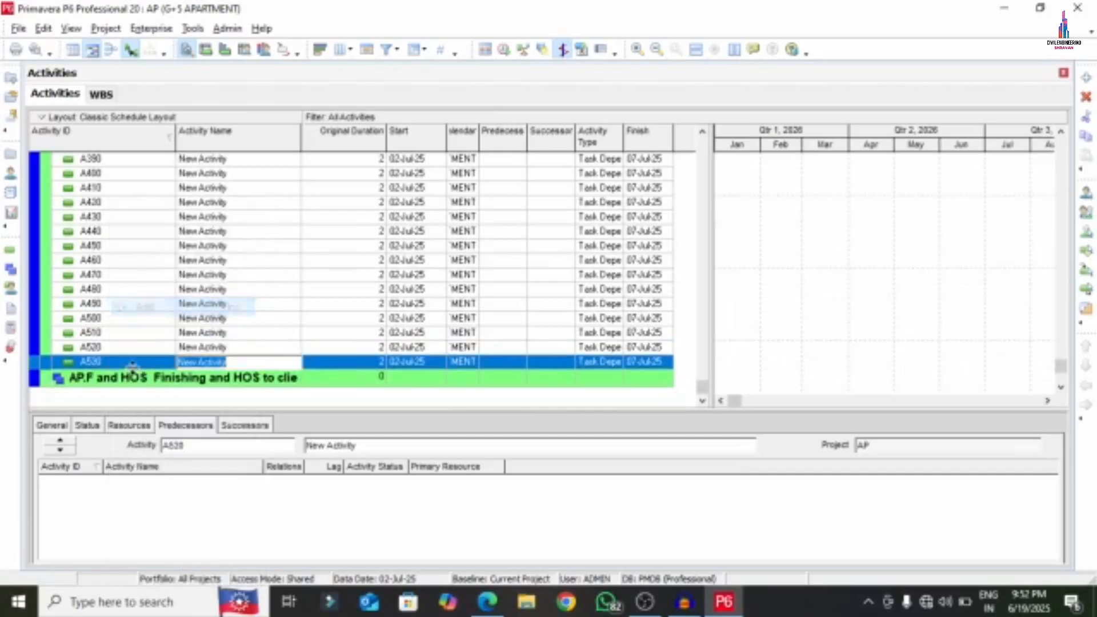
right_click(68, 362)
left_click(147, 307)
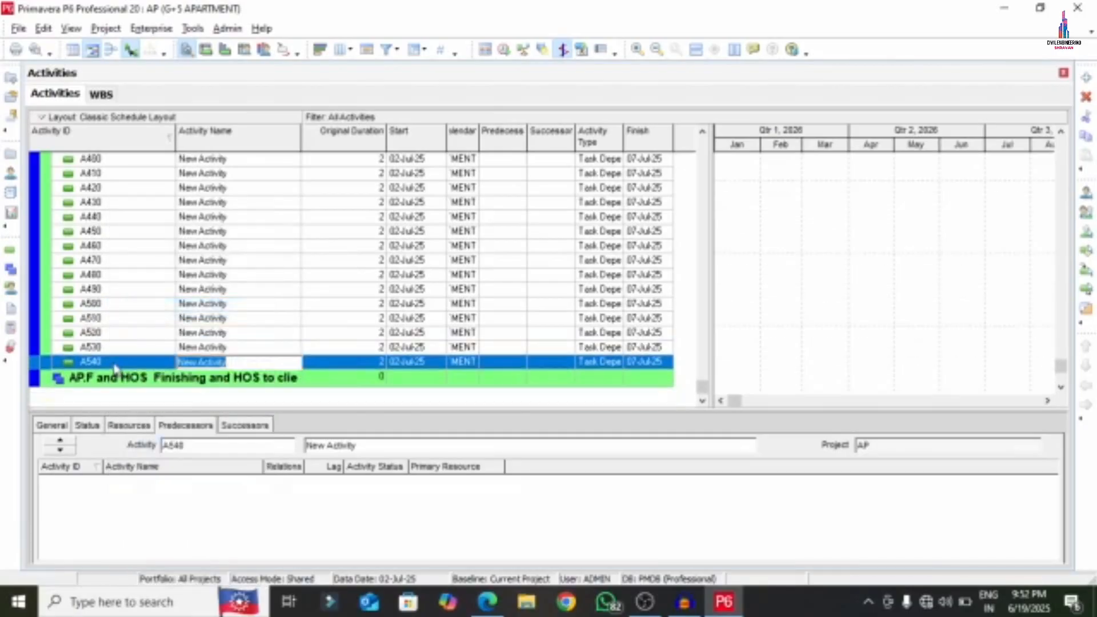
right_click(113, 362)
left_click(146, 307)
right_click(113, 366)
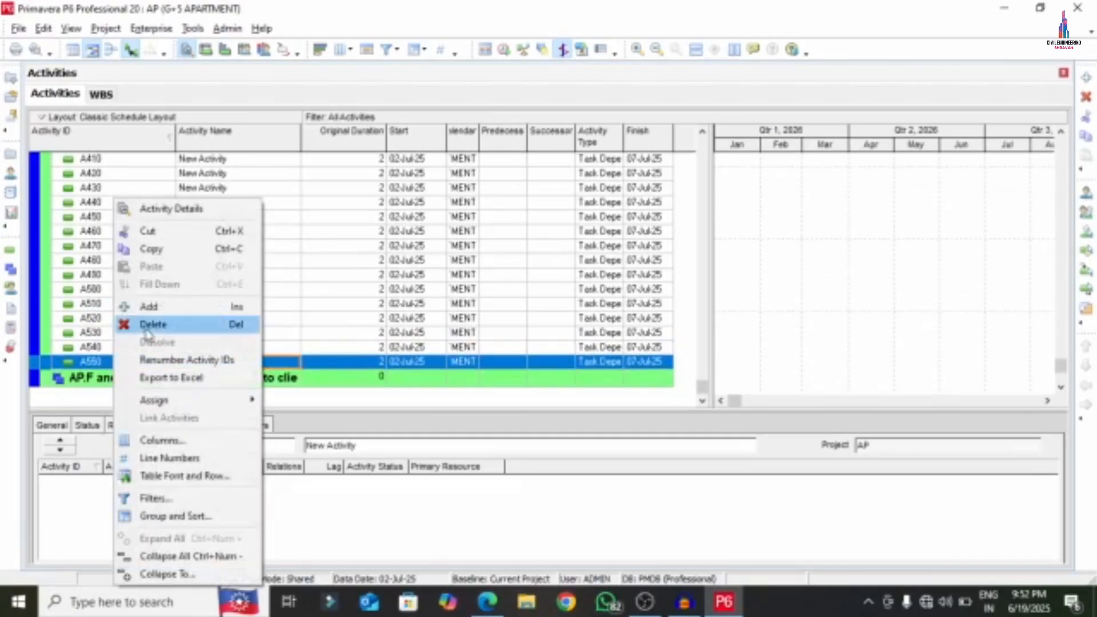
left_click(148, 307)
right_click(112, 362)
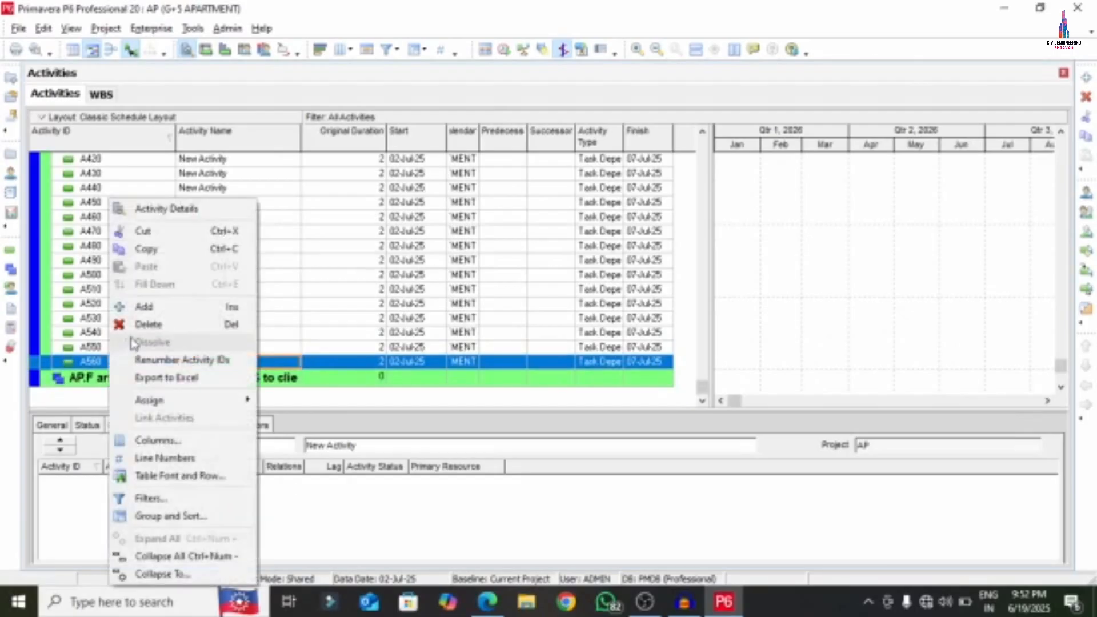
left_click(143, 309)
right_click(112, 361)
left_click(145, 307)
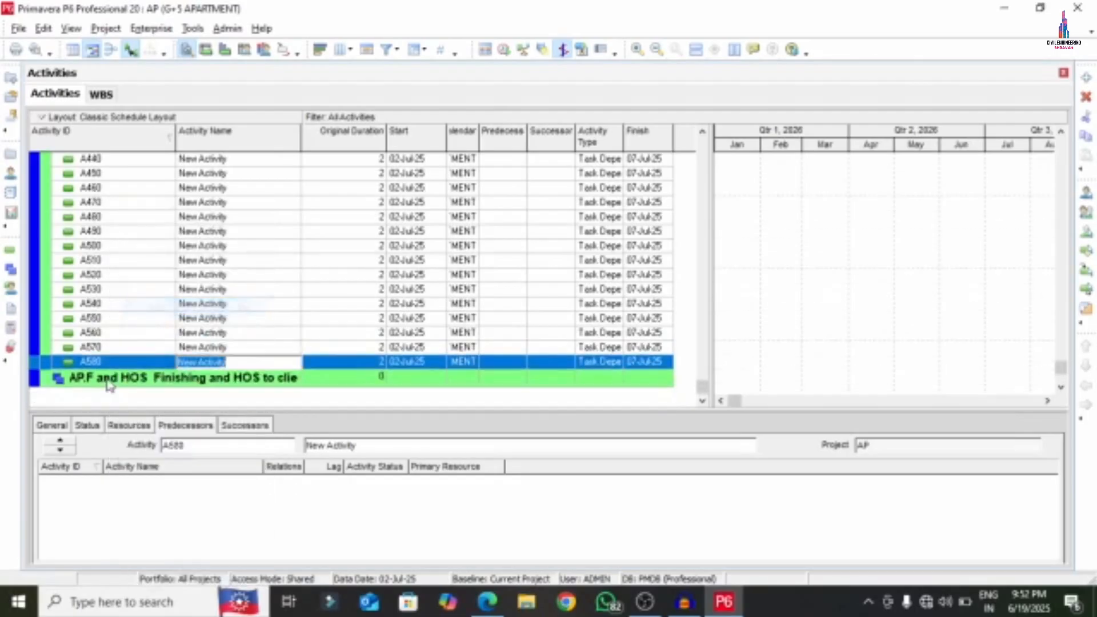
right_click(113, 369)
left_click(147, 307)
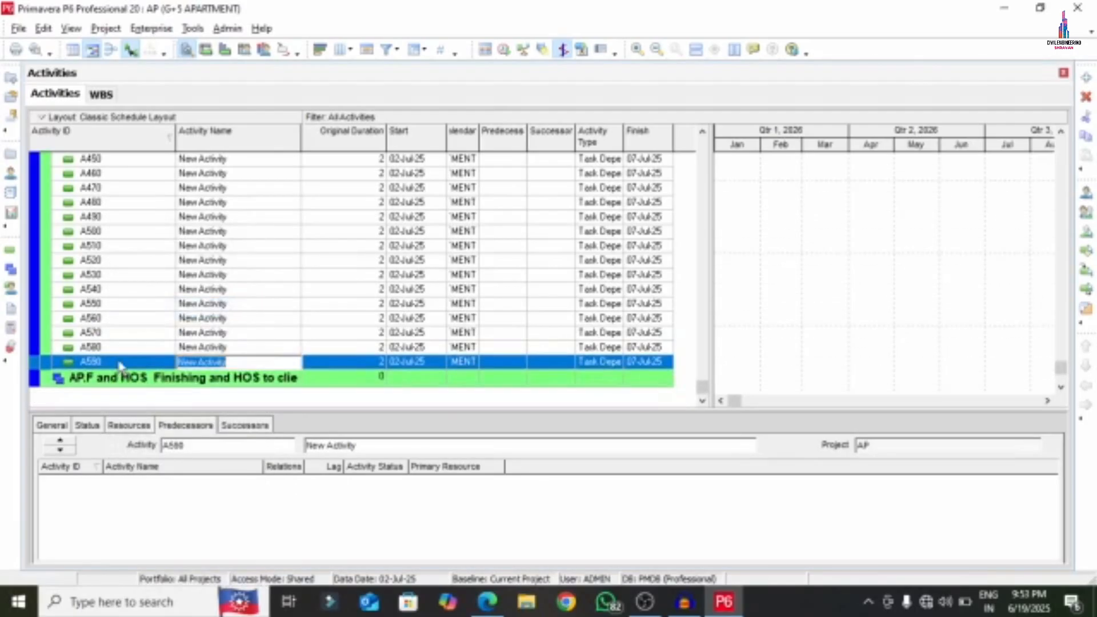
right_click(117, 362)
left_click(147, 306)
- Copy '3rd Wall' from APARTMENT.pdf and paste it as activity A390's name
scroll(236, 272, "up", 5)
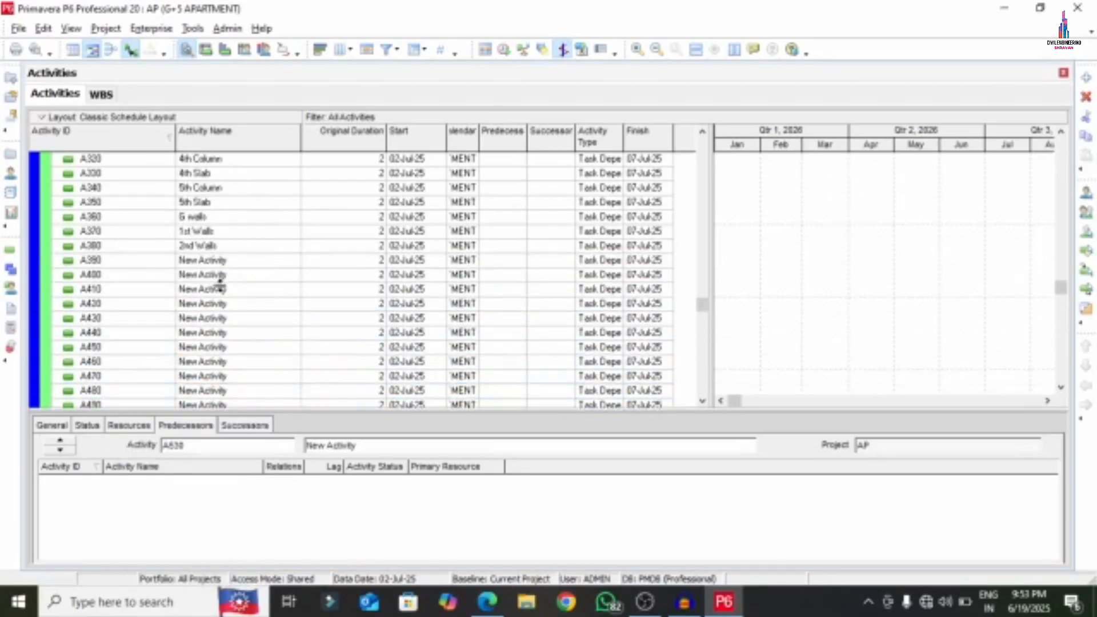
left_click(231, 260)
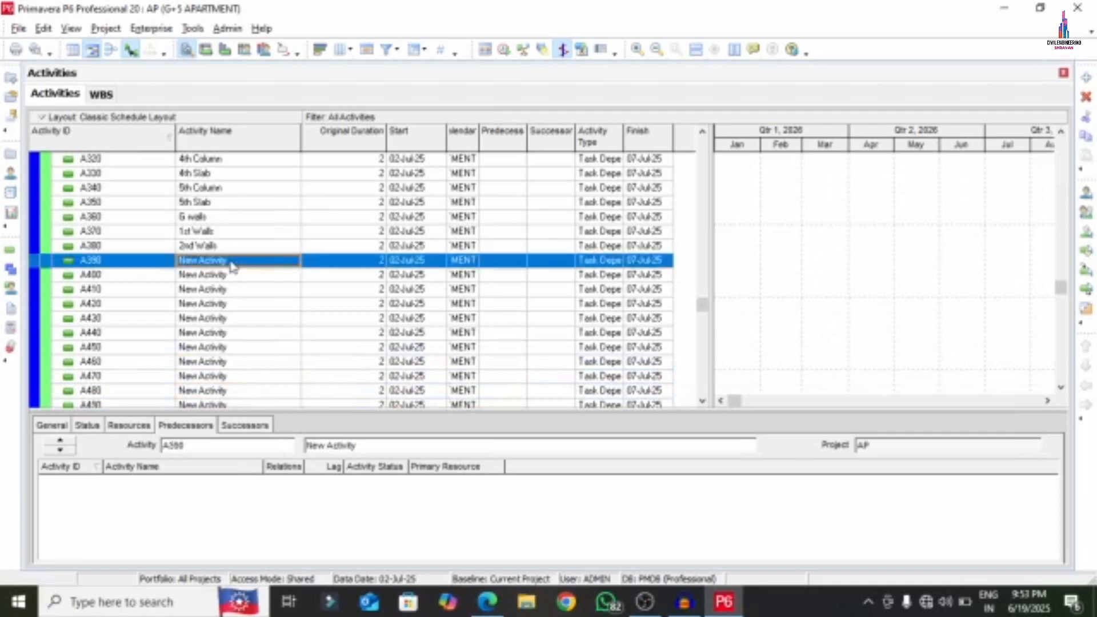
left_click(487, 602)
scroll(453, 464, "down", 10)
scroll(449, 462, "up", 4)
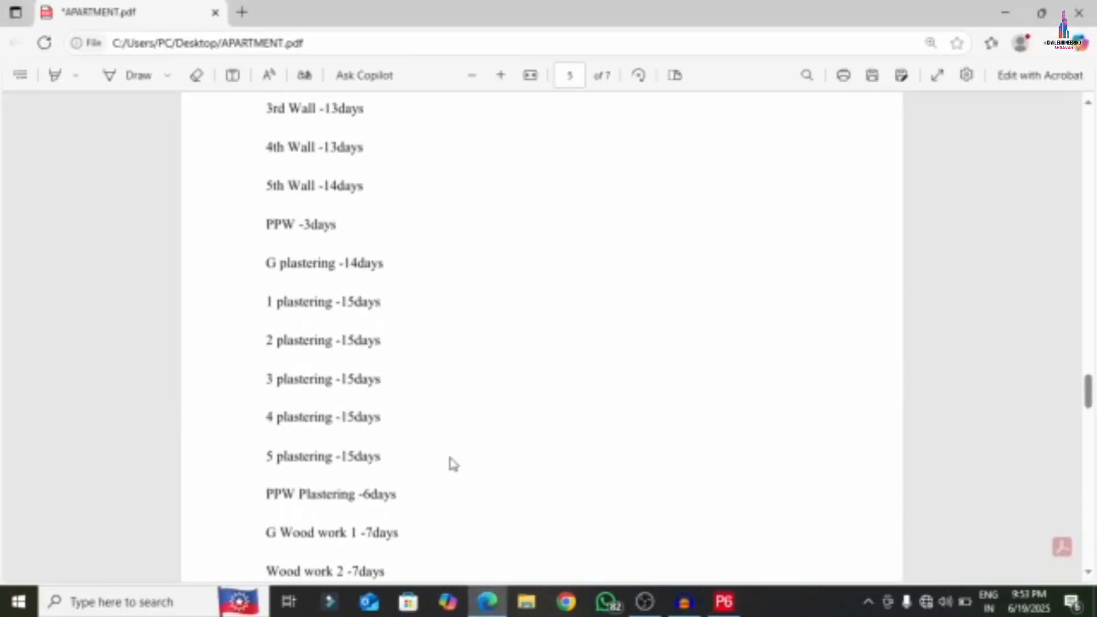
left_click_drag(264, 123, 302, 118)
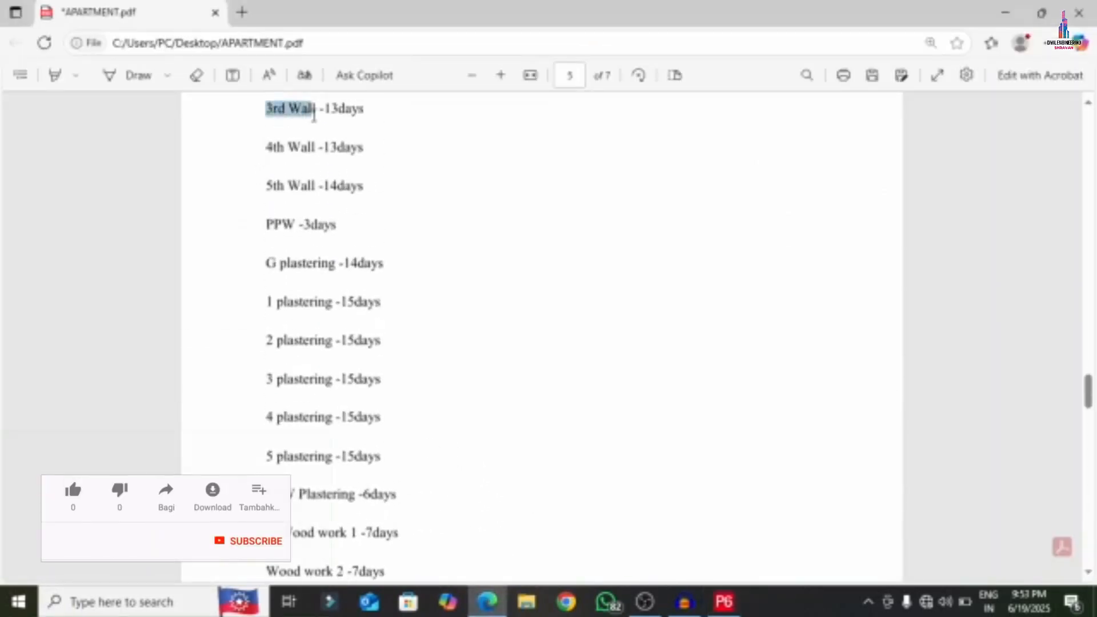
right_click(315, 112)
left_click(321, 179)
left_click(723, 601)
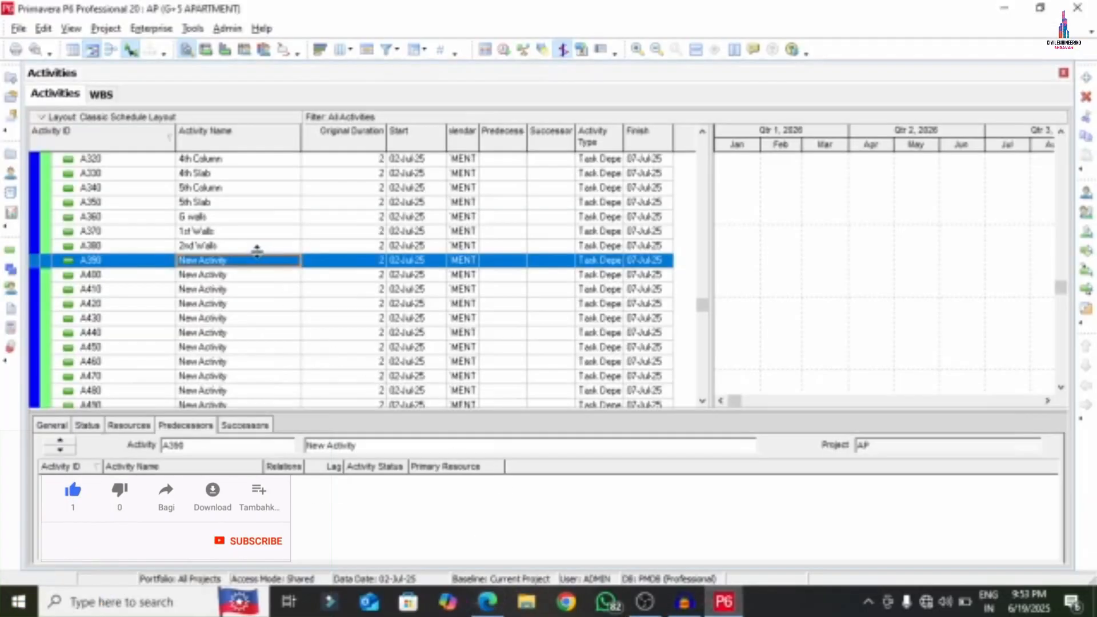
left_click(237, 261)
right_click(238, 262)
left_click(248, 329)
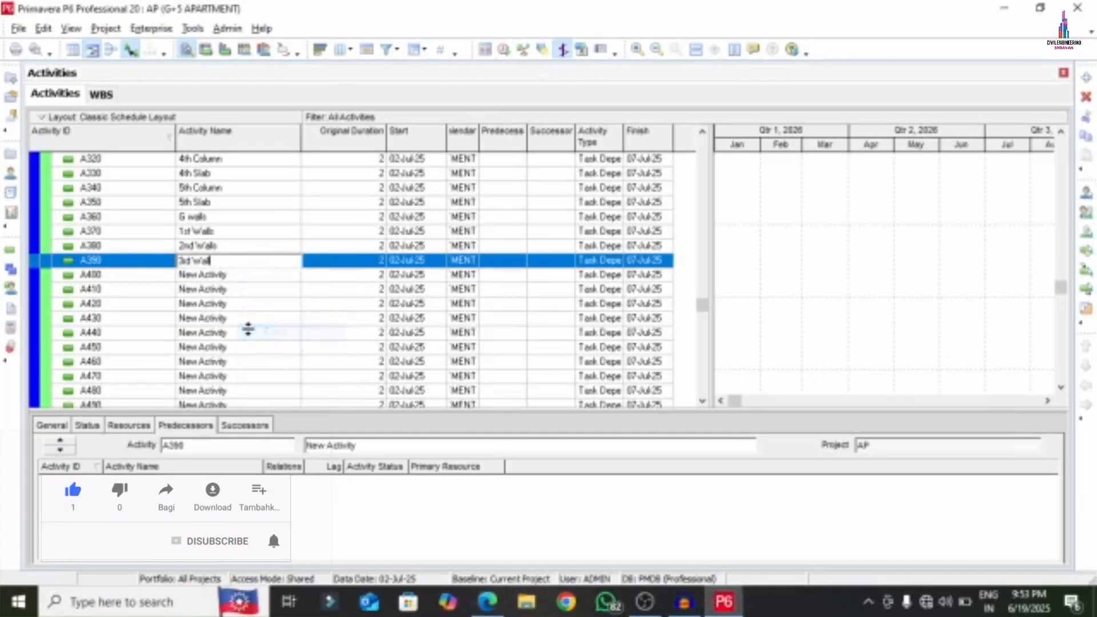
- Copy '4th Wall' from the PDF and paste it as A400's name
left_click(487, 602)
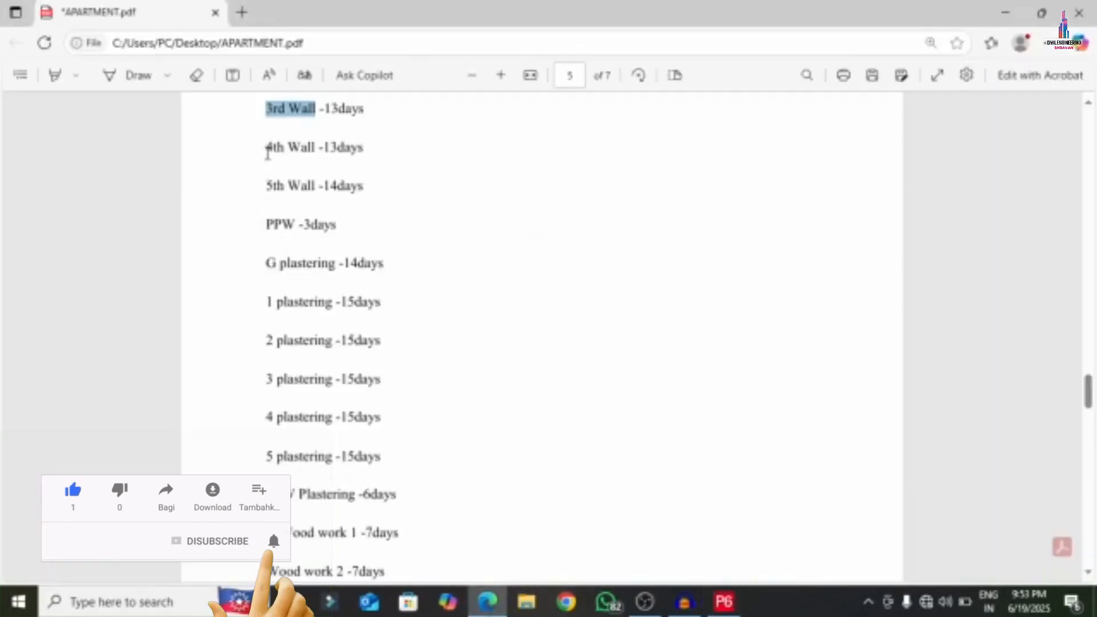
left_click_drag(268, 149, 316, 149)
right_click(284, 149)
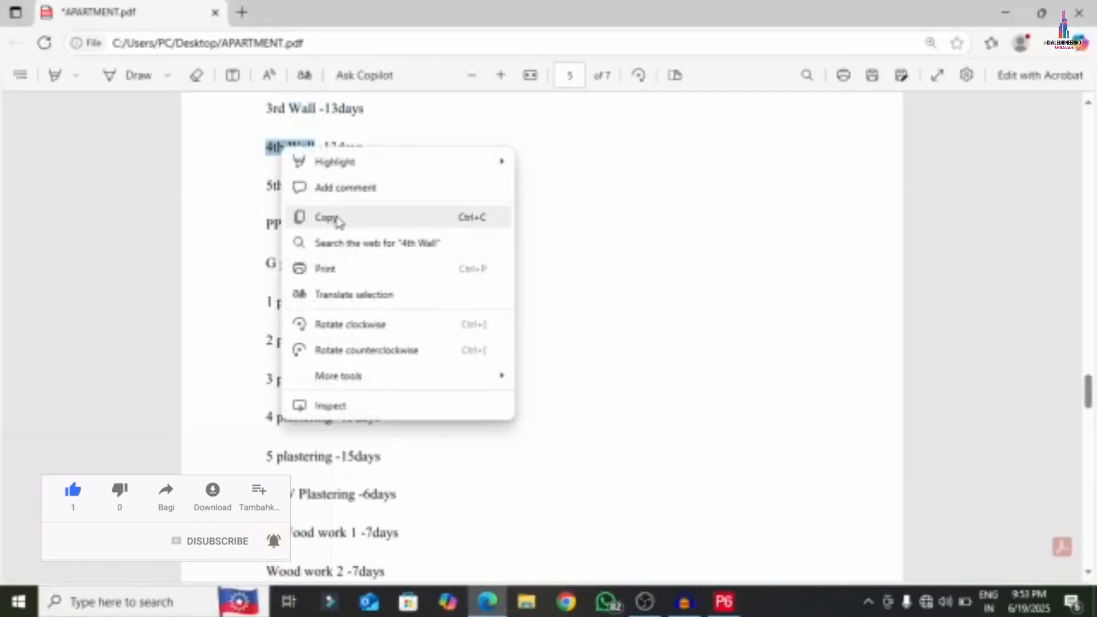
left_click(338, 218)
left_click(724, 602)
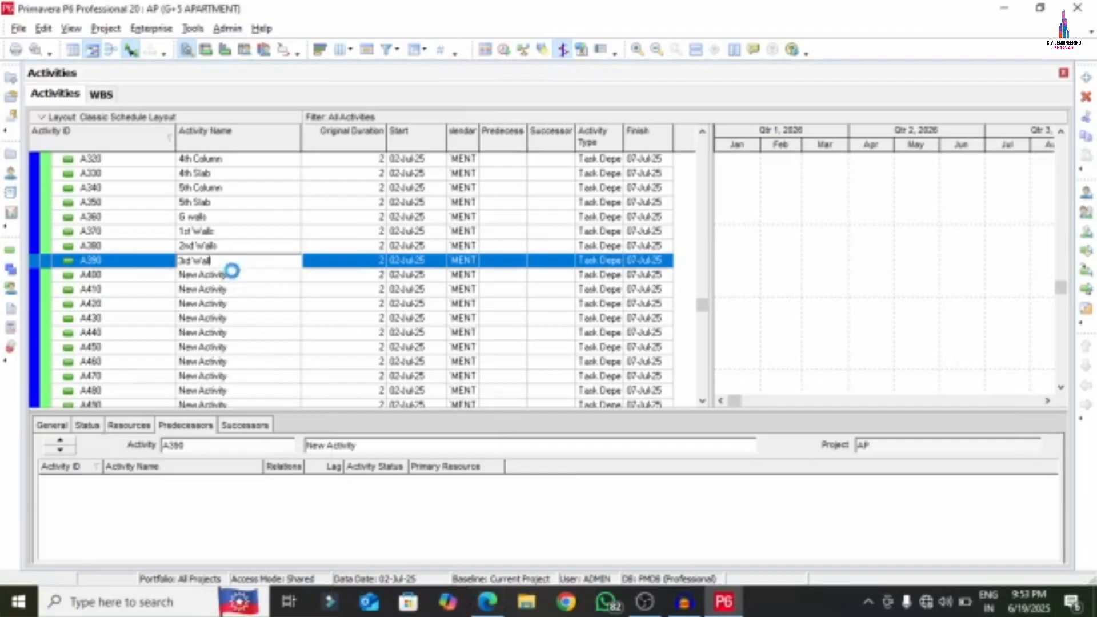
left_click(235, 275)
right_click(237, 279)
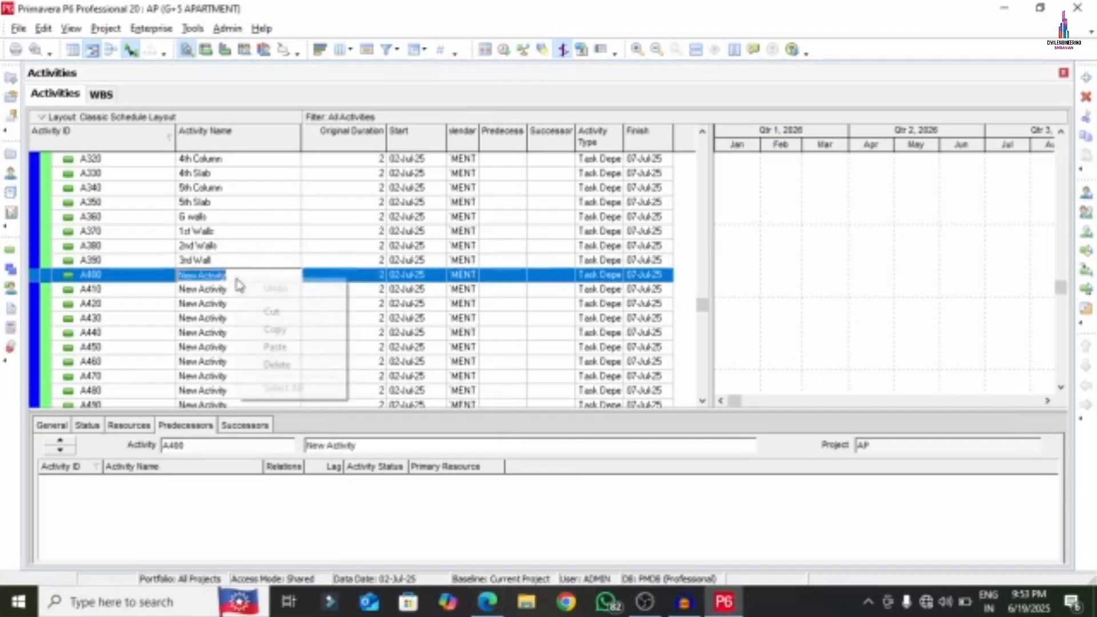
left_click(274, 346)
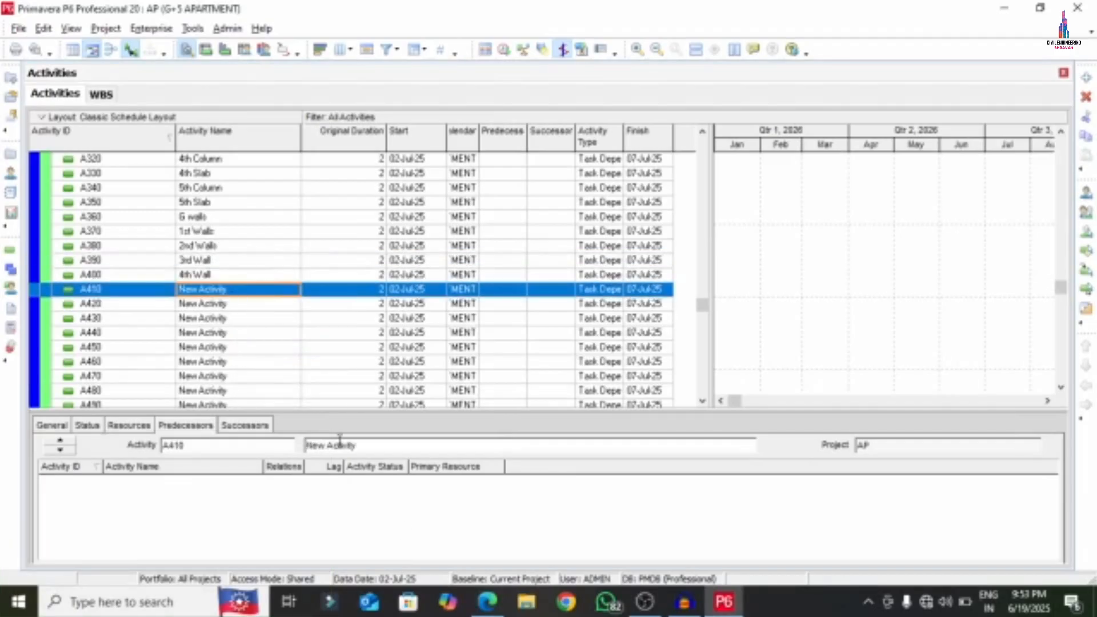
- Copy '5th Wall' from the PDF and paste it as A410's name
left_click(487, 602)
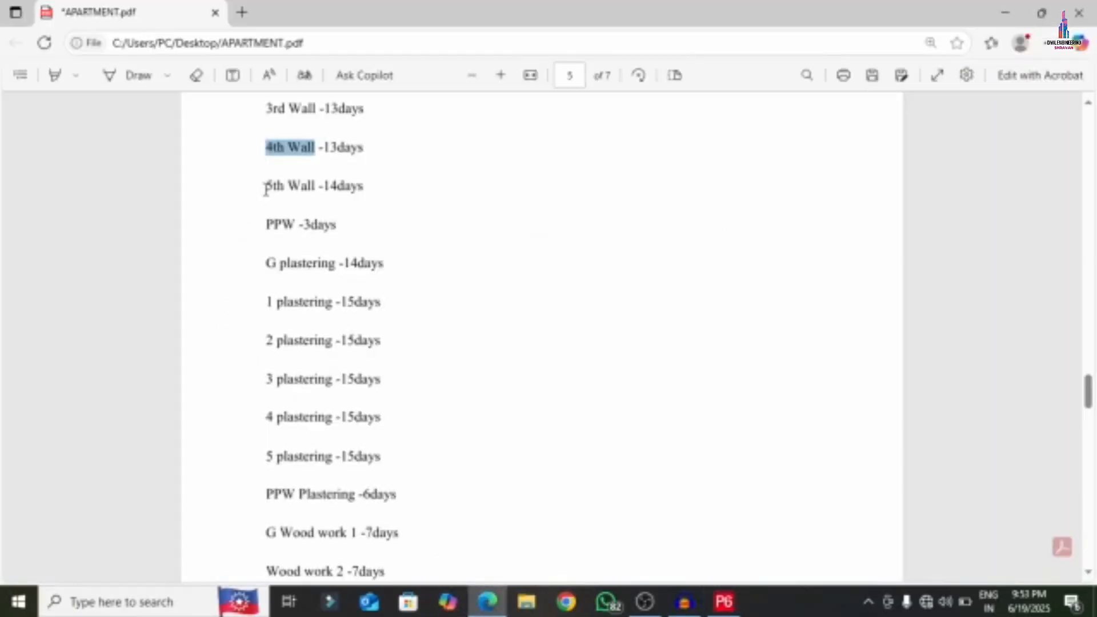
left_click_drag(266, 187, 315, 184)
right_click(315, 184)
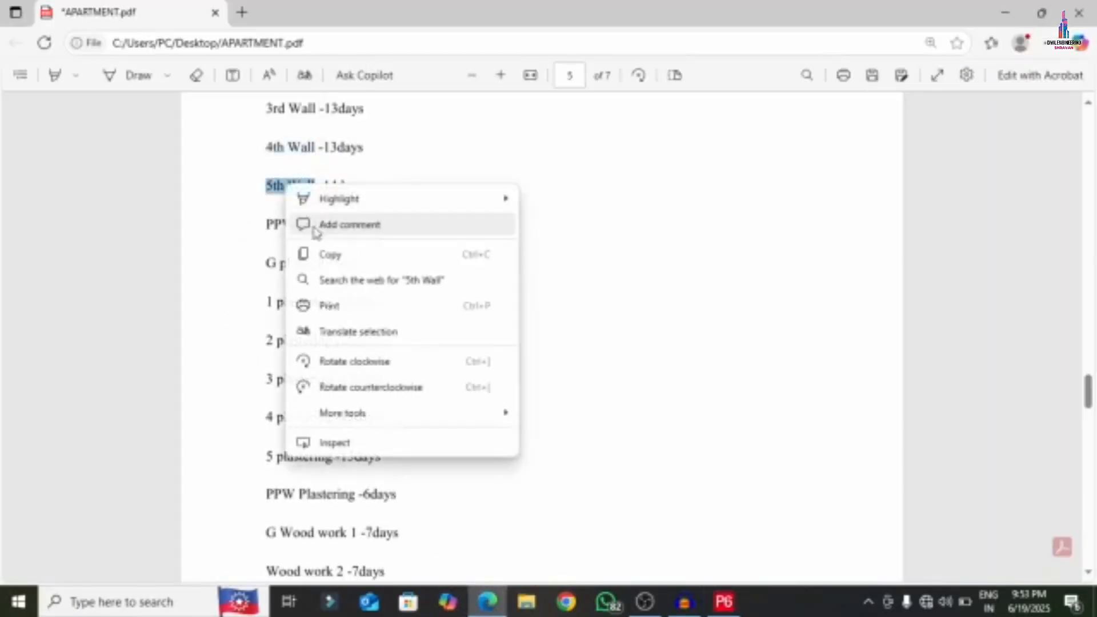
left_click(300, 255)
left_click(724, 602)
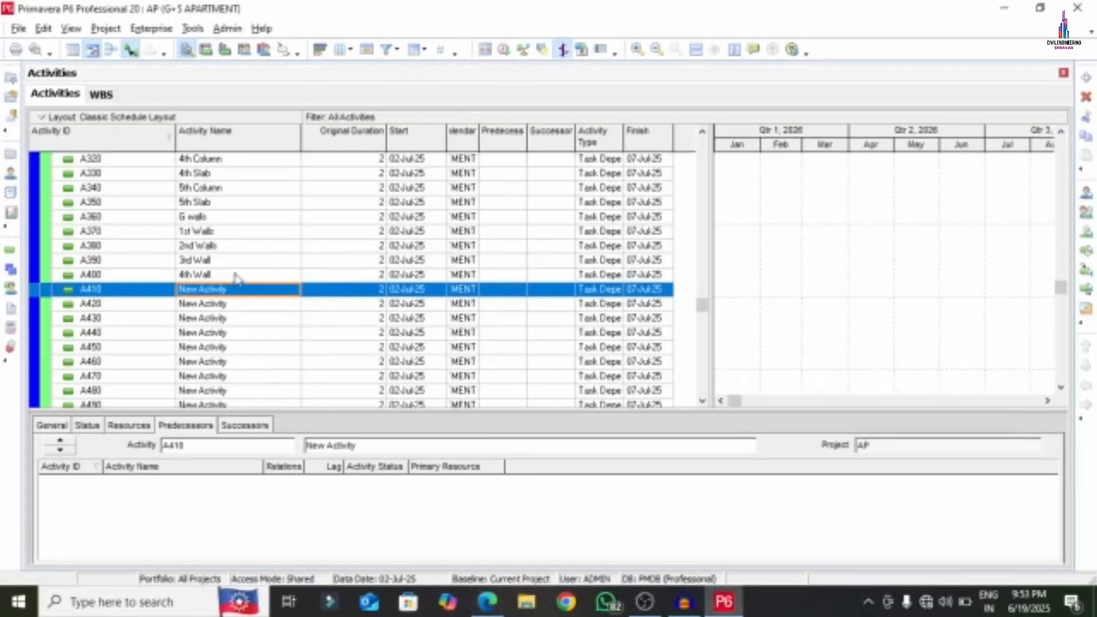
left_click(236, 291)
right_click(239, 299)
left_click(274, 362)
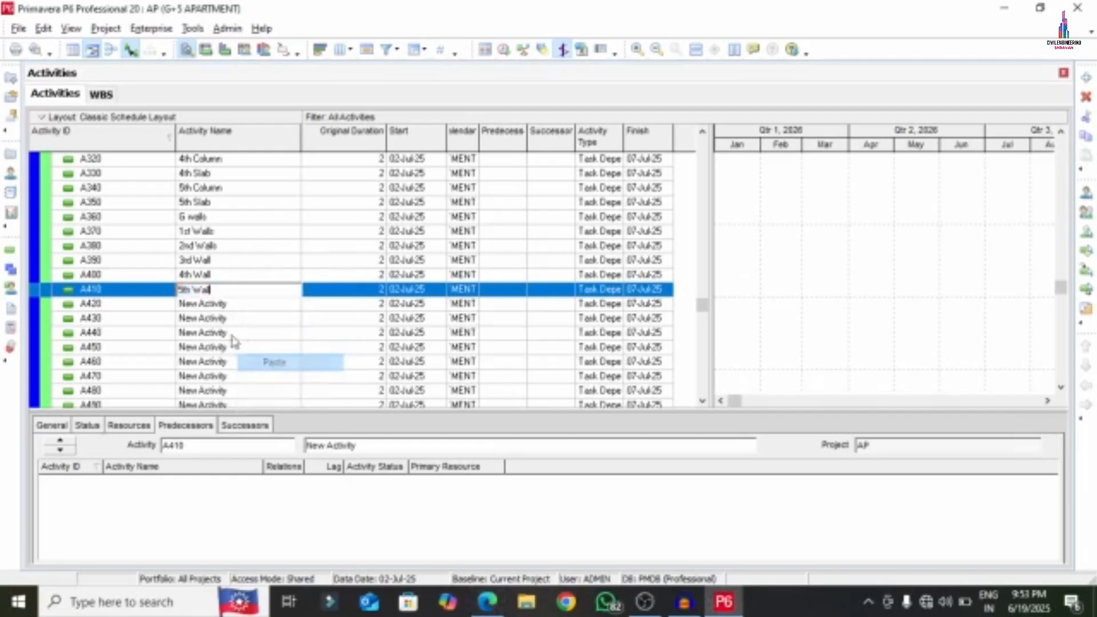
key("Return")
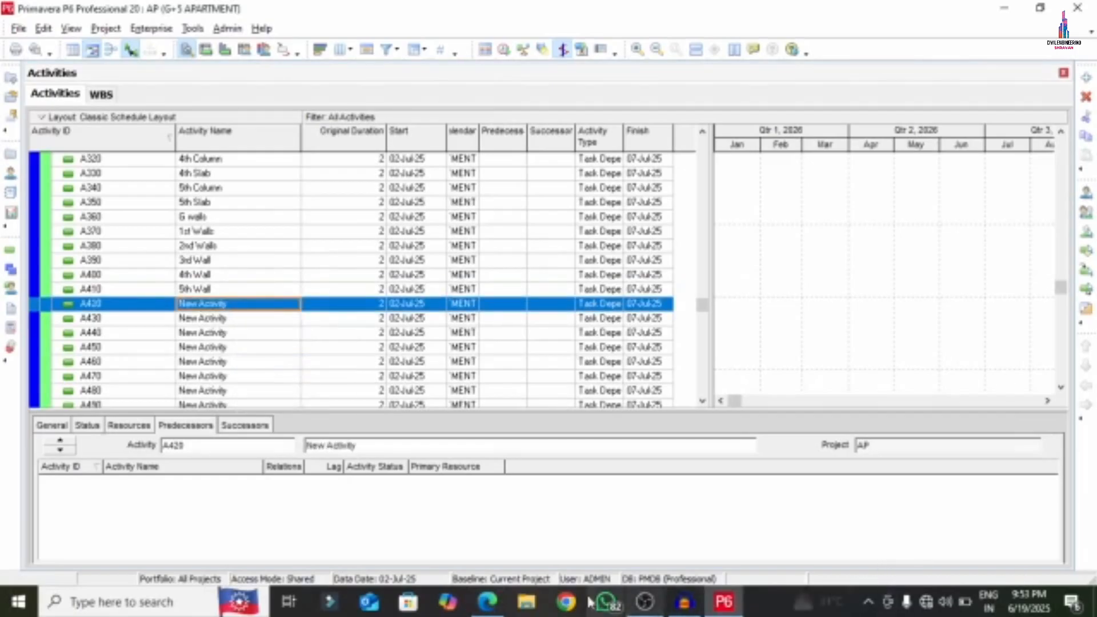
- Copy 'PPW' from the PDF and paste it as A420's name
left_click(487, 602)
left_click_drag(260, 223, 296, 225)
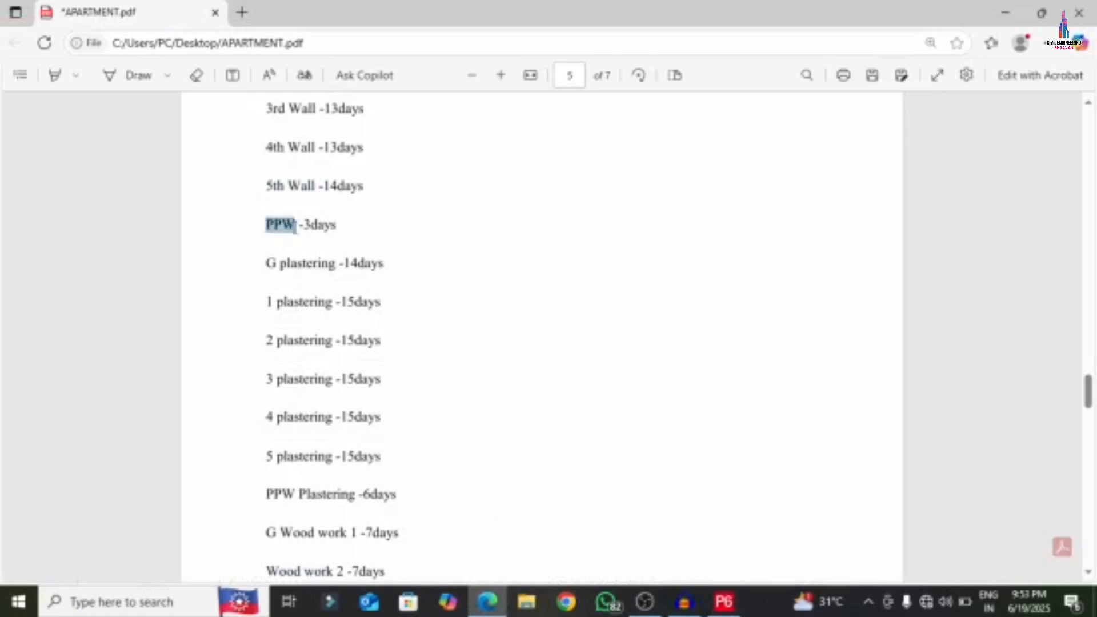
right_click(291, 227)
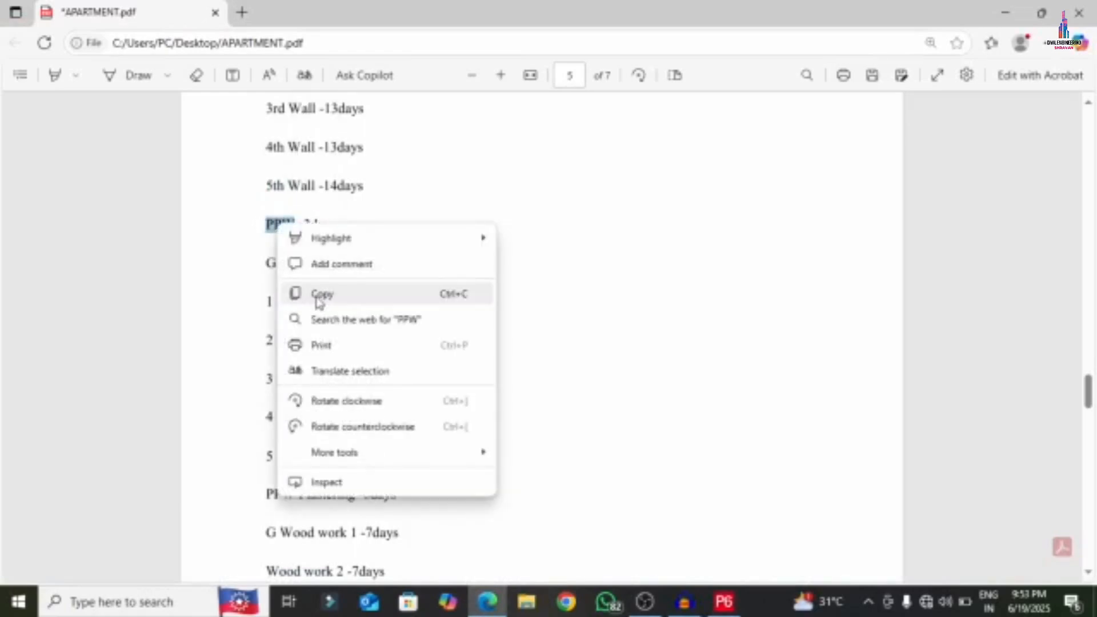
left_click(314, 293)
left_click(724, 602)
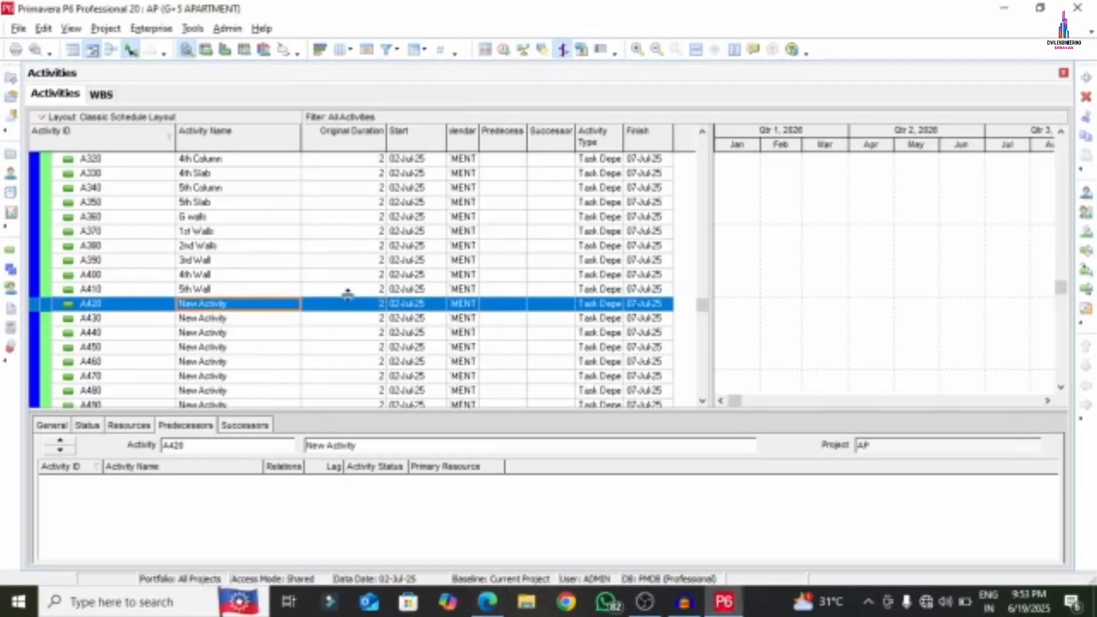
left_click(244, 308)
right_click(244, 306)
left_click(268, 372)
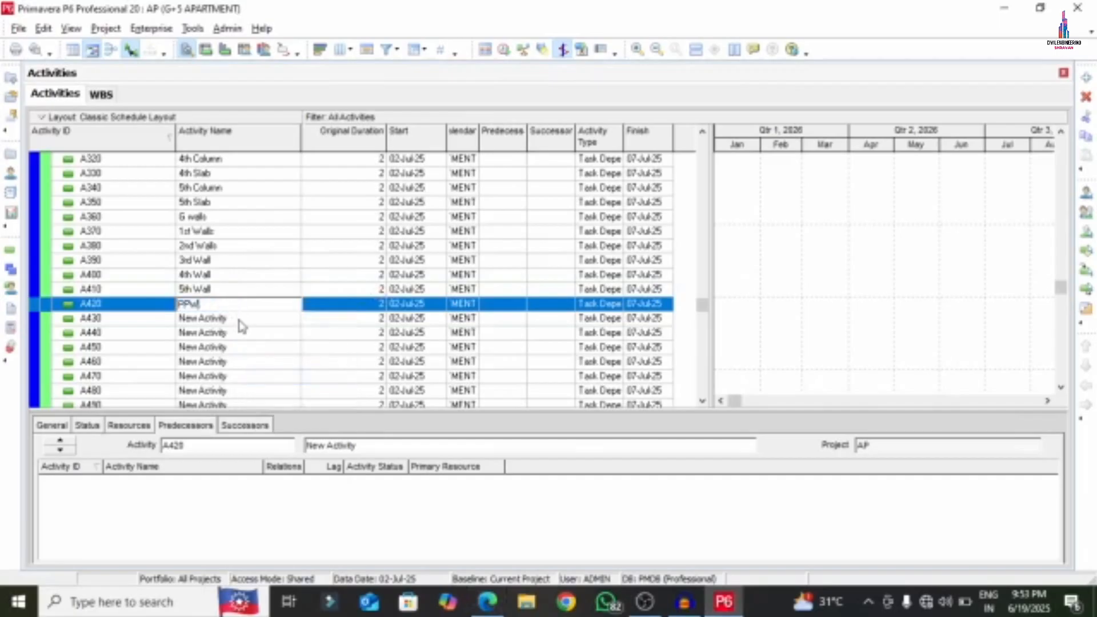
key("Return")
- Copy 'G plastering' from the PDF and paste it as A430's name
left_click(487, 602)
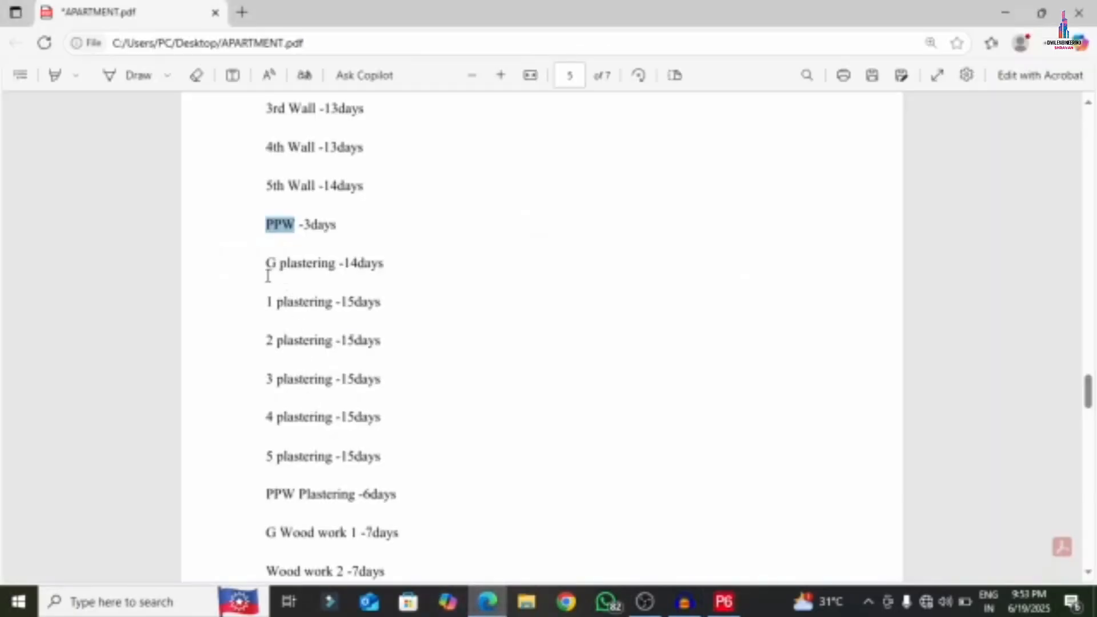
left_click_drag(268, 276, 336, 266)
right_click(300, 272)
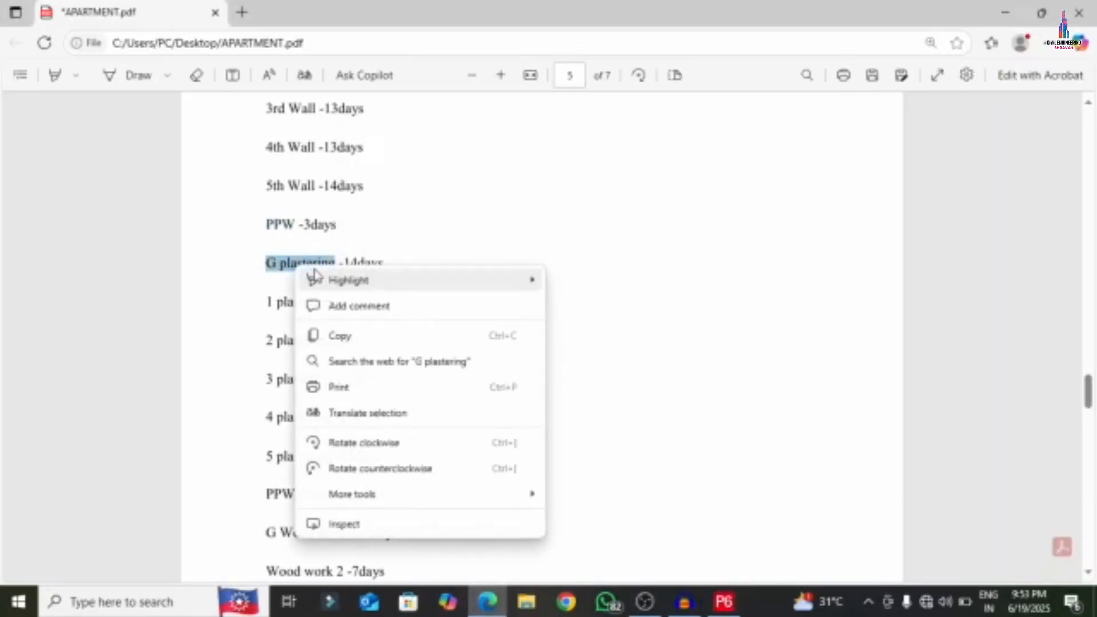
left_click(343, 336)
left_click(724, 602)
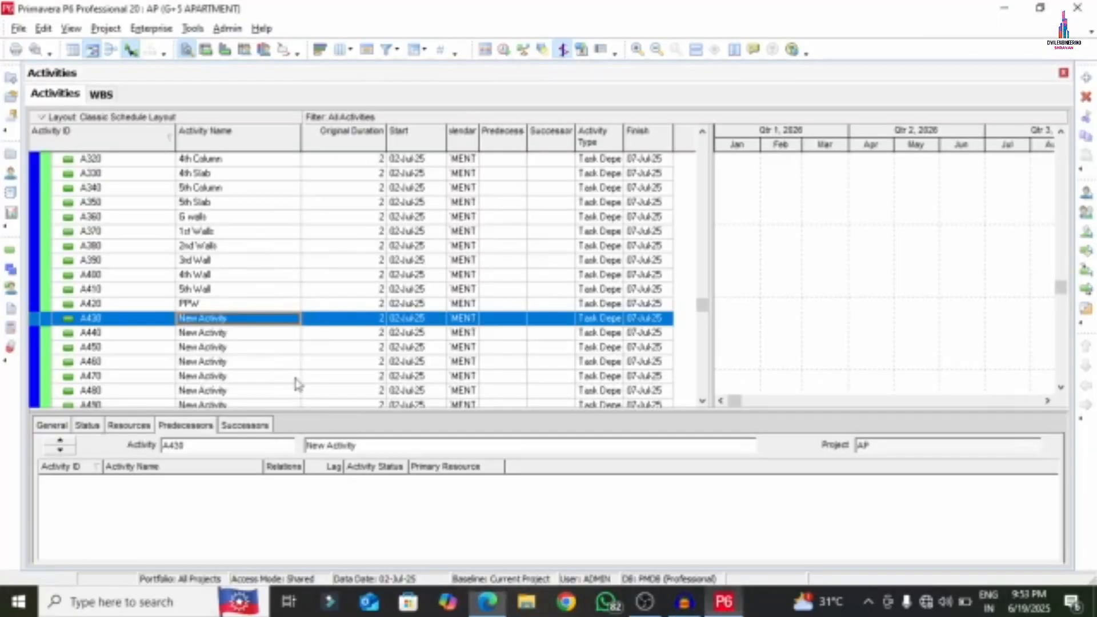
left_click(250, 321)
right_click(250, 321)
left_click(289, 389)
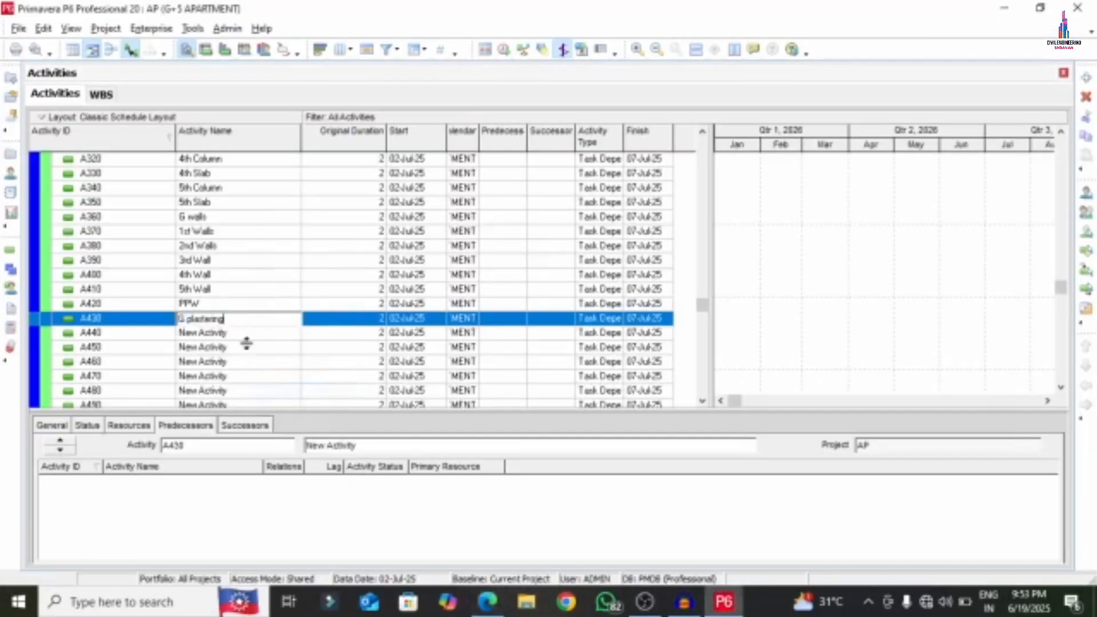
left_click(245, 336)
- Copy '1 plastering' from the PDF and paste it into A440 and A450
left_click(486, 606)
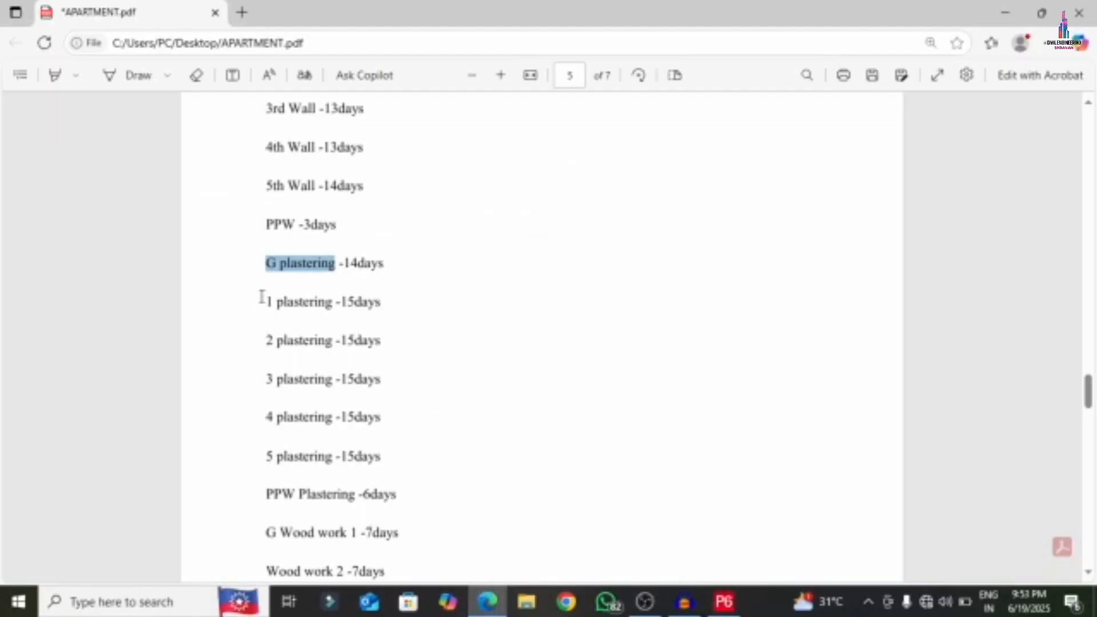
left_click_drag(260, 303, 325, 302)
right_click(332, 303)
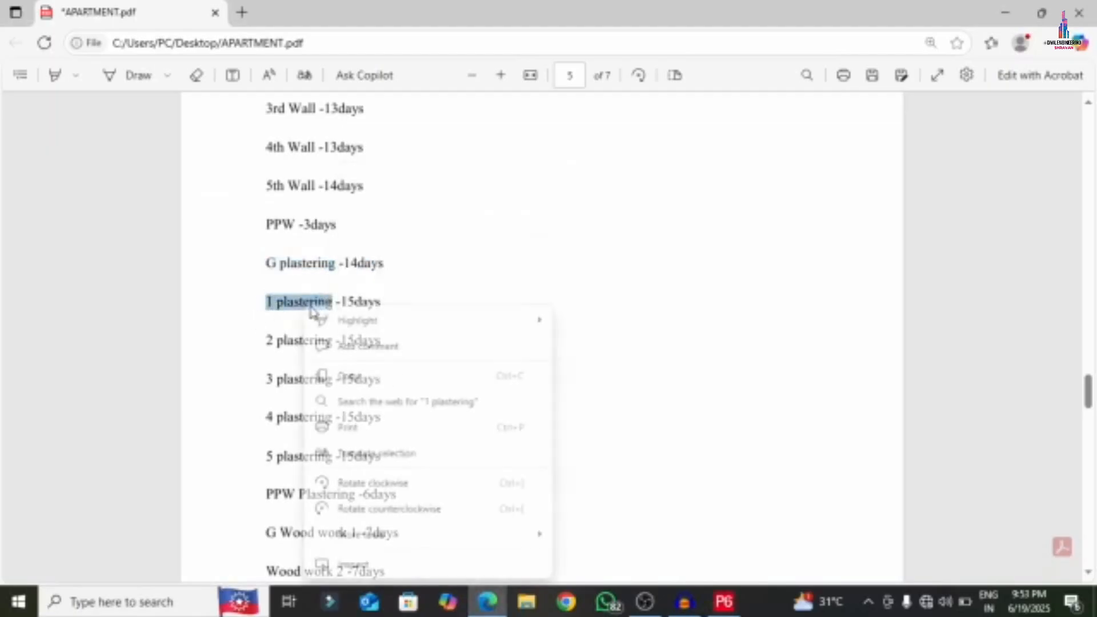
left_click(350, 375)
left_click(724, 606)
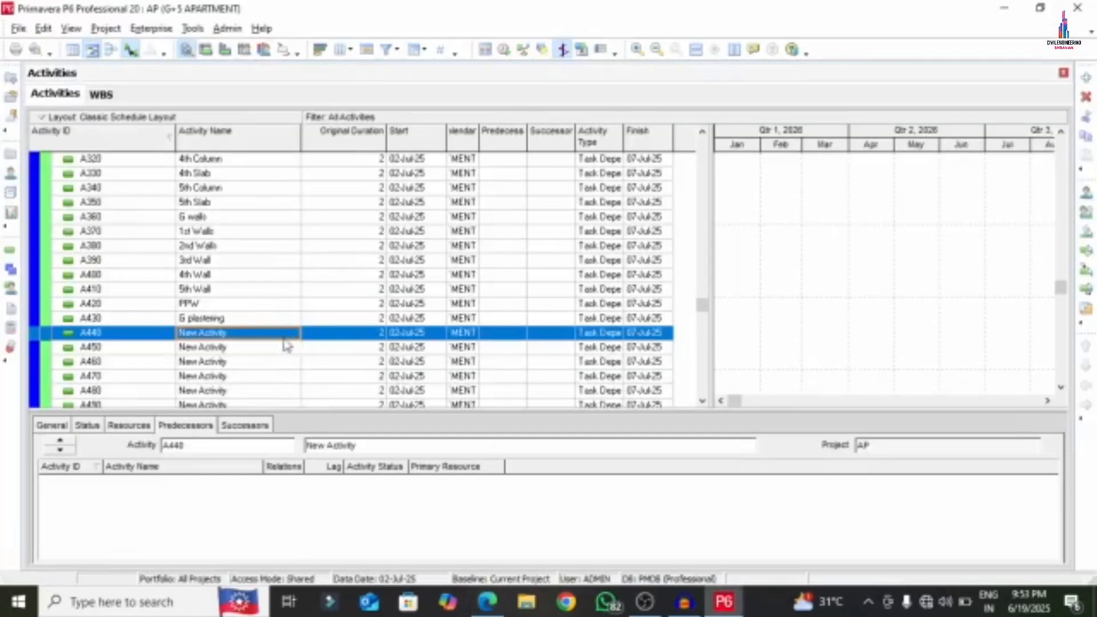
left_click(255, 337)
right_click(253, 334)
left_click(290, 400)
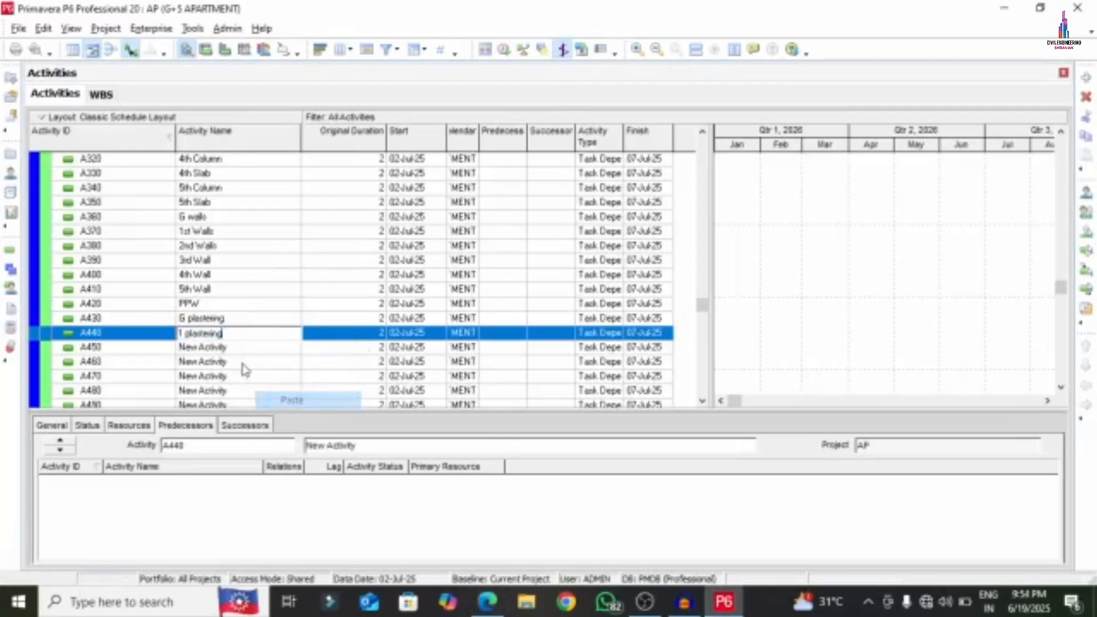
left_click(238, 348)
right_click(236, 348)
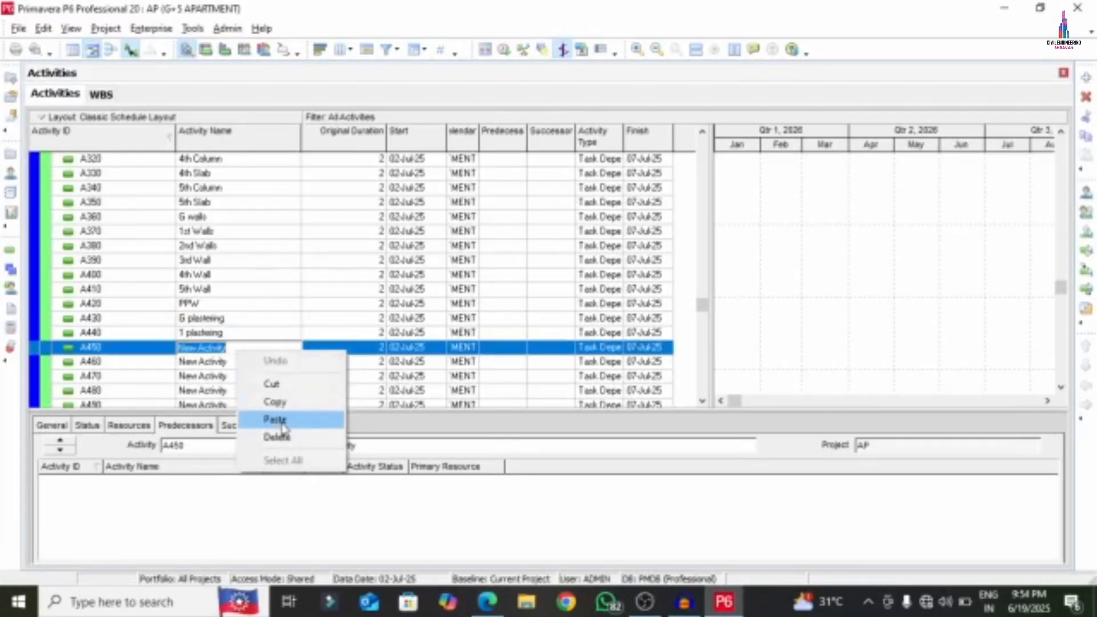
left_click(272, 418)
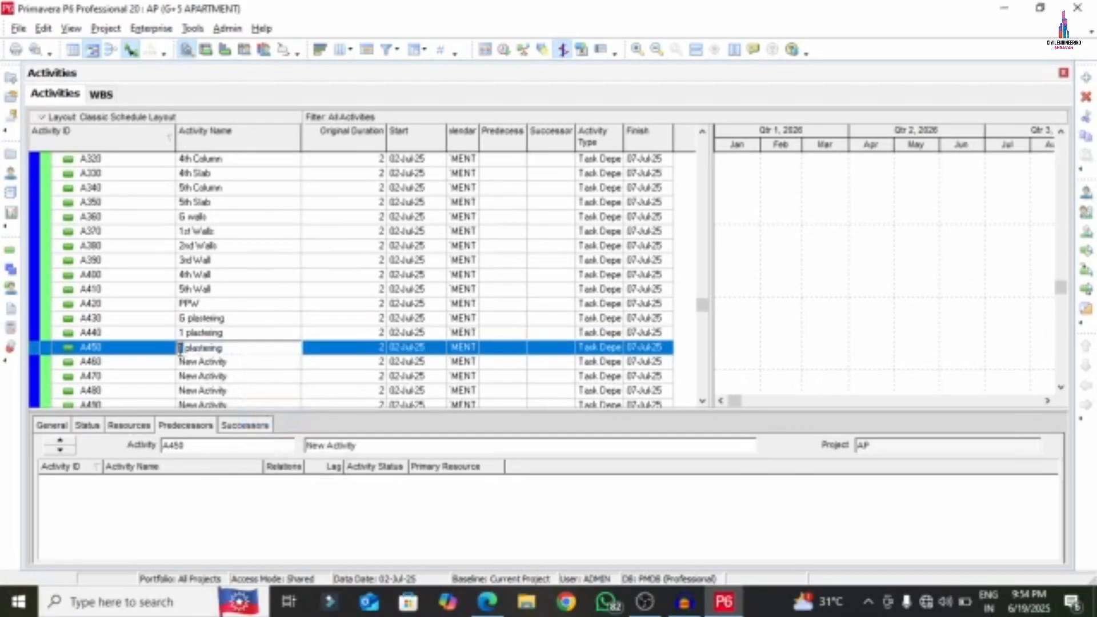
- Name A460 '3 plastering' and paste the plastering name into A470
left_click(239, 362)
left_click(239, 362)
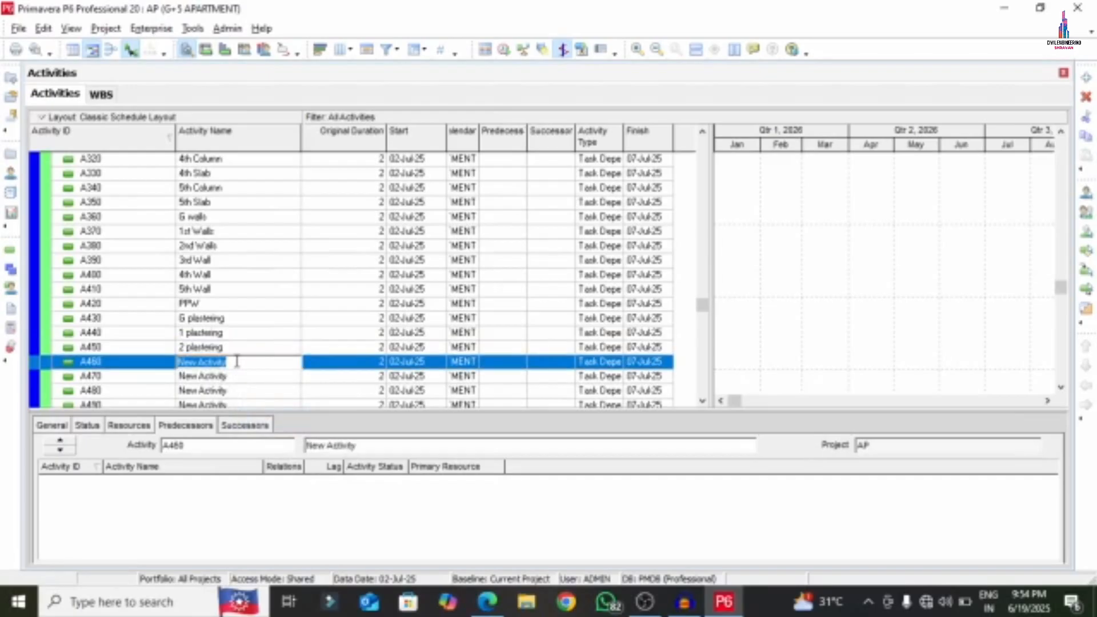
type("3 plastering")
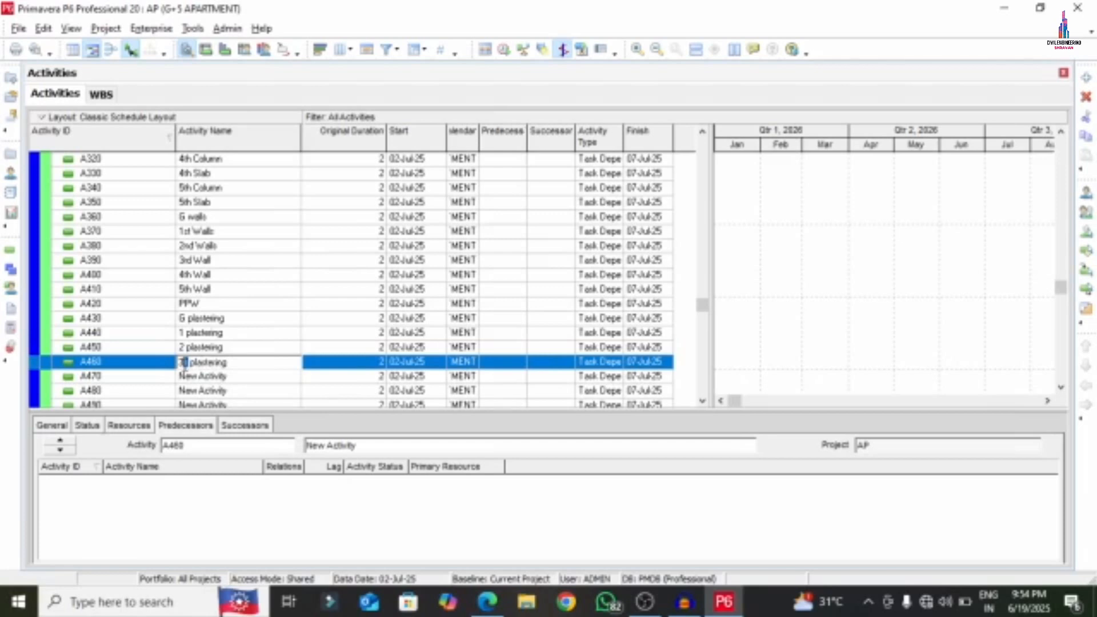
key("Return")
key("Down")
key("Down")
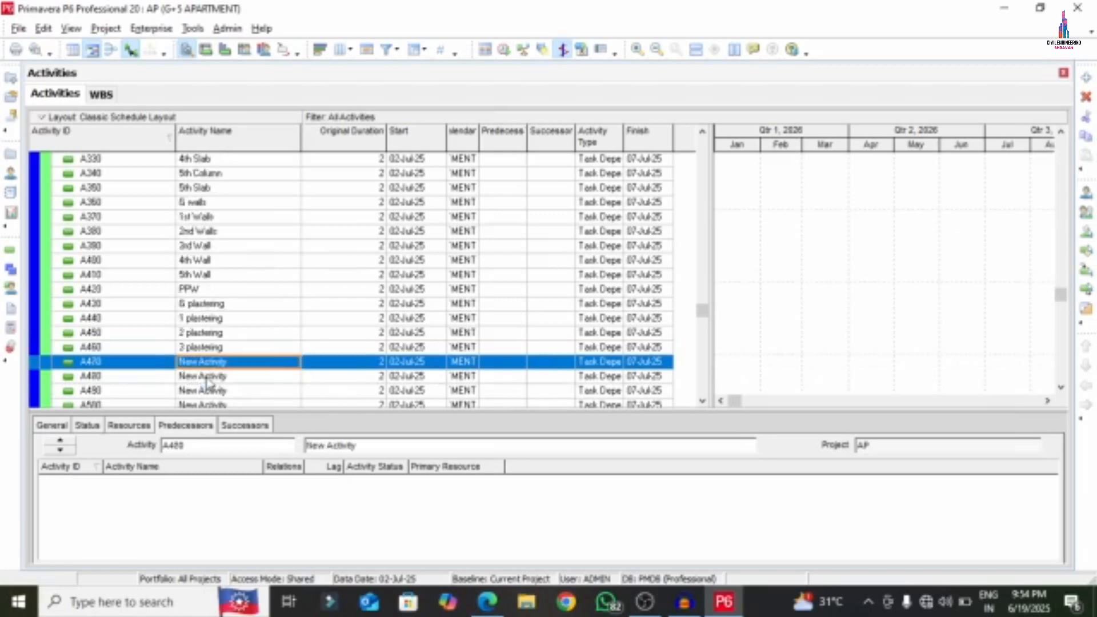
double_click(204, 348)
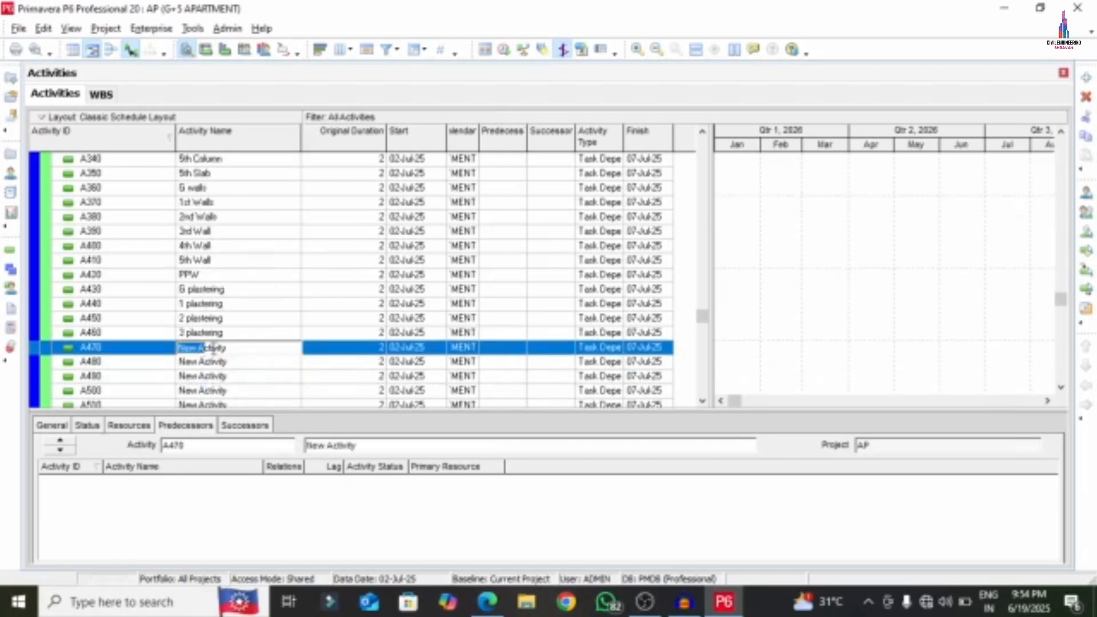
left_click_drag(238, 346, 172, 351)
key("ctrl+v")
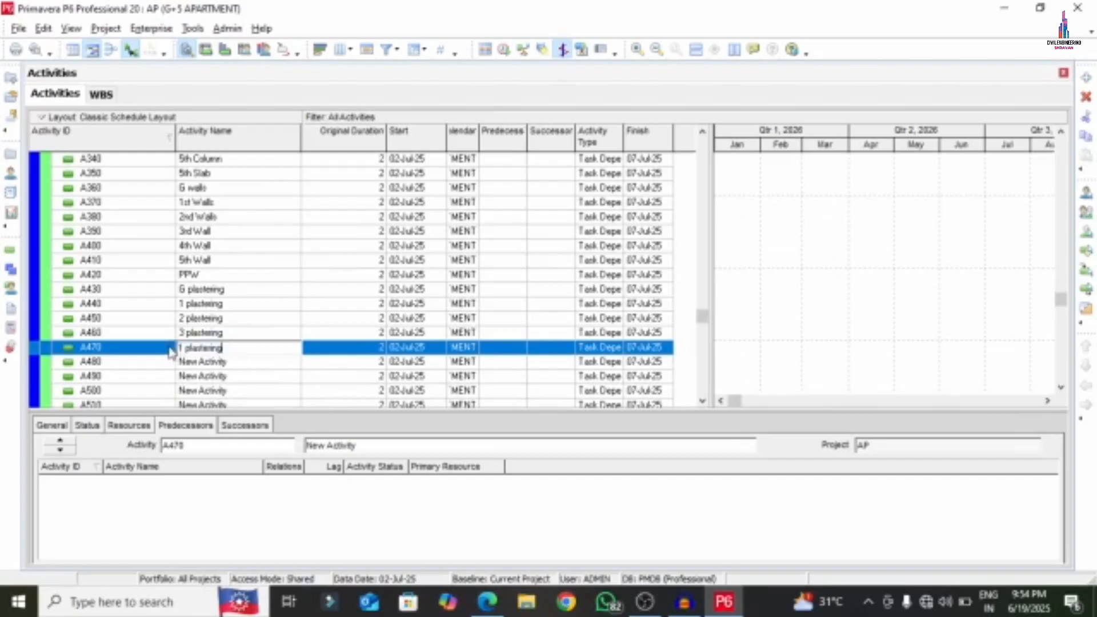
- Finish A470 as '4 plastering' and name A480 '5 plastering'
double_click(216, 365)
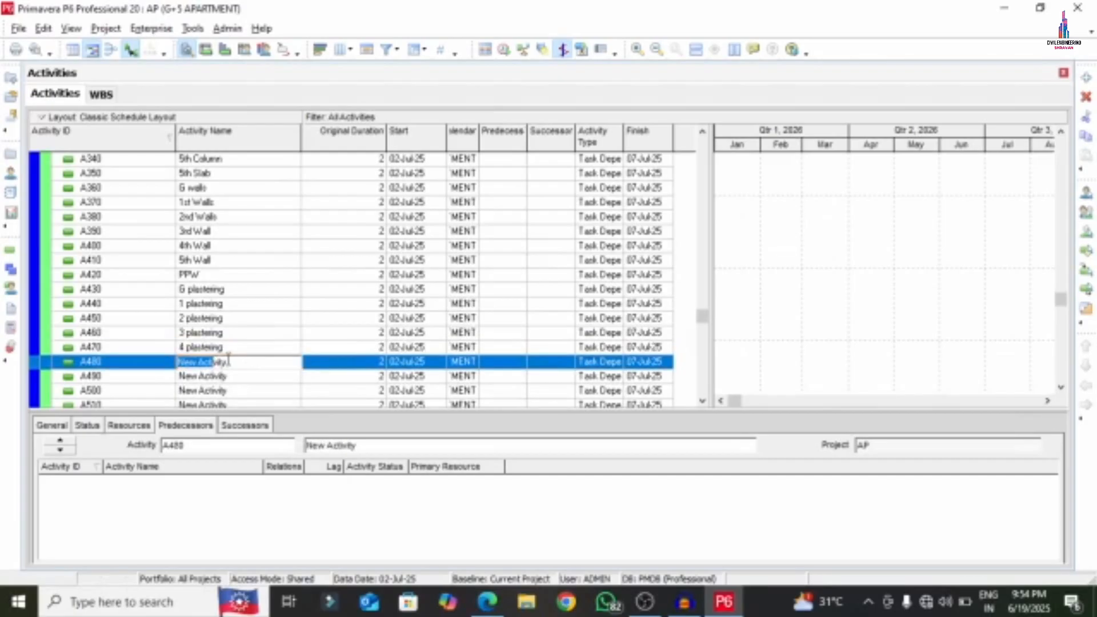
left_click_drag(247, 364, 145, 359)
type("M")
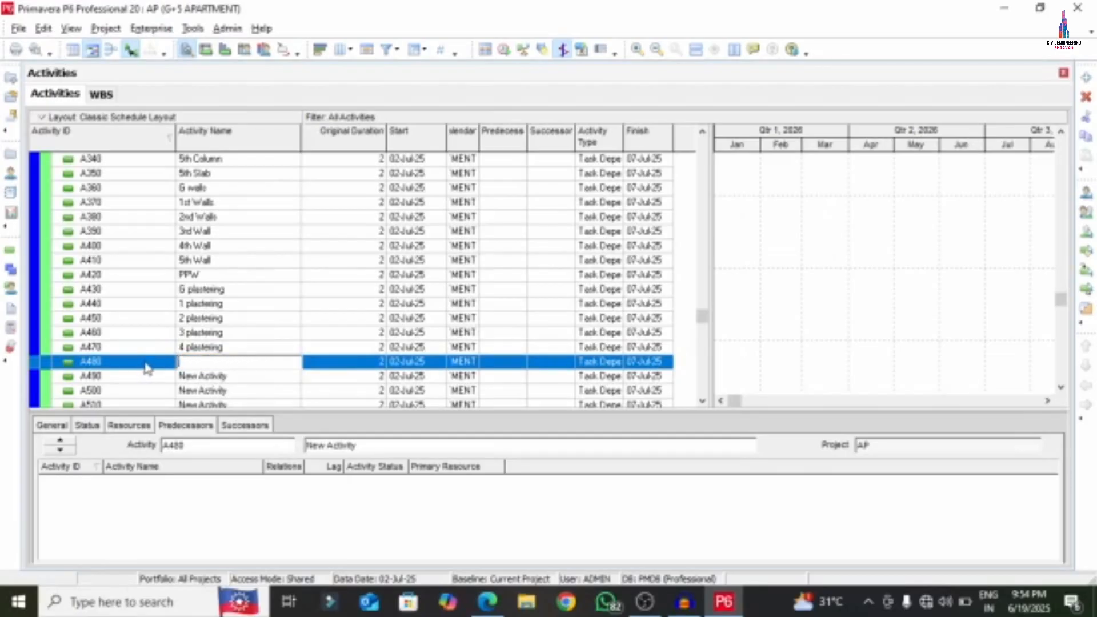
key("ctrl+v")
left_click(211, 379)
left_click(209, 368)
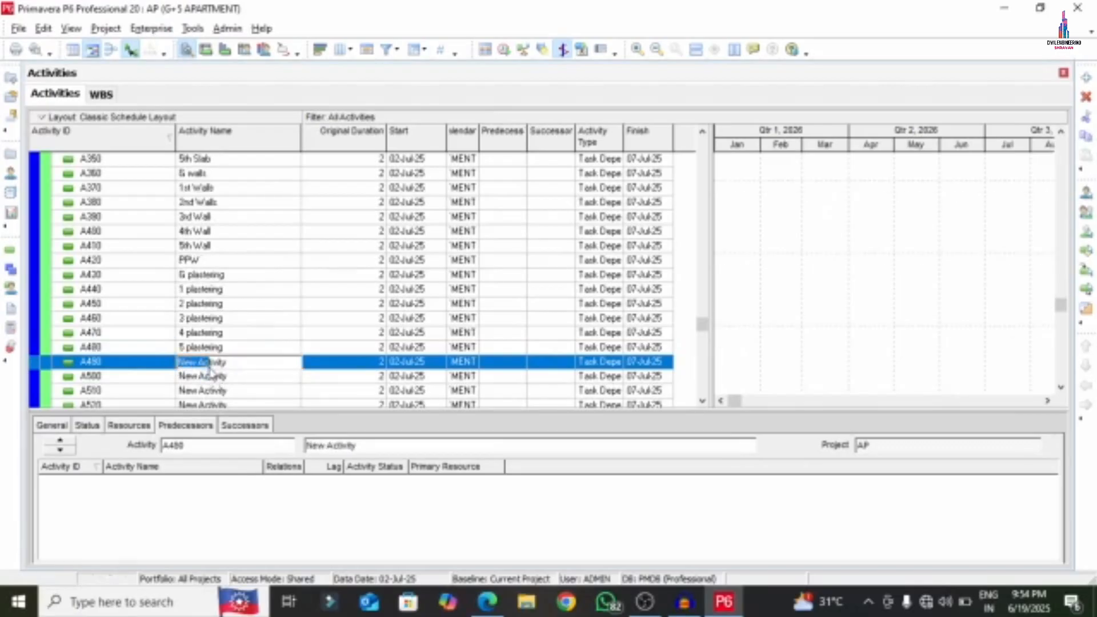
left_click(487, 597)
- Copy 'PPW Plastering' from the PDF and paste it as A490's name
scroll(357, 377, "down", 5)
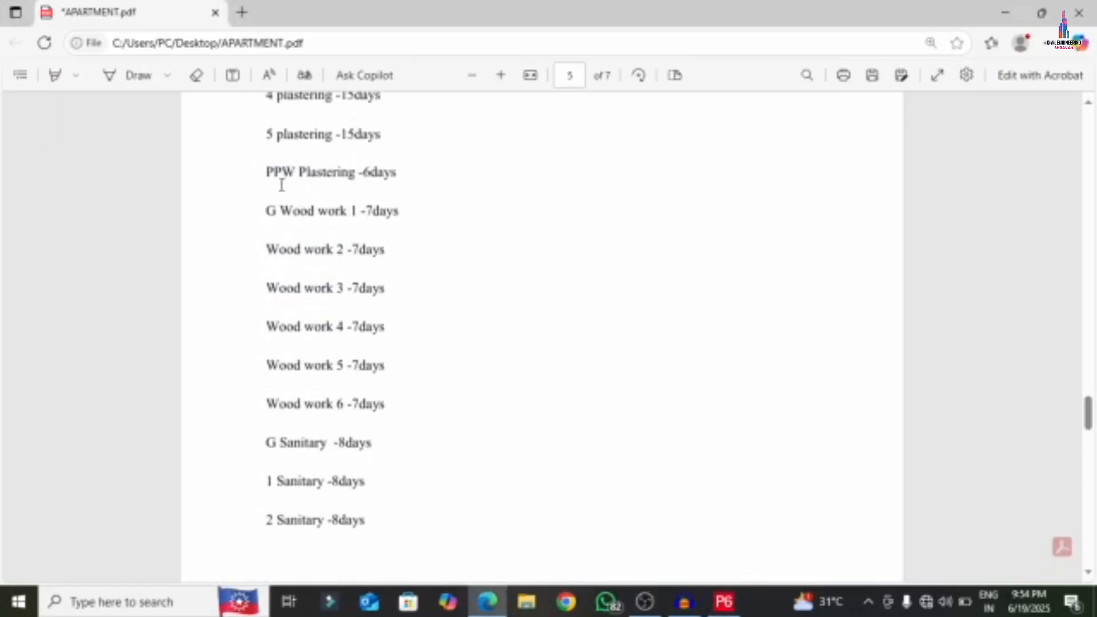
left_click_drag(266, 174, 355, 174)
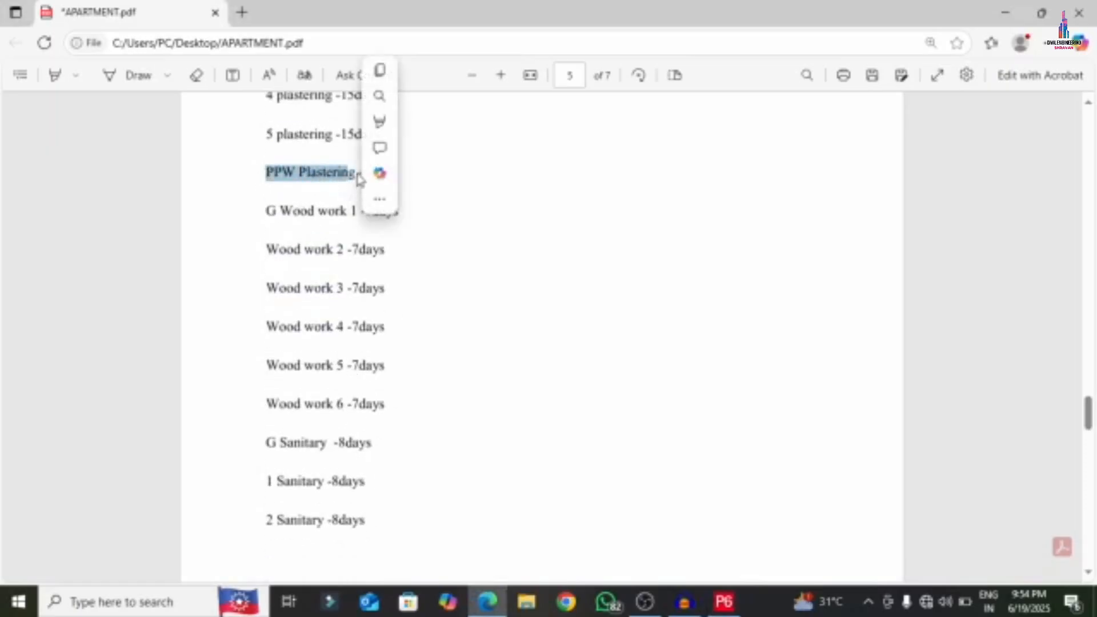
key("ctrl+c")
right_click(266, 173)
left_click(299, 171)
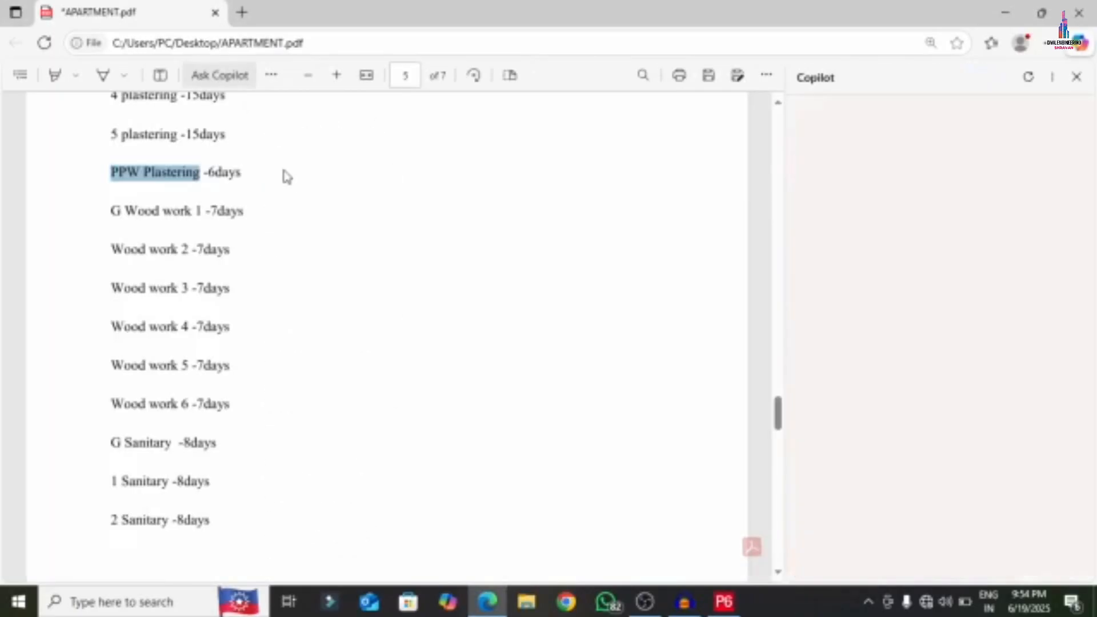
right_click(152, 172)
left_click(194, 240)
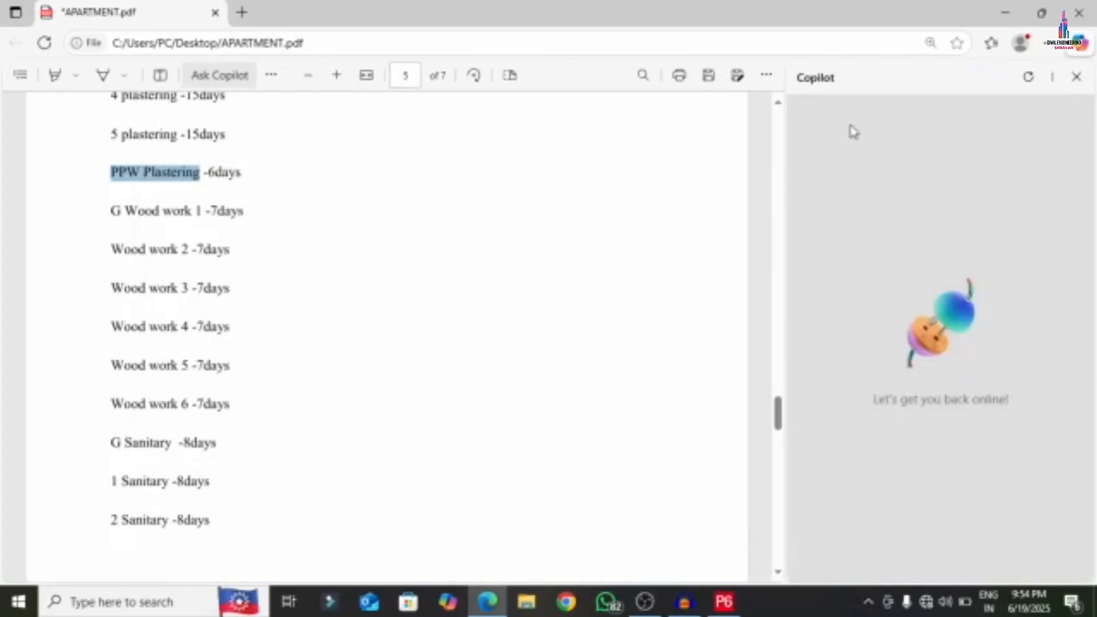
left_click(1077, 77)
left_click(724, 602)
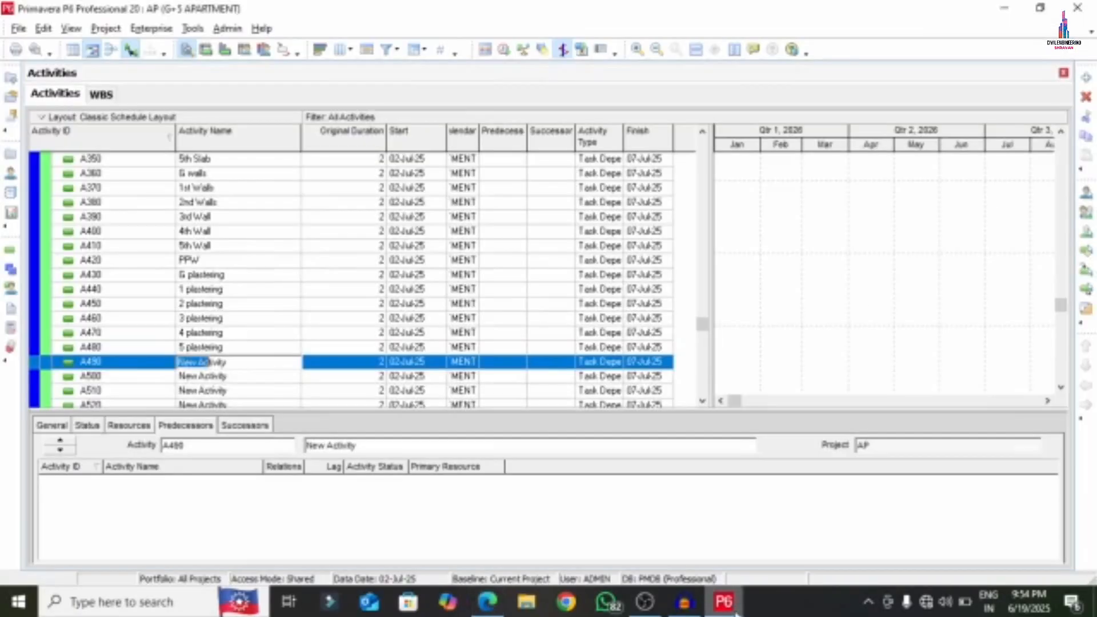
left_click_drag(228, 360, 143, 356)
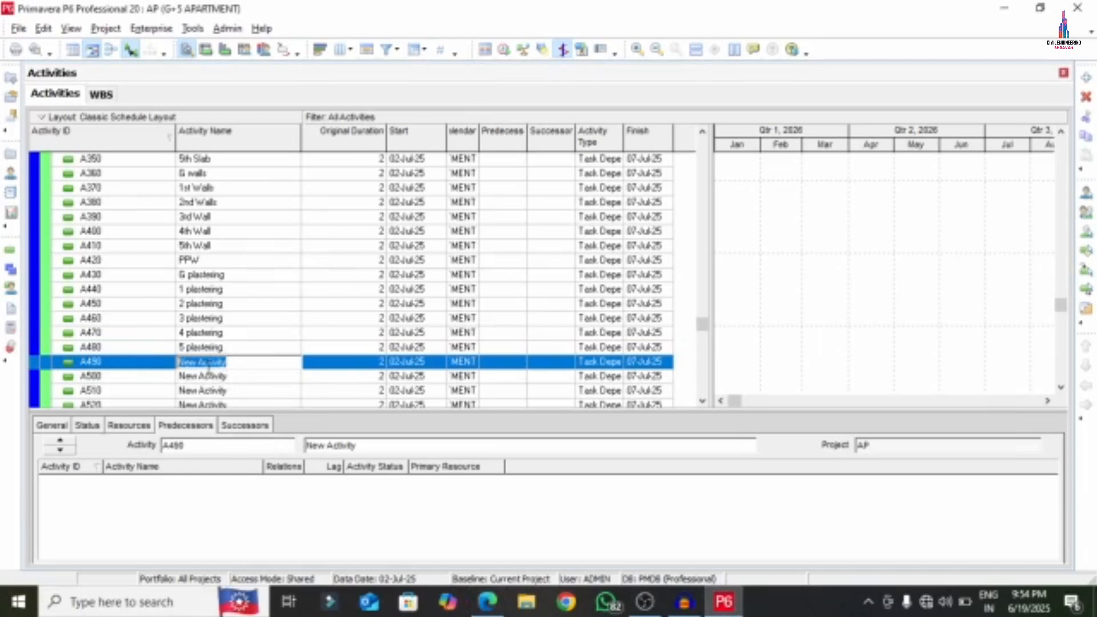
right_click(208, 370)
left_click(252, 439)
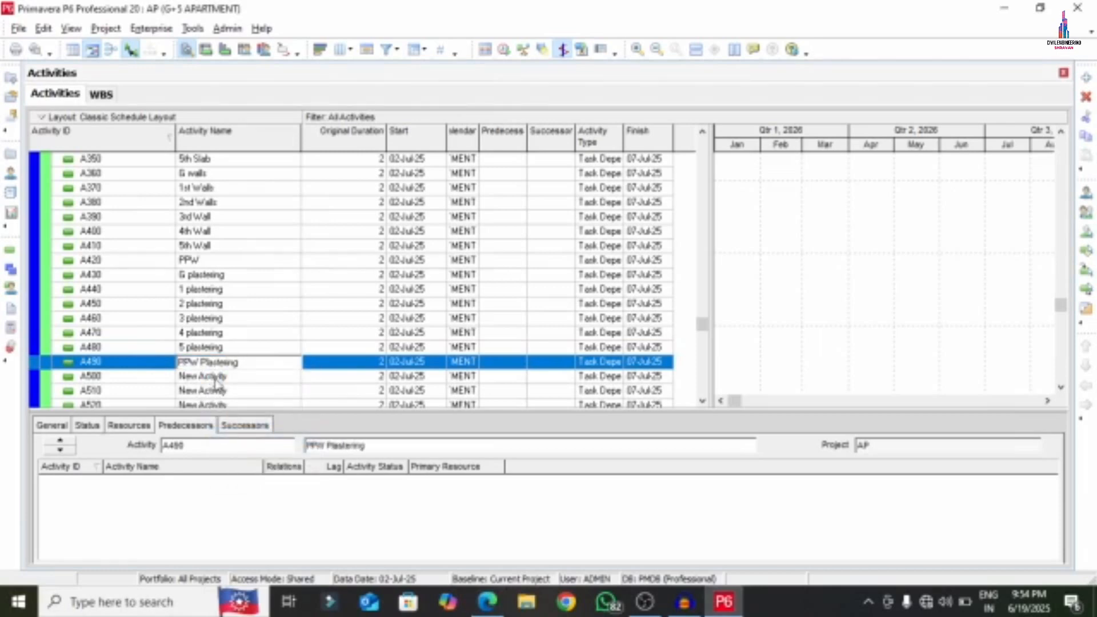
left_click(216, 377)
- Copy 'G Wood work' from the PDF and paste it as A500's name
scroll(243, 368, "down", 4)
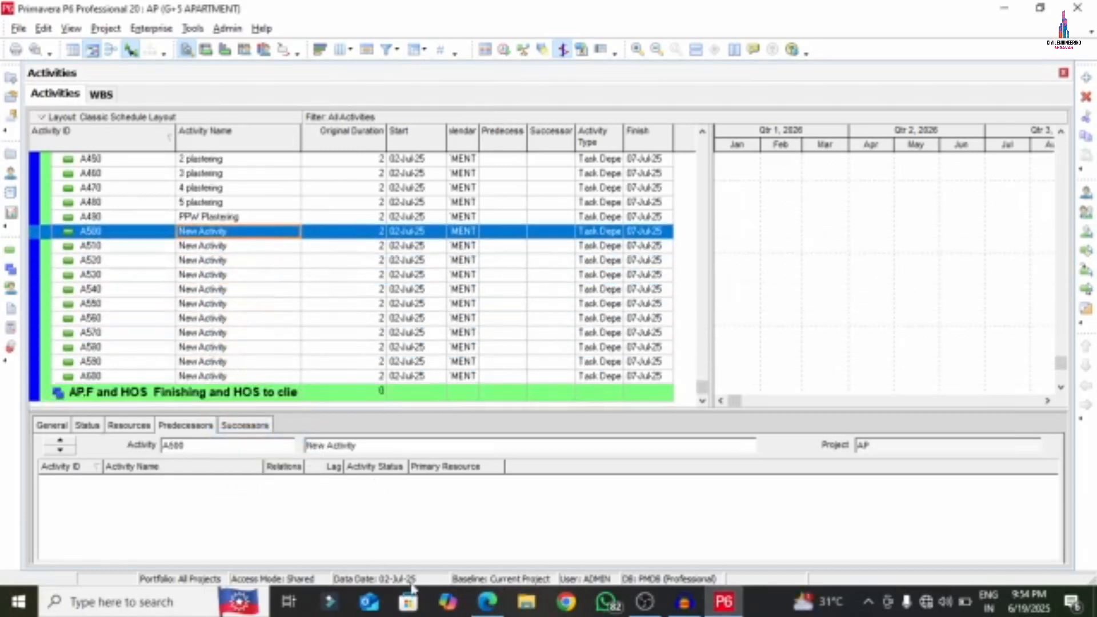
left_click(487, 601)
scroll(268, 228, "down", 10)
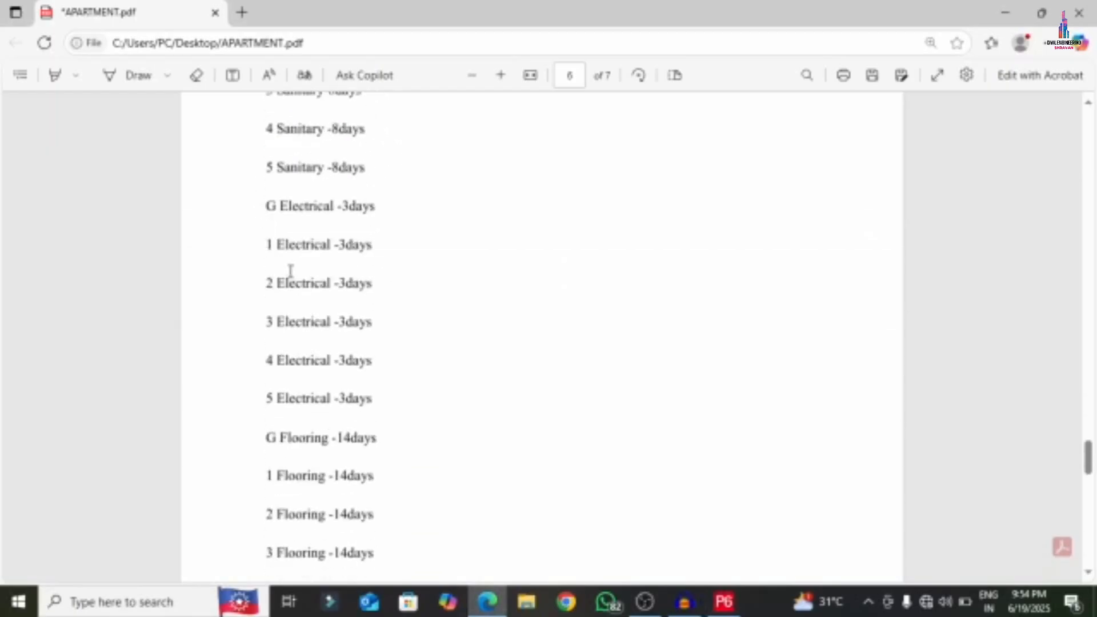
scroll(291, 270, "down", 5)
scroll(290, 271, "up", 10)
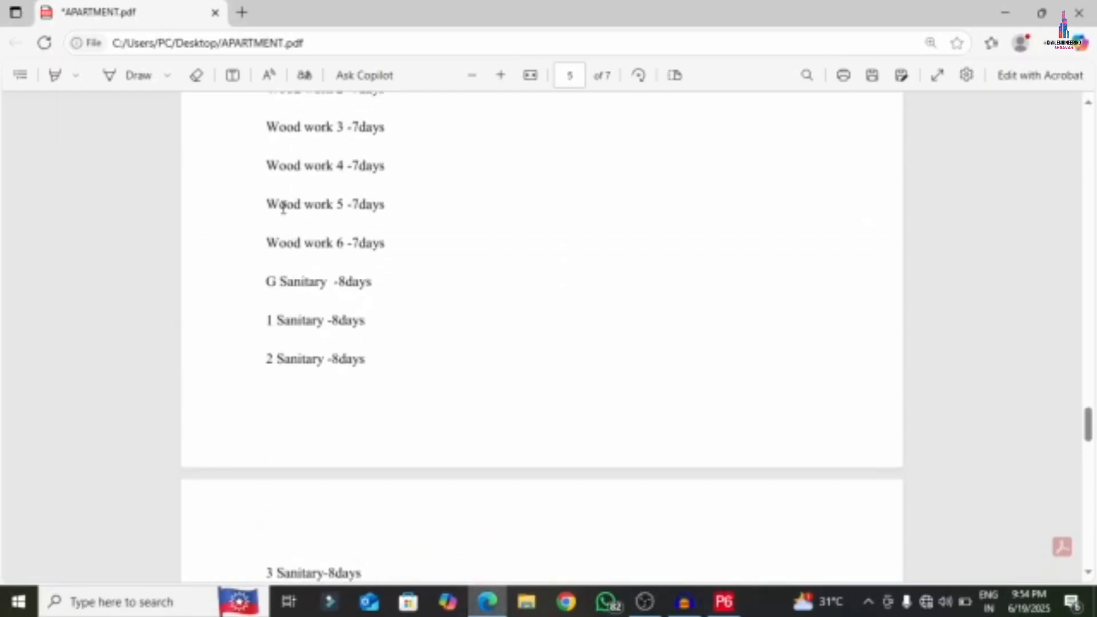
scroll(280, 183, "up", 2)
left_click_drag(266, 135, 344, 132)
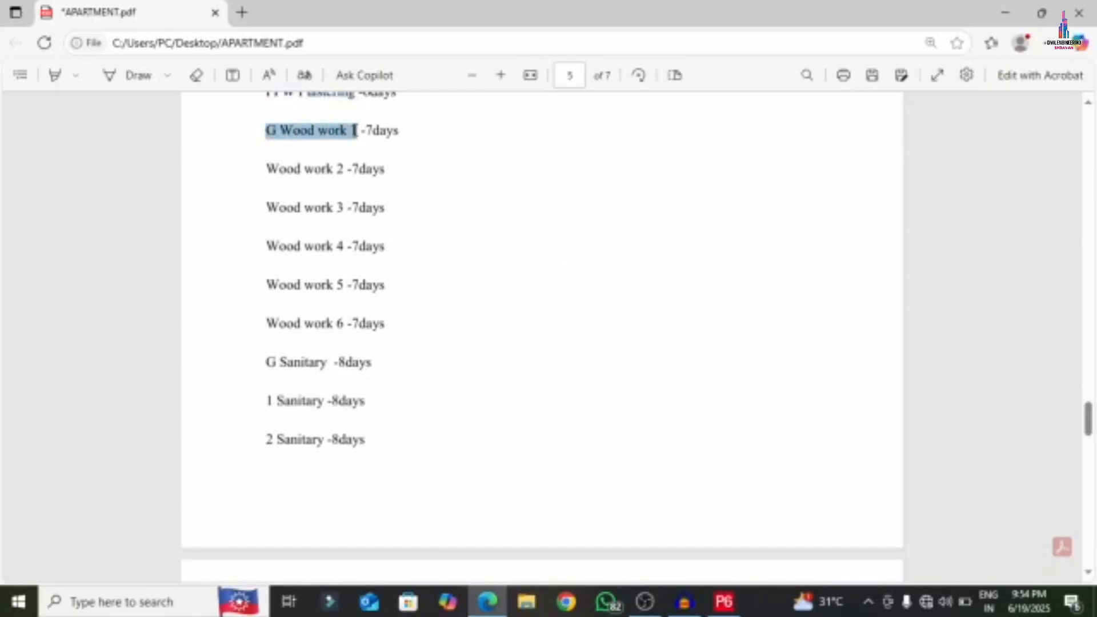
right_click(308, 131)
left_click(351, 200)
left_click(724, 602)
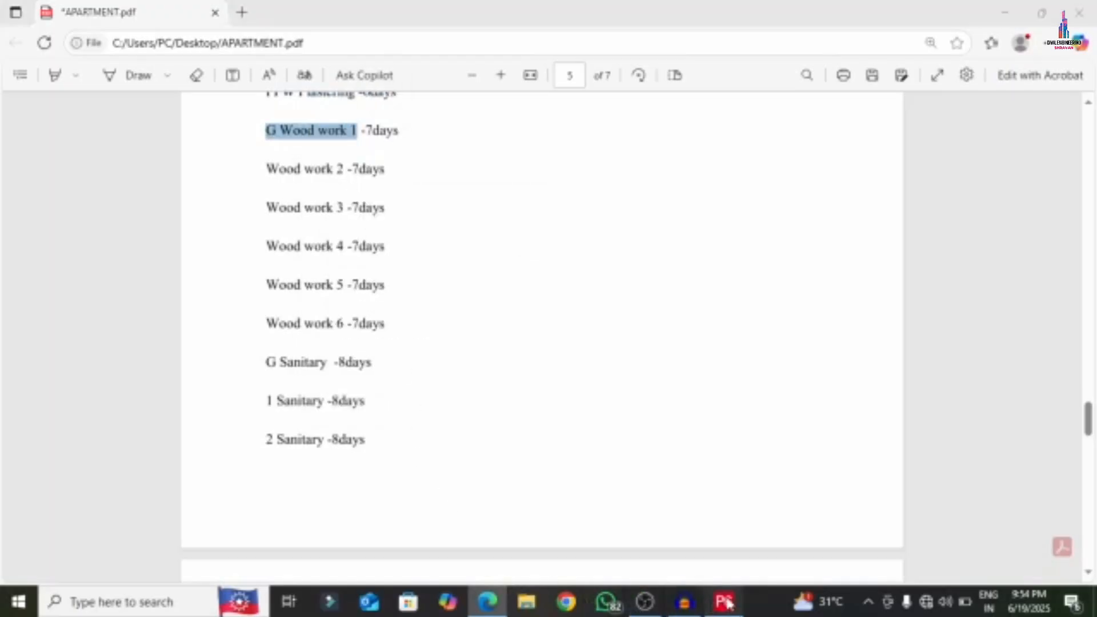
left_click(242, 239)
right_click(243, 239)
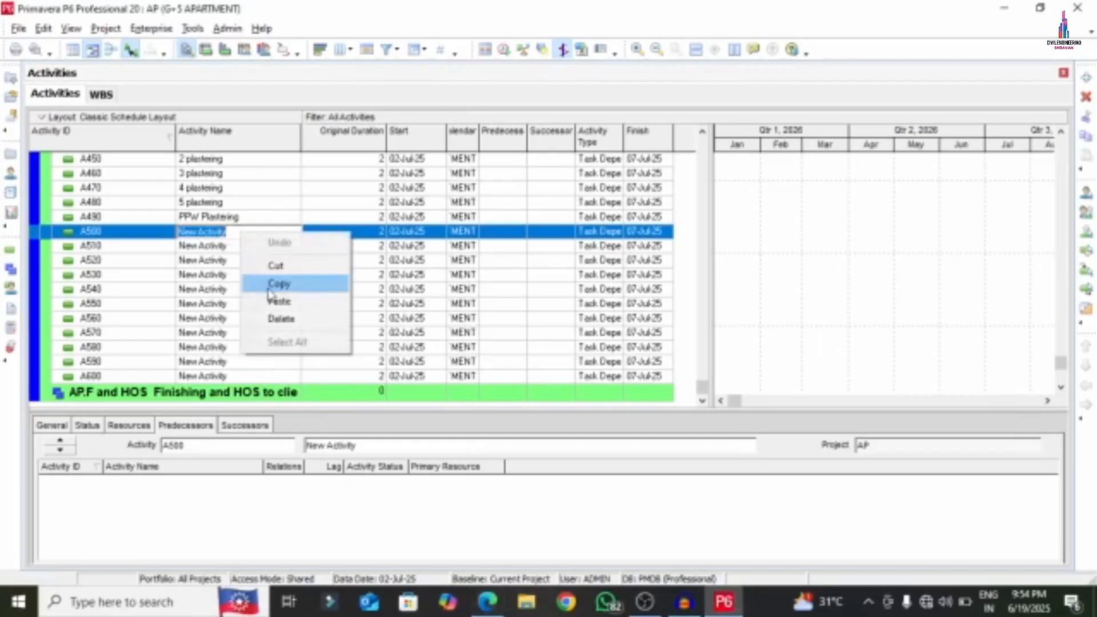
left_click(329, 301)
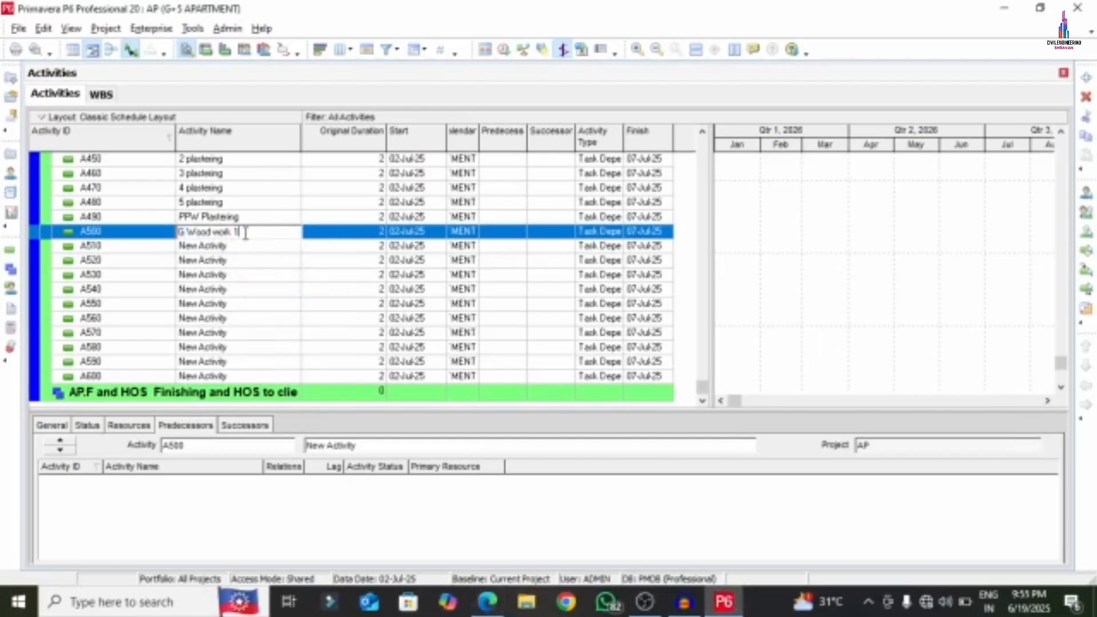
left_click(212, 250)
left_click(242, 244)
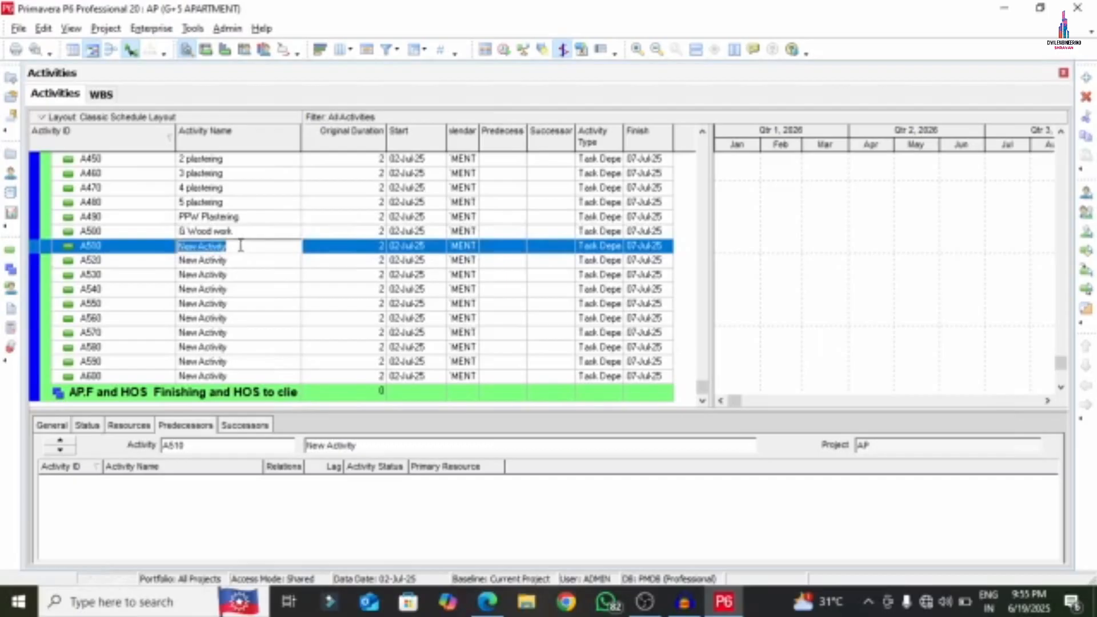
- Name A510 '1 Wod work' and A520 '2 Wod work'
type("1 Wod work")
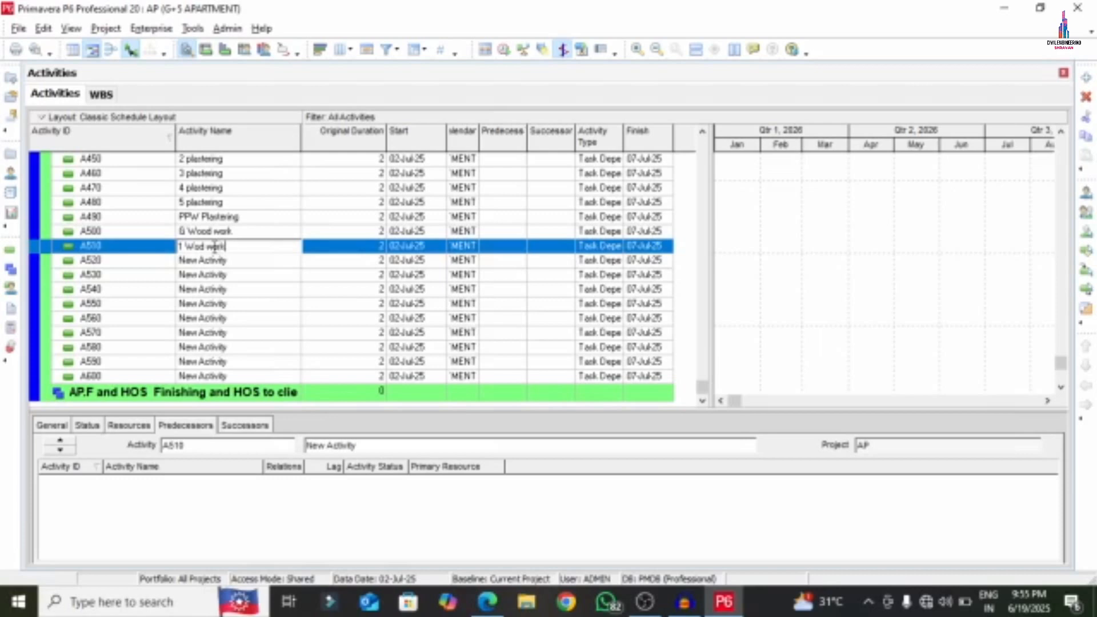
left_click_drag(231, 247, 131, 256)
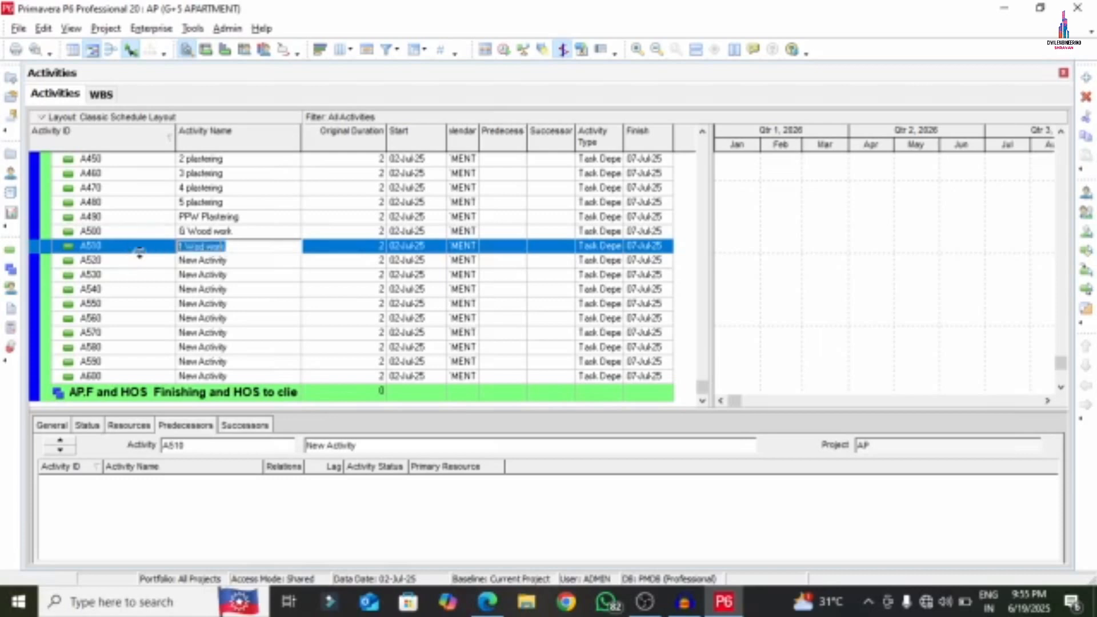
left_click(235, 260)
left_click(234, 260)
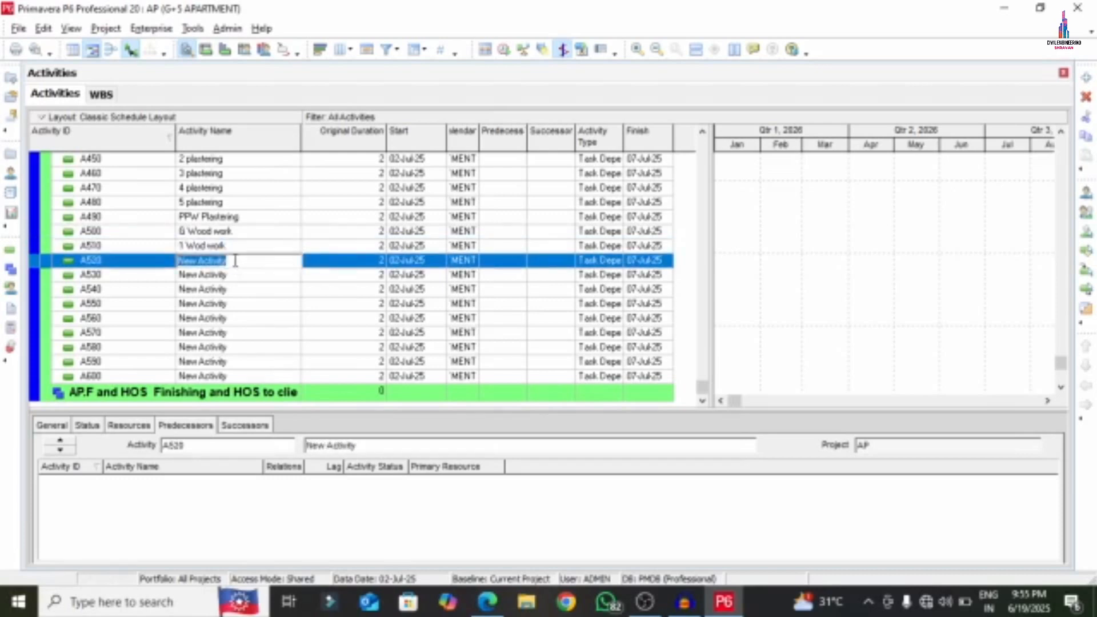
key("ctrl+v")
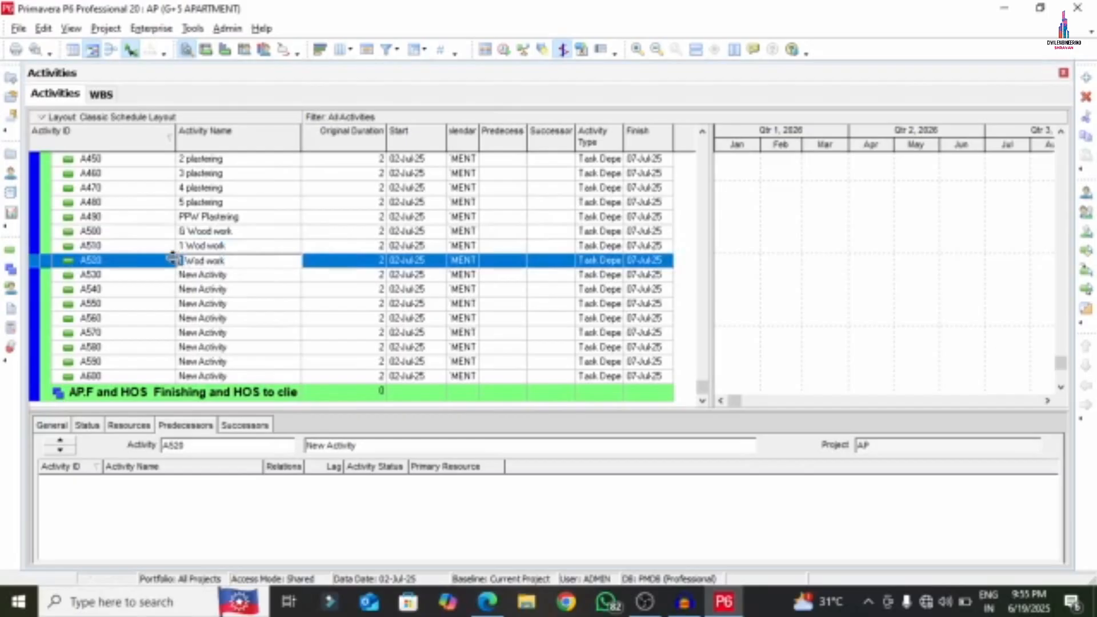
type("2")
left_click(200, 275)
- Name A530, A540 and A550 '3 Wod work', '4 Wod work' and '5 Wod work'
left_click(209, 276)
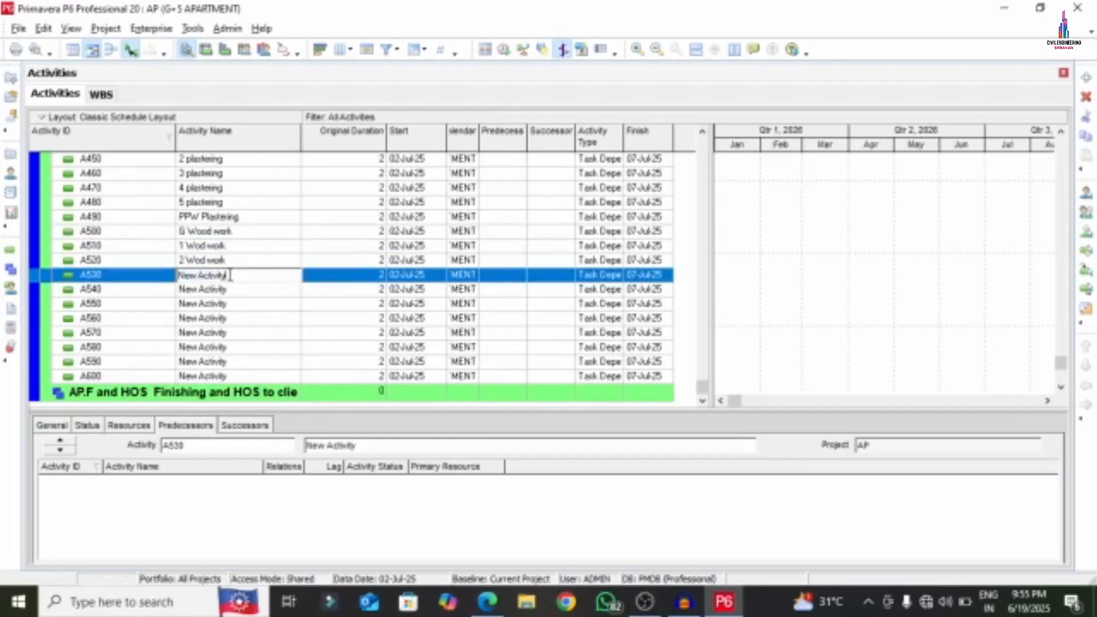
left_click_drag(230, 275, 121, 281)
key("ctrl+v")
left_click(206, 292)
left_click(186, 280)
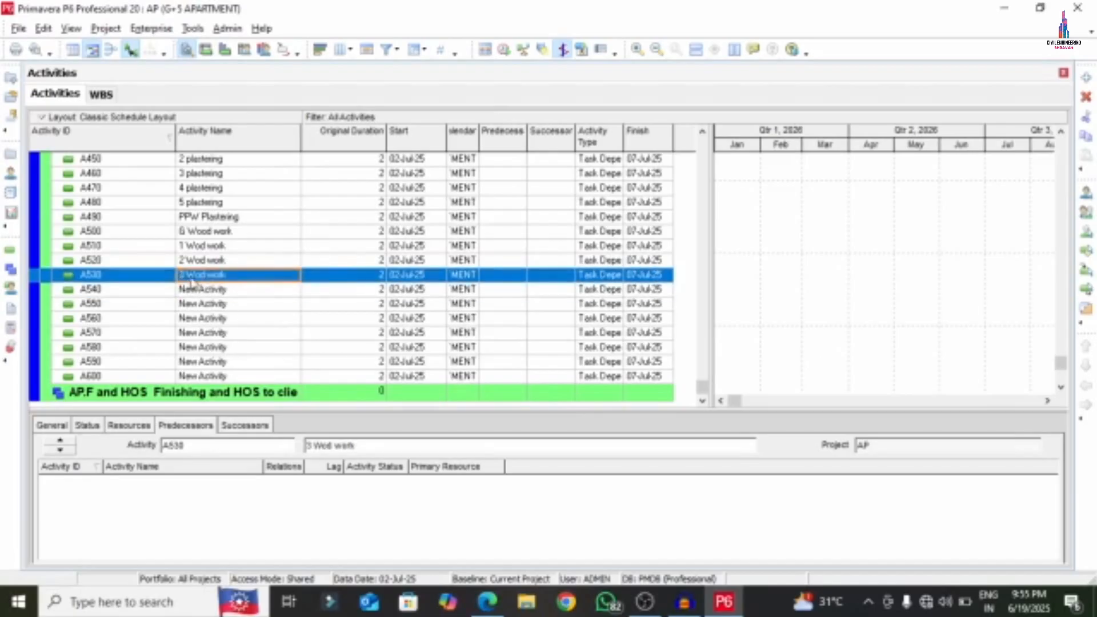
left_click(188, 278)
double_click(239, 290)
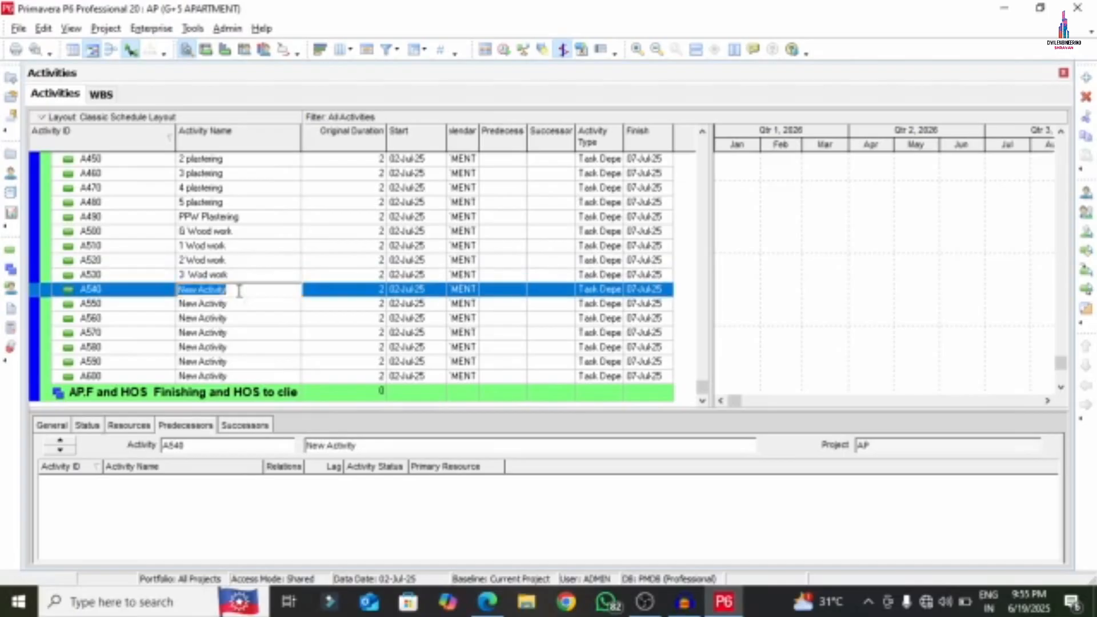
type("4")
key("ctrl+v")
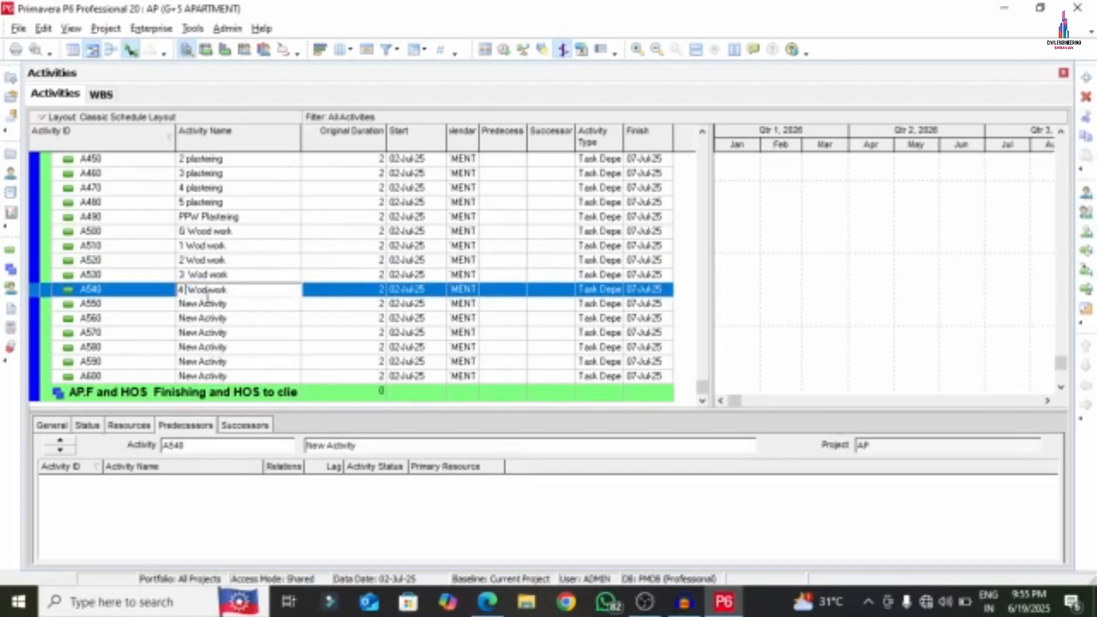
double_click(233, 304)
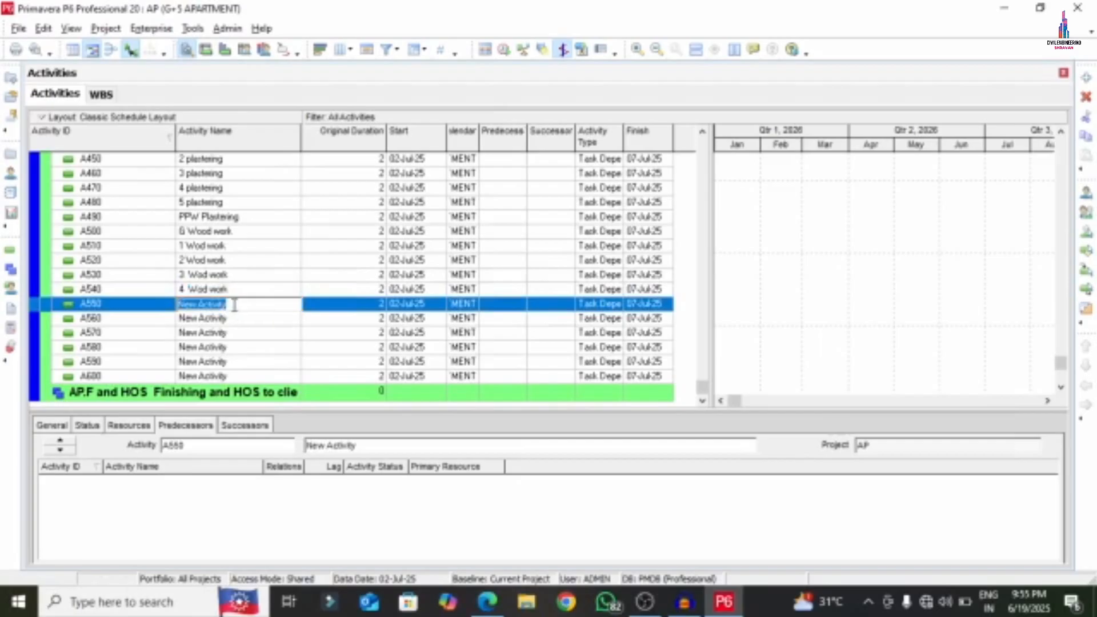
key("ctrl+v")
type("5")
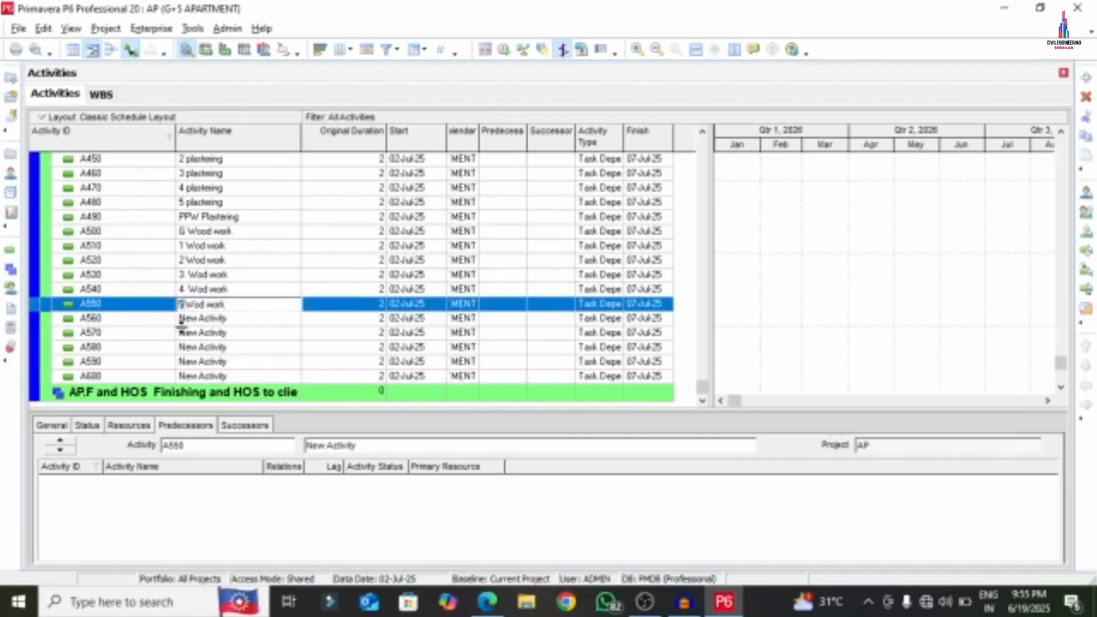
key("Return")
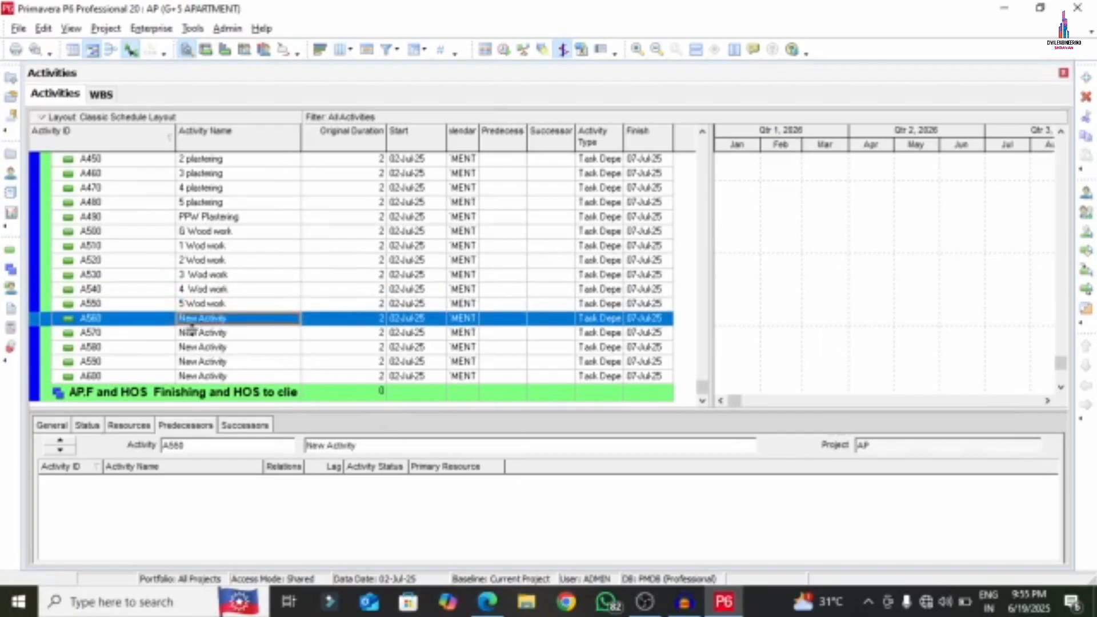
- Copy the 'G Sanitary' text from APARTMENT.pdf
left_click(486, 602)
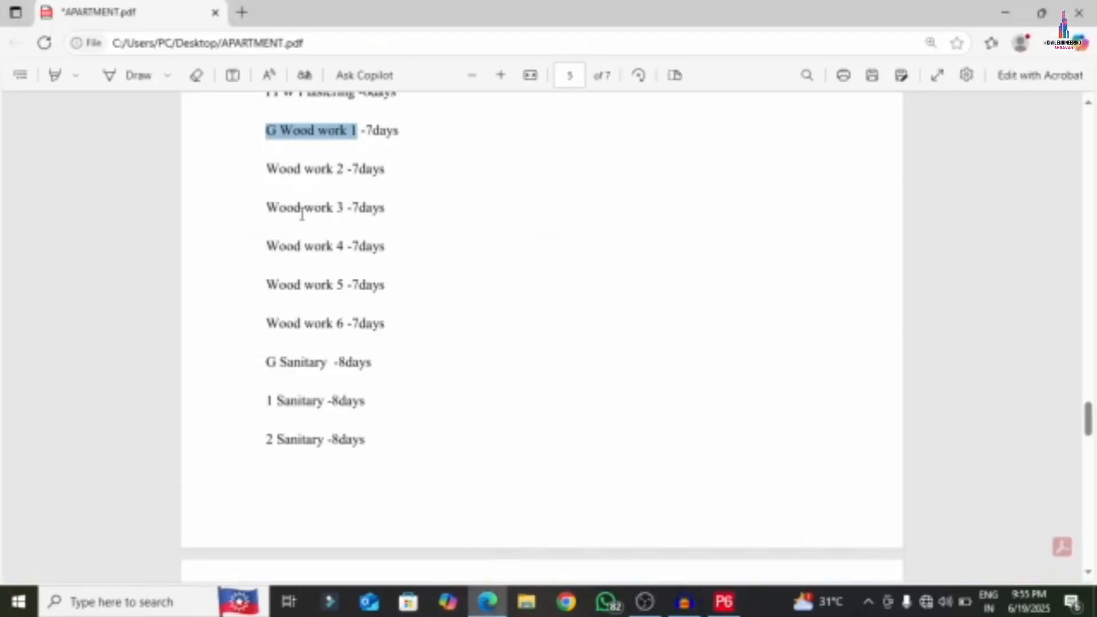
left_click_drag(267, 364, 320, 362)
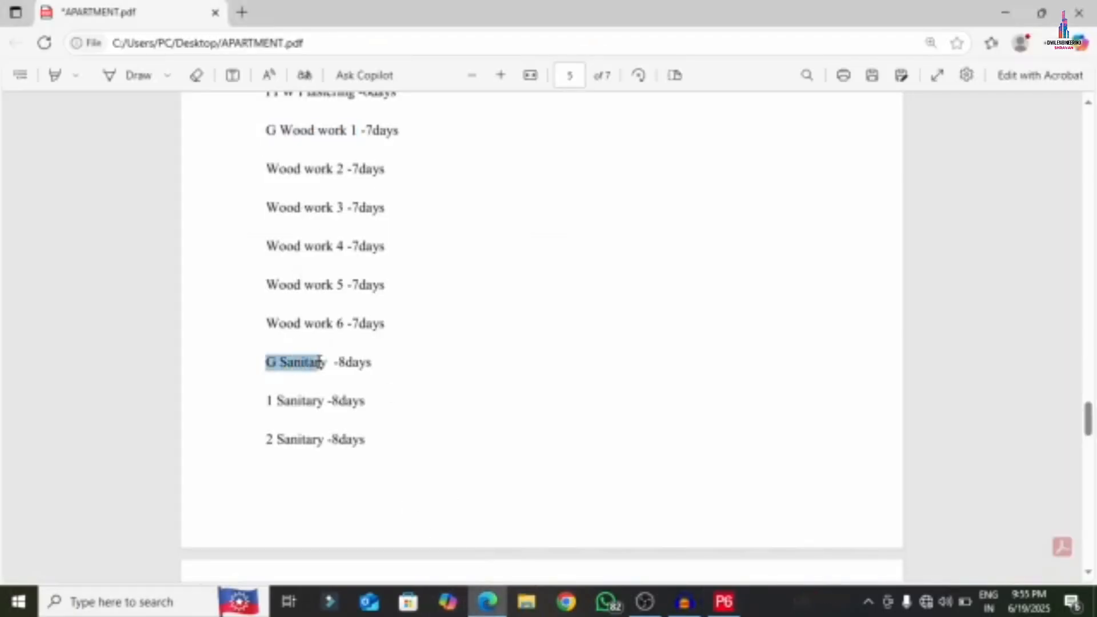
right_click(326, 366)
left_click(343, 157)
left_click(721, 602)
- Name activities A560, A570 and A580 'G Sanitary', '1 Sanitary' and '2 Sanitary'
left_click(236, 325)
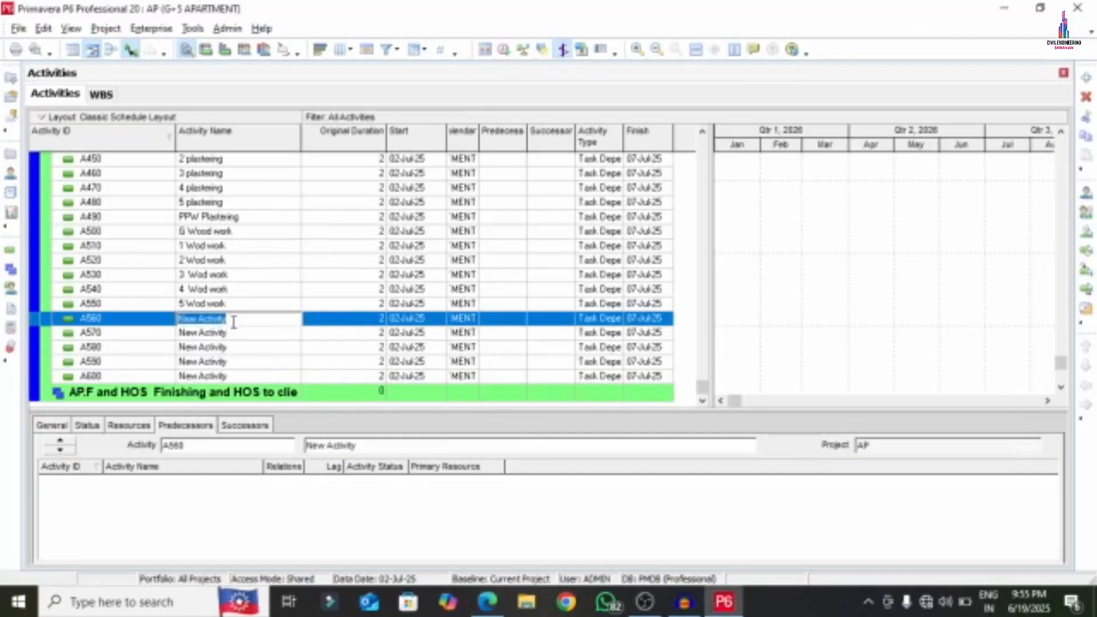
right_click(236, 327)
left_click(272, 392)
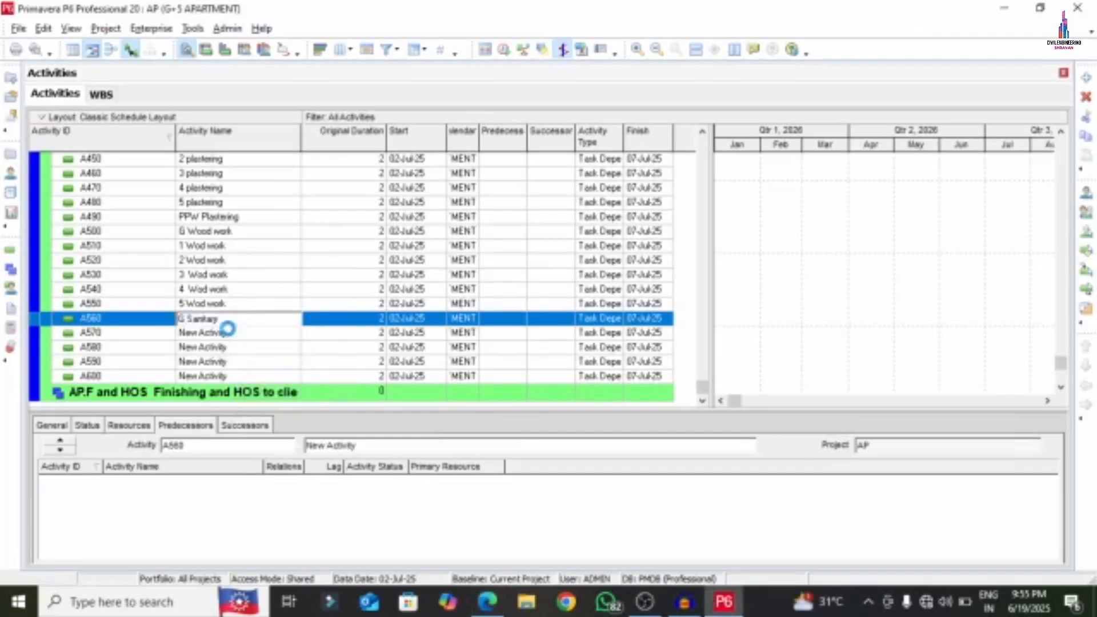
left_click(236, 334)
left_click(236, 336)
right_click(236, 337)
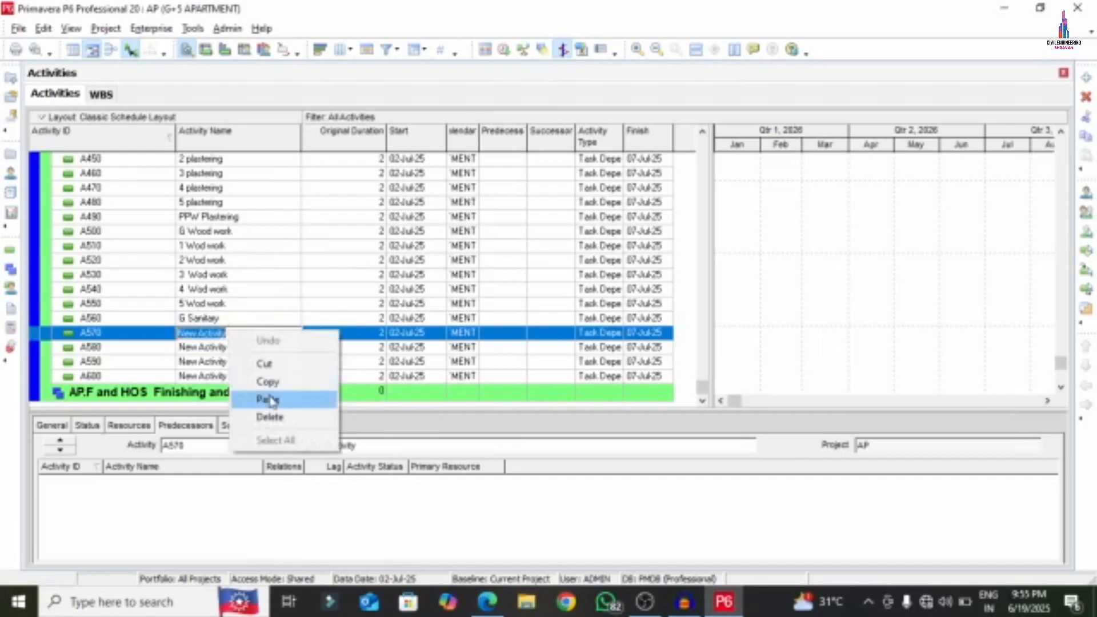
left_click(257, 397)
left_click(182, 335)
type("1 Sanitary")
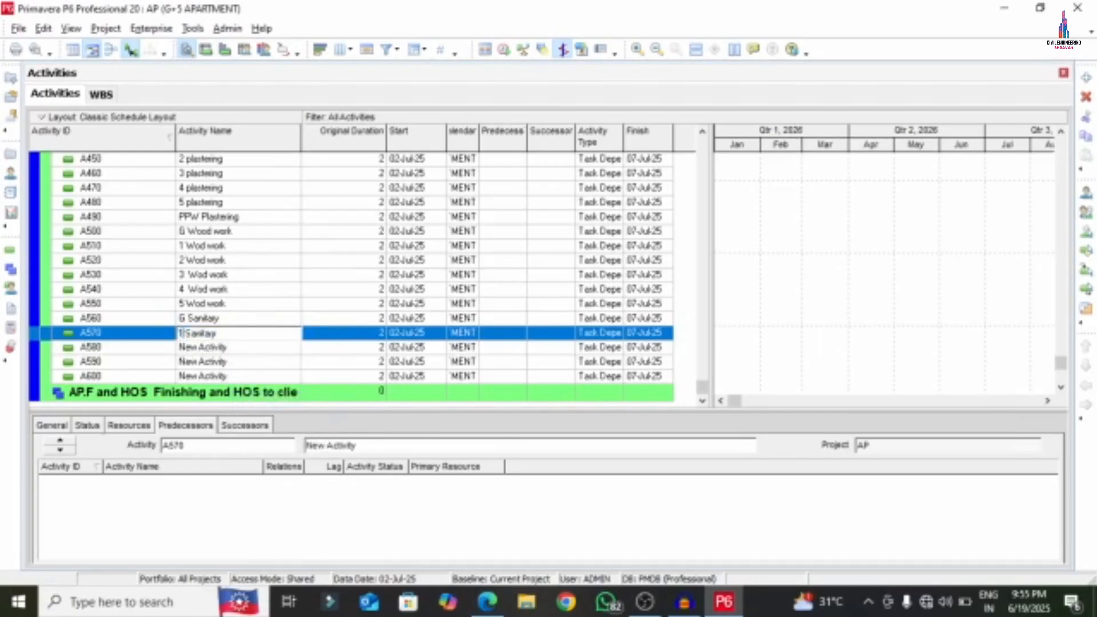
left_click(228, 348)
right_click(226, 348)
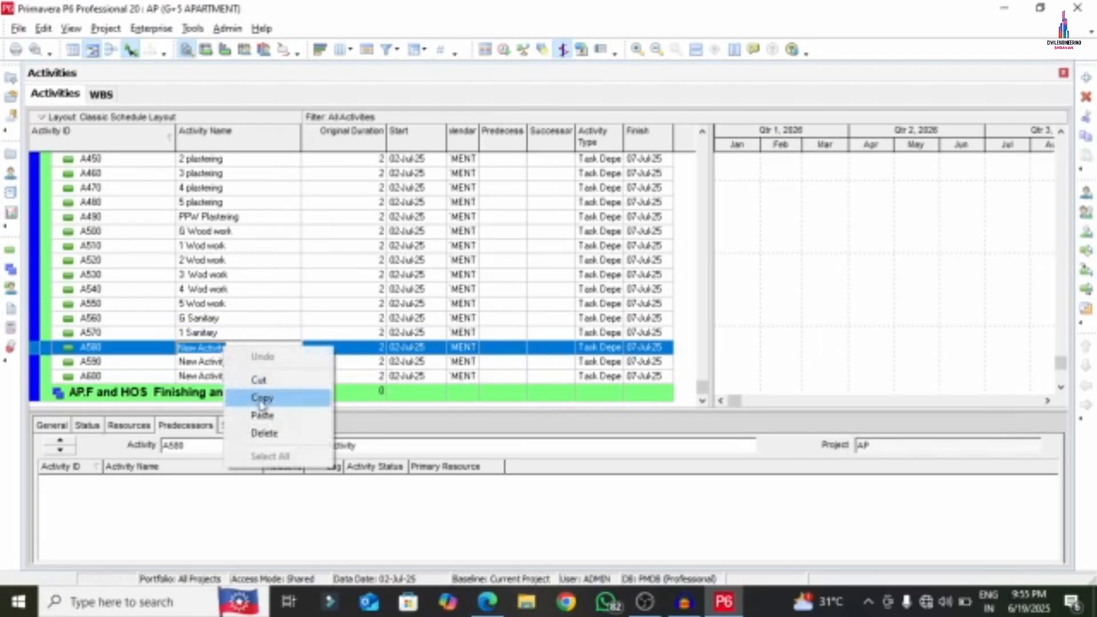
left_click(262, 416)
left_click(184, 348)
type("2 Sanitary")
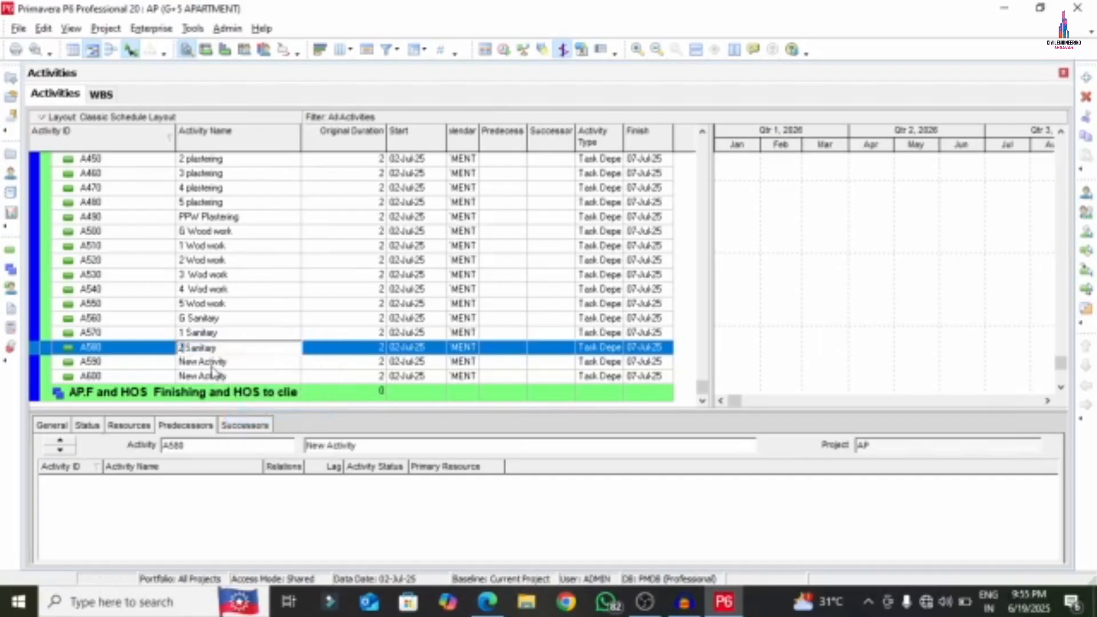
- Name activities A590 and A600 '3 Sanitary' and '4 Sanitary'
left_click(225, 362)
right_click(227, 366)
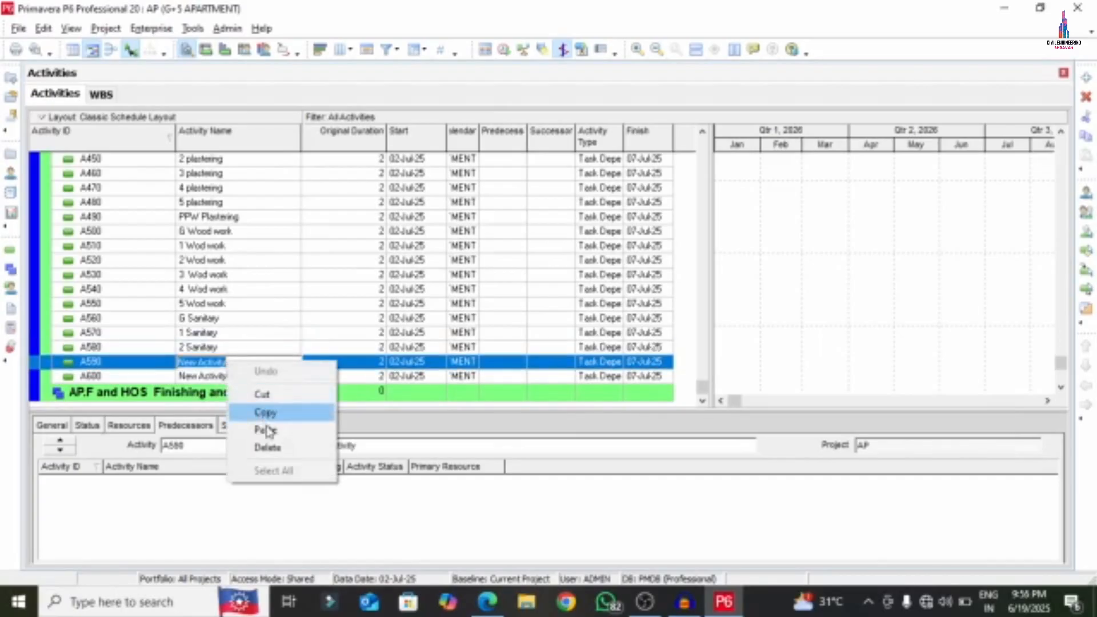
left_click(297, 428)
left_click(184, 365)
type("3 Sanitary")
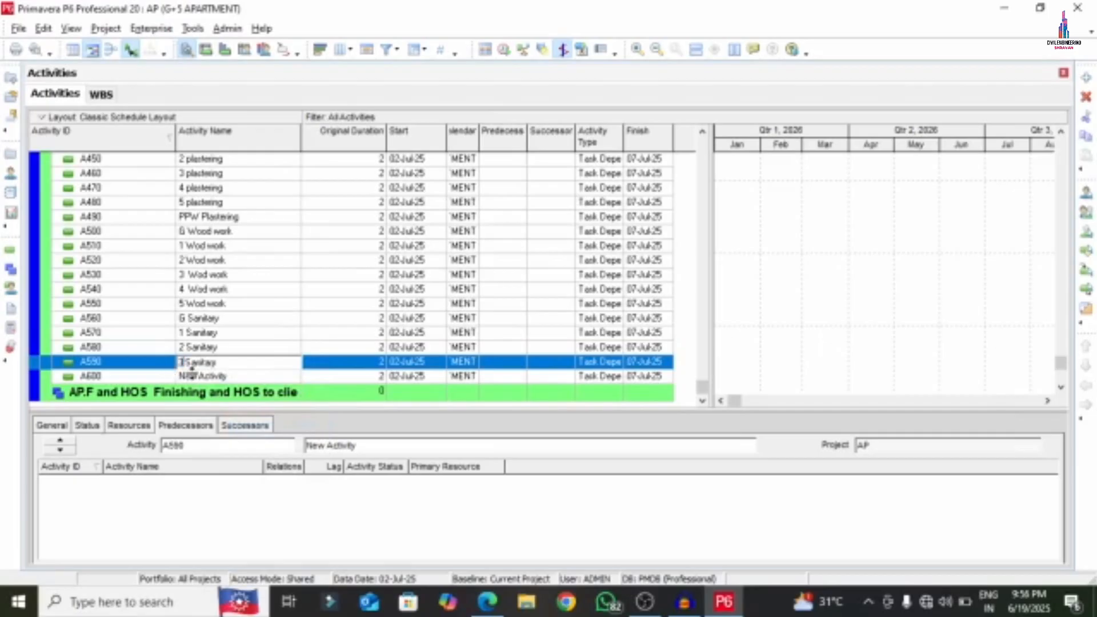
left_click(214, 380)
left_click(214, 350)
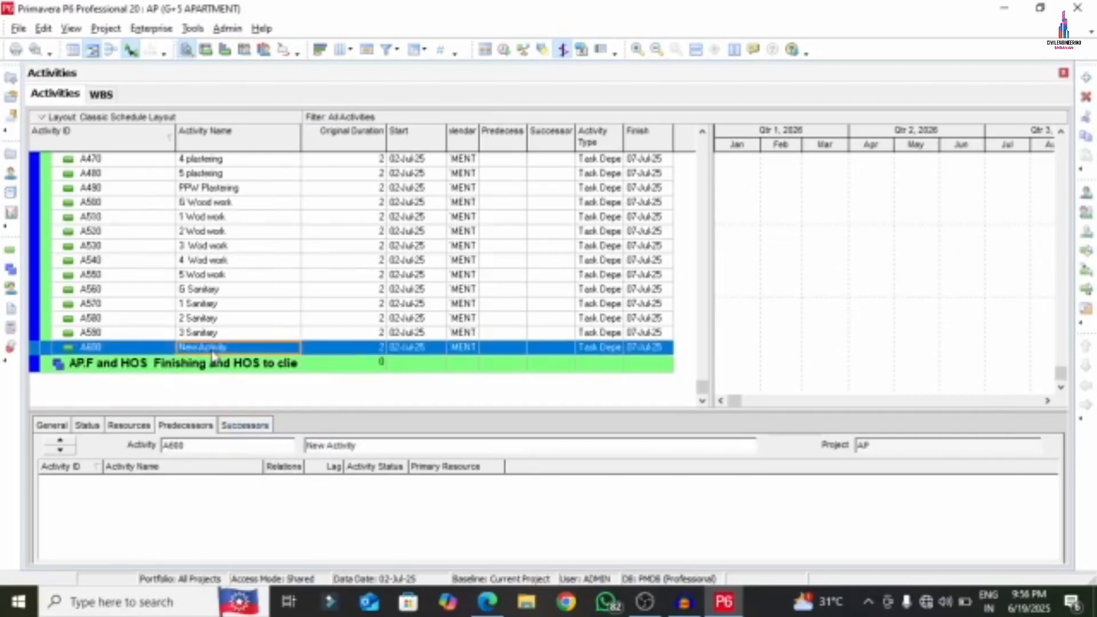
left_click(215, 348)
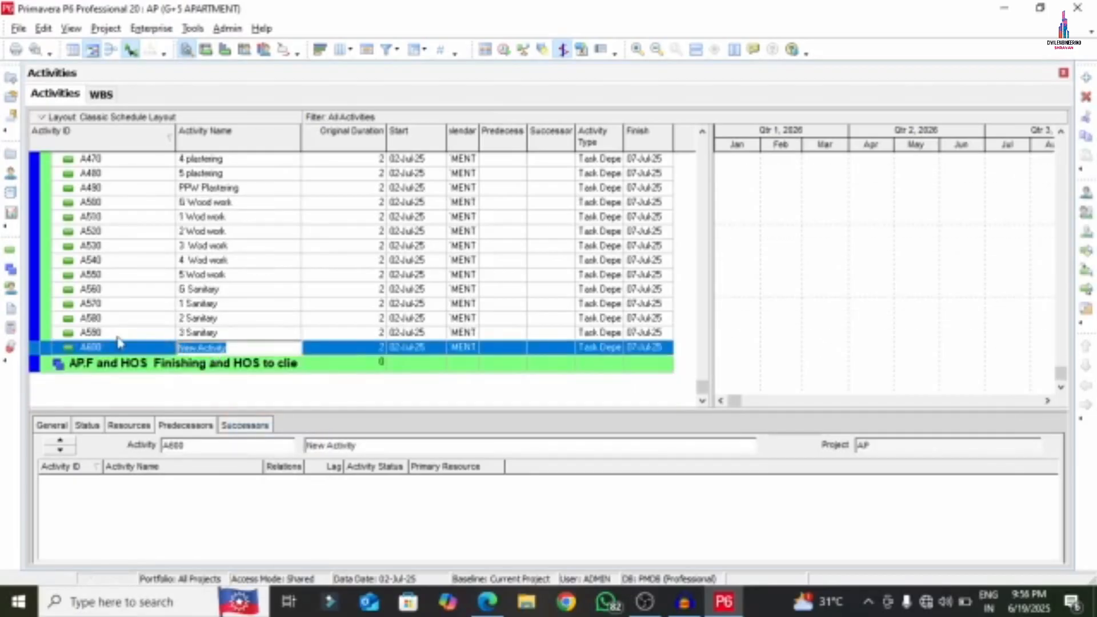
key("ctrl+v")
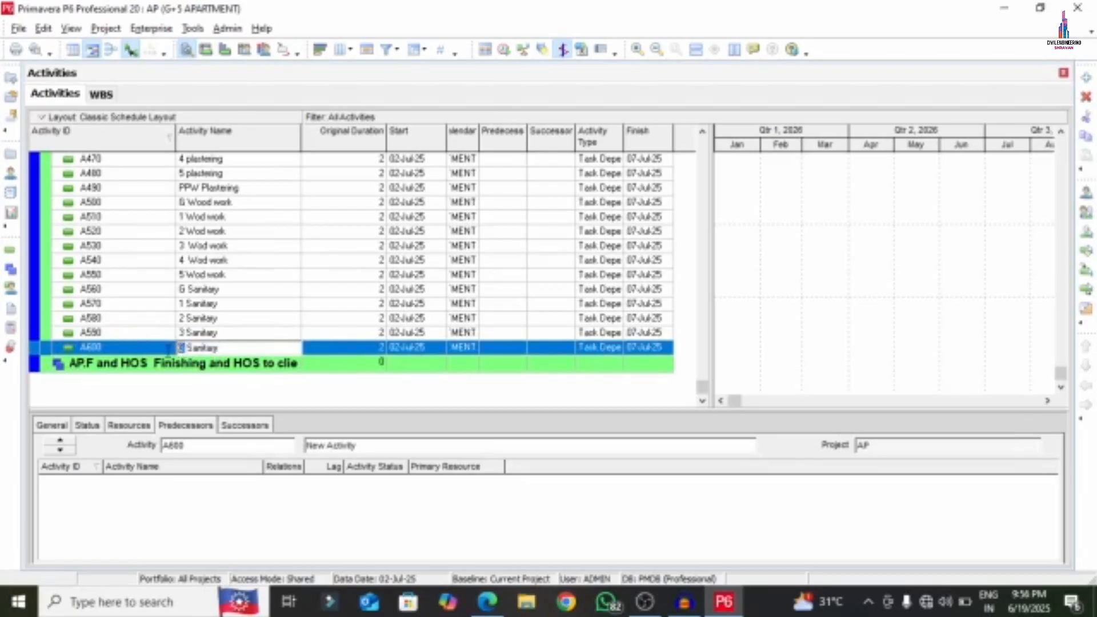
type("4")
left_click(150, 350)
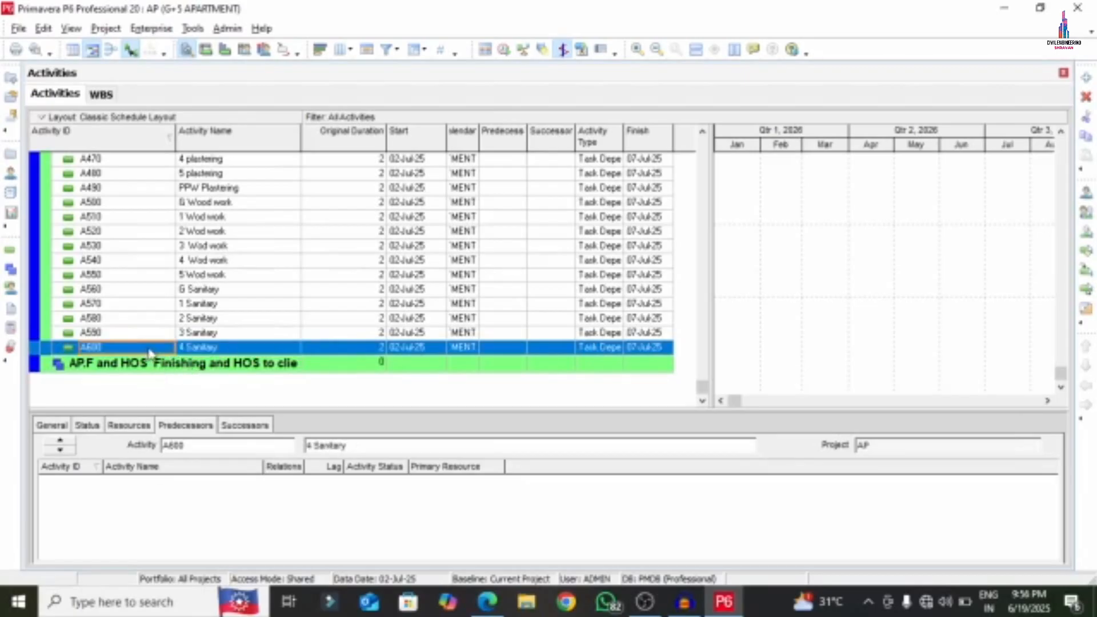
- Add new activity A610 below A600 and name it '5 Sanitary'
right_click(150, 349)
left_click(184, 306)
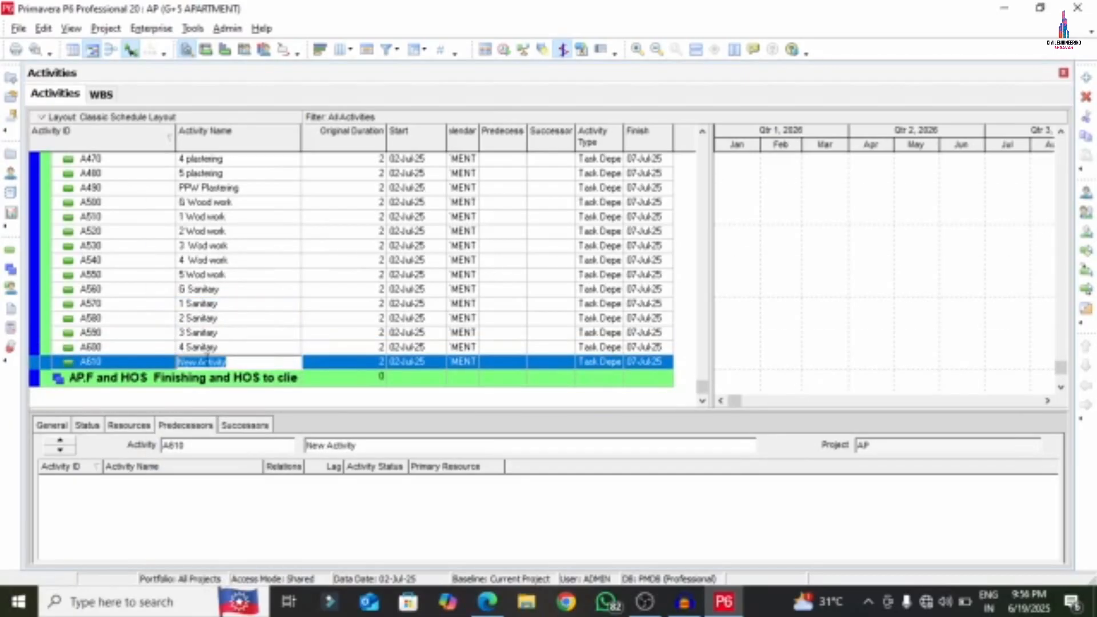
key("ctrl+v")
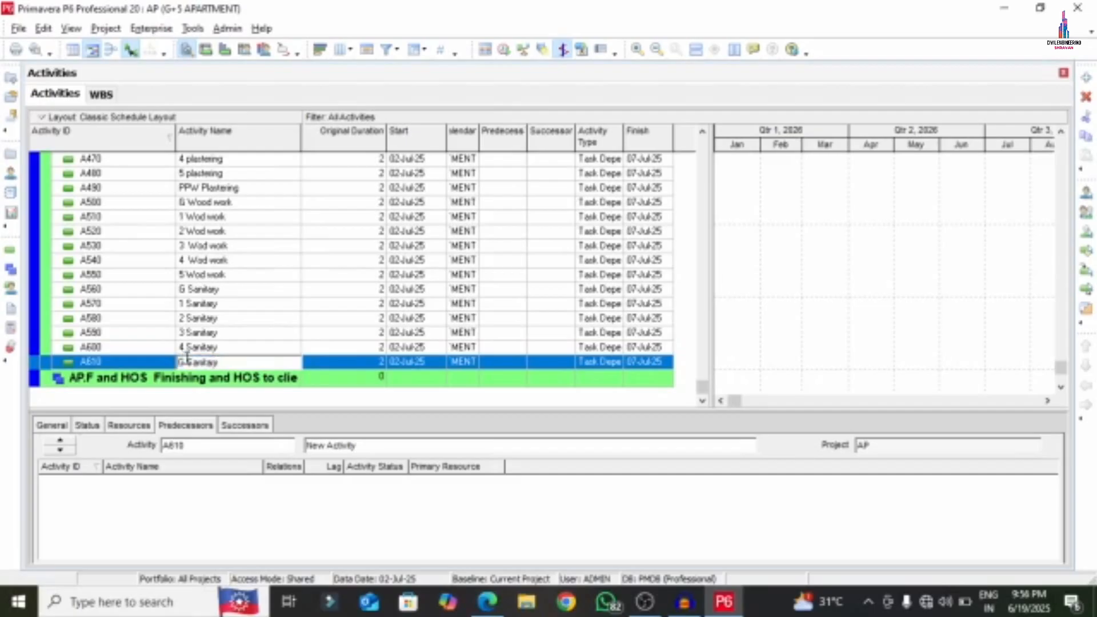
type("5")
key("Return")
- Scroll the APARTMENT PDF to page 6 to read the Electrical and Flooring activities
left_click(487, 601)
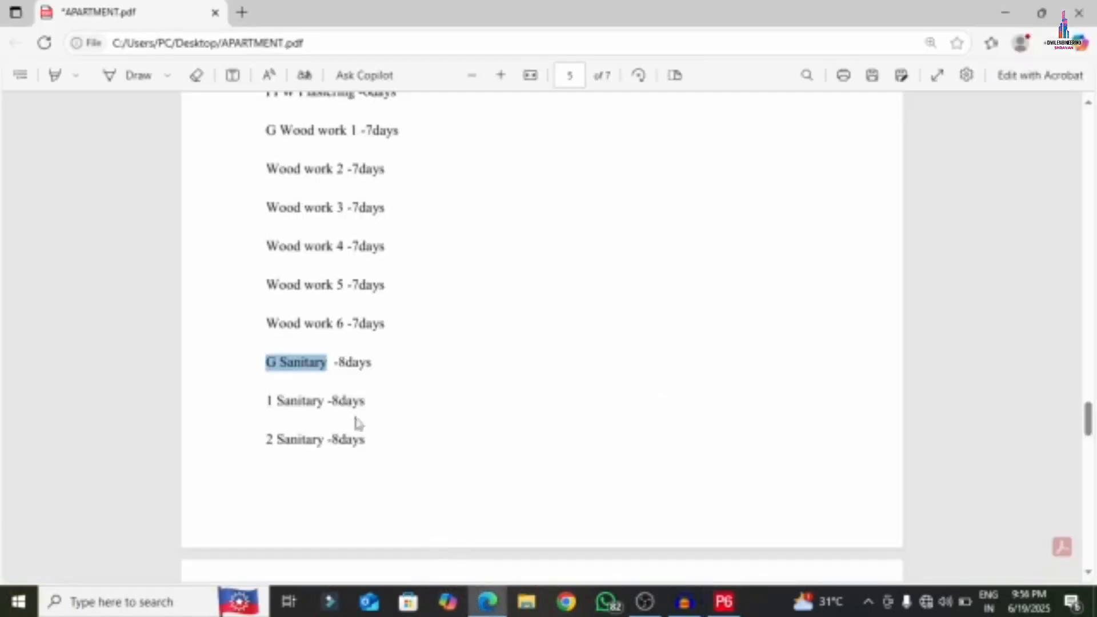
scroll(355, 392, "down", 8)
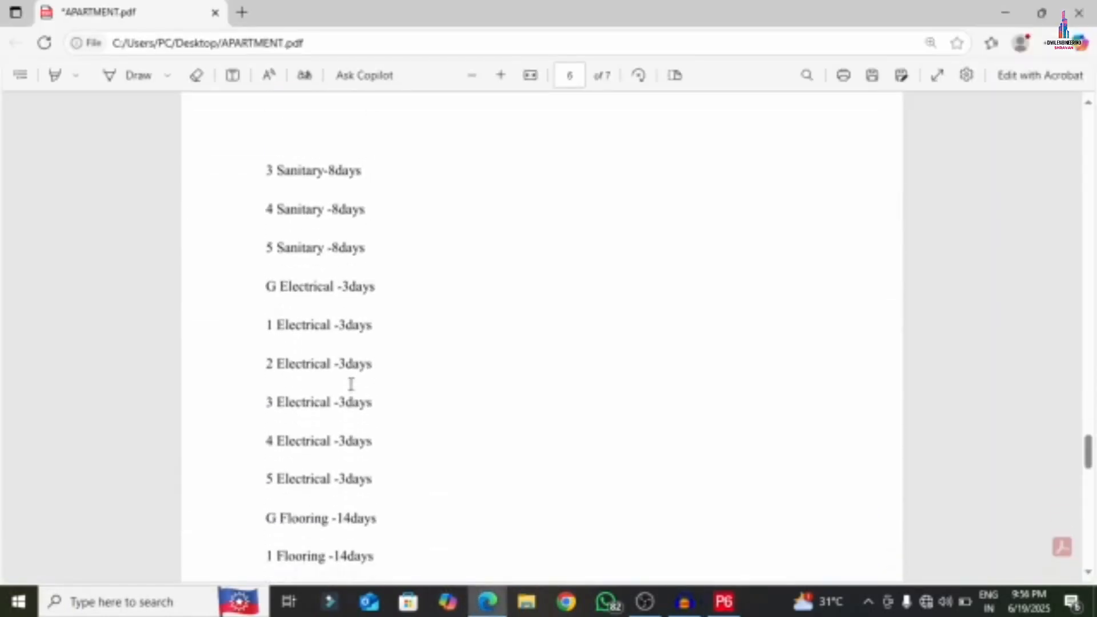
scroll(327, 355, "down", 2)
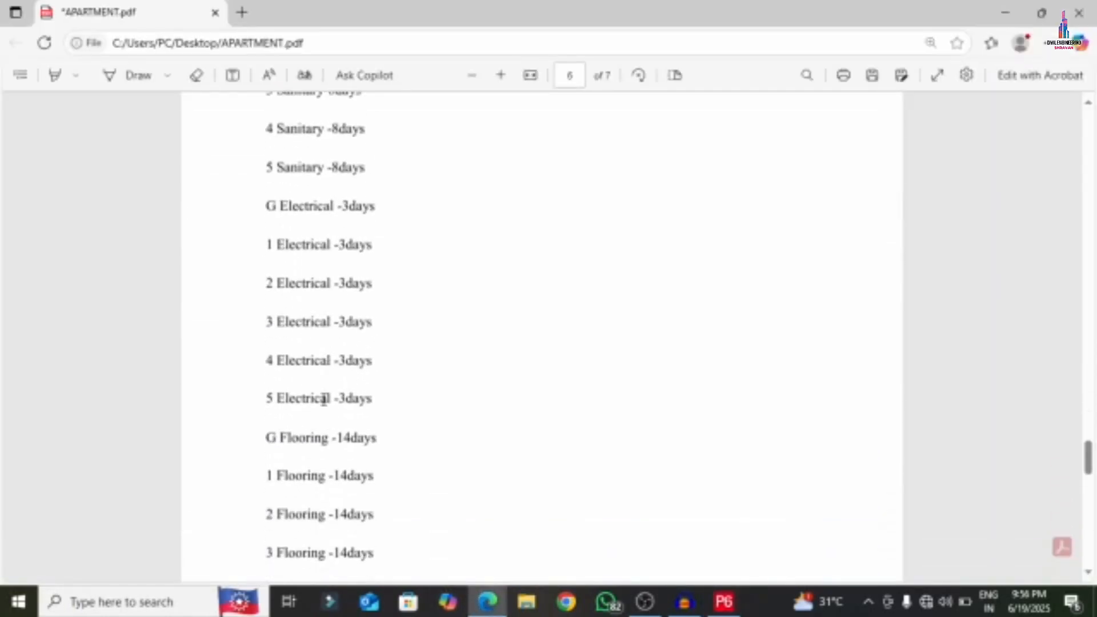
scroll(409, 436, "down", 9)
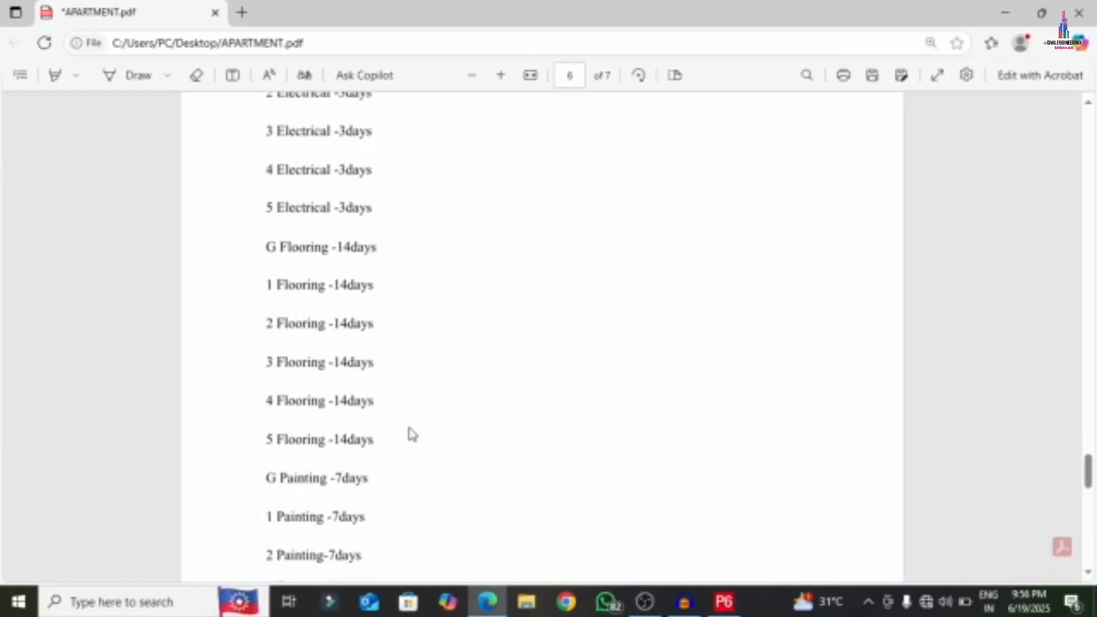
scroll(409, 434, "up", 5)
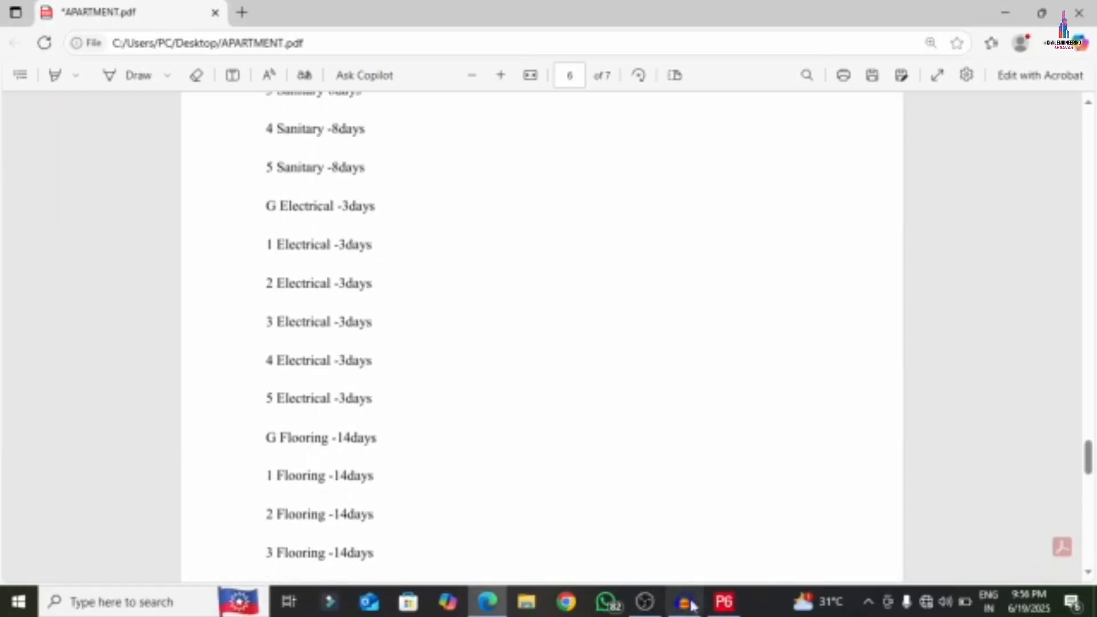
left_click(724, 602)
- Add blank New Activity rows from A620 through about A680 below 5 Sanitary
right_click(137, 369)
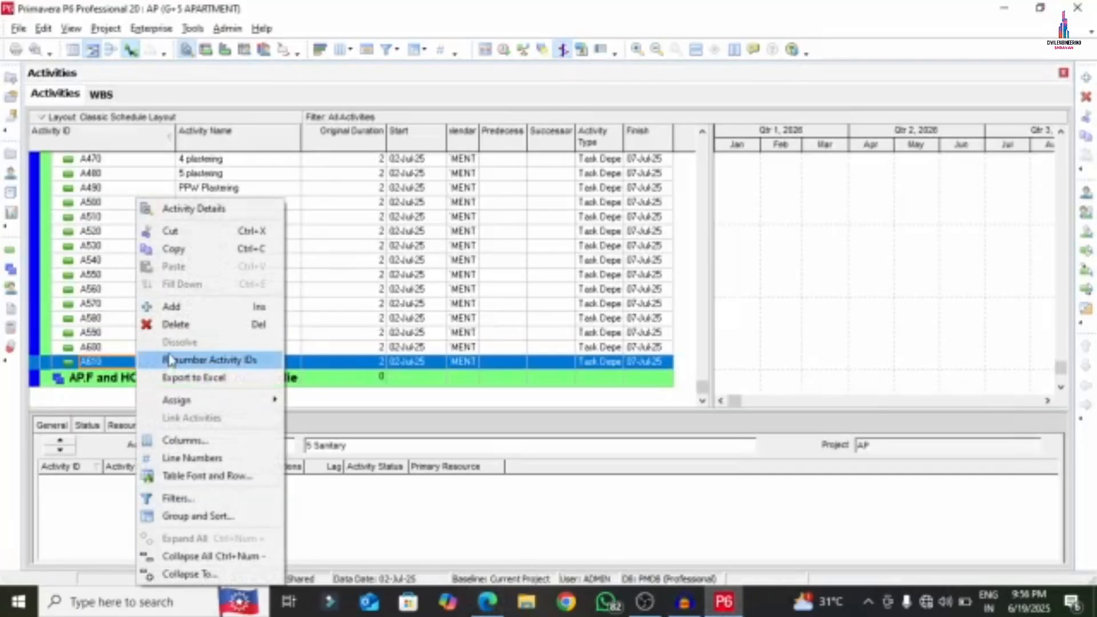
left_click(172, 302)
right_click(117, 367)
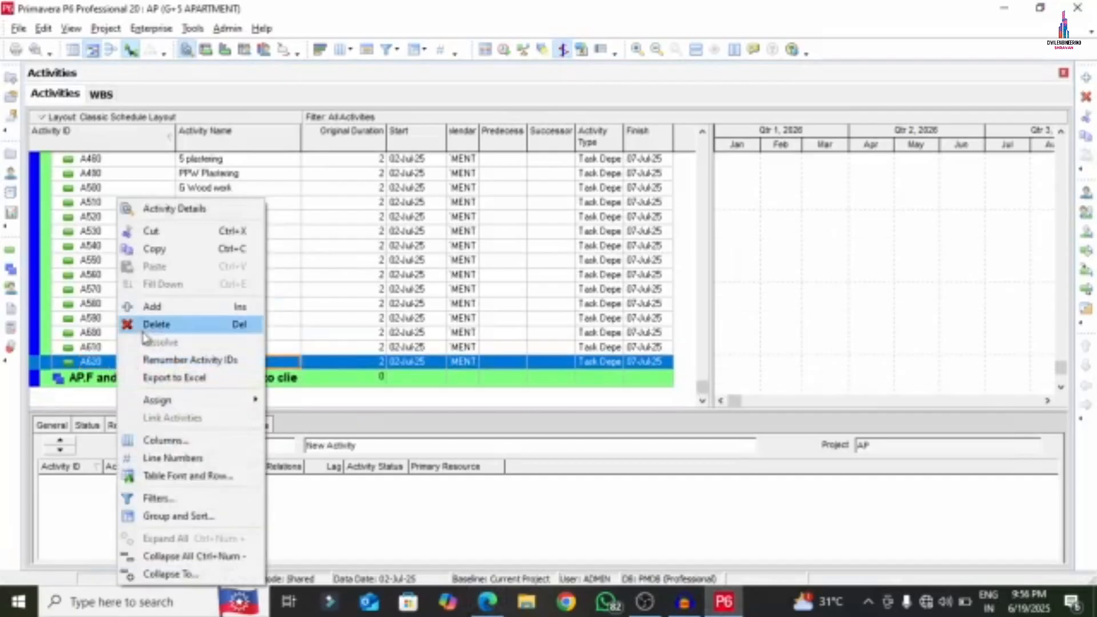
left_click(145, 307)
right_click(112, 367)
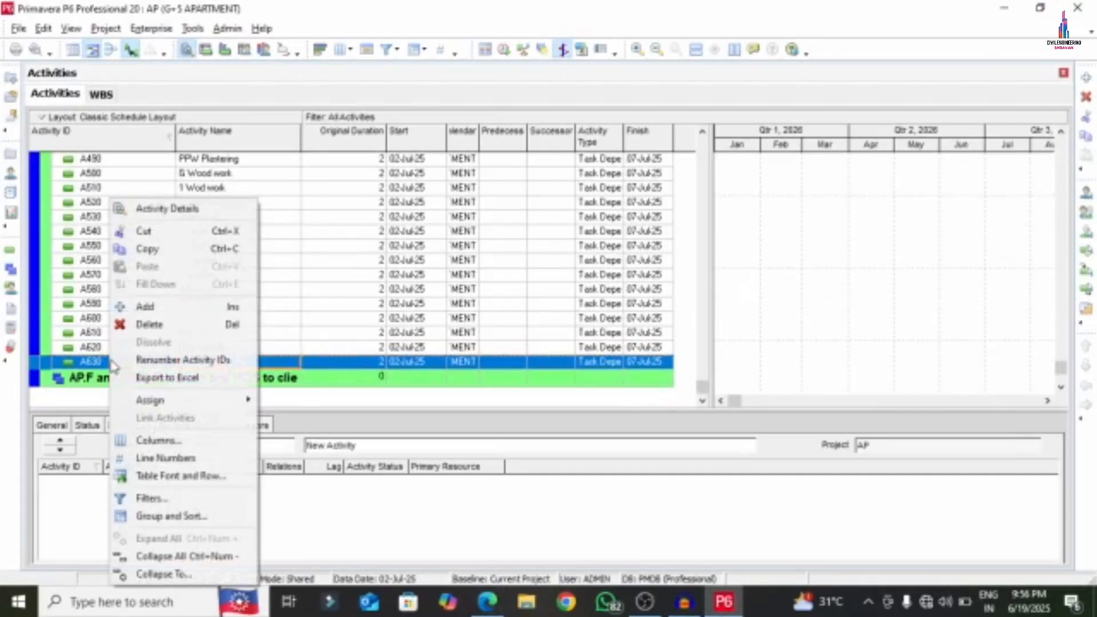
left_click(145, 307)
right_click(129, 362)
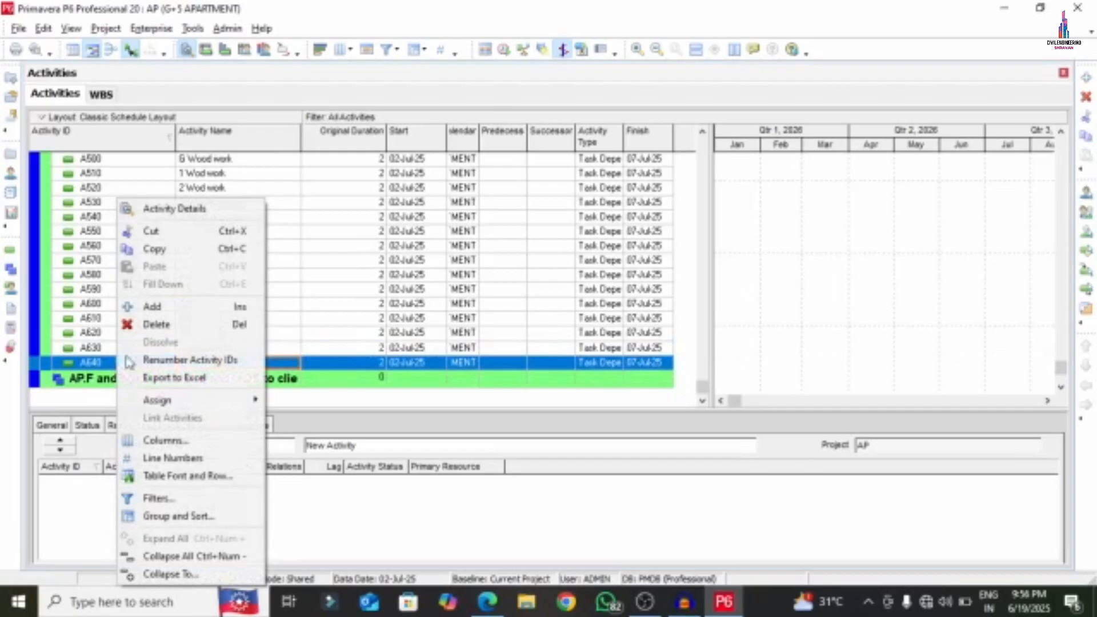
left_click(151, 307)
right_click(122, 372)
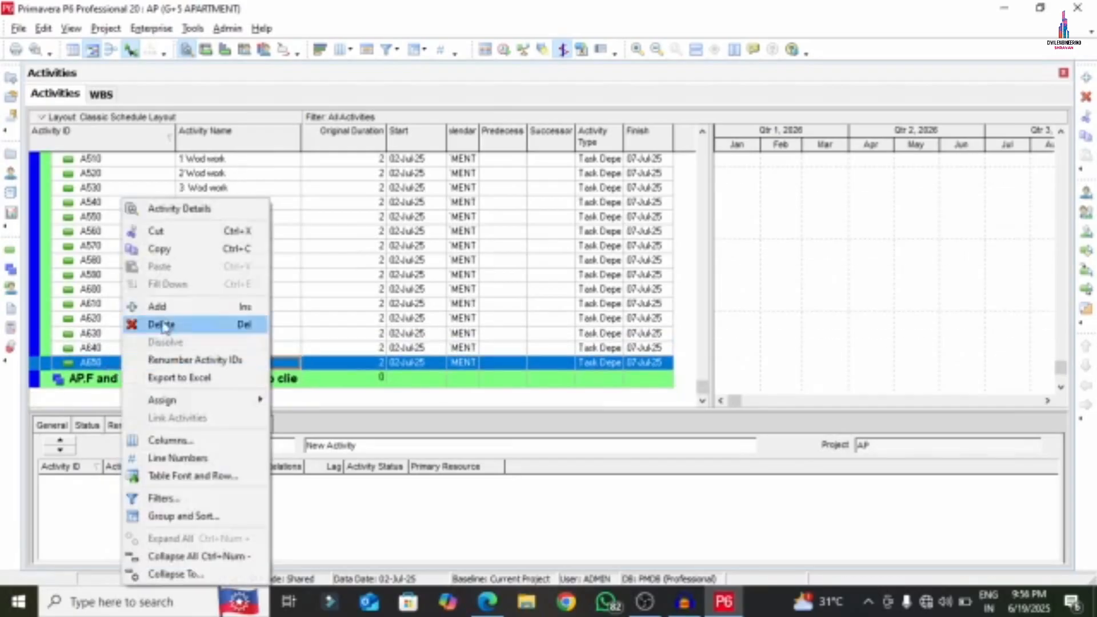
left_click(145, 307)
right_click(117, 366)
left_click(146, 307)
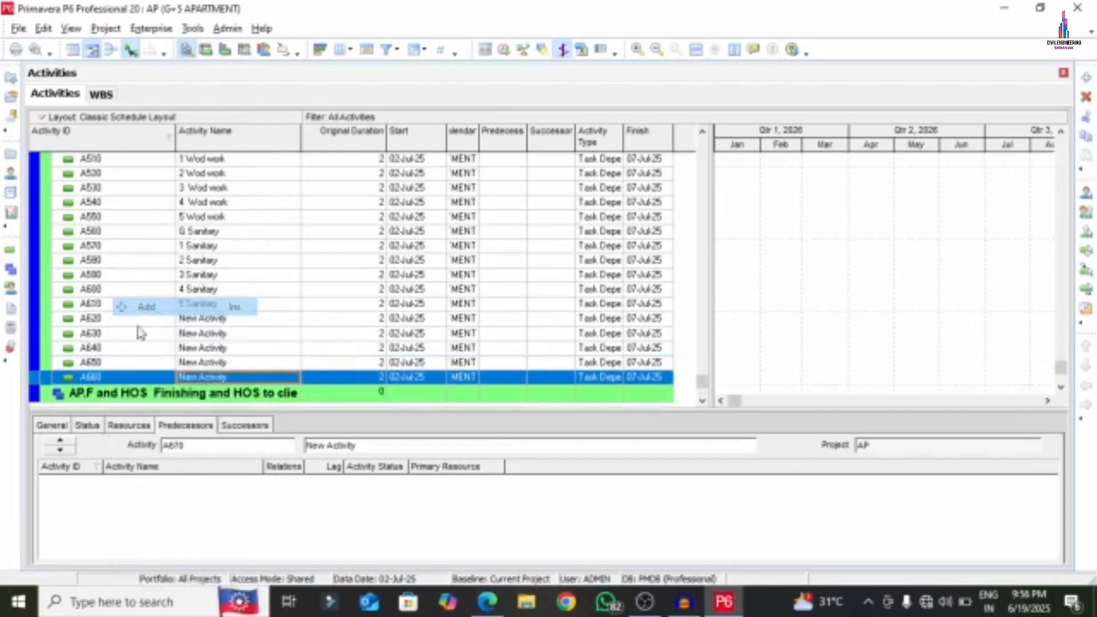
right_click(109, 364)
left_click(146, 306)
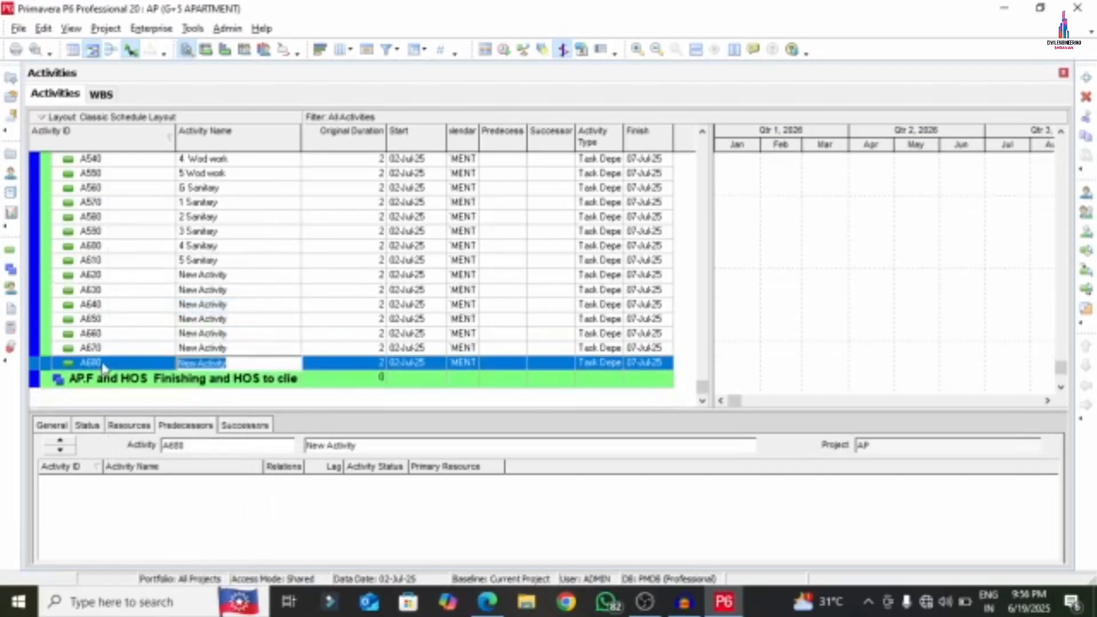
- Continue adding blank New Activity rows A690 through A760
right_click(109, 361)
left_click(146, 306)
right_click(110, 369)
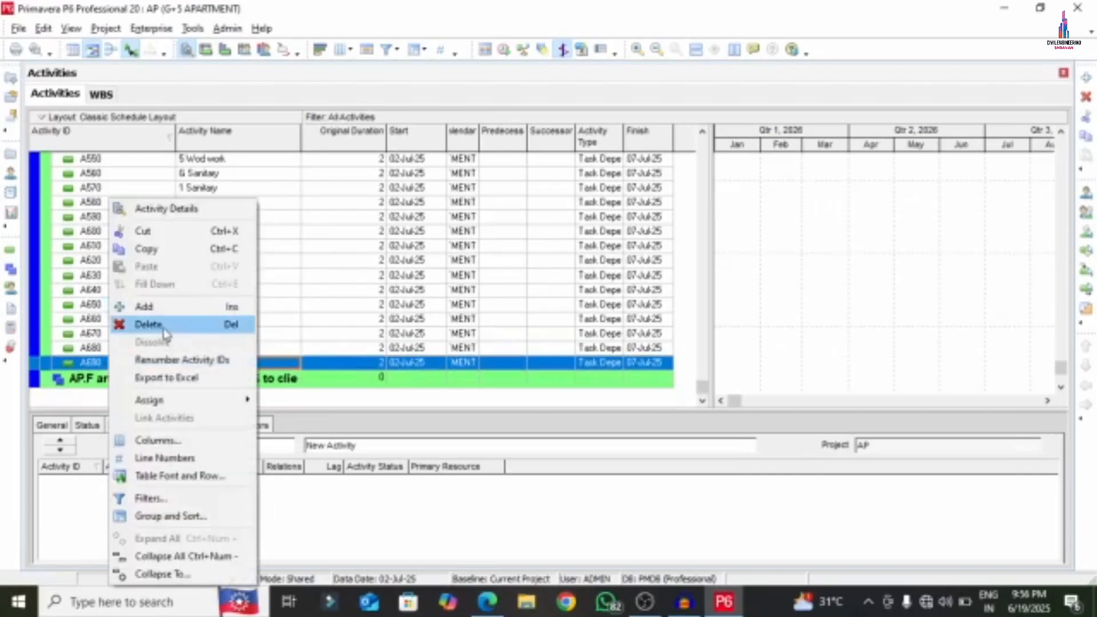
left_click(147, 306)
right_click(115, 362)
left_click(150, 307)
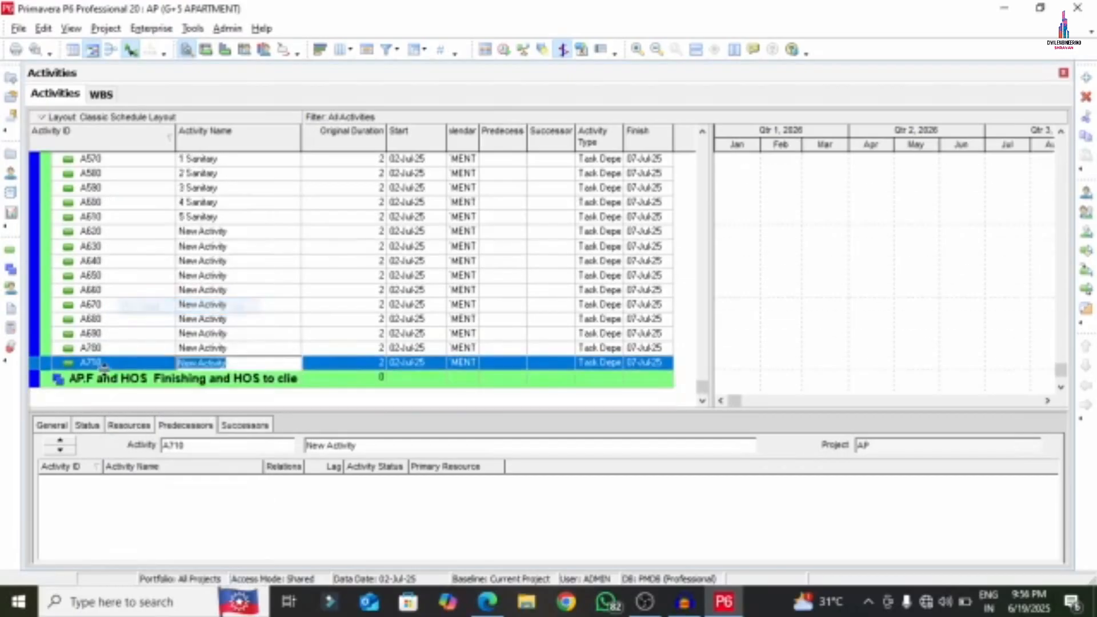
right_click(110, 362)
left_click(147, 306)
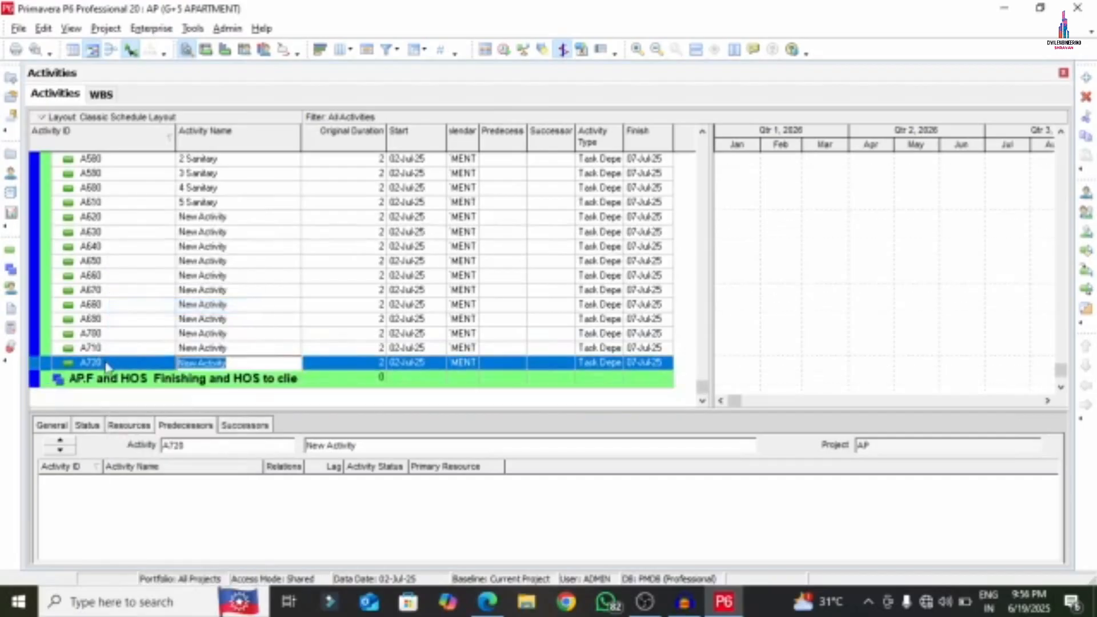
right_click(107, 366)
left_click(147, 306)
right_click(104, 368)
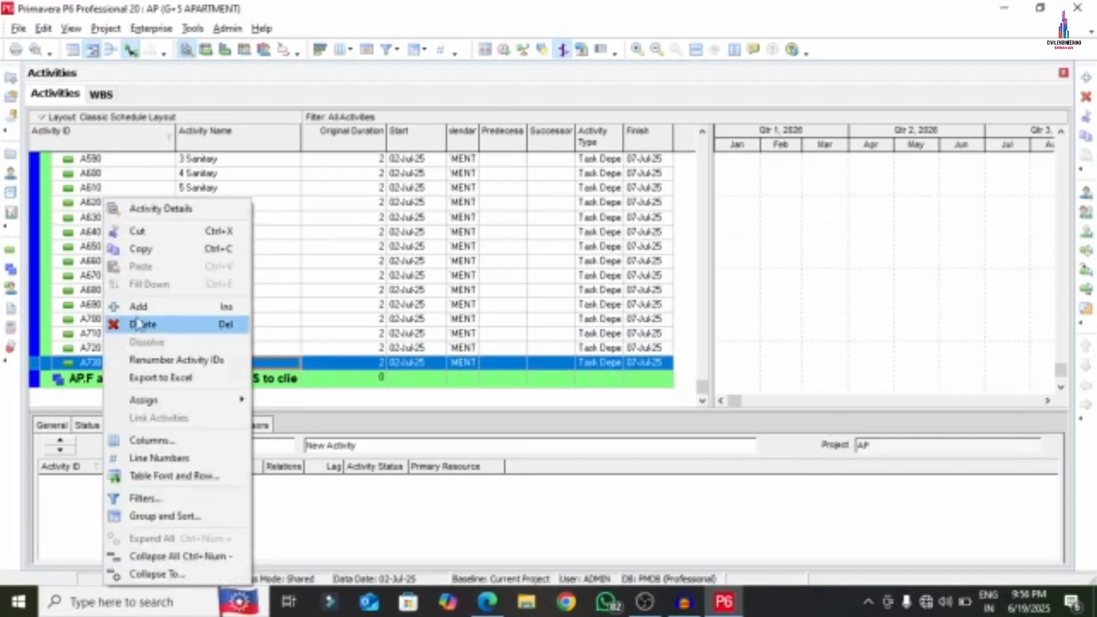
left_click(137, 307)
right_click(112, 368)
left_click(137, 306)
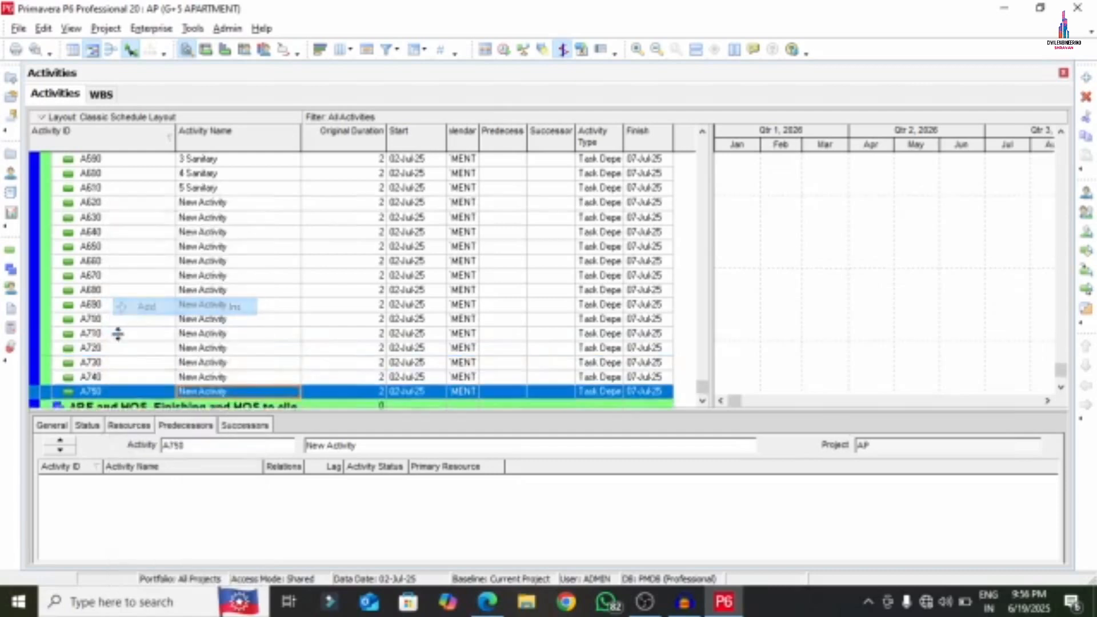
right_click(110, 377)
left_click(137, 306)
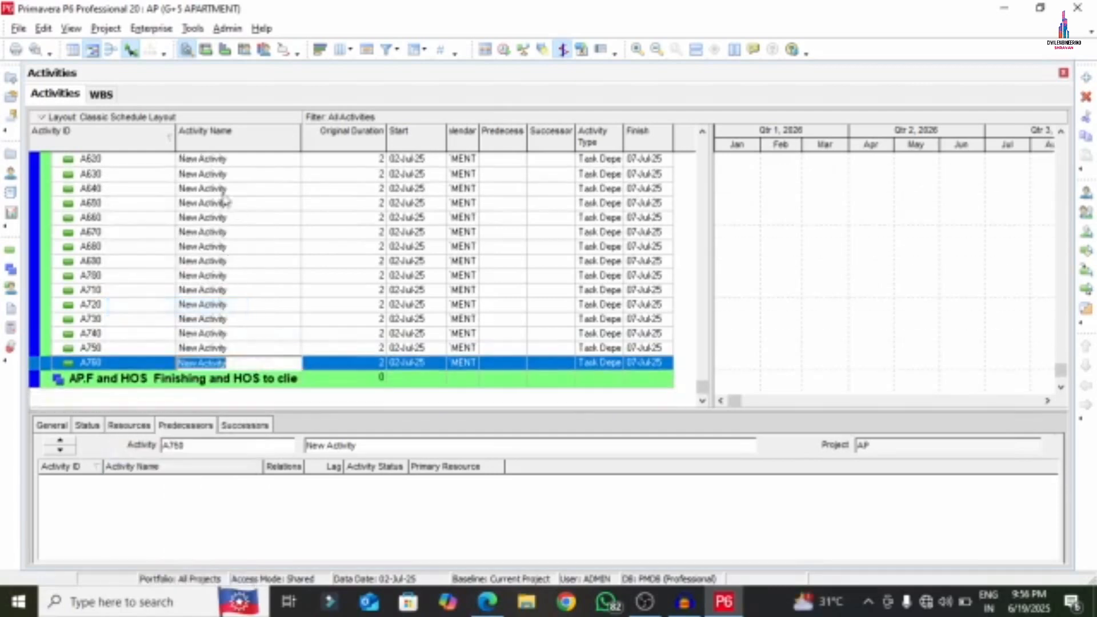
- Select activity A620 and copy 'G Electrical' from the APARTMENT PDF
left_click(217, 244)
scroll(214, 240, "up", 2)
left_click(212, 231, "ctrl")
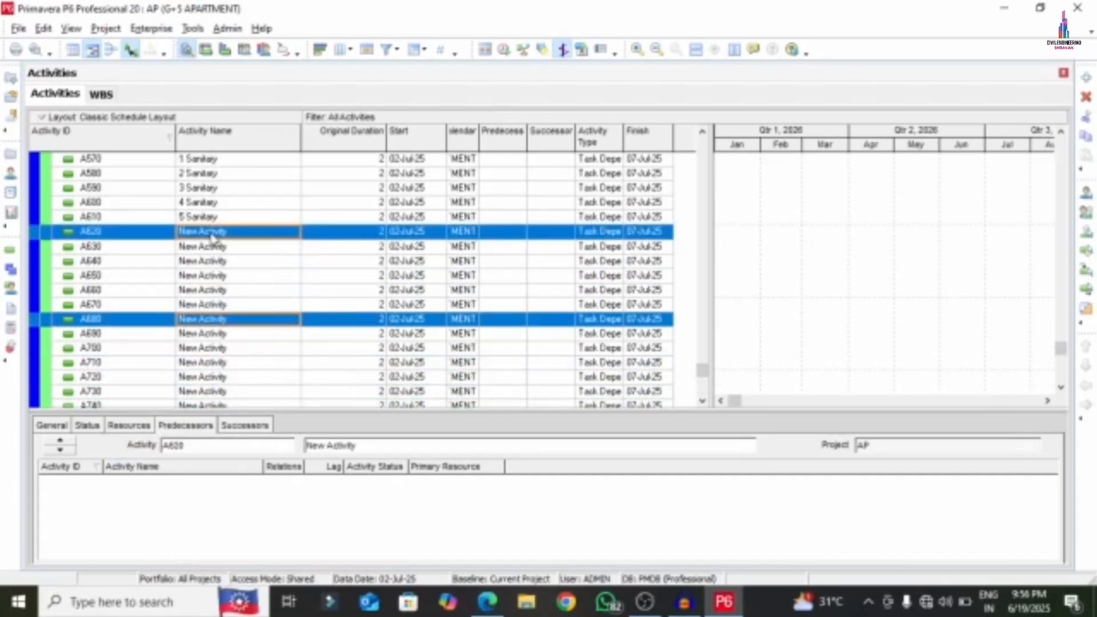
left_click(212, 235)
left_click(488, 601)
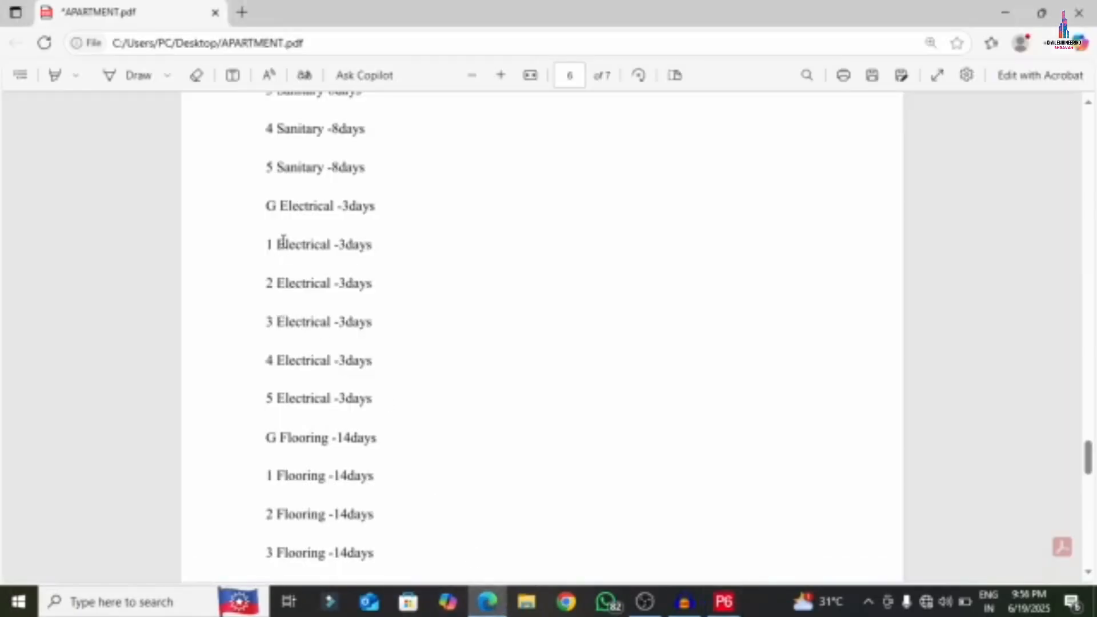
left_click_drag(263, 205, 335, 207)
right_click(276, 208)
left_click(343, 278)
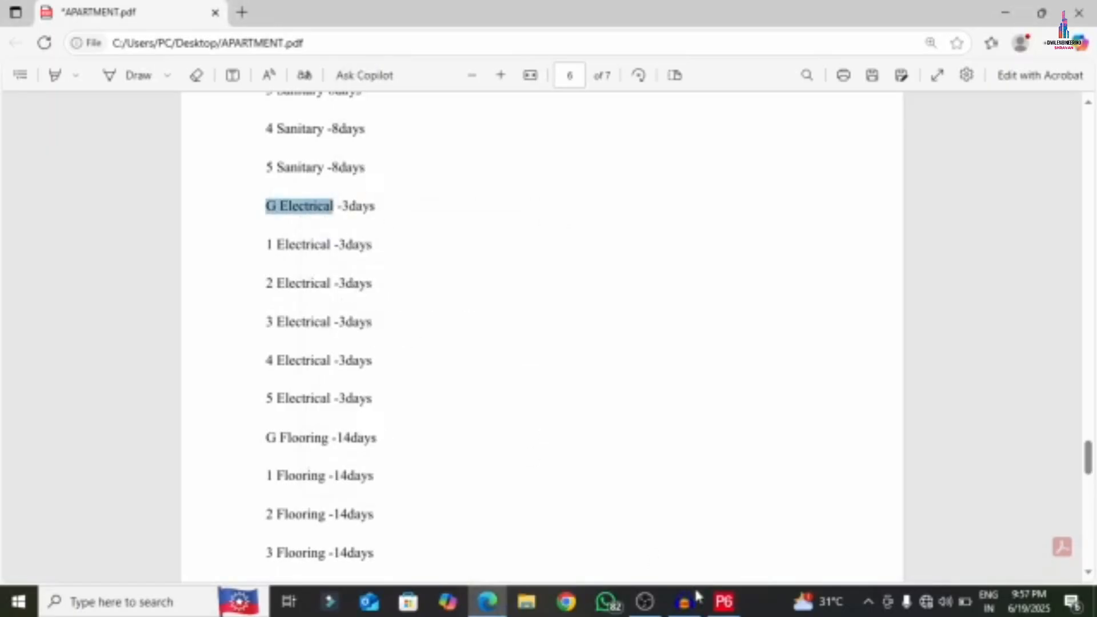
left_click(723, 605)
- Name activities A620, A630 and A640 'G Electrical', '1 Electrical' and '2 Electrical'
left_click(238, 230)
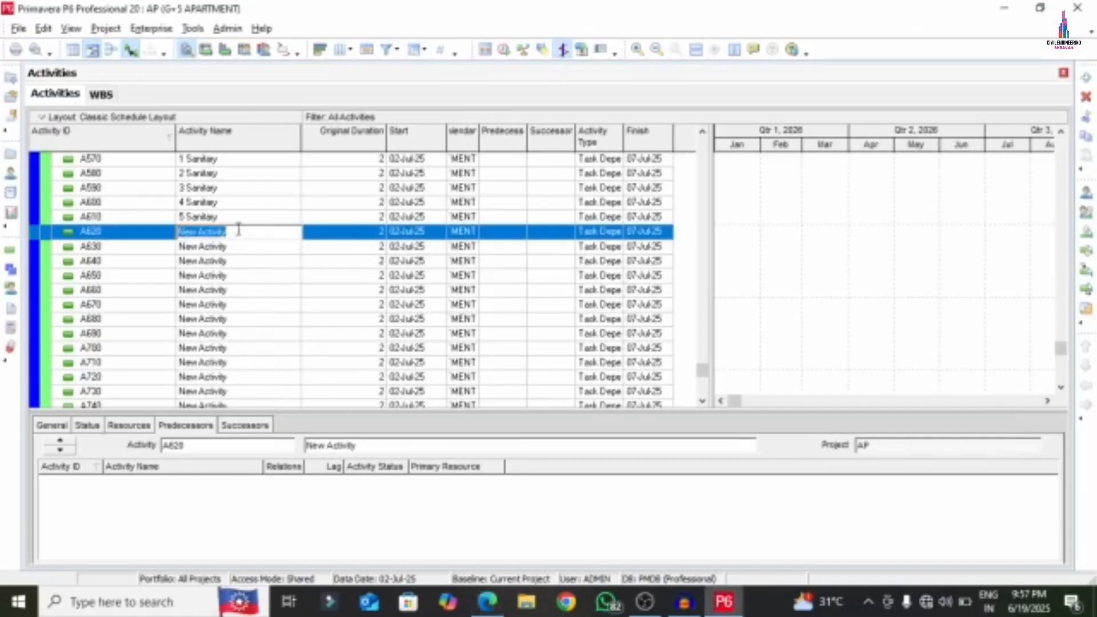
key("ctrl+v")
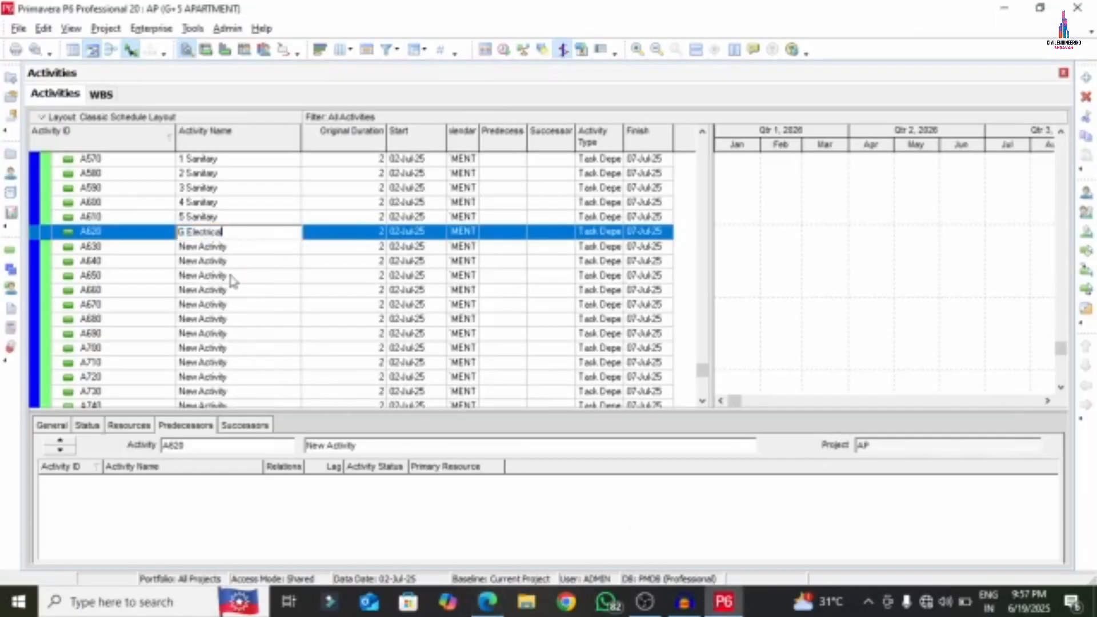
left_click(235, 247)
key("ctrl+v")
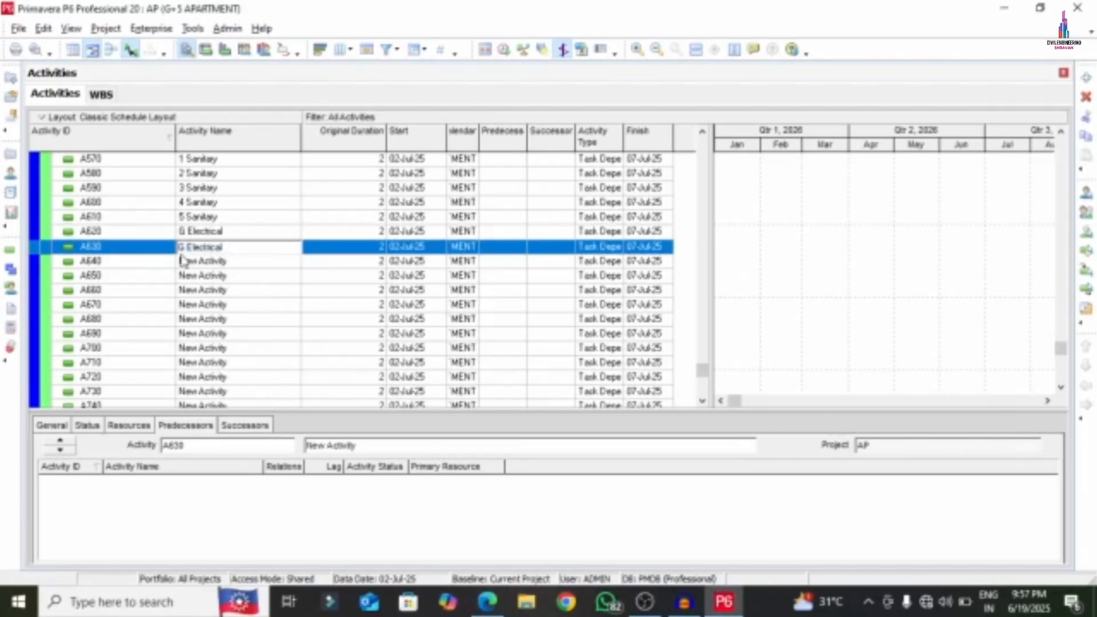
type("1")
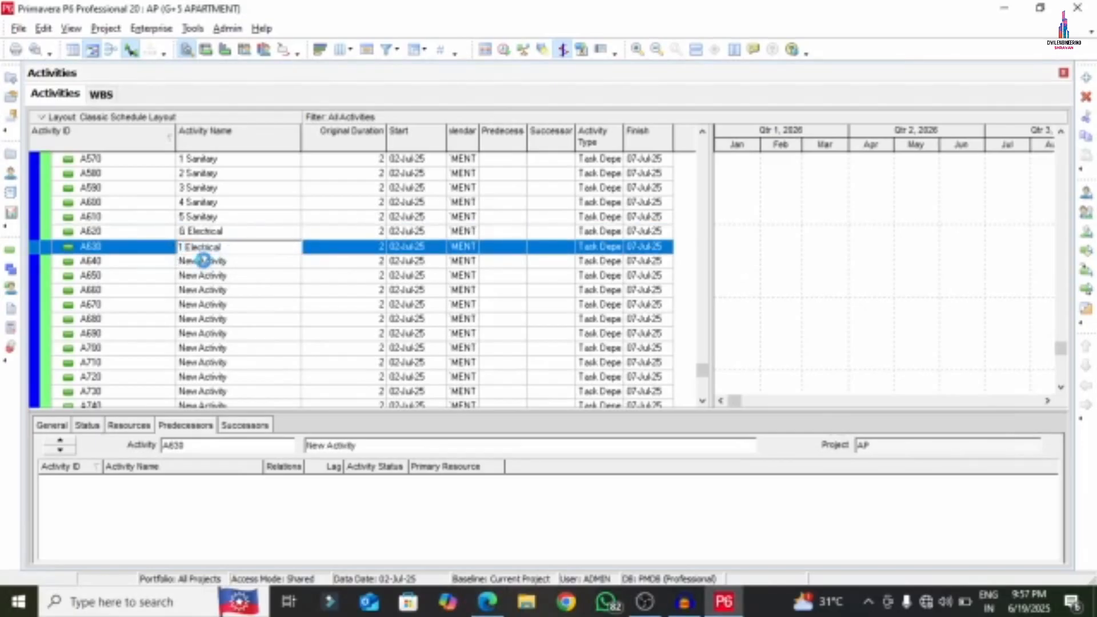
left_click(234, 261)
key("ctrl+v")
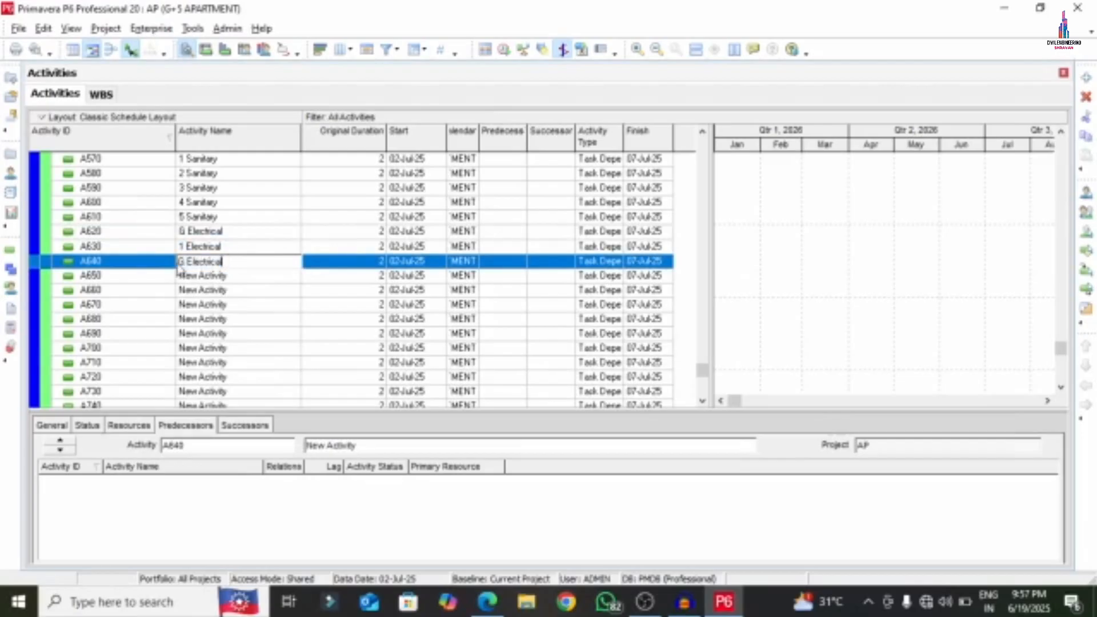
type("2")
- Name A650 and A660 '3 Electrical' and '4 Electrical', and paste the name into A670
left_click(235, 276)
key("ctrl+v")
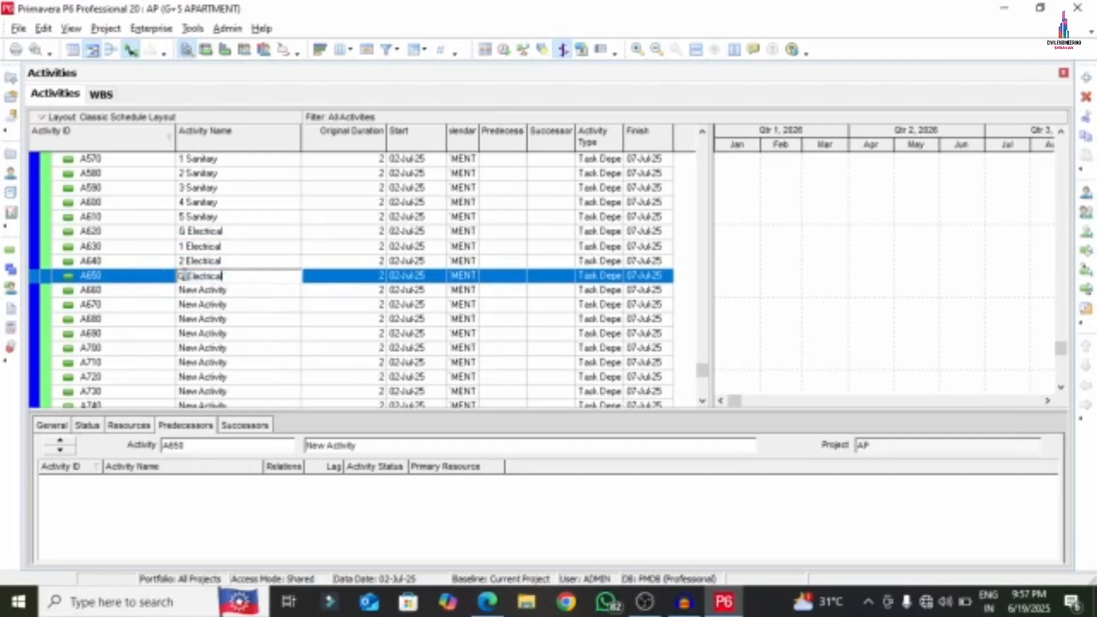
type("3")
left_click(232, 290)
key("ctrl+v")
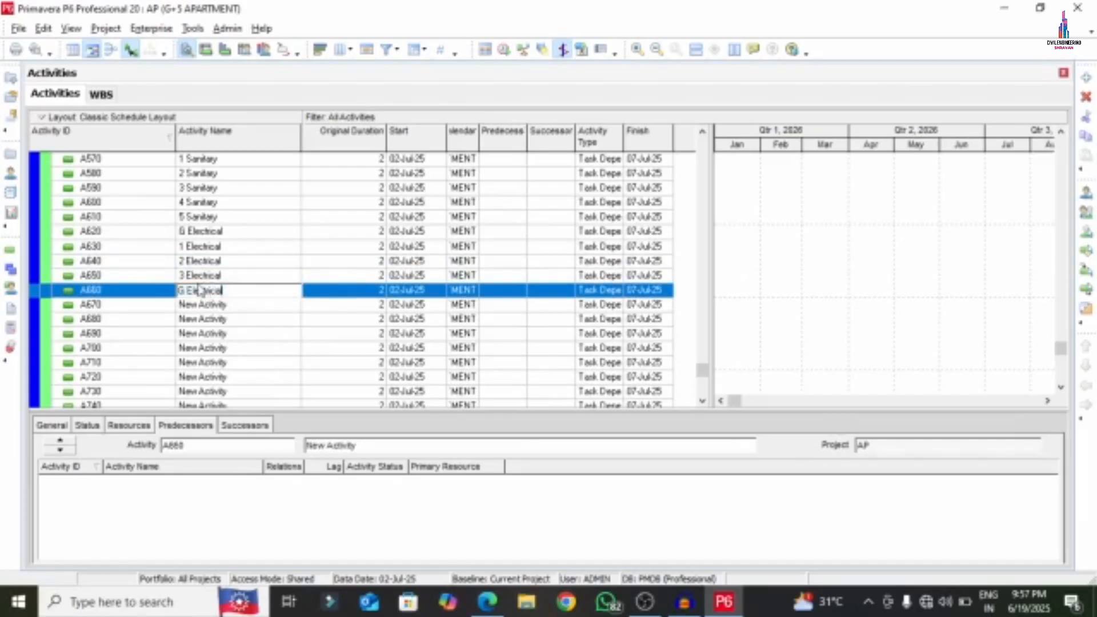
type("4")
left_click(231, 305)
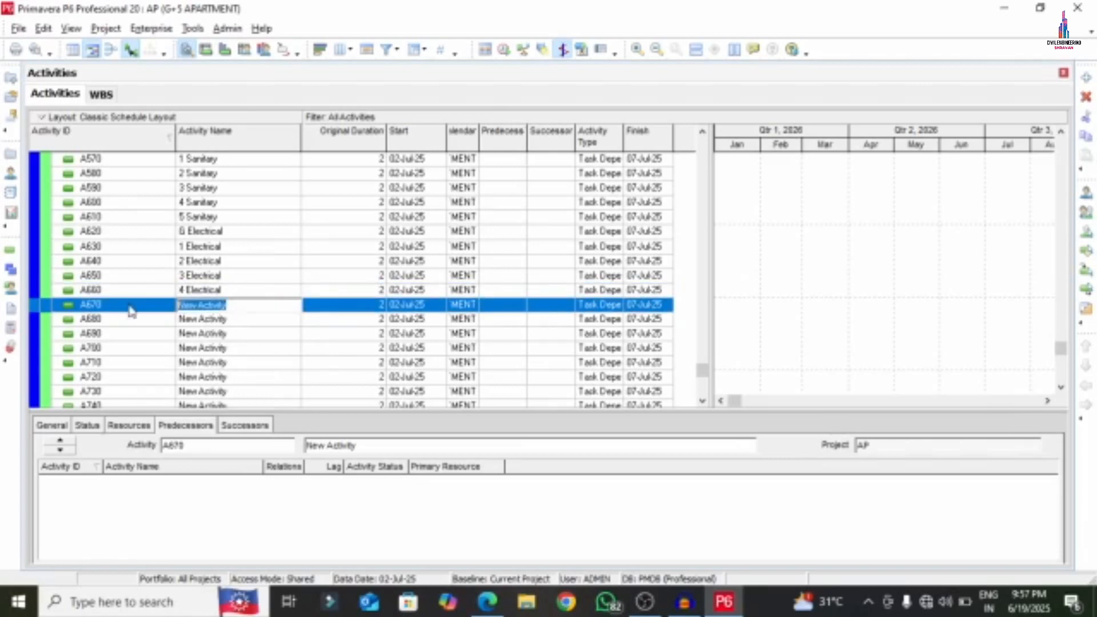
key("ctrl+v")
- Copy 'G Flooring' from the APARTMENT PDF for the flooring activities
left_click(203, 320)
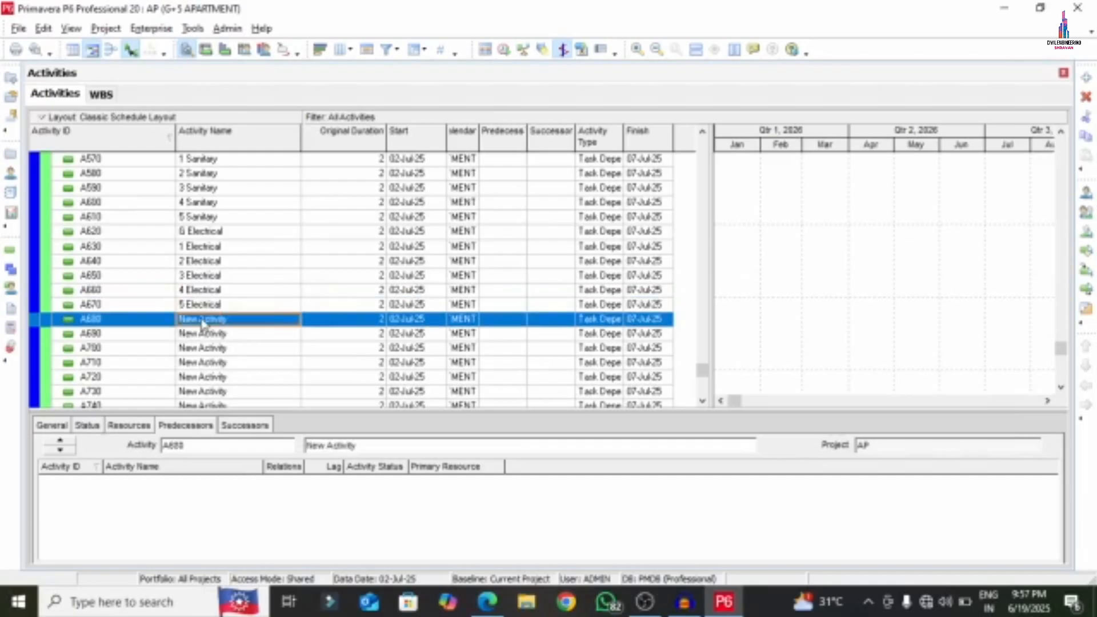
left_click(488, 602)
scroll(283, 326, "down", 3)
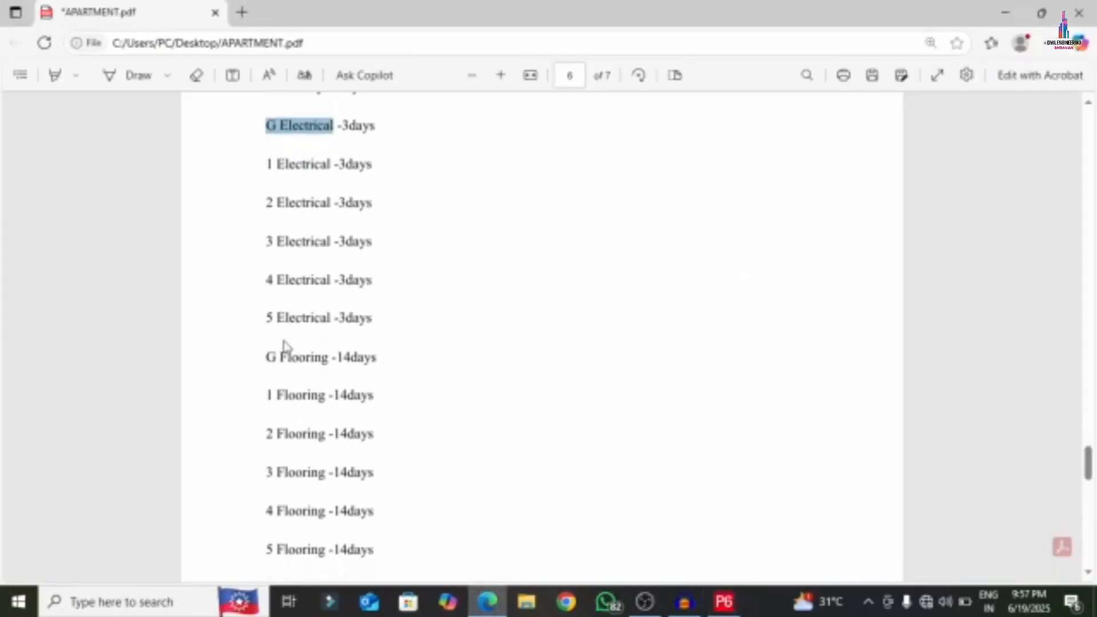
left_click_drag(262, 285, 328, 283)
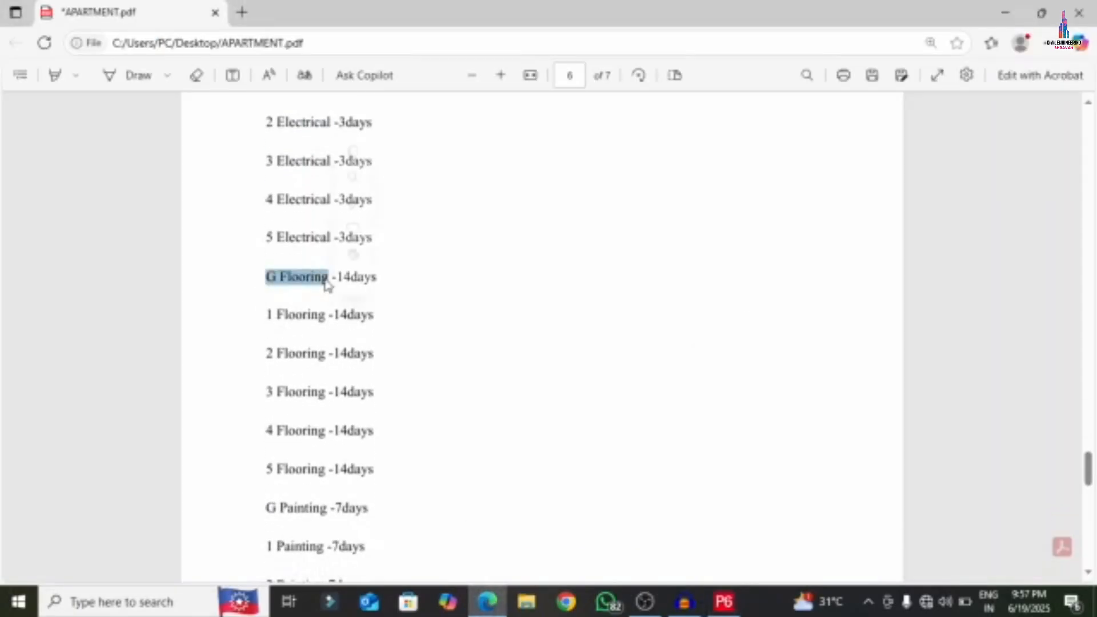
right_click(294, 280)
left_click(334, 350)
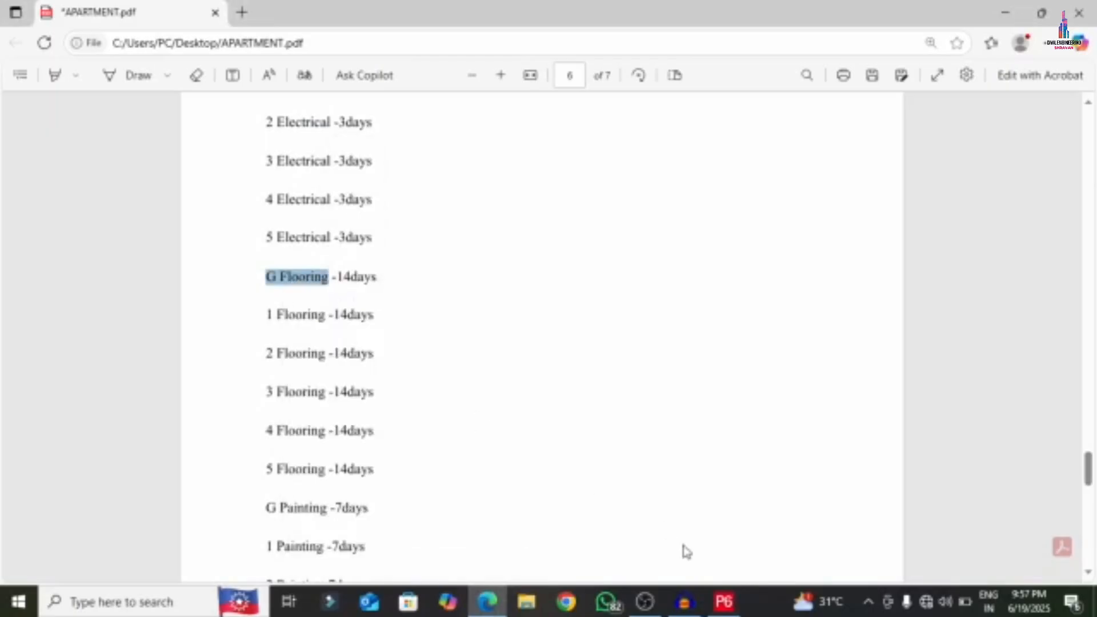
left_click(724, 601)
- Name activities A680 and A690 'G Flooring' and '1 Flooring'
right_click(242, 321)
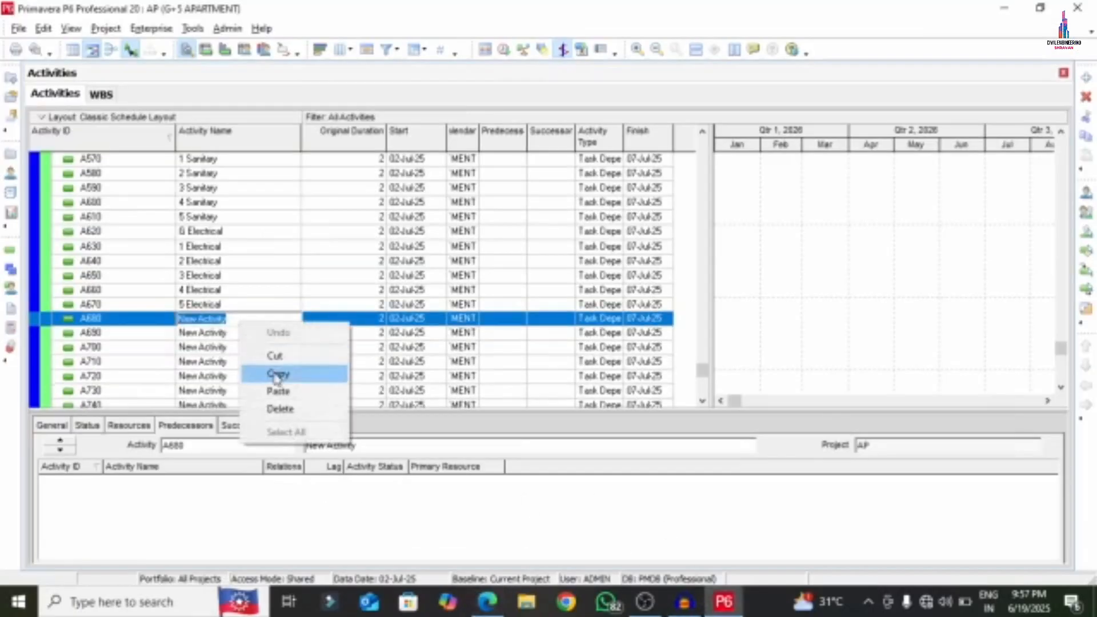
left_click(276, 387)
left_click(222, 337)
left_click(234, 333)
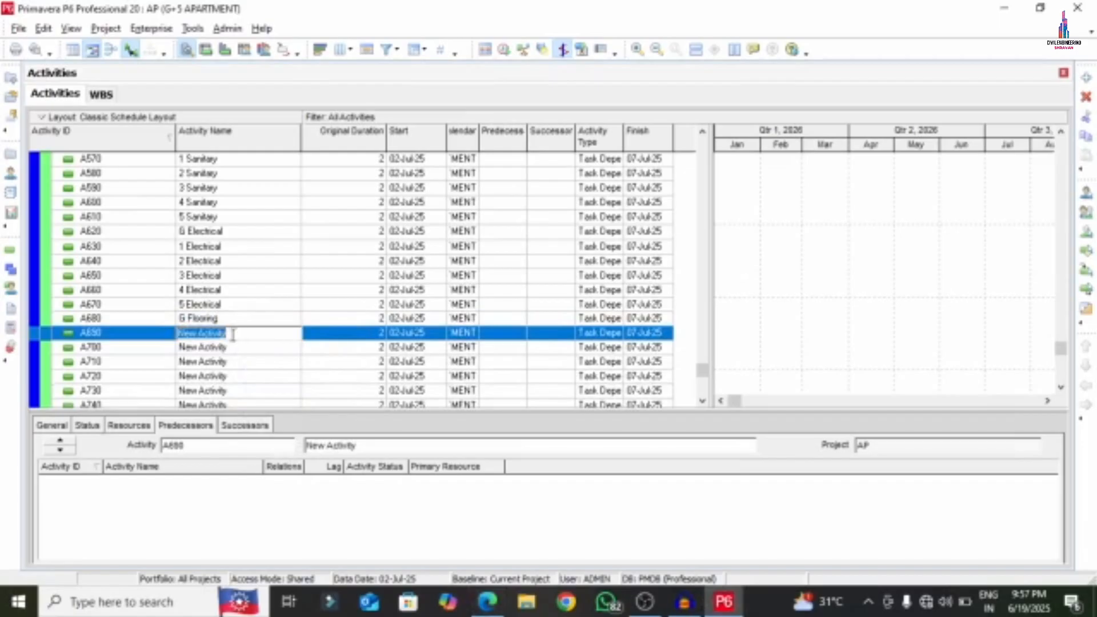
right_click(235, 334)
left_click(252, 404)
left_click(183, 335)
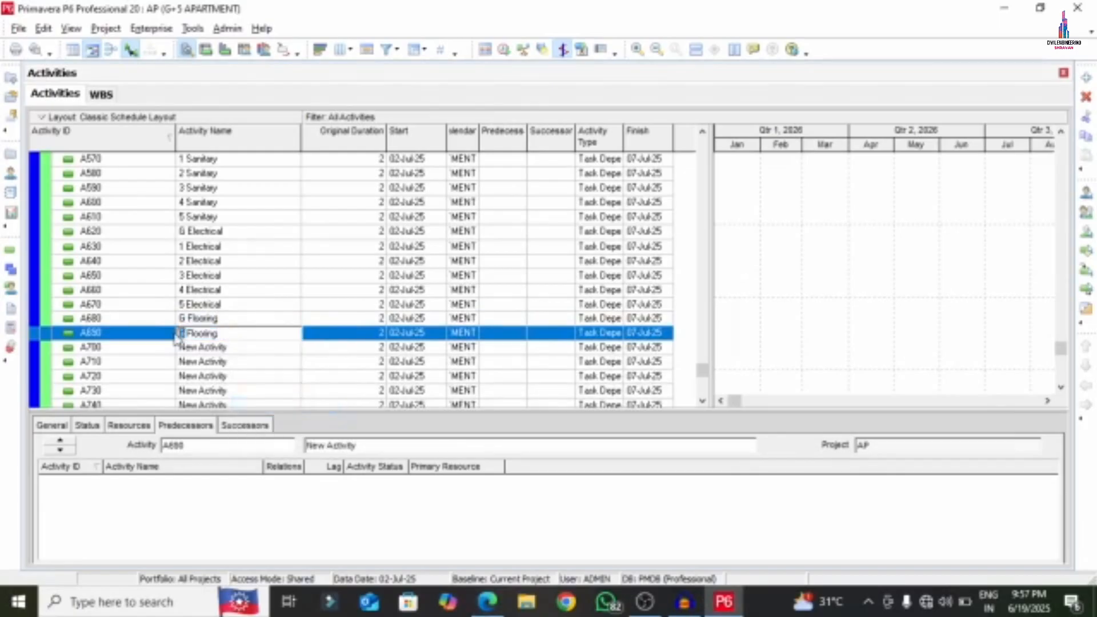
key("BackSpace")
type("1")
left_click(224, 347)
- Name activities A700 to A730 '2 Flooring', '3 Flooring', '4 Flooring' and '5 Flooring'
left_click(233, 347)
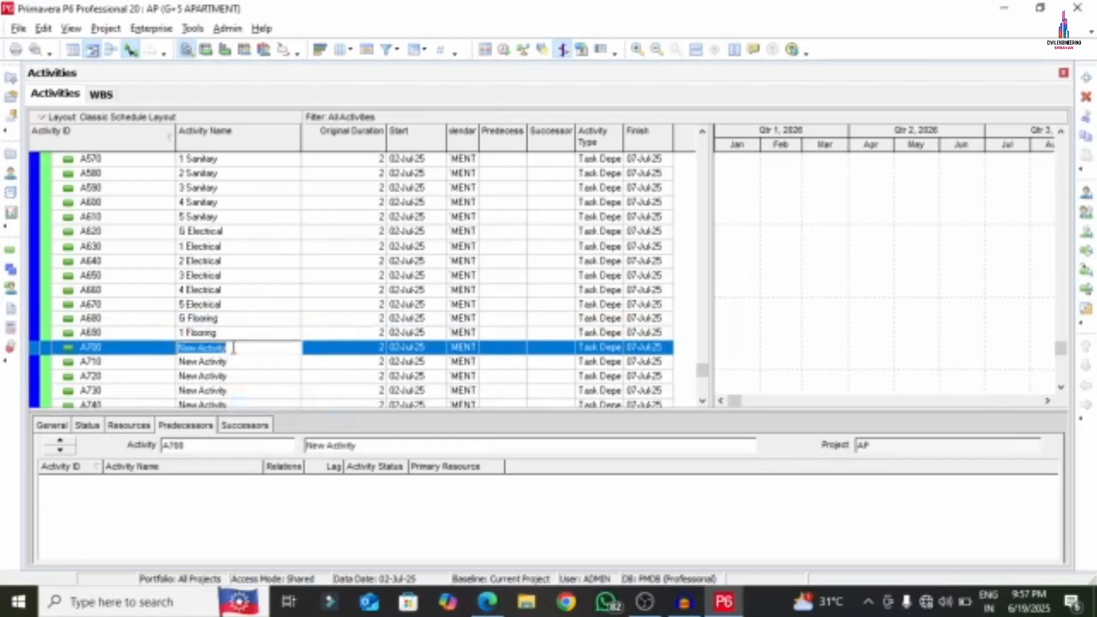
key("ctrl+v")
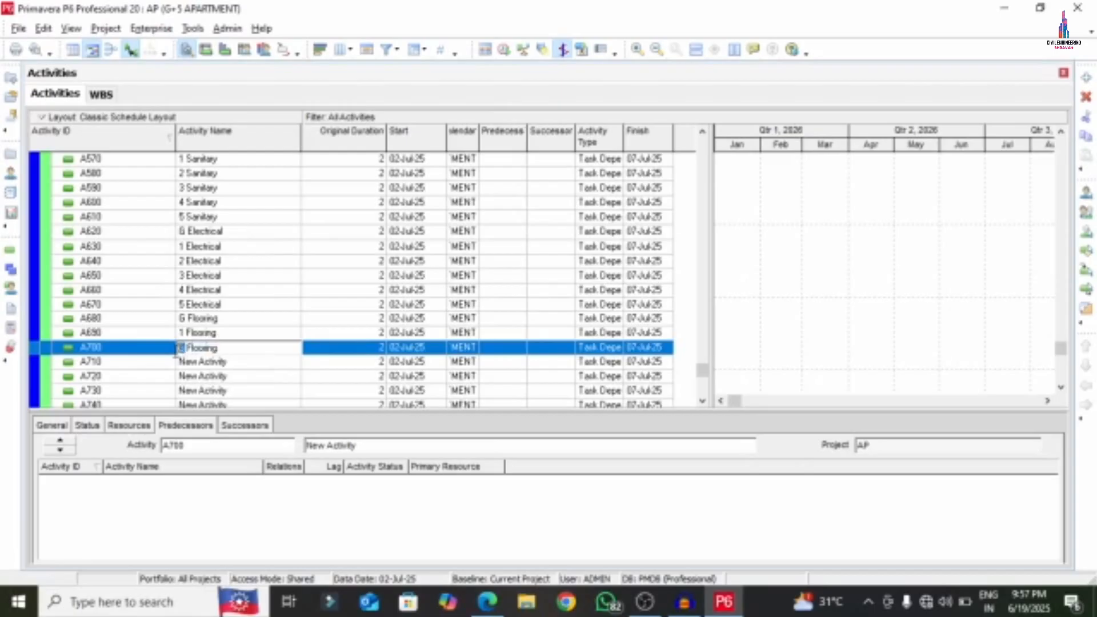
type("2")
left_click(236, 362)
left_click(237, 362)
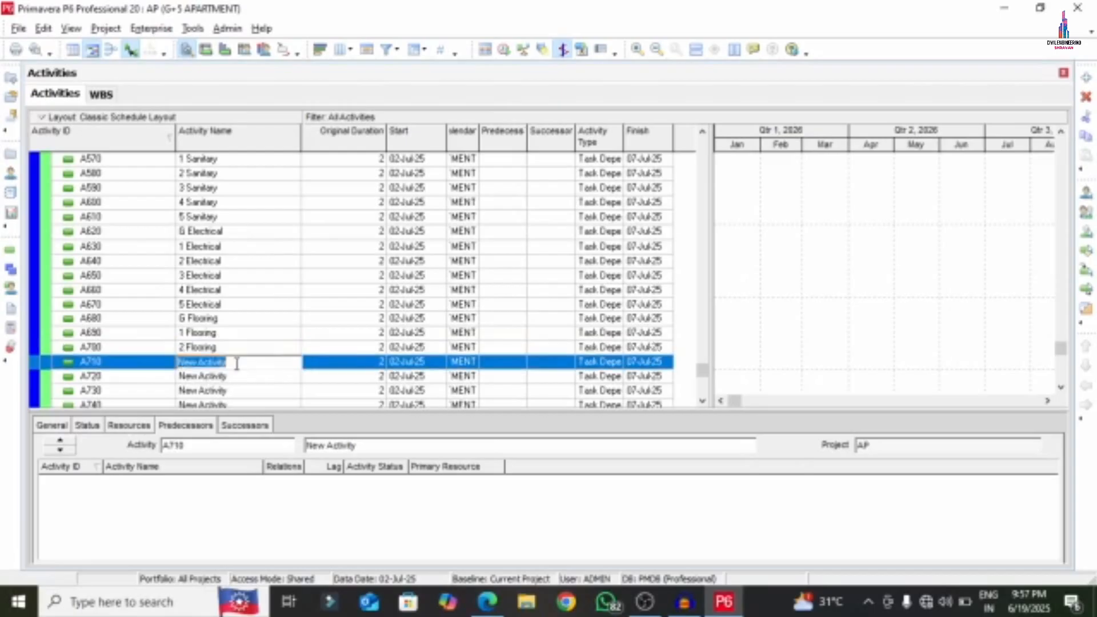
key("ctrl+v")
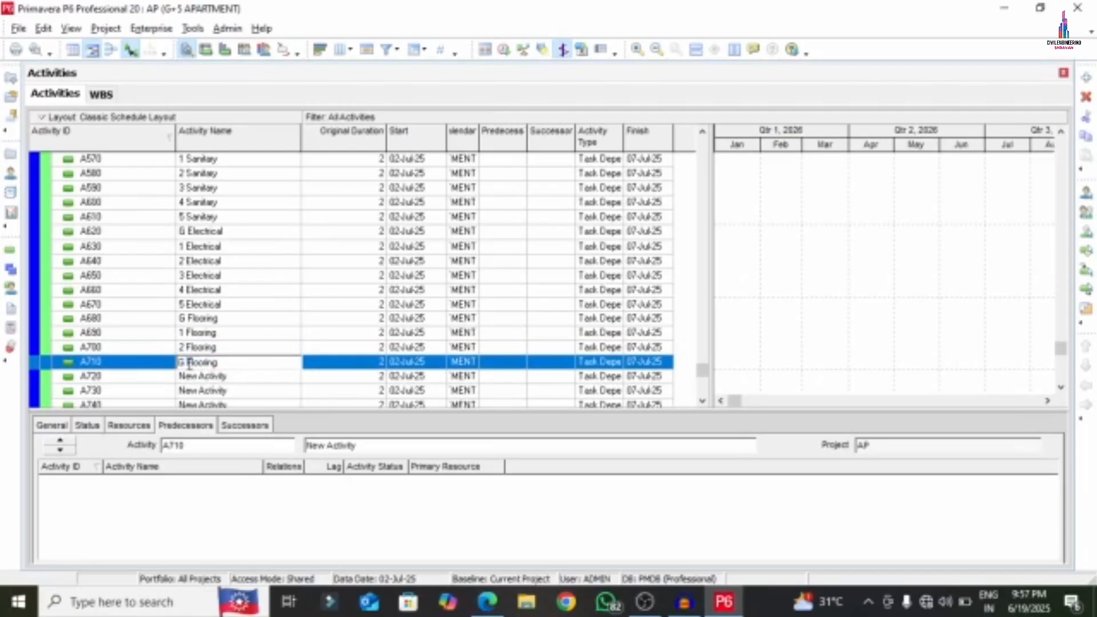
type("3")
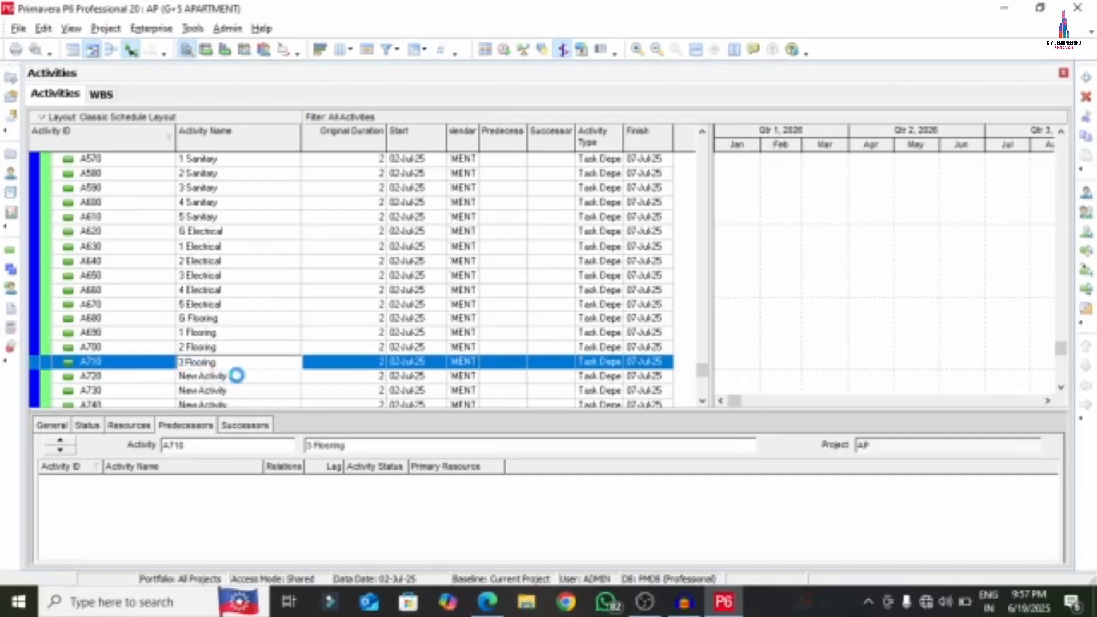
left_click(240, 384)
double_click(230, 351)
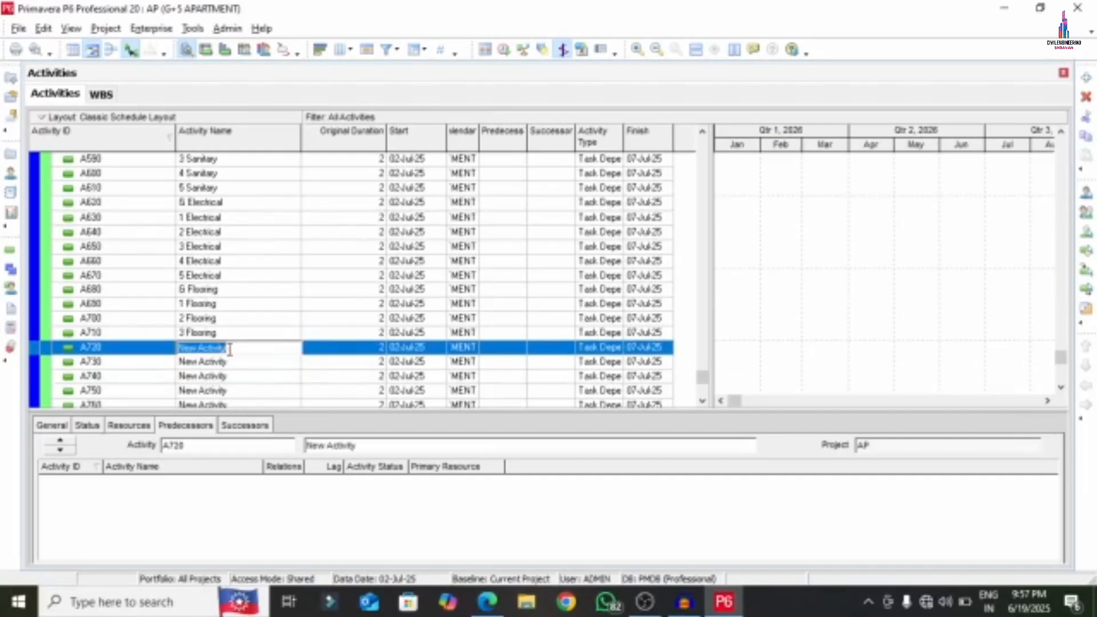
key("ctrl+v")
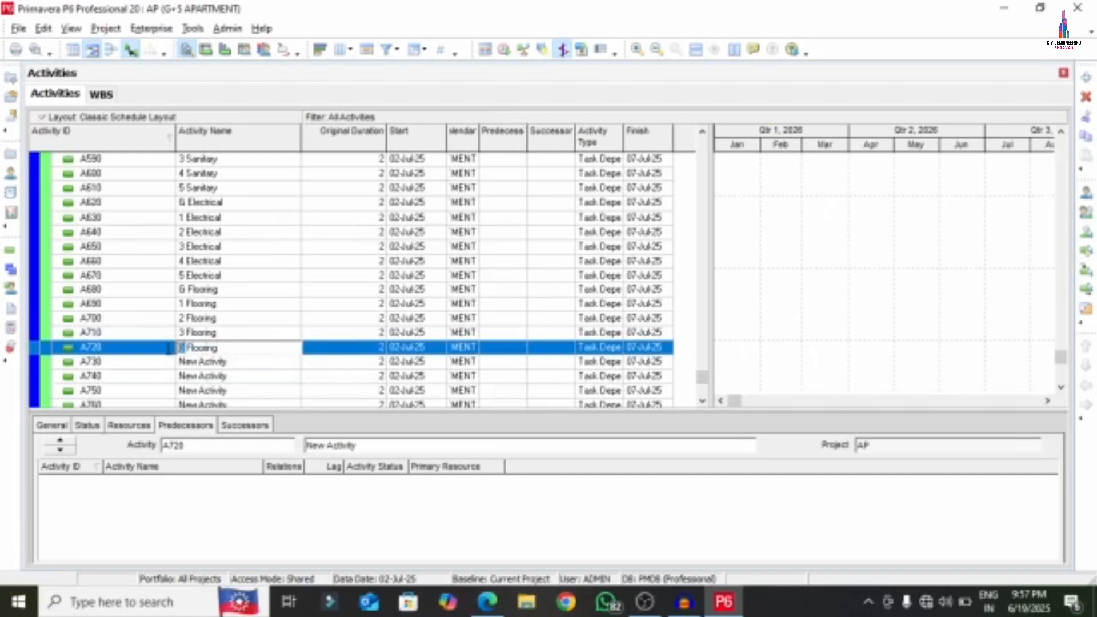
type("4")
double_click(234, 362)
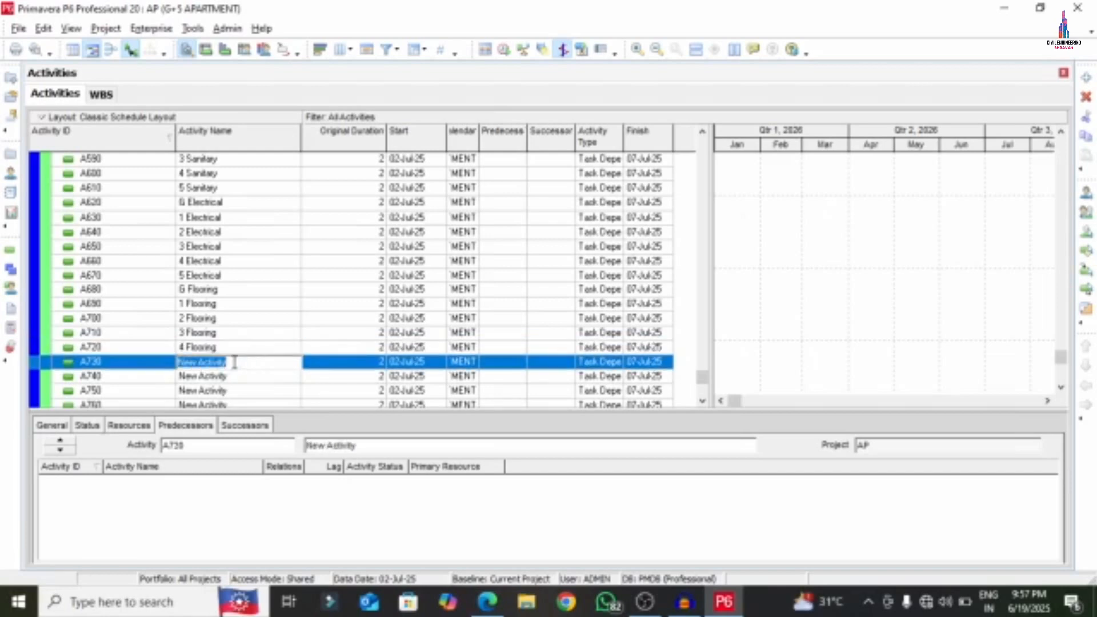
key("ctrl+v")
type("5")
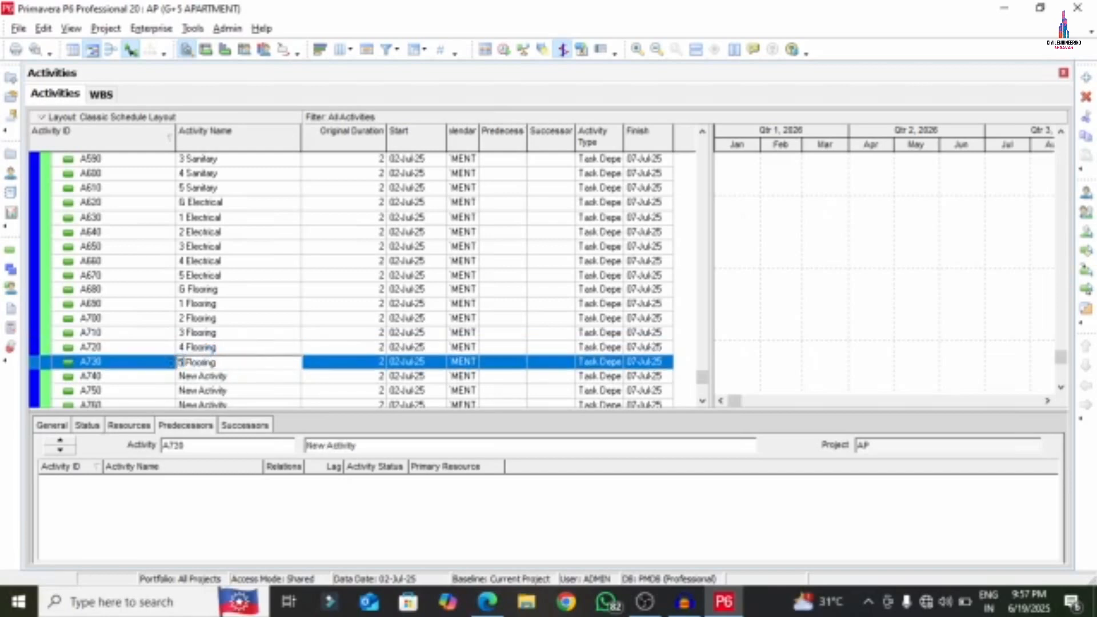
- Add two new activities, A770 and A780, then select A740
double_click(220, 377)
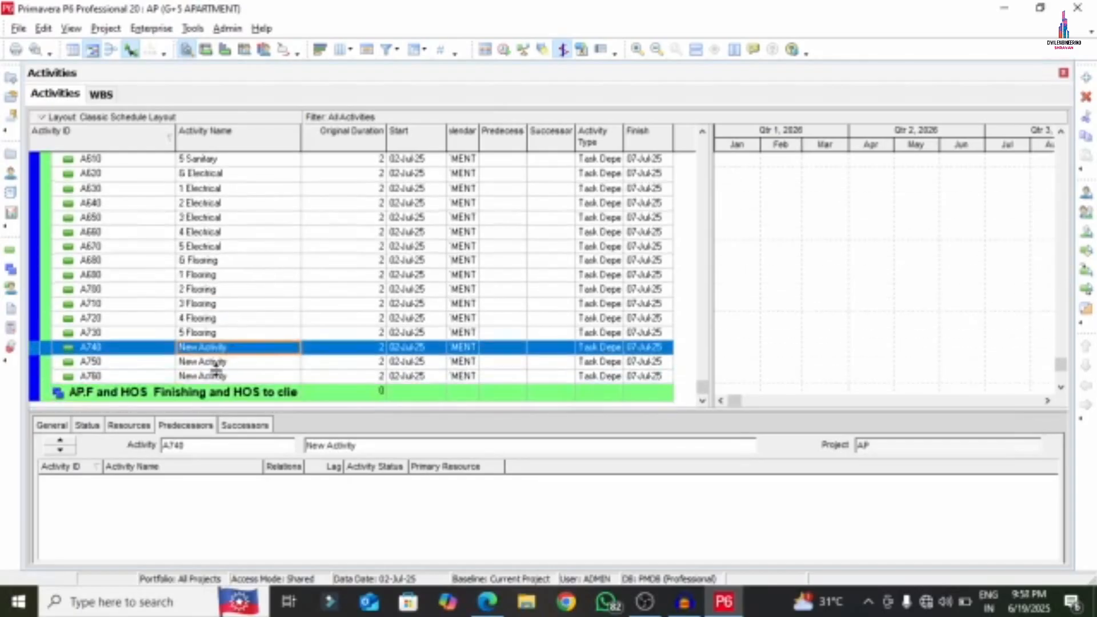
right_click(219, 378)
left_click(246, 303)
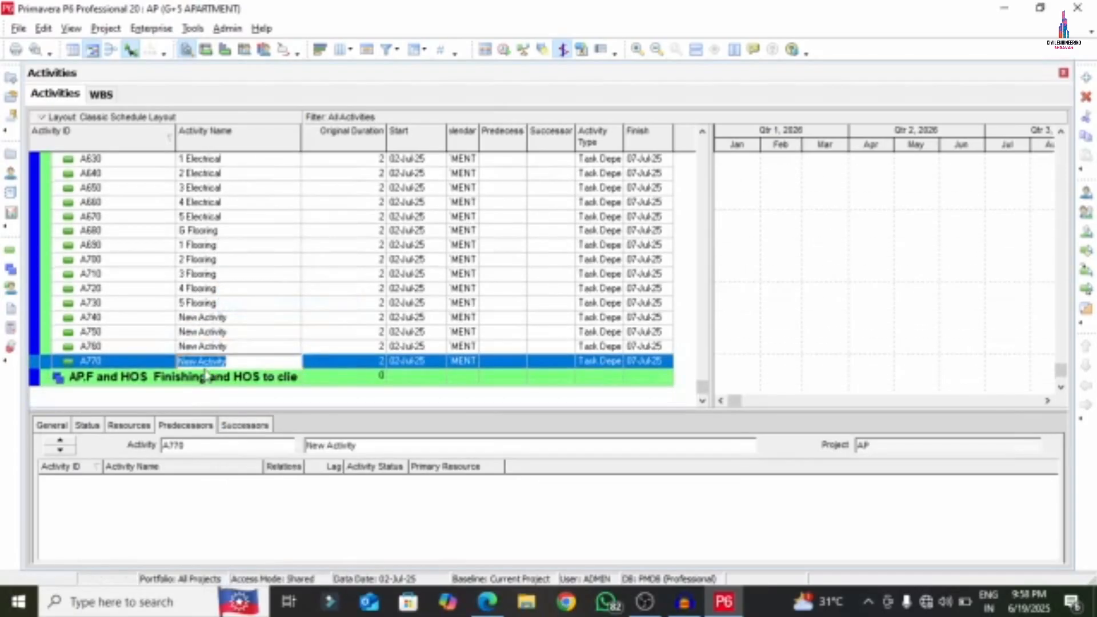
right_click(130, 365)
left_click(171, 303)
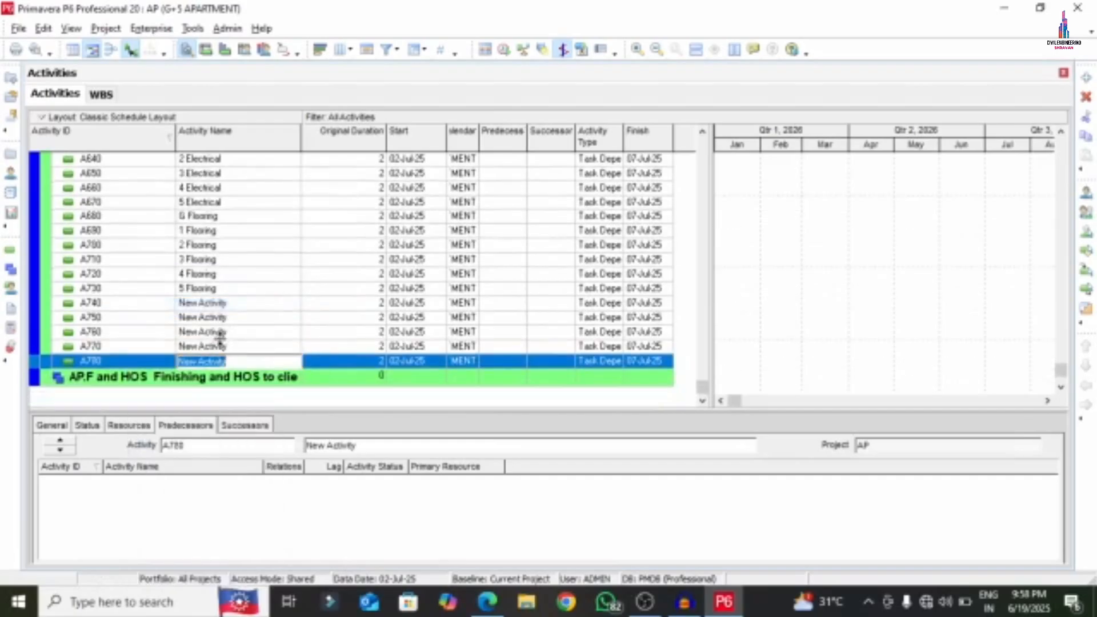
left_click(224, 304)
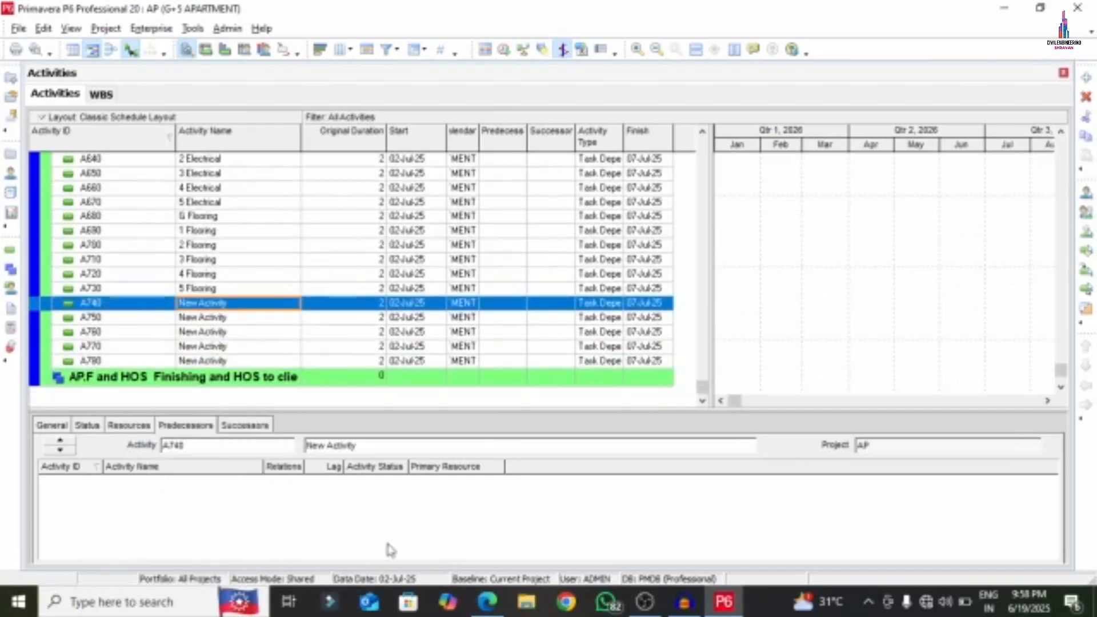
- Copy the text 'G Painting' from the APARTMENT PDF
left_click(487, 602)
scroll(630, 489, "down", 7)
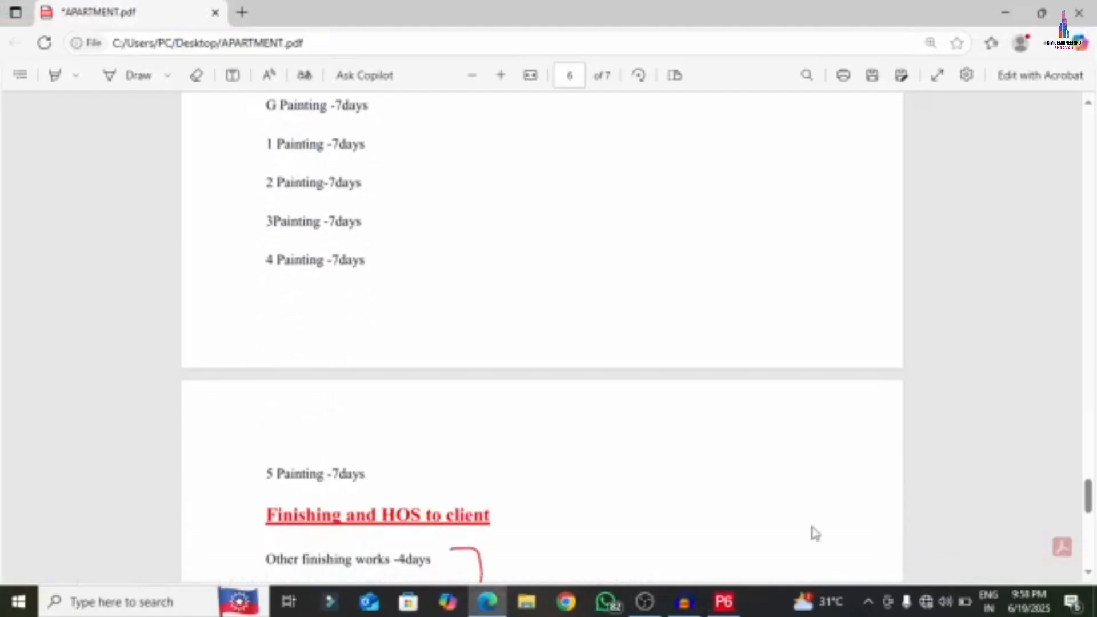
scroll(249, 411, "up", 1)
scroll(249, 411, "up", 2)
left_click_drag(264, 273, 327, 270)
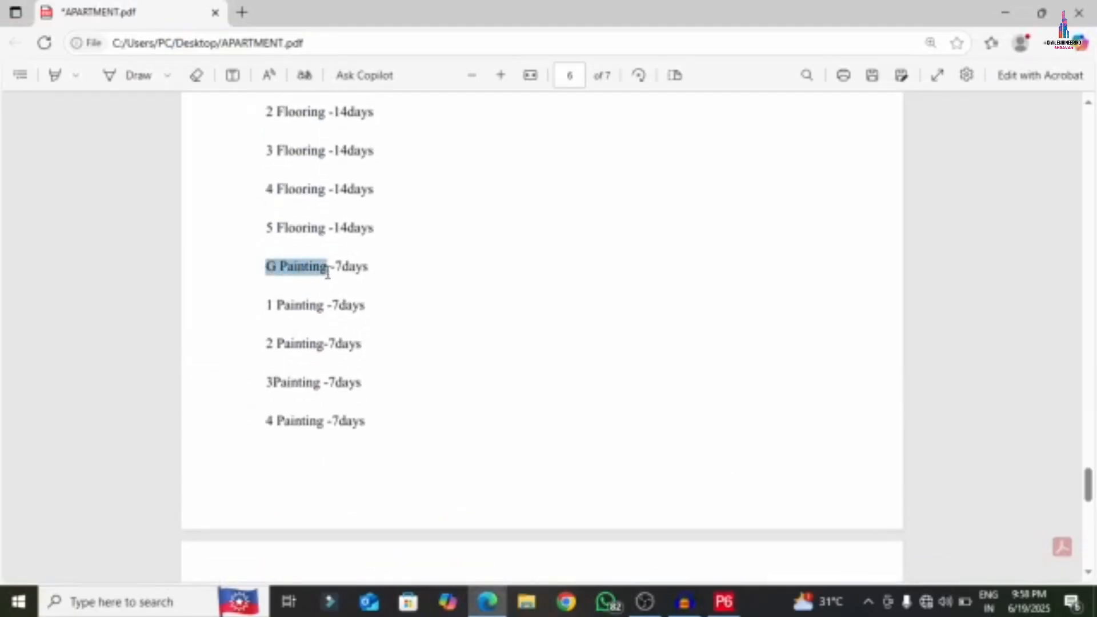
right_click(287, 276)
left_click(320, 341)
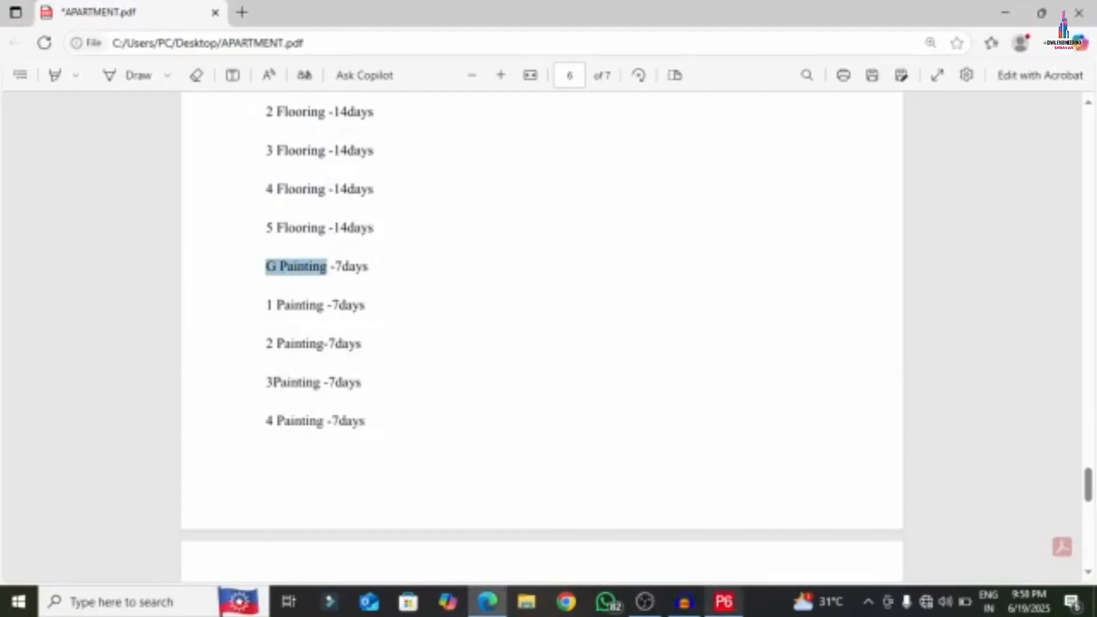
- Name activities A740–A760 'G Painting', '1 Painting' and '2 Painting' in P6
left_click(725, 602)
left_click(249, 306)
right_click(250, 312)
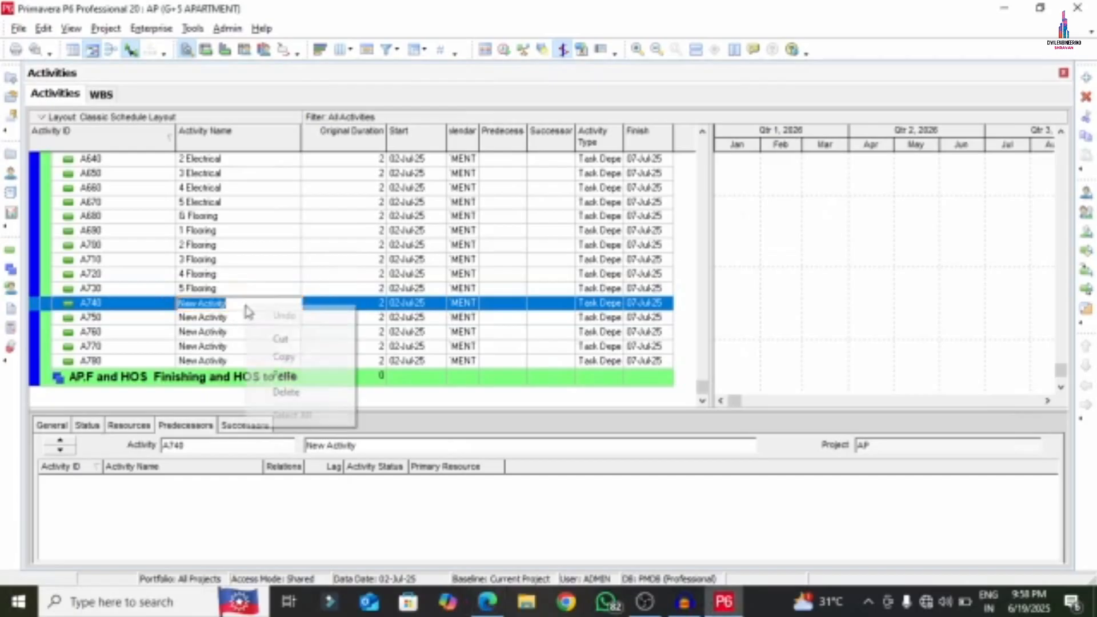
left_click(288, 373)
left_click(237, 318)
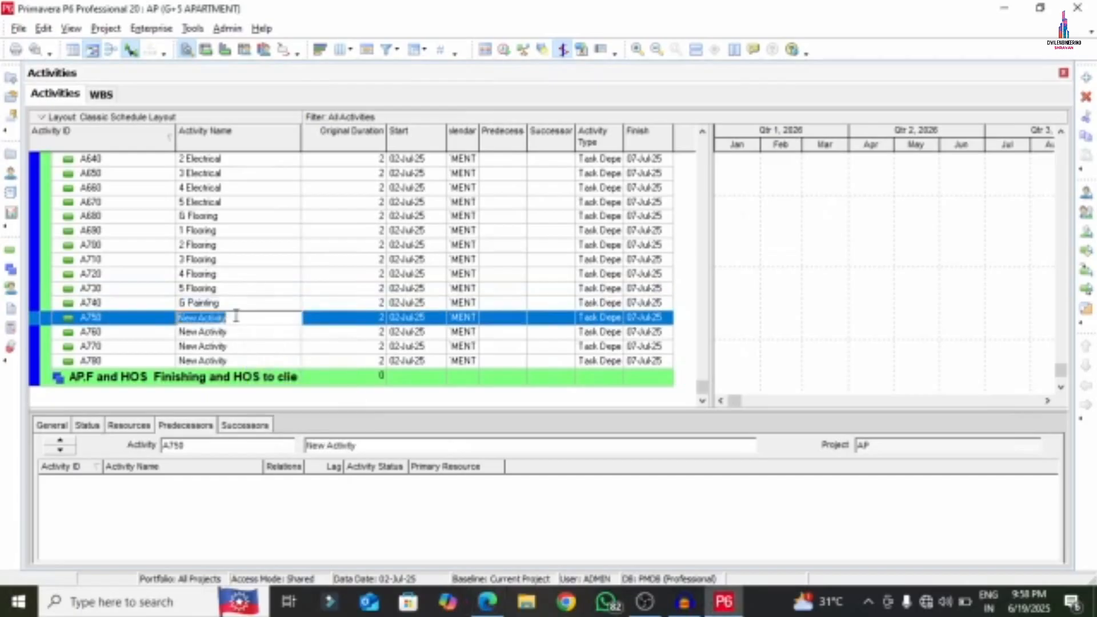
right_click(239, 319)
left_click(273, 381)
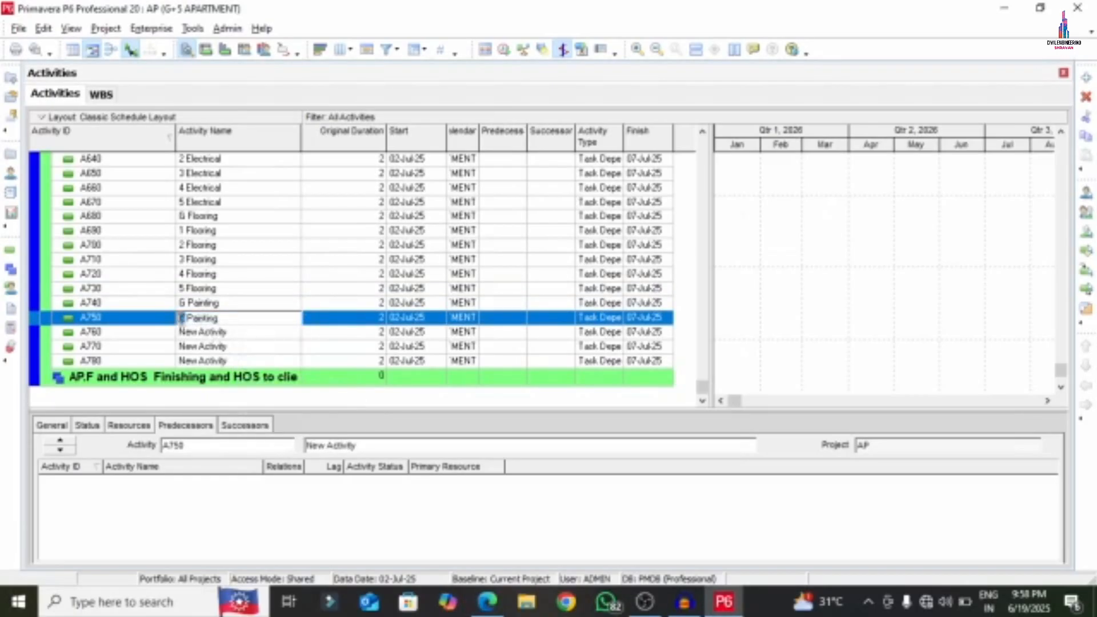
type("1")
left_click(233, 332)
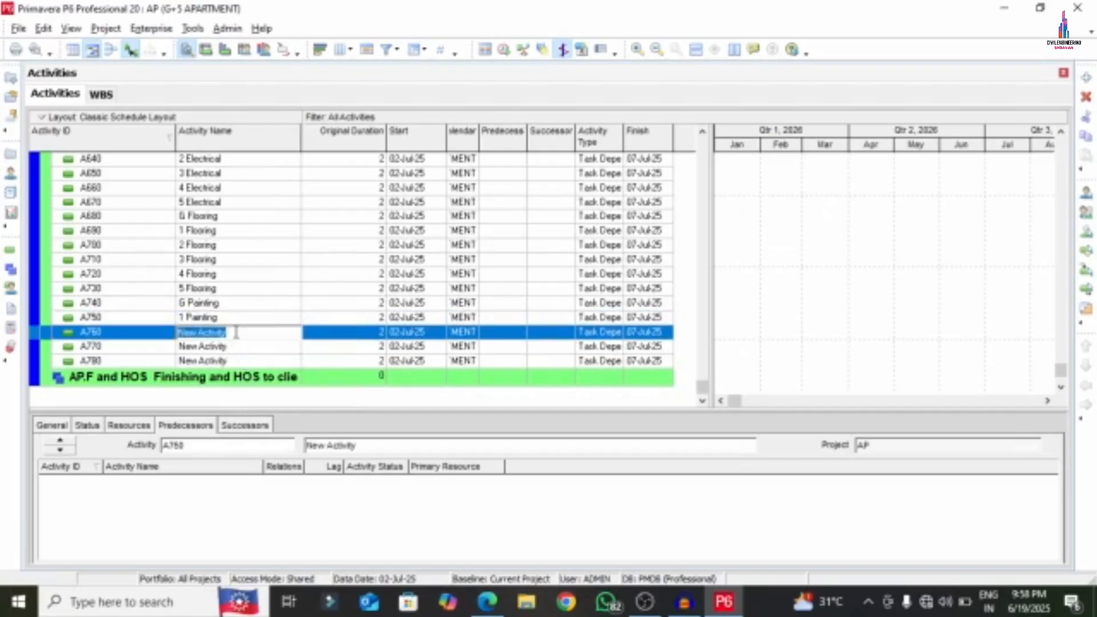
right_click(236, 334)
left_click(252, 401)
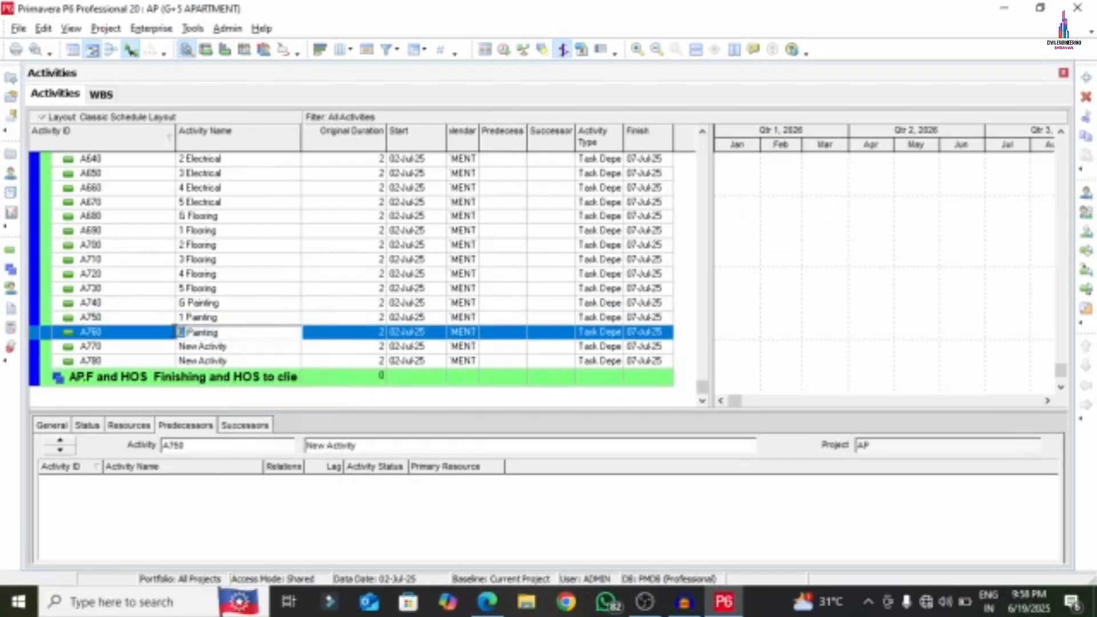
type("2")
- Name activities A770 and A780 '3 Painting' and '4 Painting'
left_click(229, 347)
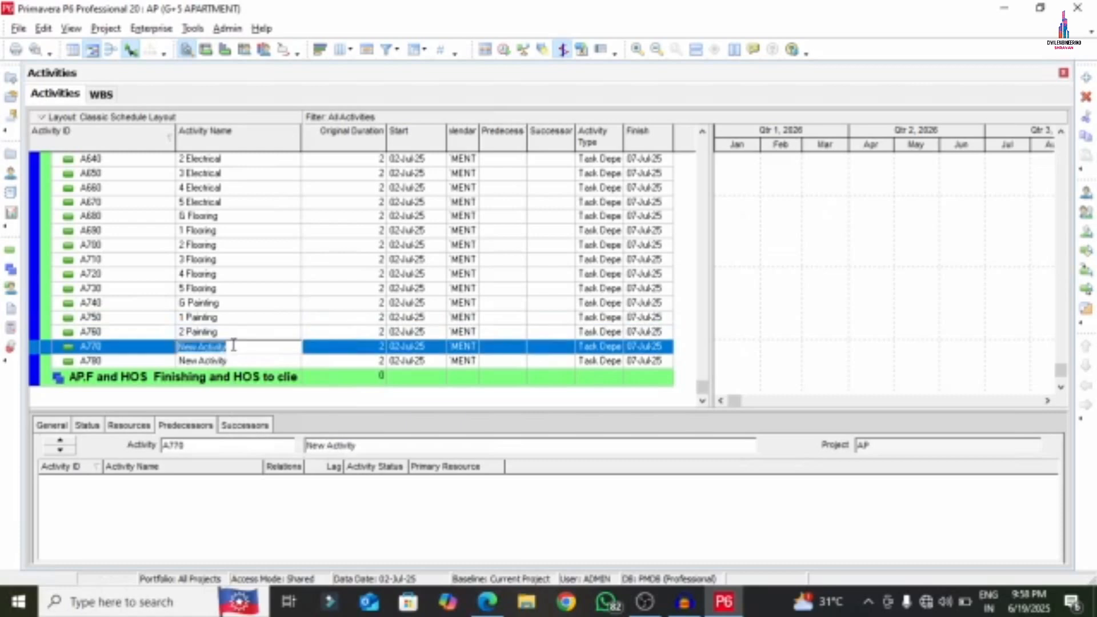
right_click(230, 347)
left_click(266, 414)
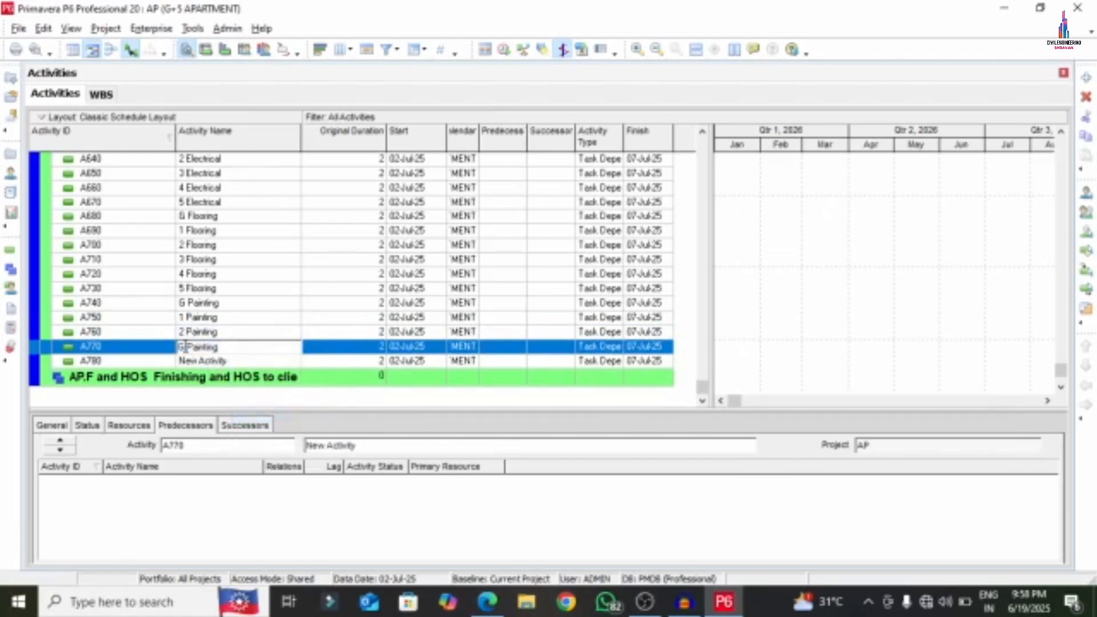
type("3")
left_click(225, 364)
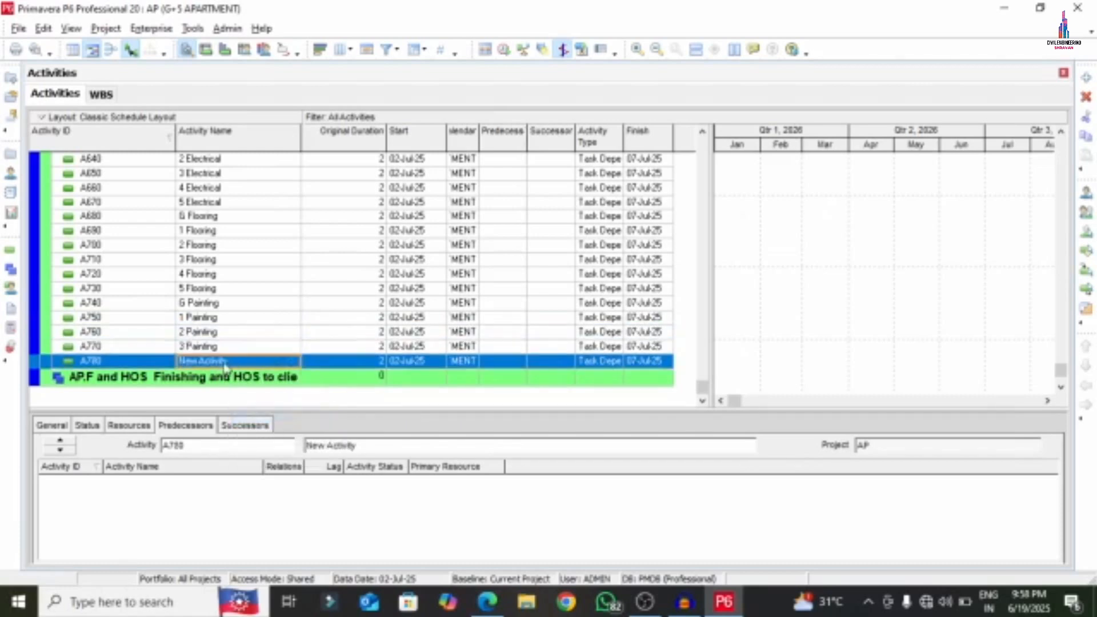
right_click(238, 361)
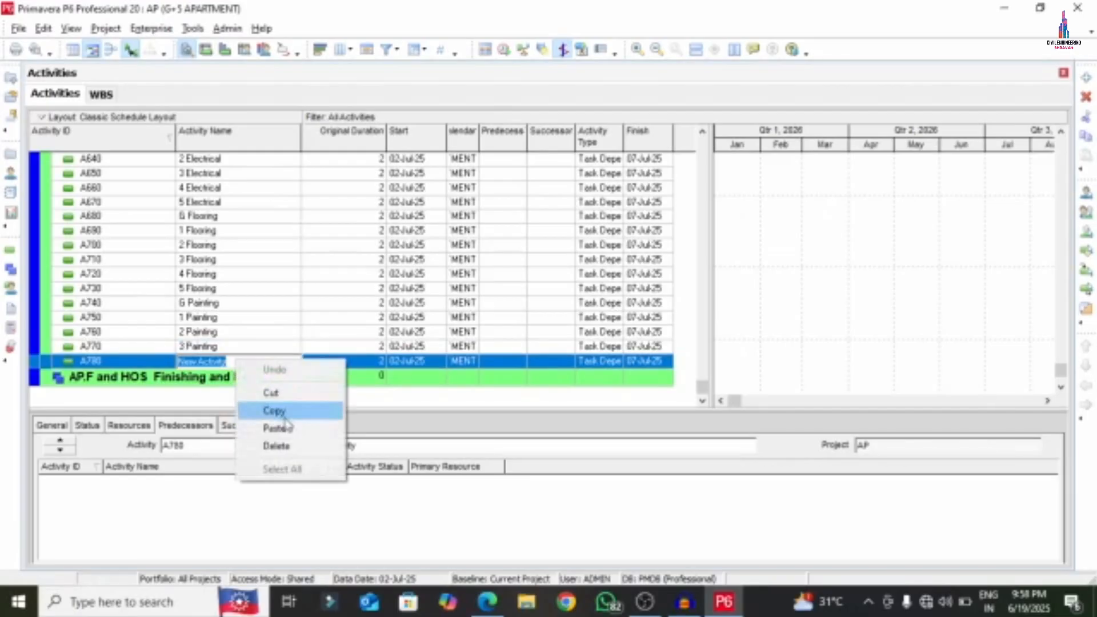
left_click(249, 427)
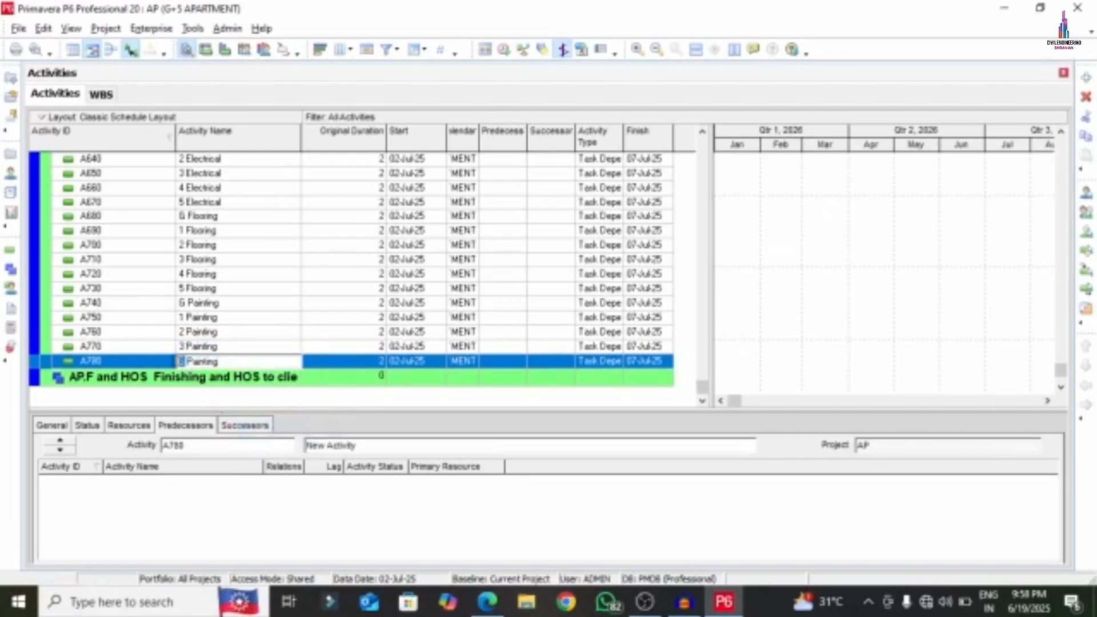
type("4")
- Add activity A790 named '5 Painting' and return to the APARTMENT PDF
right_click(151, 357)
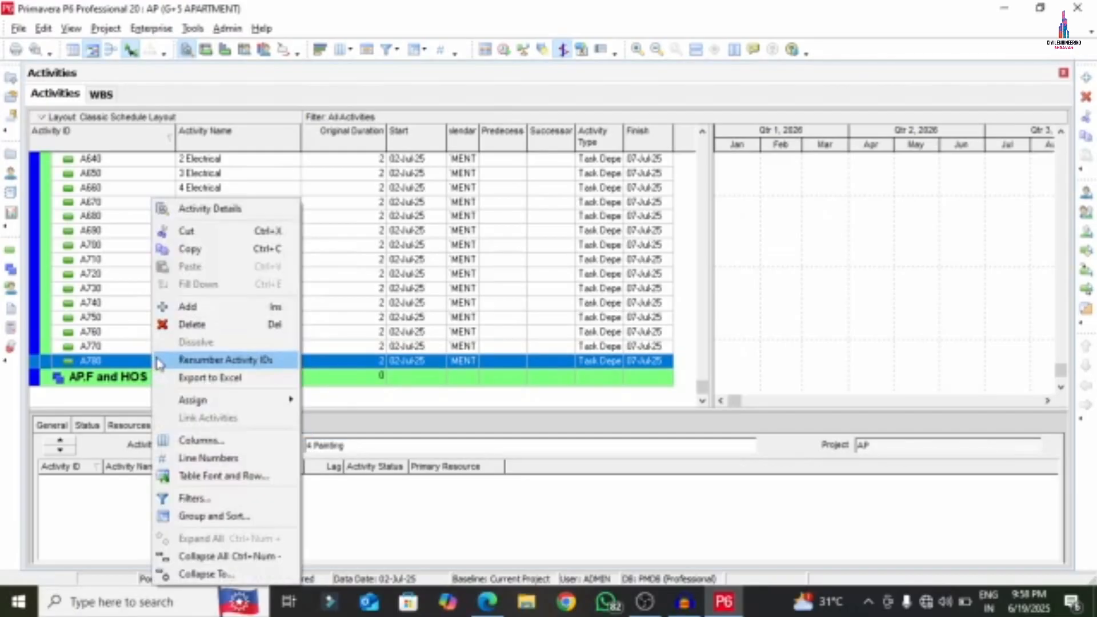
left_click(172, 306)
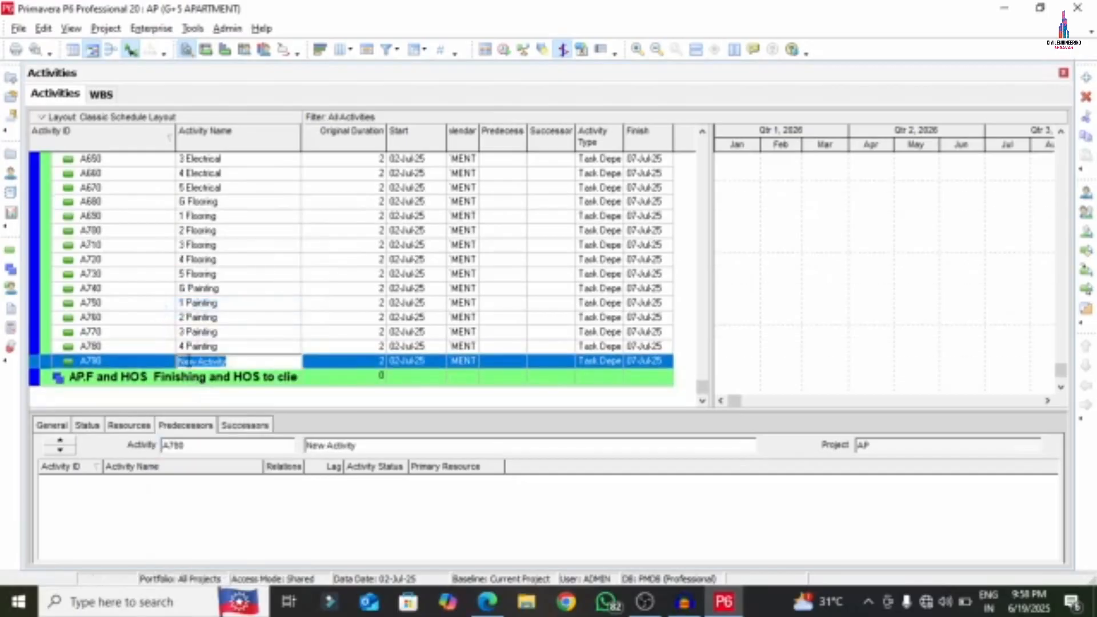
type("6 Painting")
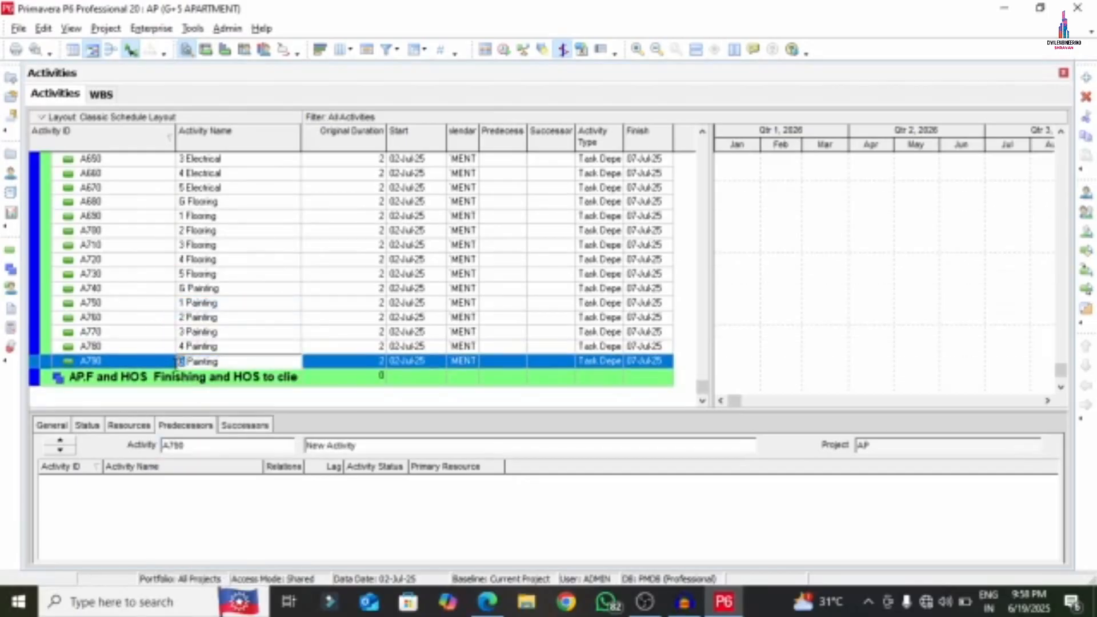
type("5")
left_click(125, 361)
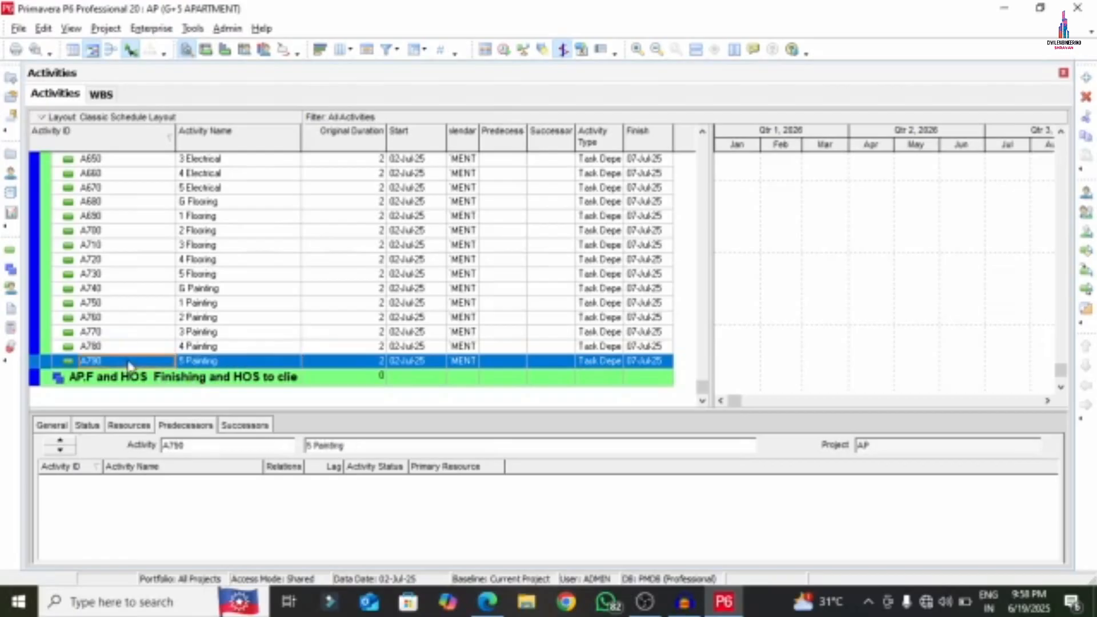
left_click(488, 602)
scroll(372, 411, "down", 3)
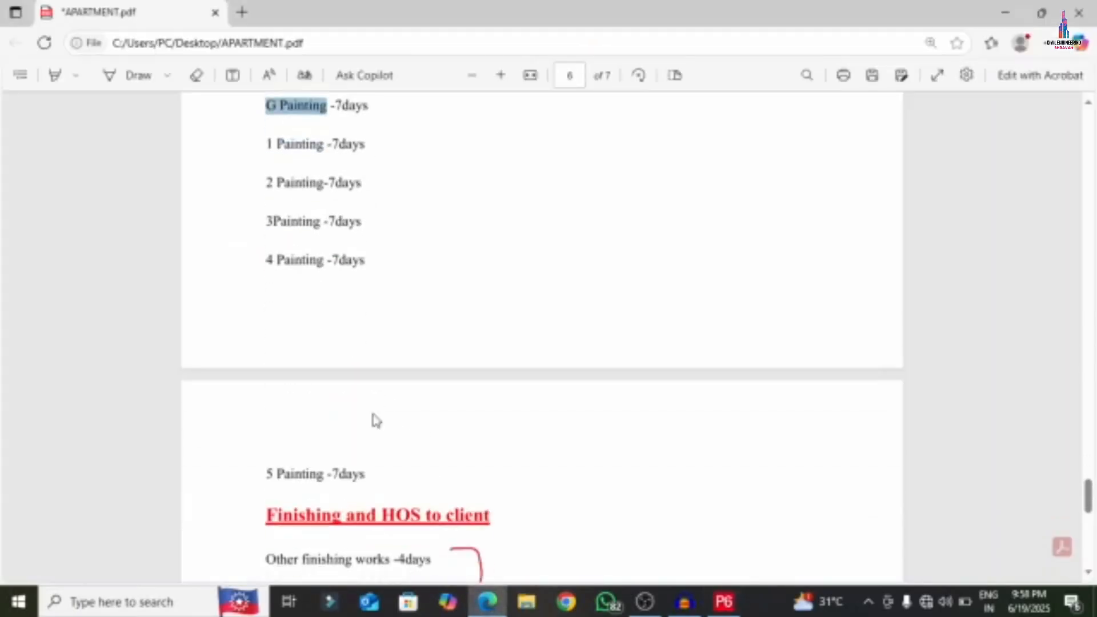
- Add a new activity under the AP.F and HOS finishing WBS
scroll(365, 400, "down", 1)
scroll(383, 408, "down", 3)
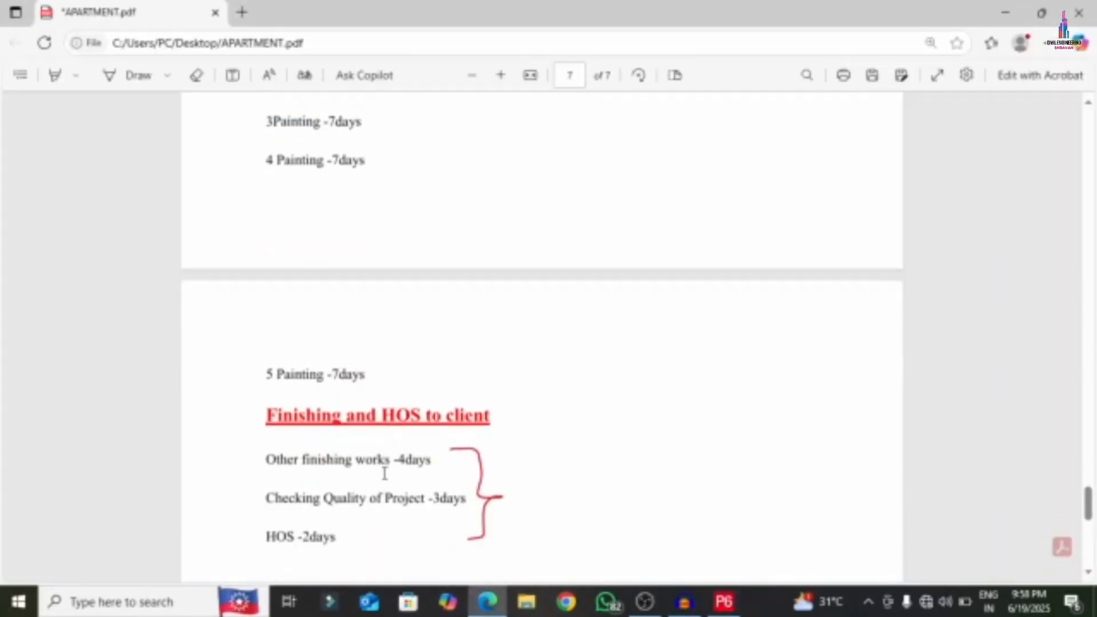
left_click(724, 602)
left_click(151, 378)
right_click(152, 380)
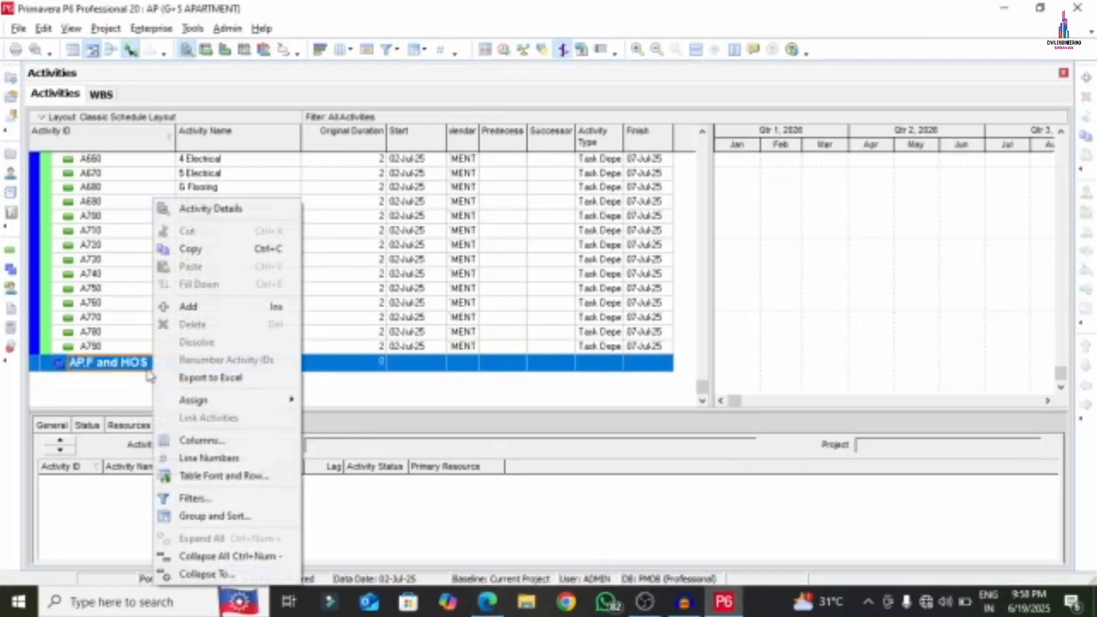
left_click(189, 307)
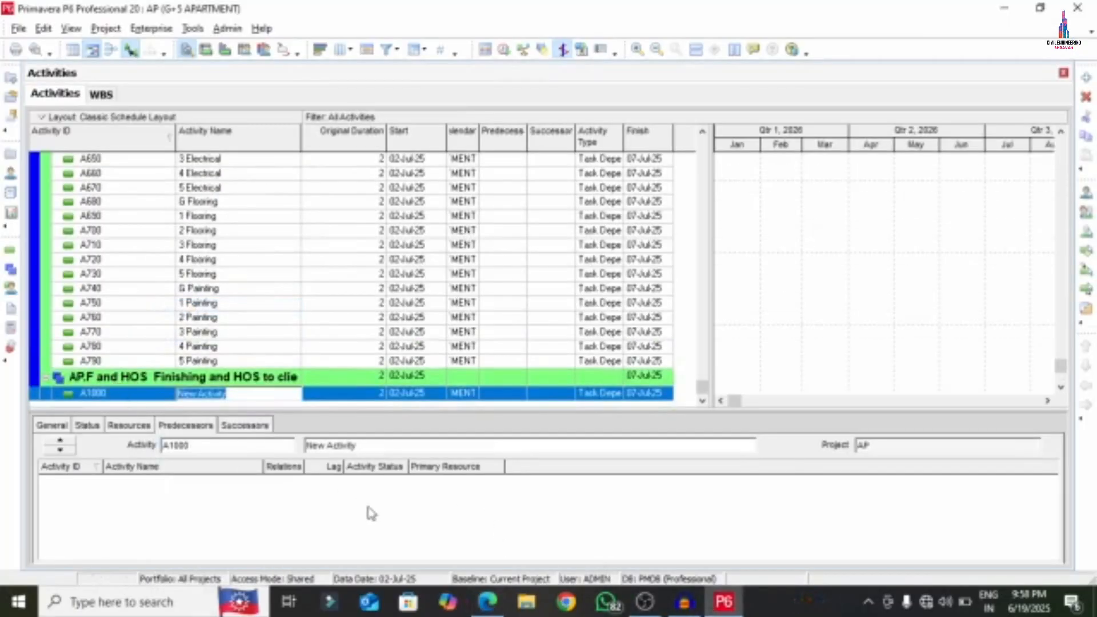
- Check the finishing list in the PDF, then select the new A1000 Activity ID cell
left_click(486, 607)
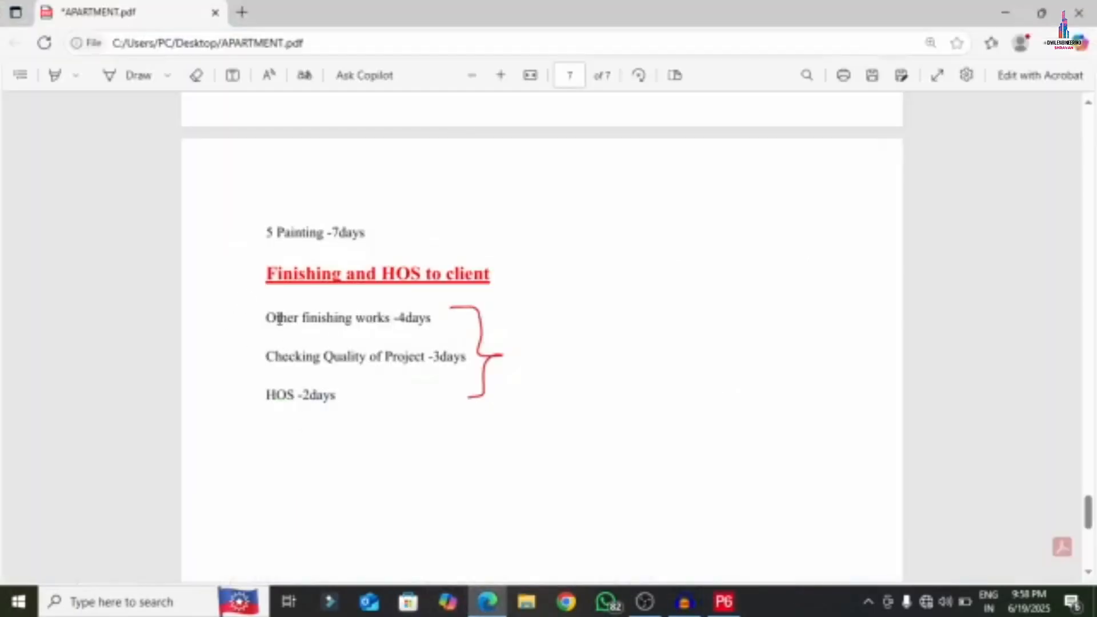
left_click(724, 602)
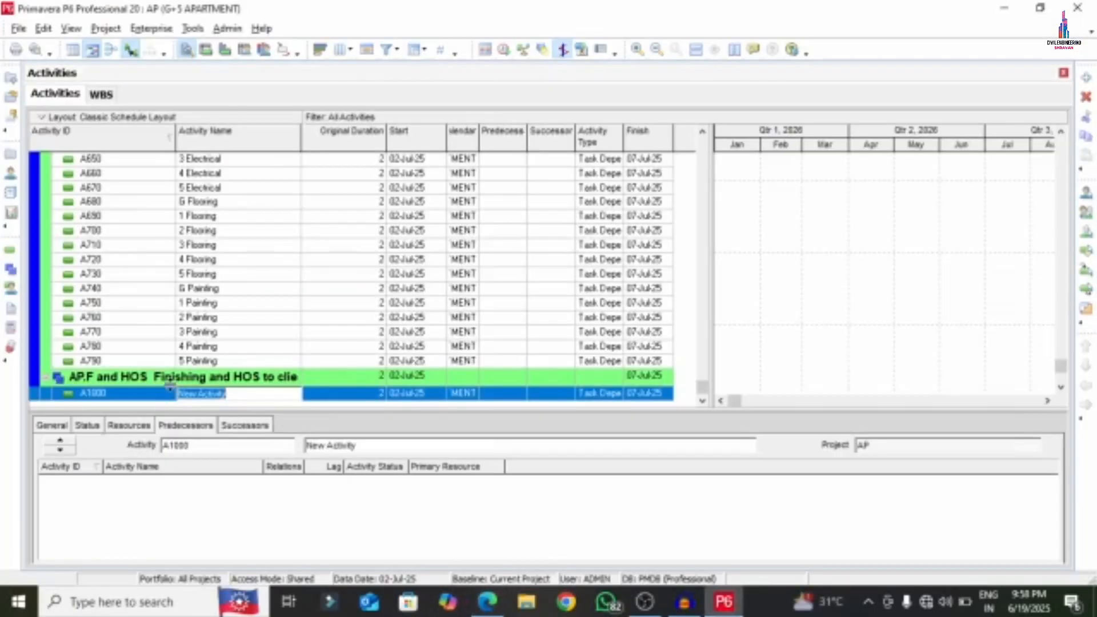
left_click(136, 394)
left_click(136, 394)
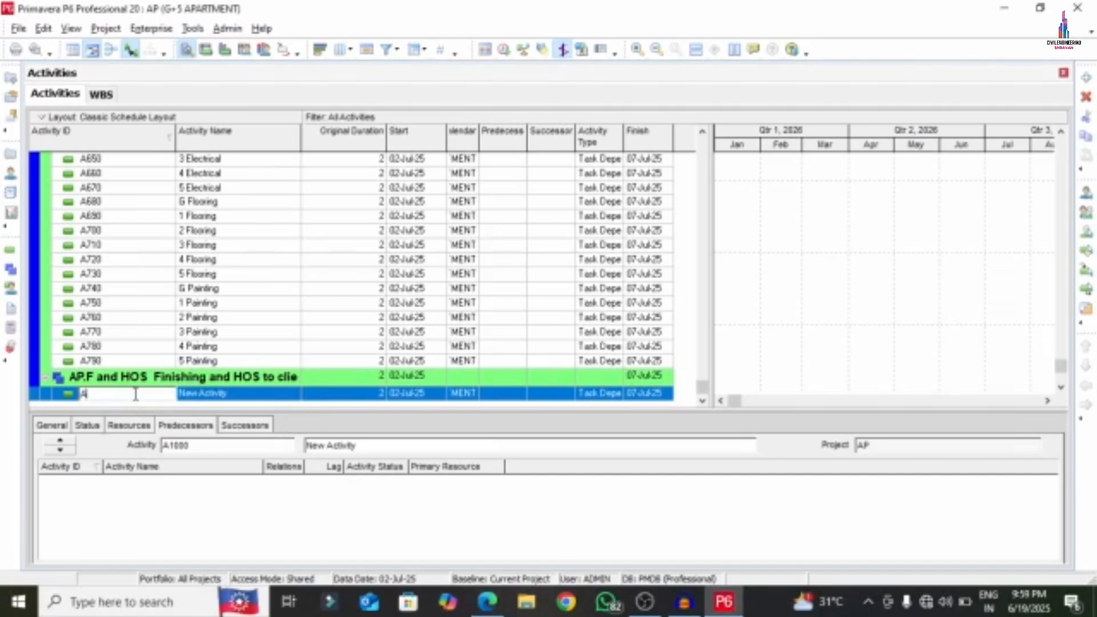
- Confirm A800 and add two more activities, A810 and A820, below it
key("Return")
right_click(227, 394)
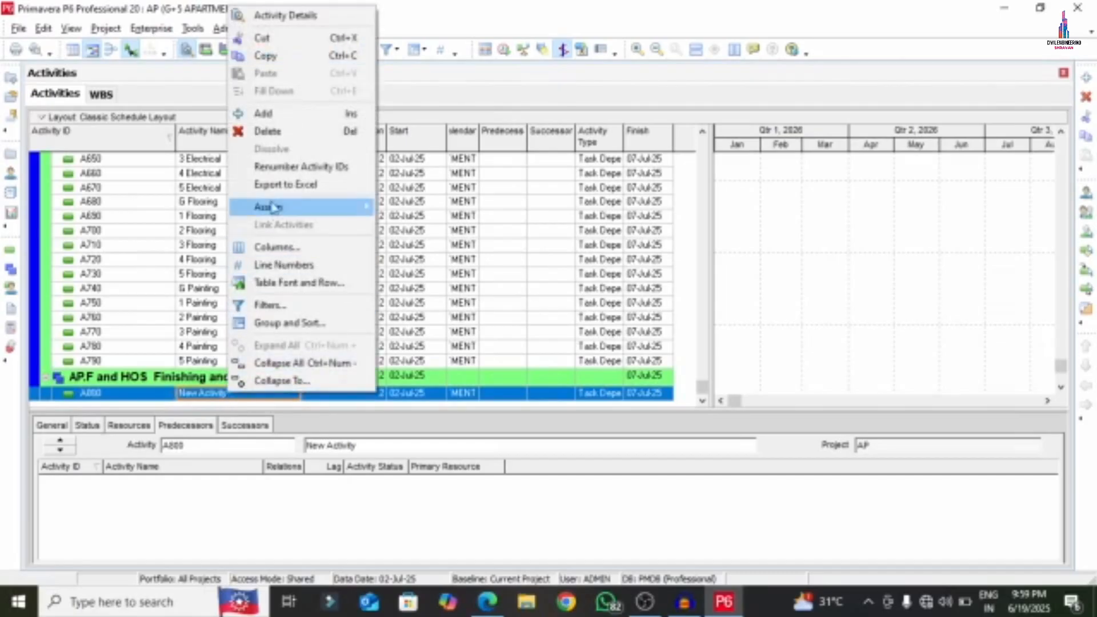
left_click(266, 115)
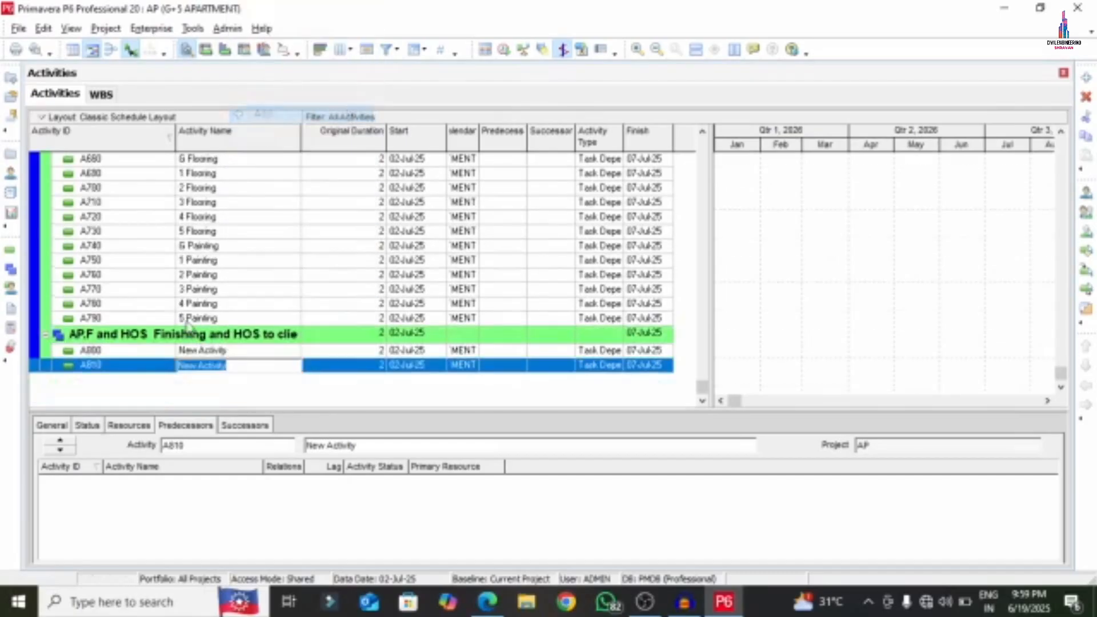
right_click(147, 374)
left_click(178, 303)
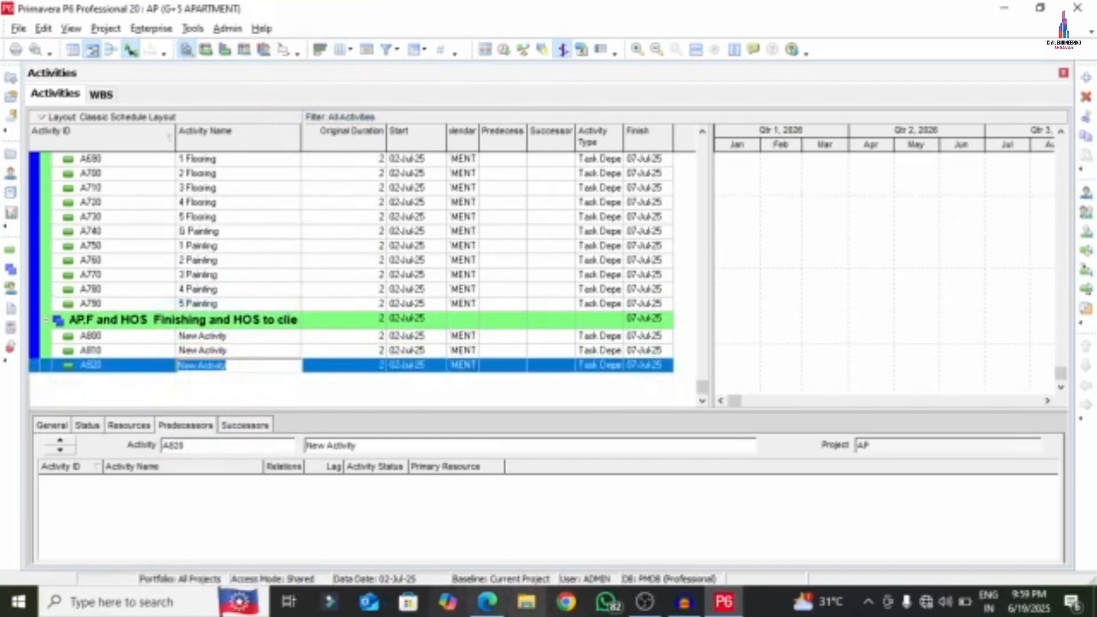
- Copy 'Other finishing works' from the PDF and paste it as A800's activity name
left_click(487, 602)
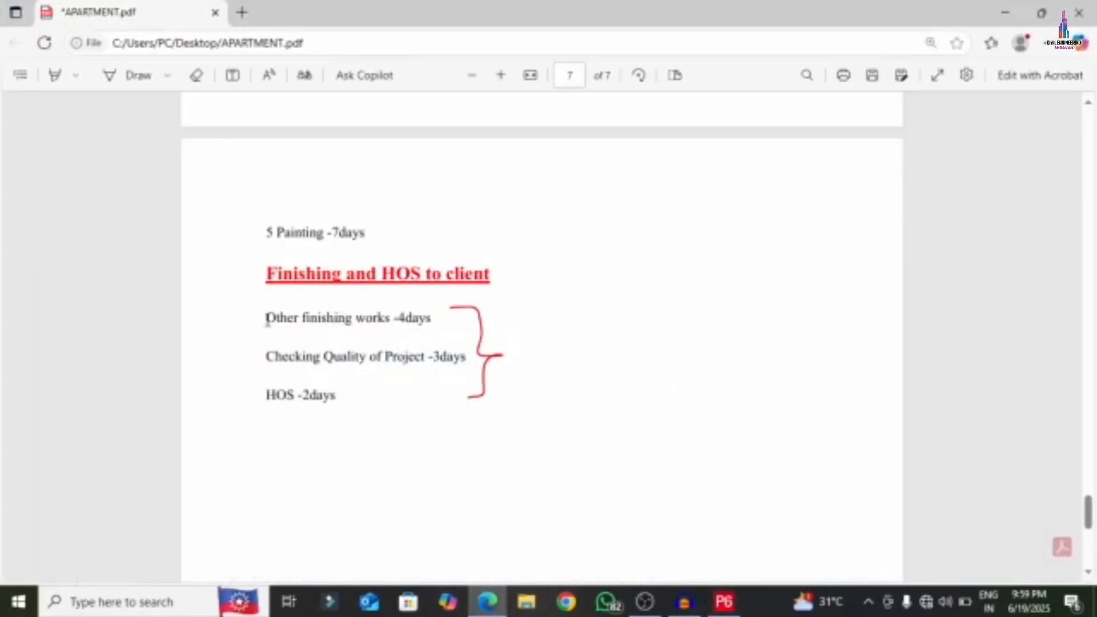
left_click_drag(267, 318, 390, 318)
right_click(318, 315)
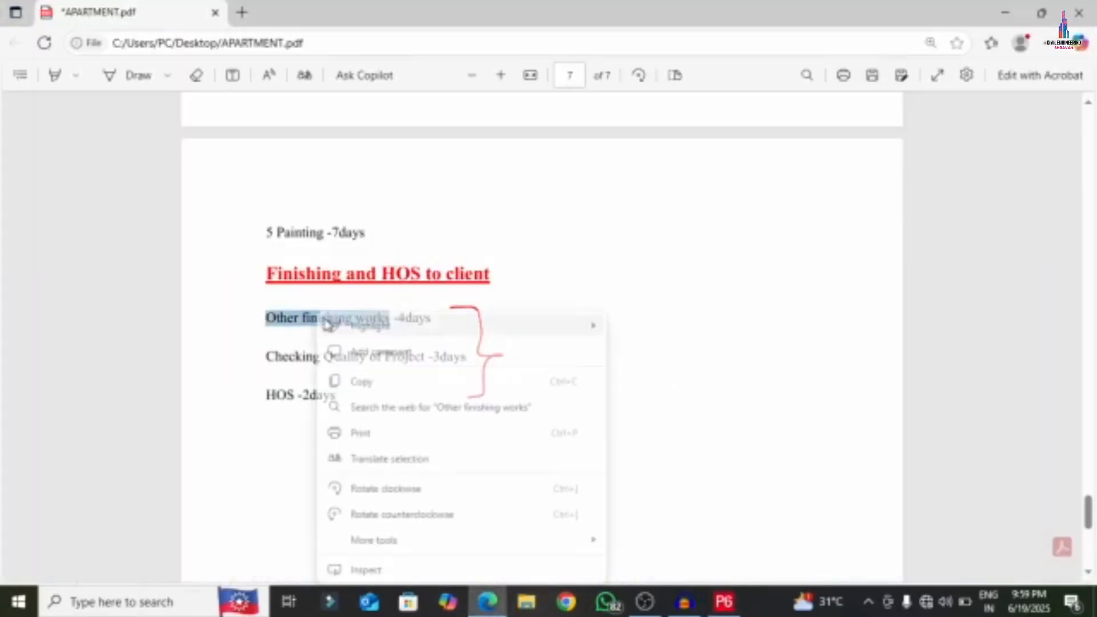
left_click(361, 382)
left_click(724, 602)
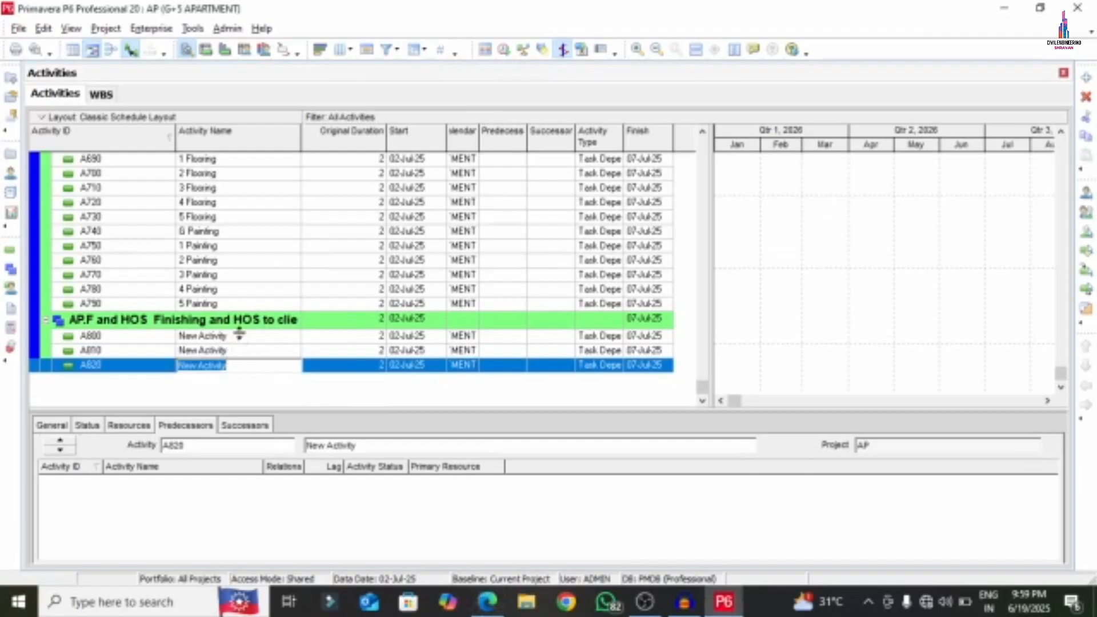
double_click(243, 336)
right_click(243, 338)
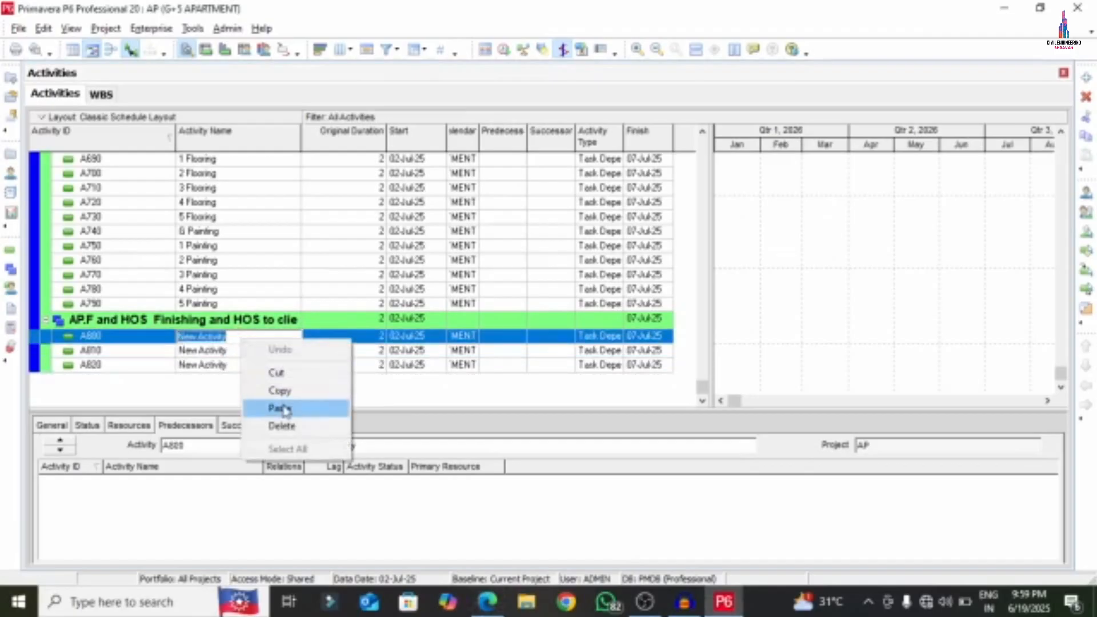
left_click(280, 409)
left_click(240, 351)
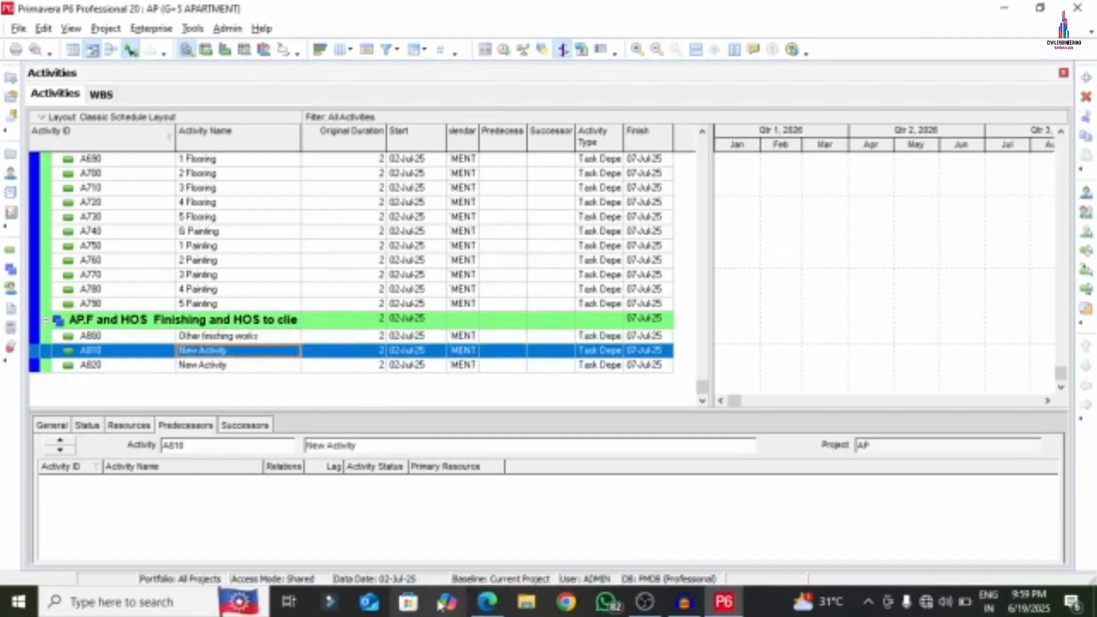
- Name A810 'Checking Quality of Project' from the PDF and A820 'HOS'
left_click(487, 602)
left_click_drag(266, 358, 424, 362)
right_click(334, 355)
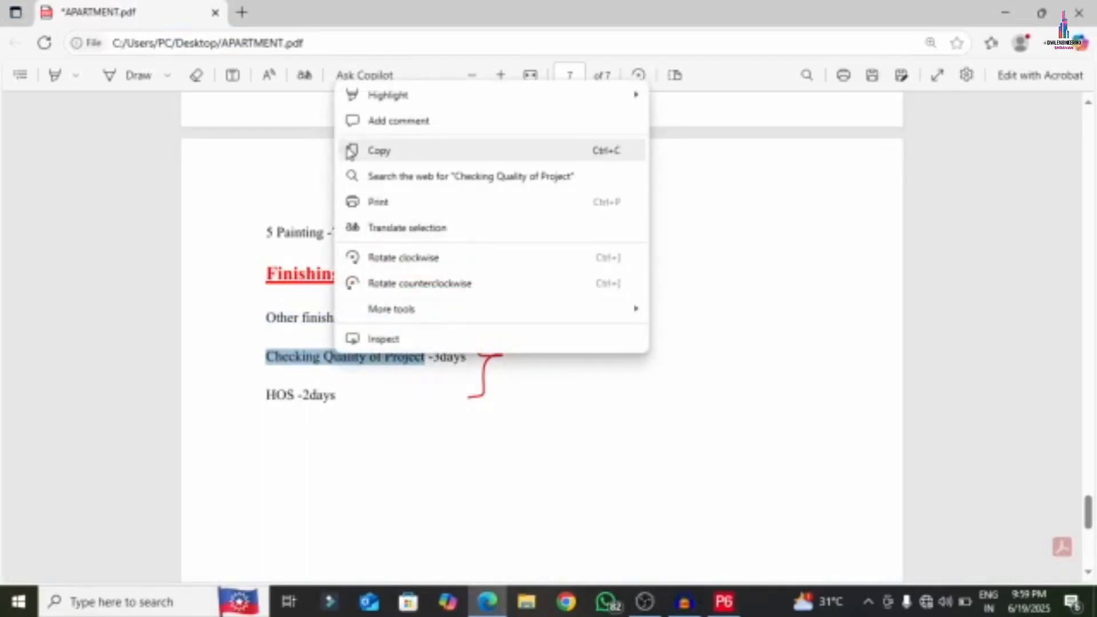
left_click(379, 150)
left_click(724, 602)
left_click(269, 351)
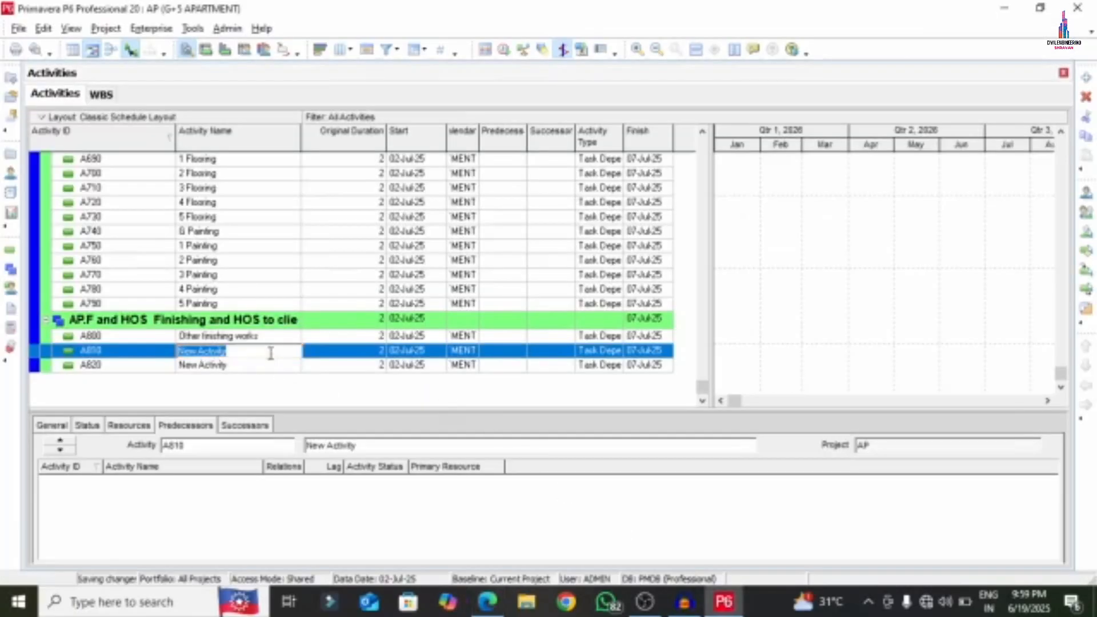
right_click(273, 355)
left_click(321, 421)
left_click(246, 367)
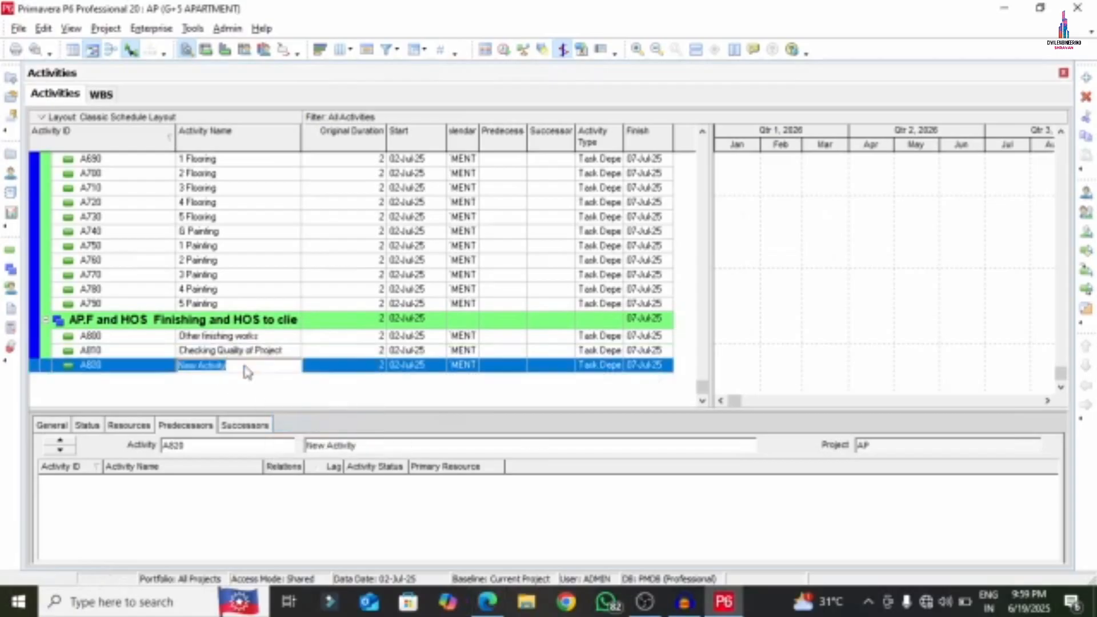
type("HOS")
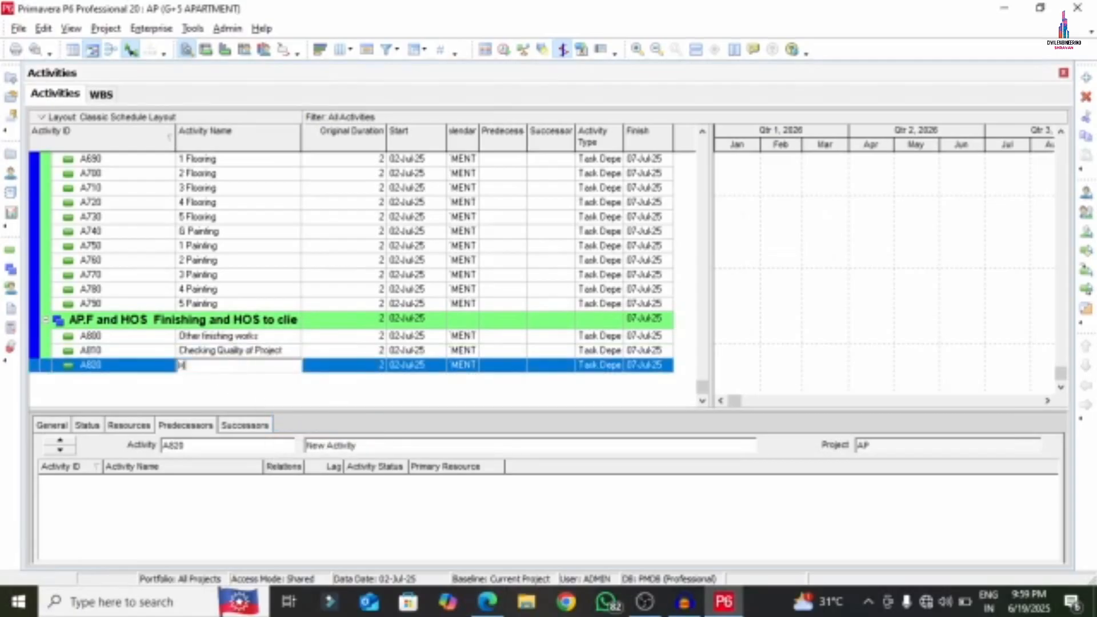
left_click(231, 274)
scroll(299, 343, "up", 7)
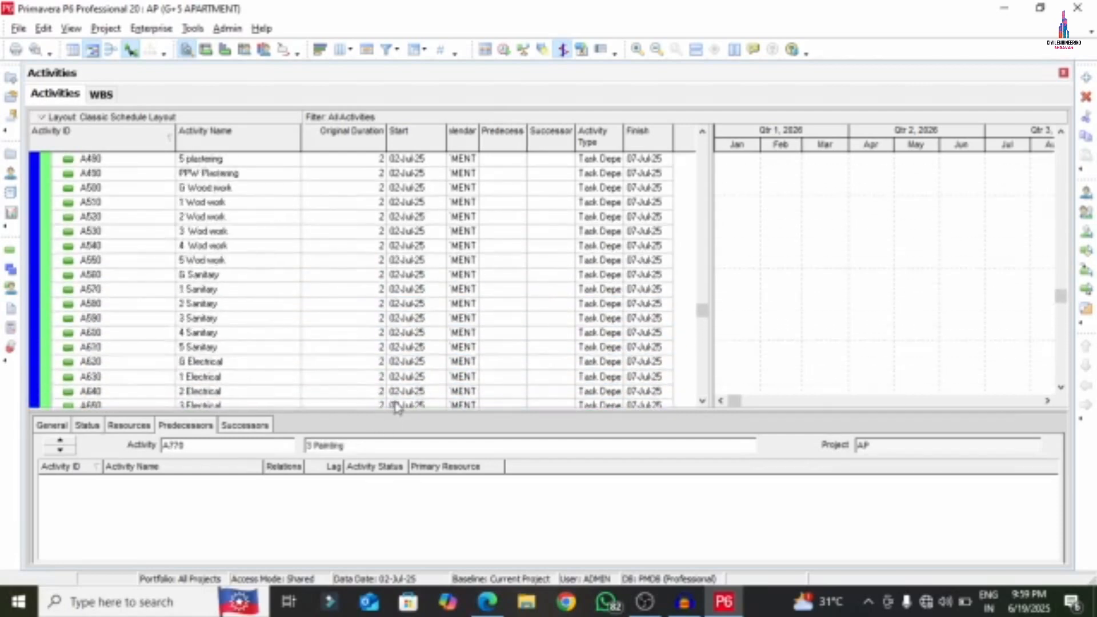
scroll(397, 366, "up", 15)
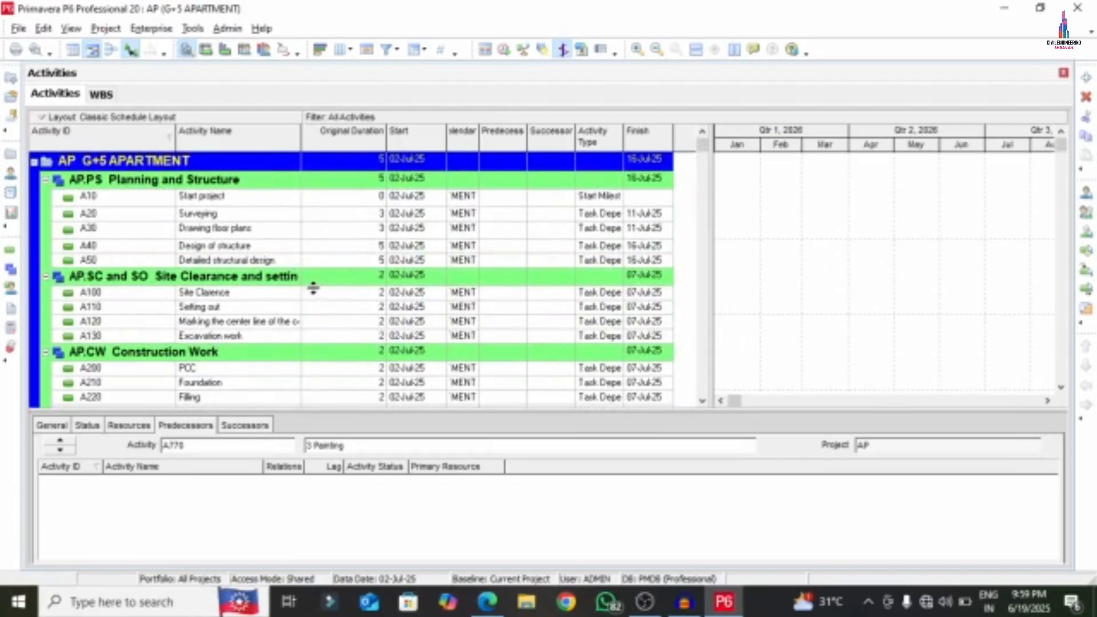
scroll(354, 298, "down", 1)
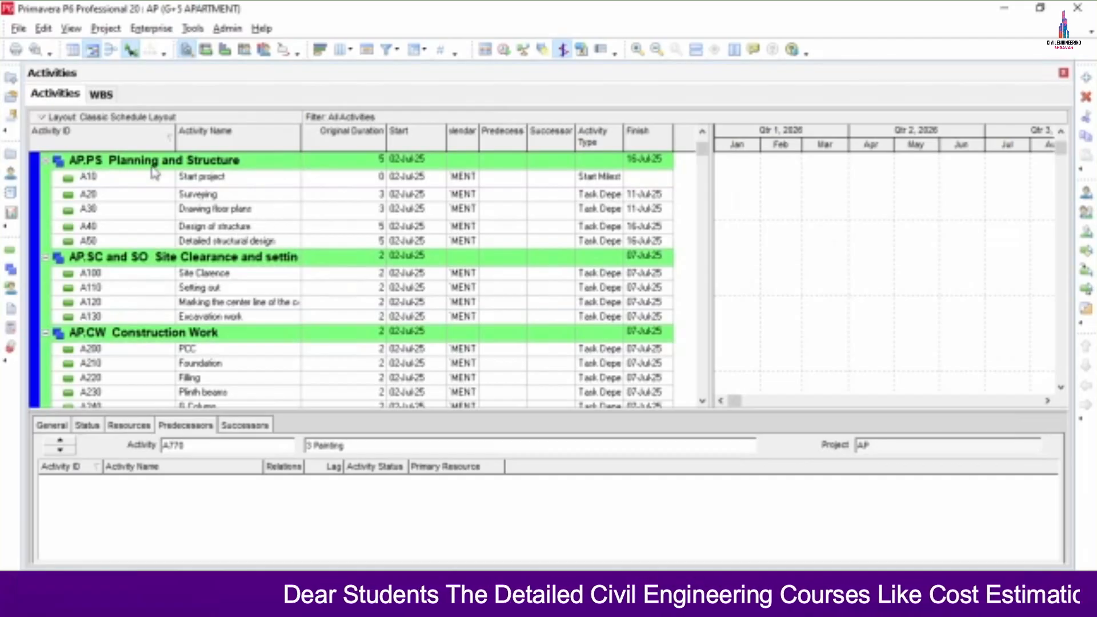
left_click(503, 603)
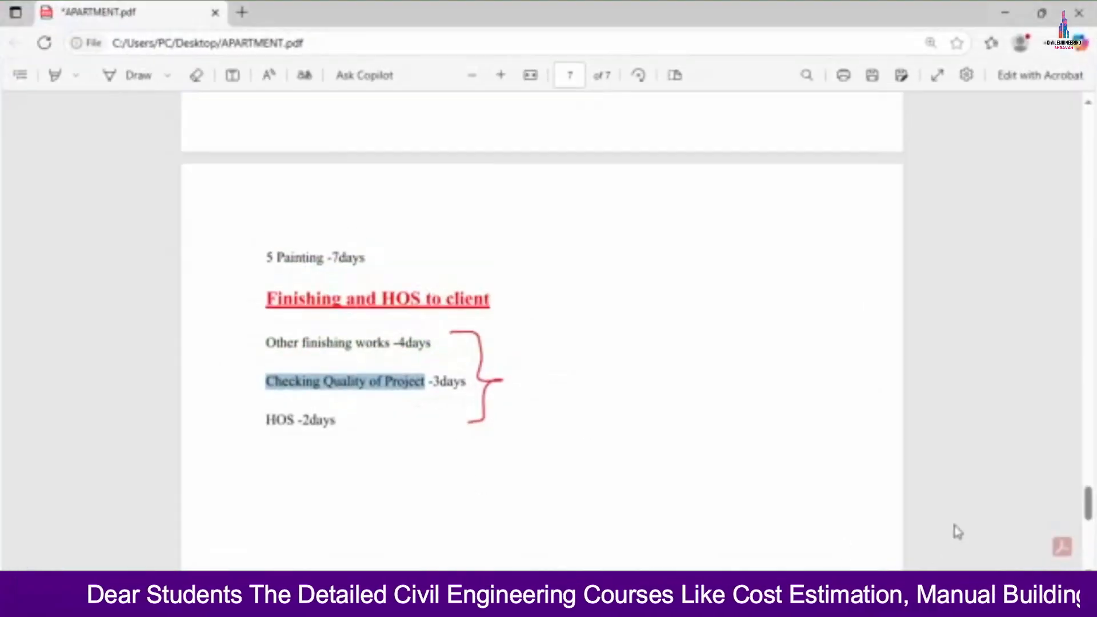
scroll(959, 532, "up", 20)
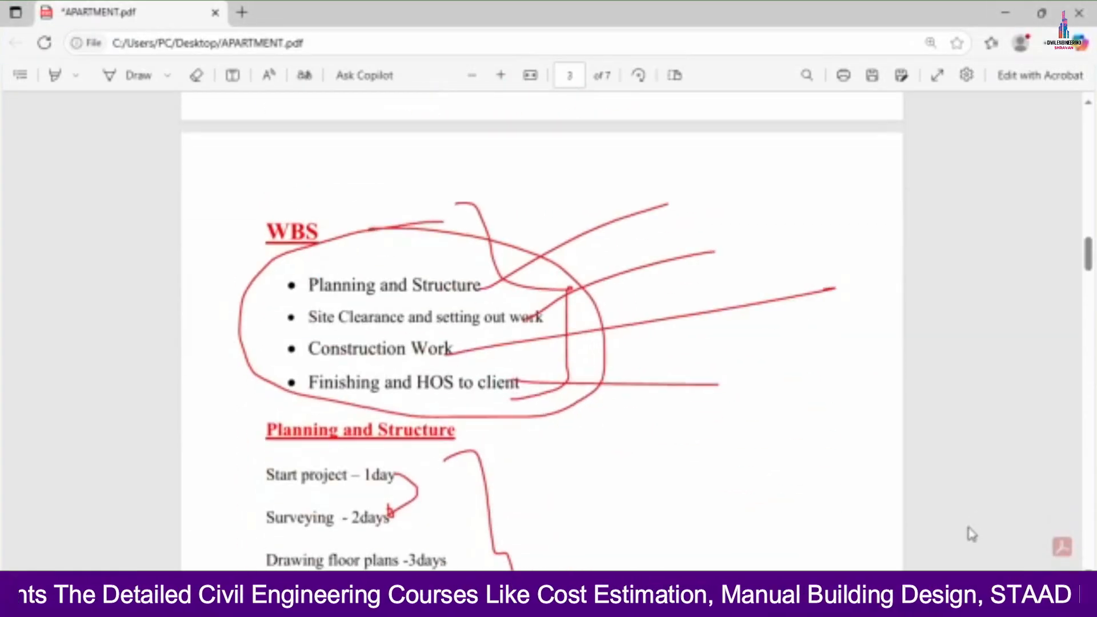
scroll(972, 534, "down", 8)
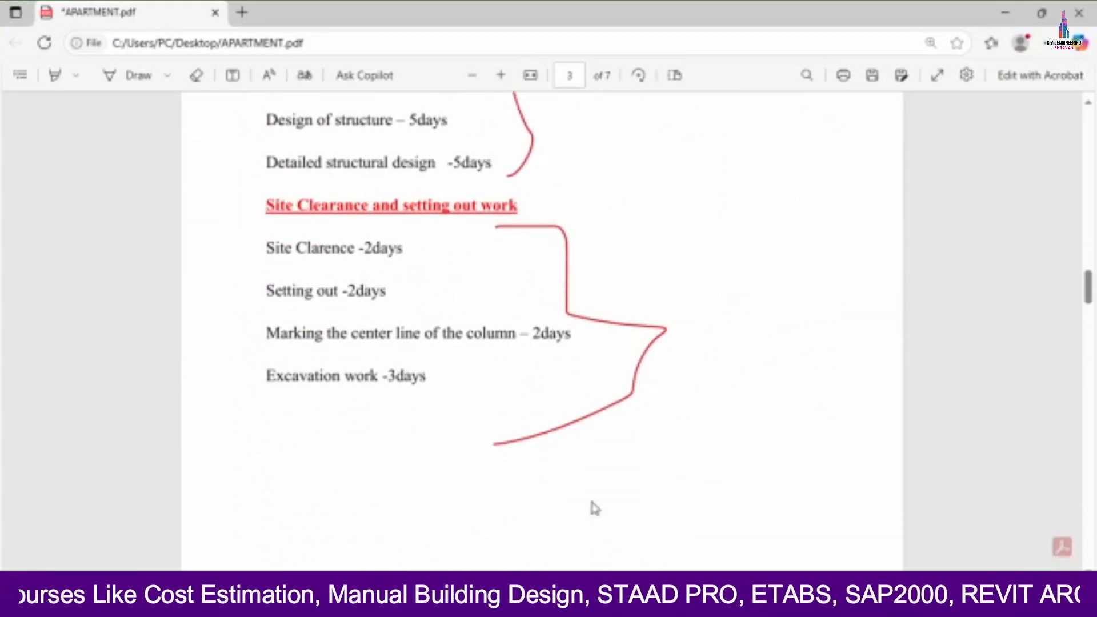
key("alt+Tab")
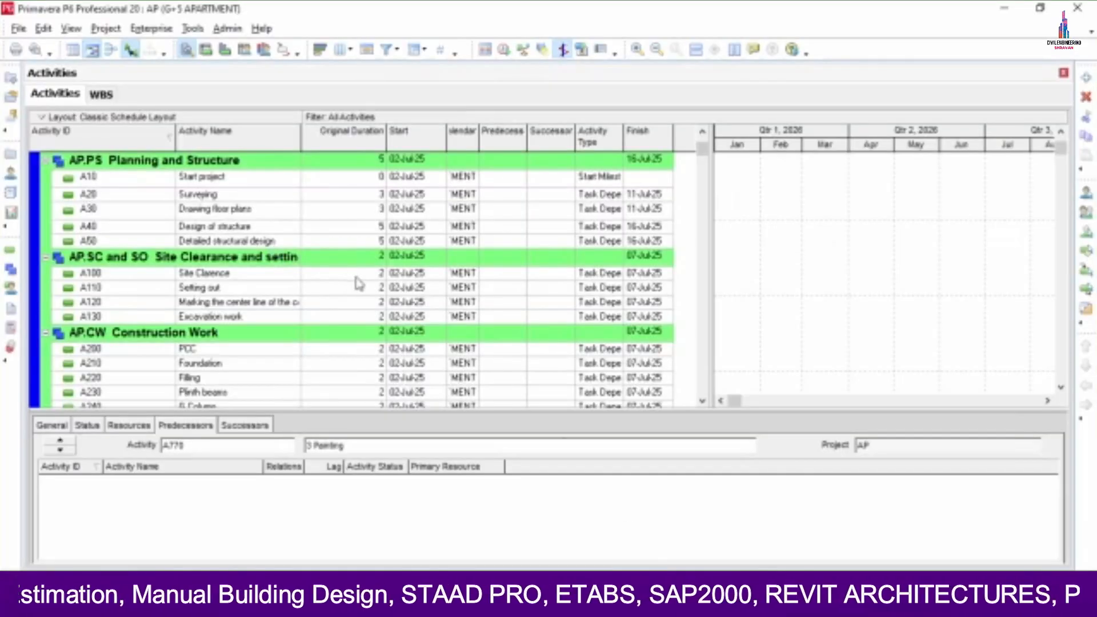
- Set original durations: A130 and A200 3 days, A210 7, A220 5, A230 3
left_click(368, 318)
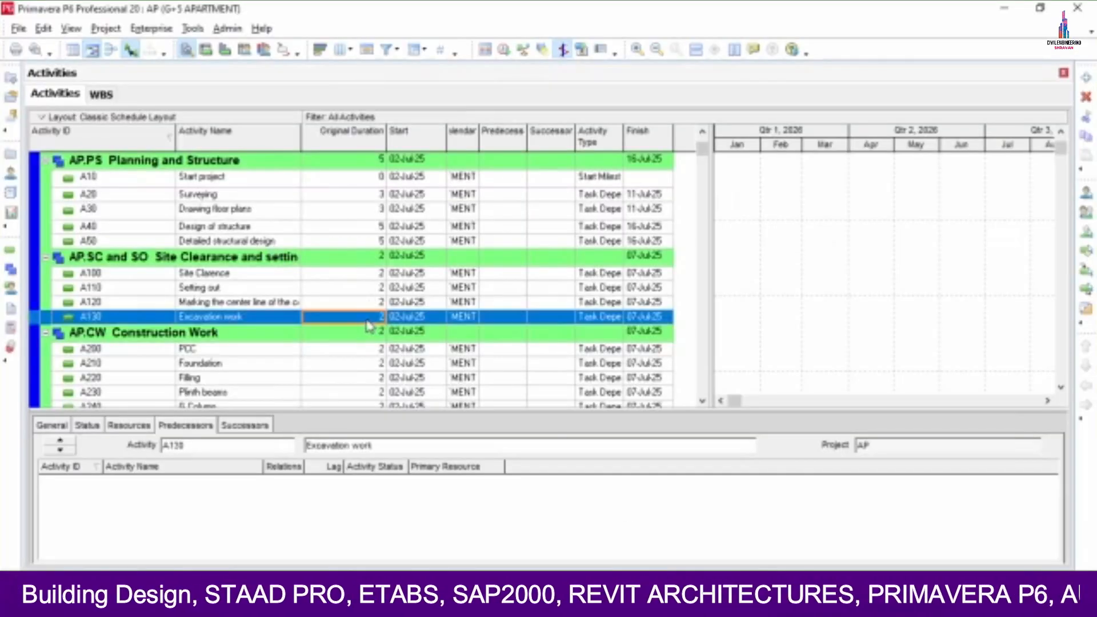
type("3")
key("Return")
left_click(360, 349)
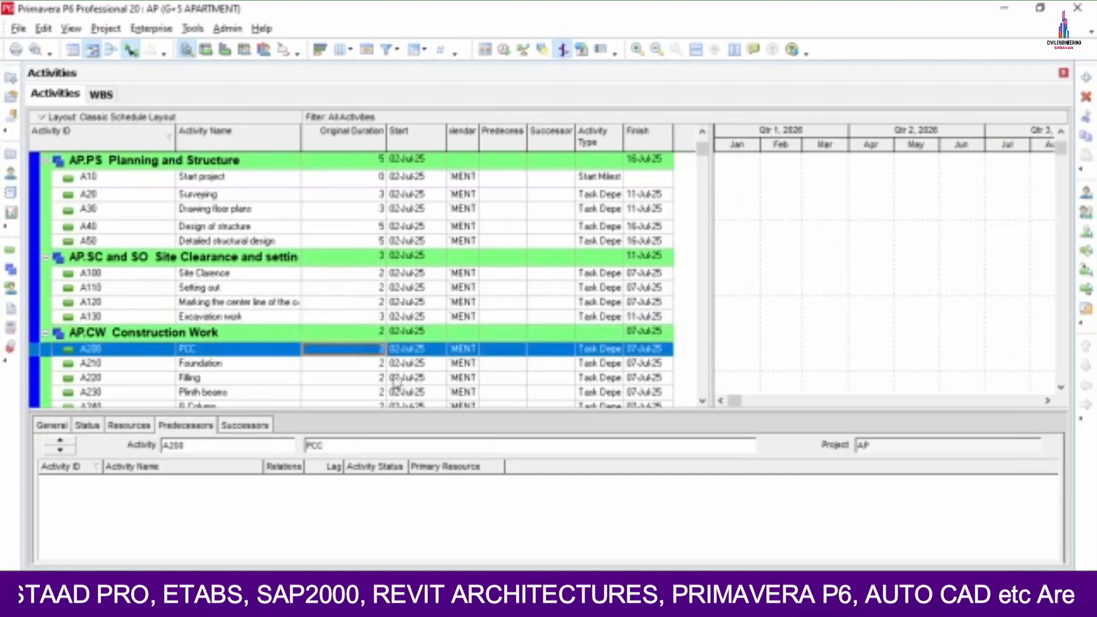
key("alt+Tab")
scroll(496, 262, "down", 8)
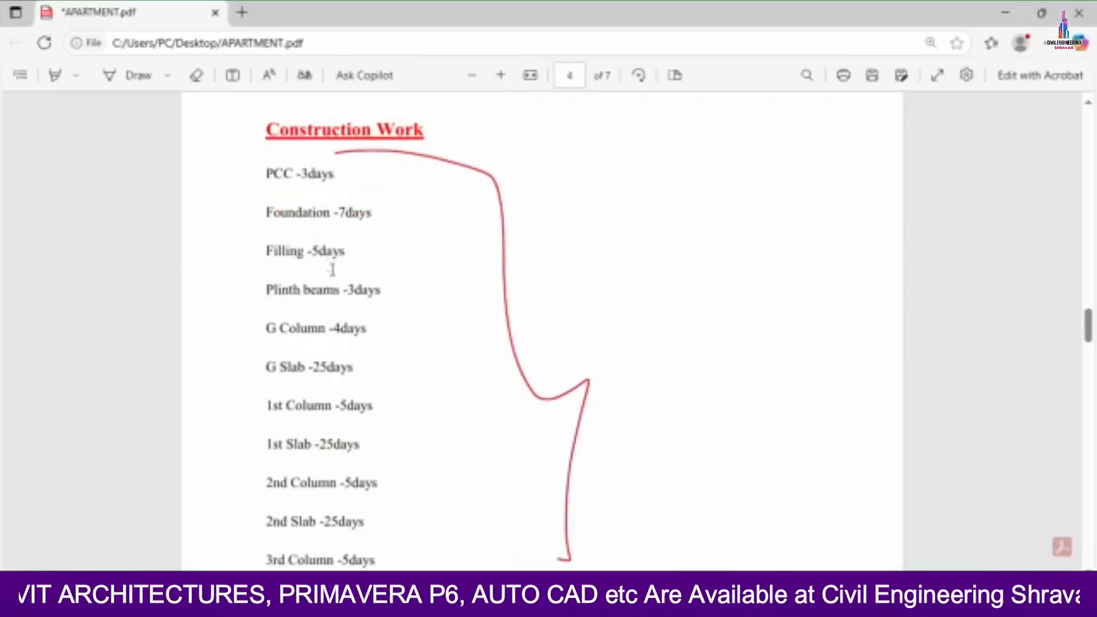
key("alt+Tab")
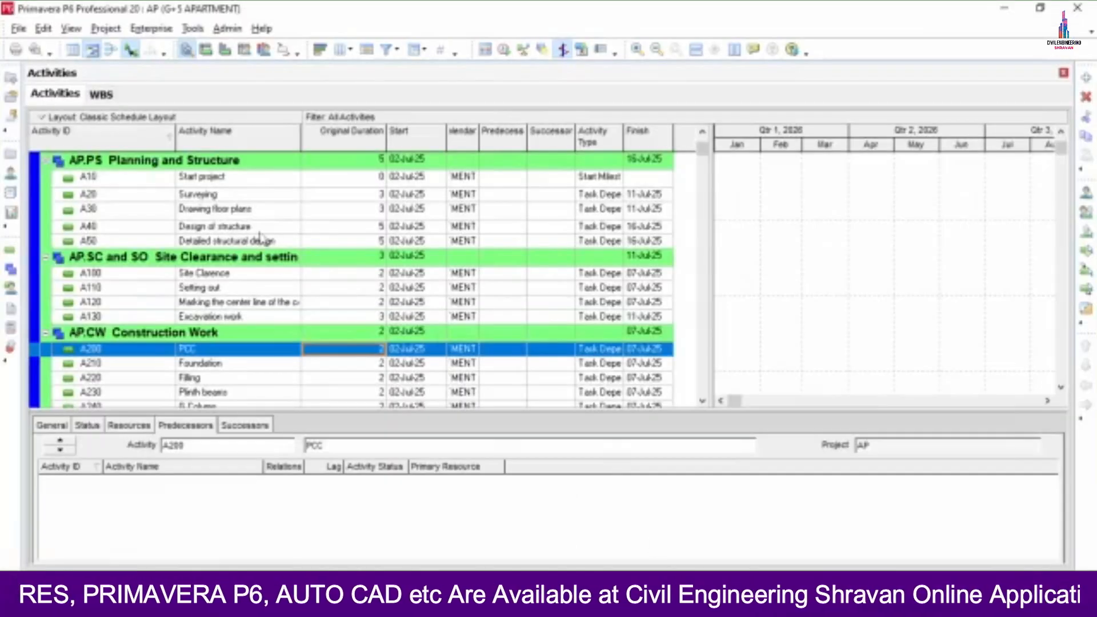
type("3")
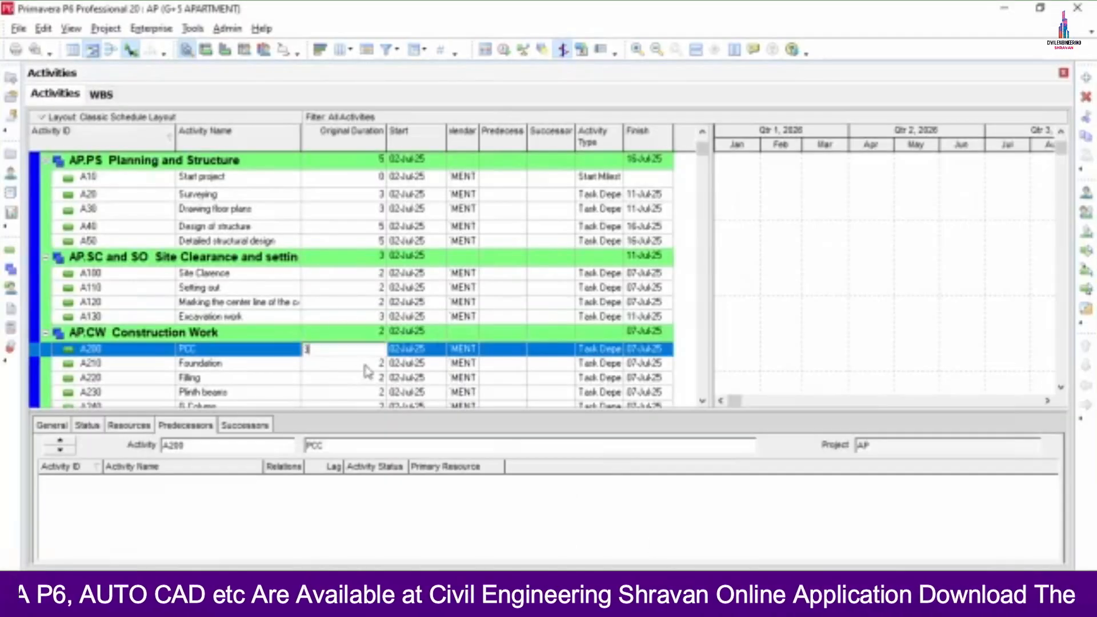
left_click(366, 366)
type("7")
key("Return")
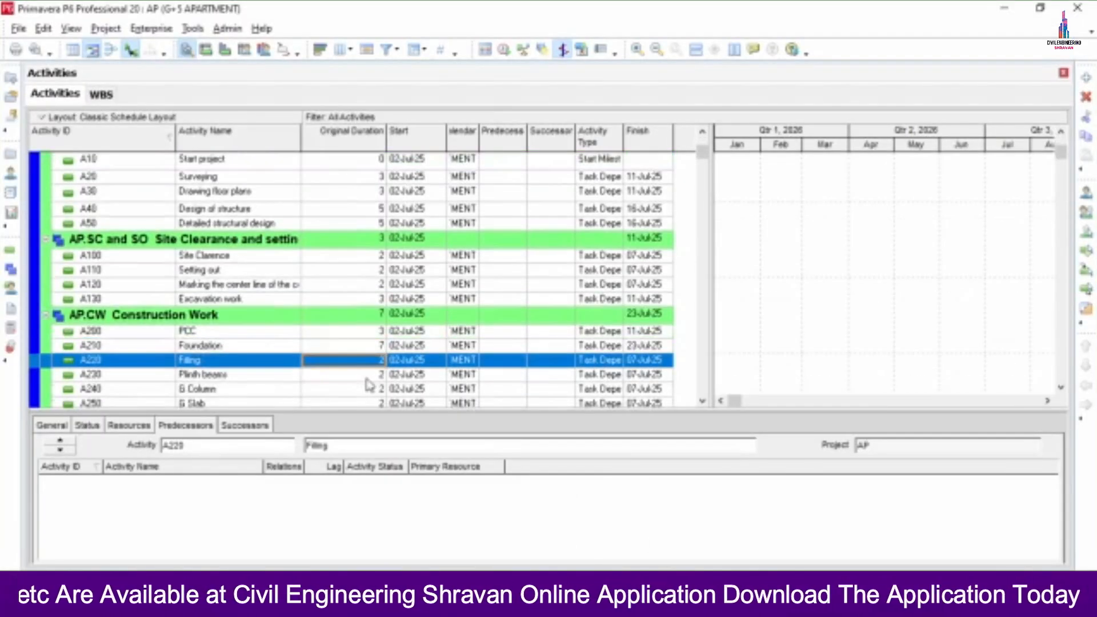
type("5")
key("Return")
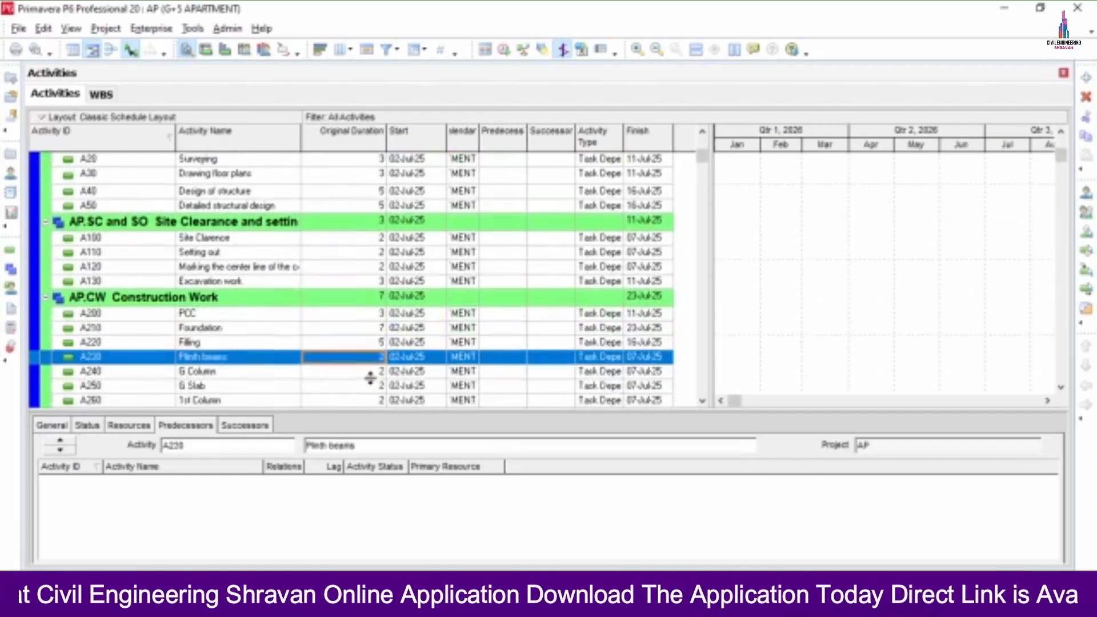
type("3")
key("Return")
- Give G Column 4 days, G Slab 25, 1st and 2nd Columns 5, and 1st and 2nd Slabs 25
scroll(360, 382, "down", 2)
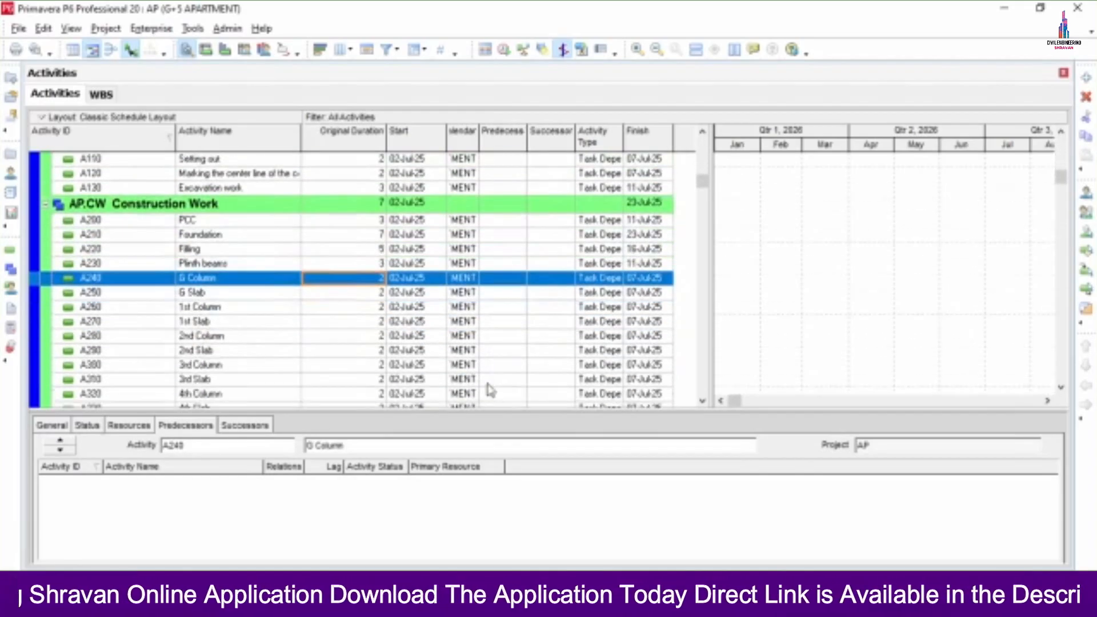
key("alt+Tab")
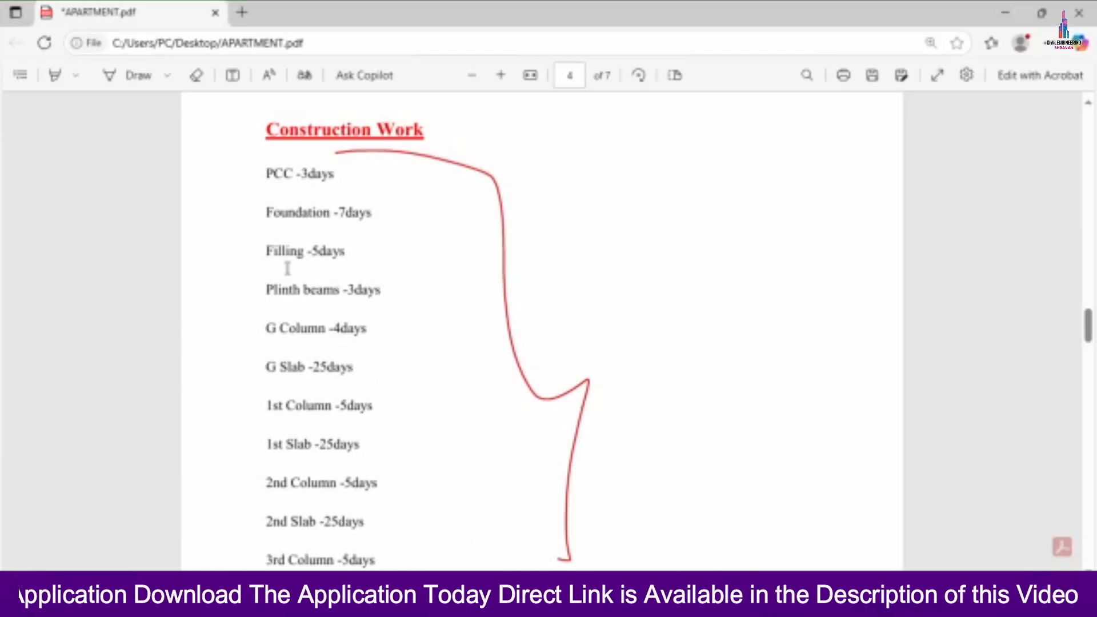
scroll(304, 318, "down", 2)
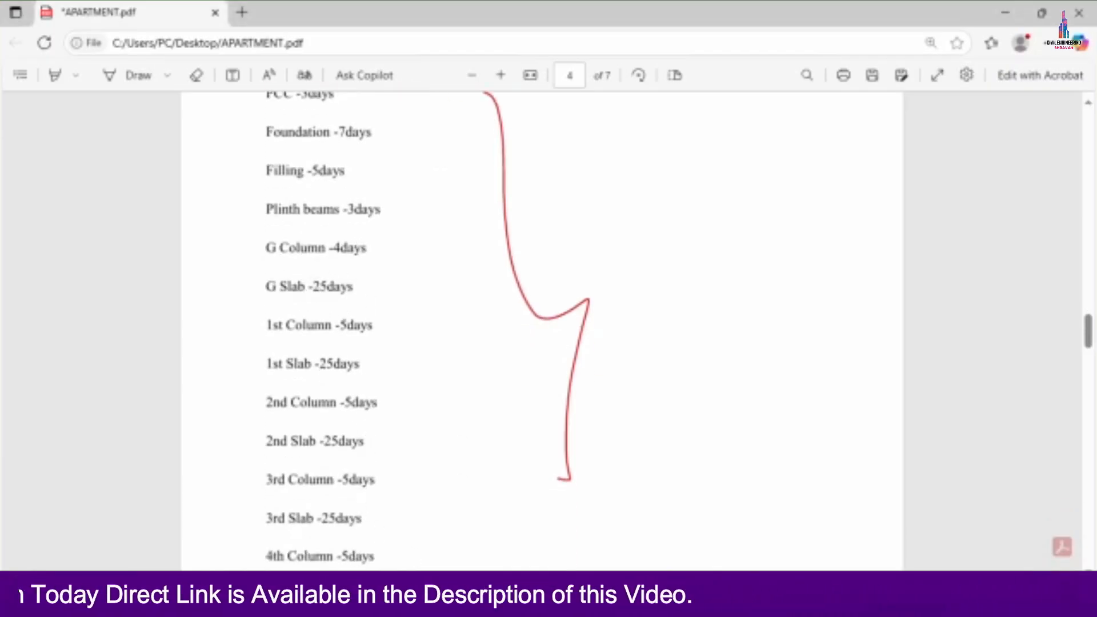
key("alt+Tab")
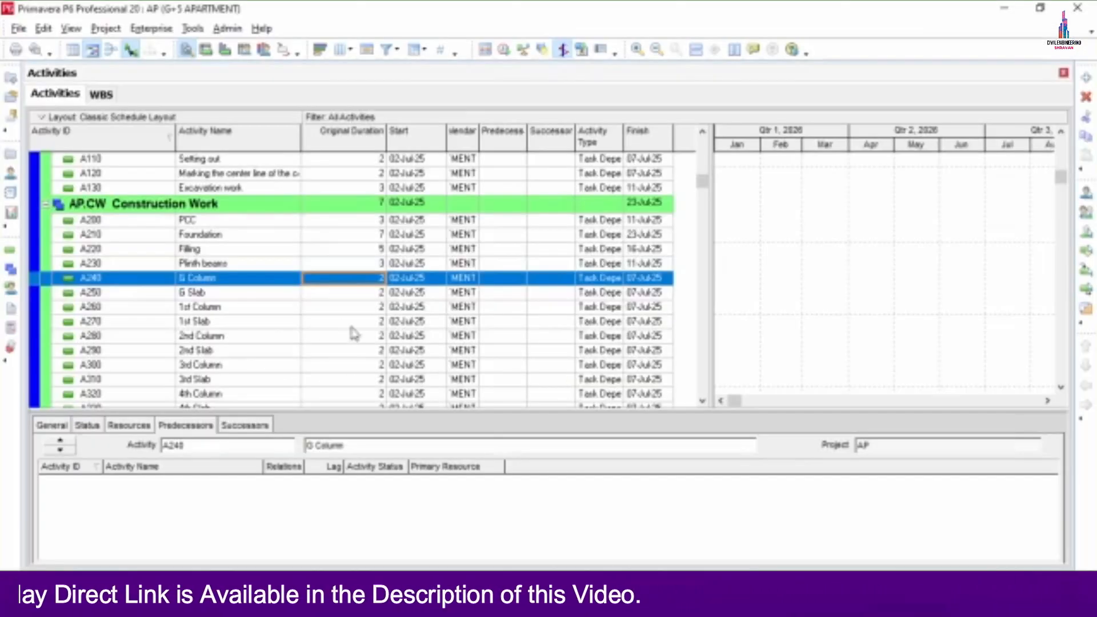
type("4")
left_click(356, 296)
type("25")
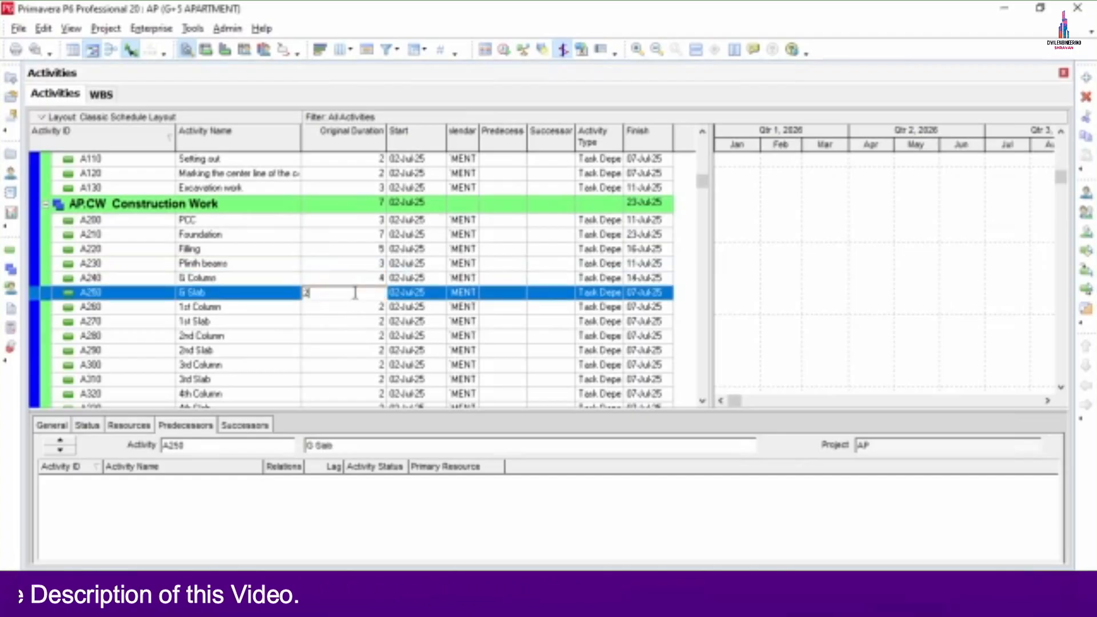
left_click(362, 313)
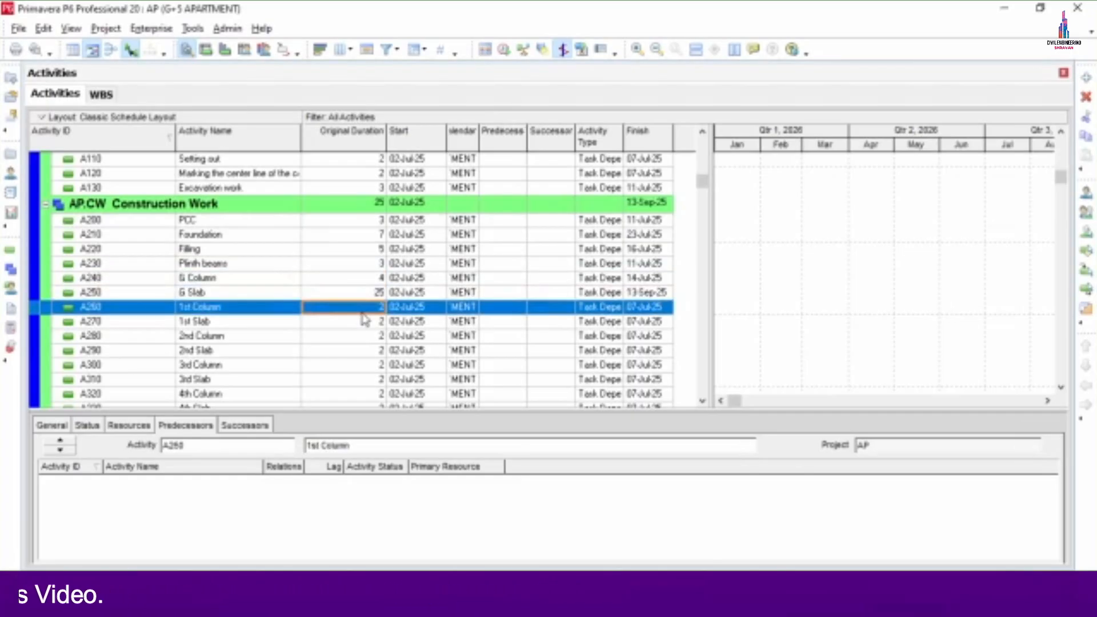
type("5")
left_click(363, 321)
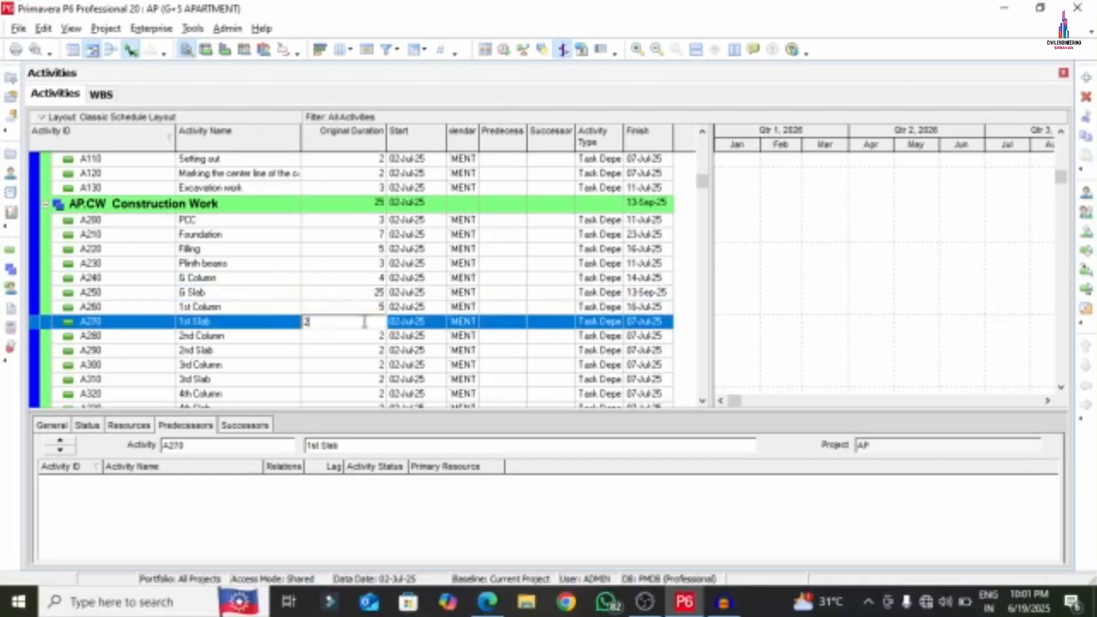
type("5")
left_click(366, 337)
type("5")
left_click(359, 352)
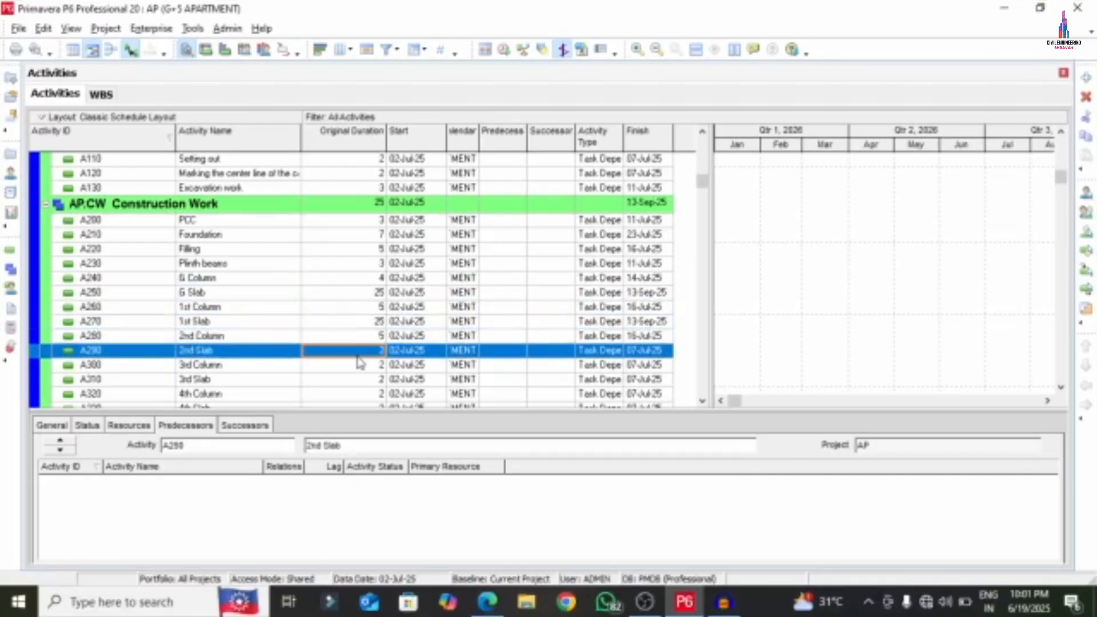
type("25")
left_click(364, 368)
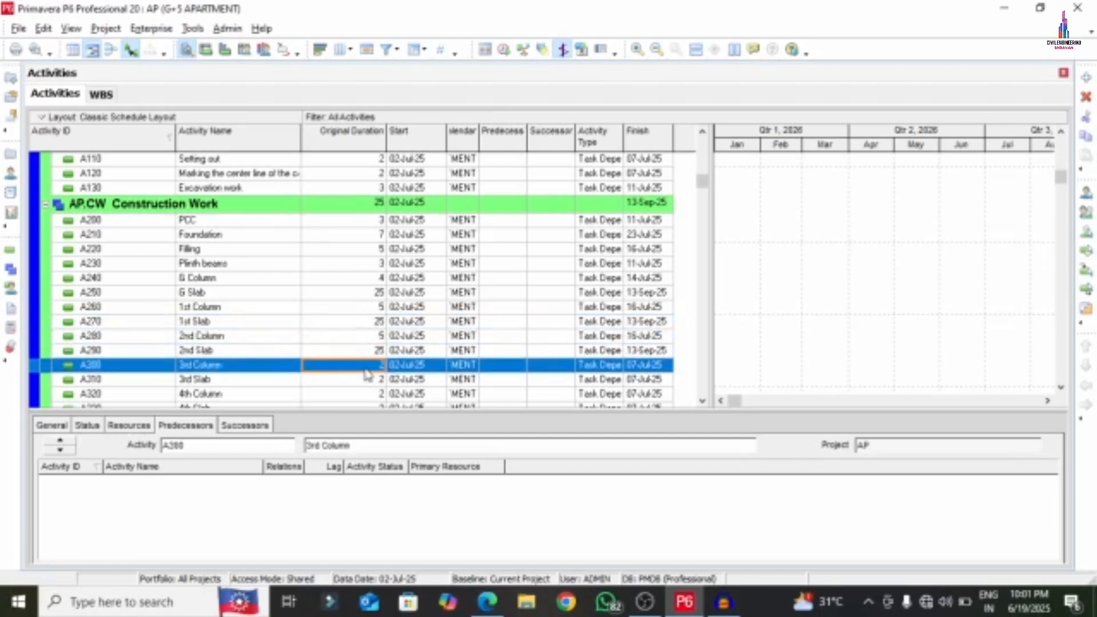
- Give 3rd–5th Columns 5 days each and 3rd–5th Slabs 25 days each
type("5")
left_click(372, 383)
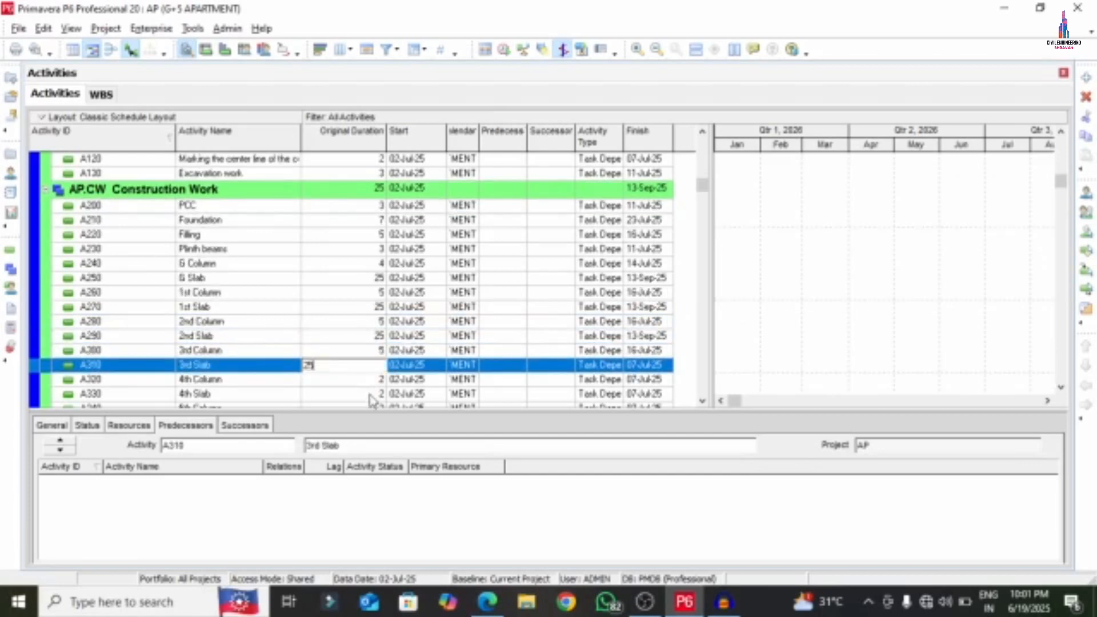
type("25")
left_click(369, 385)
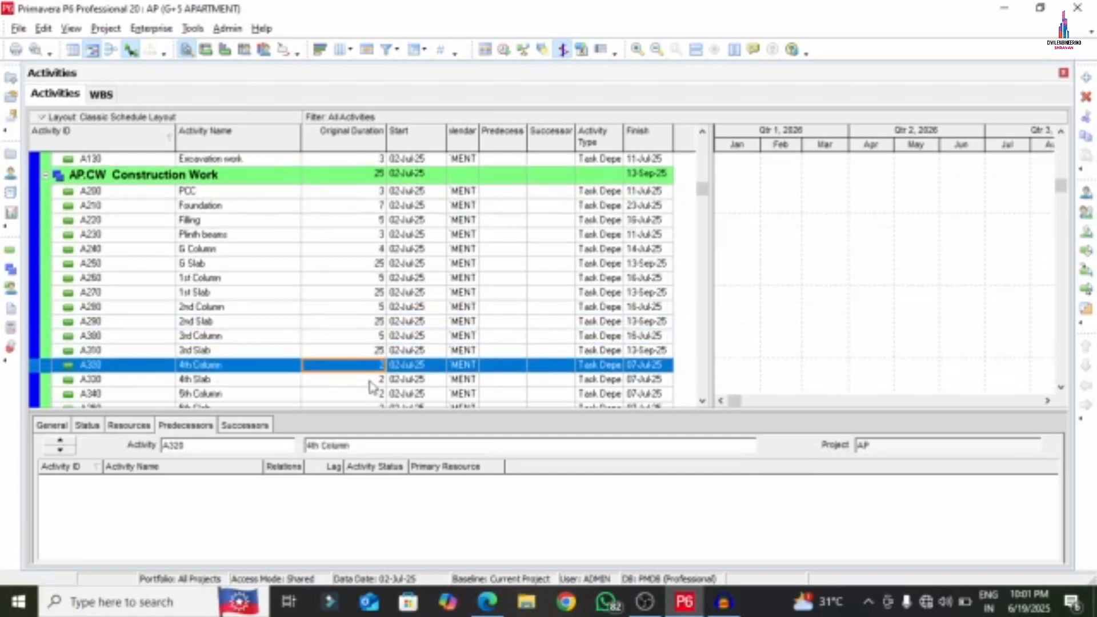
type("5")
left_click(372, 384)
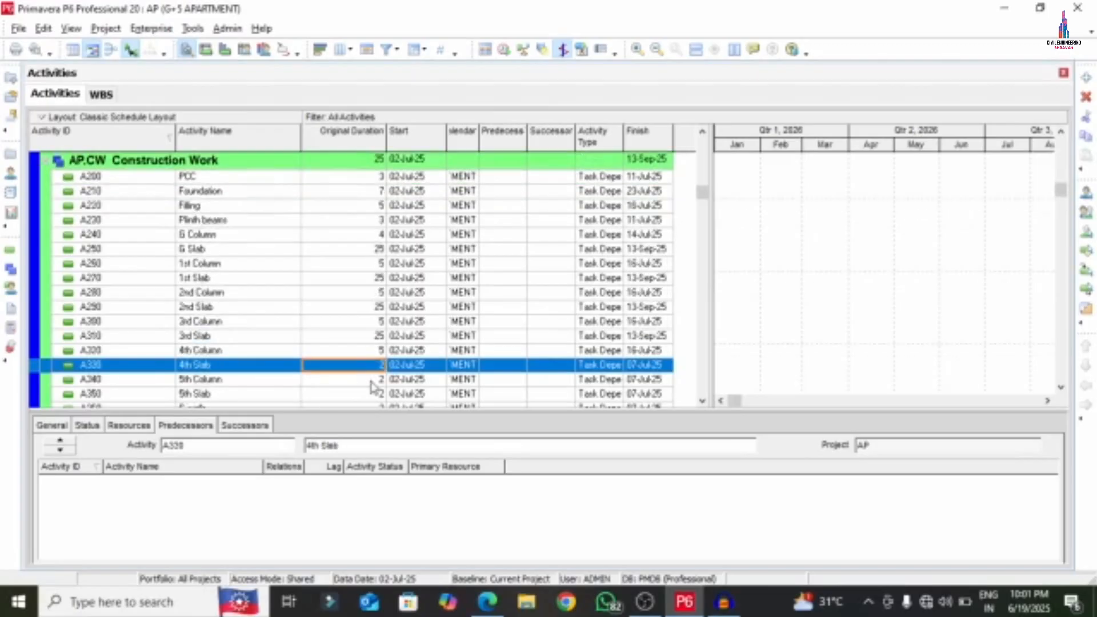
type("25")
left_click(373, 381)
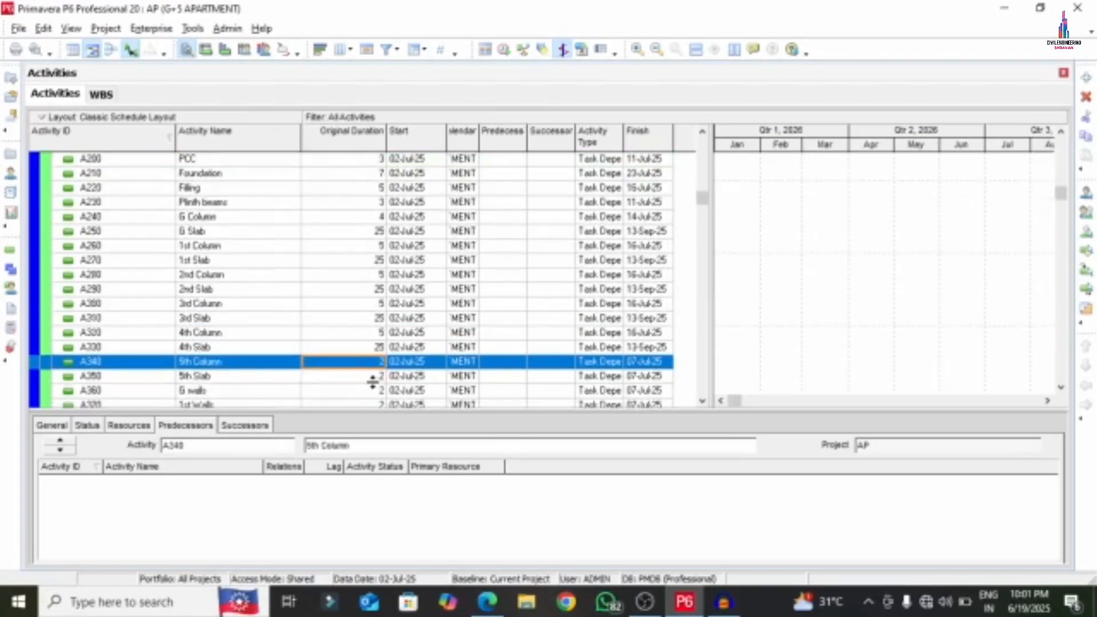
type("5")
left_click(373, 379)
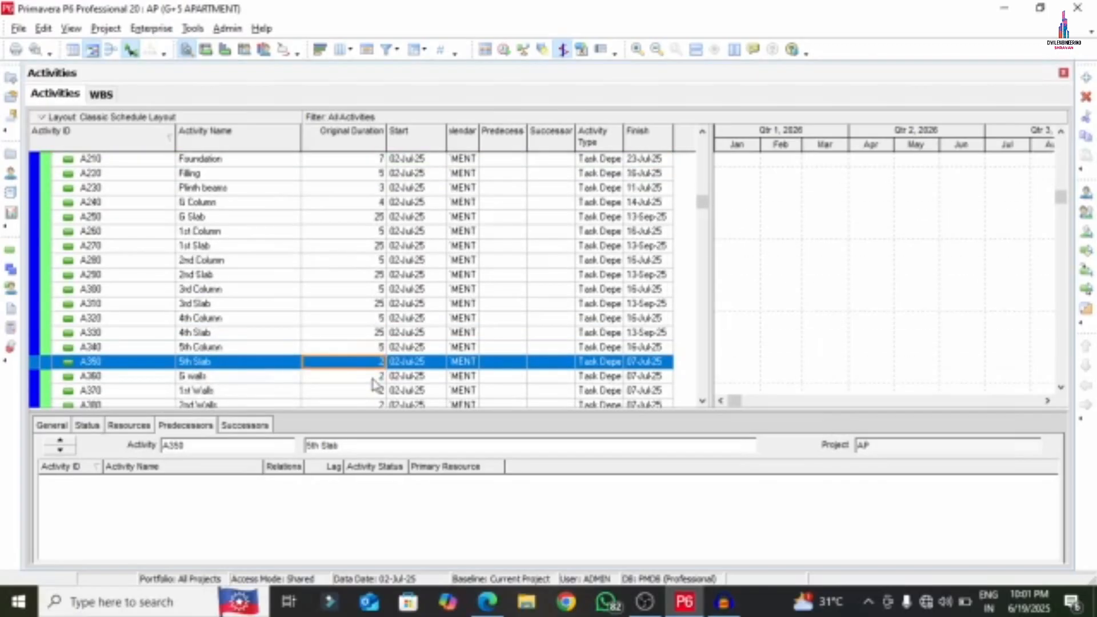
type("2")
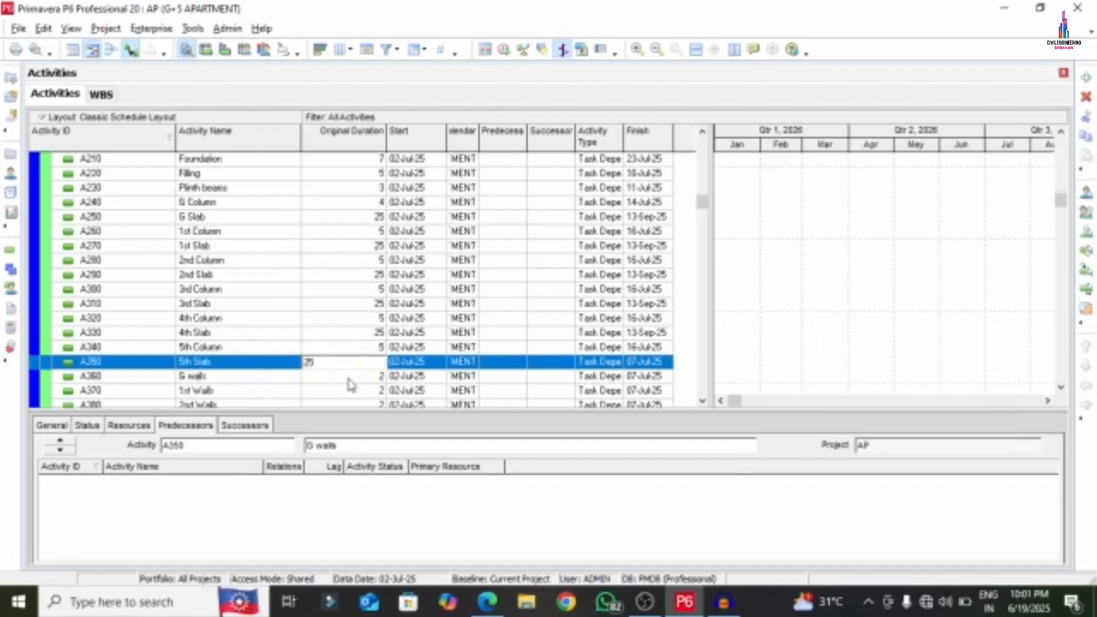
left_click(352, 378)
- Check the wall durations in the PDF and set G walls to 12 days
scroll(392, 319, "down", 2)
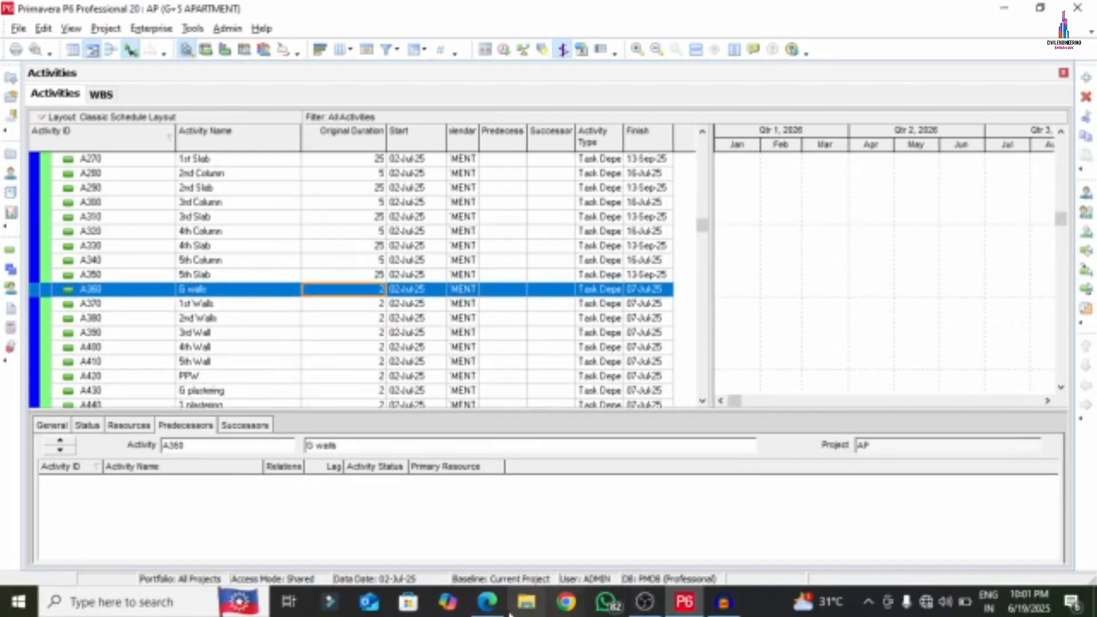
left_click(487, 601)
scroll(364, 384, "down", 4)
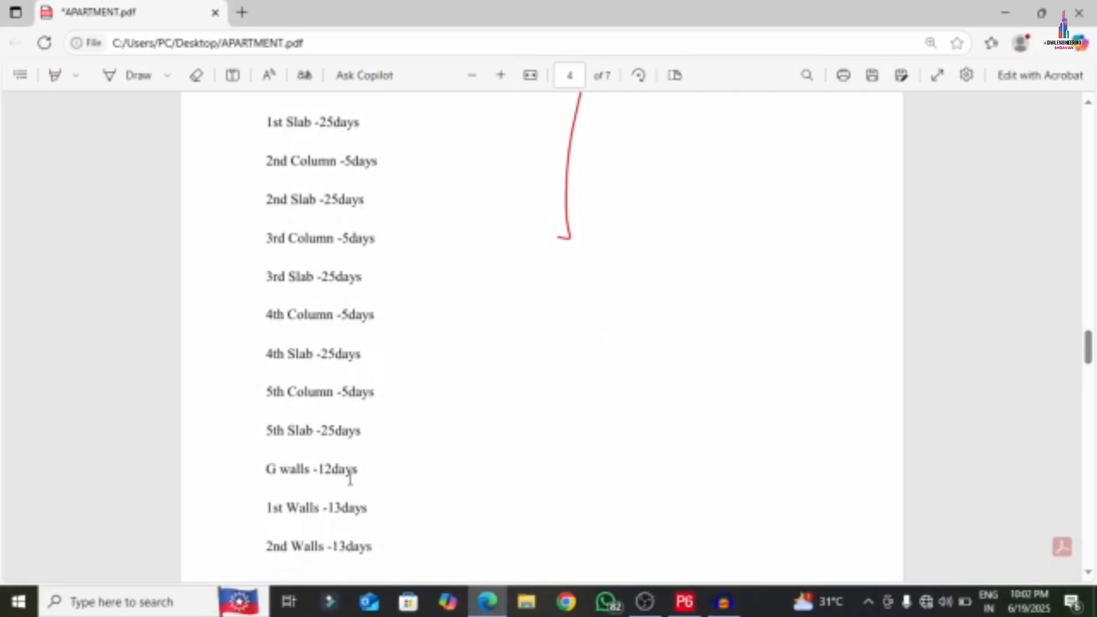
scroll(343, 478, "down", 6)
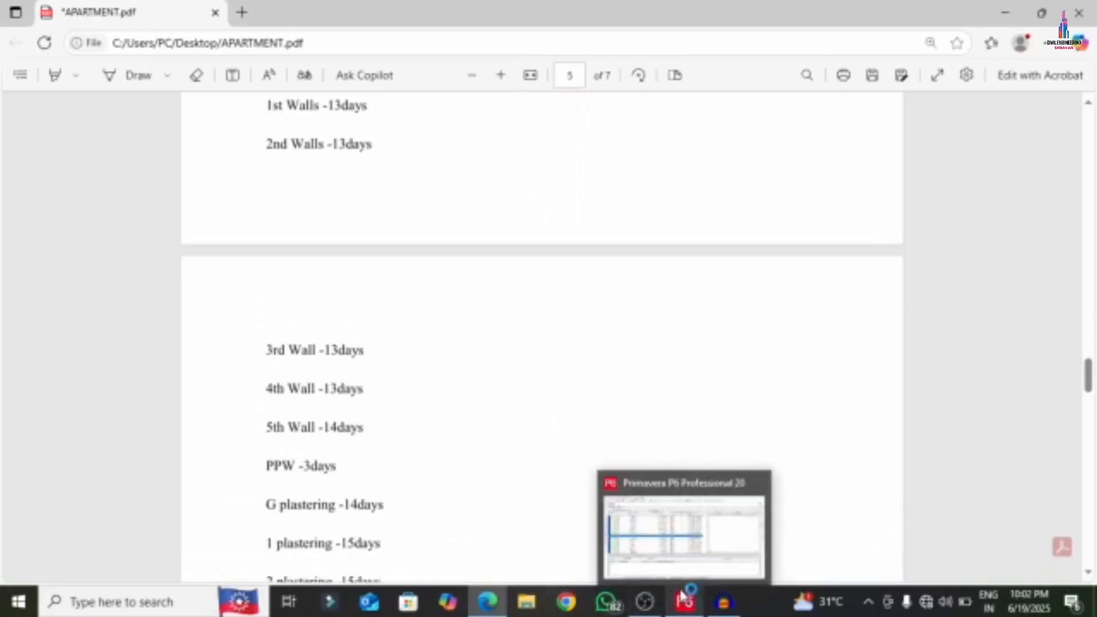
left_click(607, 494)
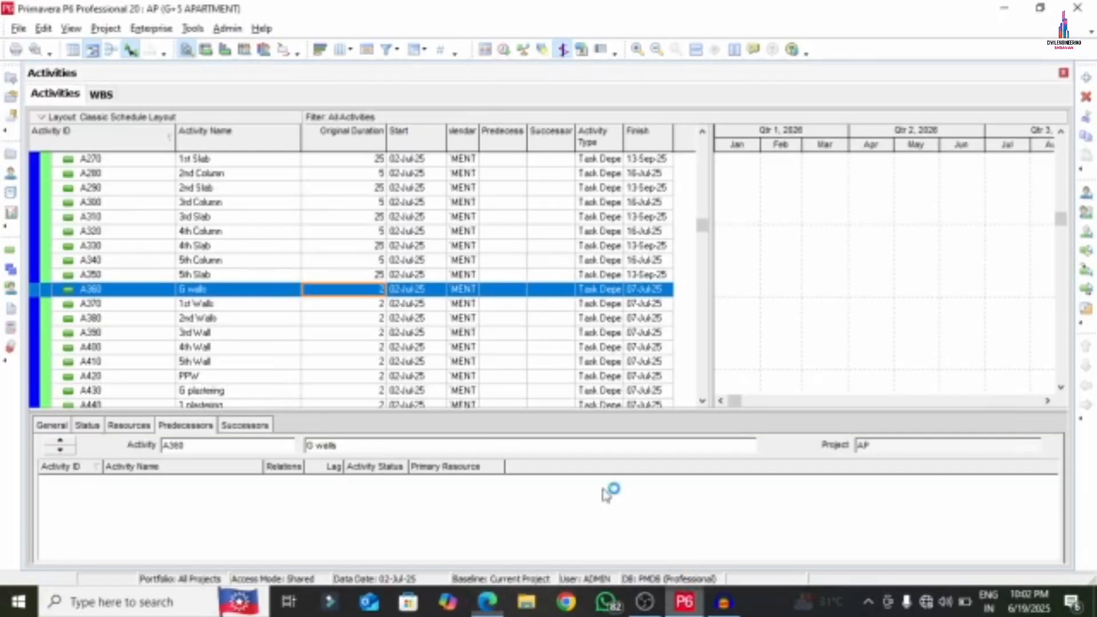
left_click(353, 292)
type("13")
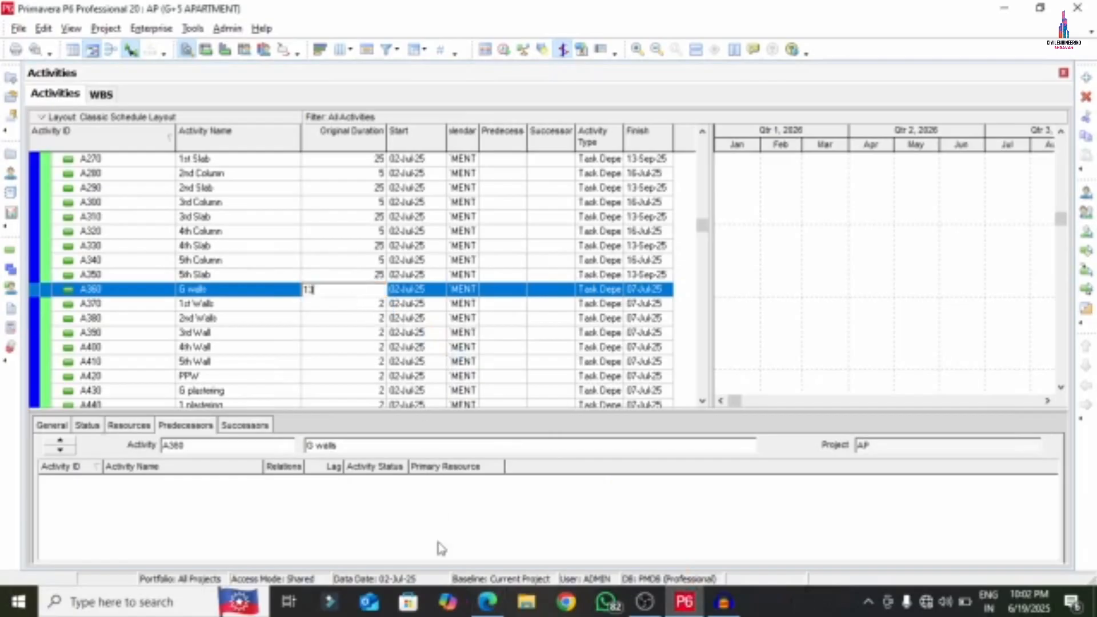
left_click(487, 602)
left_click(488, 610)
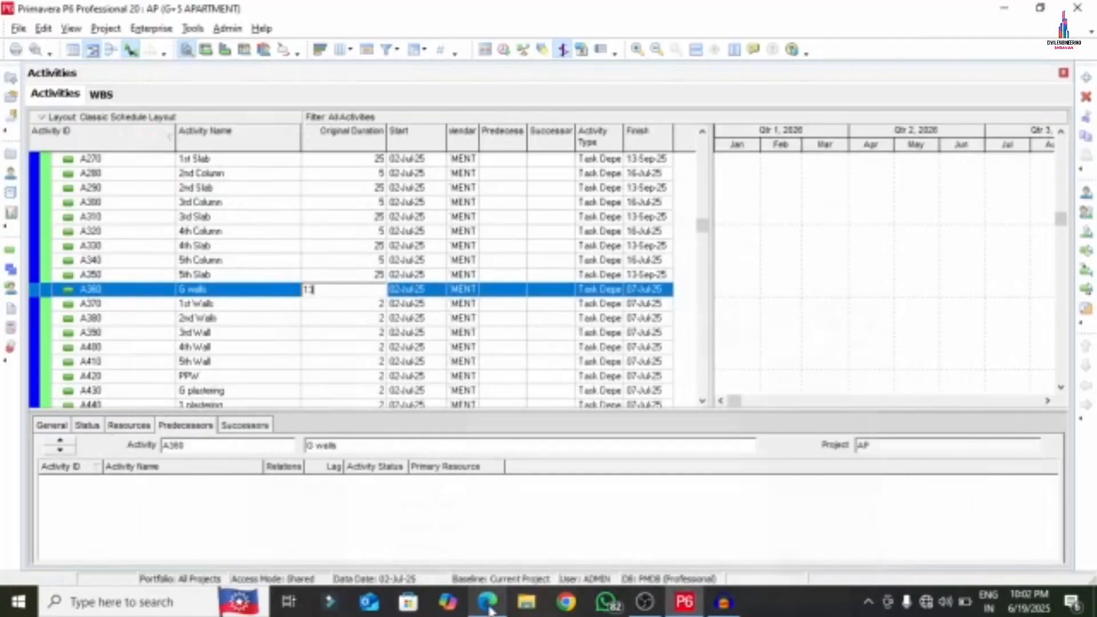
key("alt+Tab")
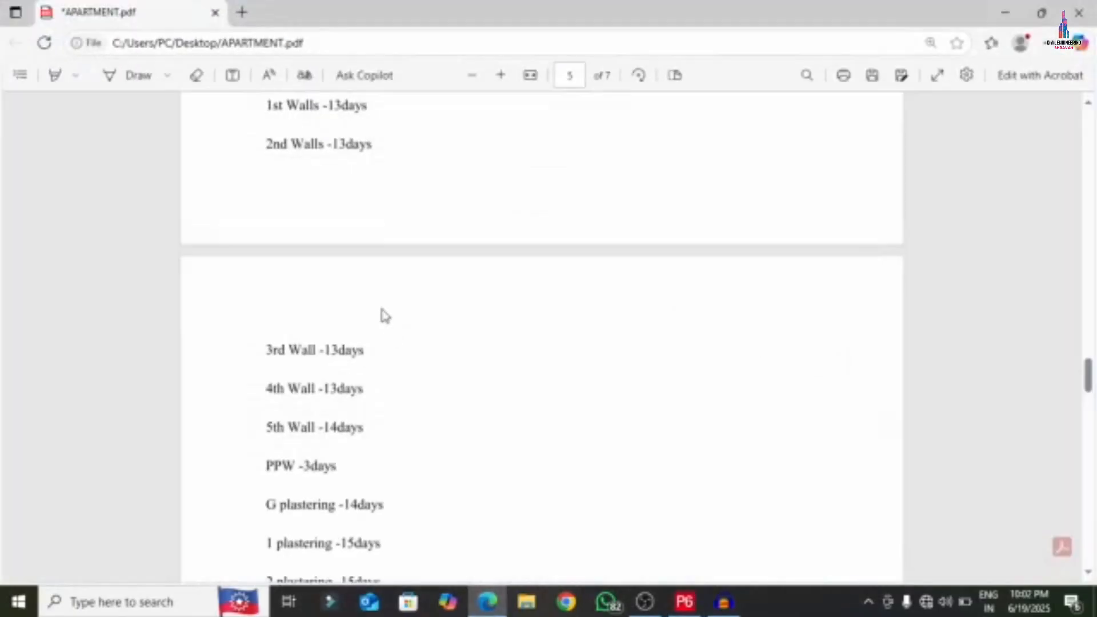
scroll(378, 302, "up", 3)
left_click(685, 602)
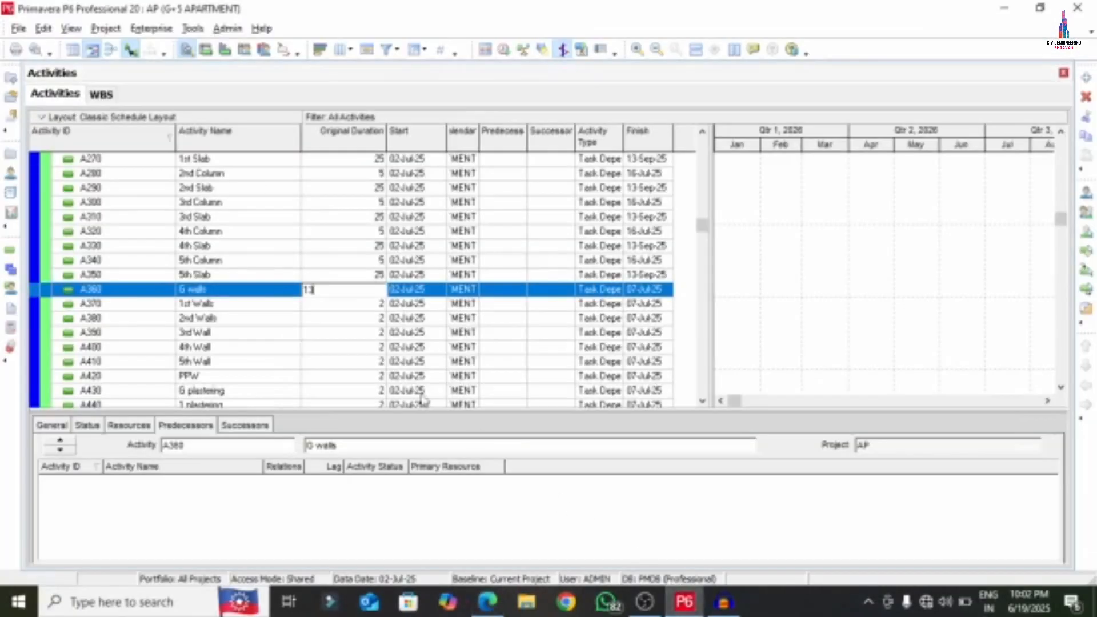
left_click(334, 306)
- Set 1st–4th Walls to 13 days each and 5th Wall to 14 days
type("13")
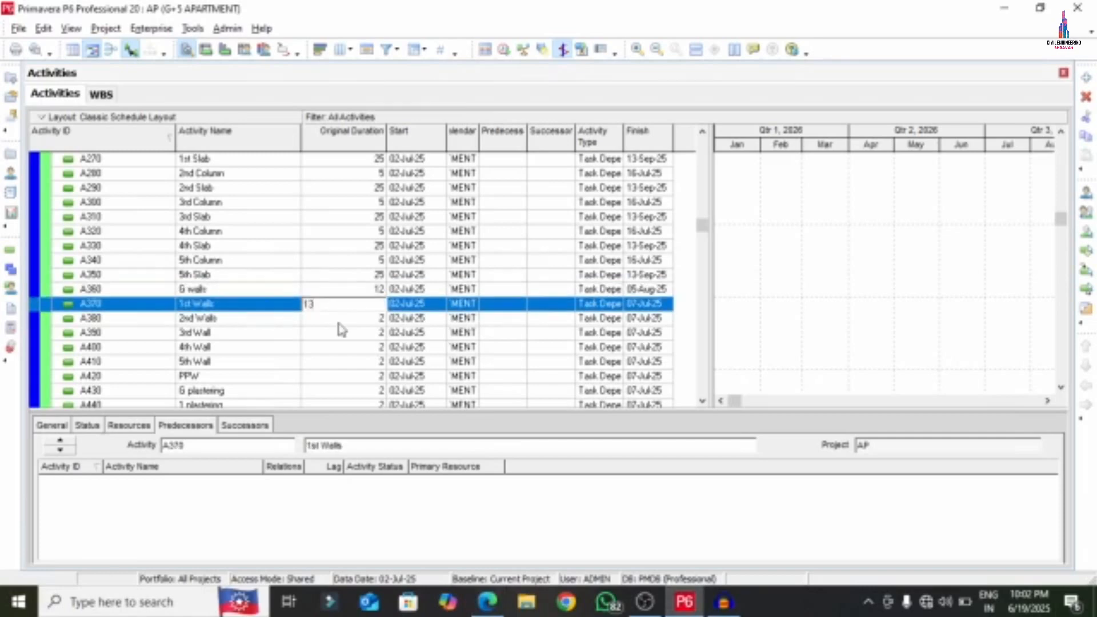
left_click(341, 320)
type("13")
left_click(340, 334)
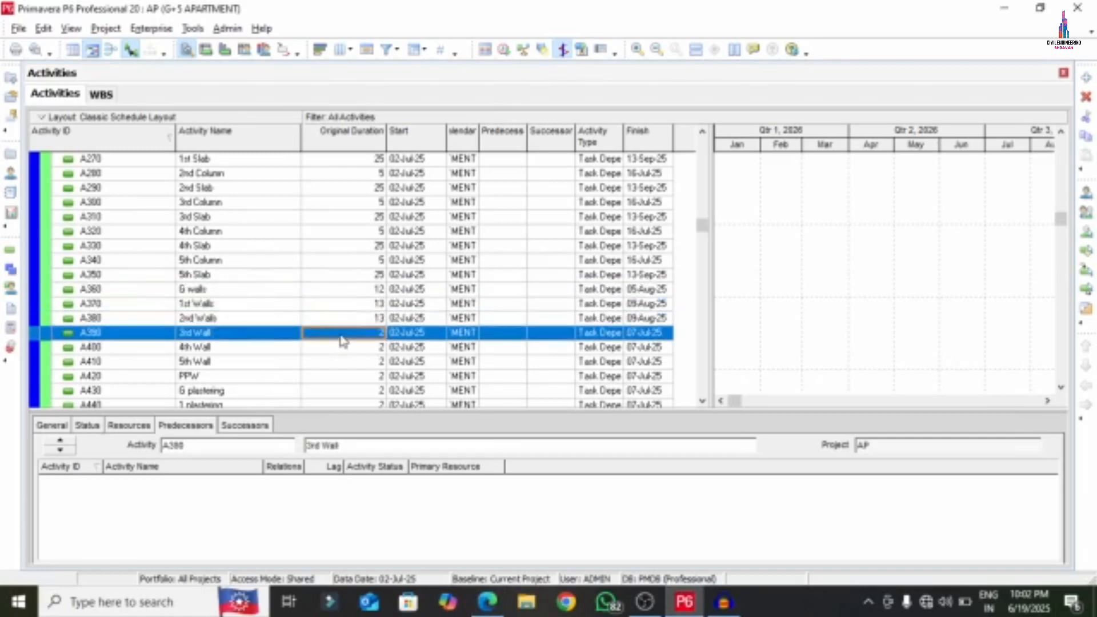
type("13")
left_click(342, 348)
type("1")
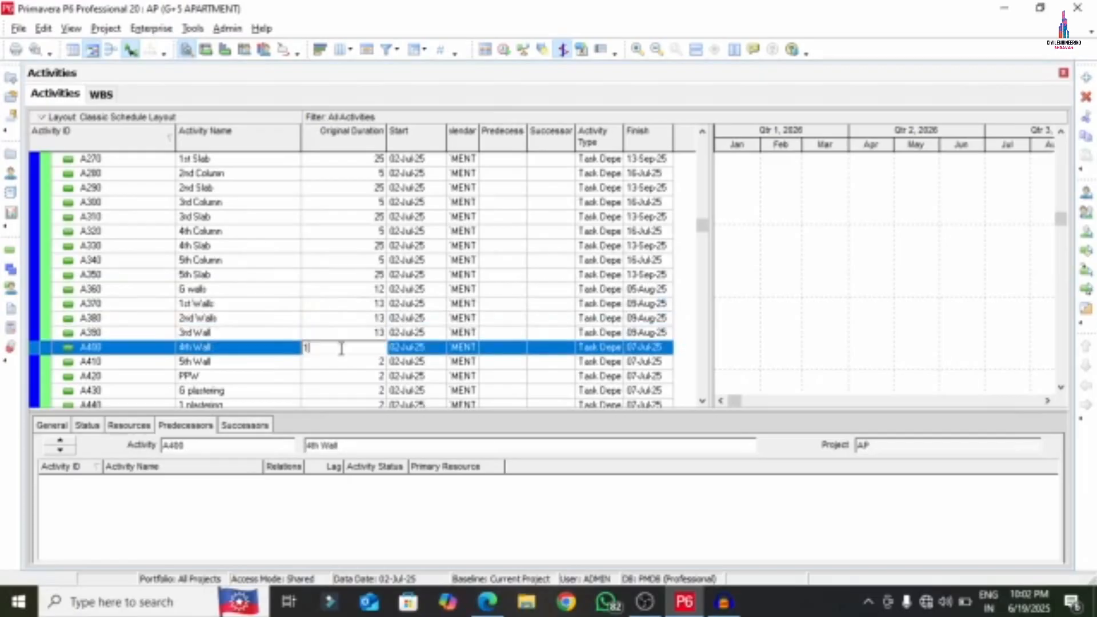
type("3")
left_click(320, 366)
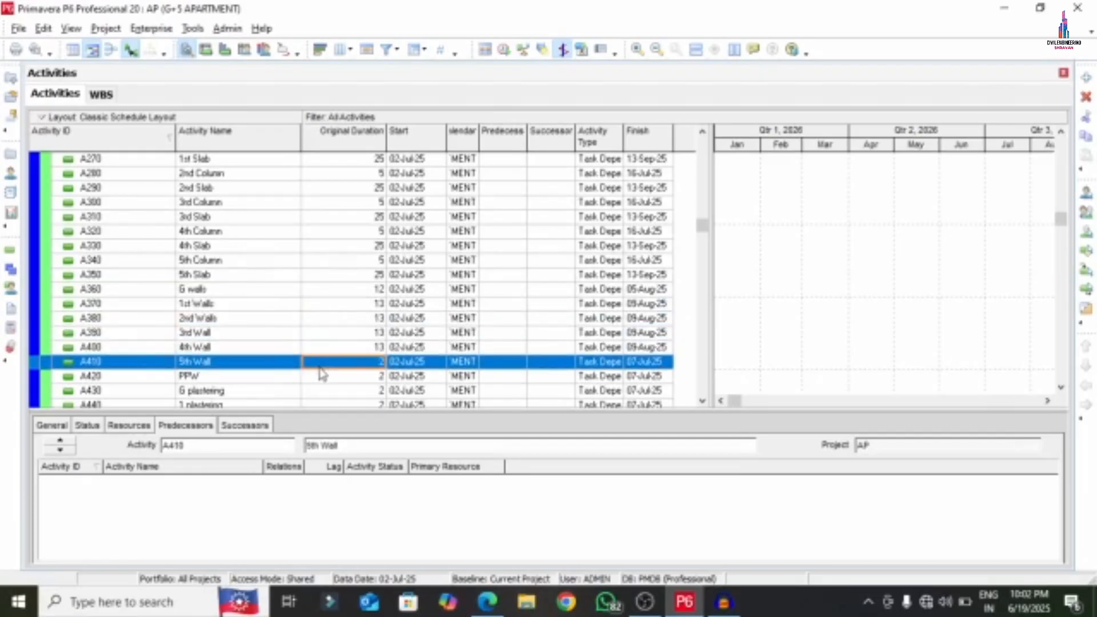
type("14")
left_click(312, 378)
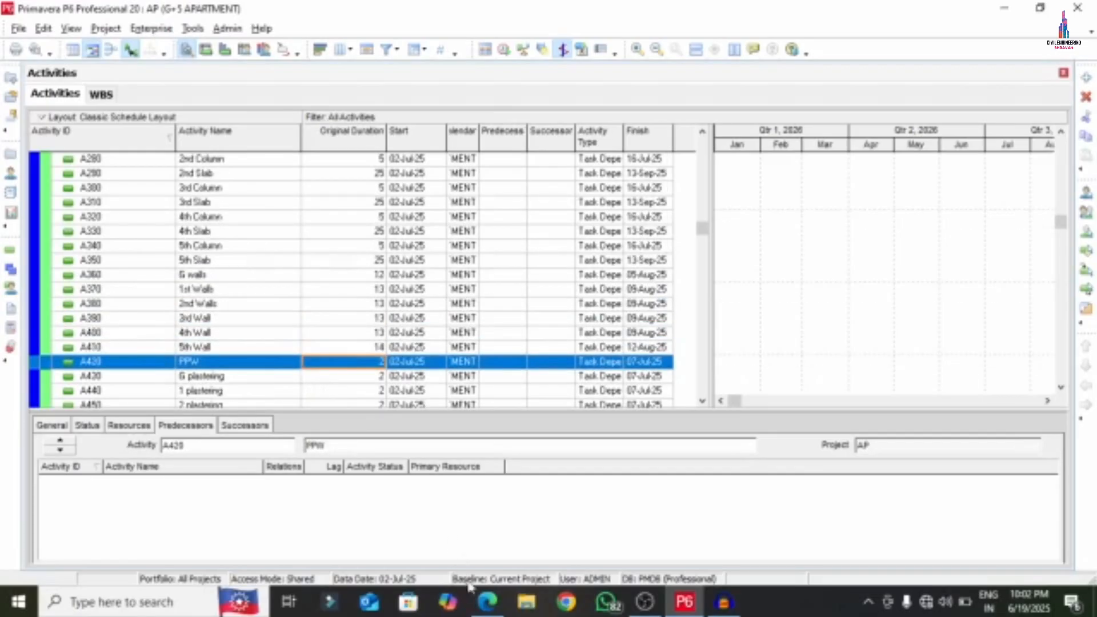
- Read PPW's duration from the PDF and set it to 3 days
left_click(487, 602)
scroll(436, 436, "down", 4)
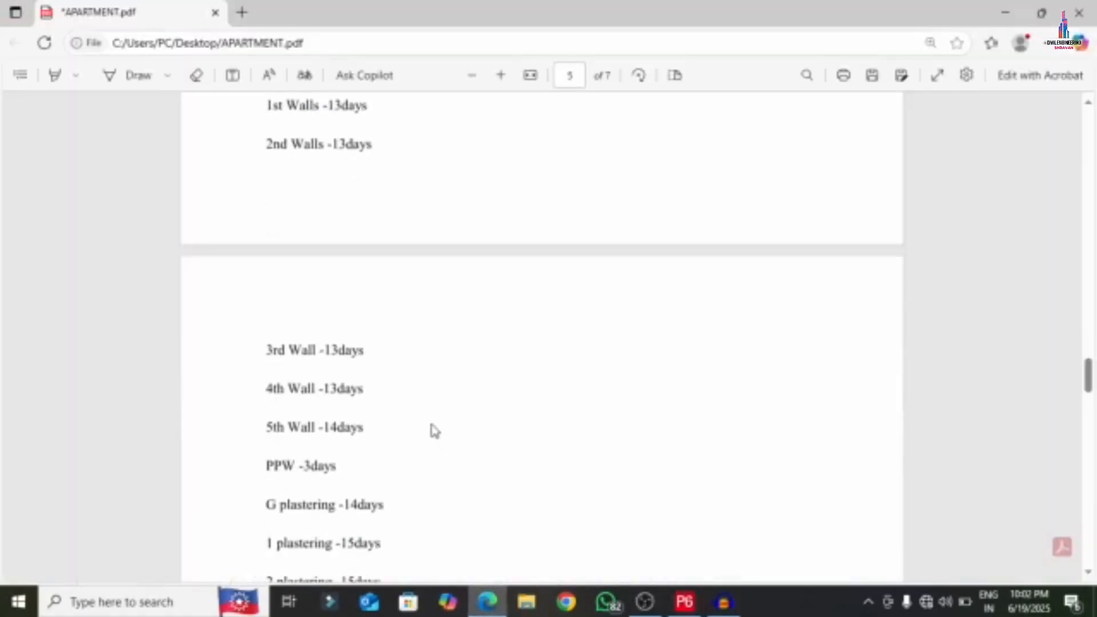
left_click(684, 600)
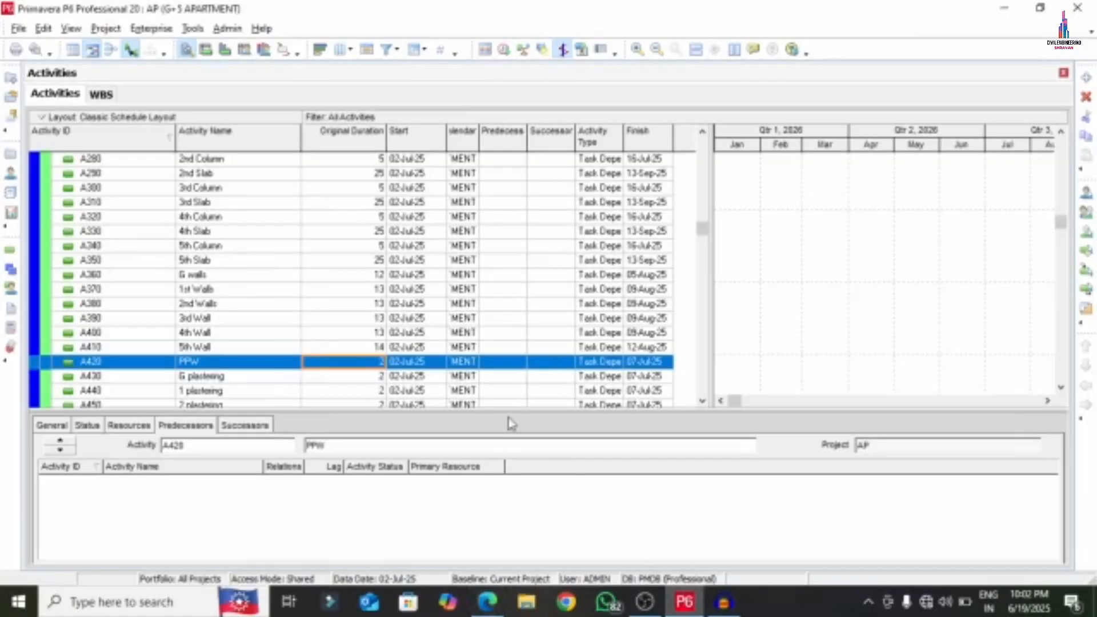
type("3")
left_click(360, 377)
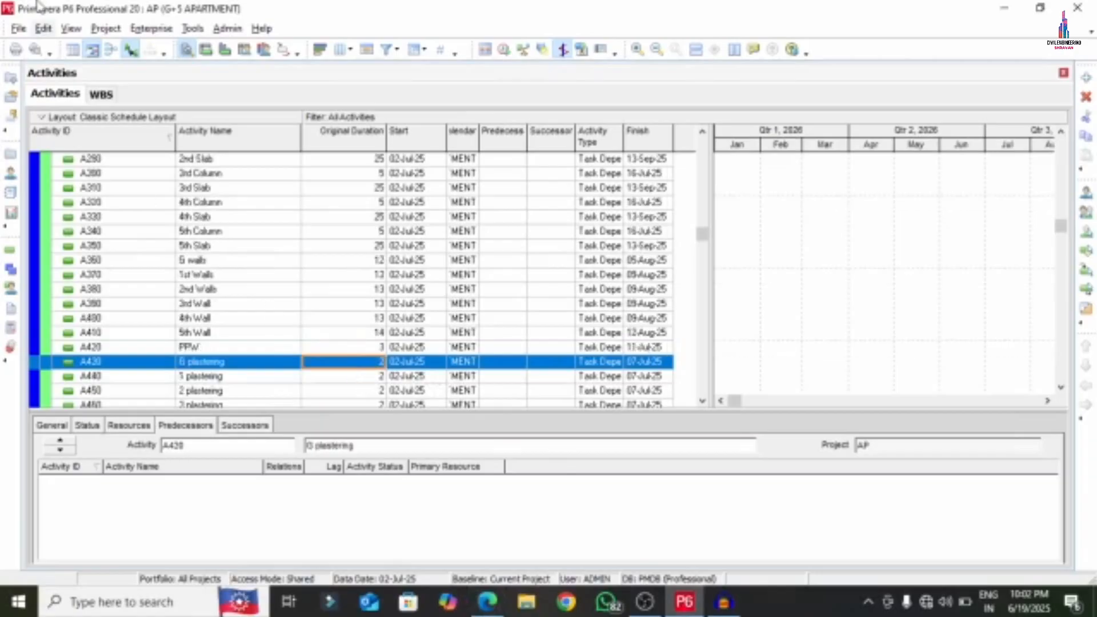
scroll(257, 306, "down", 3)
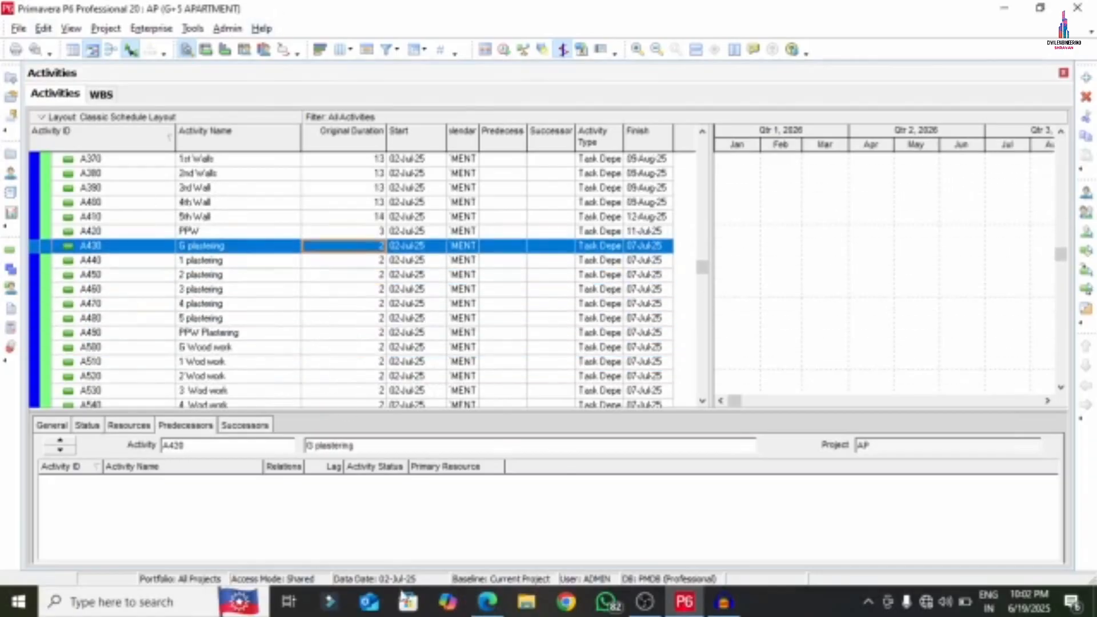
- Set G plastering to 14 days and 1–5 plastering to 15 days each
left_click(487, 601)
scroll(255, 316, "down", 1)
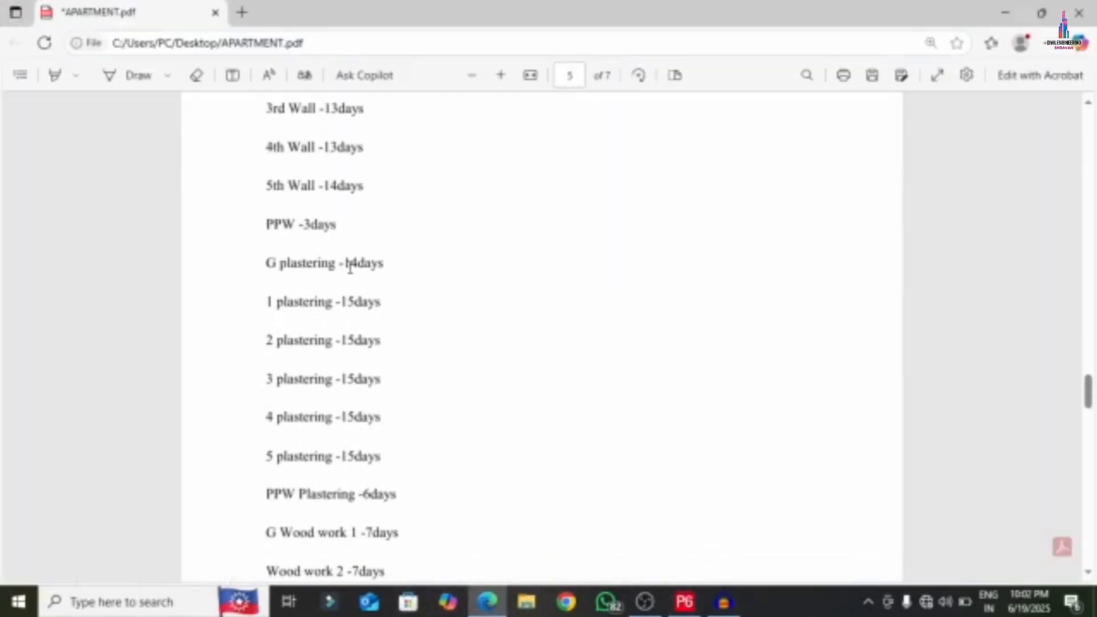
left_click_drag(344, 263, 373, 263)
left_click(684, 601)
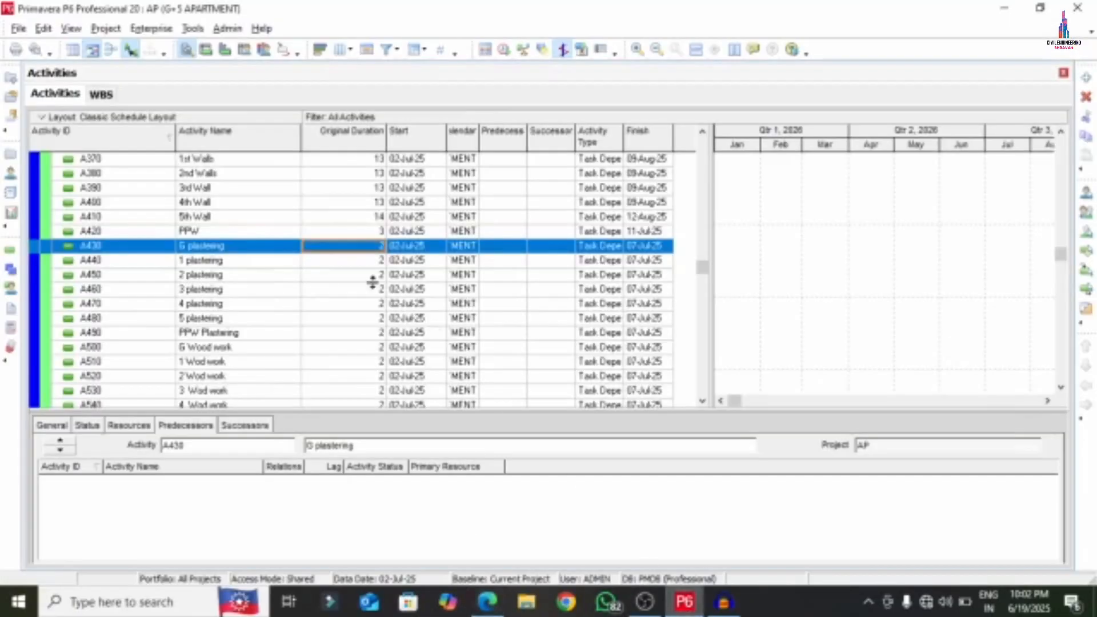
type("14")
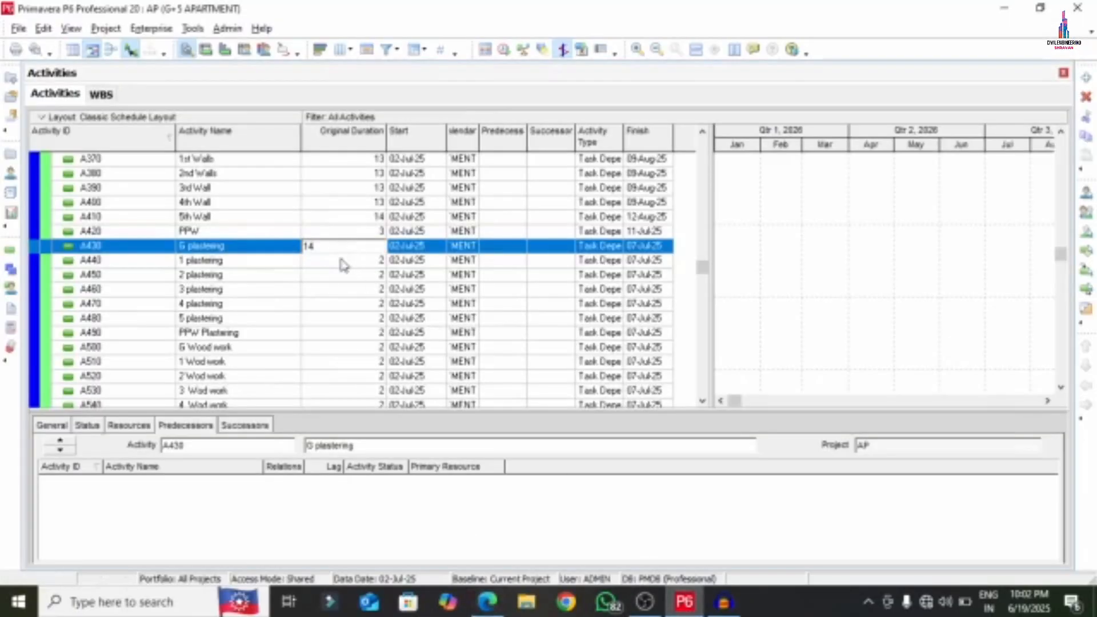
left_click(343, 262)
type("15")
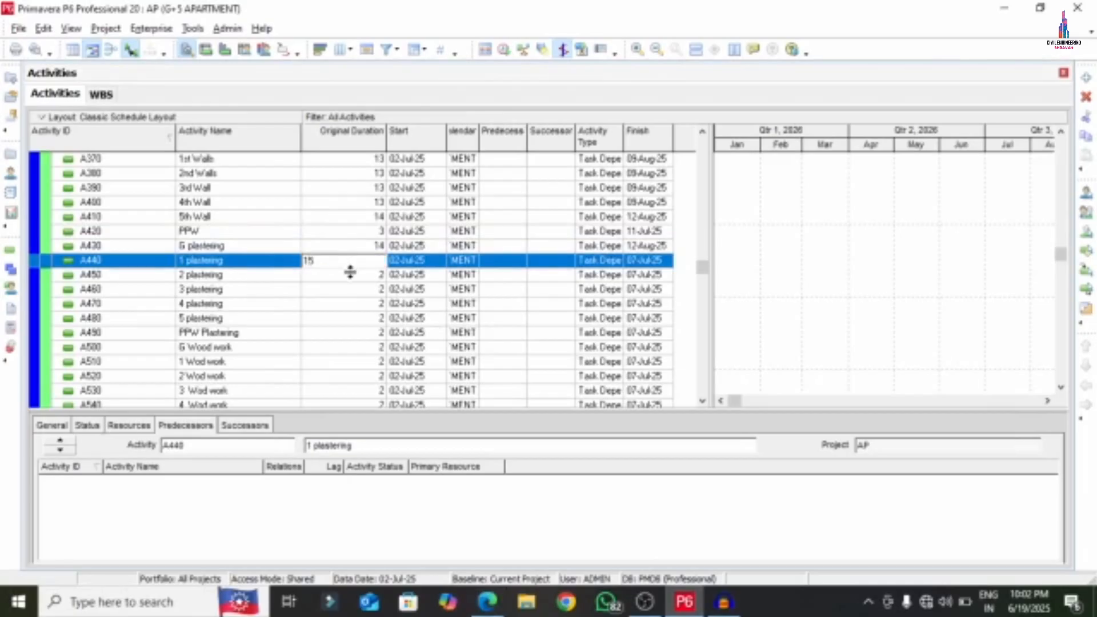
left_click(351, 278)
type("15")
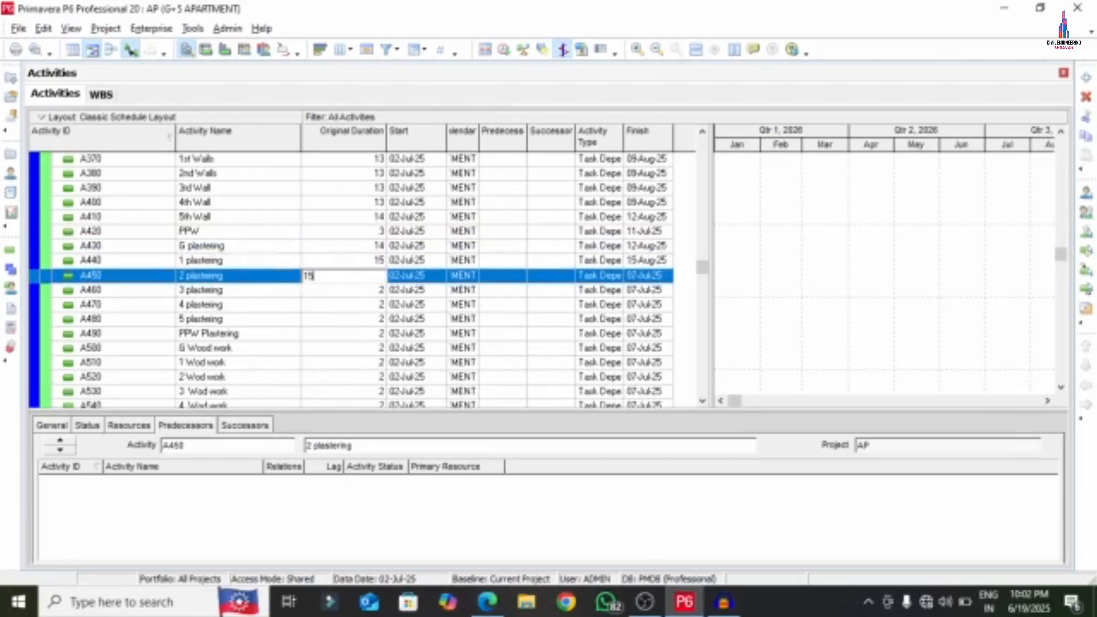
left_click(351, 291)
type("15")
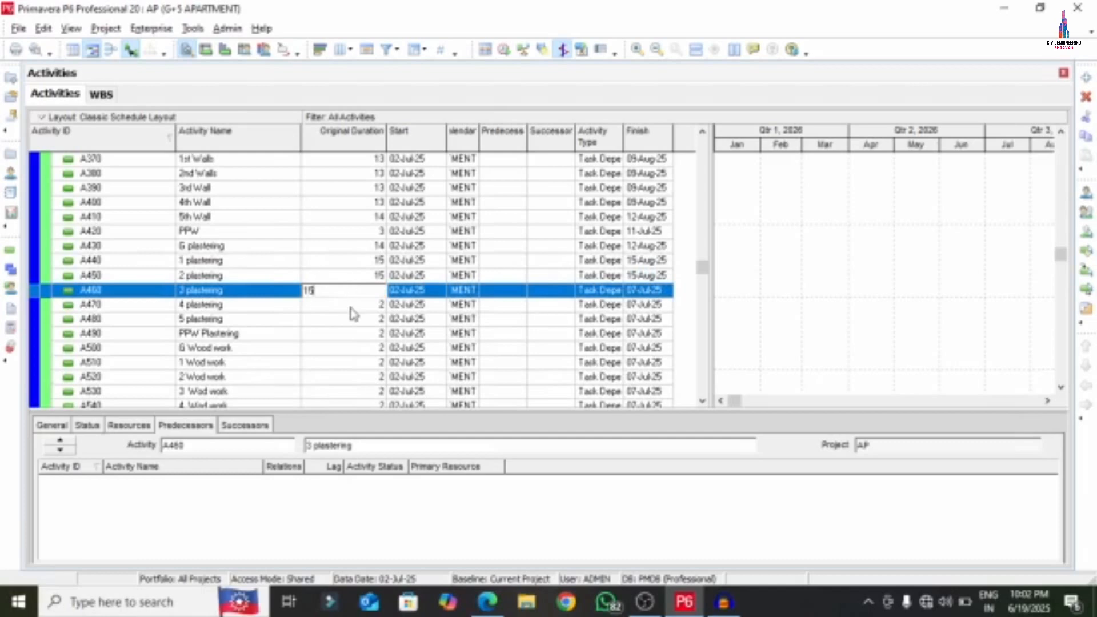
left_click(352, 305)
type("15")
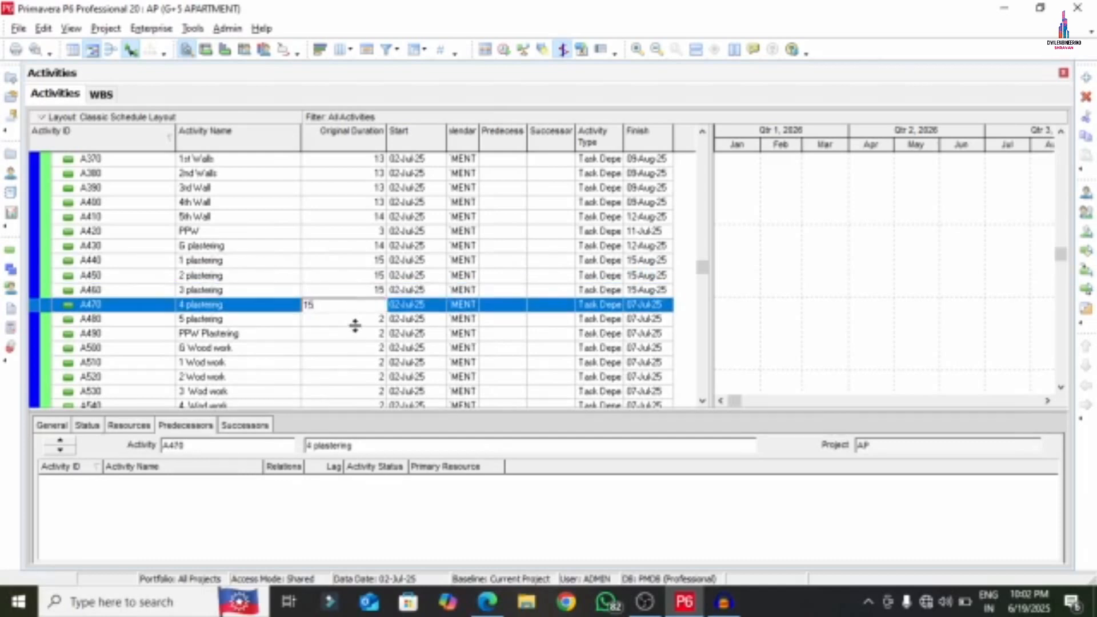
left_click(356, 321)
type("15")
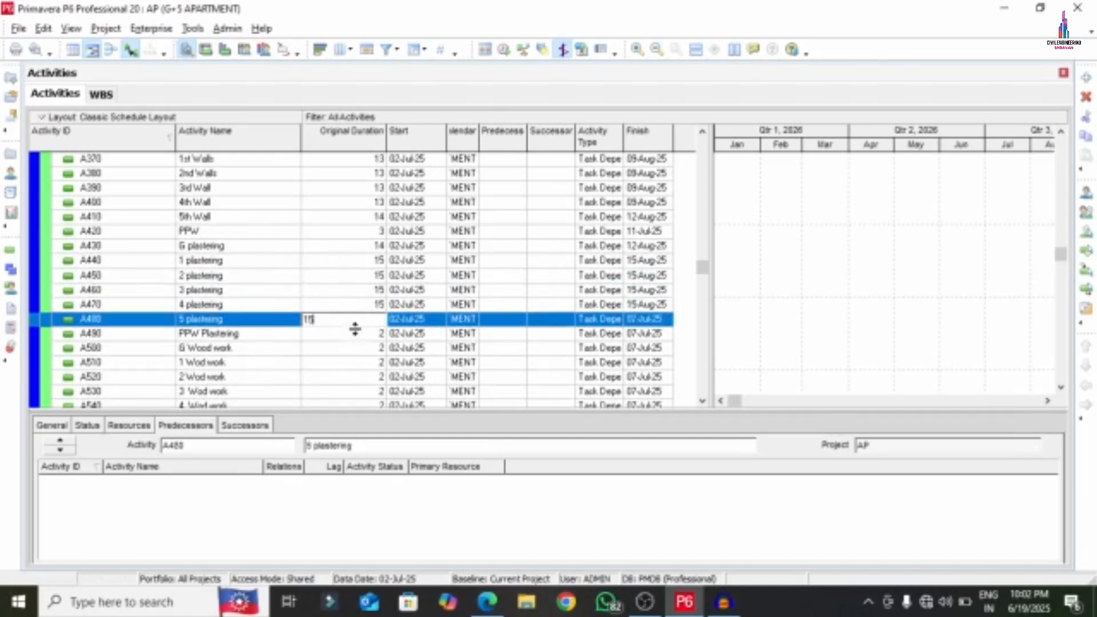
left_click(355, 334)
- Verify in the PDF and set PPW Plastering to 6 days
left_click(488, 603)
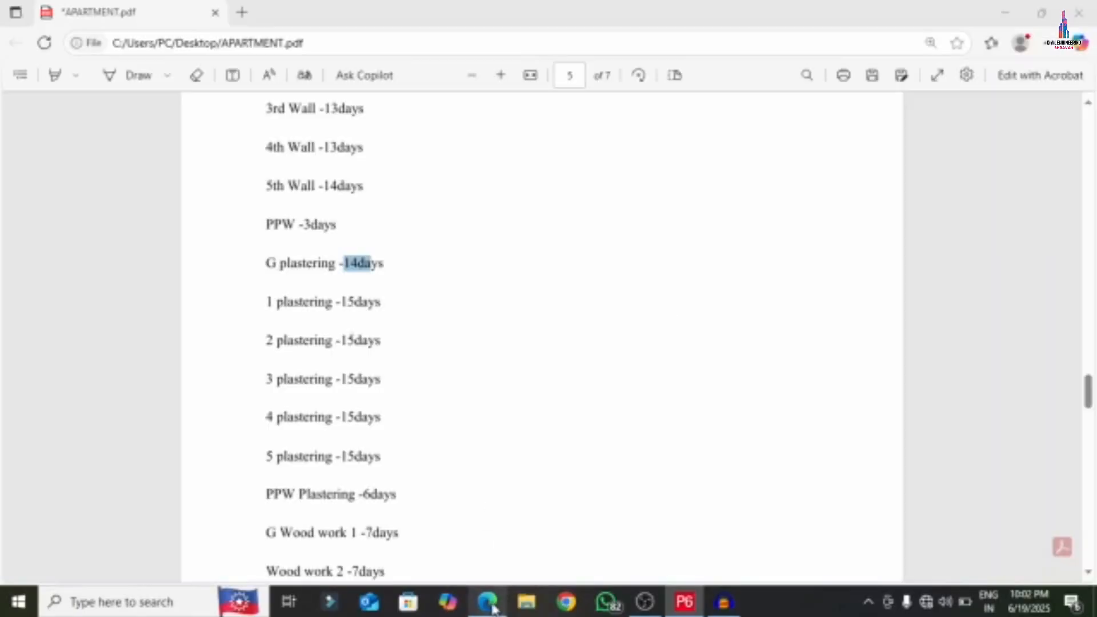
scroll(423, 434, "down", 1)
left_click(685, 602)
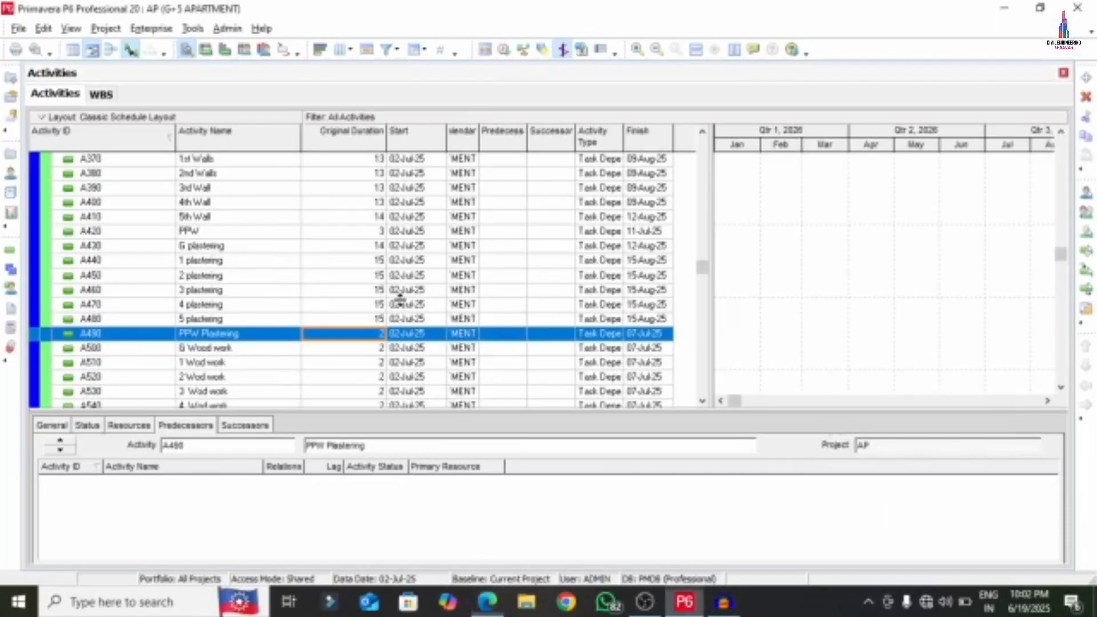
type("6")
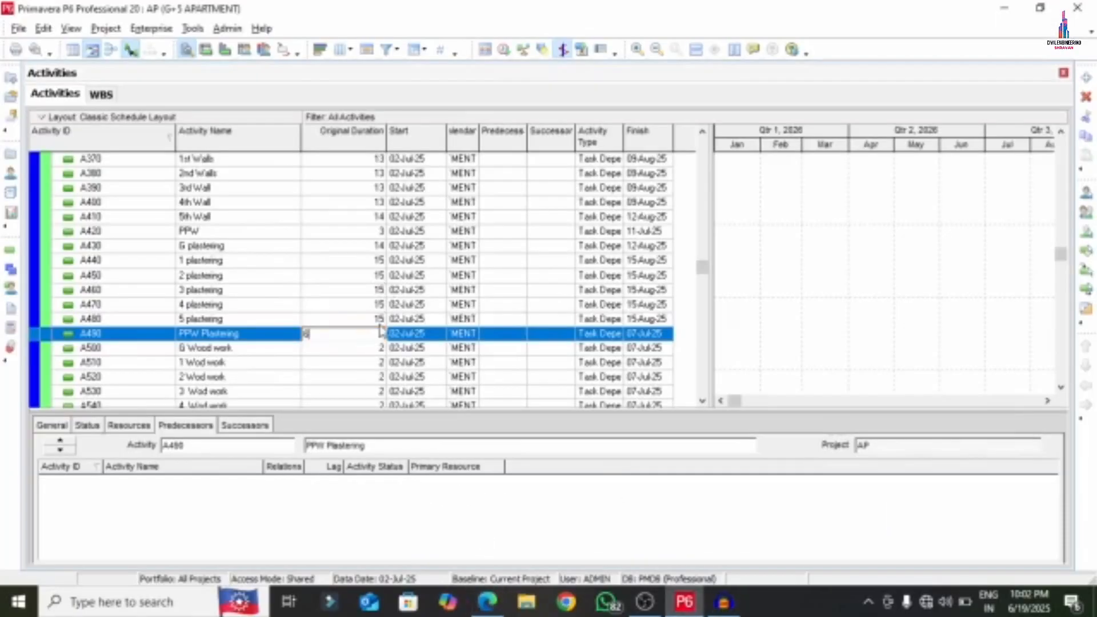
left_click(357, 349)
scroll(357, 349, "down", 2)
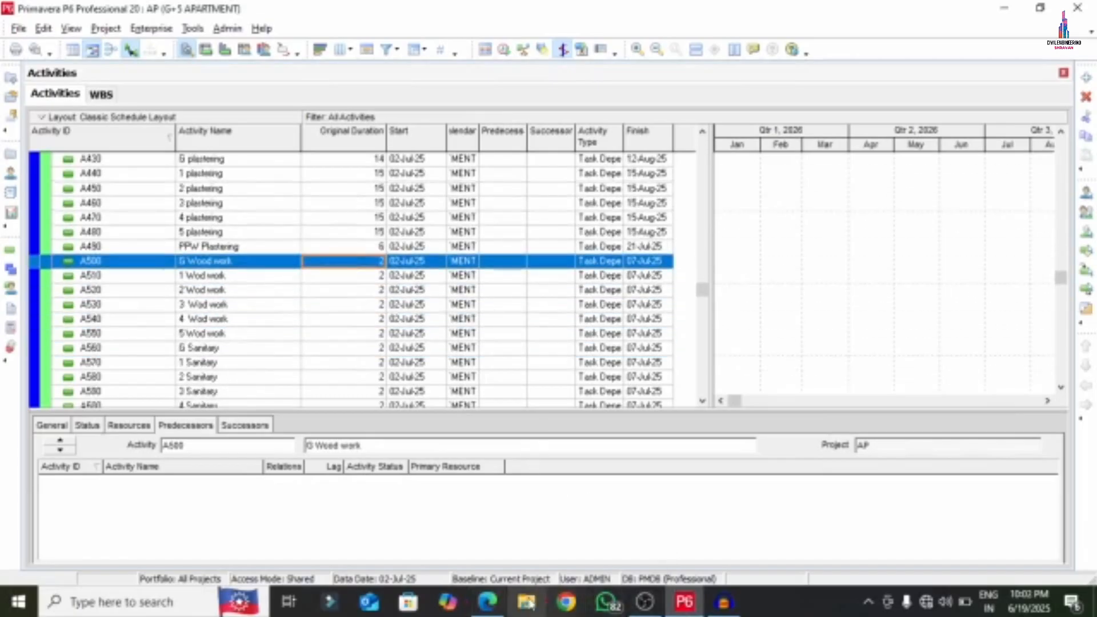
left_click(487, 602)
- Set the six Wood work activities (G through 5) to 7 days each
scroll(382, 364, "down", 3)
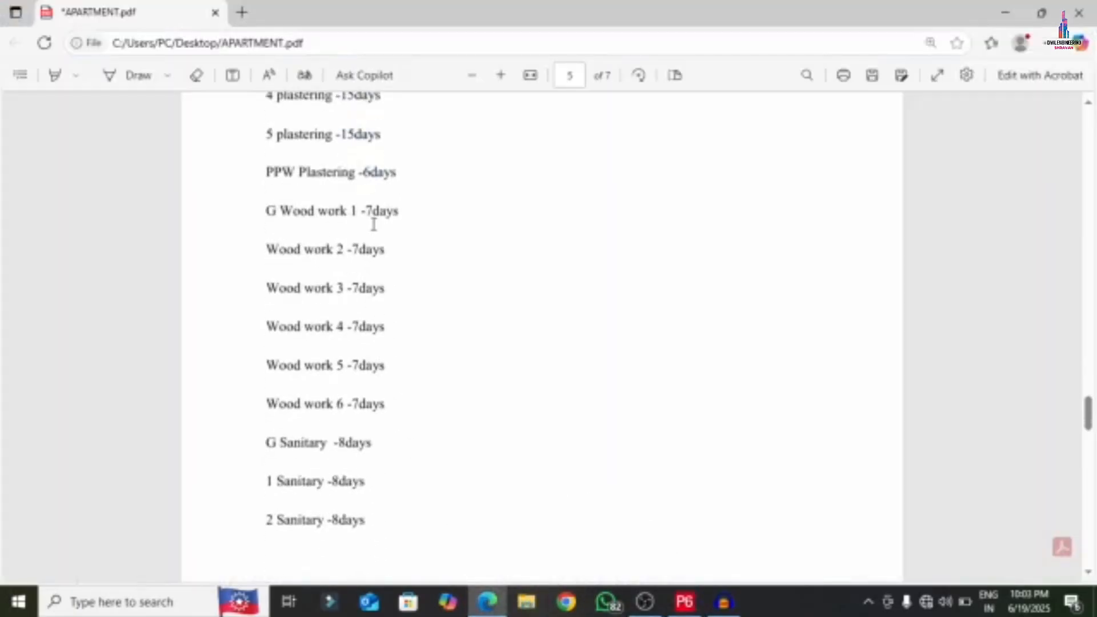
left_click(685, 601)
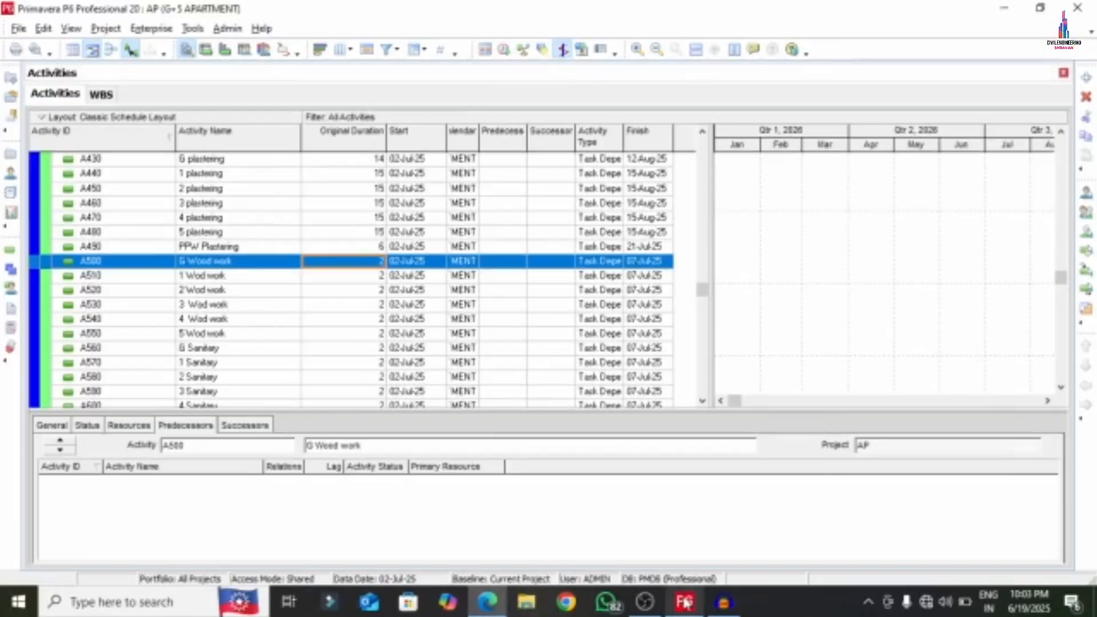
type("7")
key("Return")
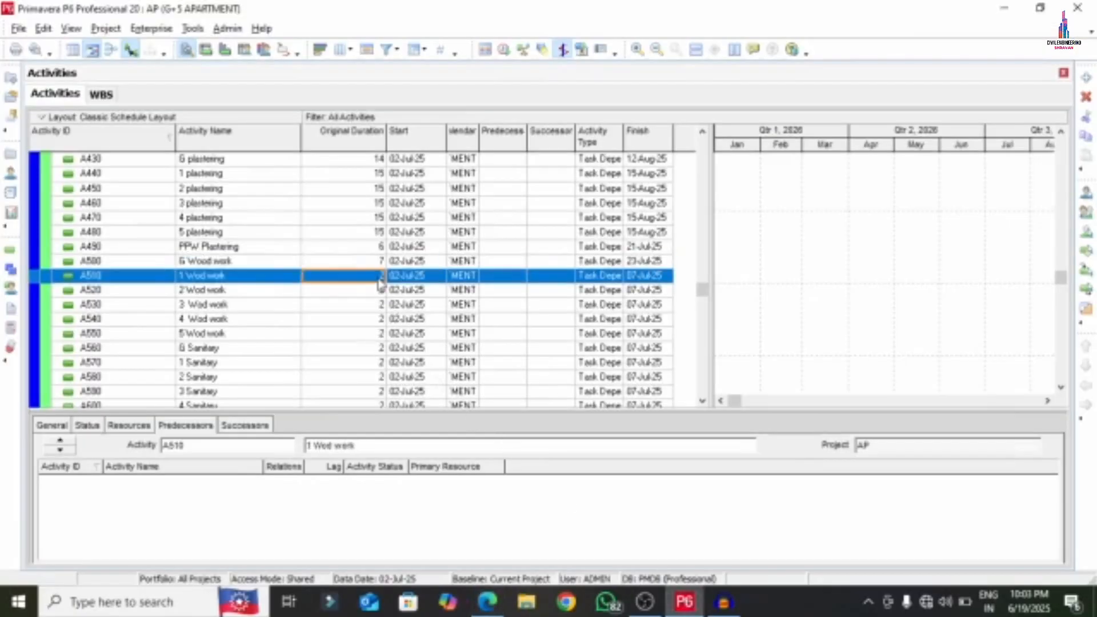
type("7")
key("Return")
type("7")
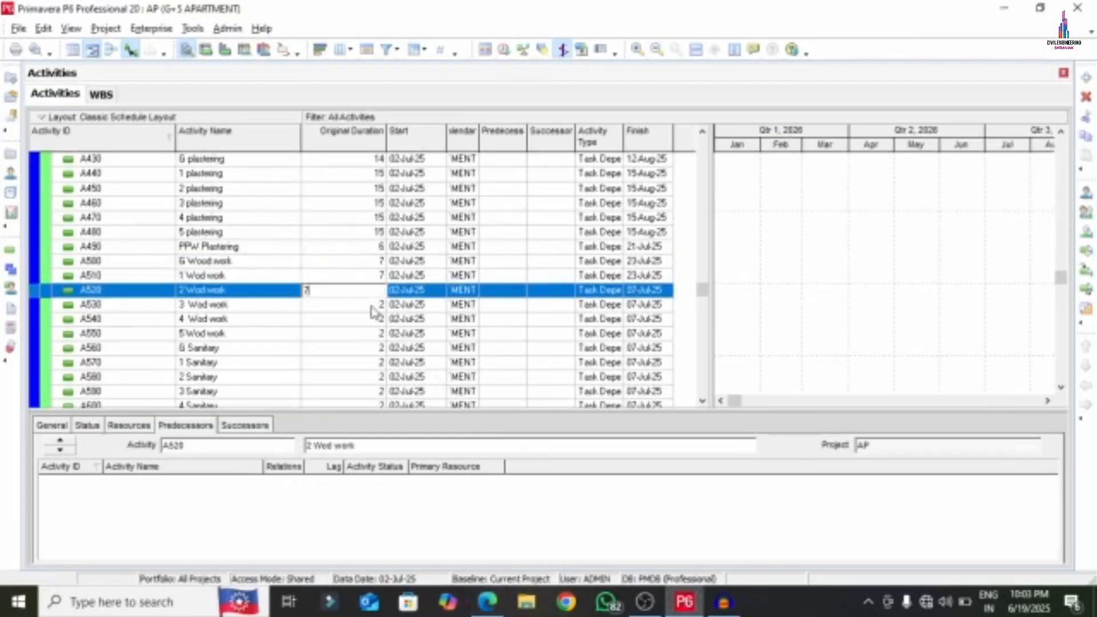
key("Return")
type("7")
key("Return")
type("7")
key("Return")
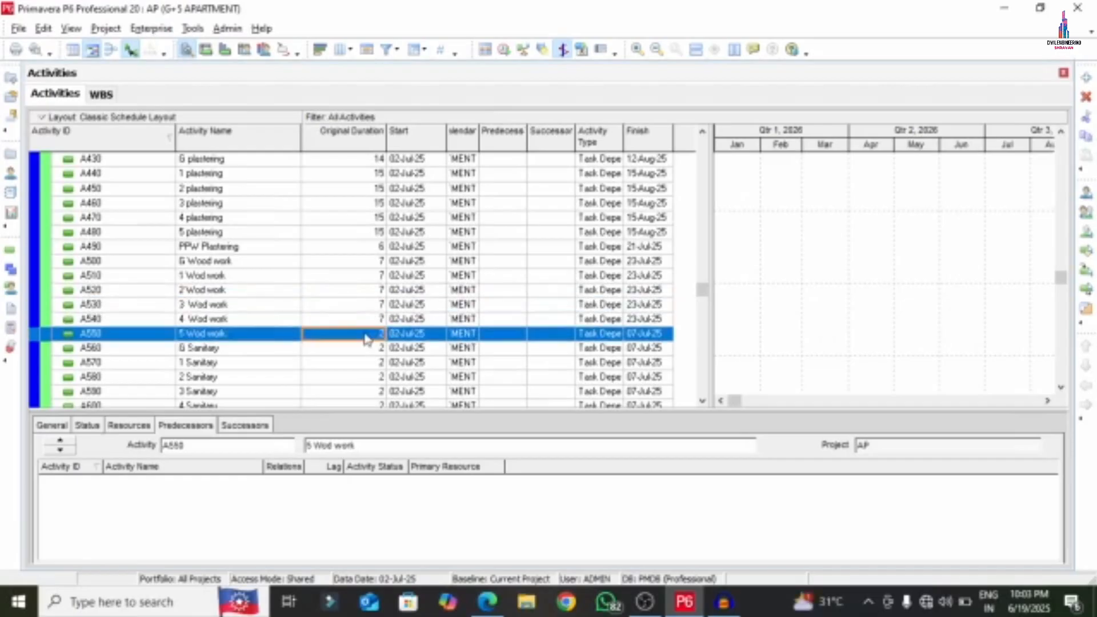
type("7")
key("Return")
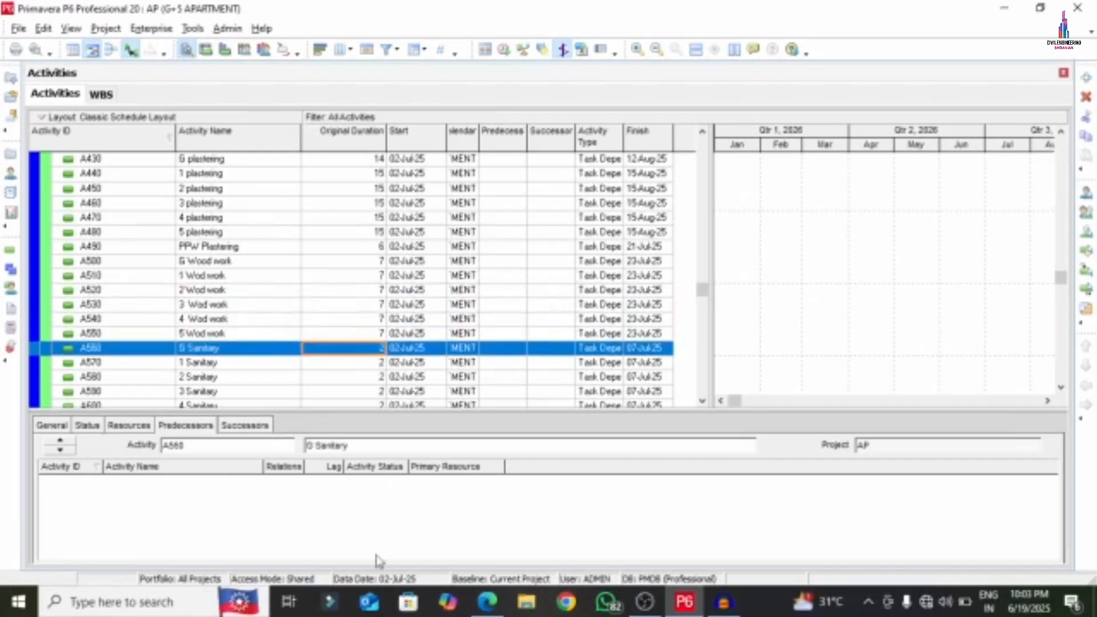
- Check the sanitary durations in the PDF, then set all six Sanitary activities to 8 days
left_click(487, 602)
scroll(255, 441, "down", 5)
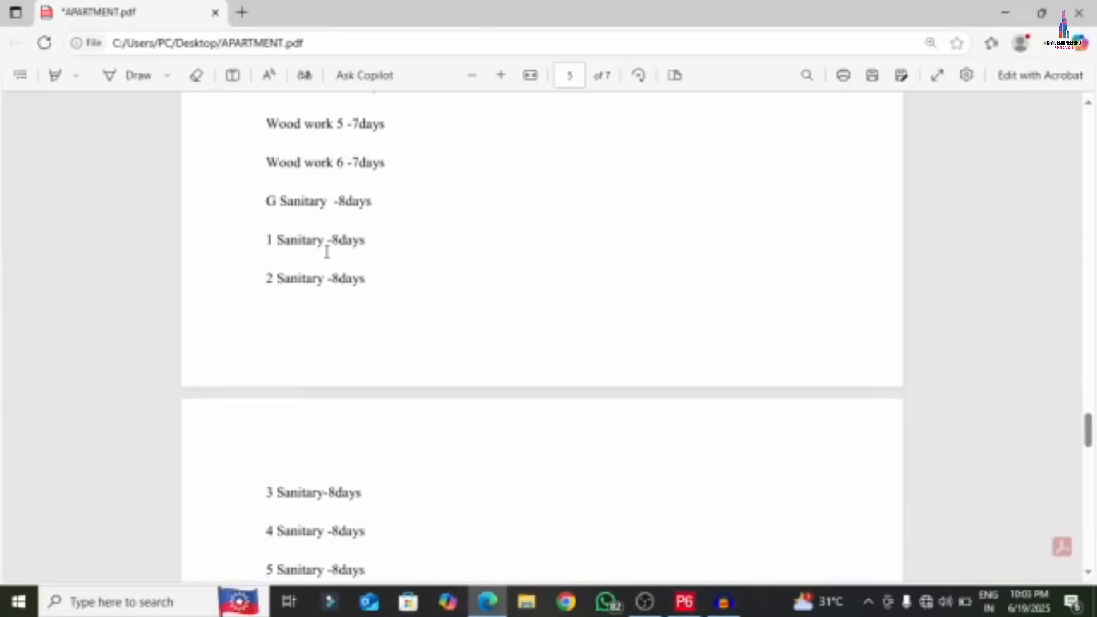
scroll(325, 269, "down", 2)
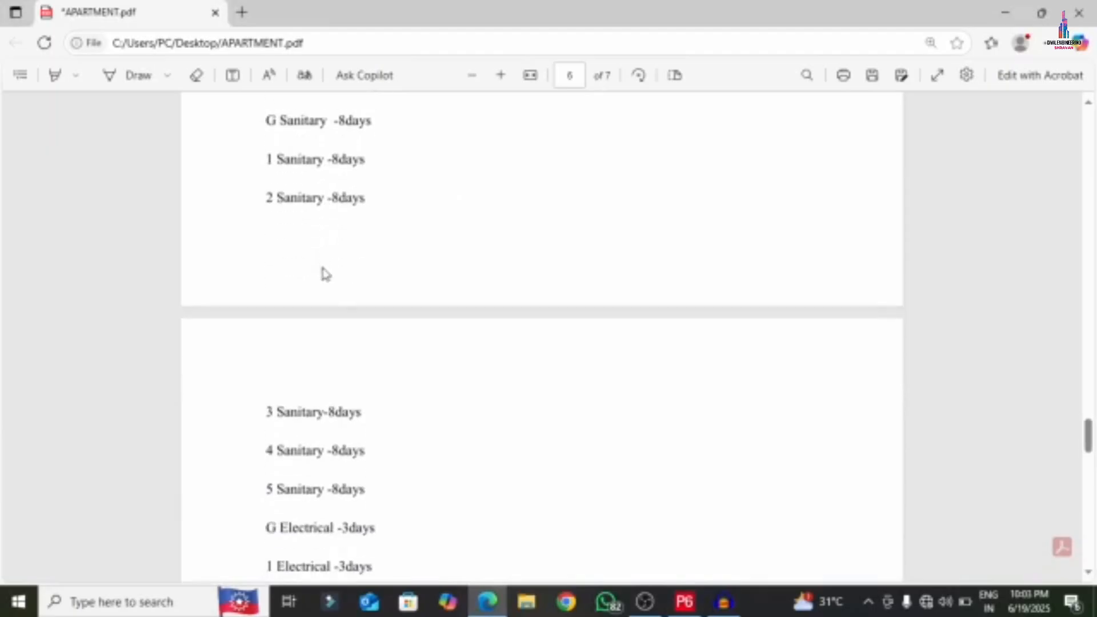
left_click(692, 603)
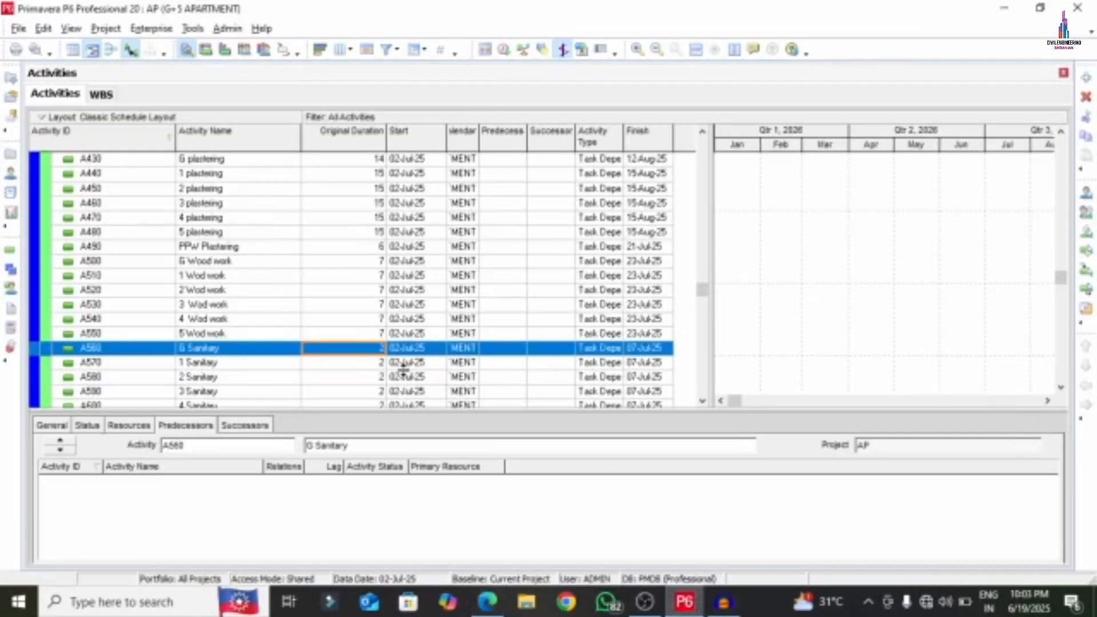
type("8")
left_click(362, 364)
type("8")
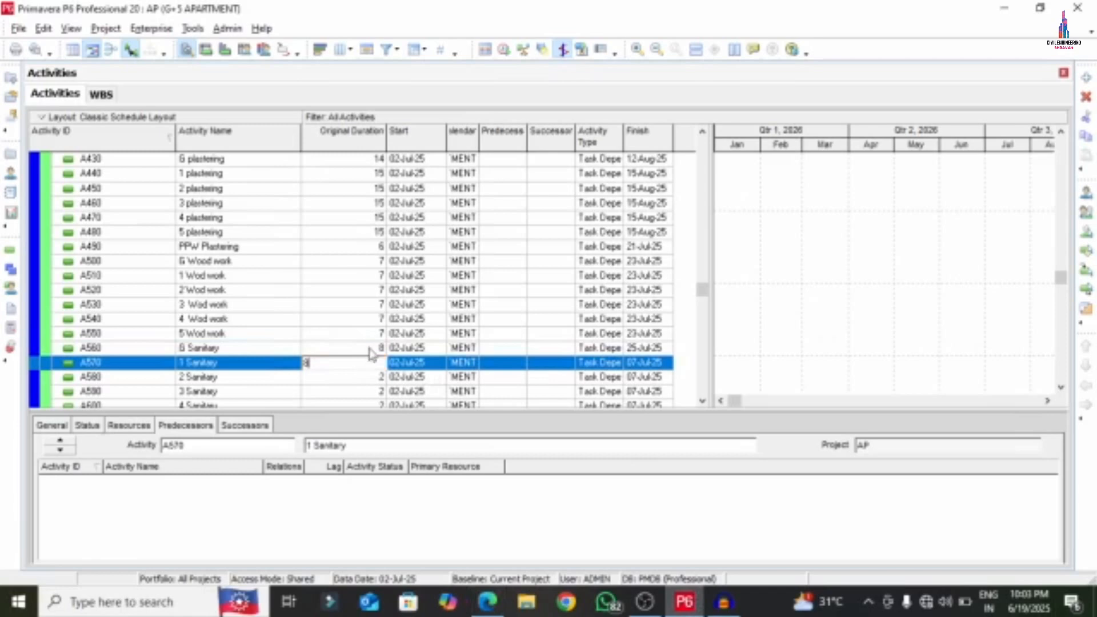
left_click(364, 378)
type("8")
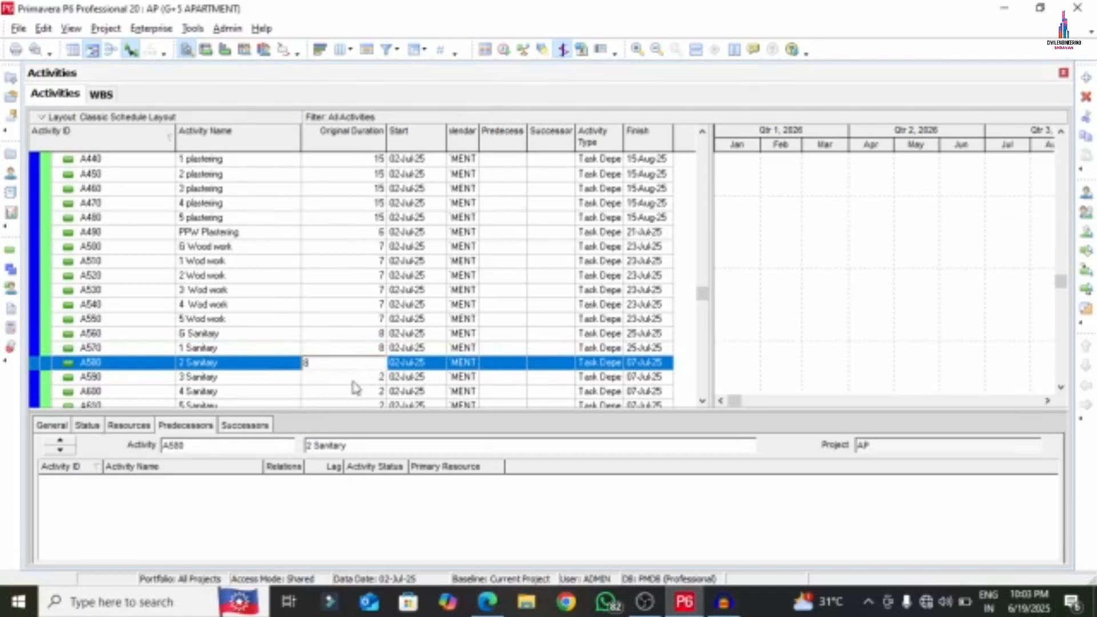
left_click(354, 379)
type("8")
key("Return")
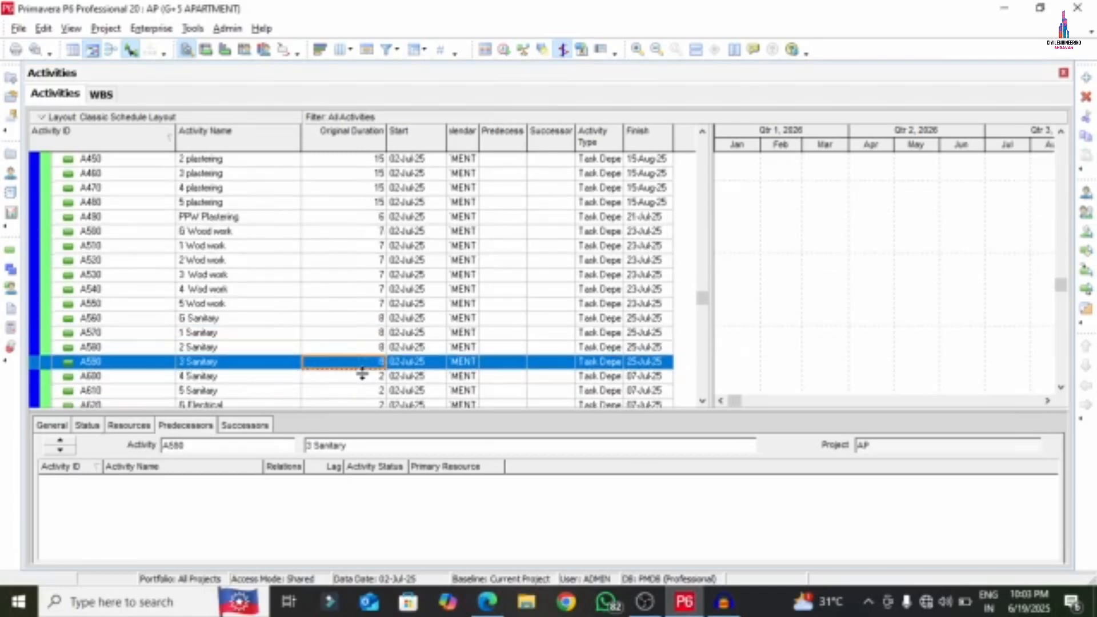
left_click(362, 375)
type("8")
left_click(371, 381)
type("8")
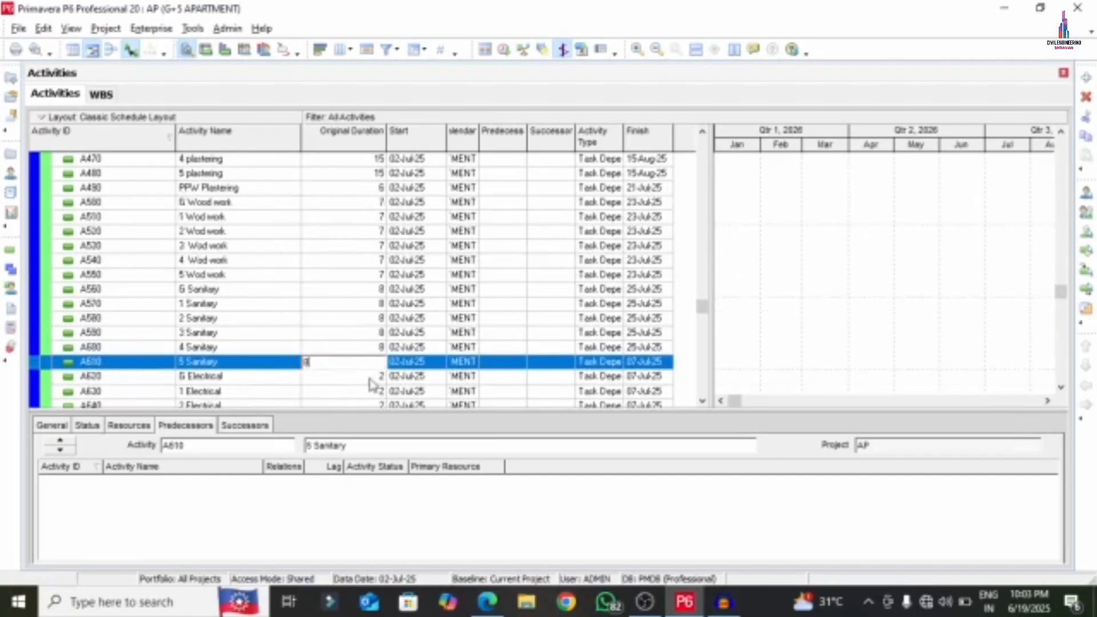
left_click(361, 380)
- Enter a 3-day original duration for G through 5 Electrical
type("3")
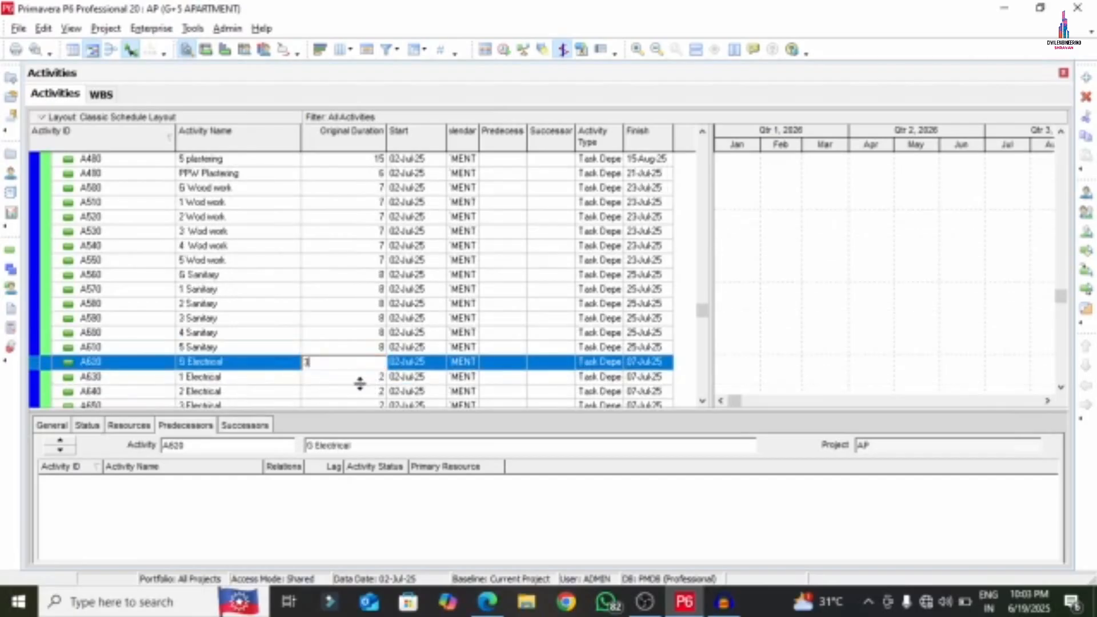
left_click(360, 384)
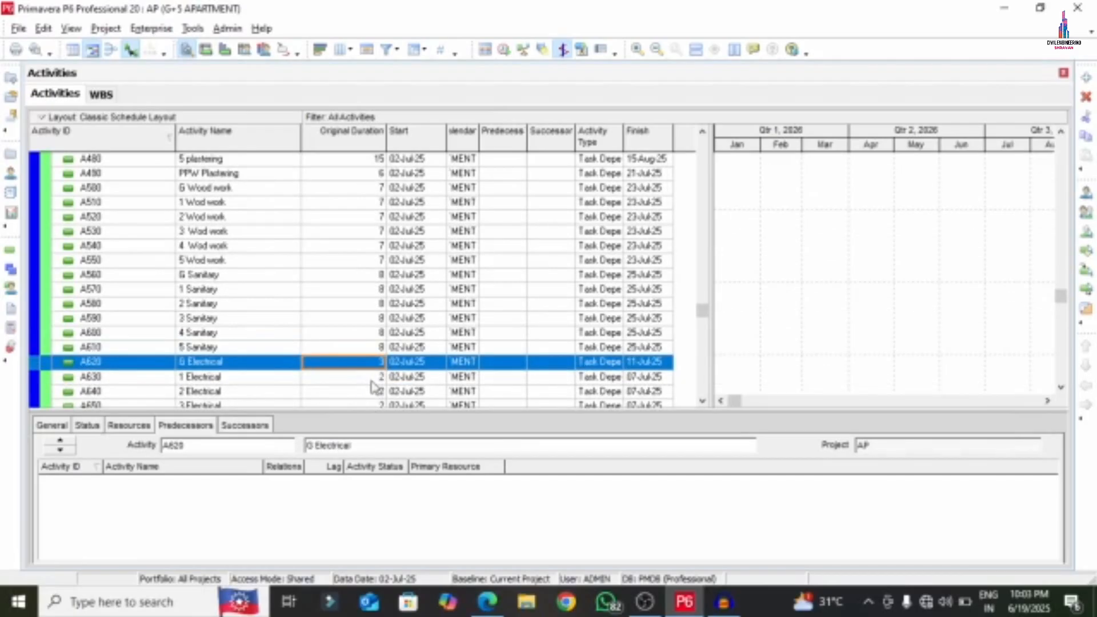
left_click(373, 382)
type("2")
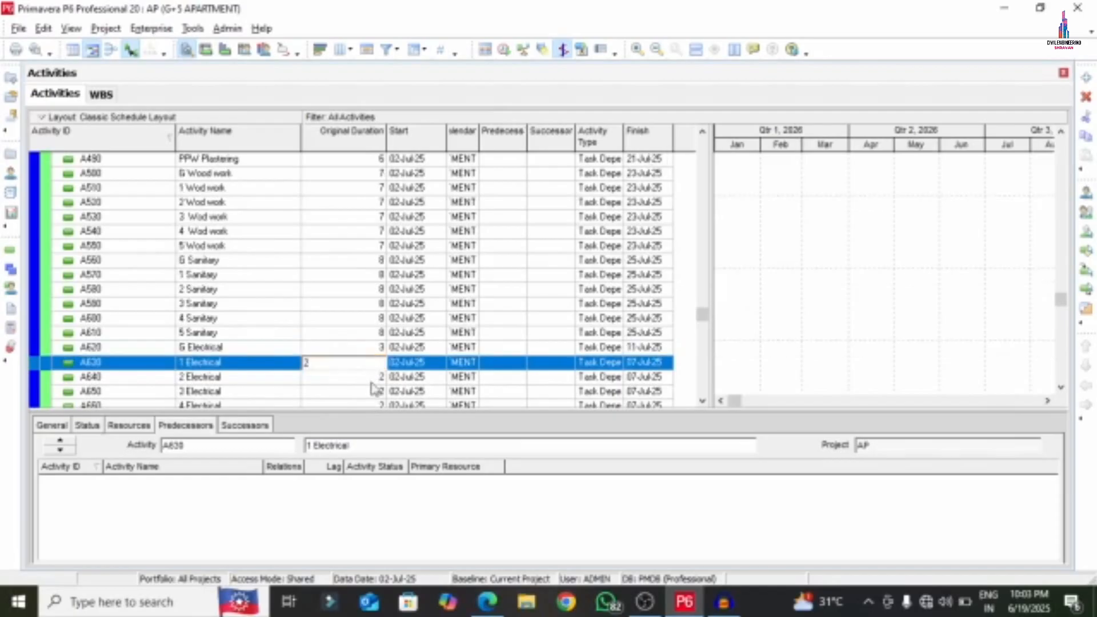
left_click(363, 384)
type("3")
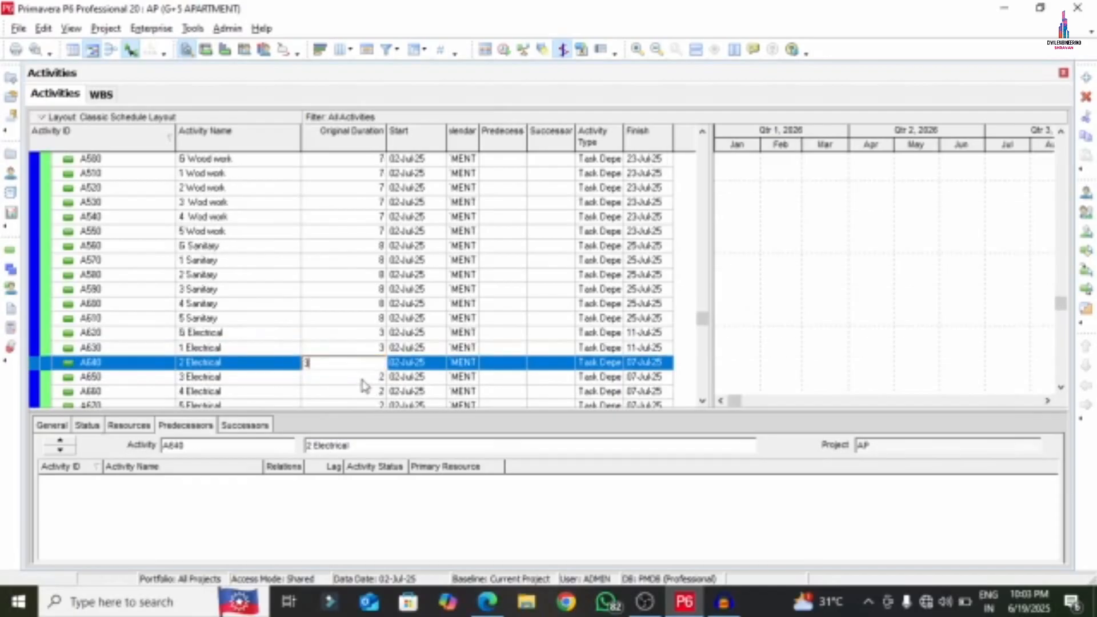
left_click(364, 385)
type("3")
left_click(367, 386)
type("3")
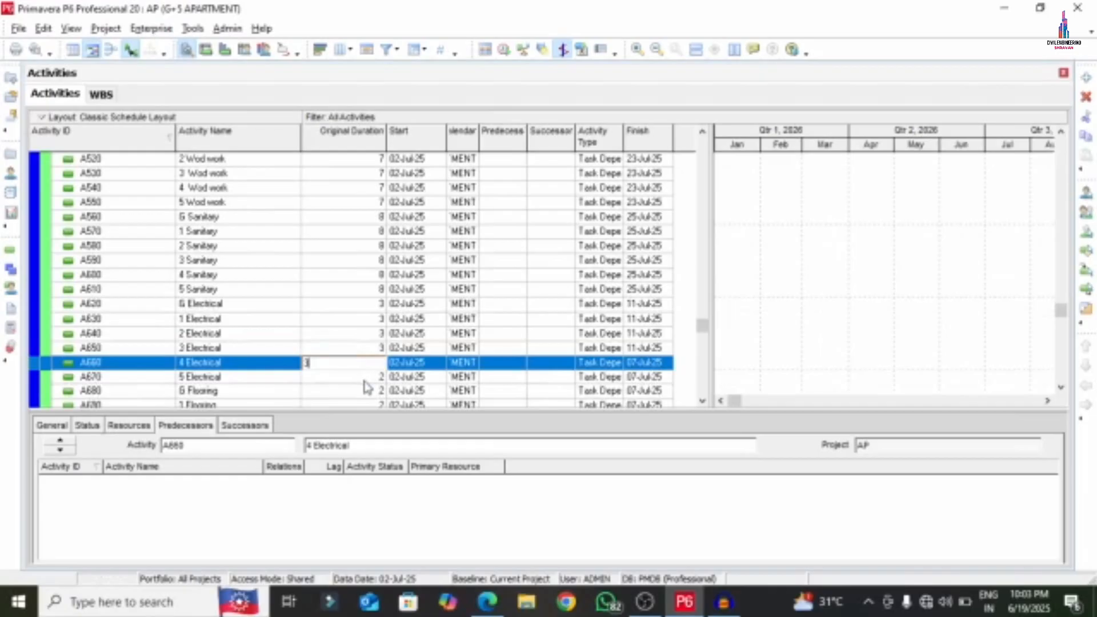
left_click(364, 382)
type("3")
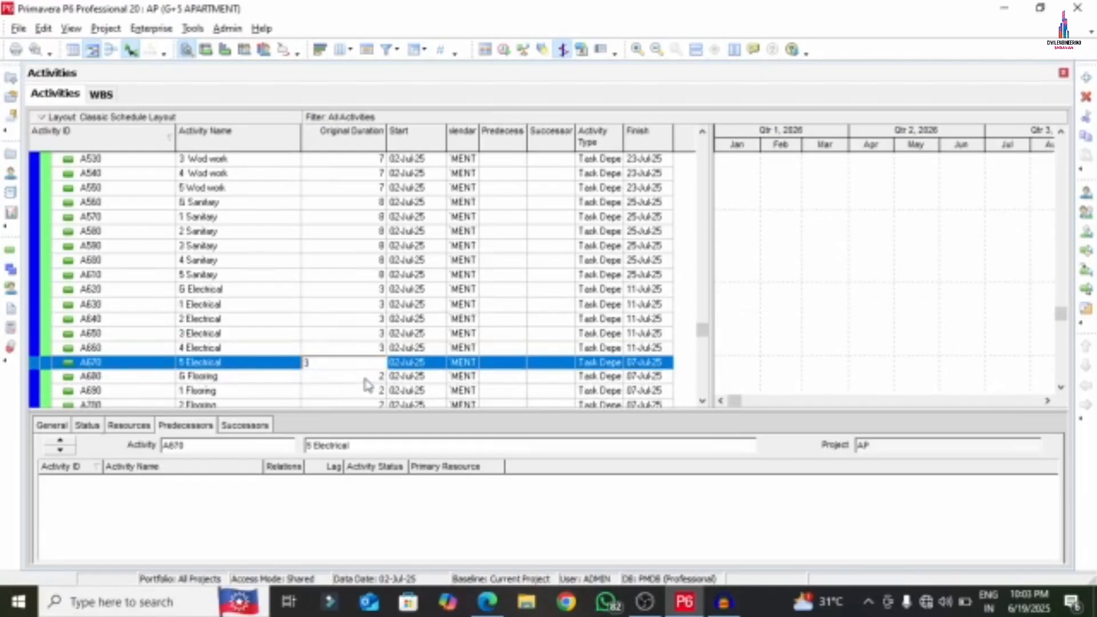
left_click(368, 384)
- Read the Flooring 14-day and Painting 7-day durations in APARTMENT.pdf, then go back to P6
left_click(488, 601)
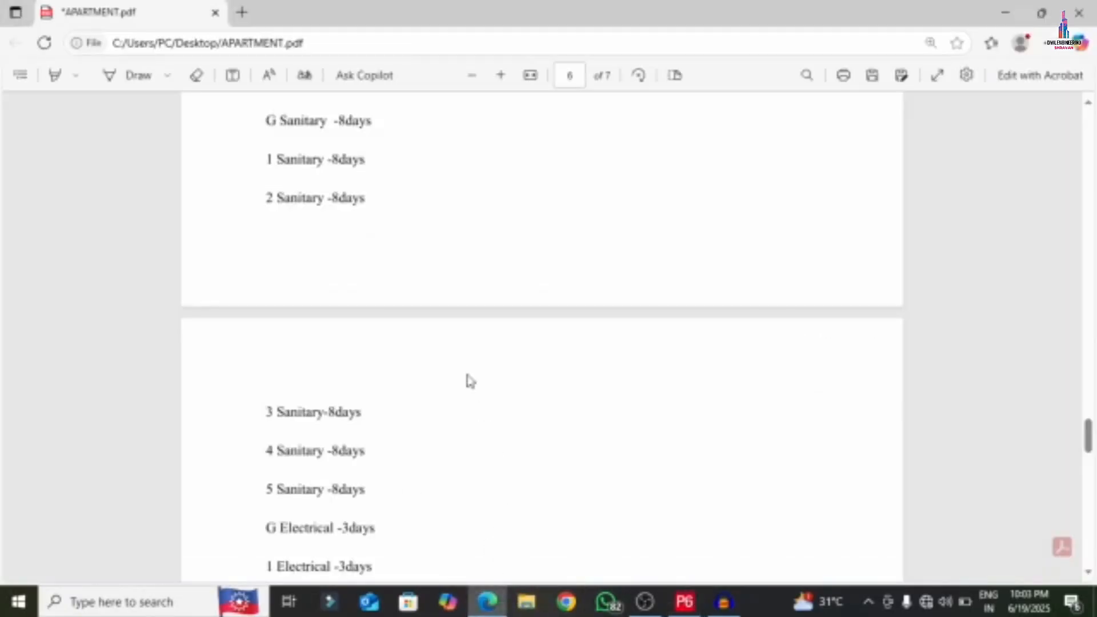
scroll(471, 381, "down", 7)
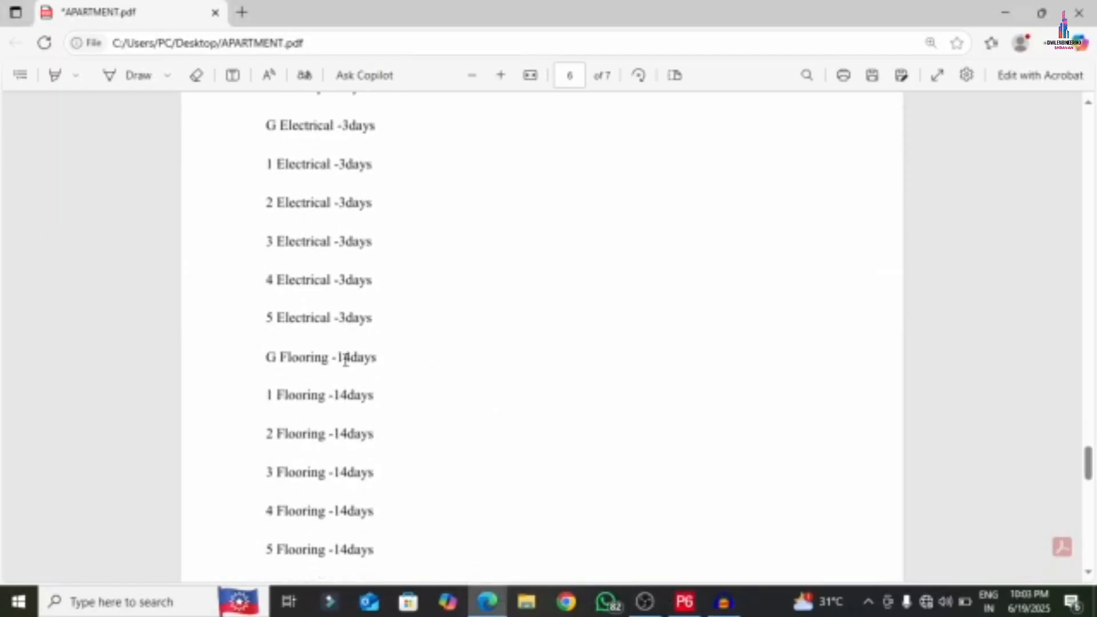
scroll(327, 432, "down", 4)
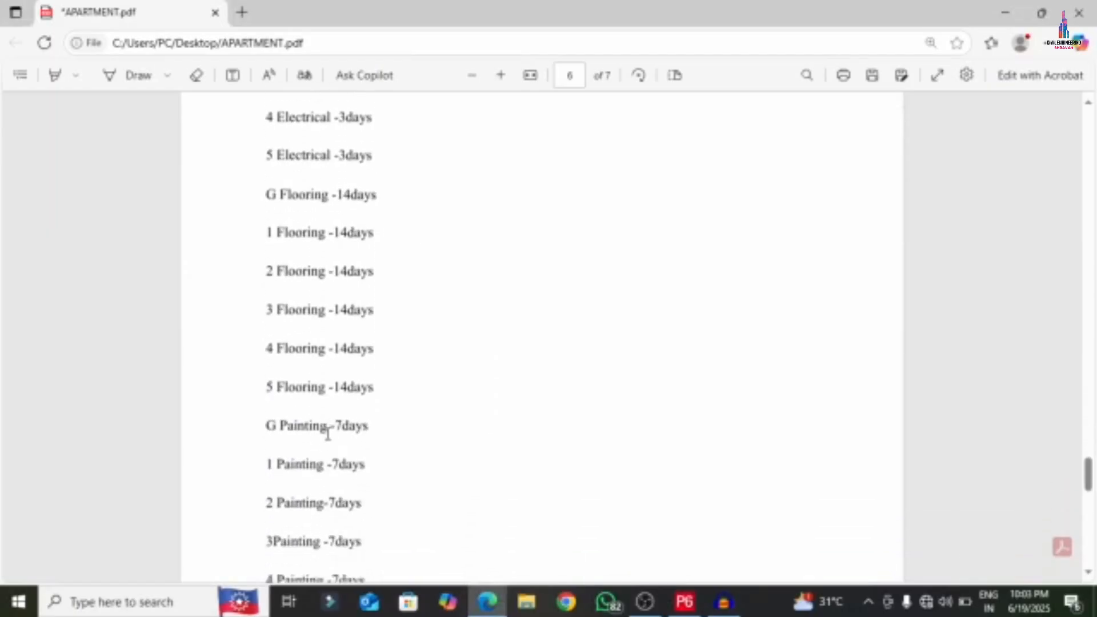
scroll(327, 433, "down", 5)
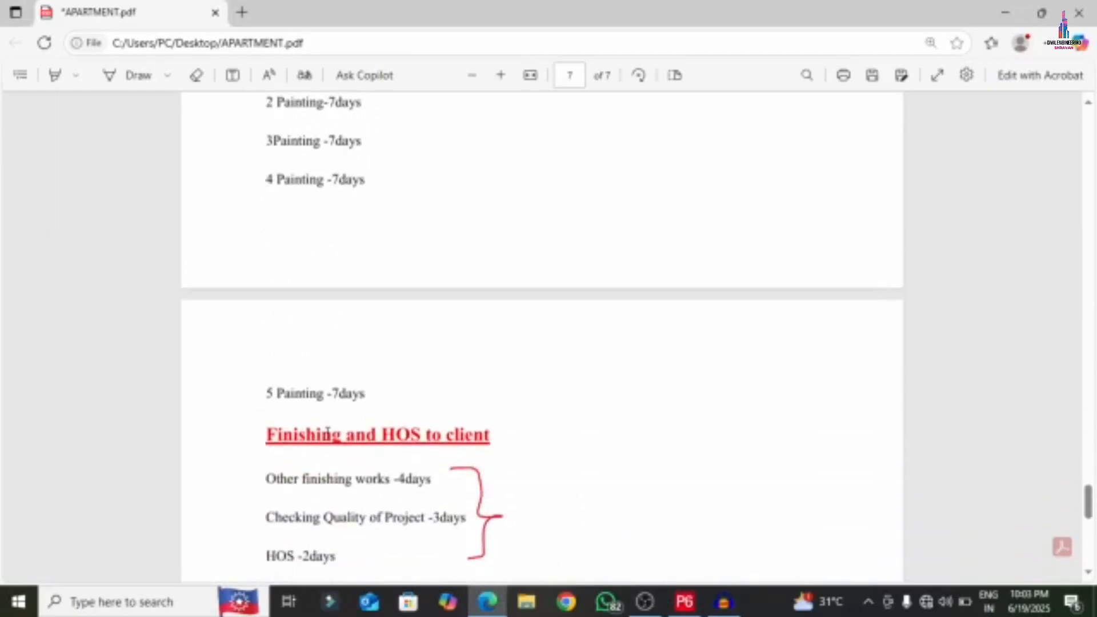
left_click(685, 602)
- Set the six Flooring activities (G through 5) to 14 days each
type("5")
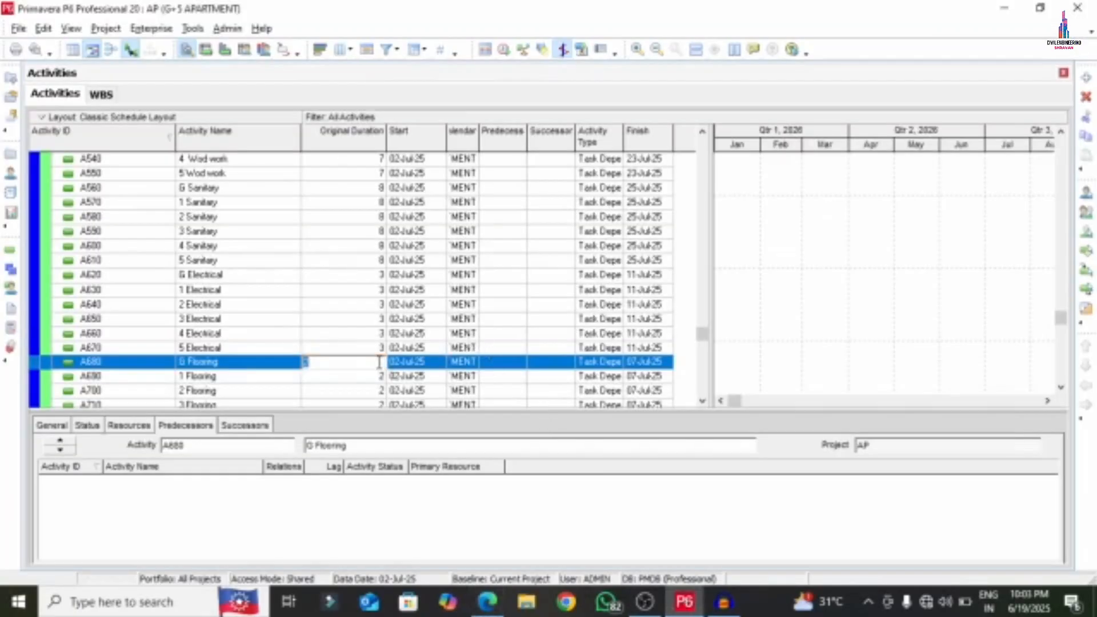
key("Return")
type("14")
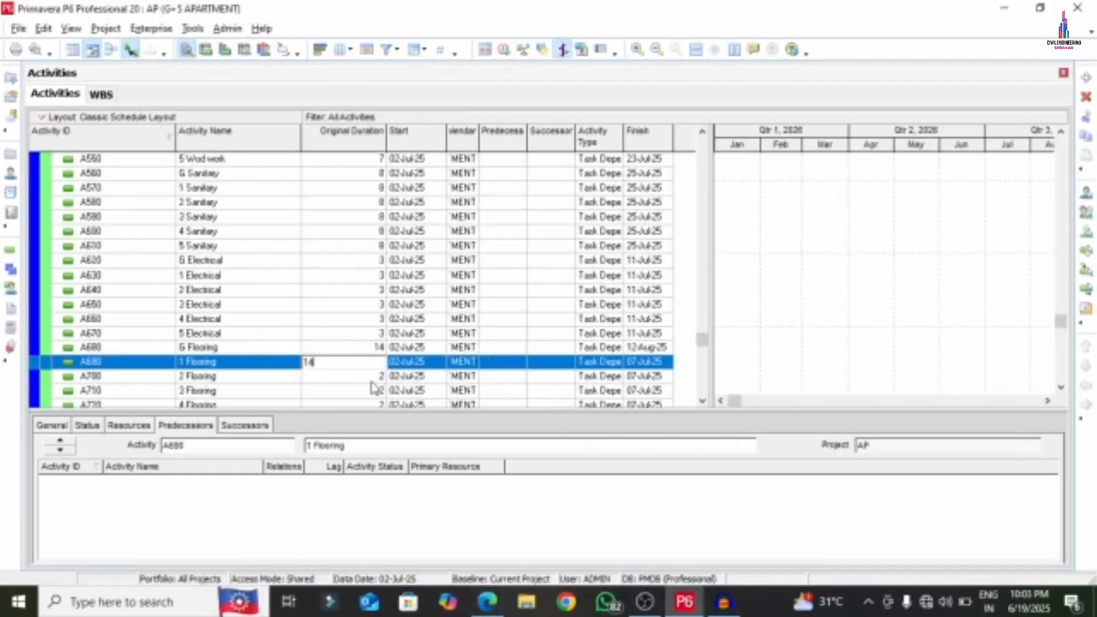
key("Return")
type("14")
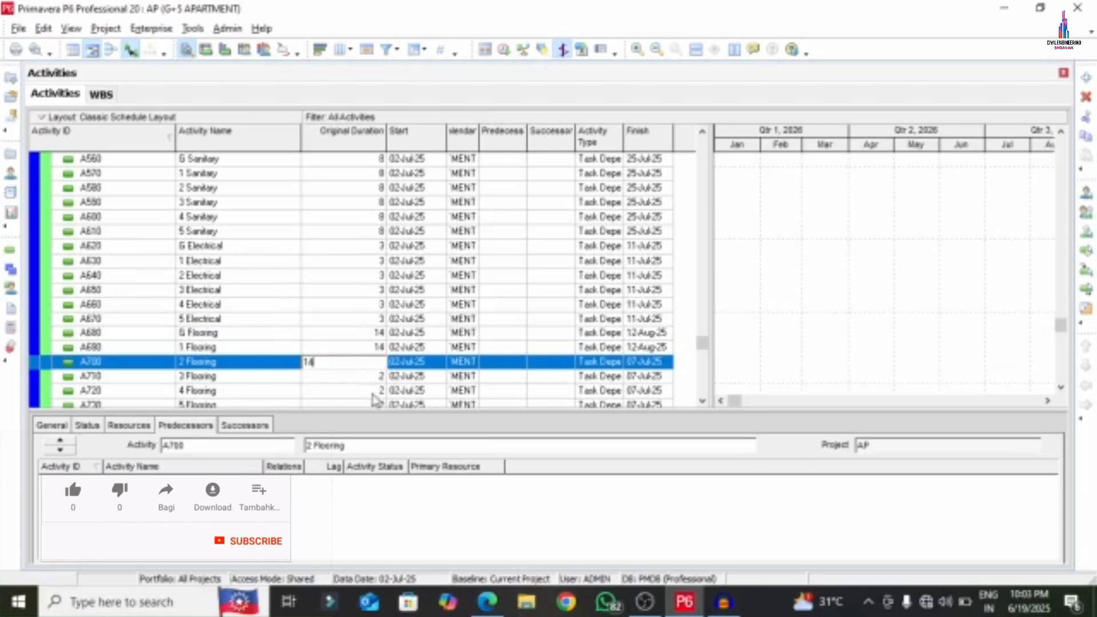
key("Return")
type("14")
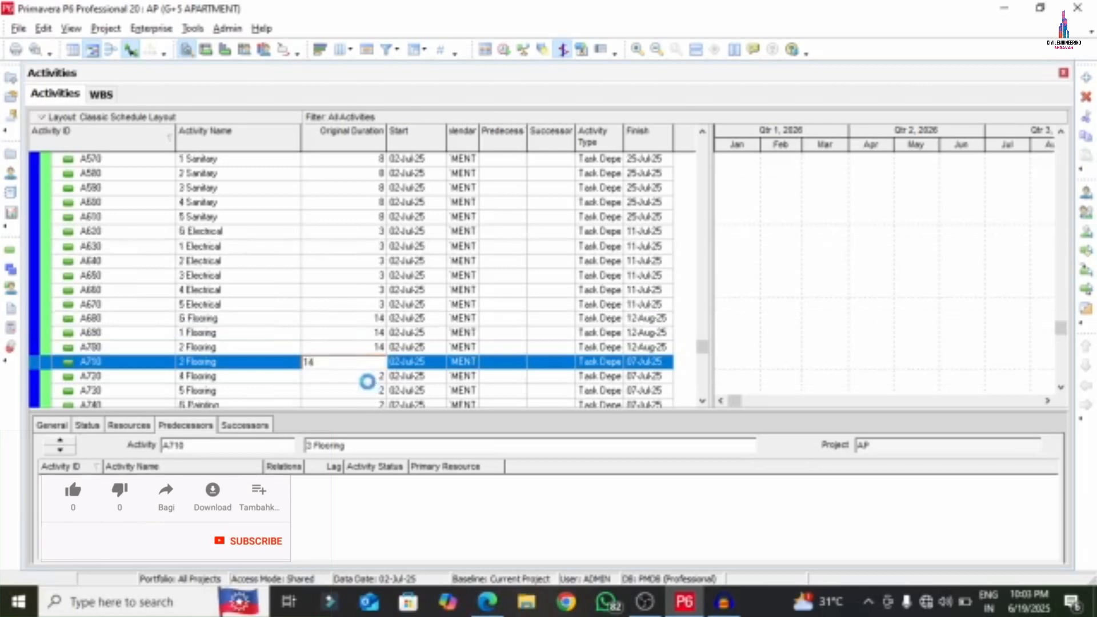
key("Return")
type("14")
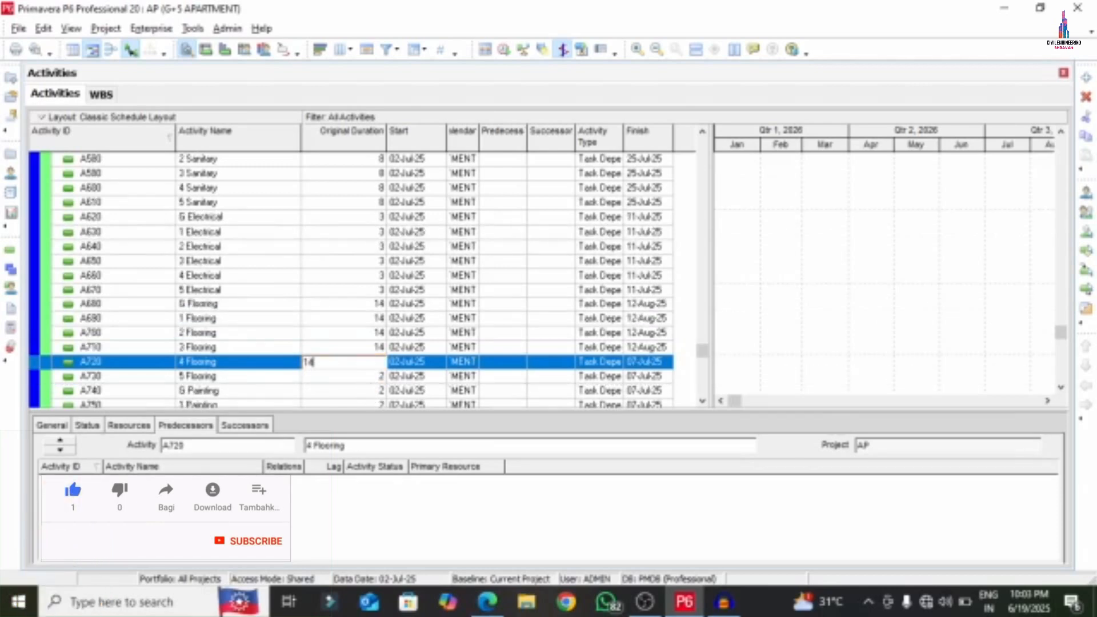
key("Return")
type("14")
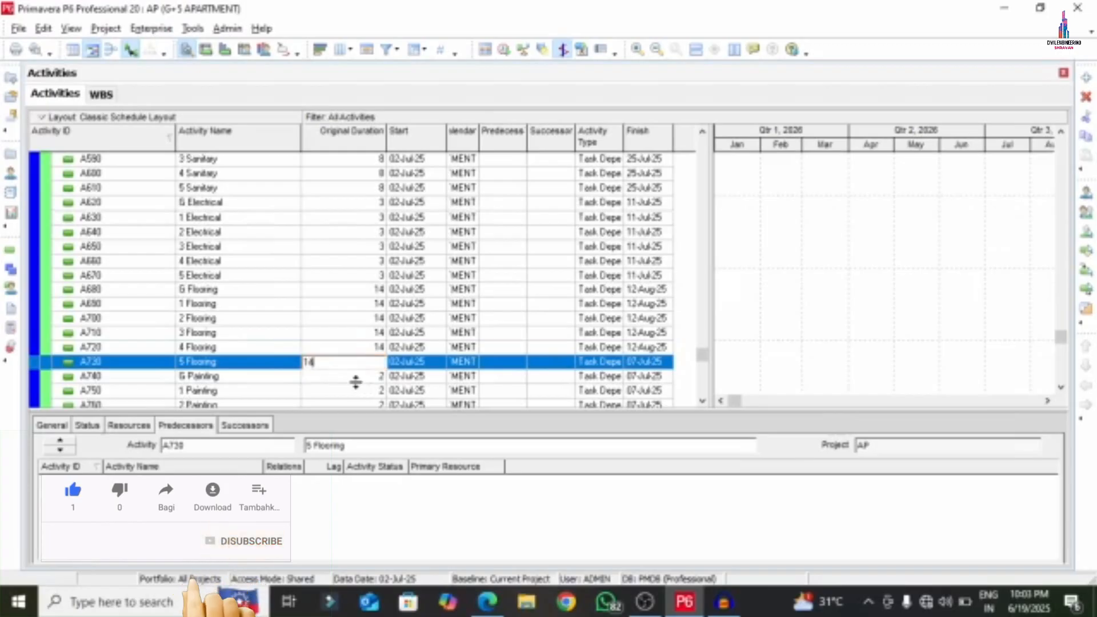
key("Return")
key("Return")
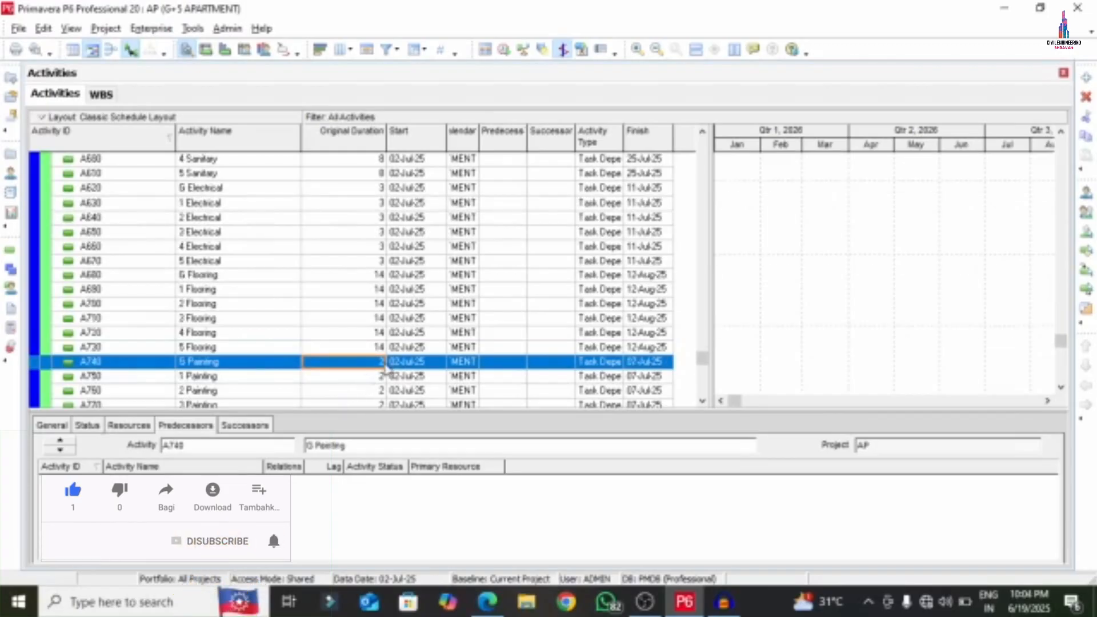
- Set the six Painting activities (G through 5) to 7 days each
type("5")
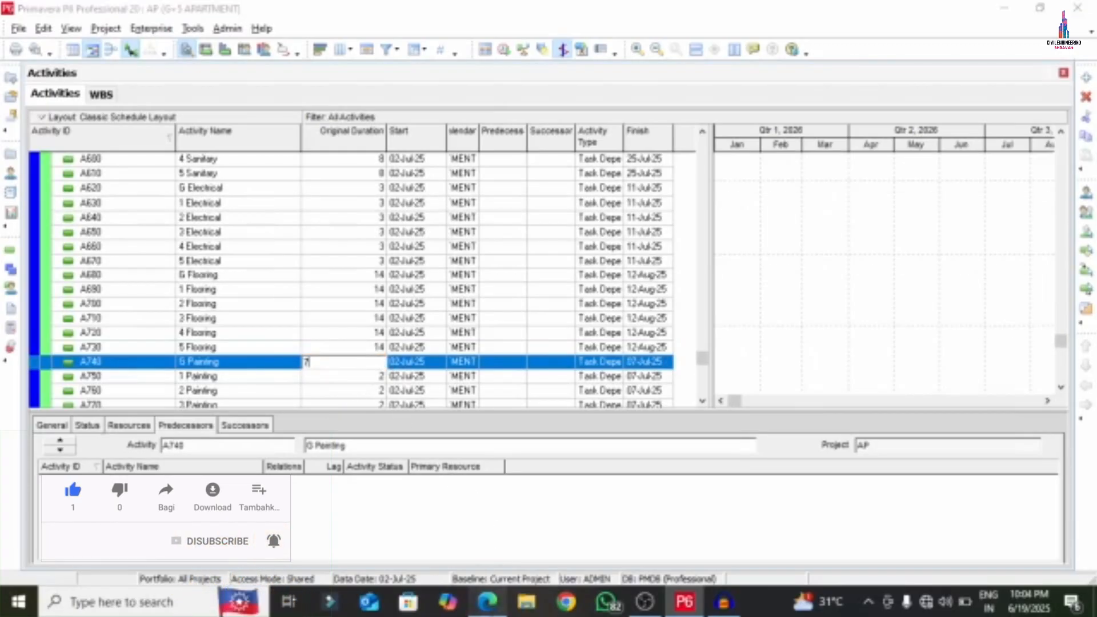
left_click(489, 603)
key("Return")
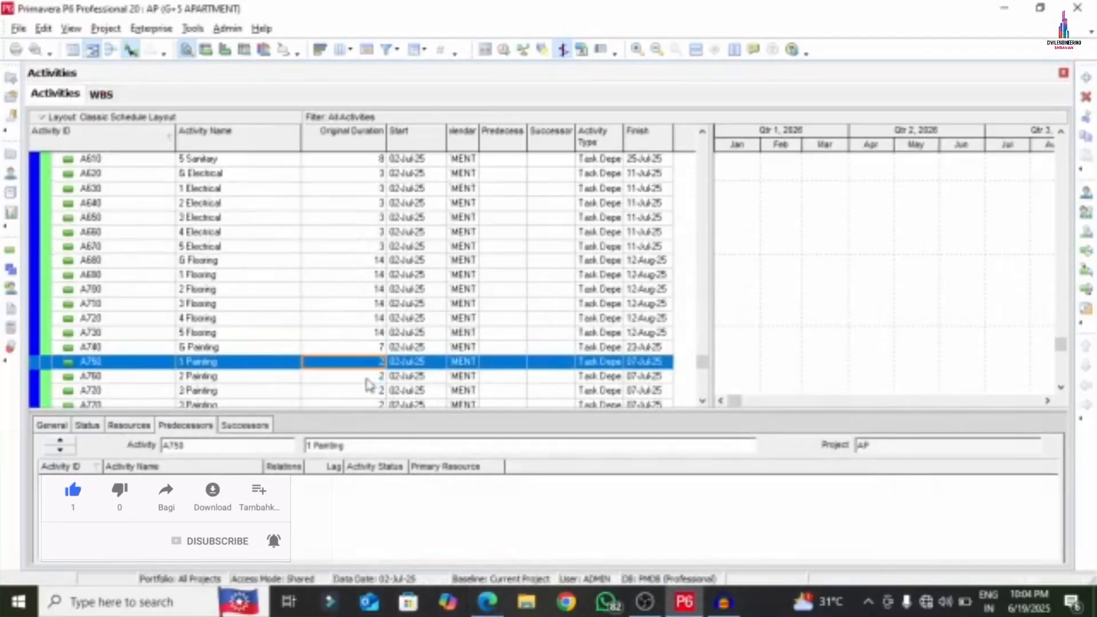
type("7")
key("Return")
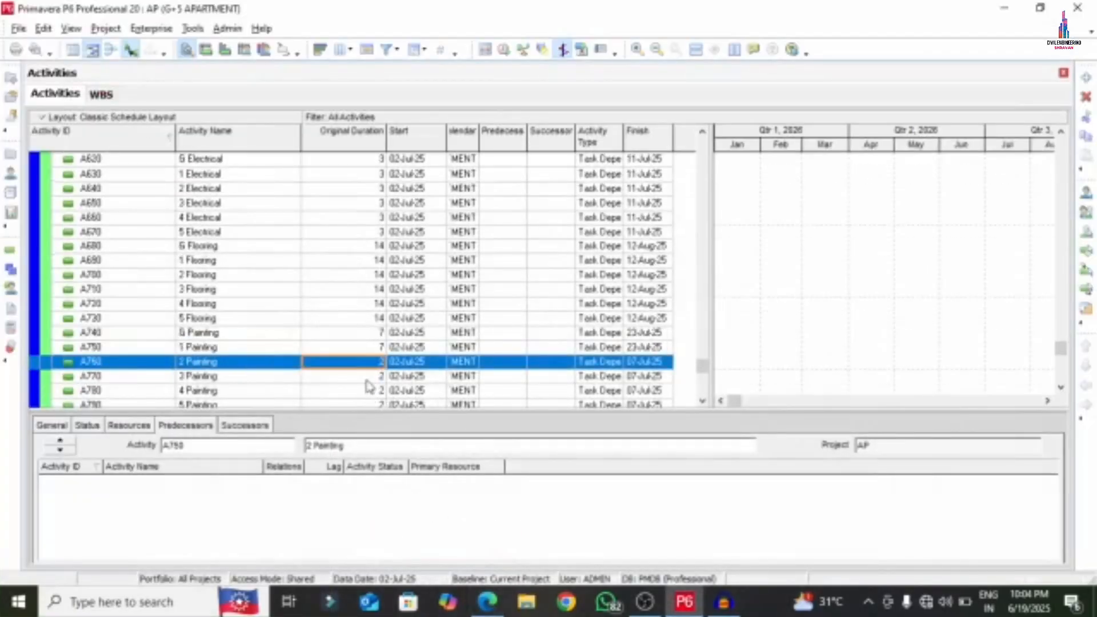
type("7")
key("Return")
type("7")
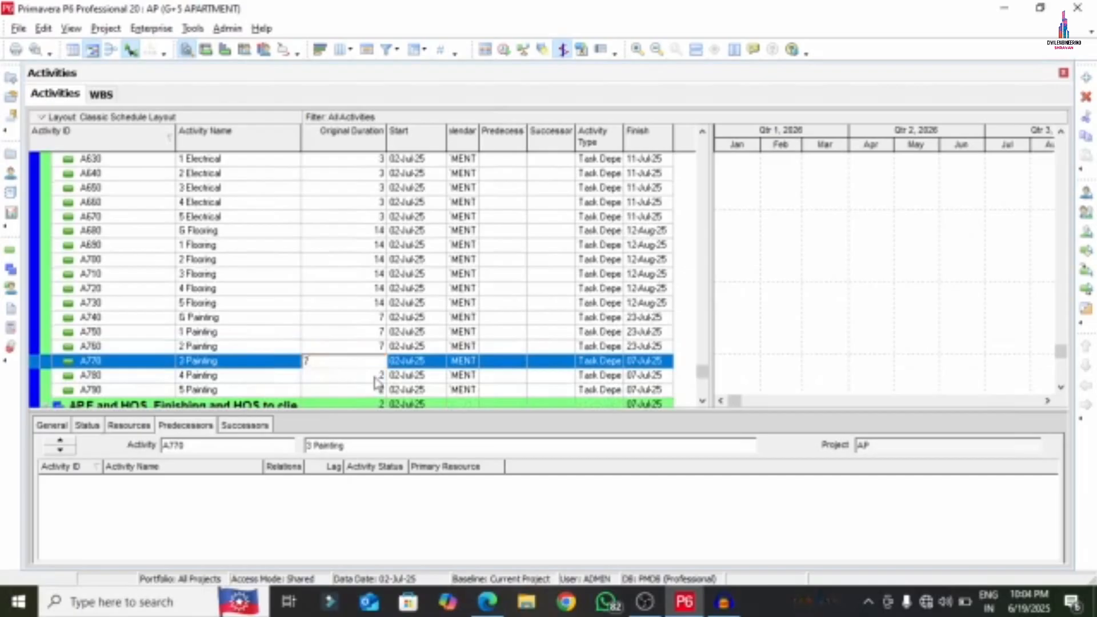
key("Return")
type("7")
key("Return")
type("7")
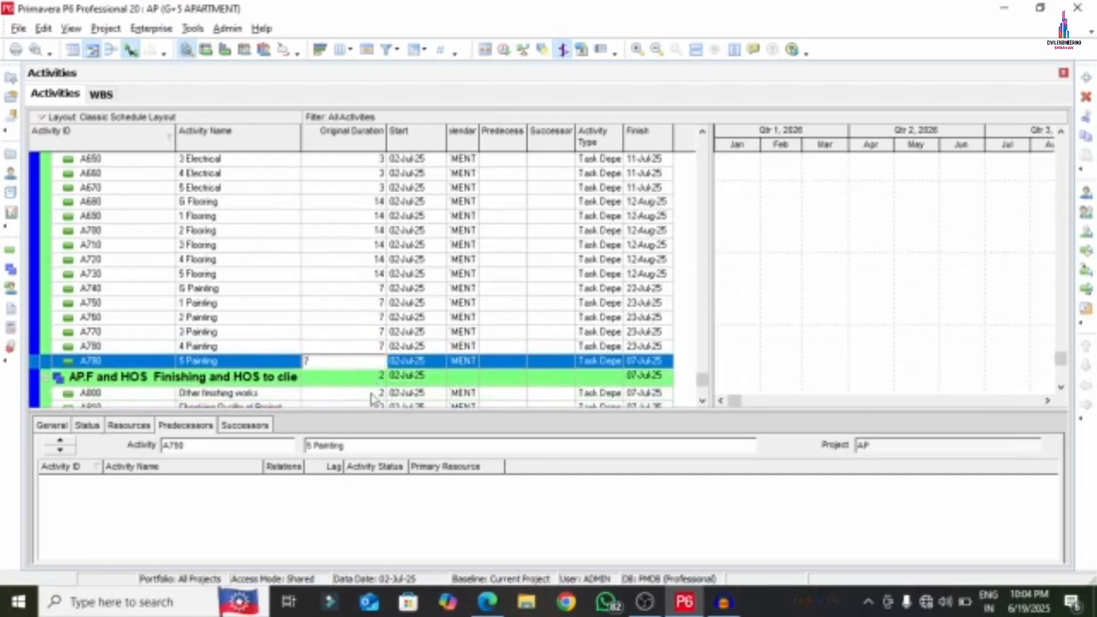
key("Return")
- Highlight the Other finishing works -4 days and the Checking Quality and HOS durations in the PDF
left_click(487, 602)
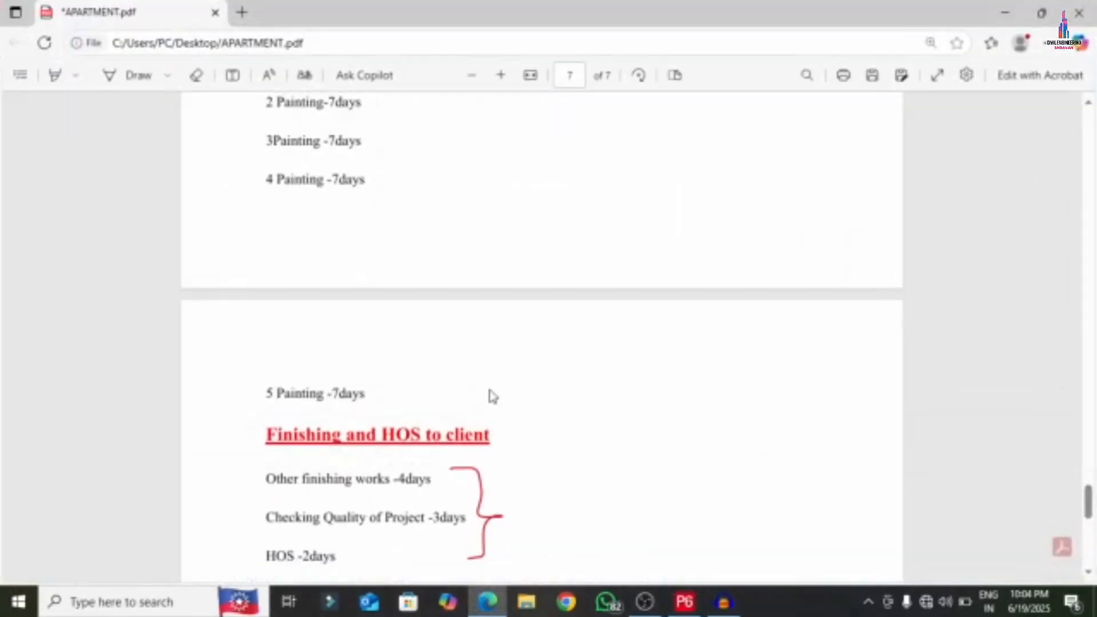
scroll(490, 392, "down", 5)
left_click_drag(411, 157, 390, 157)
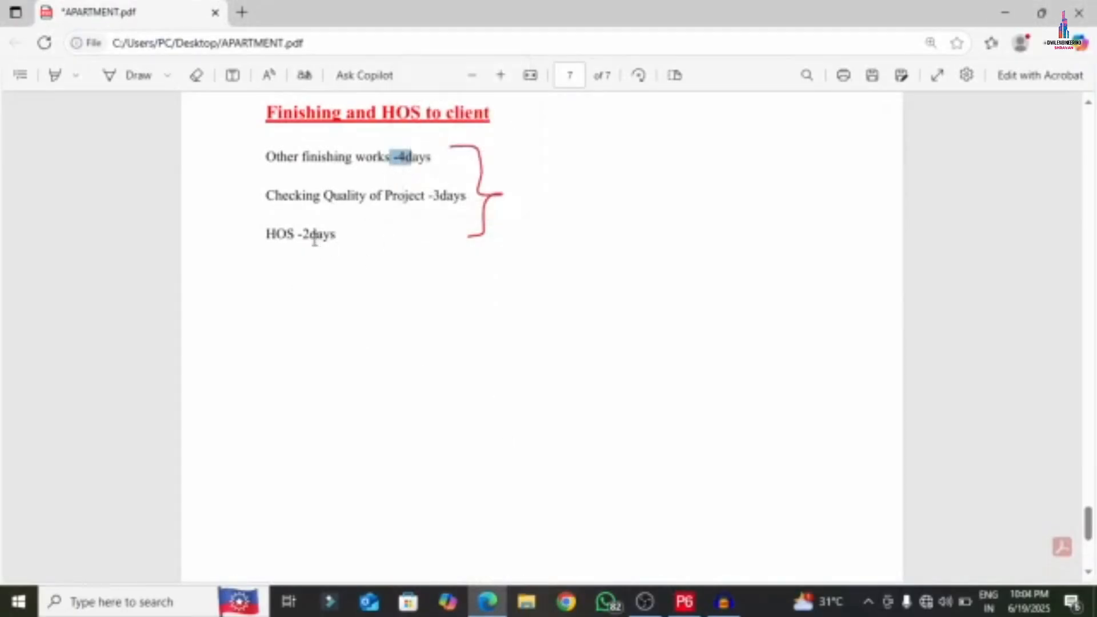
left_click_drag(315, 240, 426, 211)
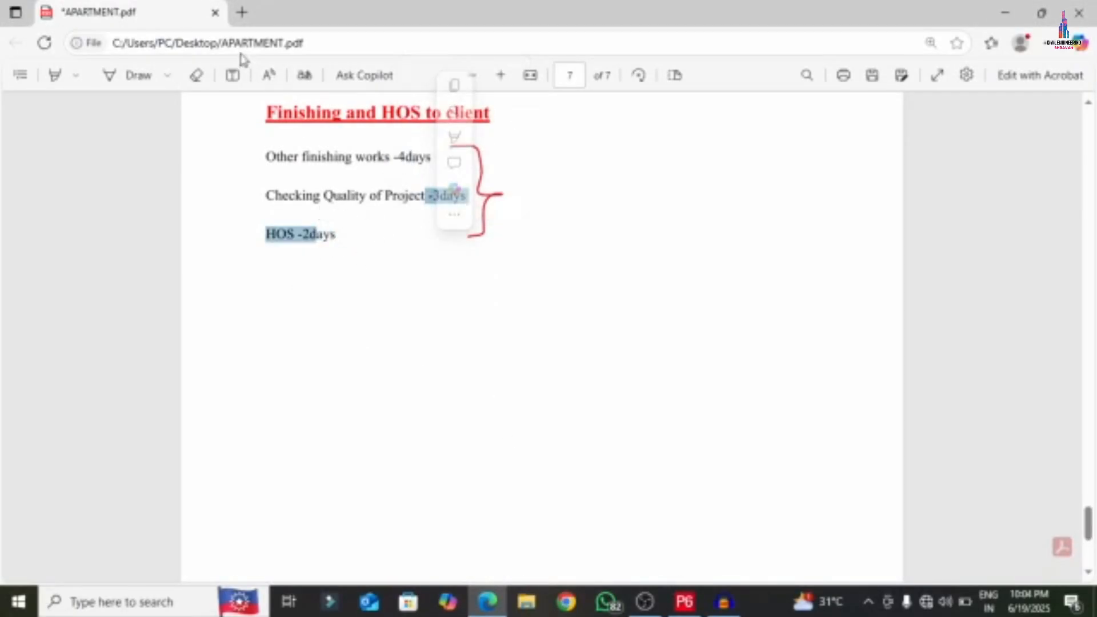
- Draw a red freehand curve from HOS -2days looping around -3days
left_click(167, 77)
left_click(216, 171)
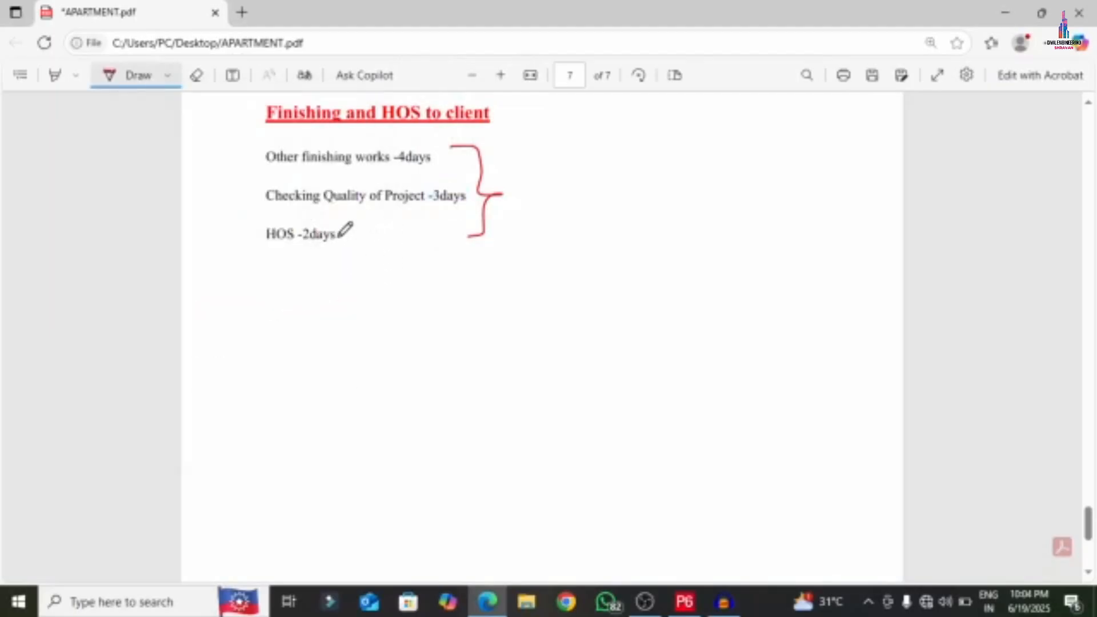
mouse_move(339, 237)
left_mouse_down()
mouse_move(441, 252)
mouse_move(437, 207)
mouse_move(388, 232)
left_mouse_up()
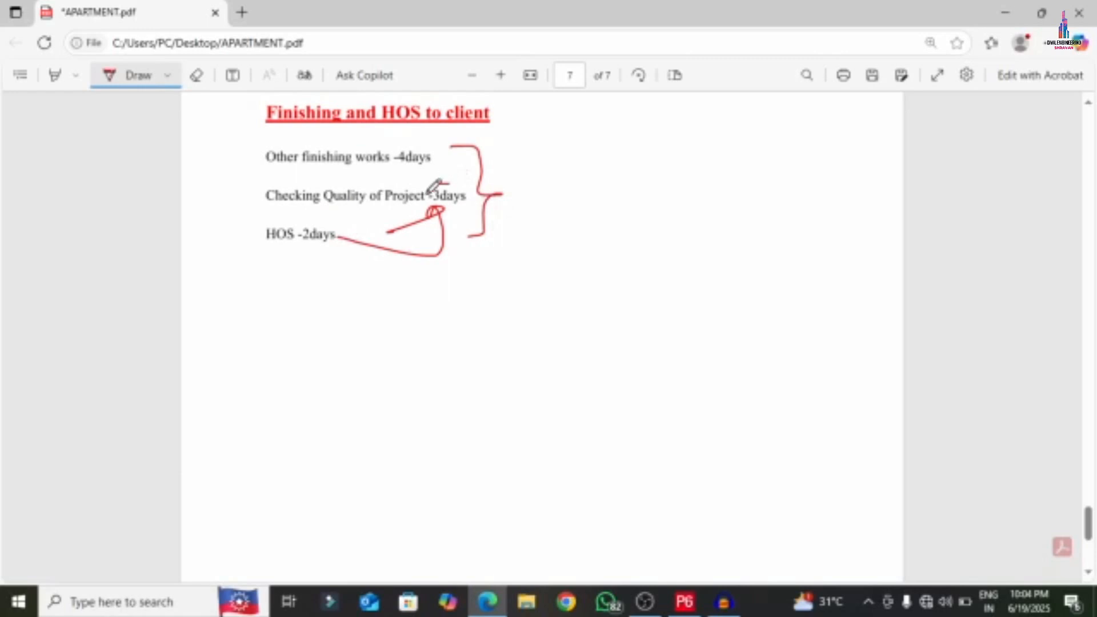
mouse_move(436, 184)
left_mouse_down()
mouse_move(480, 184)
mouse_move(435, 175)
left_mouse_up()
- Give Other finishing works 4 days and Checking Quality of Project 5 days
left_click(685, 602)
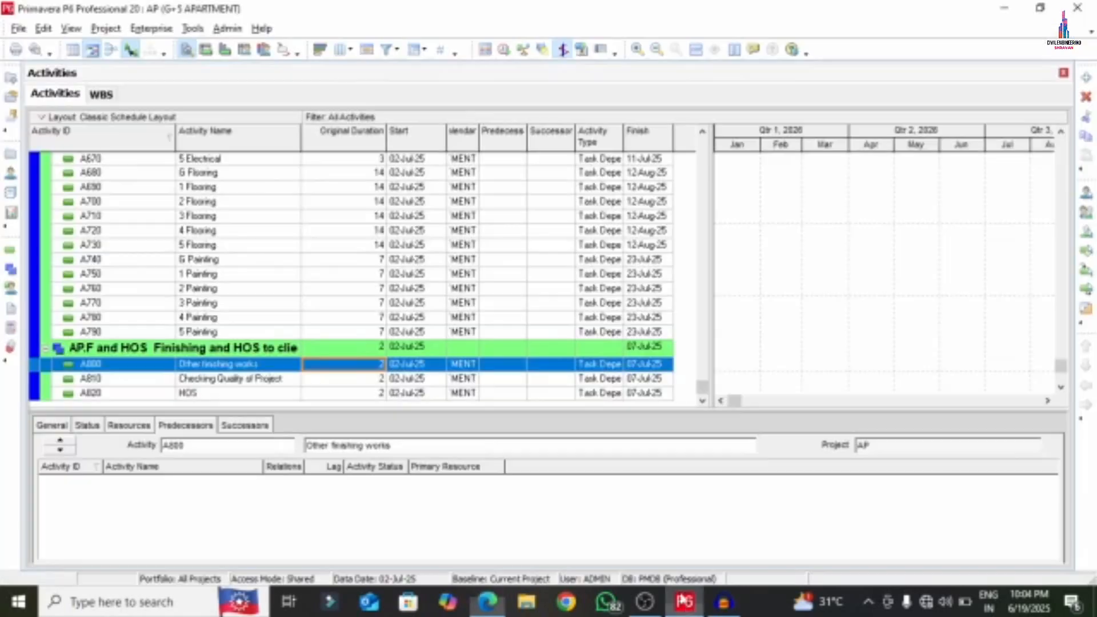
type("4")
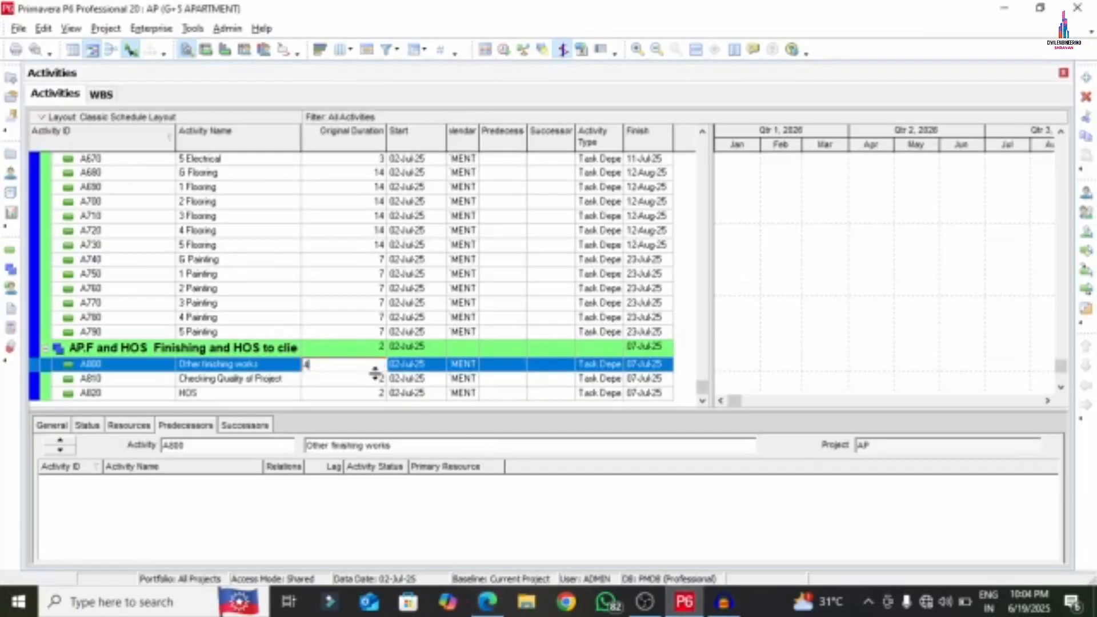
key("Return")
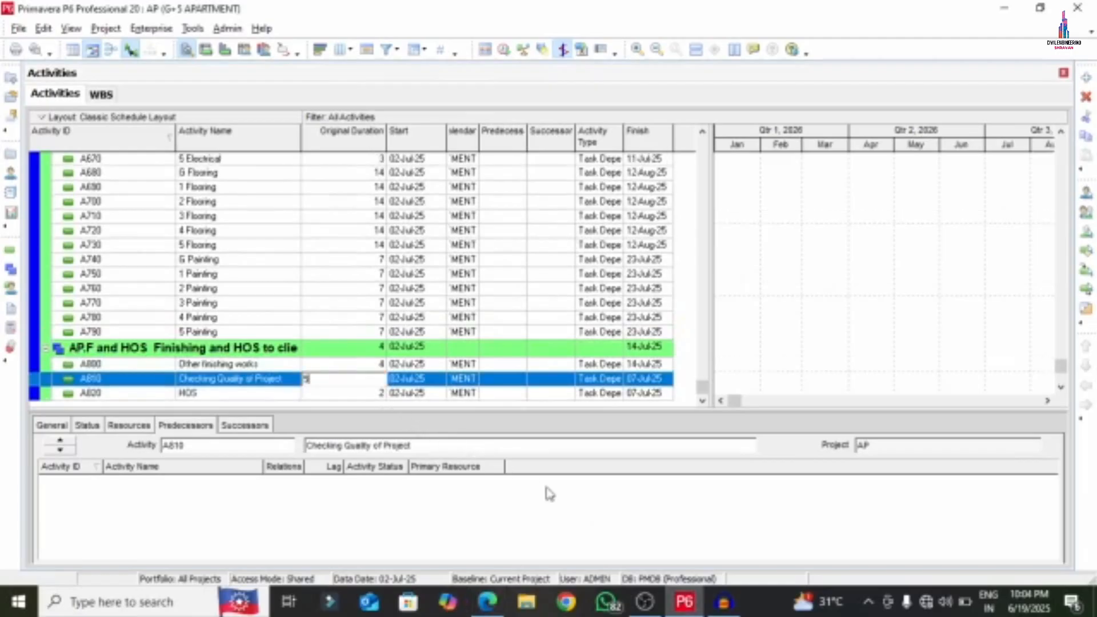
left_click(494, 602)
left_click(493, 602)
type("5")
key("Return")
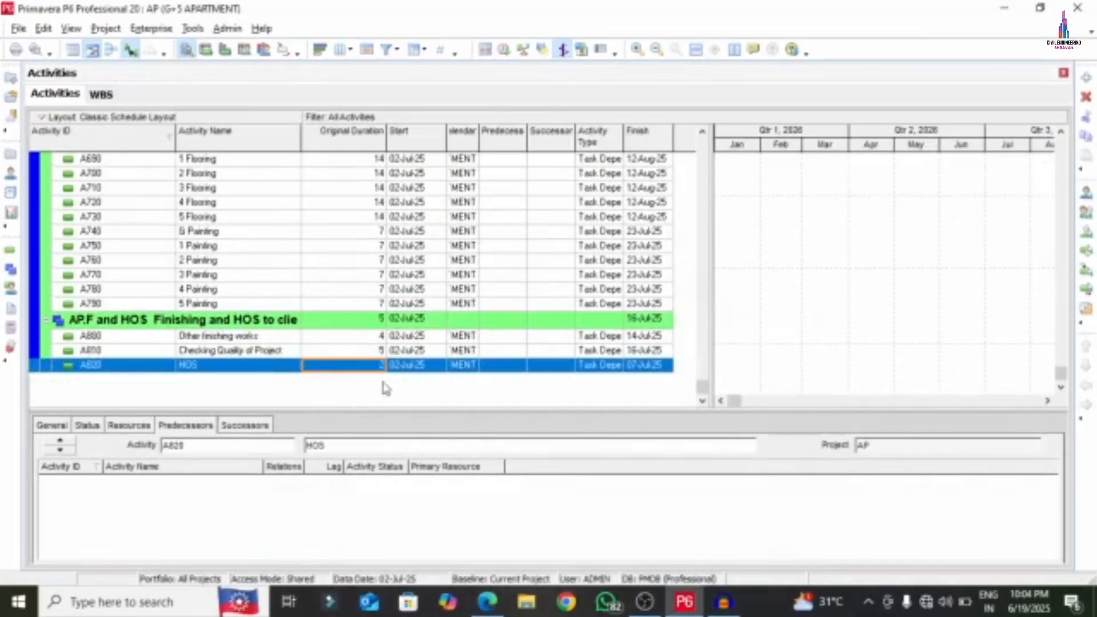
- Change the HOS activity type to Finish Milestone
left_click(593, 368)
left_click(597, 368)
left_click(600, 381)
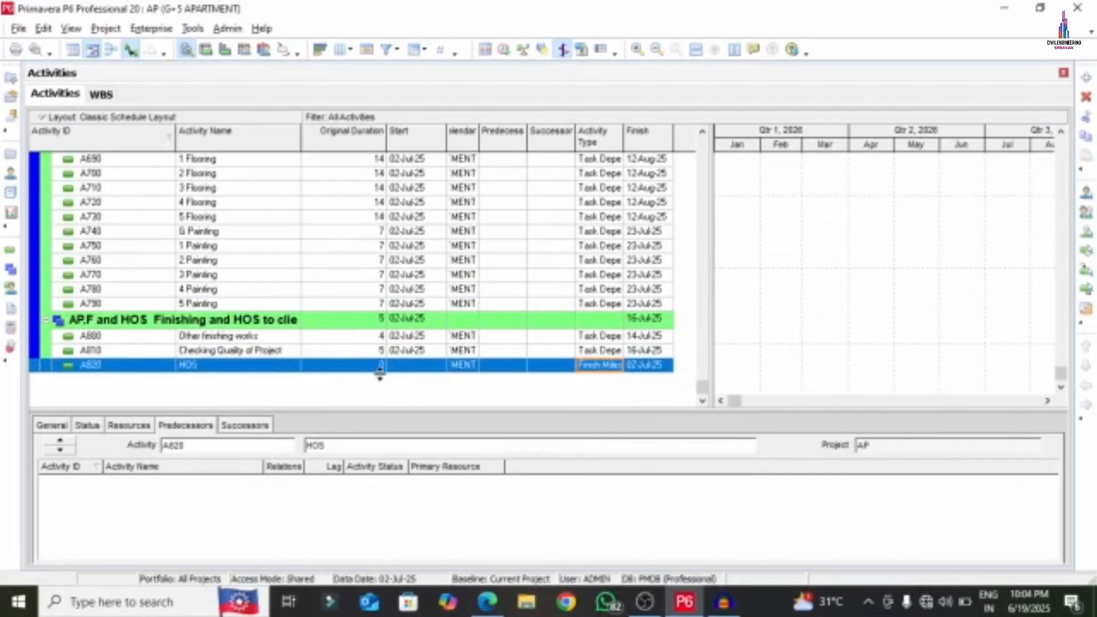
scroll(380, 376, "up", 4)
scroll(401, 387, "up", 15)
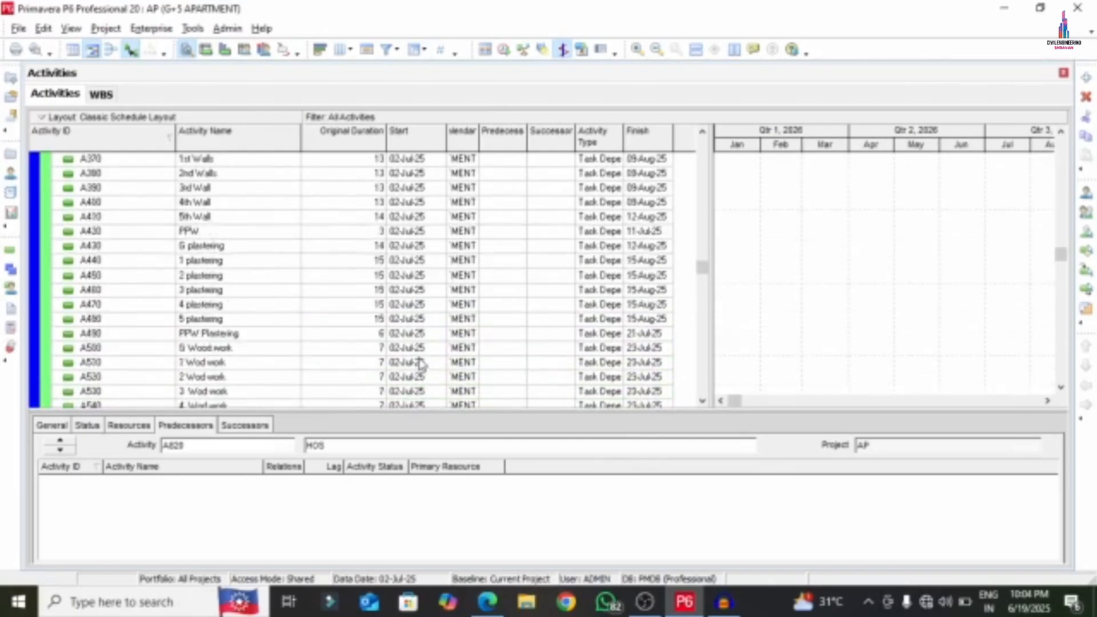
- Widen the activity table and Calendar column so APARTMENT shows in full for every activity
scroll(420, 360, "up", 3)
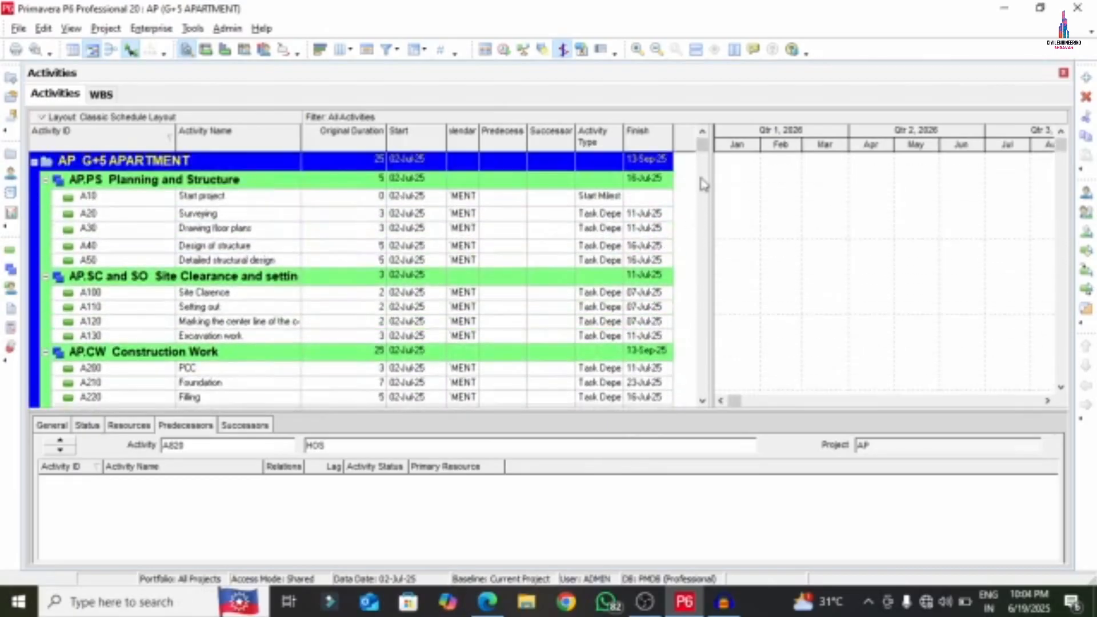
left_click_drag(711, 184, 763, 184)
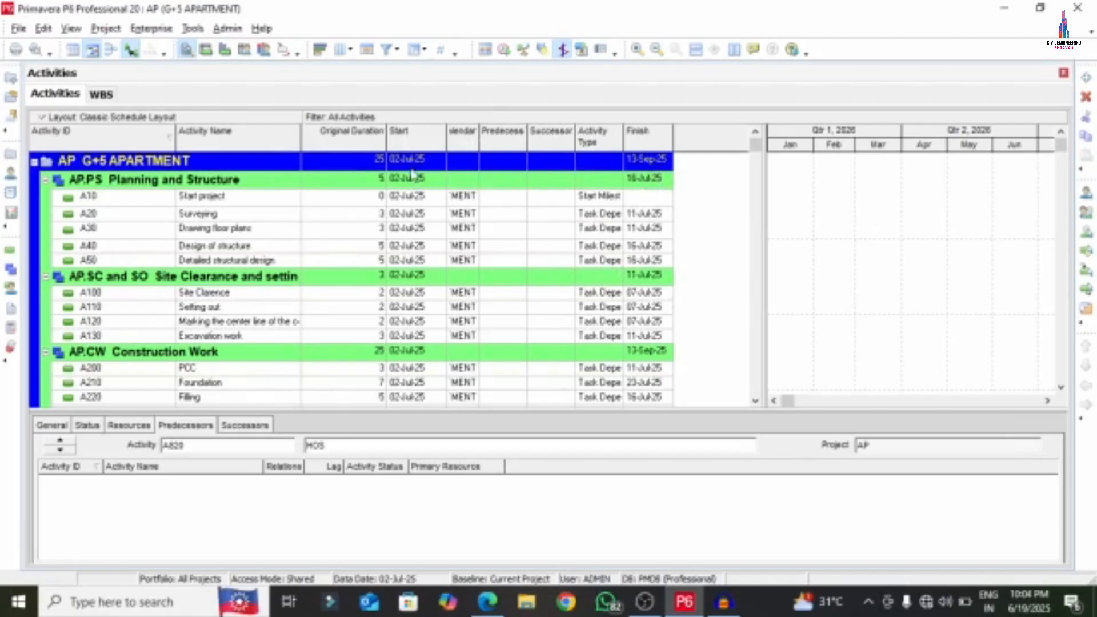
left_click(647, 163)
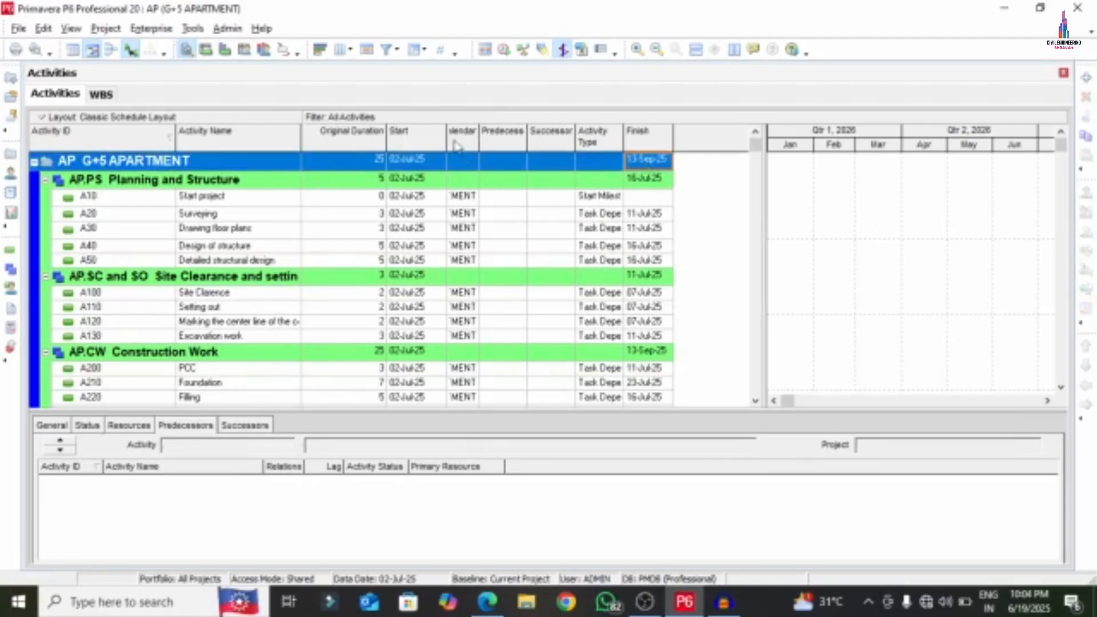
left_click_drag(479, 133, 528, 134)
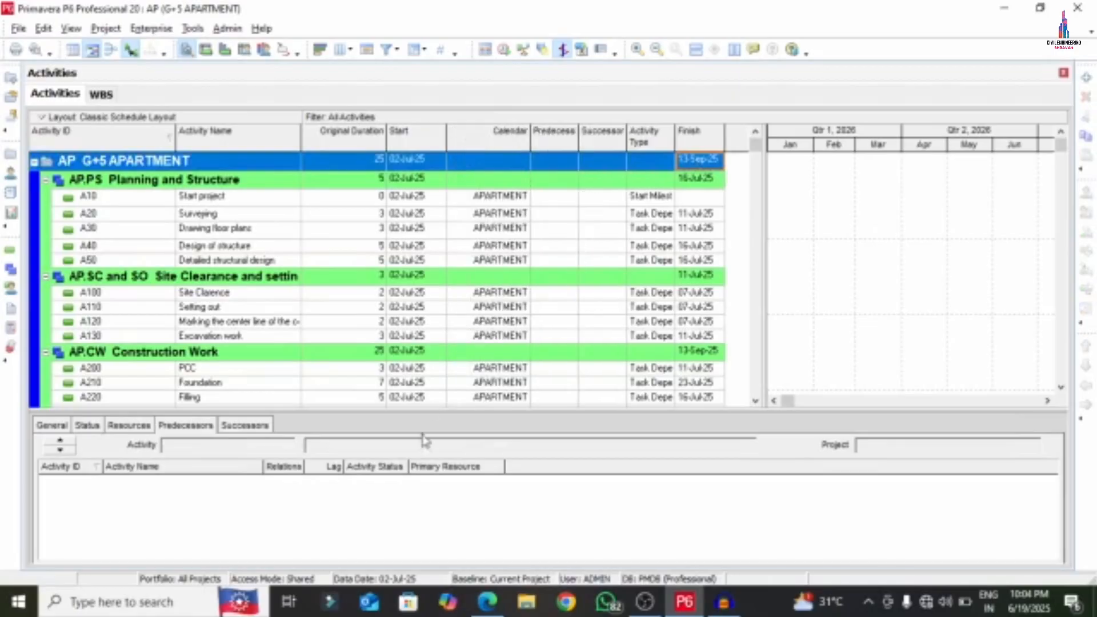
key("alt+Tab")
- Strike through Step 7 and Step 8 on page 1 of the APARTMENT.pdf checklist in red ink
scroll(343, 238, "up", 3)
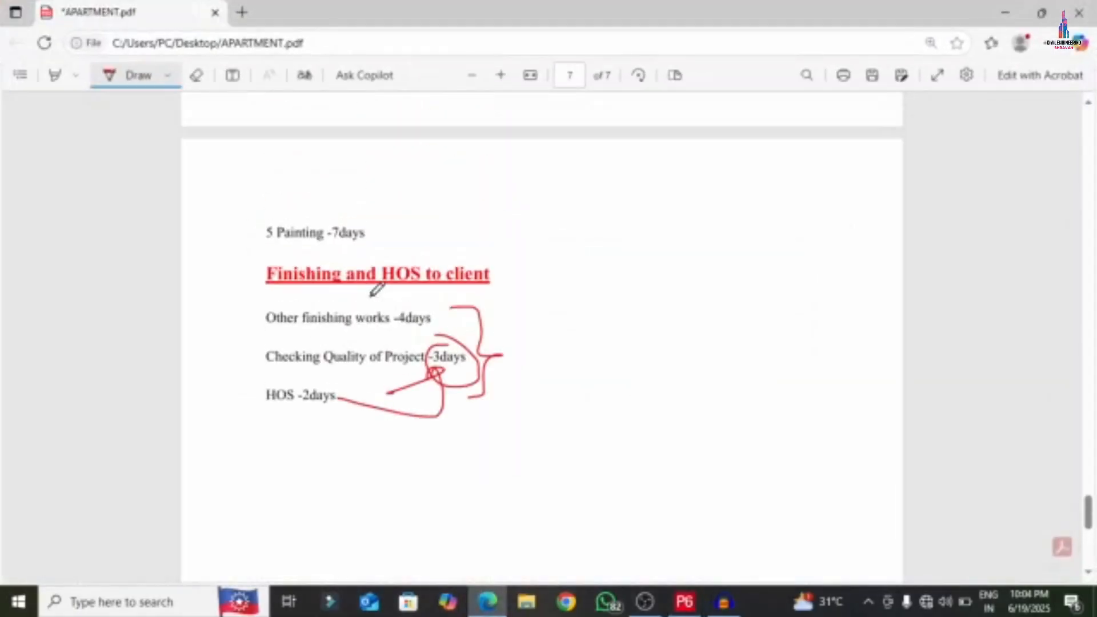
mouse_move(355, 294)
left_mouse_down()
mouse_move(394, 342)
mouse_move(692, 232)
left_mouse_up()
scroll(615, 264, "up", 20)
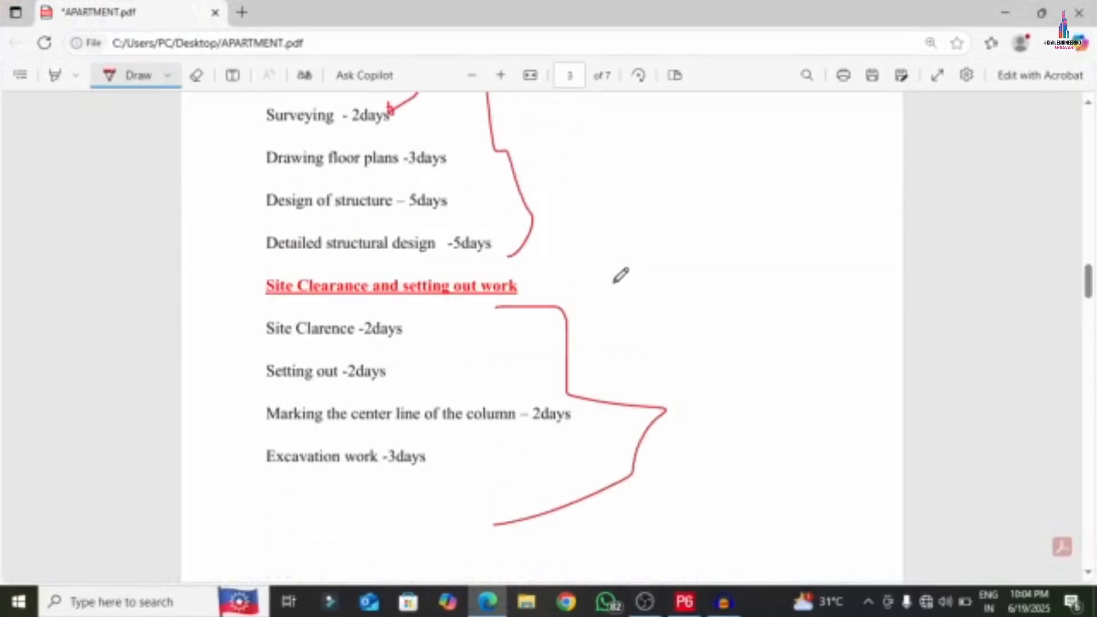
scroll(513, 262, "up", 10)
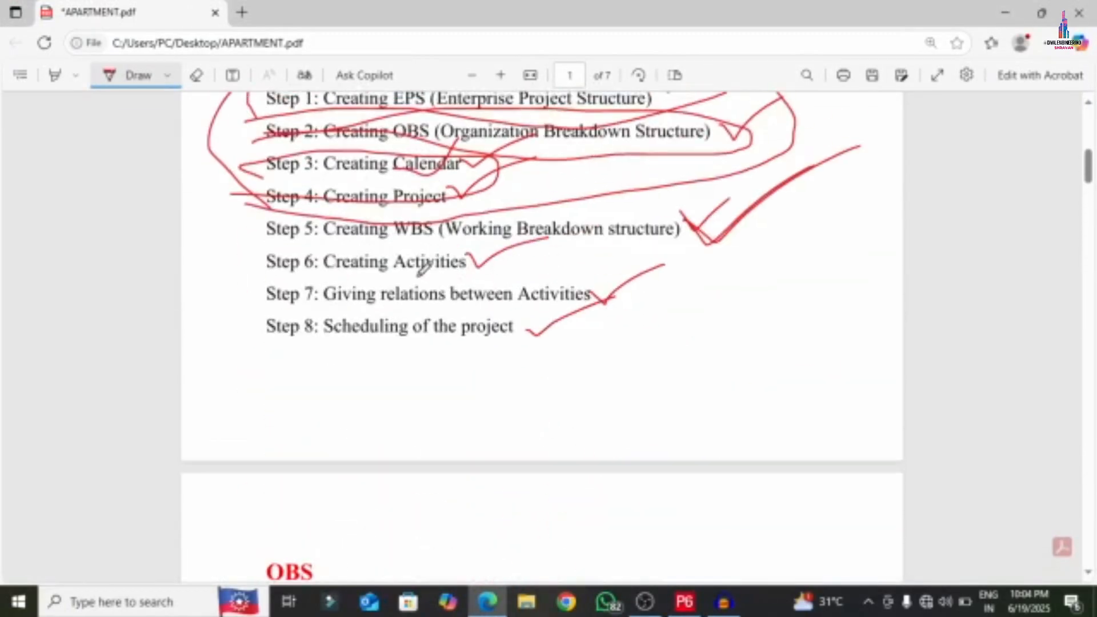
mouse_move(264, 302)
left_mouse_down()
mouse_move(607, 302)
mouse_move(268, 292)
left_mouse_up()
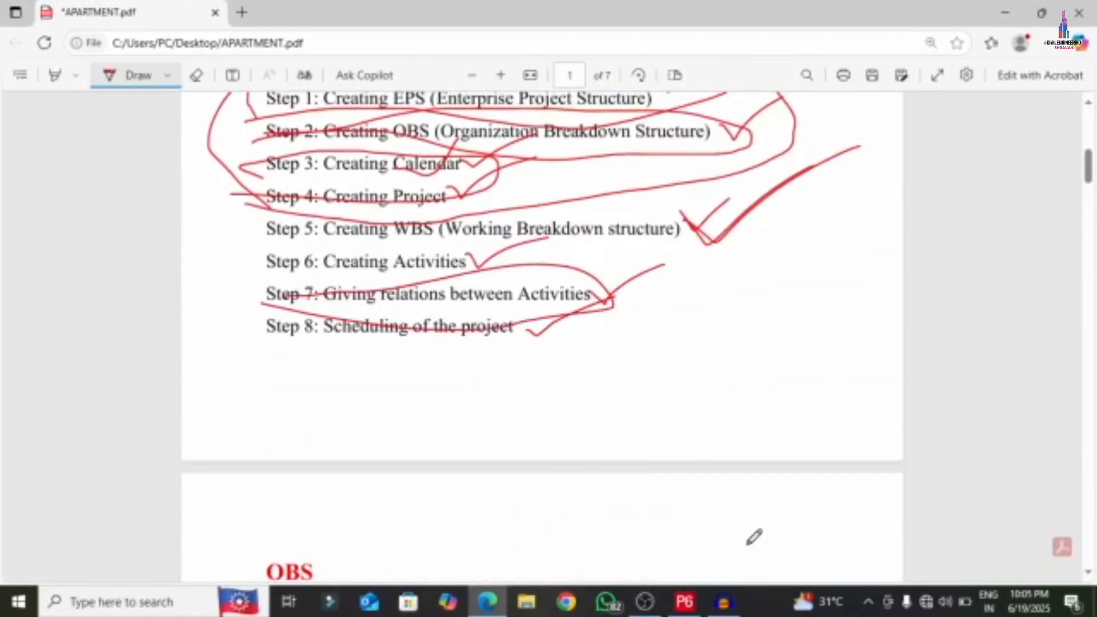
left_click(684, 602)
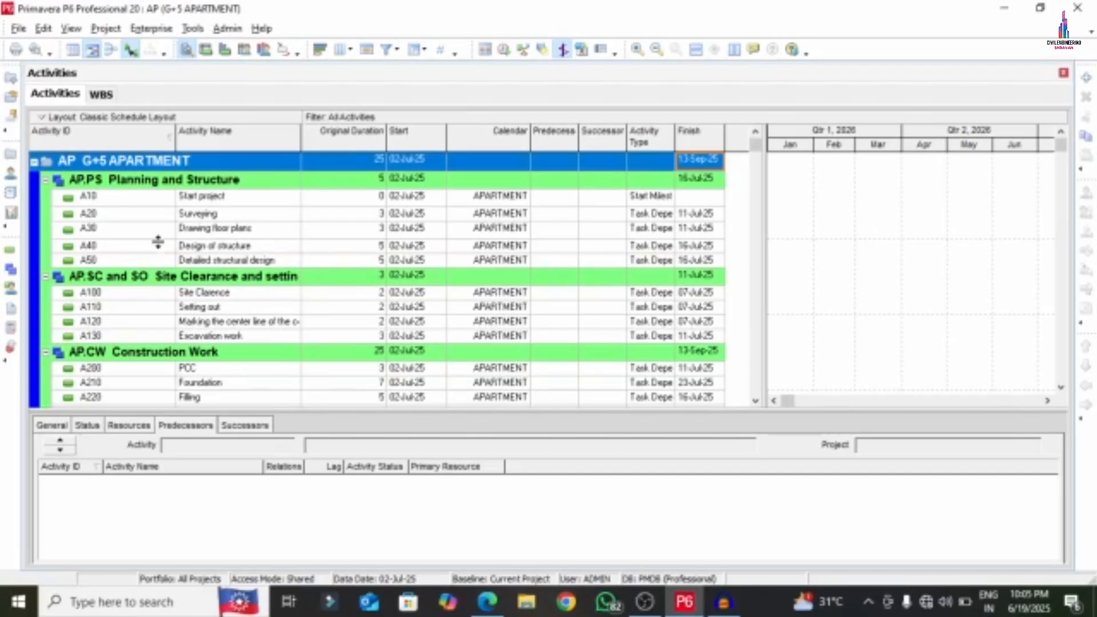
- Make Start project the finish-to-start predecessor of Surveying (A20) and edit the link's lag
left_click(199, 216)
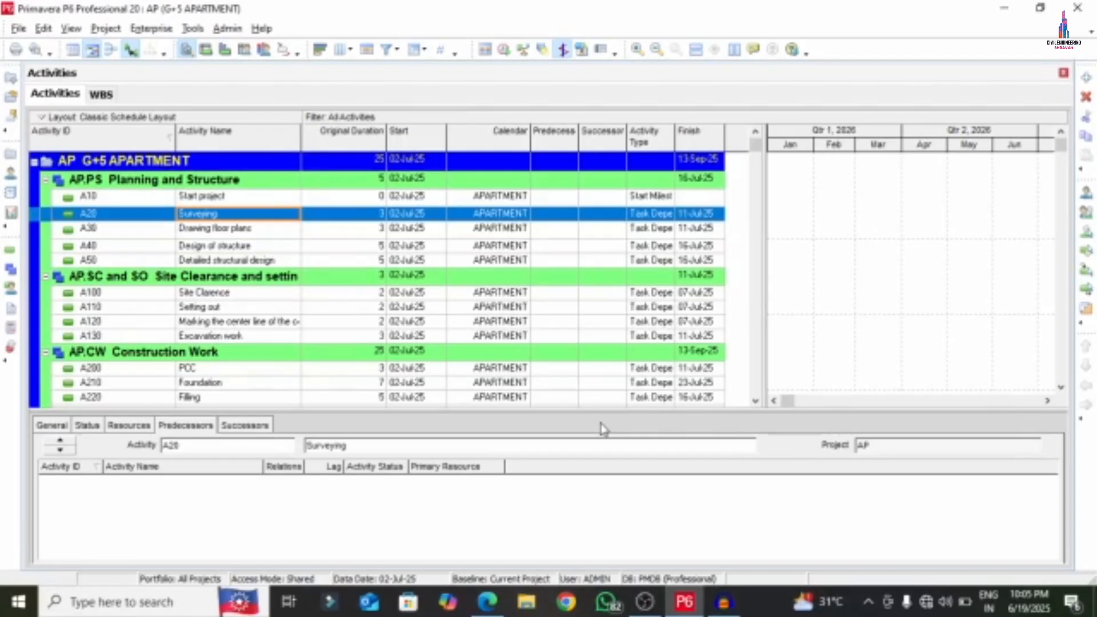
left_click(170, 427)
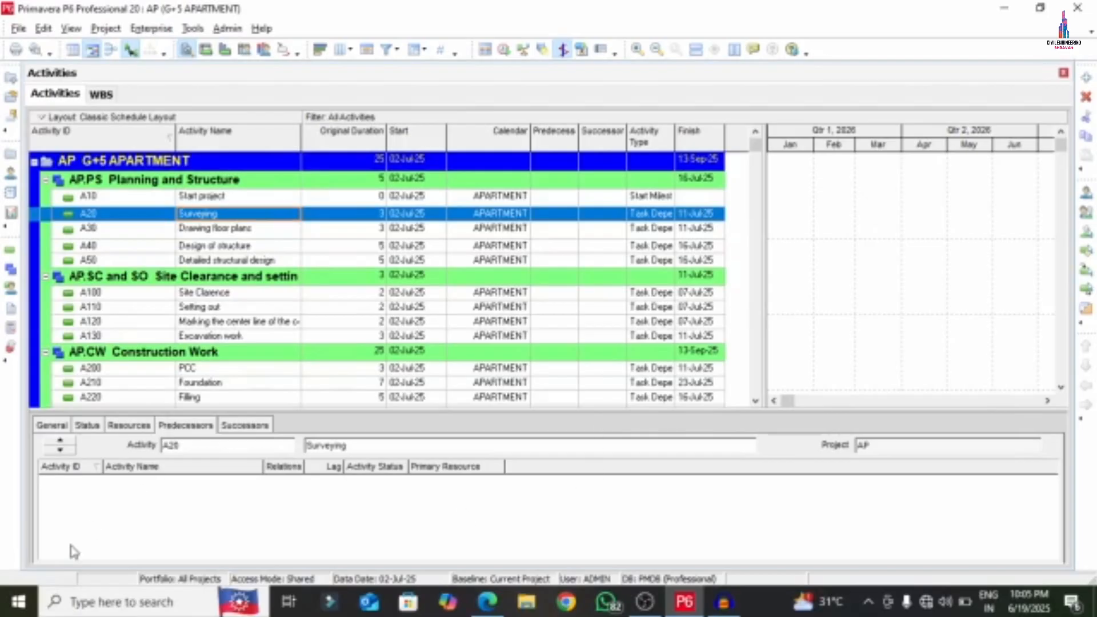
left_click_drag(166, 407, 167, 390)
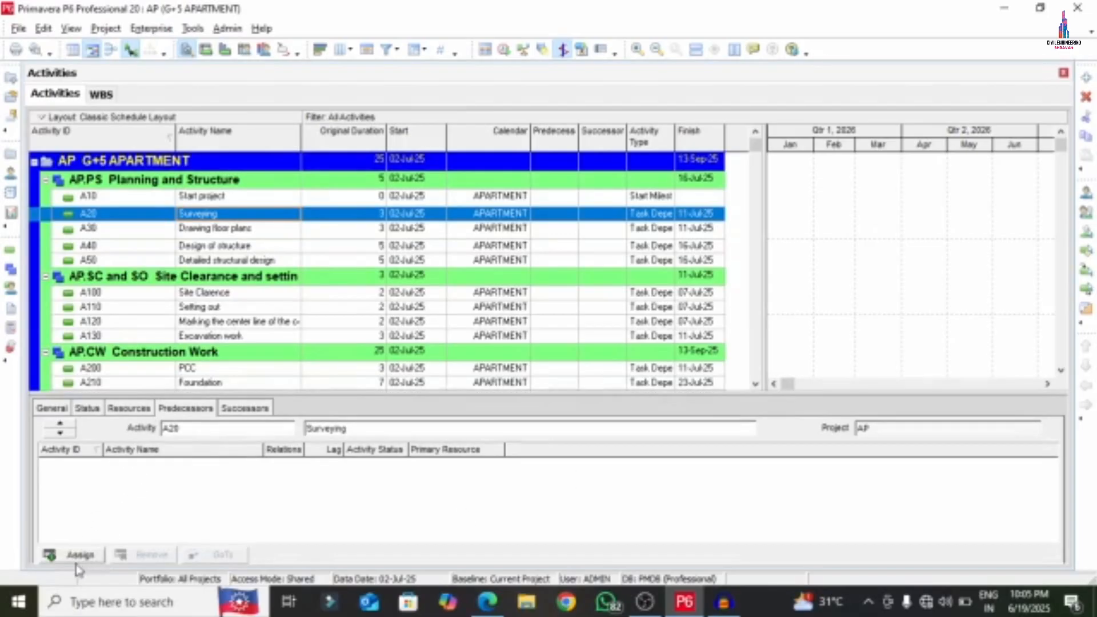
left_click(76, 555)
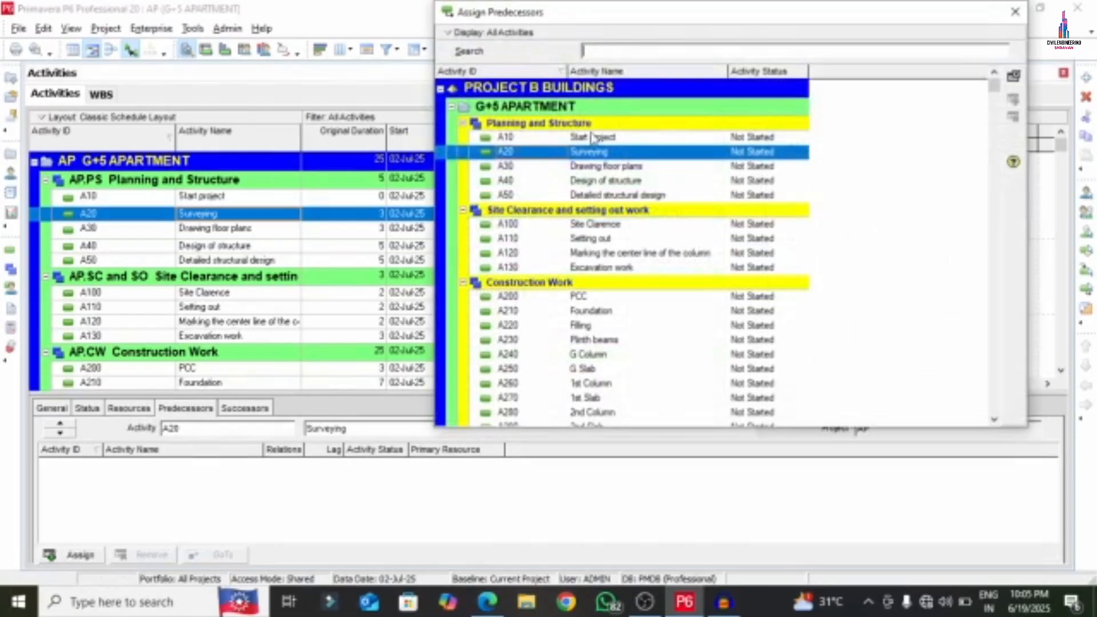
left_click(585, 153)
double_click(583, 138)
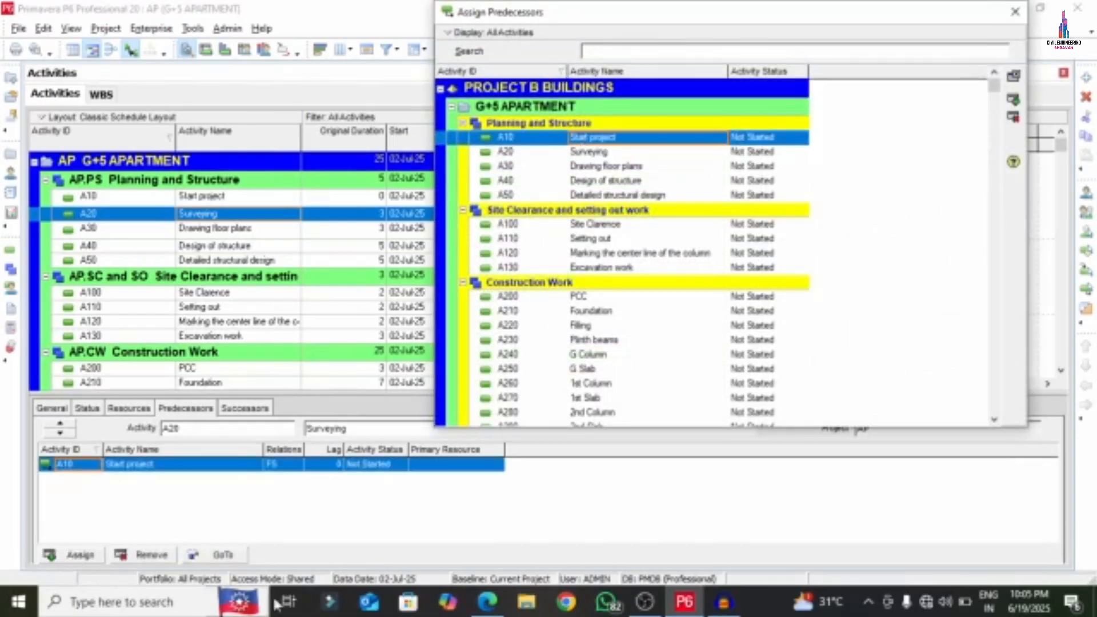
left_click(336, 464)
left_click(337, 463)
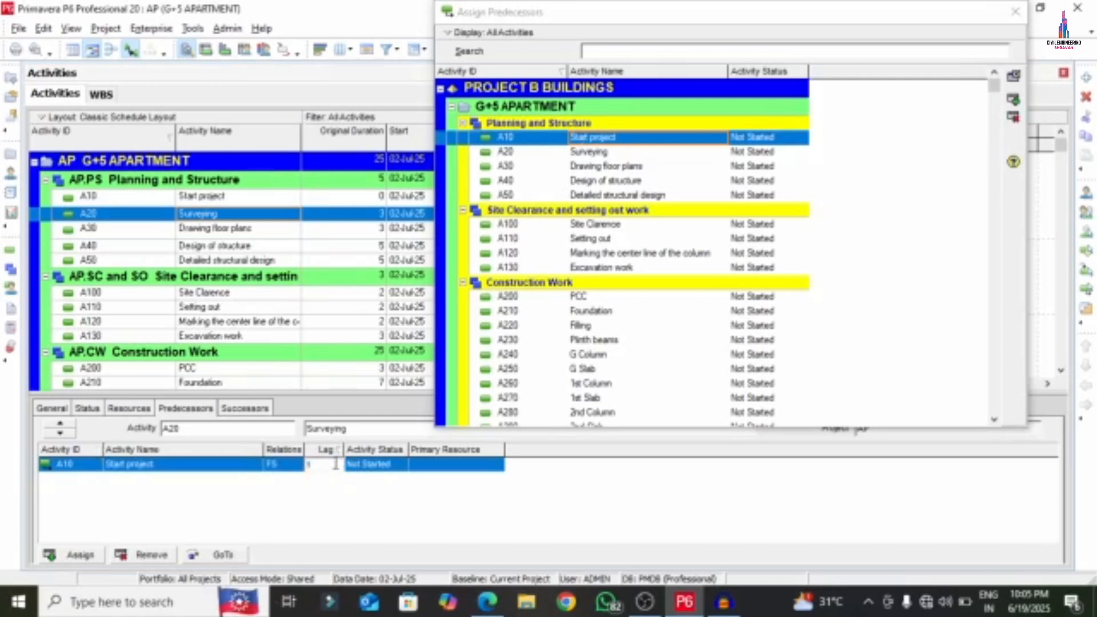
- Link Drawing floor plans, Design of structure and Detailed structural design (A30–A50) to their preceding activities
left_click(213, 229)
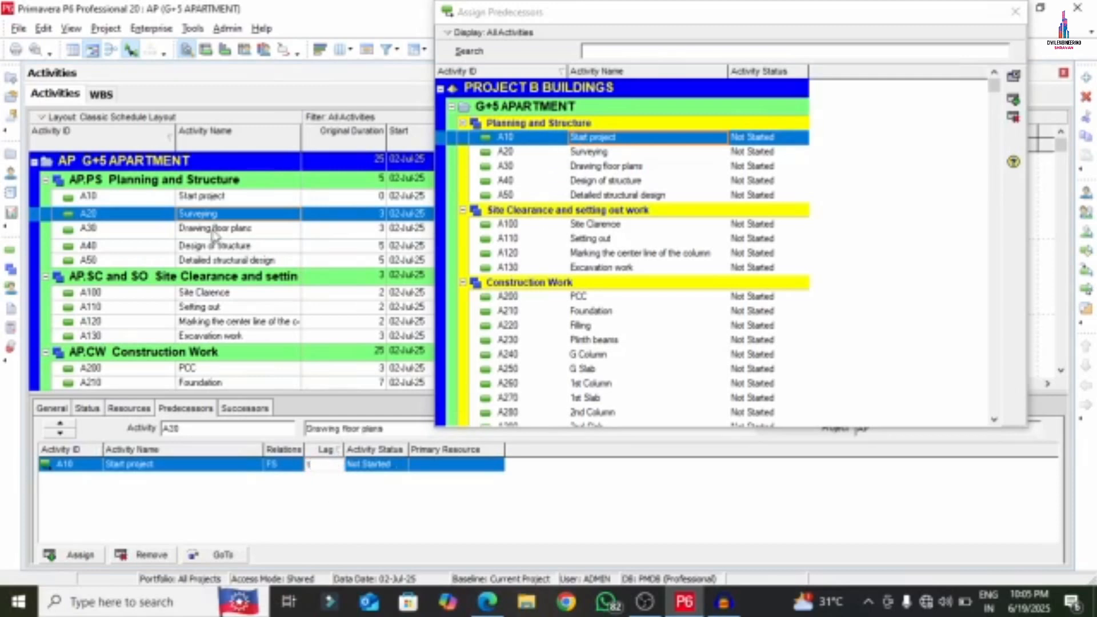
double_click(578, 158)
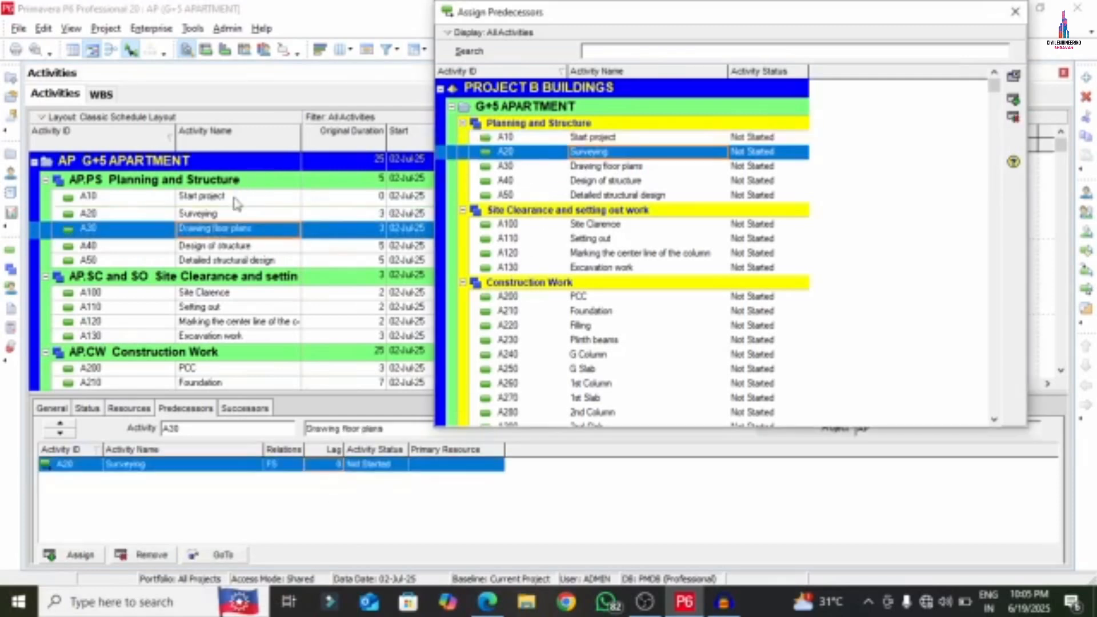
left_click(215, 246)
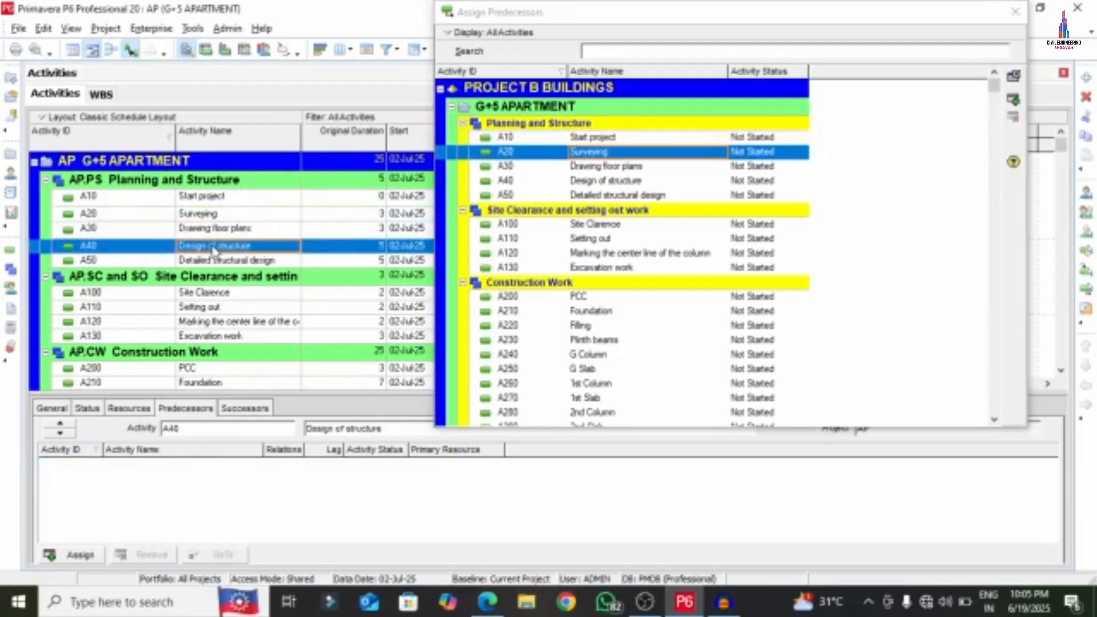
double_click(580, 166)
left_click(224, 262)
double_click(578, 180)
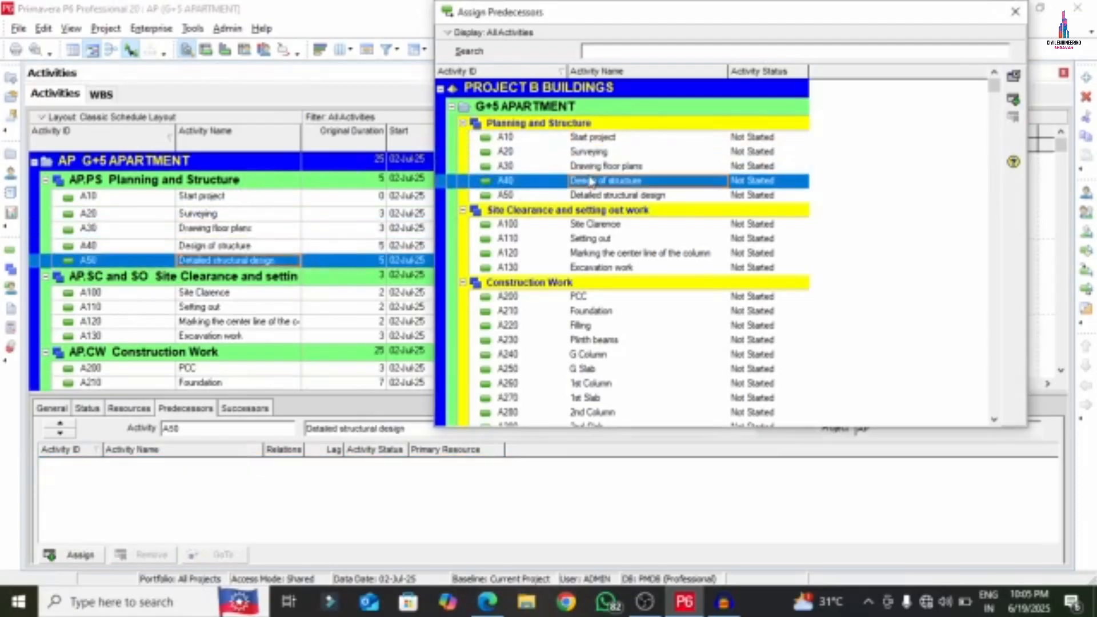
left_click(336, 464)
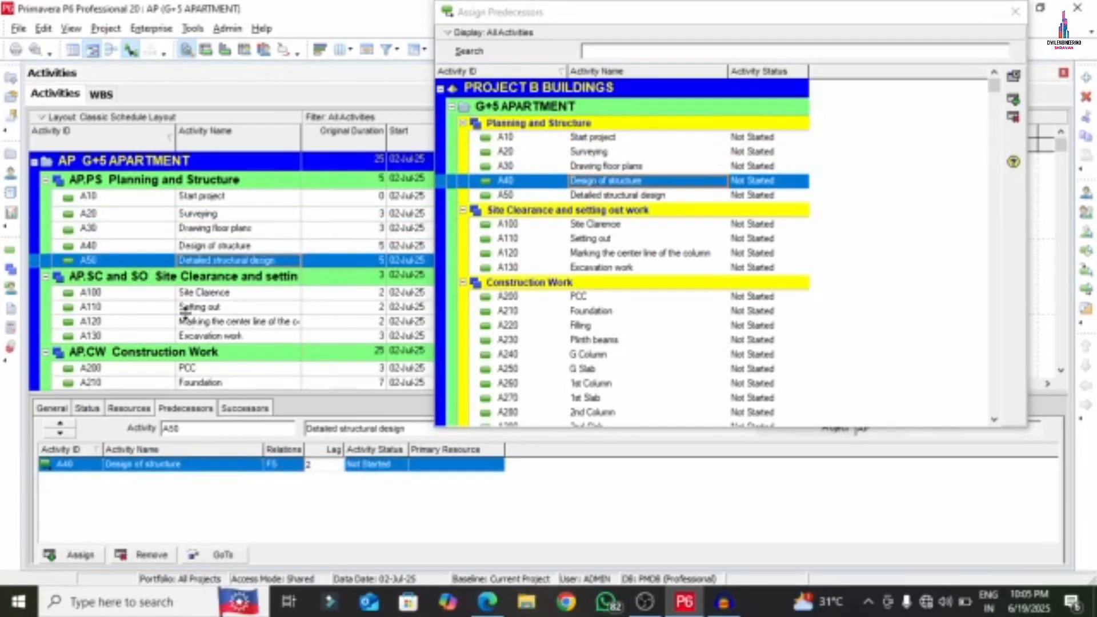
- Chain Site Clarence, Setting out, A120, Excavation work and PCC (A200) each after the previous activity
left_click(213, 292)
double_click(573, 195)
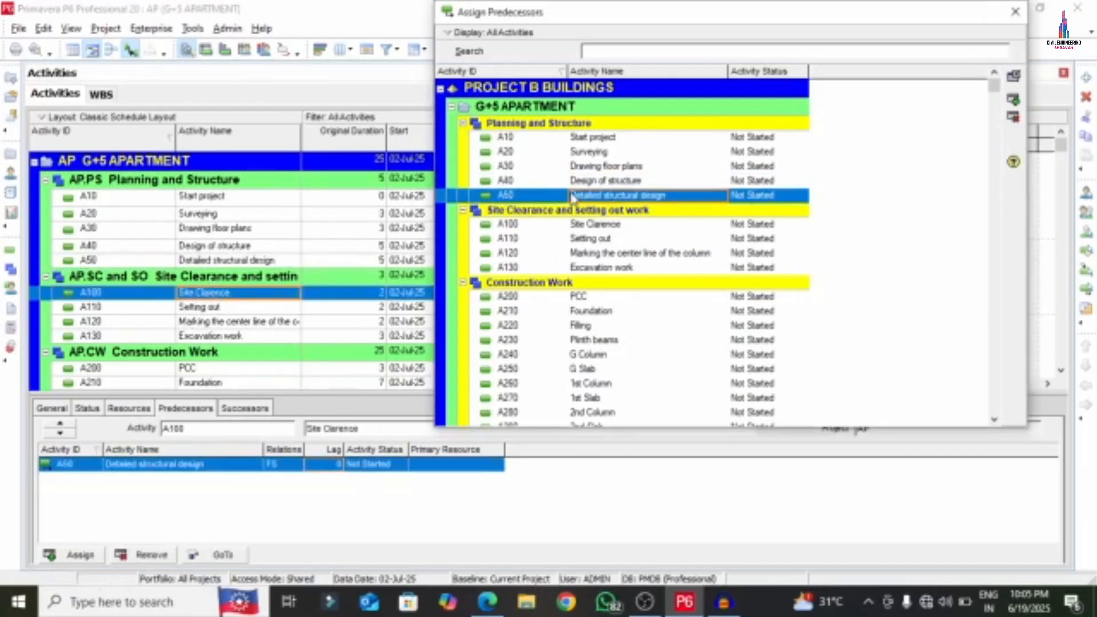
left_click(205, 309)
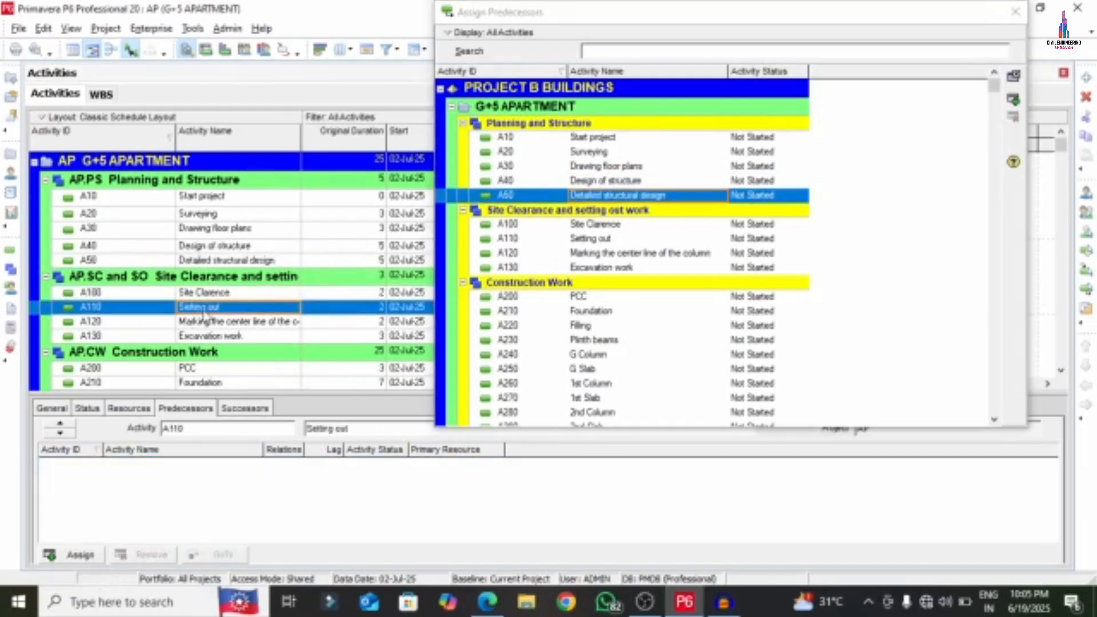
double_click(580, 224)
left_click(196, 322)
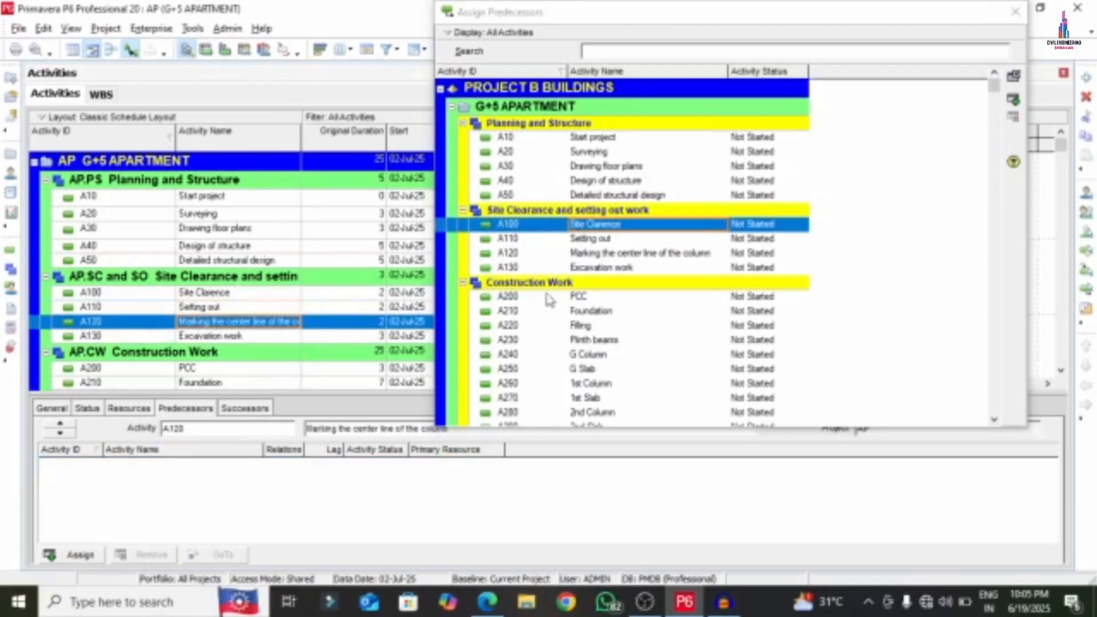
double_click(580, 238)
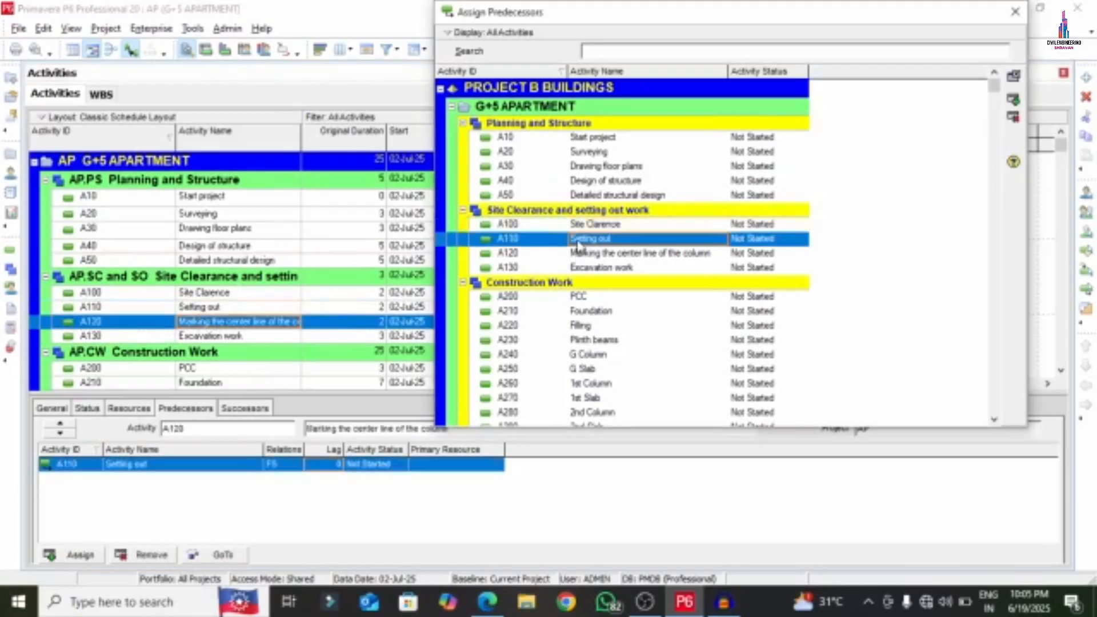
left_click(320, 465)
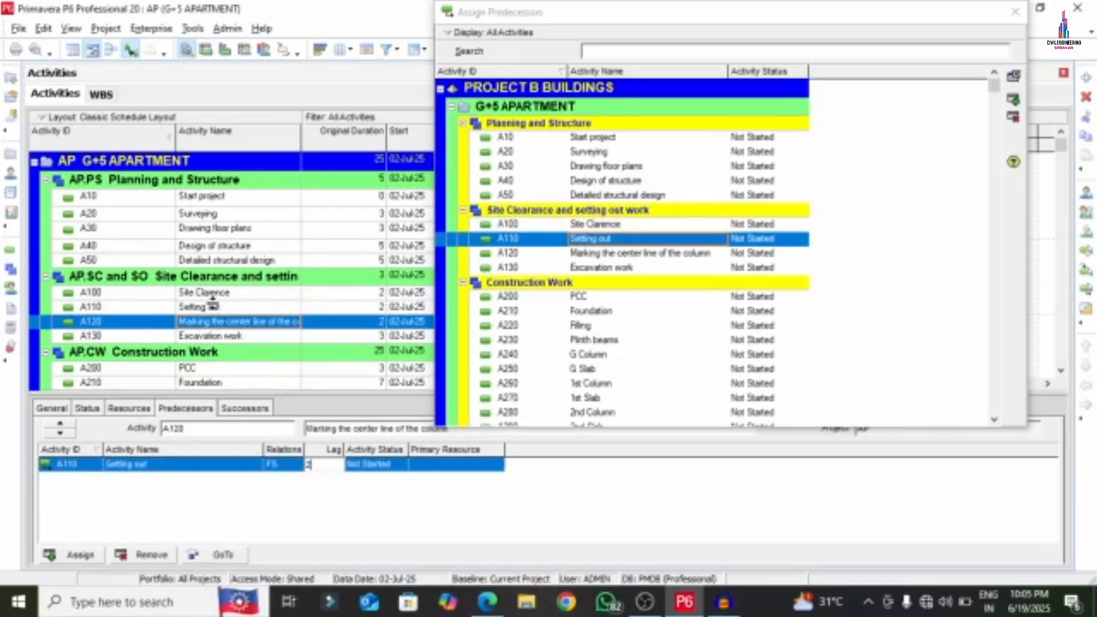
left_click(223, 336)
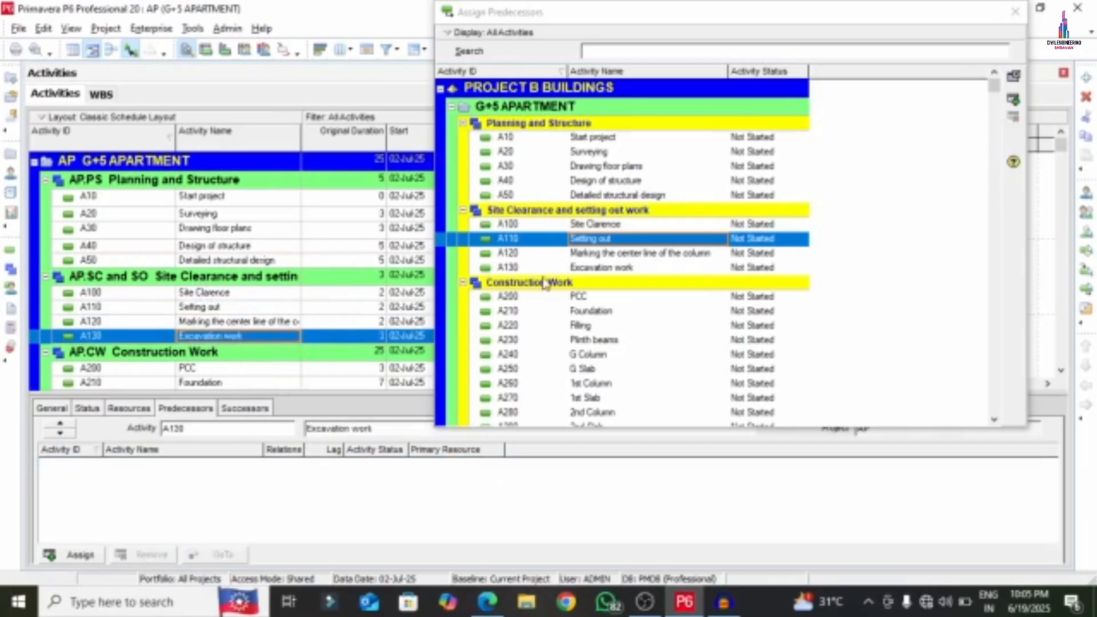
double_click(607, 253)
left_click(321, 465)
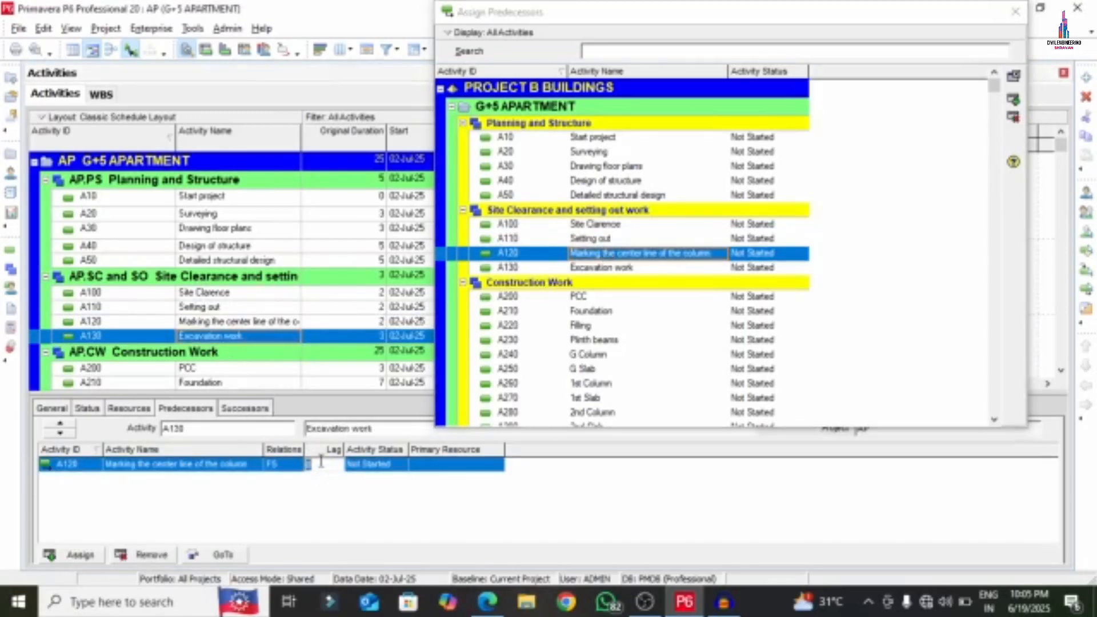
left_click(204, 371)
double_click(594, 268)
- Link A210 Foundation, A220 Filling and A230 Plinth beams each finish-to-start after its preceding activity
scroll(214, 294, "down", 2)
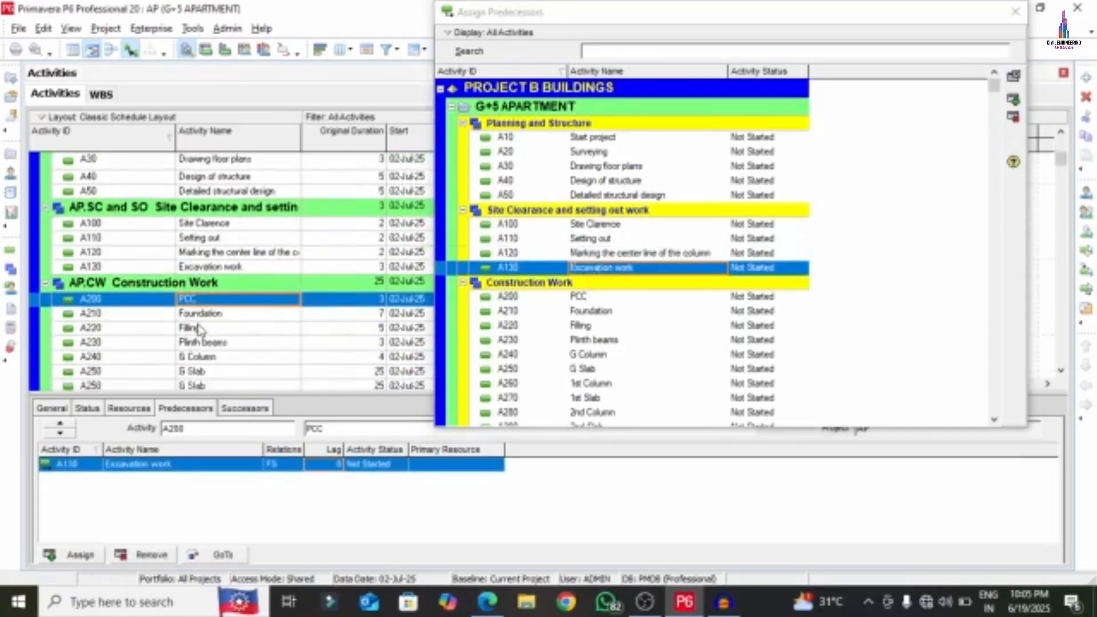
left_click(223, 282)
double_click(592, 296)
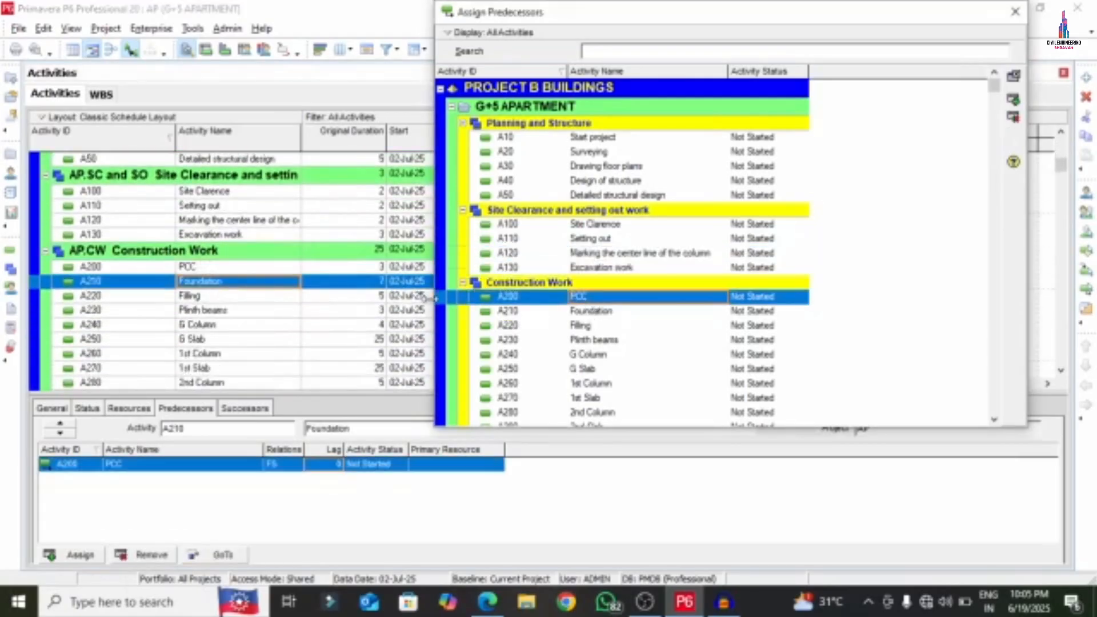
left_click(206, 296)
double_click(571, 312)
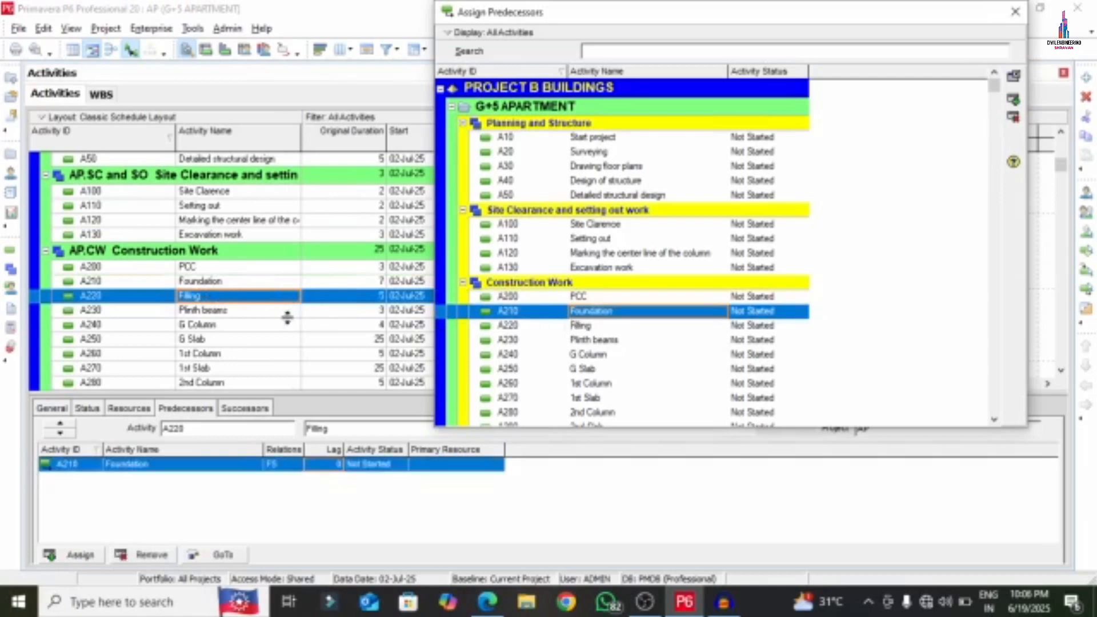
left_click(216, 312)
left_click(584, 327)
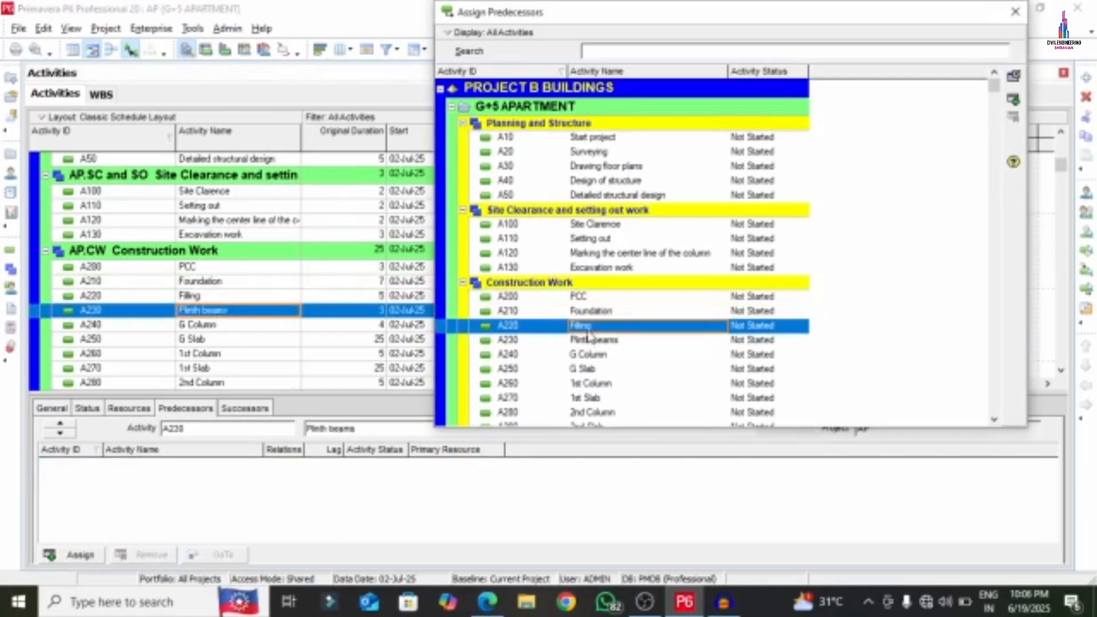
double_click(587, 329)
- Chain A240 G Column through A280 2nd Column as FS successors of the previous activity
left_click(200, 322)
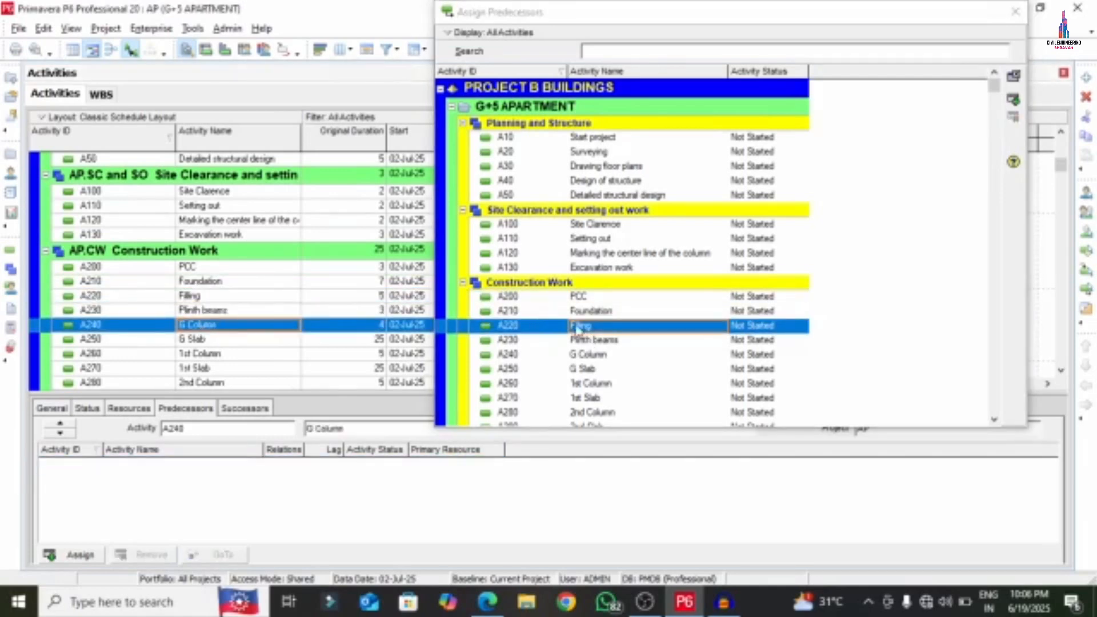
left_click(589, 340)
double_click(589, 340)
left_click(200, 342)
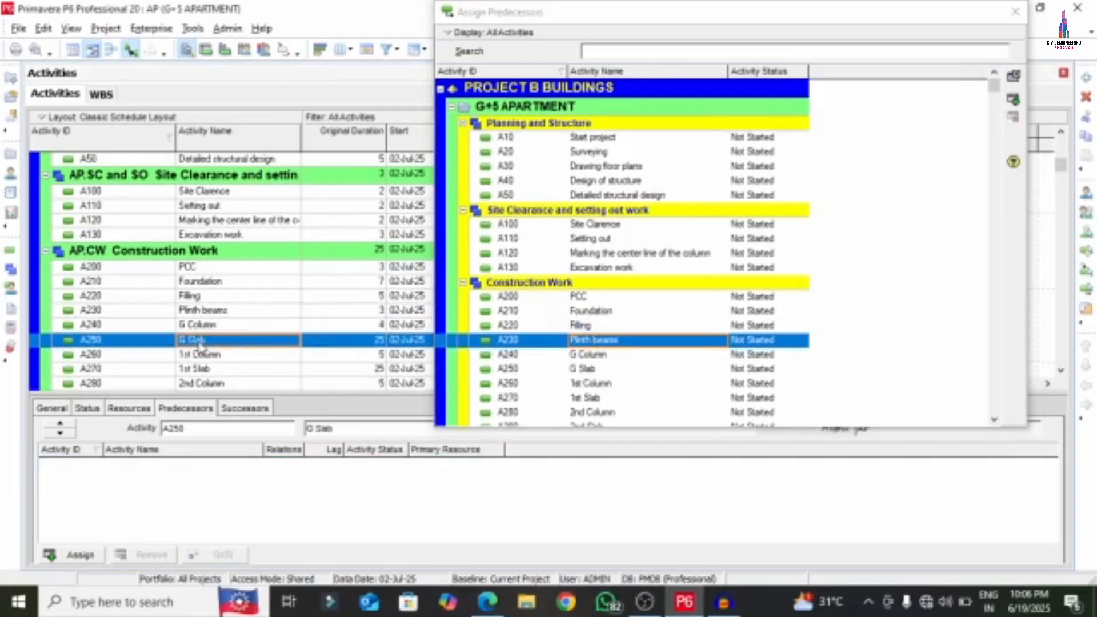
double_click(584, 355)
left_click(207, 355)
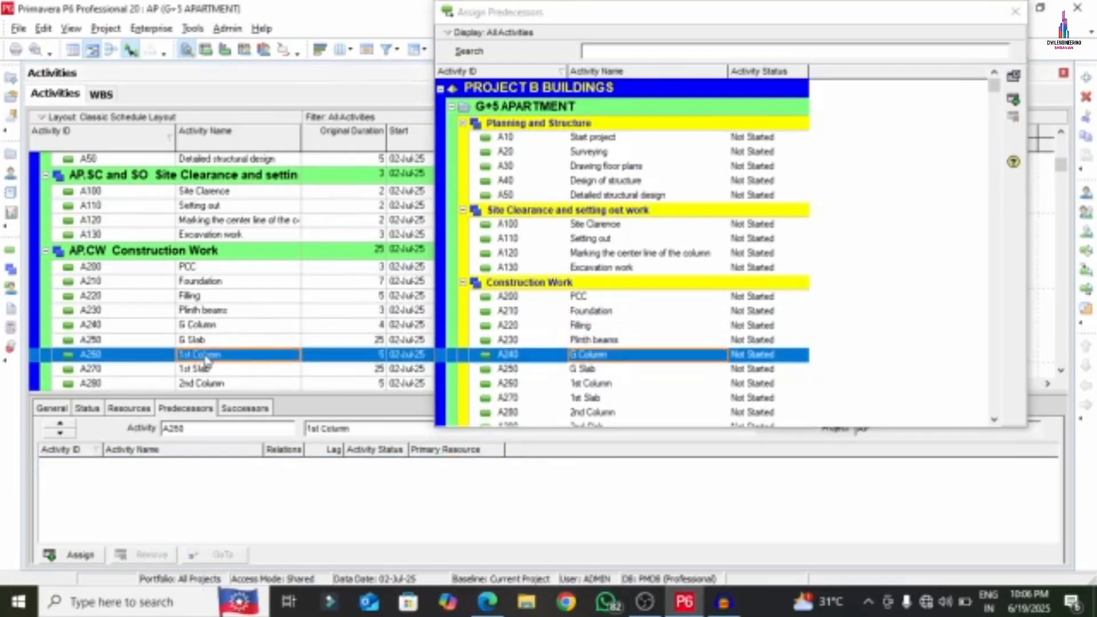
double_click(572, 369)
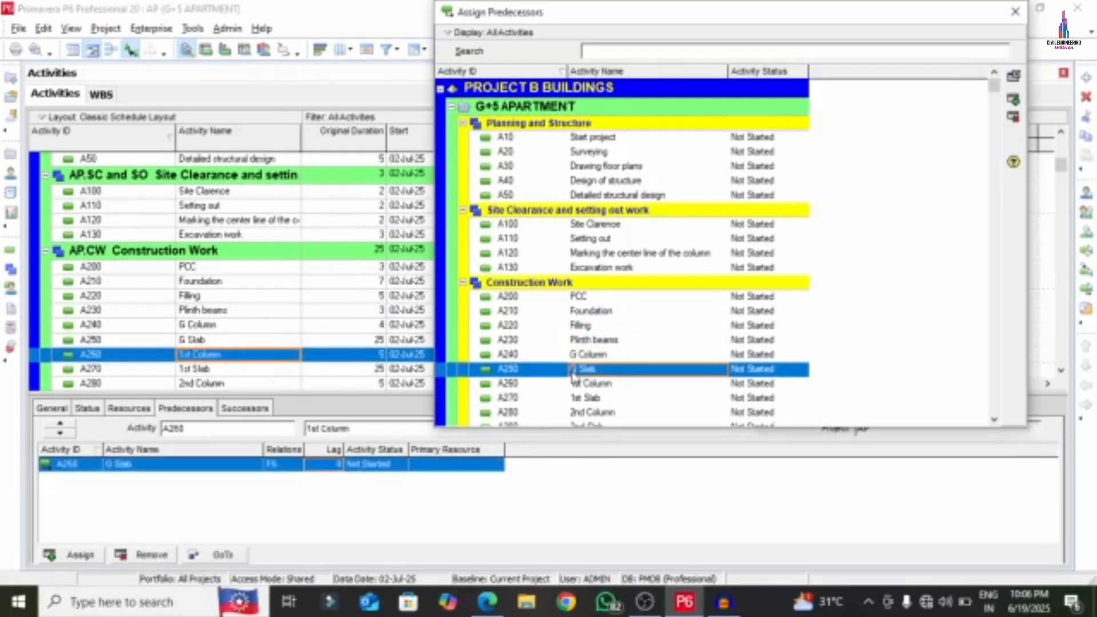
left_click(206, 369)
double_click(597, 384)
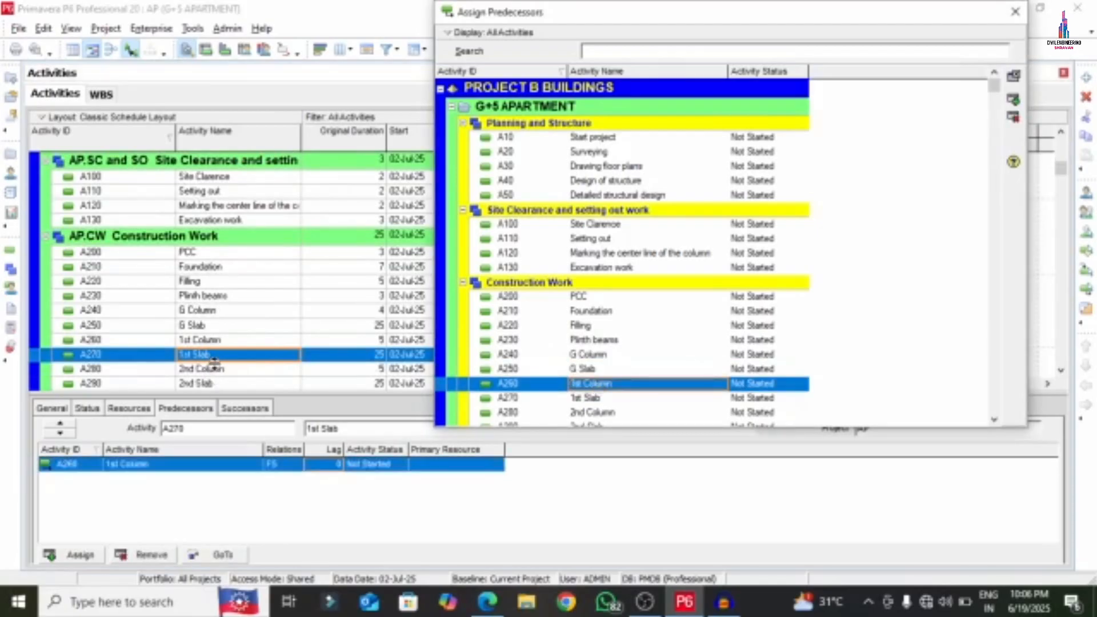
left_click(214, 369)
double_click(597, 398)
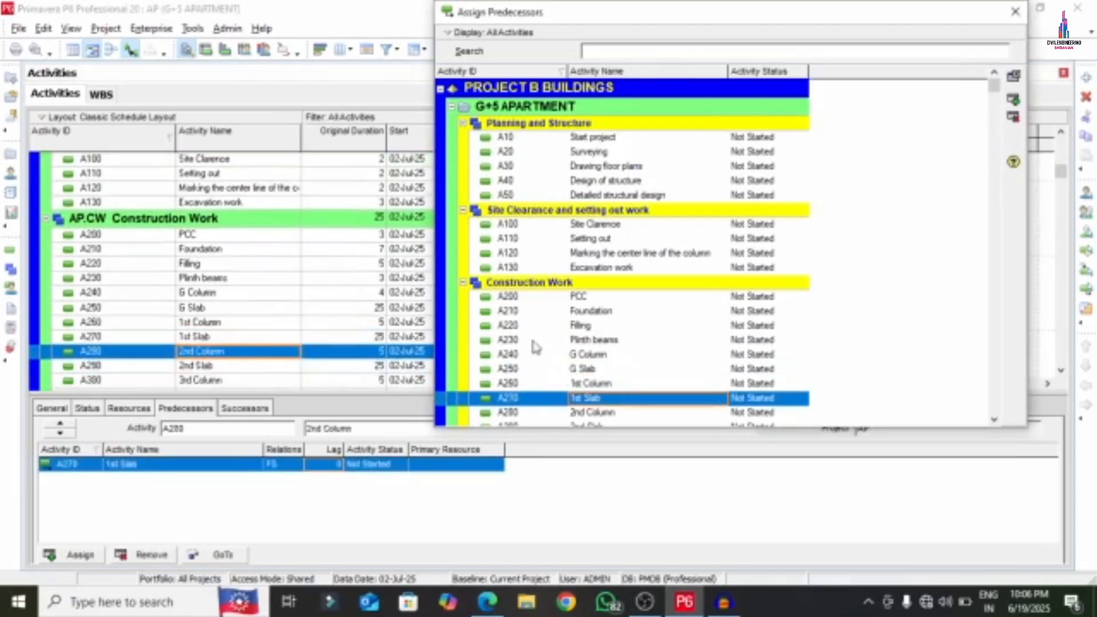
- Link A290 2nd Slab, A300 3rd Column and A320 4th Column FS, adjusting those links' lags
scroll(535, 347, "down", 3)
left_click(213, 369)
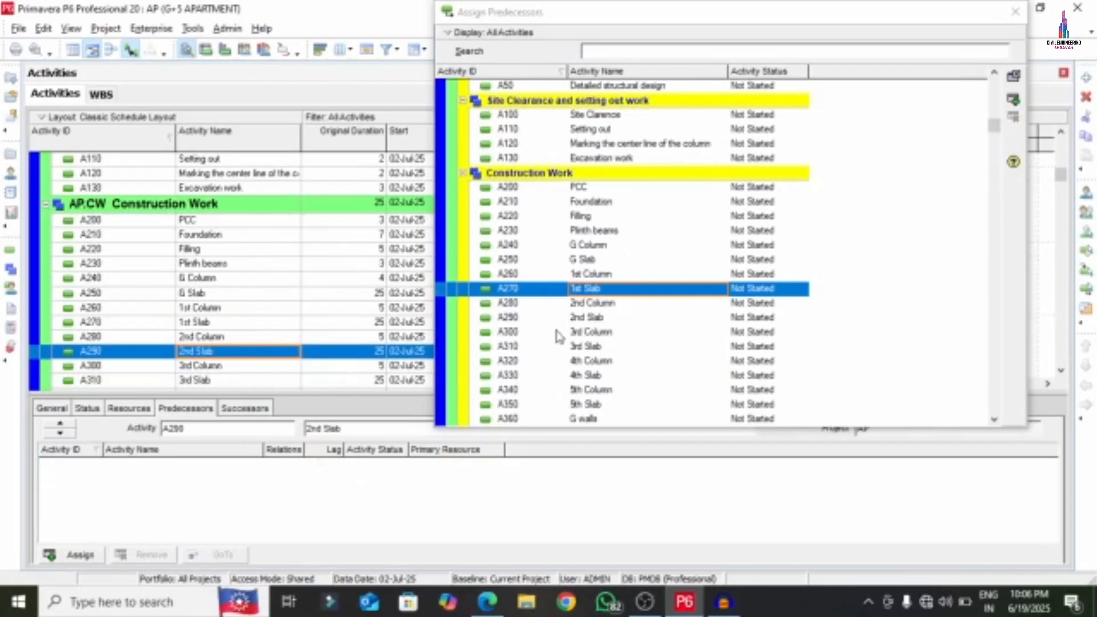
double_click(594, 303)
left_click(240, 368)
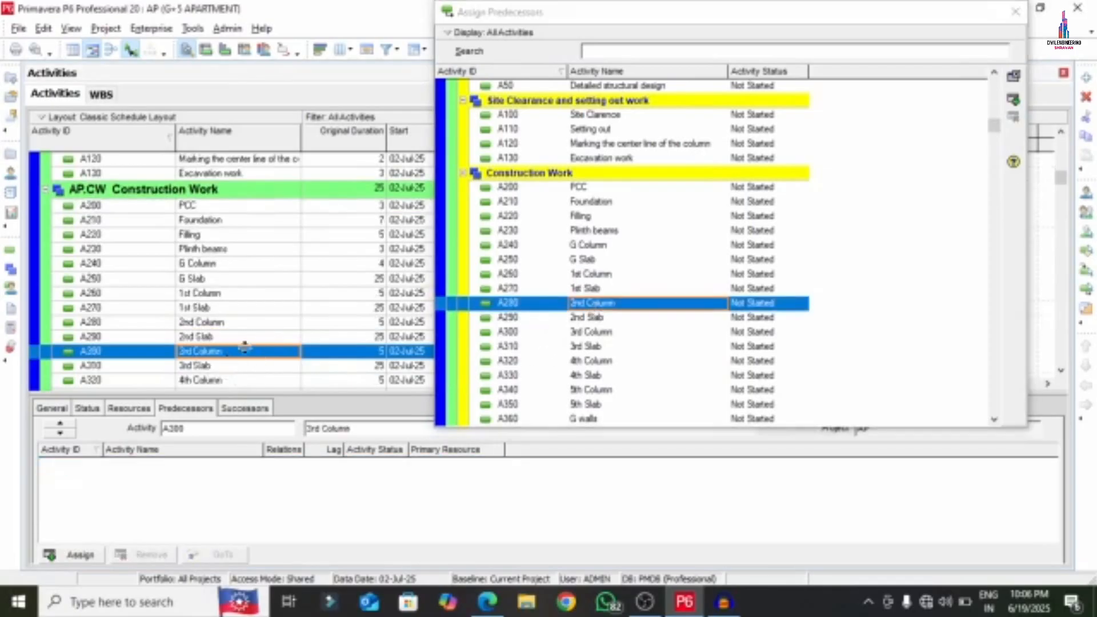
double_click(504, 319)
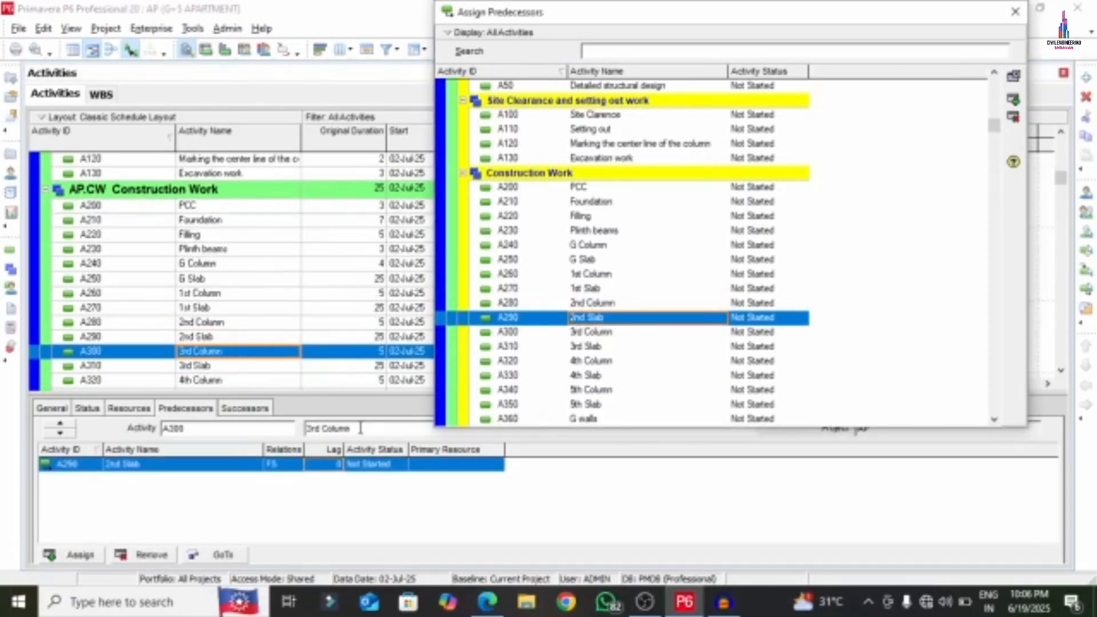
left_click(319, 466)
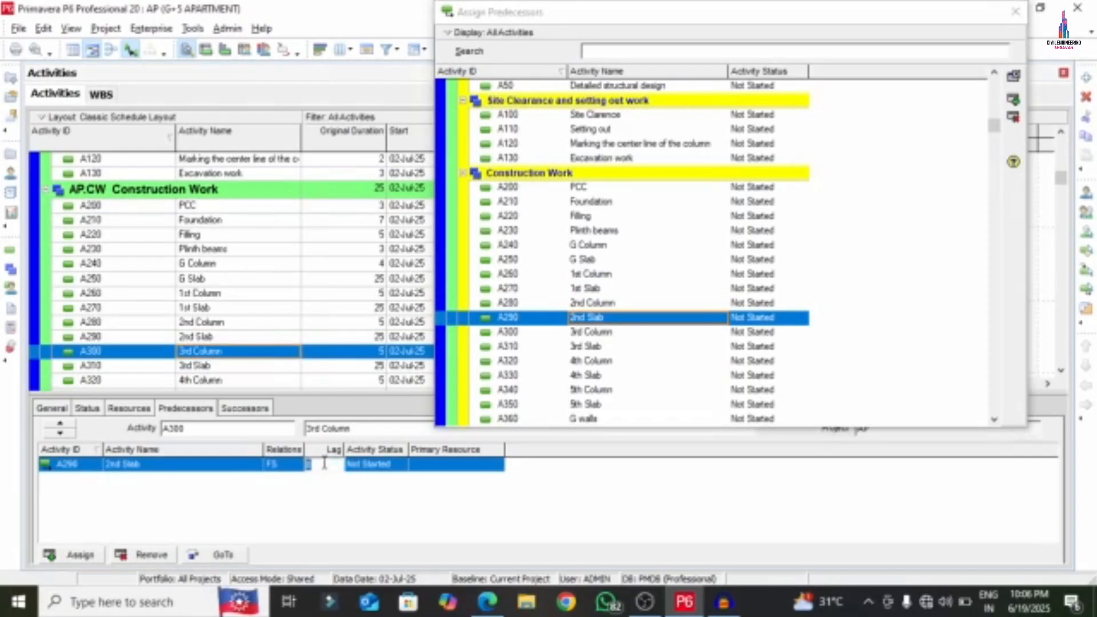
left_click(212, 368)
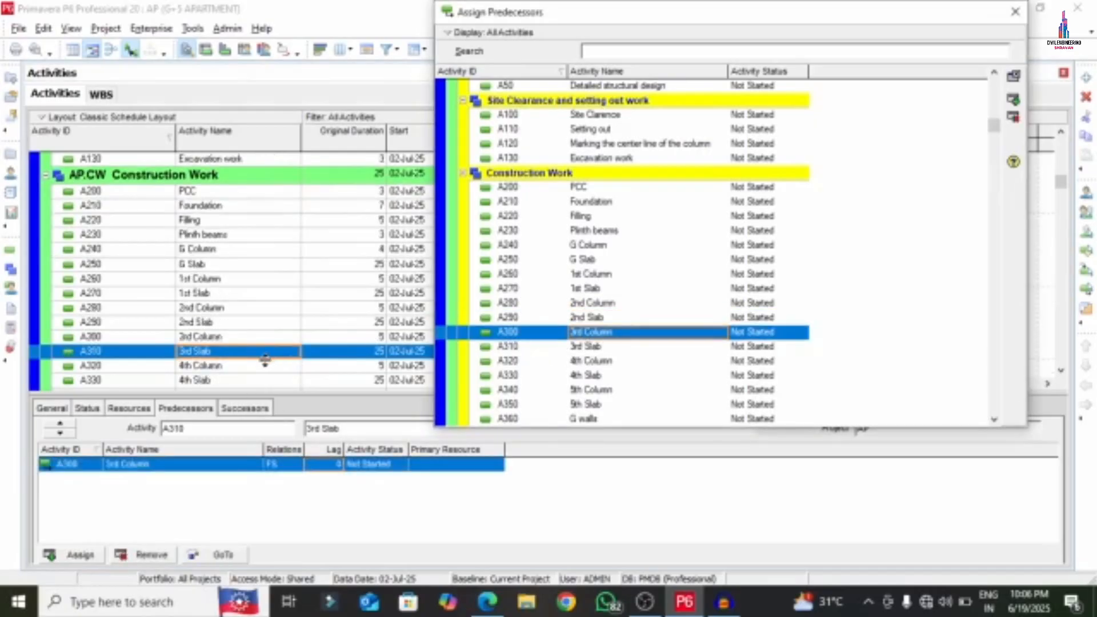
left_click(229, 366)
double_click(572, 348)
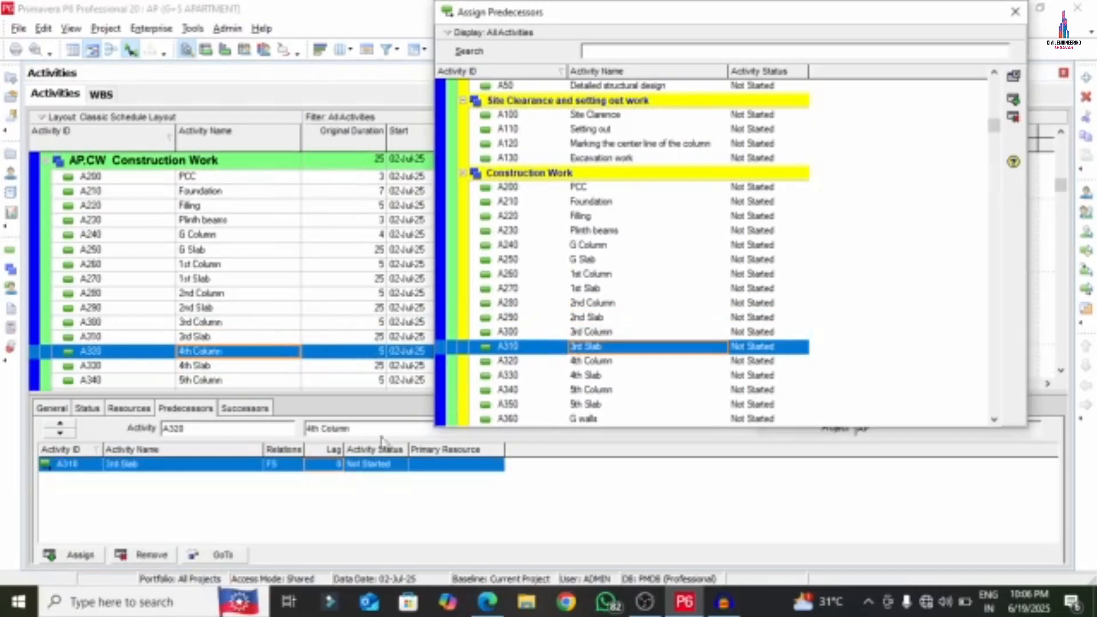
left_click(307, 464)
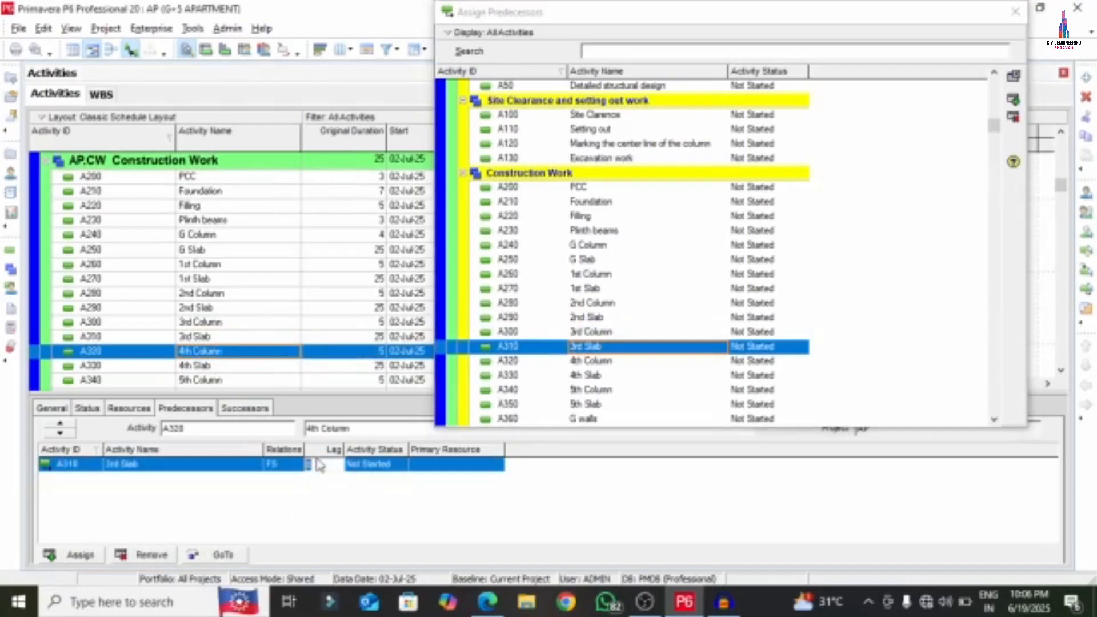
- Make A330 4th Slab, A340 5th Column and A350 5th Slab follow their predecessors FS
left_click(217, 370)
double_click(582, 360)
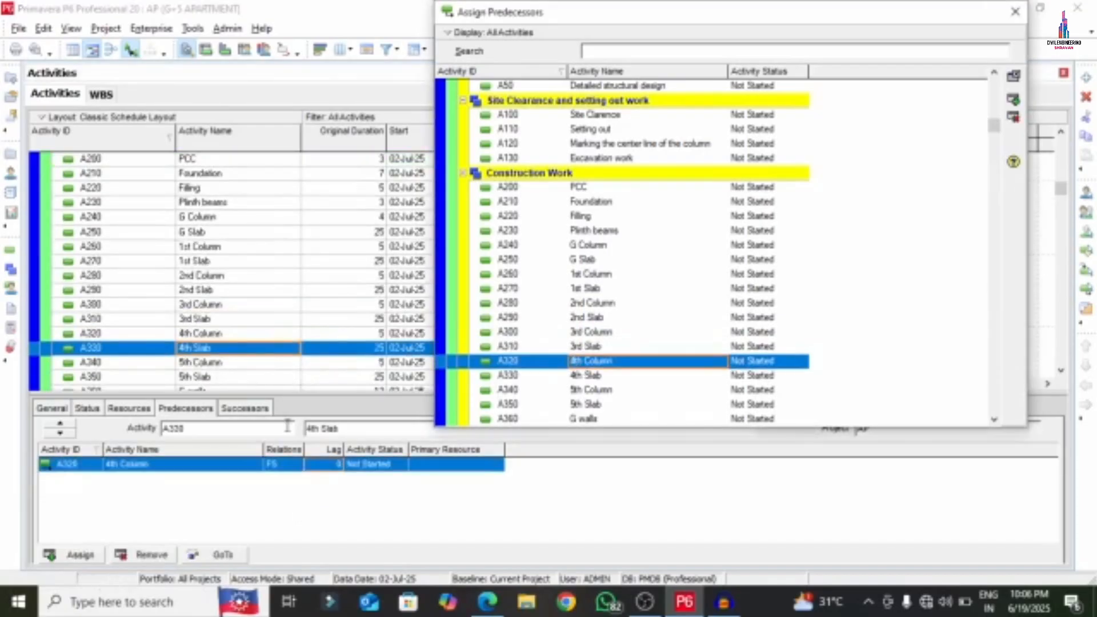
left_click(193, 360)
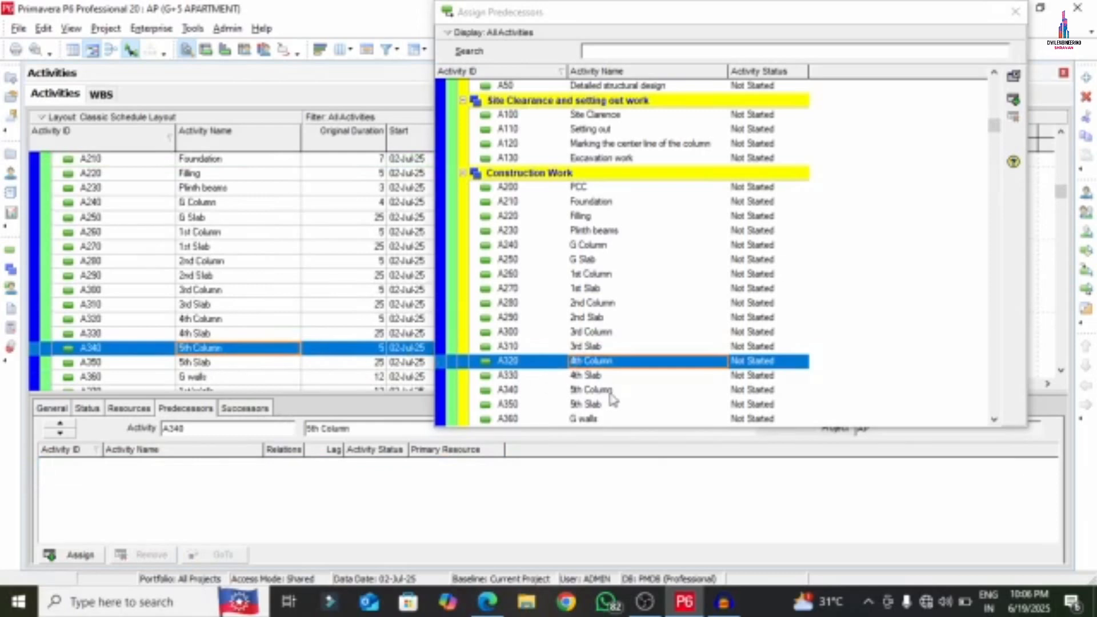
double_click(591, 376)
left_click(210, 364)
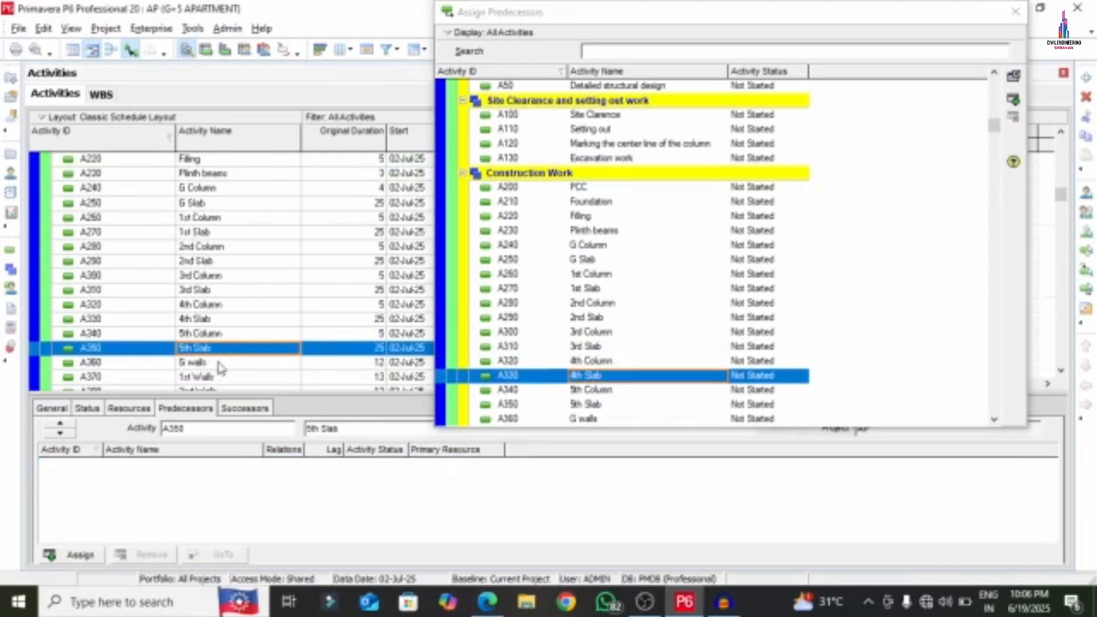
double_click(571, 390)
- Link A360 G walls, A370 1st Walls and A380 2nd Walls finish-to-start in sequence
scroll(503, 343, "down", 5)
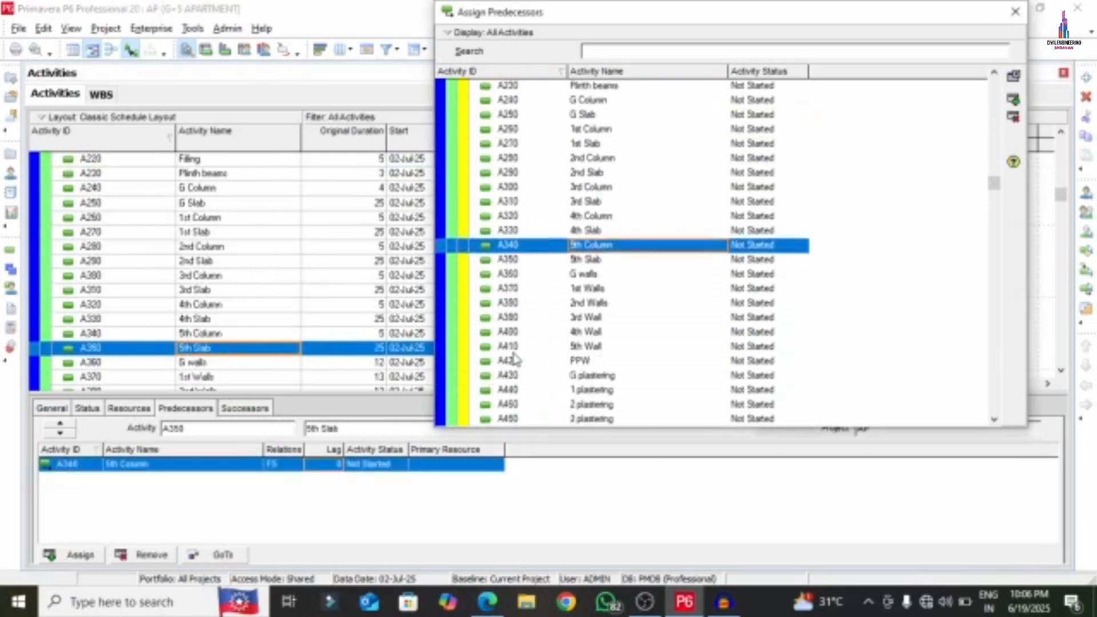
scroll(503, 343, "down", 1)
left_click(213, 366)
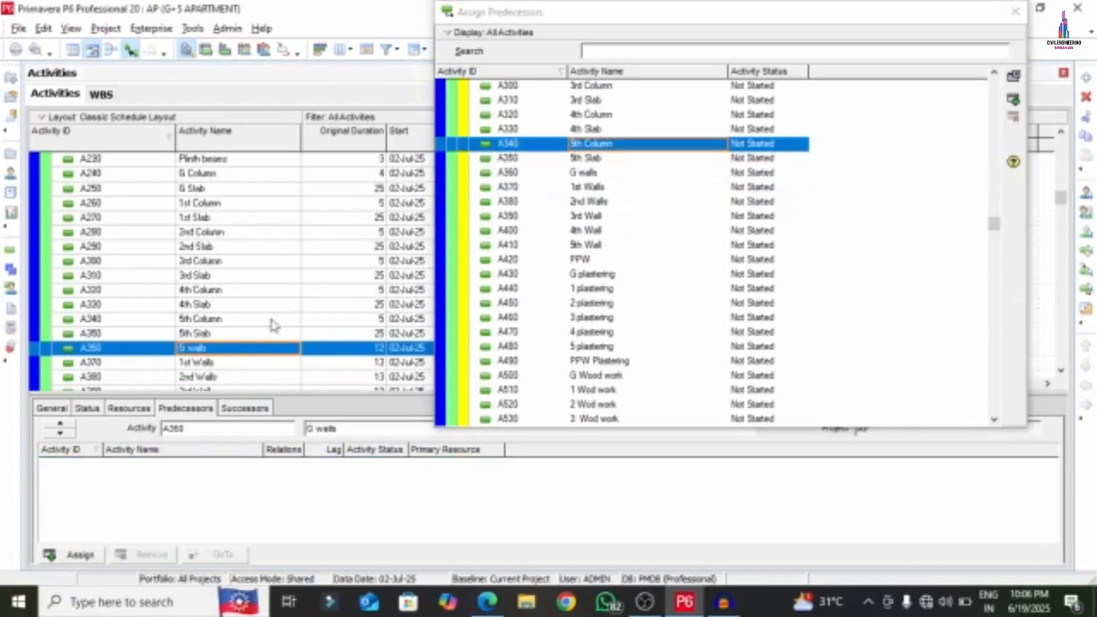
scroll(285, 332, "down", 3)
double_click(575, 160)
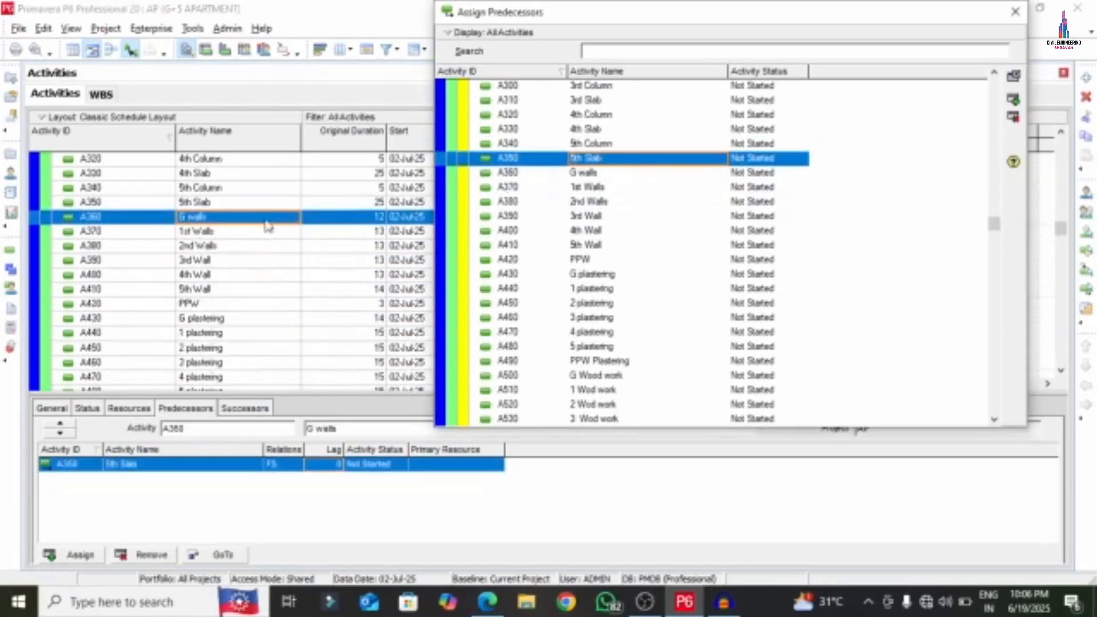
left_click(213, 234)
double_click(580, 172)
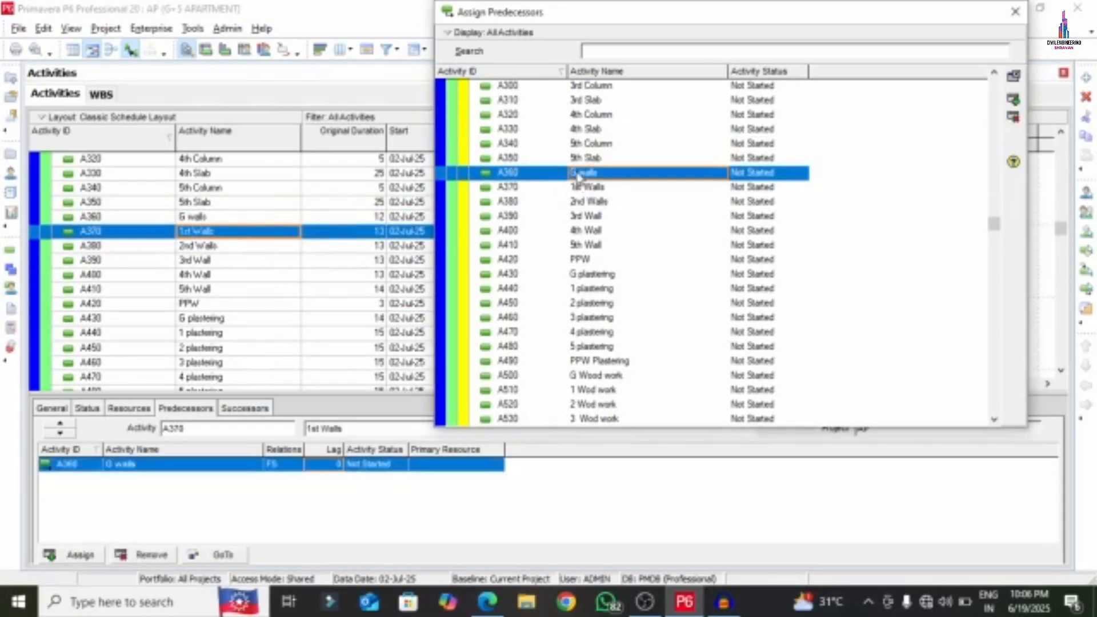
left_click(224, 245)
double_click(618, 187)
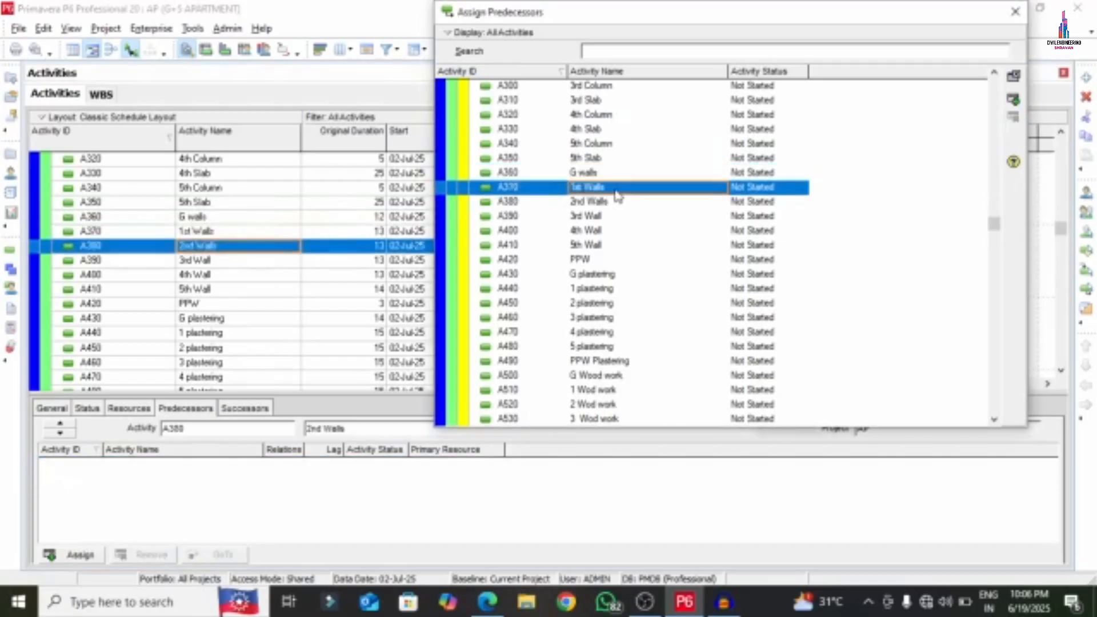
- Chain A390 3rd Wall, A400 4th Wall, A410 5th Wall and A420 PPW finish-to-start
left_click(266, 263)
double_click(583, 201)
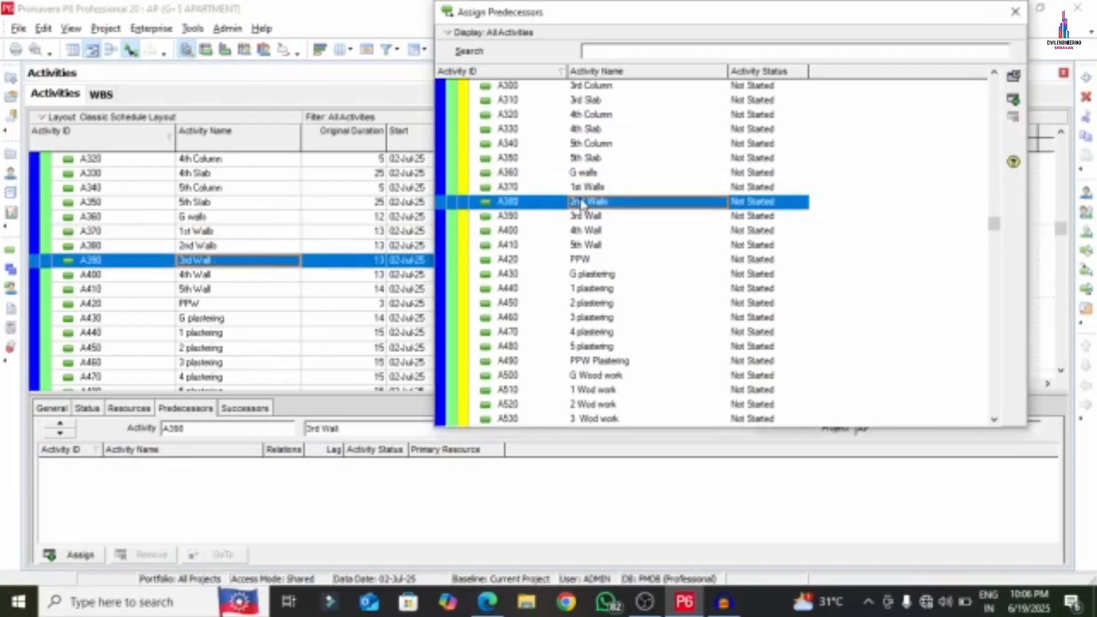
left_click(213, 280)
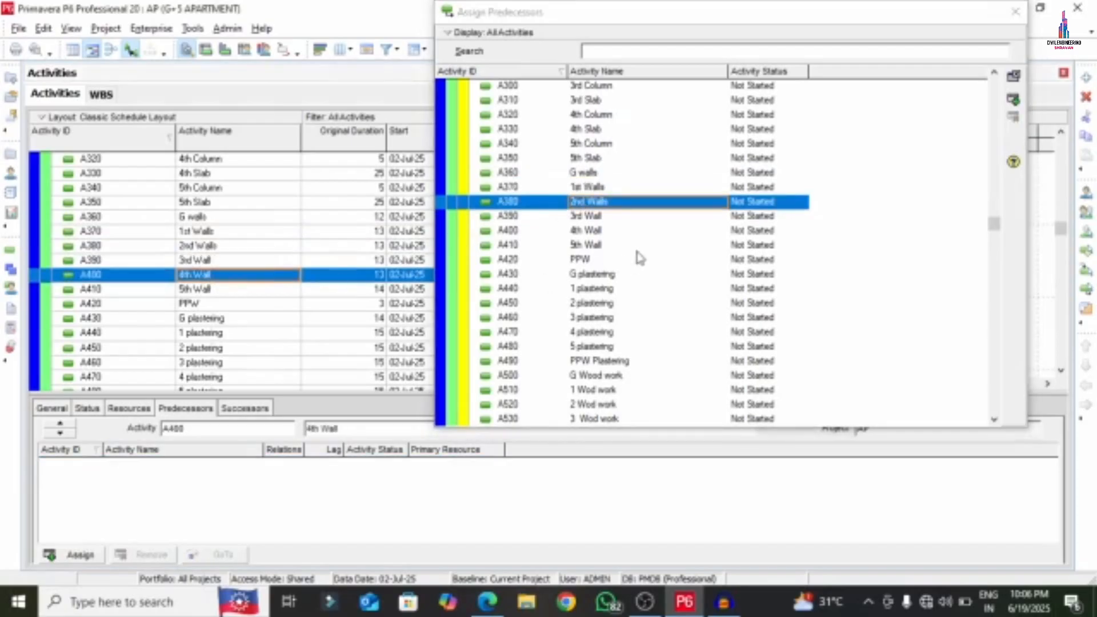
double_click(589, 216)
left_click(221, 290)
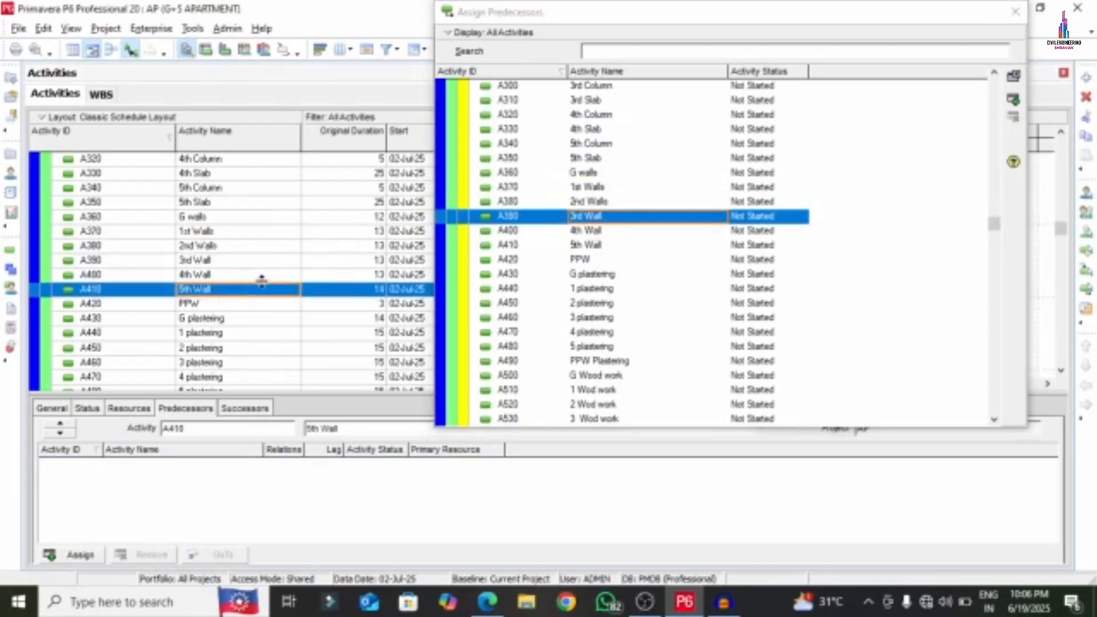
double_click(585, 234)
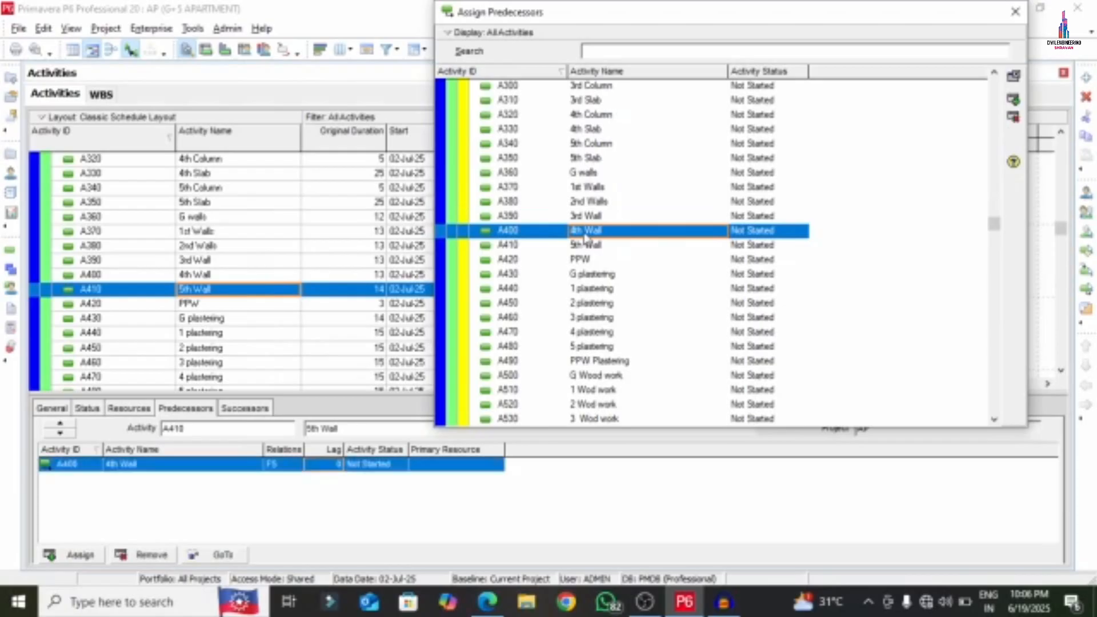
left_click(221, 304)
double_click(583, 245)
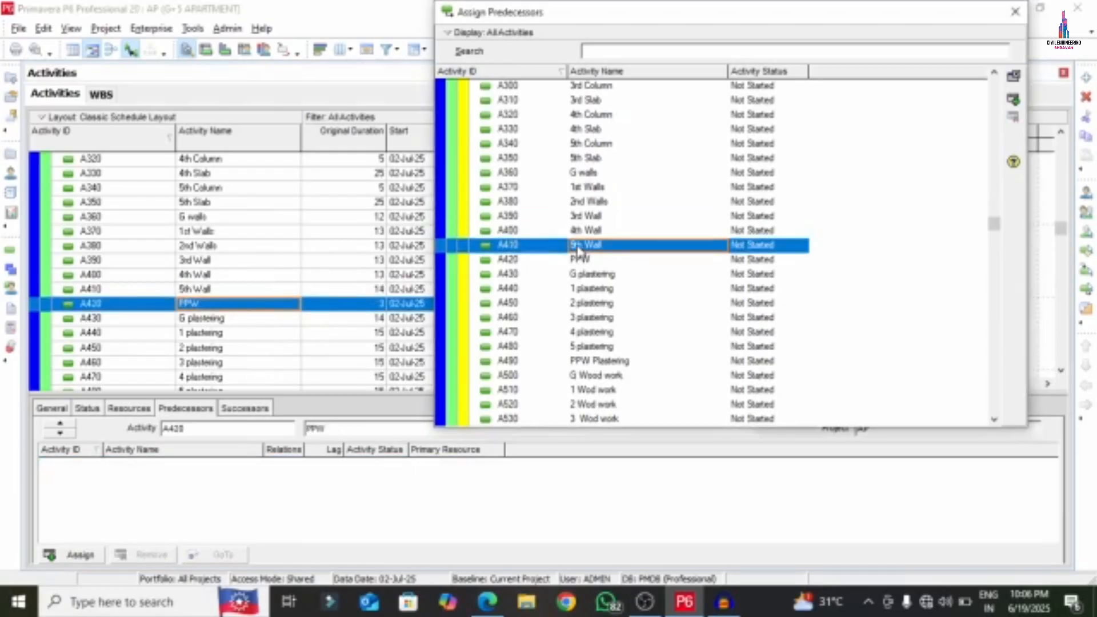
- Link G plastering after PPW, then 1 and 2 plastering FS, editing the lag
left_click(230, 322)
double_click(567, 262)
left_click(205, 334)
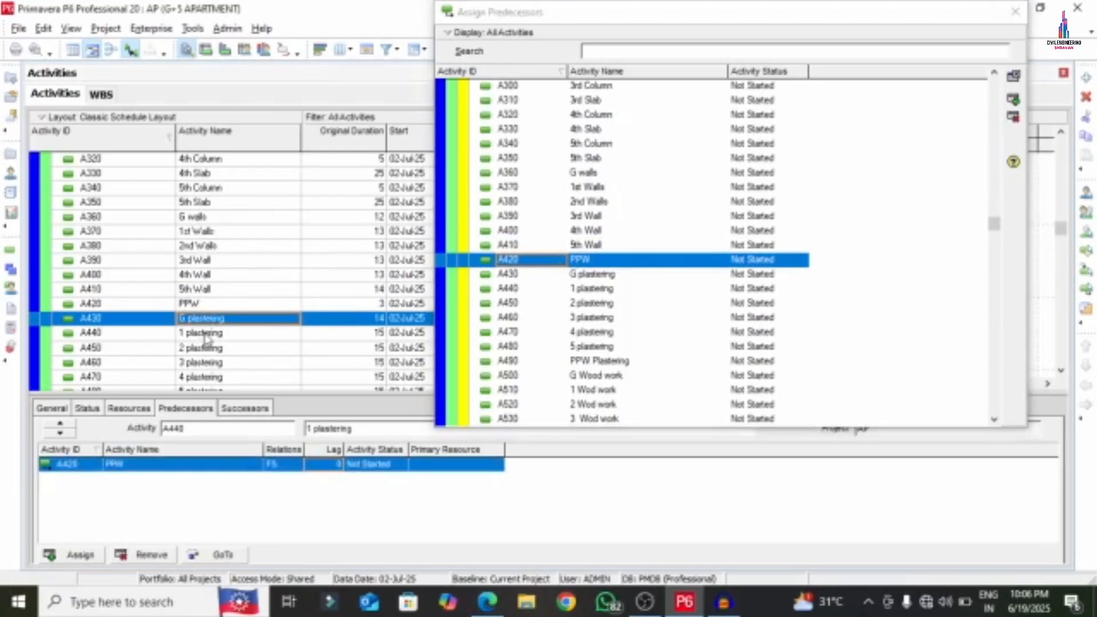
double_click(584, 275)
left_click(223, 350)
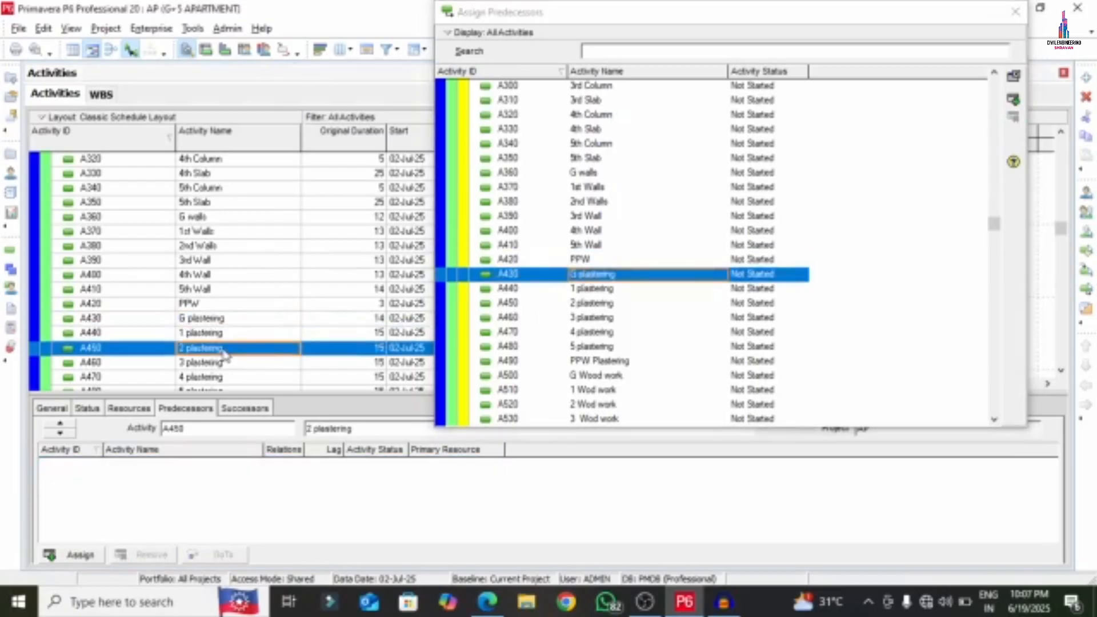
double_click(584, 290)
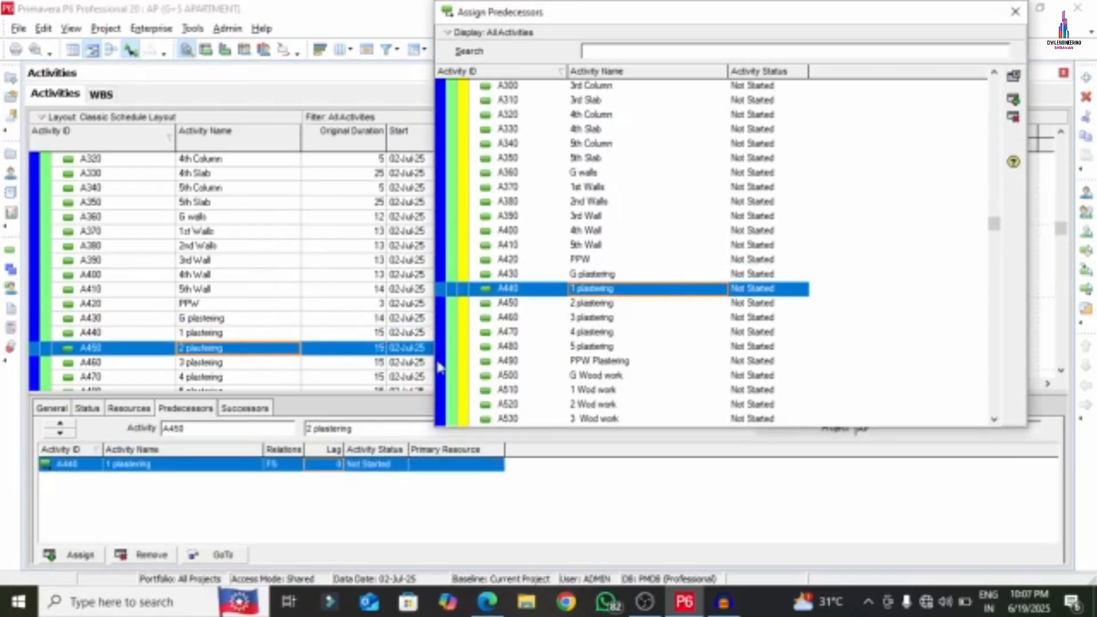
left_click(332, 464)
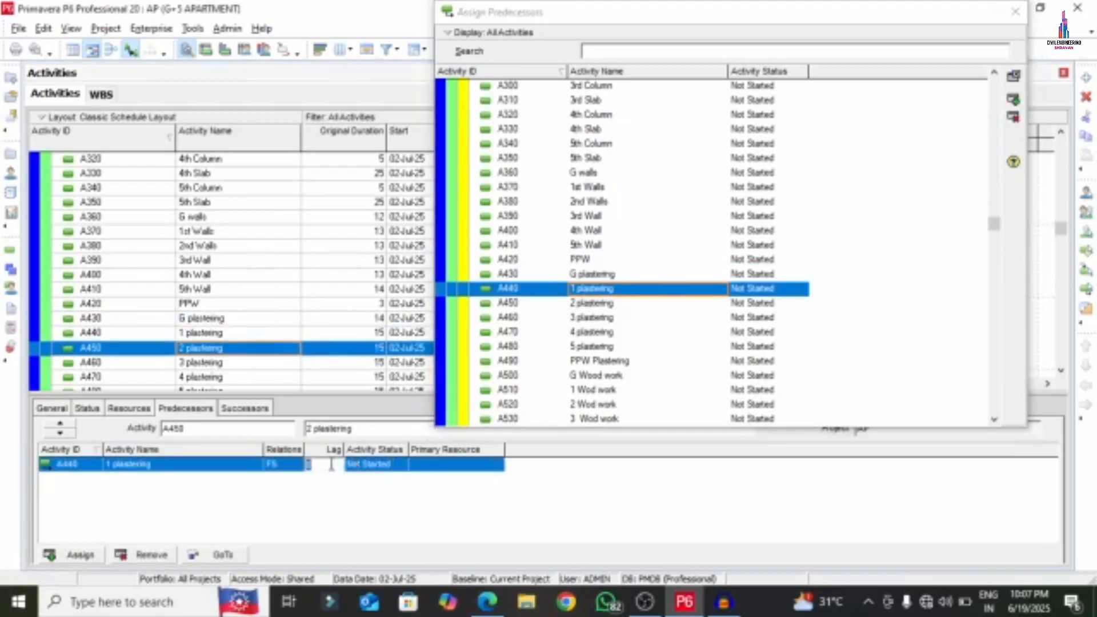
left_click(212, 362)
- Chain 3, 4 and 5 plastering and PPW Plastering FS after the previous plastering
scroll(212, 363, "down", 4)
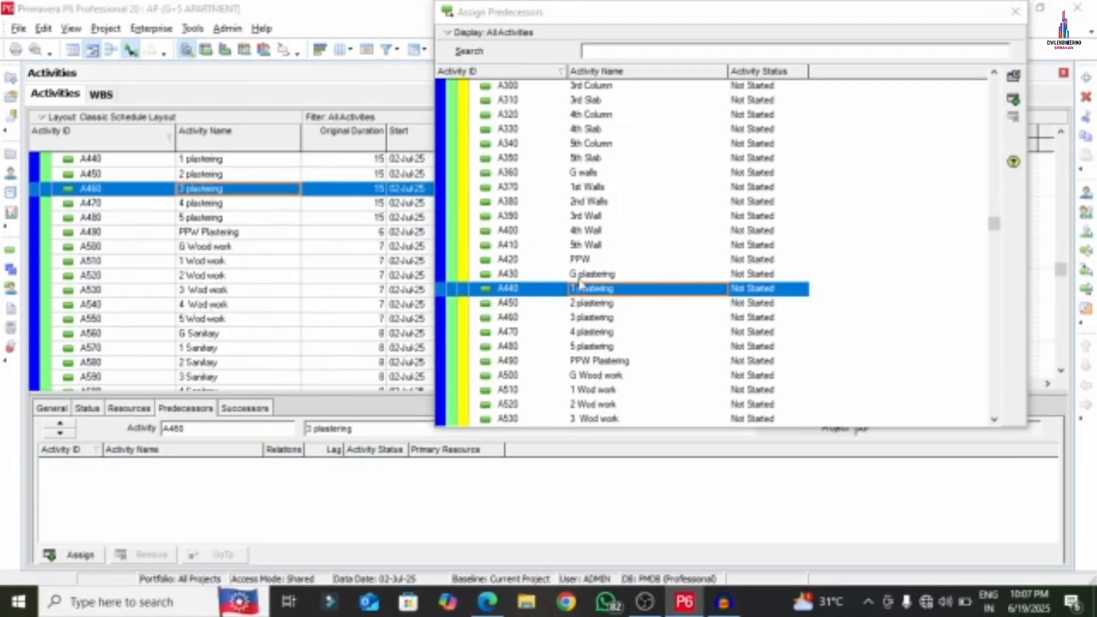
scroll(581, 284, "down", 4)
double_click(583, 130)
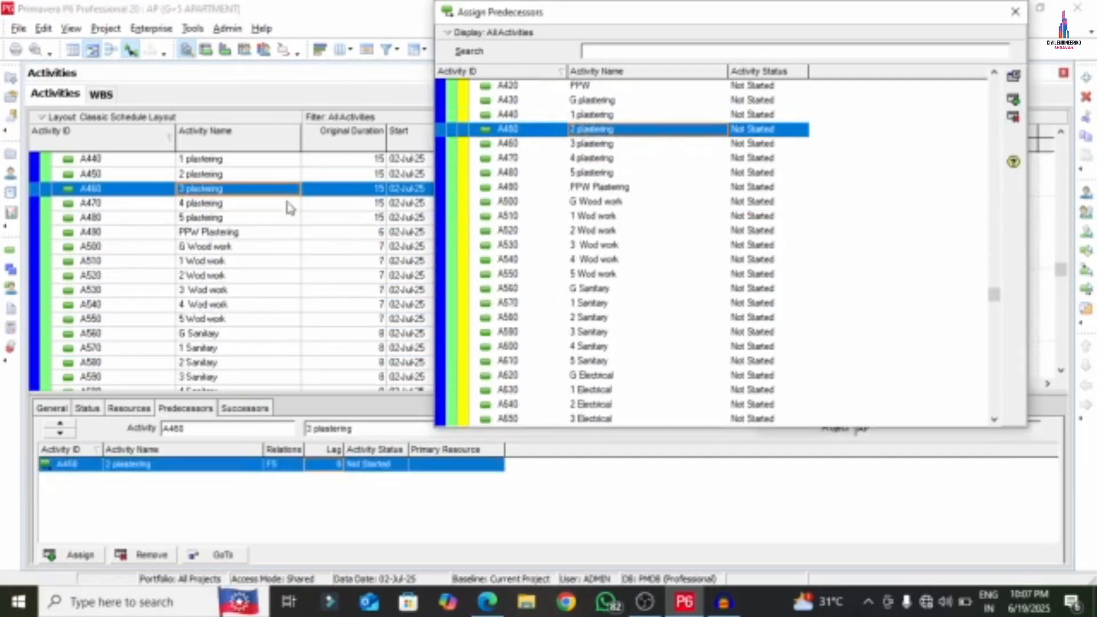
left_click(235, 205)
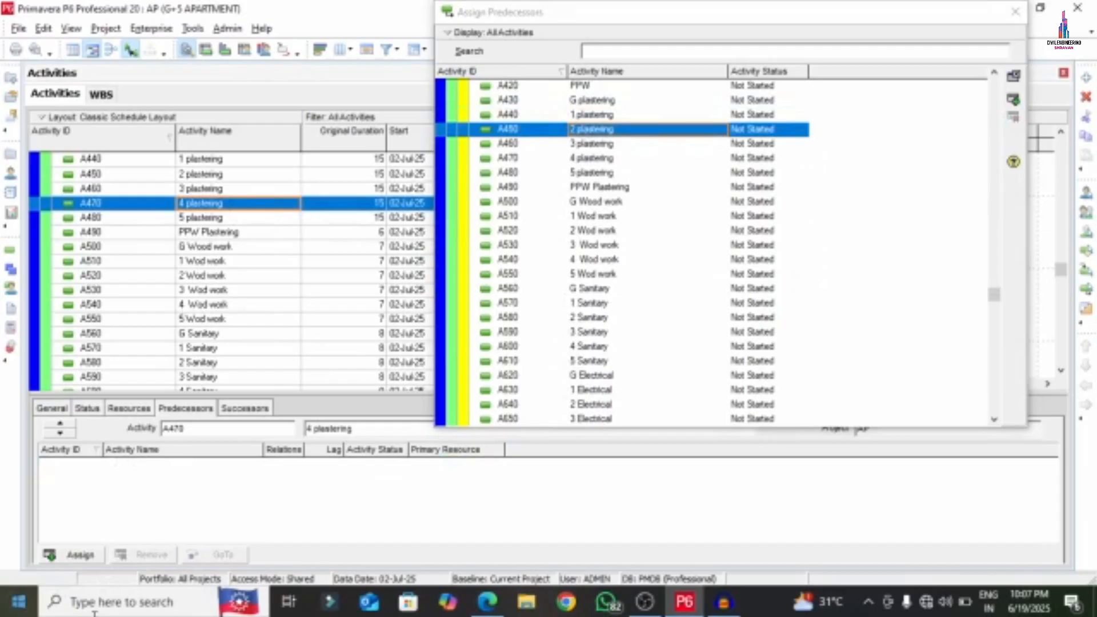
double_click(601, 144)
left_click(237, 218)
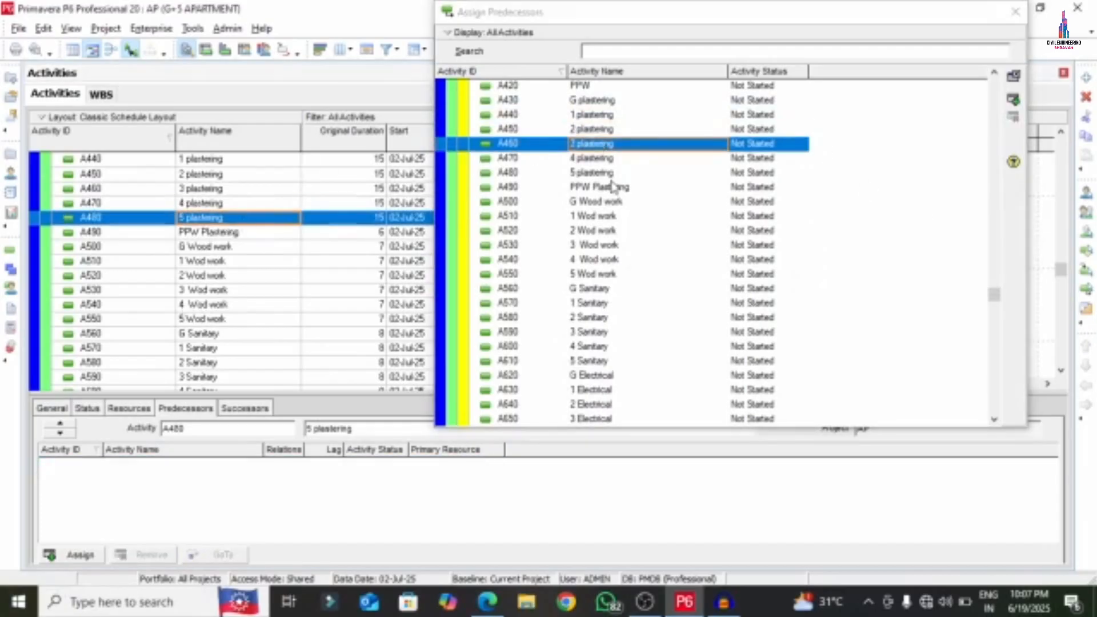
double_click(601, 159)
left_click(335, 463)
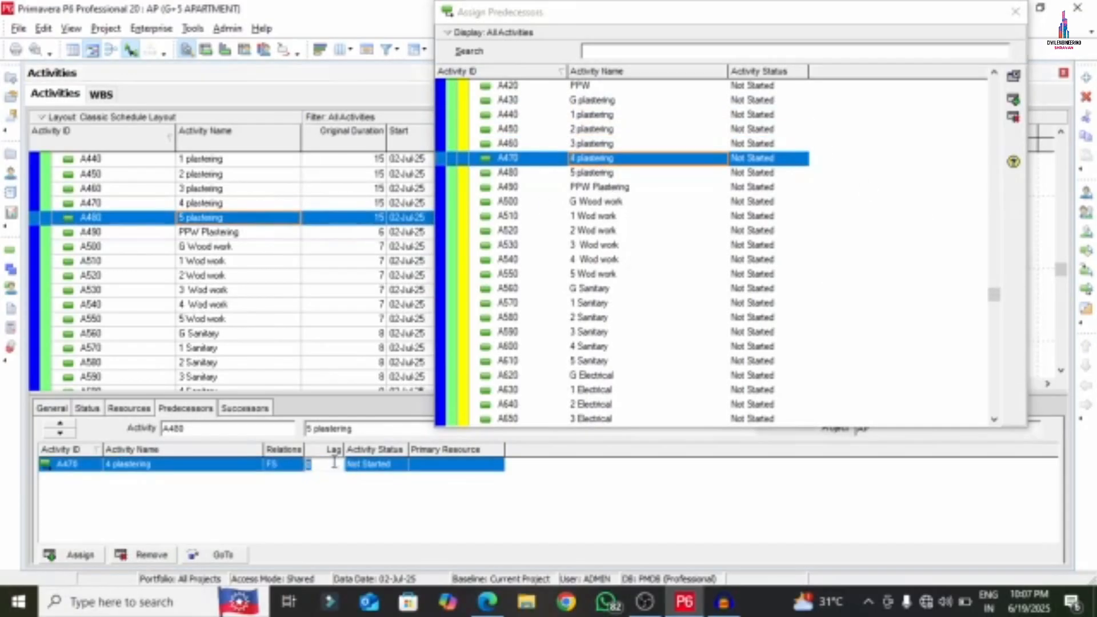
left_click(204, 232)
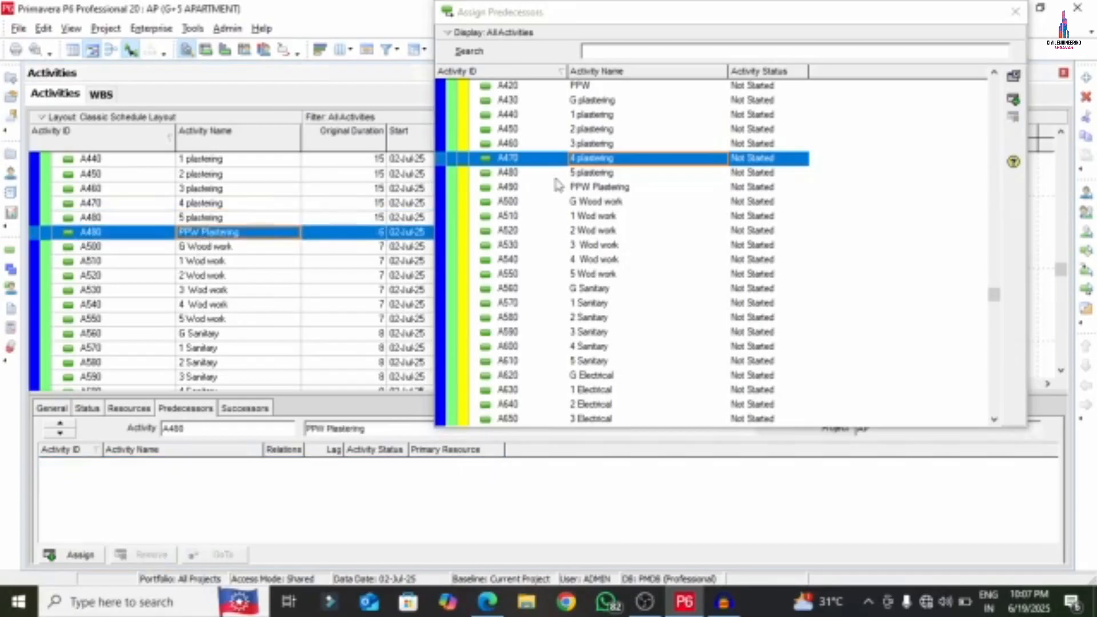
double_click(605, 173)
left_click(199, 250)
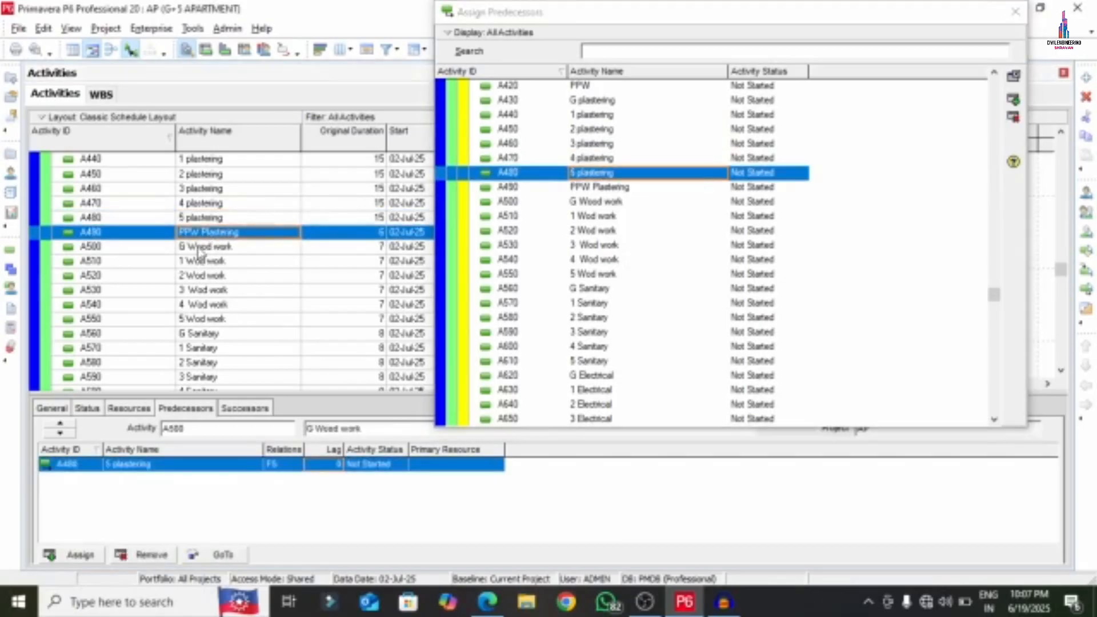
- Link G Wood work after PPW Plastering, then A510 and A520 finish-to-start in order
double_click(618, 187)
scroll(559, 265, "down", 2)
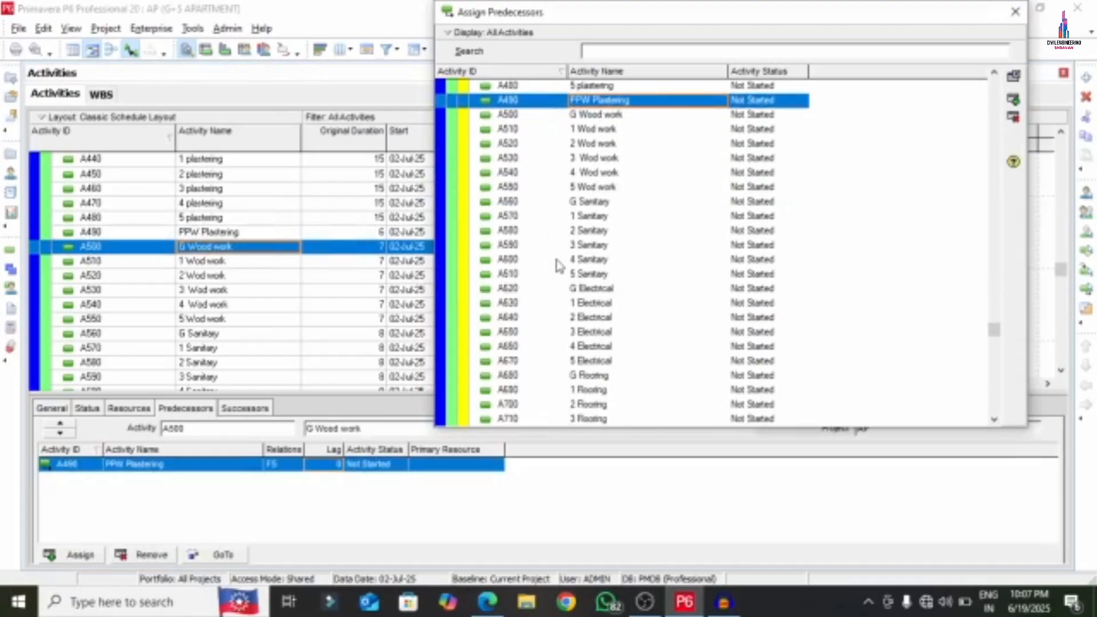
scroll(178, 312, "down", 2)
left_click(201, 205)
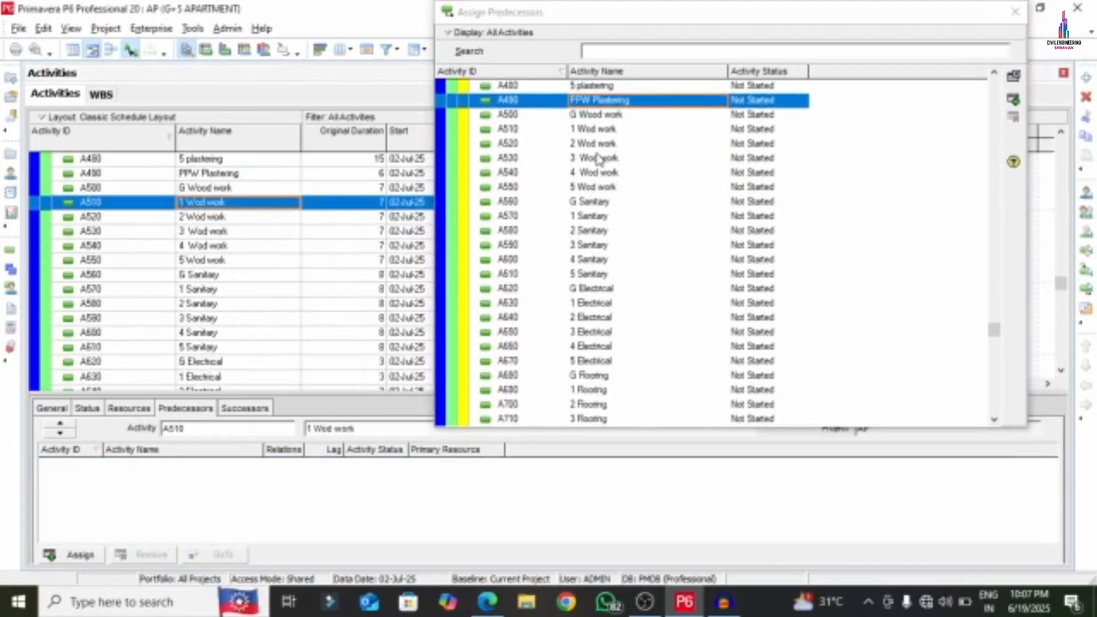
double_click(617, 117)
left_click(241, 218)
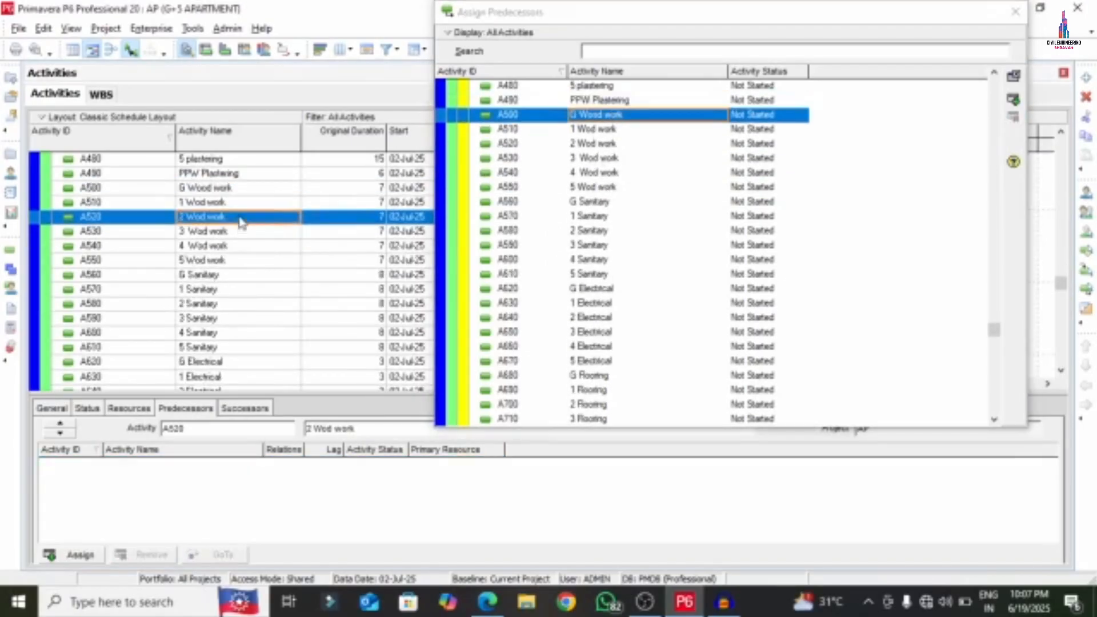
double_click(612, 130)
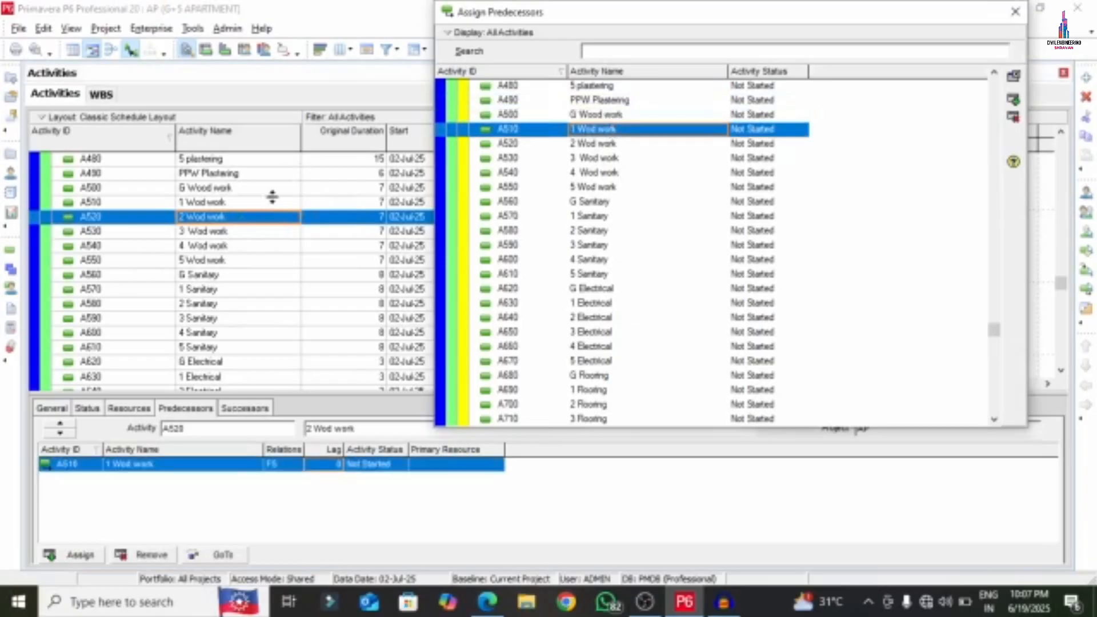
- Make A530 follow A520 and delete its extra A510 predecessor relationship
left_click(236, 233)
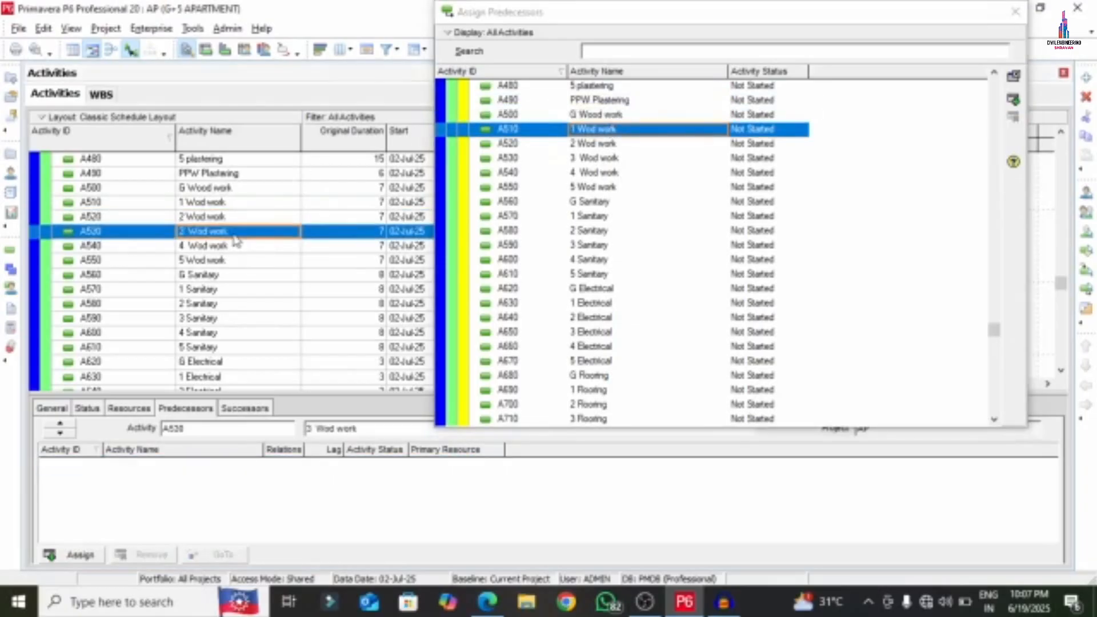
double_click(581, 134)
double_click(581, 142)
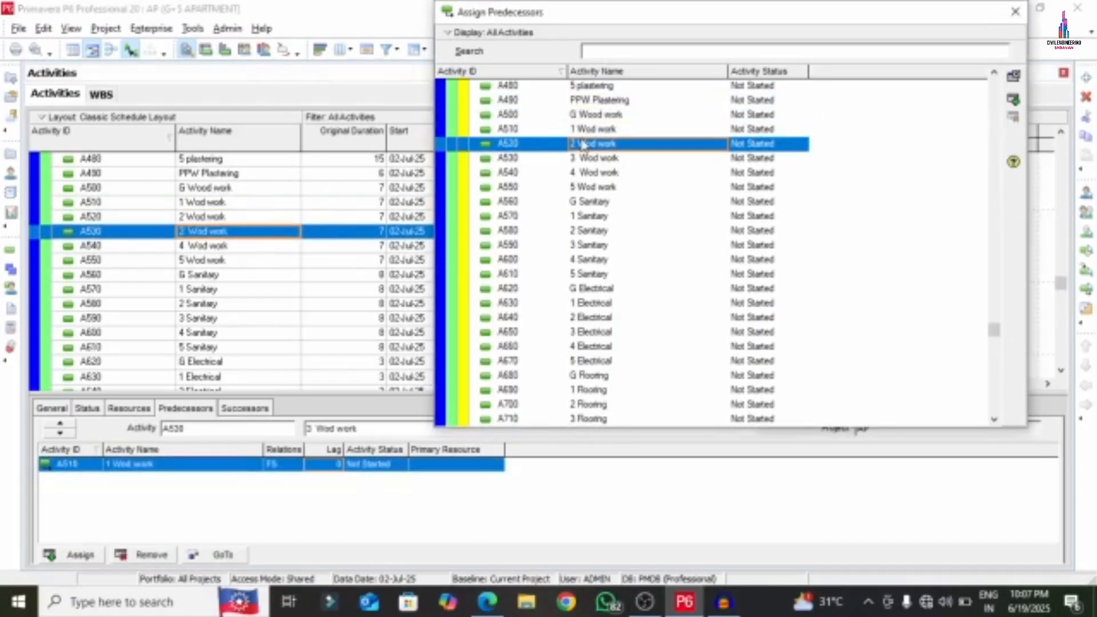
left_click(321, 465)
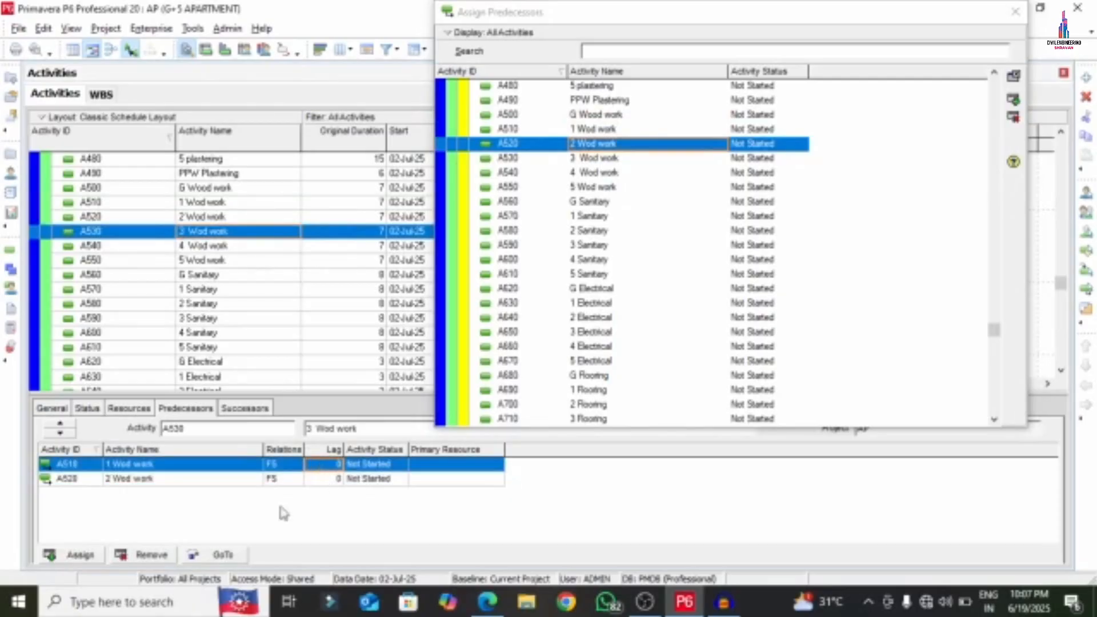
left_click(133, 555)
left_click(477, 324)
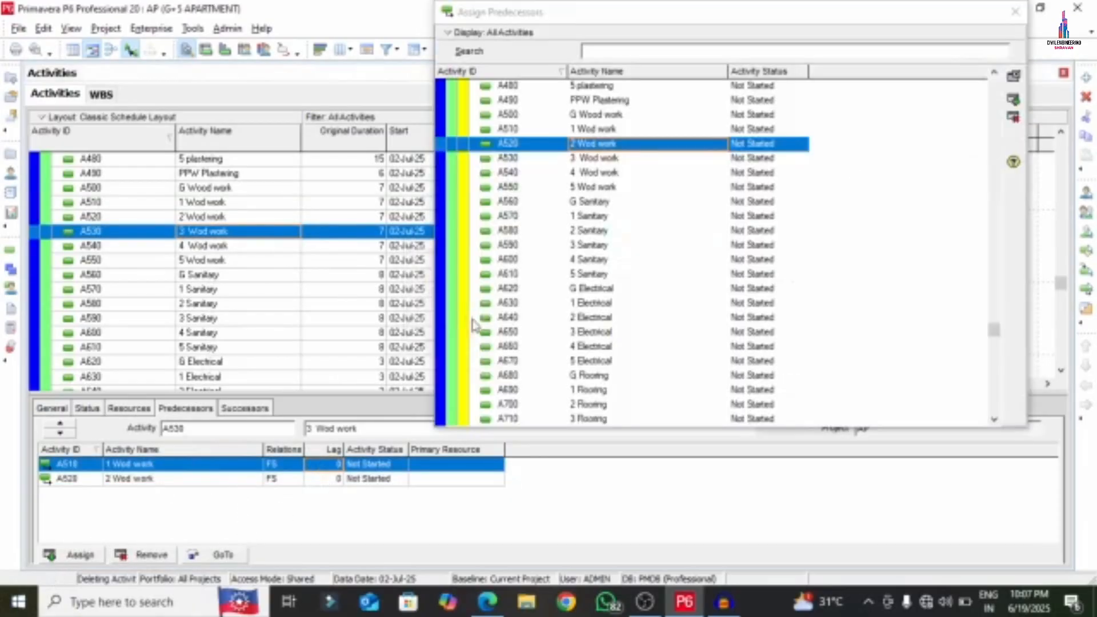
- Chain A540 after A530, A550 after A540, and G Sanitary after A550, all FS
left_click(206, 247)
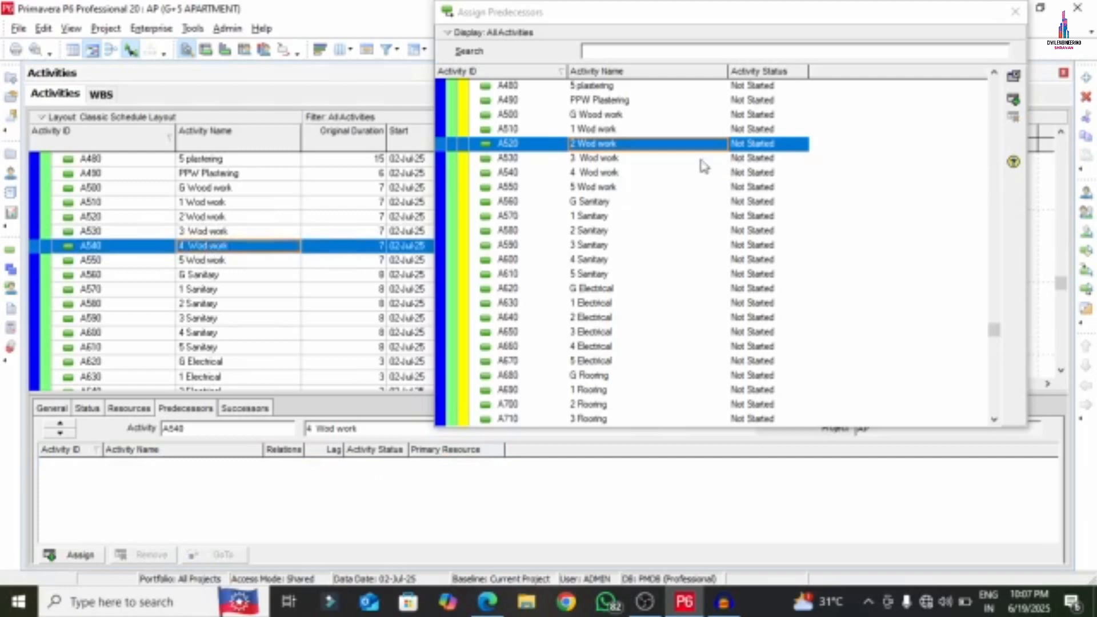
double_click(636, 161)
left_click(338, 465)
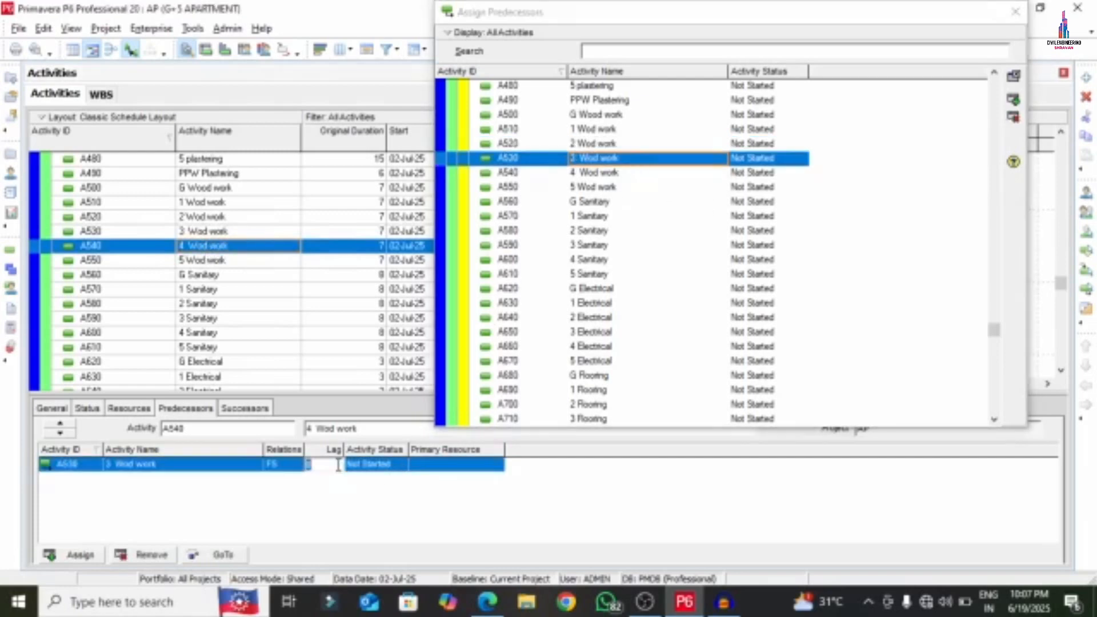
left_click(206, 261)
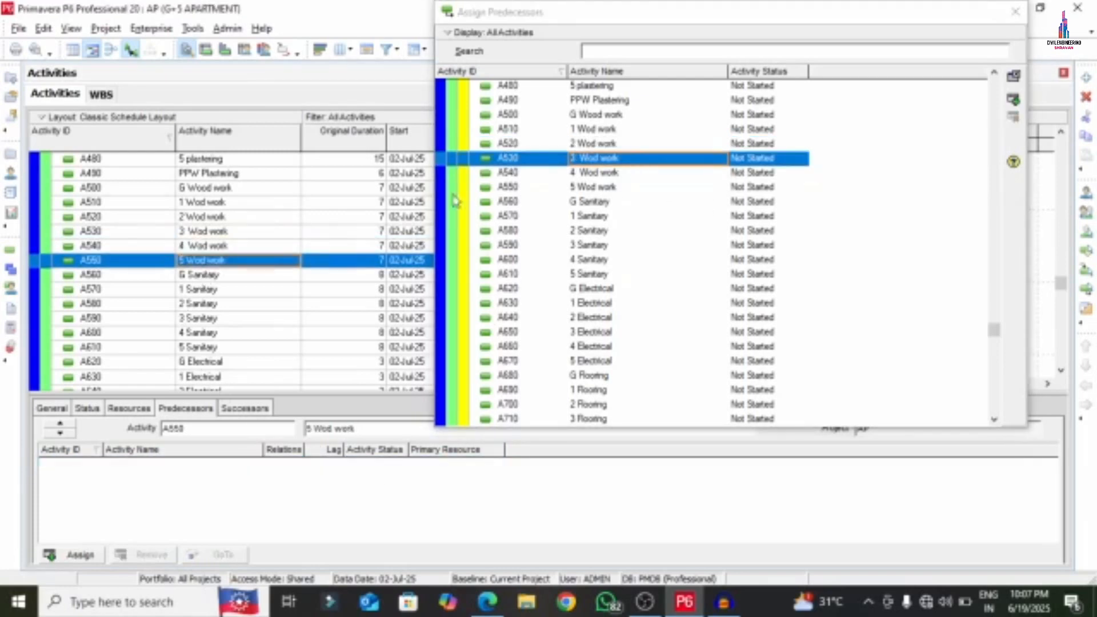
double_click(595, 178)
left_click(223, 275)
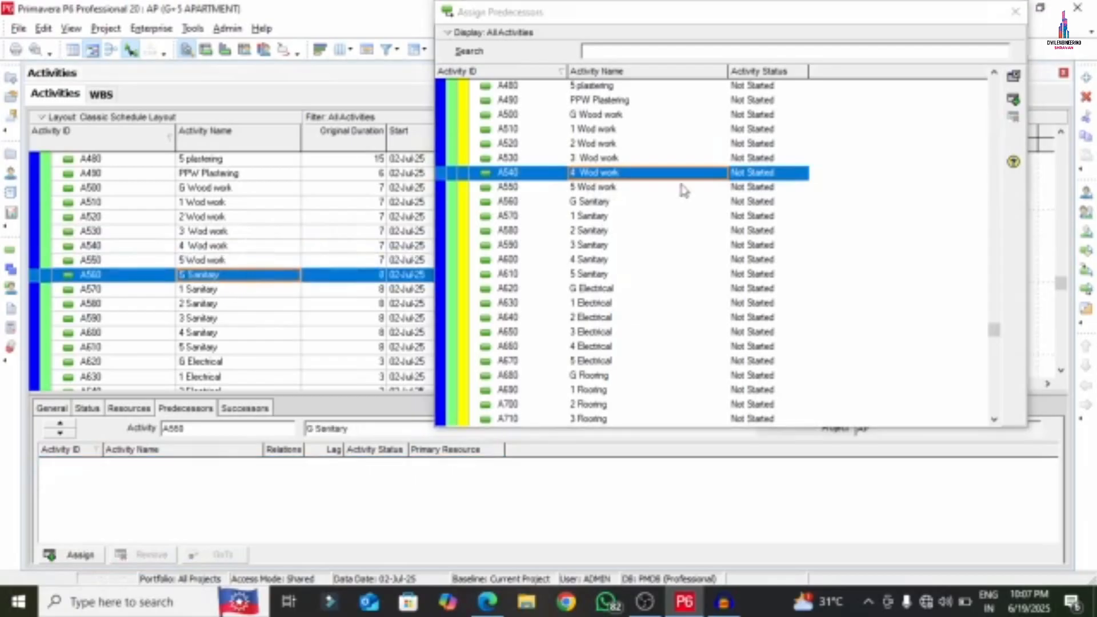
double_click(616, 188)
- Chain 1 through 5 Sanitary finish-to-start, each after the previous Sanitary activity
left_click(236, 283)
scroll(227, 226, "down", 2)
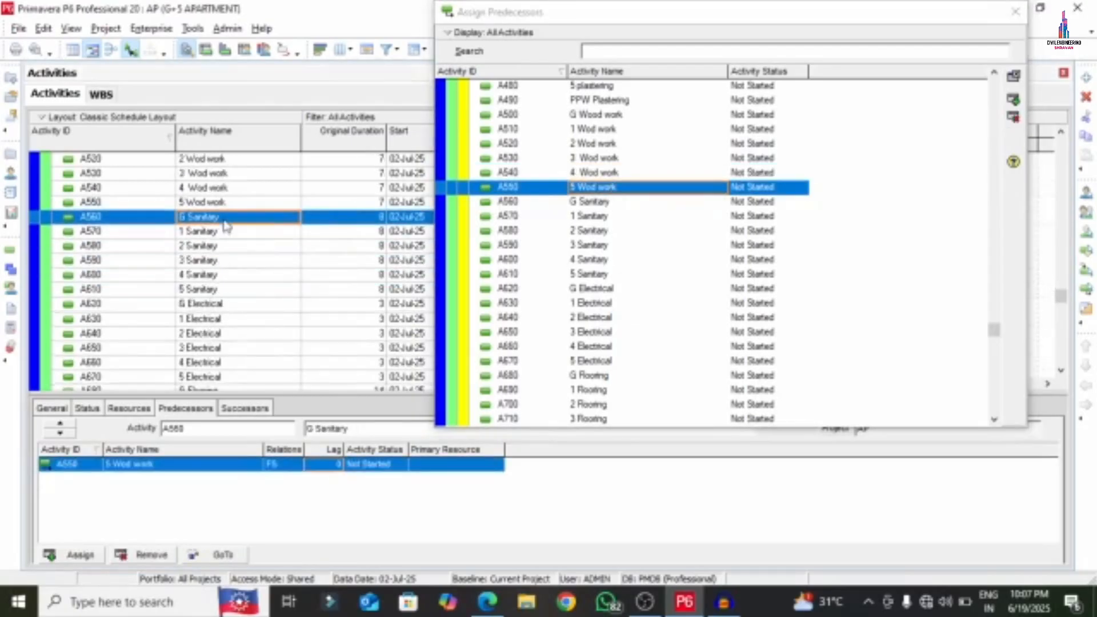
left_click(199, 235)
double_click(617, 201)
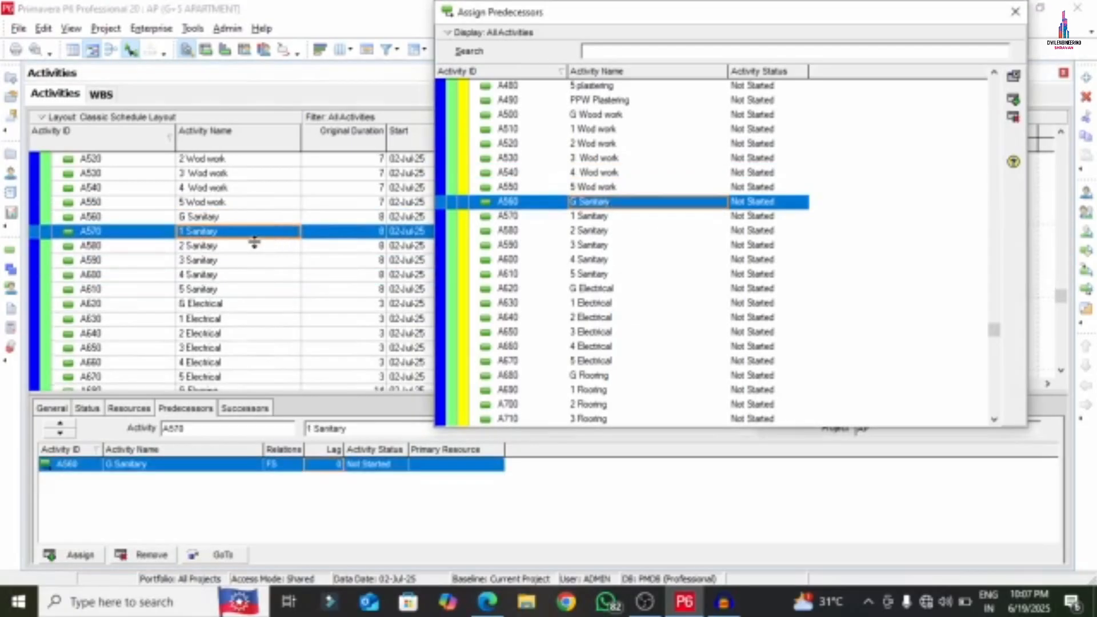
left_click(238, 249)
left_click(594, 216)
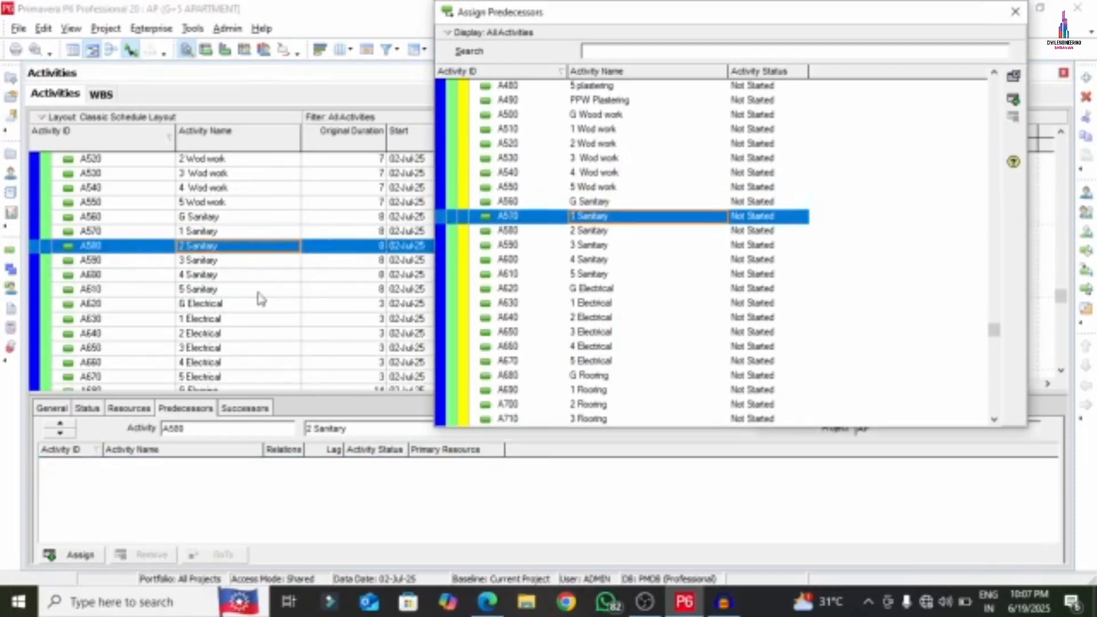
double_click(628, 218)
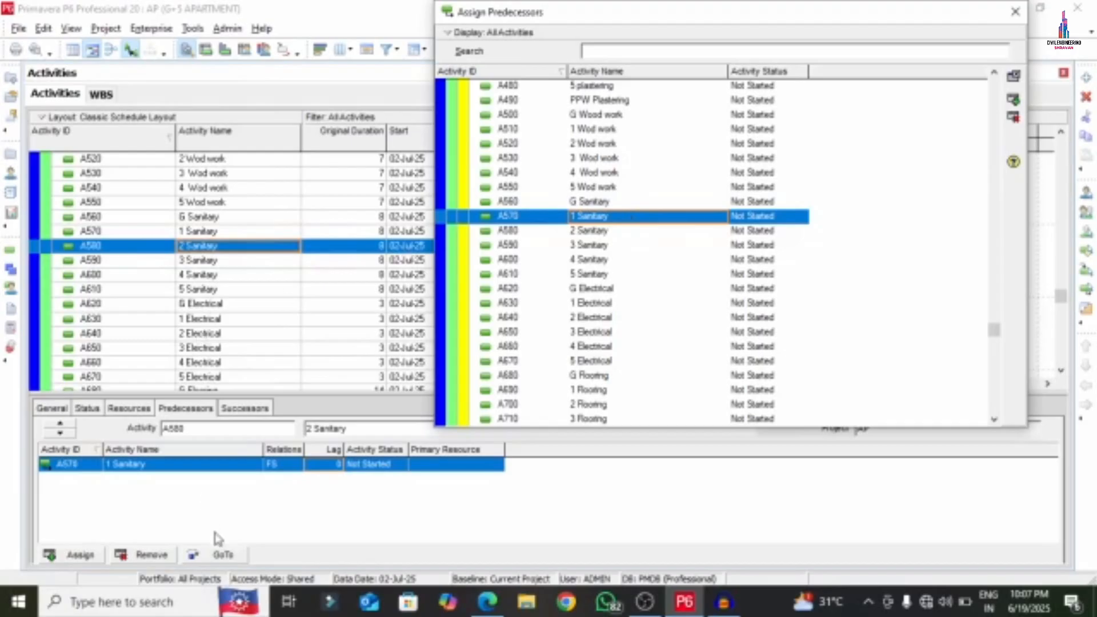
left_click(207, 235)
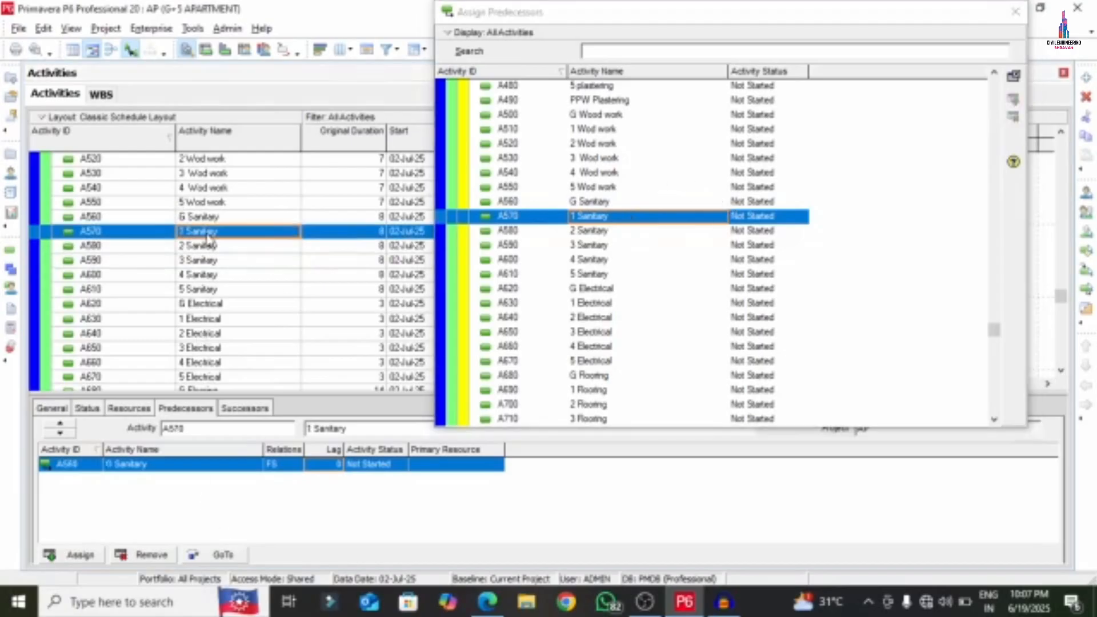
left_click(208, 261)
double_click(589, 234)
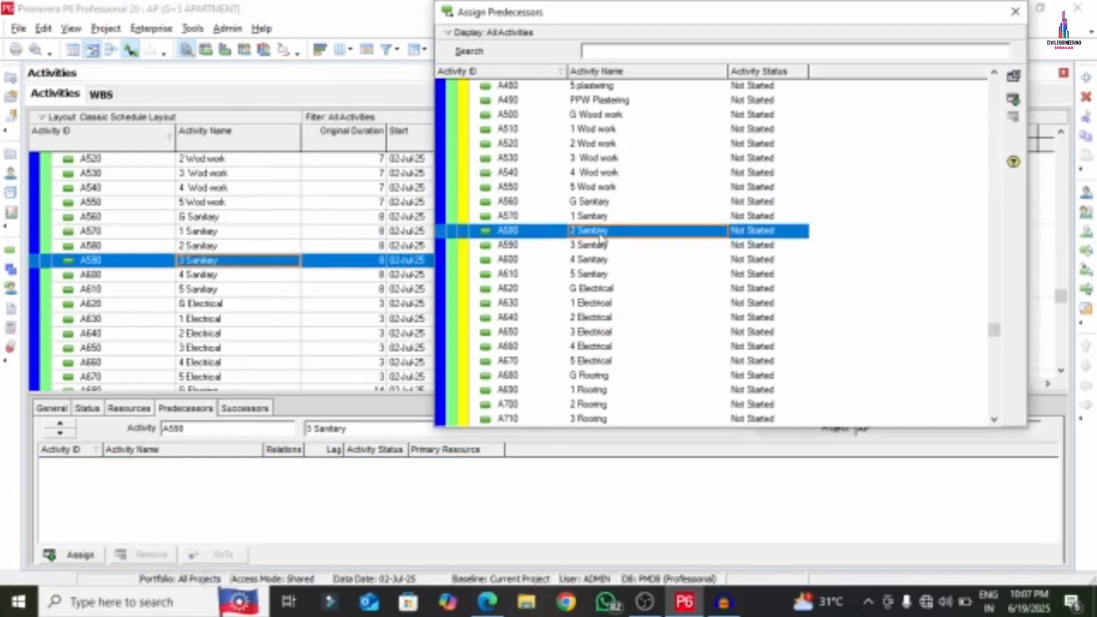
left_click(198, 275)
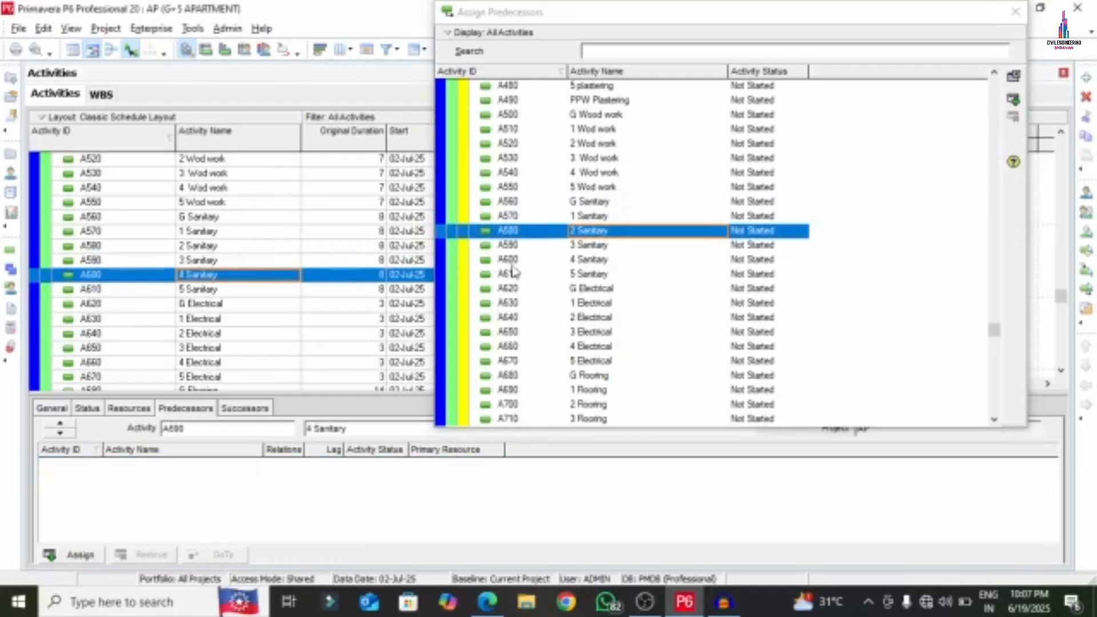
double_click(571, 246)
left_click(182, 290)
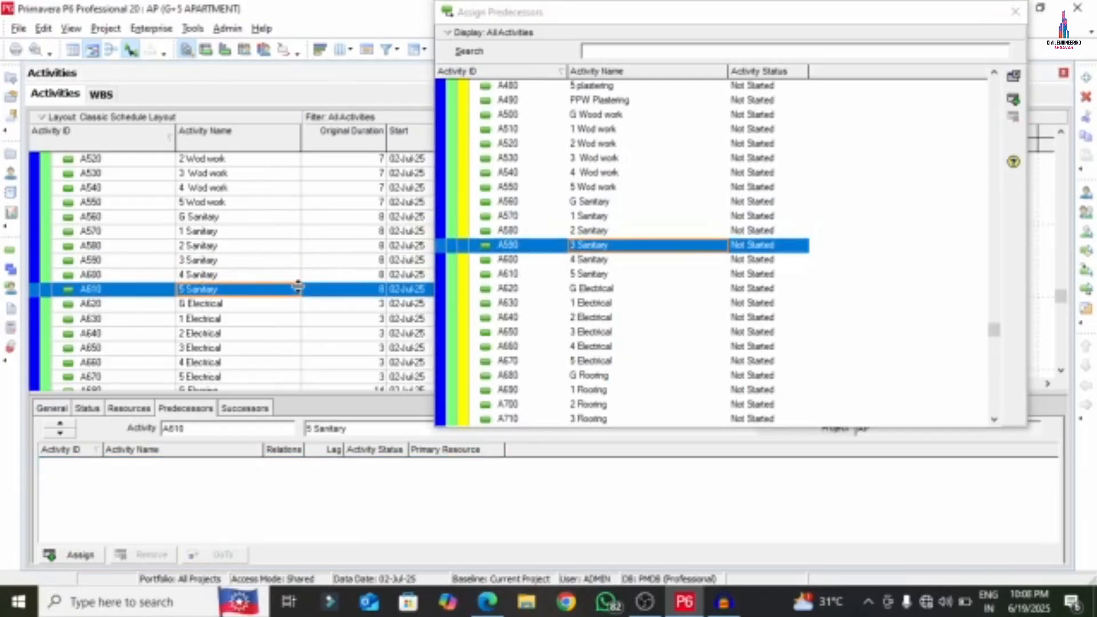
double_click(611, 261)
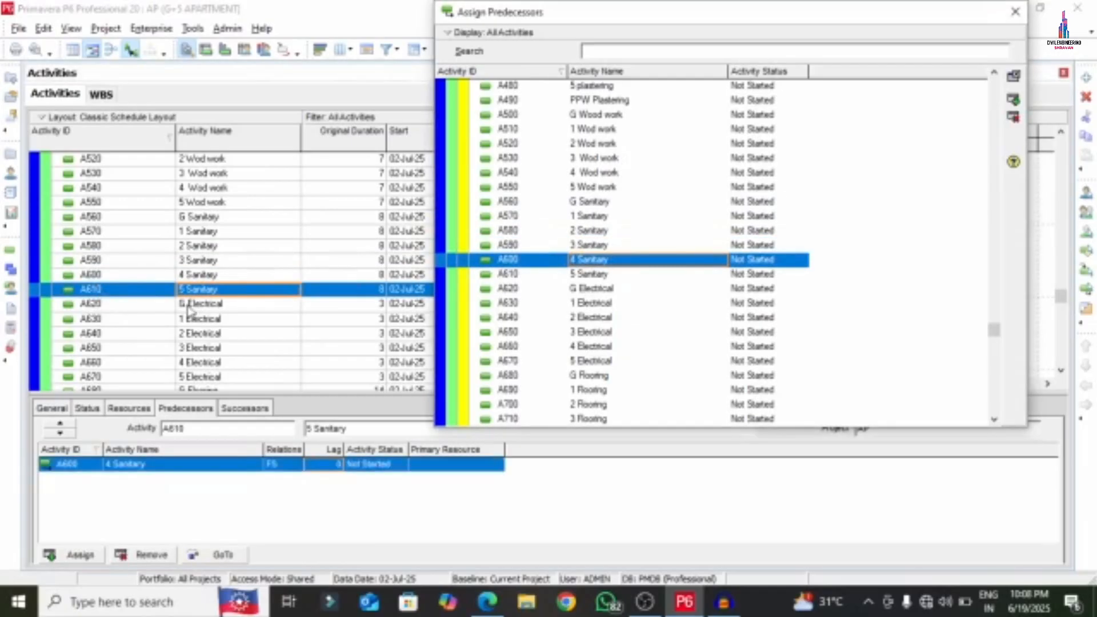
- Link G Electrical after 5 Sanitary and chain 1 through 5 Electrical in sequence
left_click(188, 306)
double_click(600, 274)
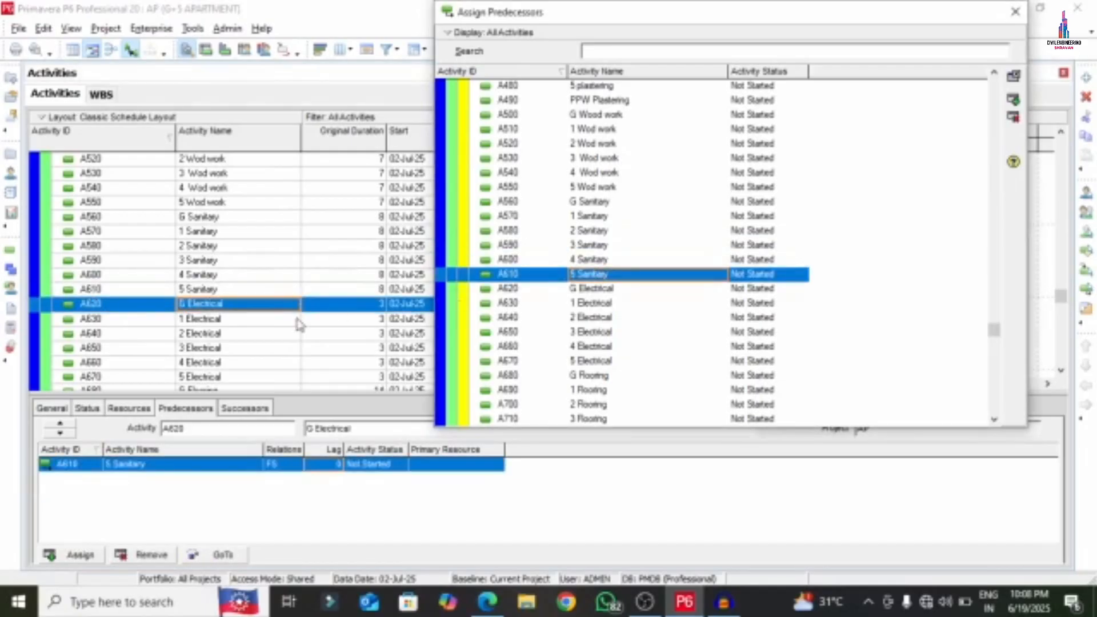
left_click(201, 320)
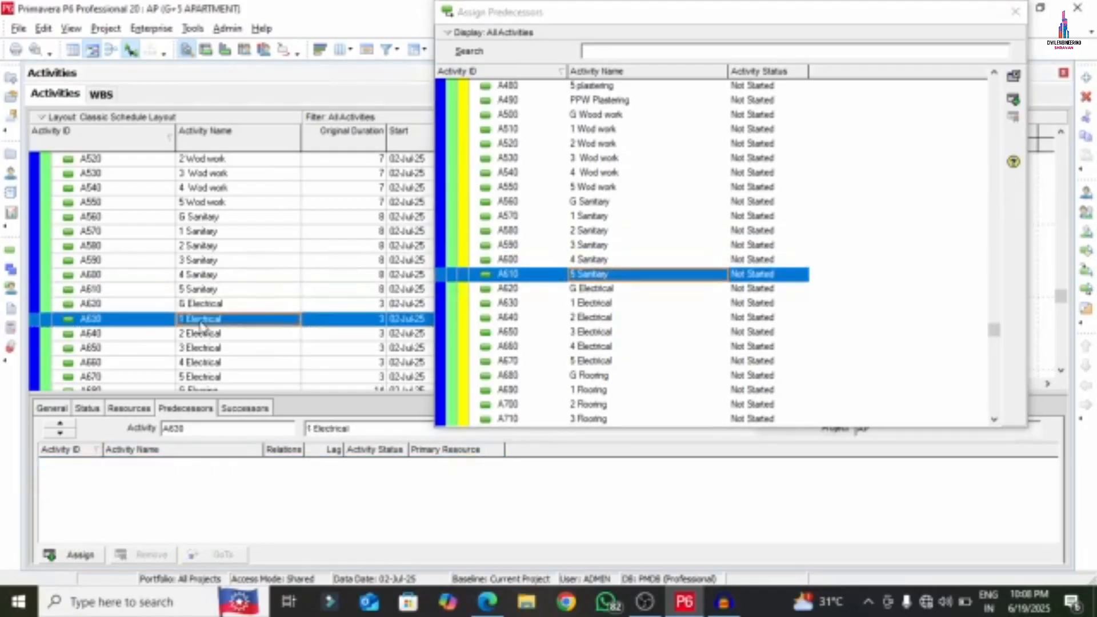
double_click(605, 295)
scroll(600, 320, "down", 2)
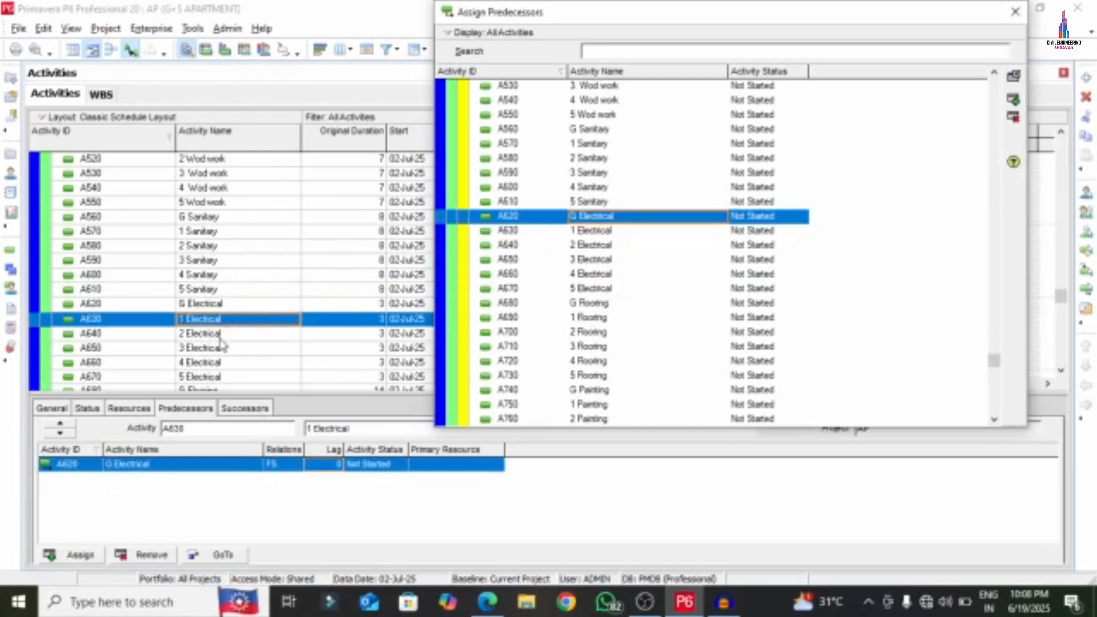
left_click(240, 334)
double_click(617, 232)
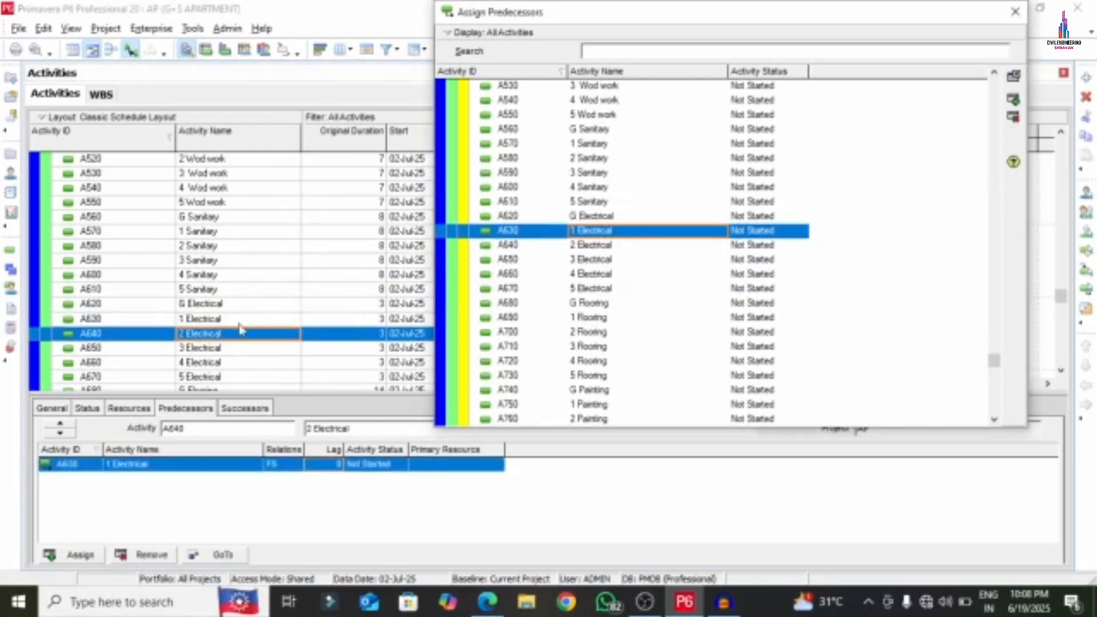
left_click(229, 349)
scroll(571, 274, "down", 3)
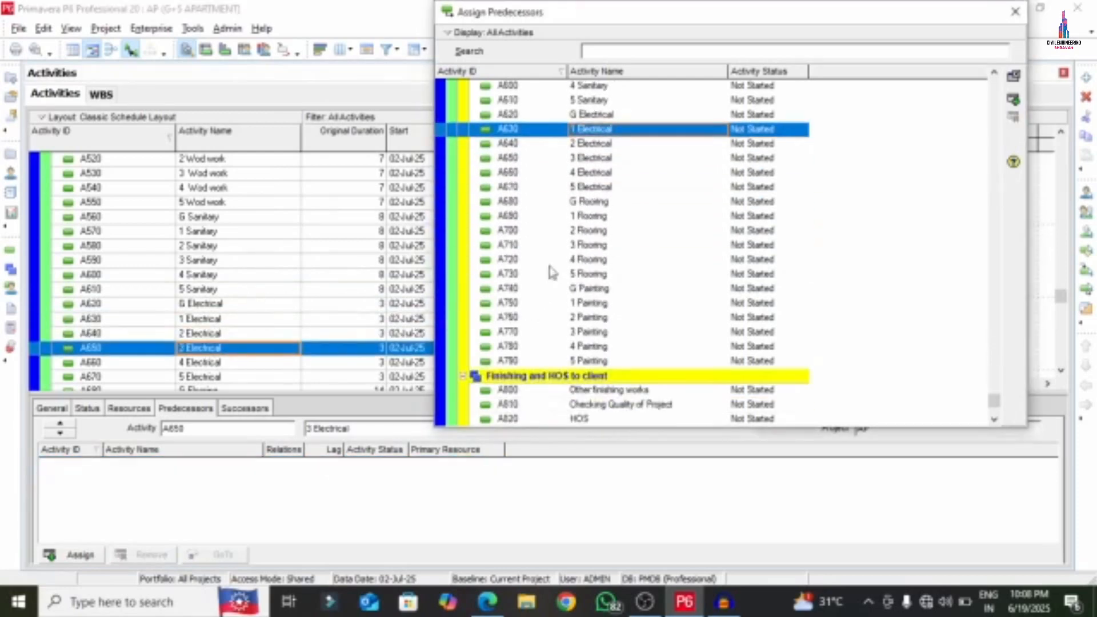
double_click(592, 142)
scroll(244, 295, "down", 2)
left_click(197, 290)
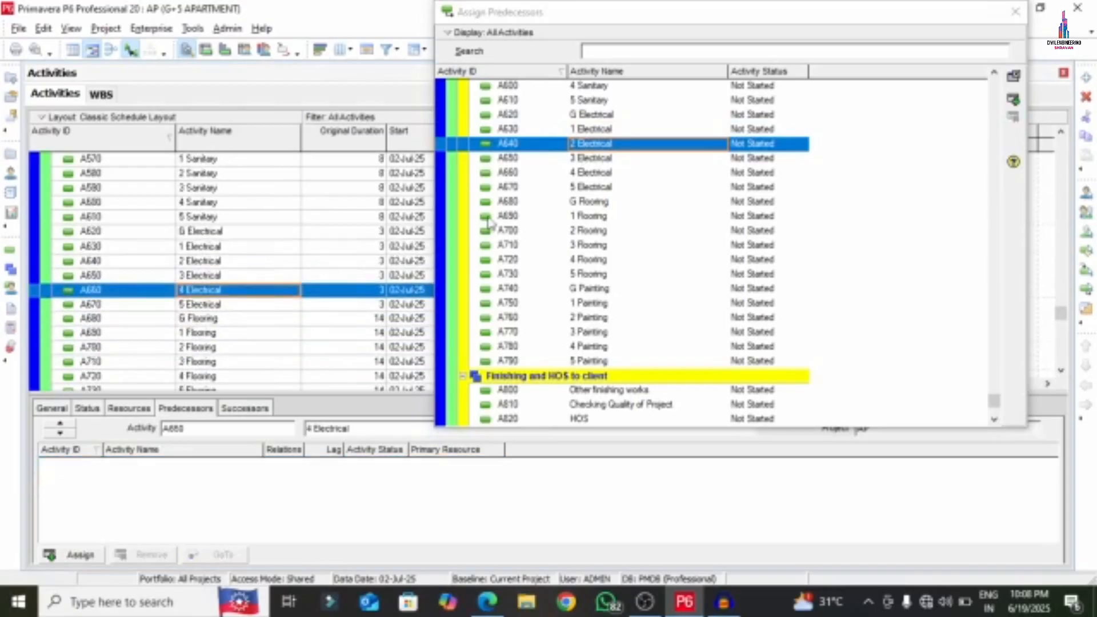
double_click(594, 160)
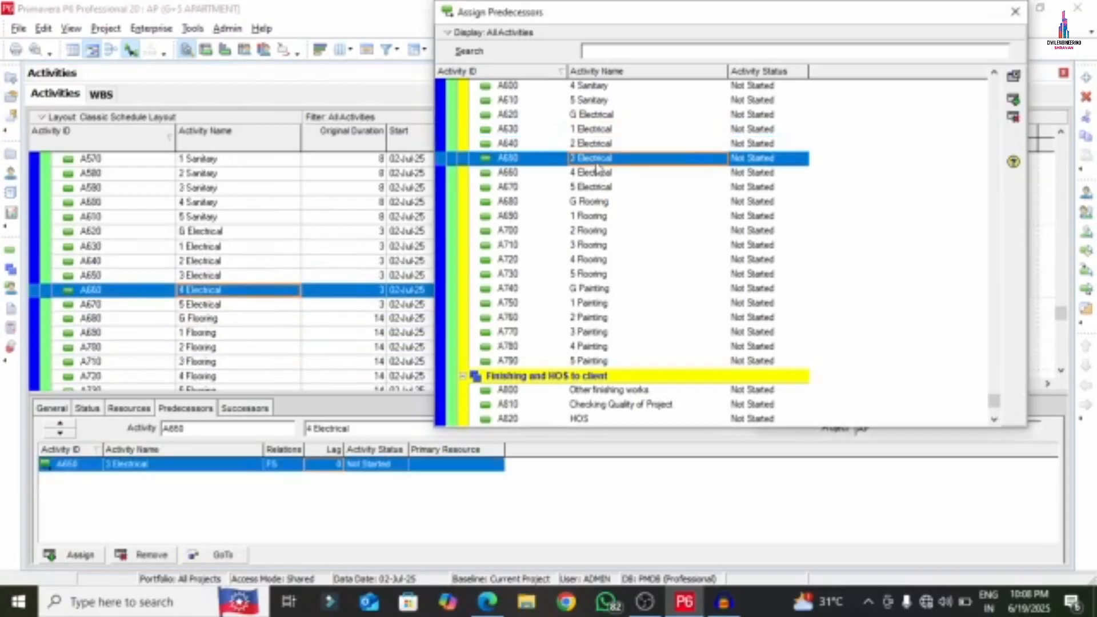
left_click(197, 304)
double_click(594, 172)
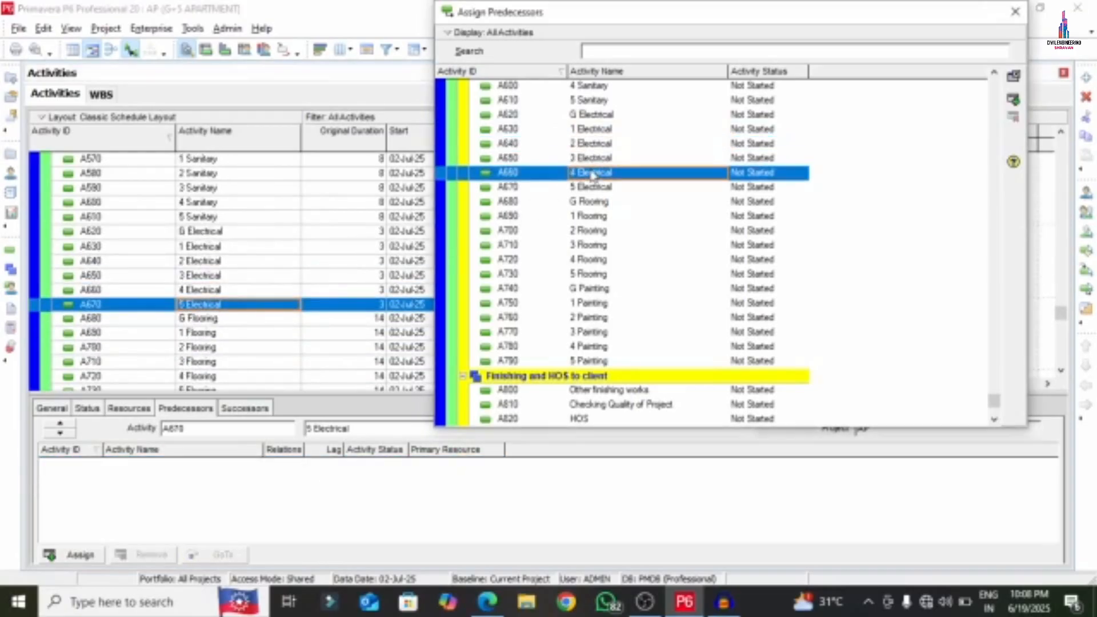
- Chain G through 5 Flooring after 5 Electrical, giving the 2 Flooring link a lag of 2
left_click(226, 319)
double_click(561, 187)
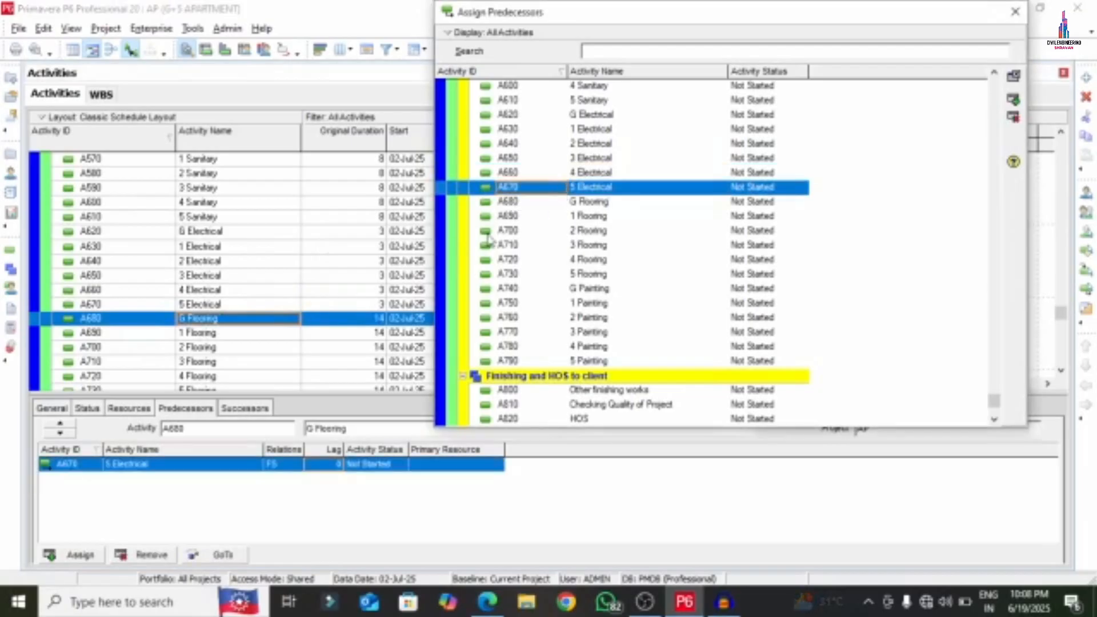
left_click(201, 333)
double_click(595, 201)
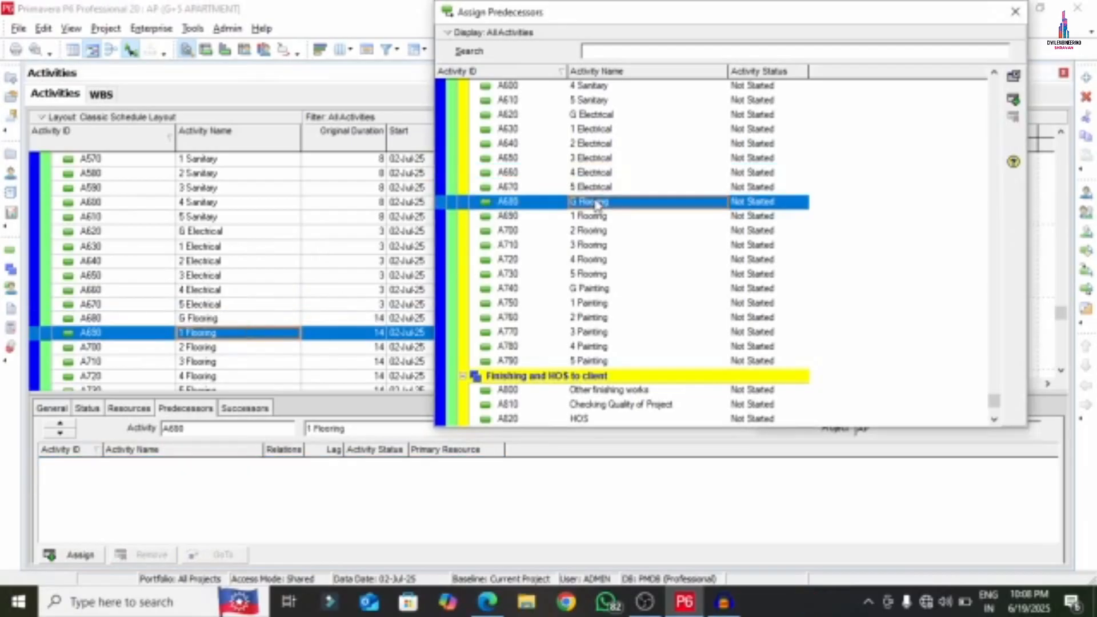
left_click(222, 347)
double_click(594, 216)
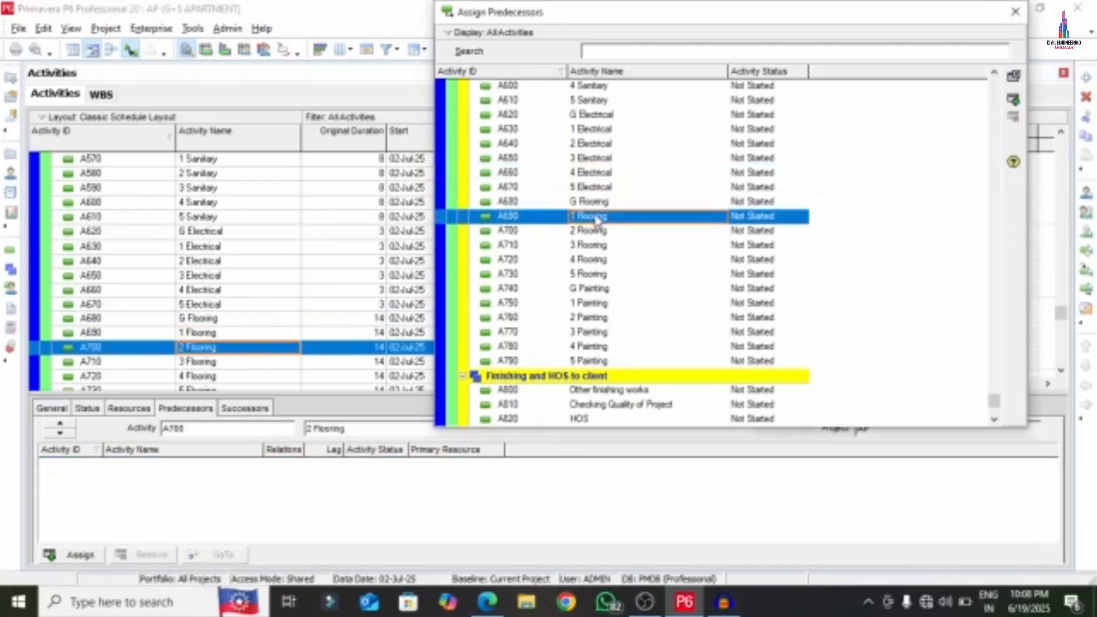
left_click(221, 366)
double_click(580, 231)
left_click(332, 466)
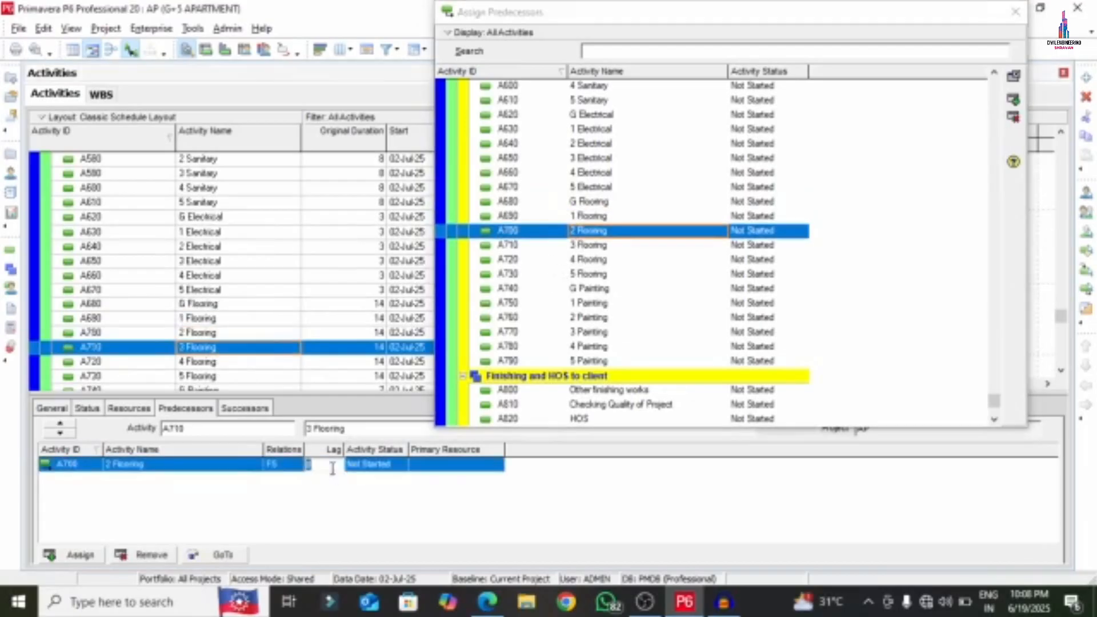
type("2")
left_click(207, 366)
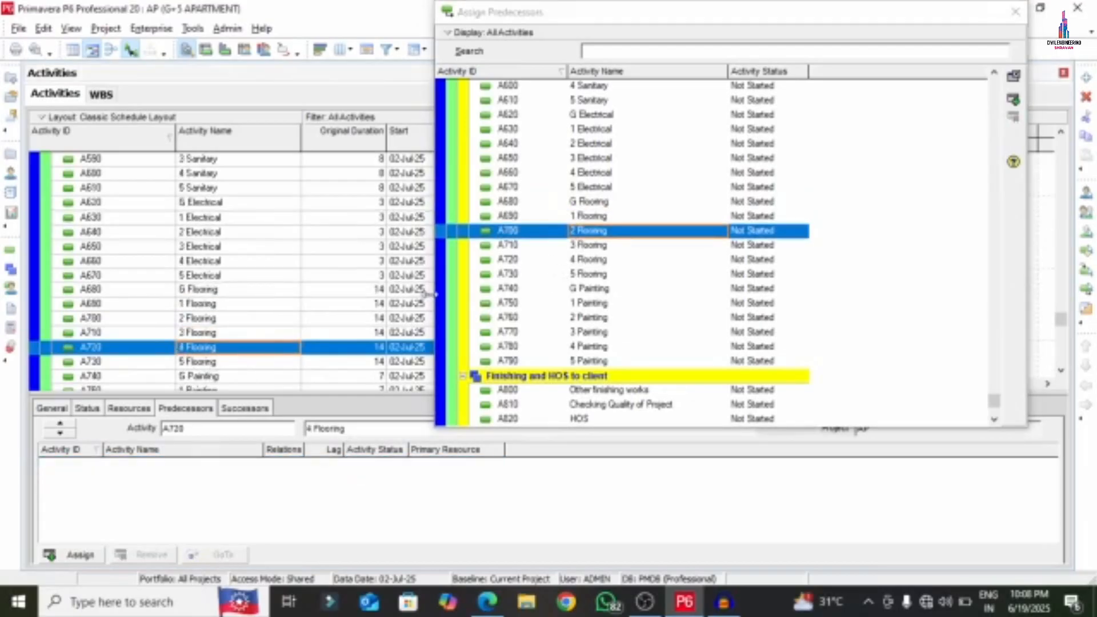
left_click(591, 247)
double_click(591, 246)
left_click(202, 363)
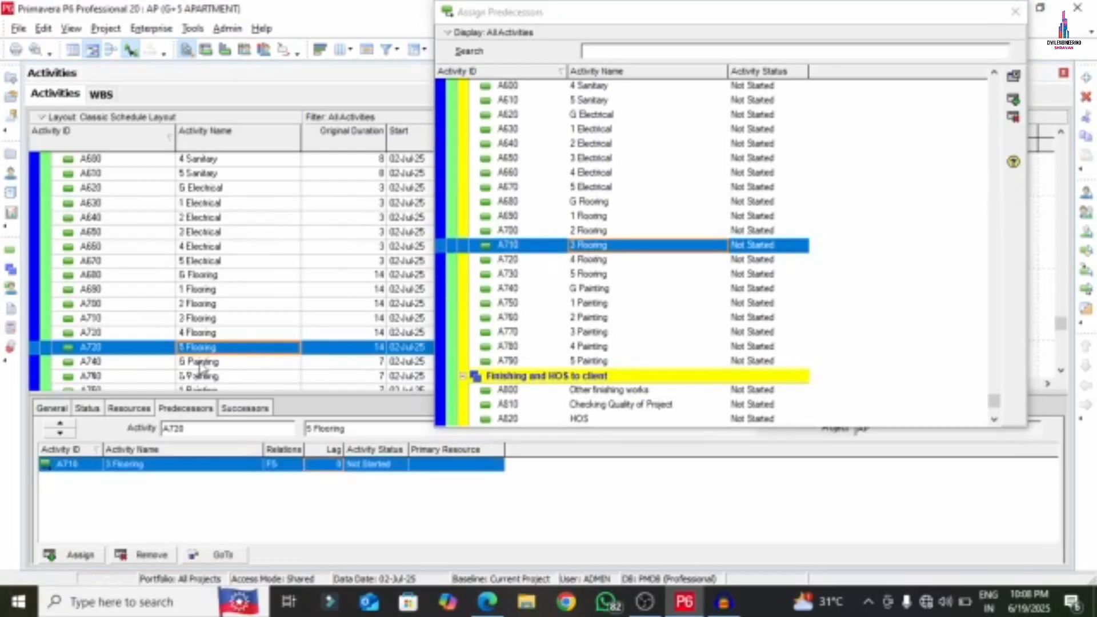
double_click(597, 260)
- Chain G through 5 Painting after 5 Flooring, then Other finishing works after 5 Painting
left_click(195, 363)
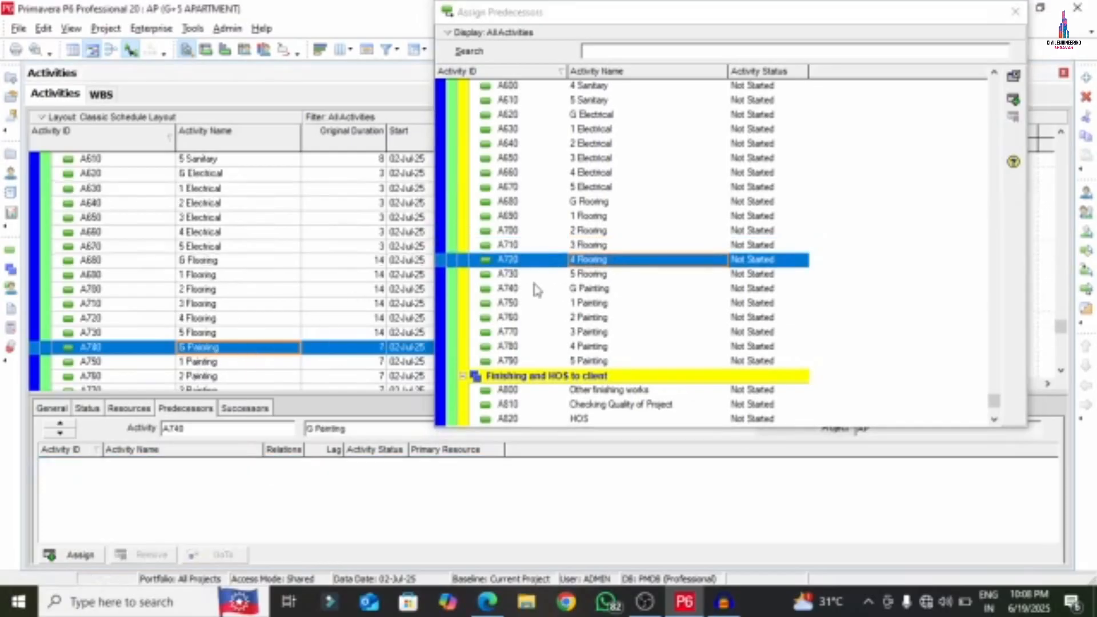
double_click(577, 276)
left_click(203, 361)
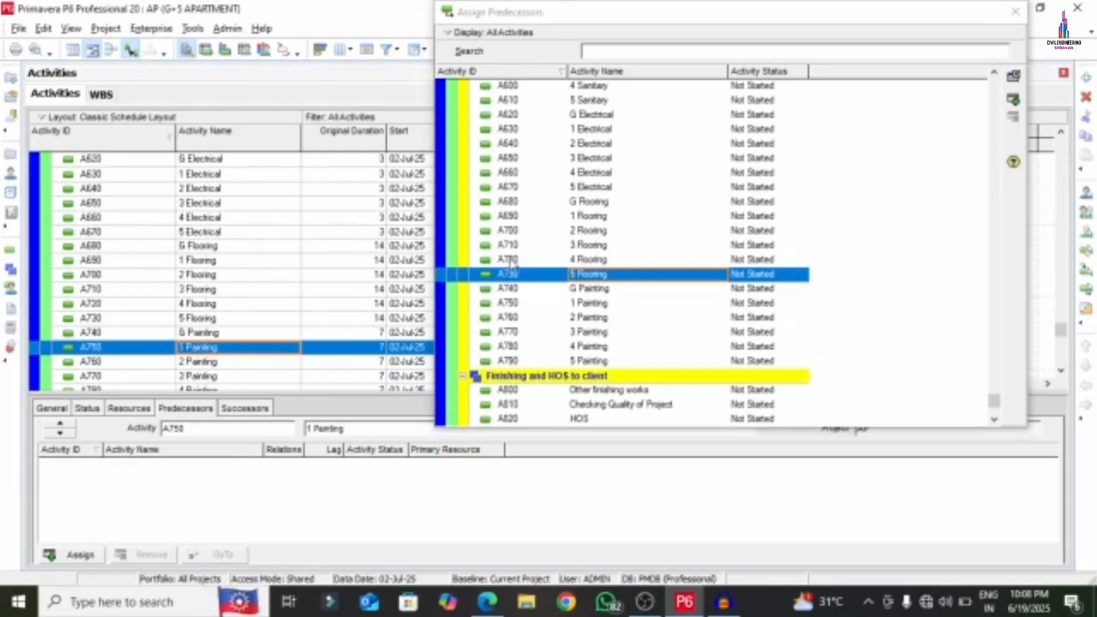
double_click(574, 289)
left_click(200, 365)
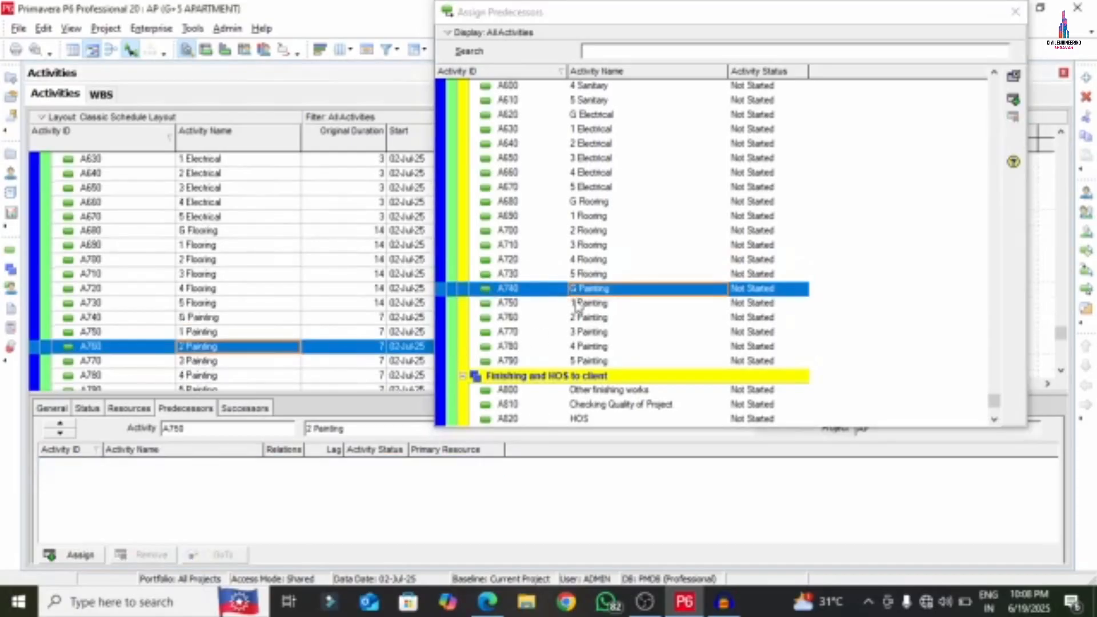
double_click(573, 302)
left_click(205, 364)
left_click(204, 365)
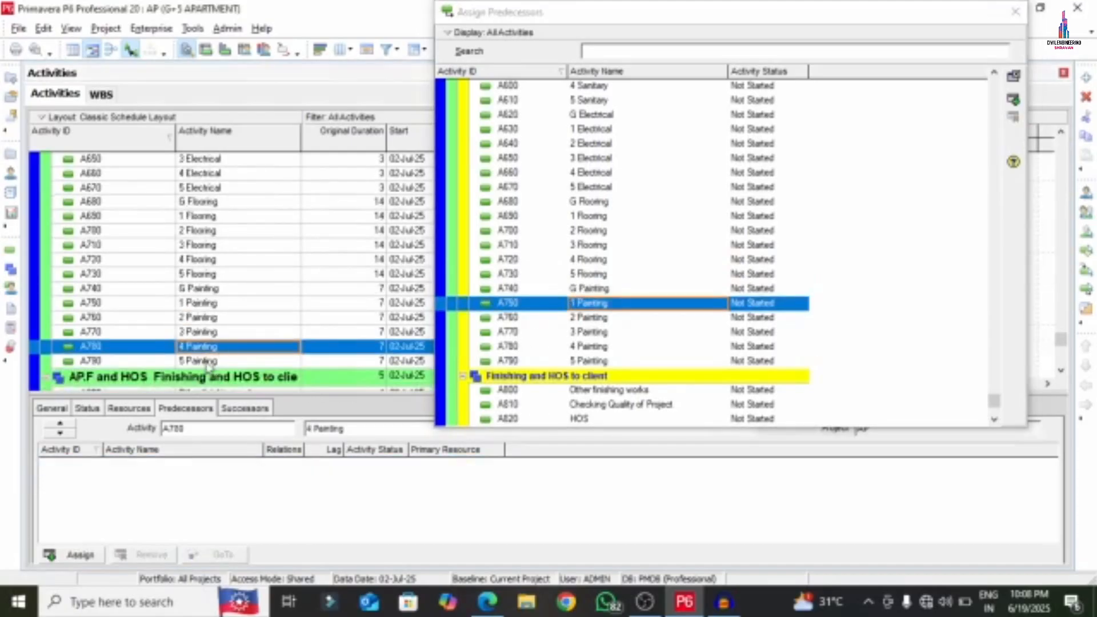
left_click(215, 320)
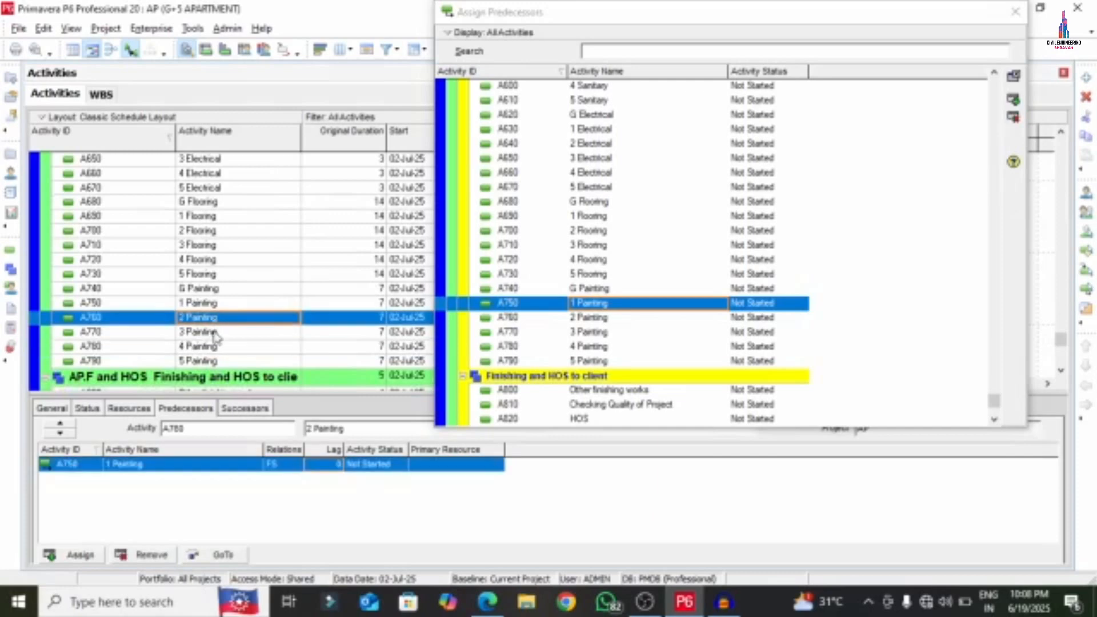
left_click(246, 333)
double_click(580, 317)
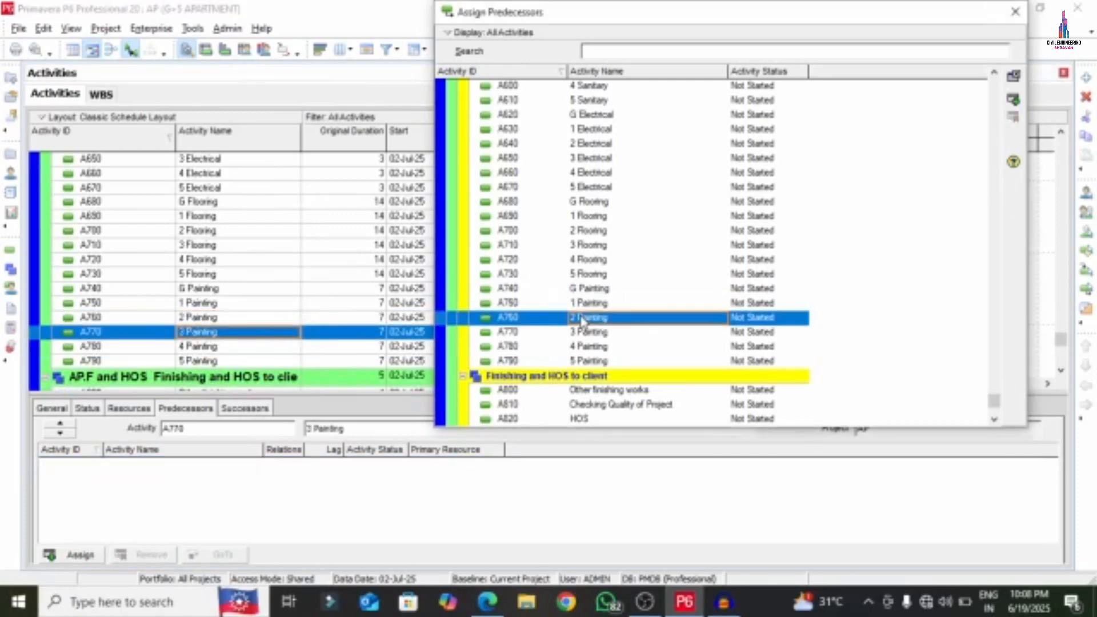
left_click(200, 350)
double_click(585, 333)
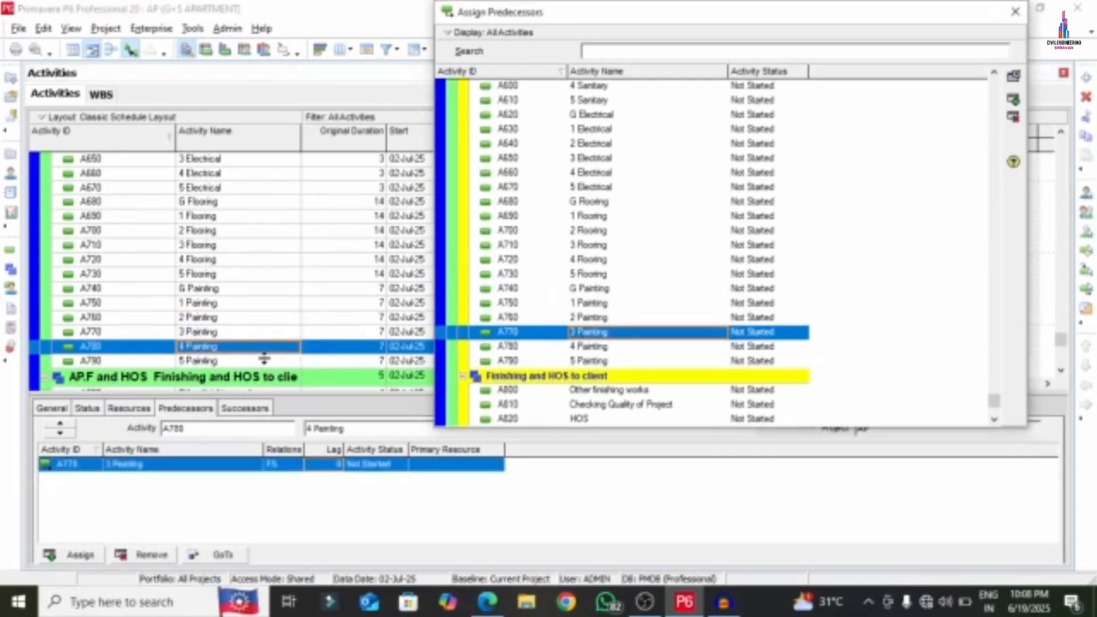
left_click(219, 364)
double_click(595, 347)
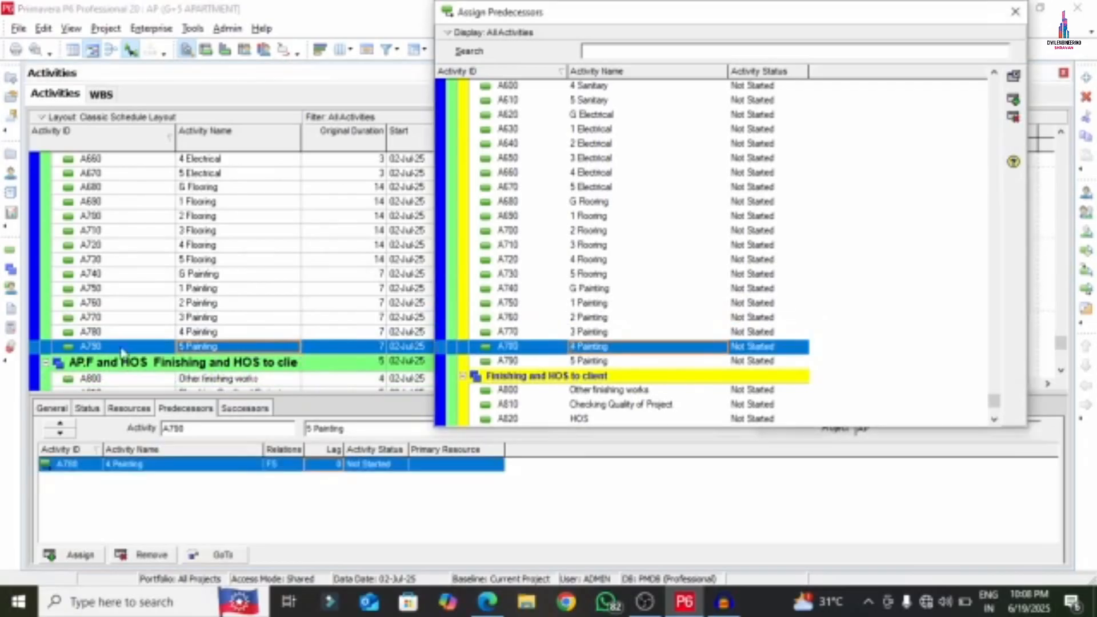
left_click(189, 379)
double_click(592, 361)
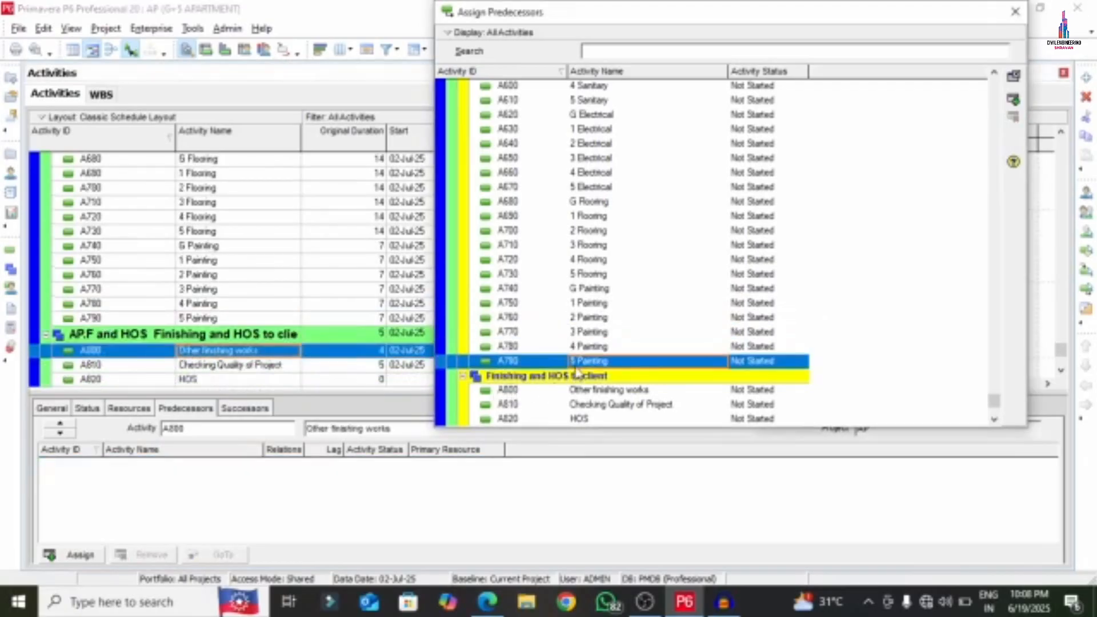
- Link Checking Quality after Other finishing works, and HOS after Checking Quality with 1-day lag
left_click(190, 364)
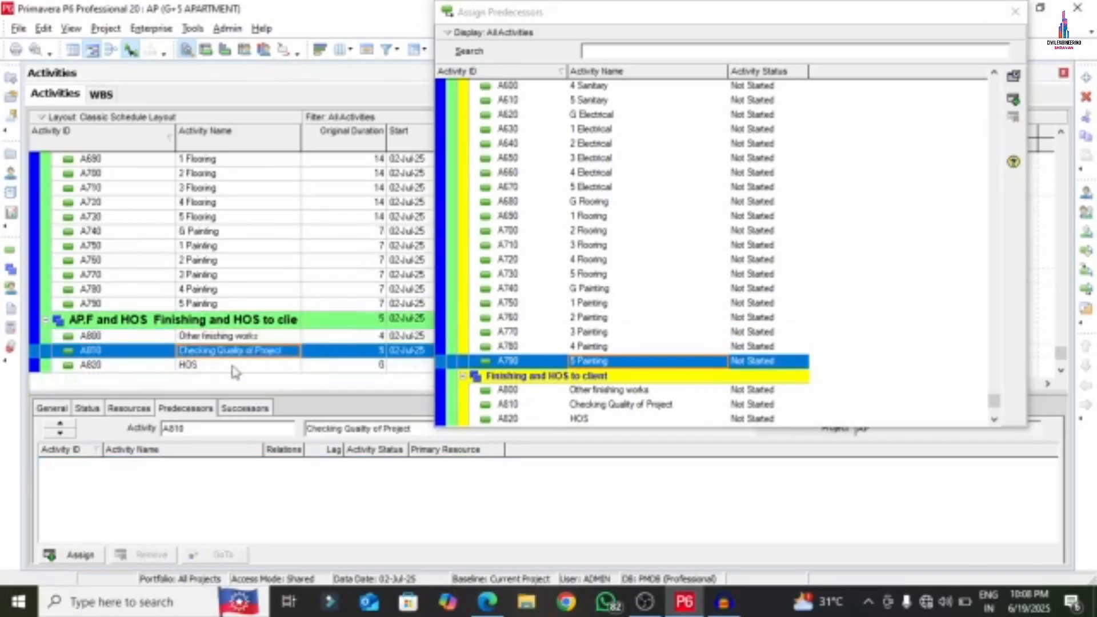
double_click(608, 391)
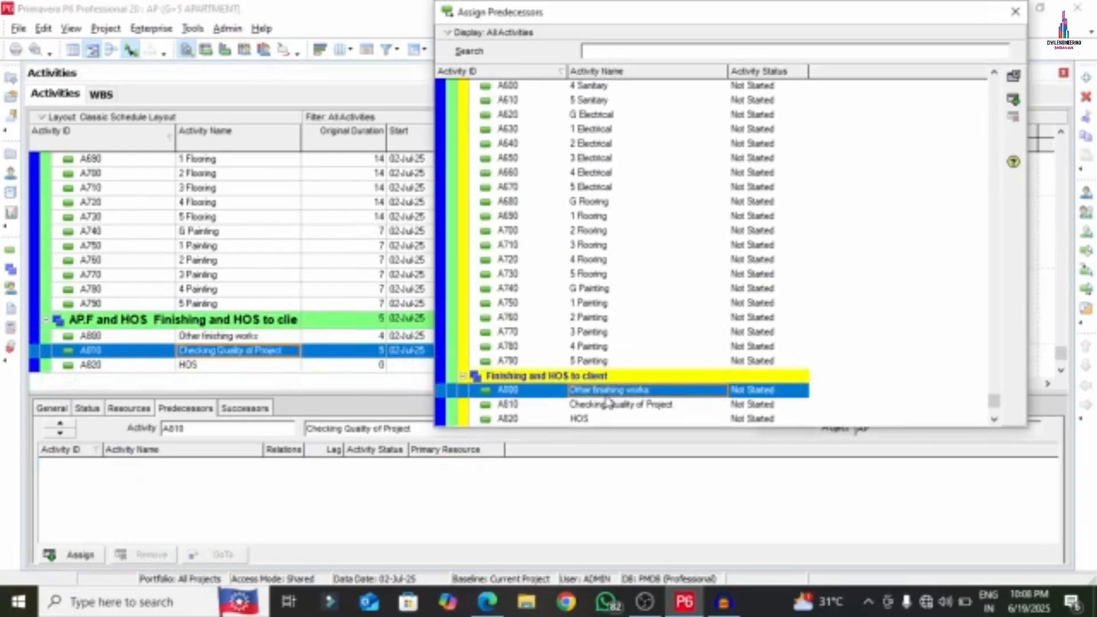
left_click(202, 365)
double_click(615, 404)
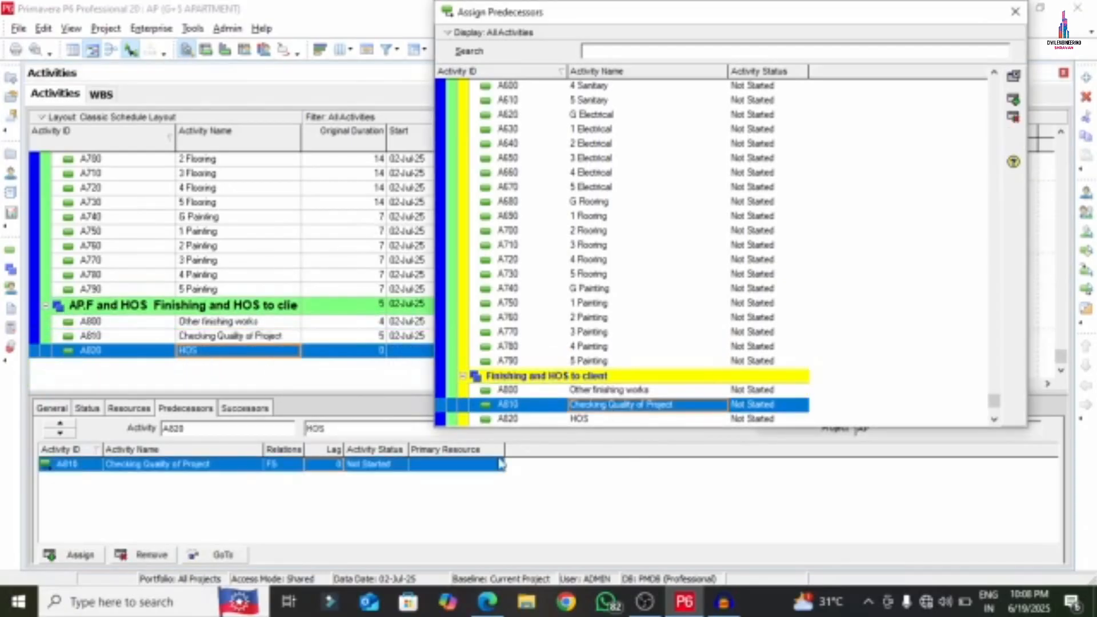
left_click(316, 463)
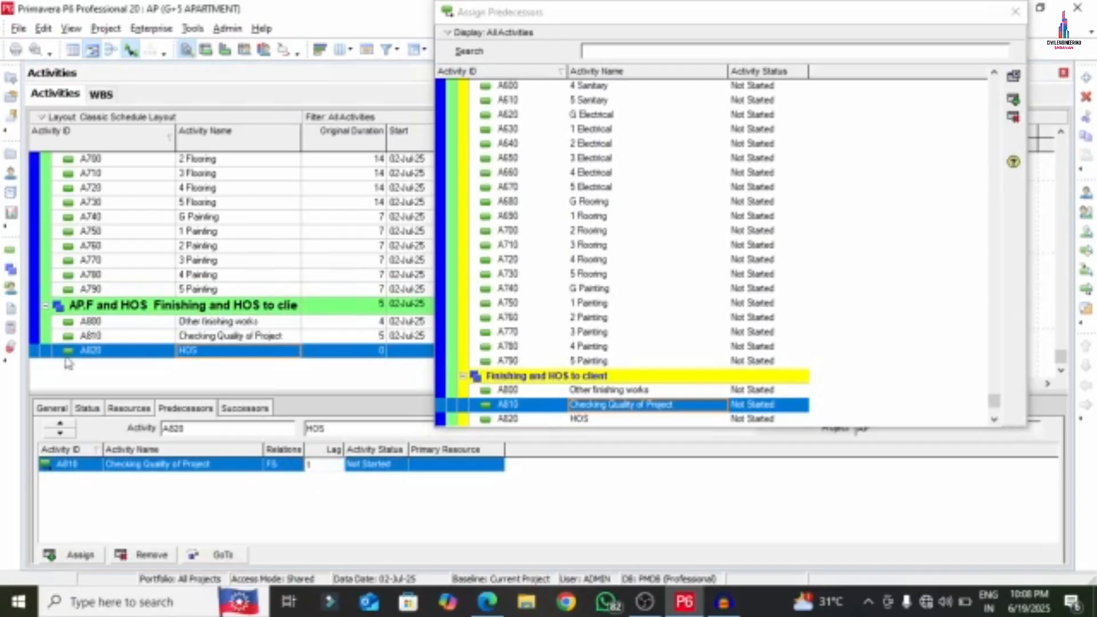
left_click(1016, 12)
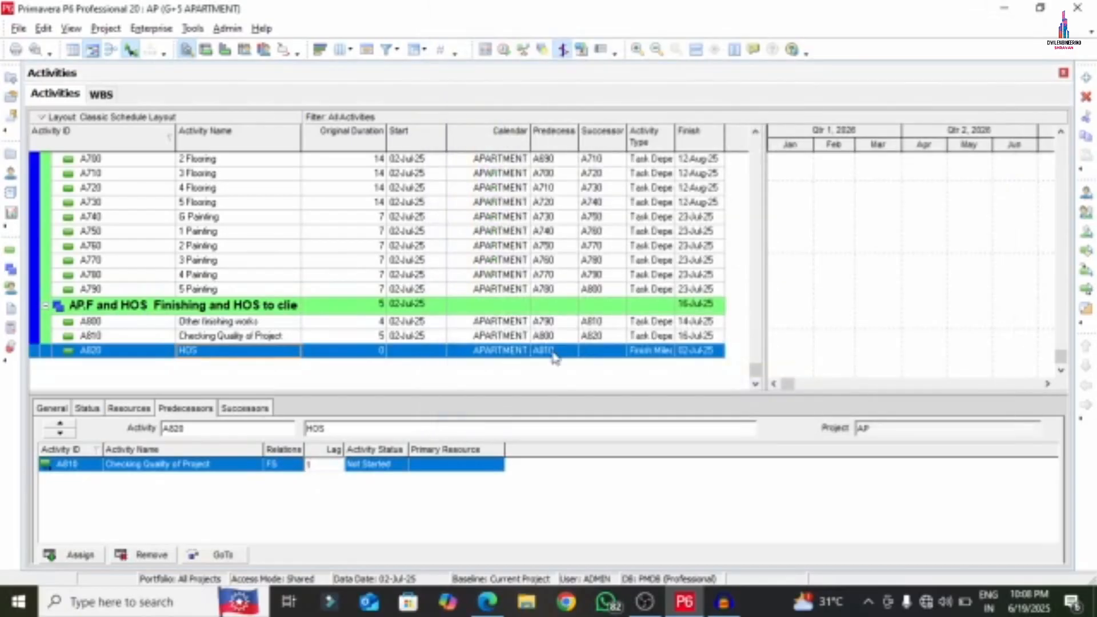
left_click_drag(753, 366, 749, 394)
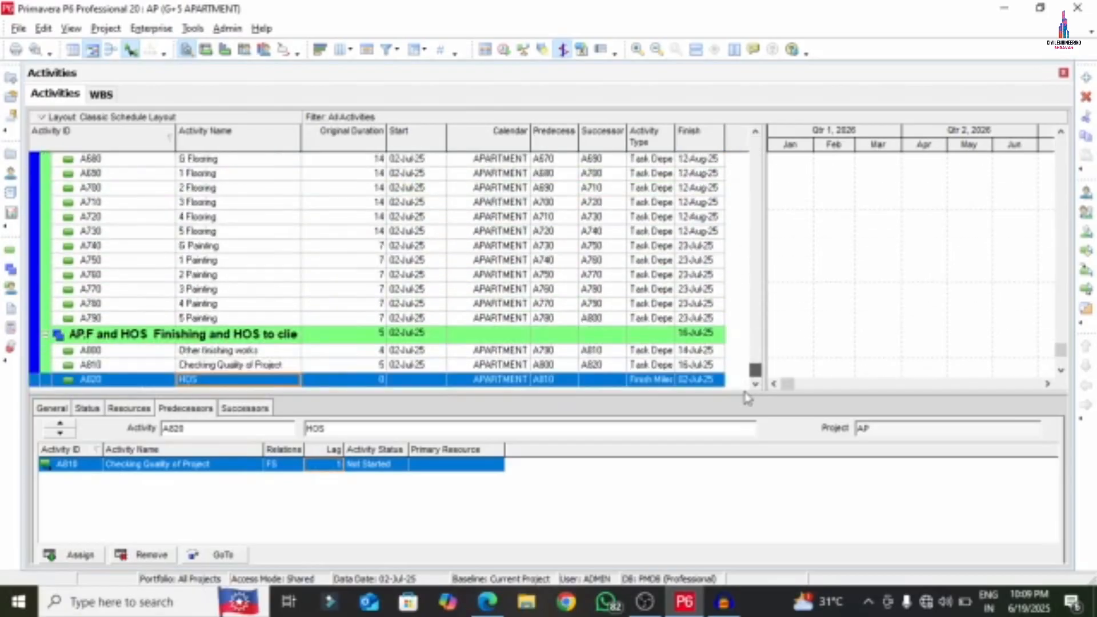
- Draw a red check mark under Step 7 in the PDF guide, then return to Primavera
left_click(502, 612)
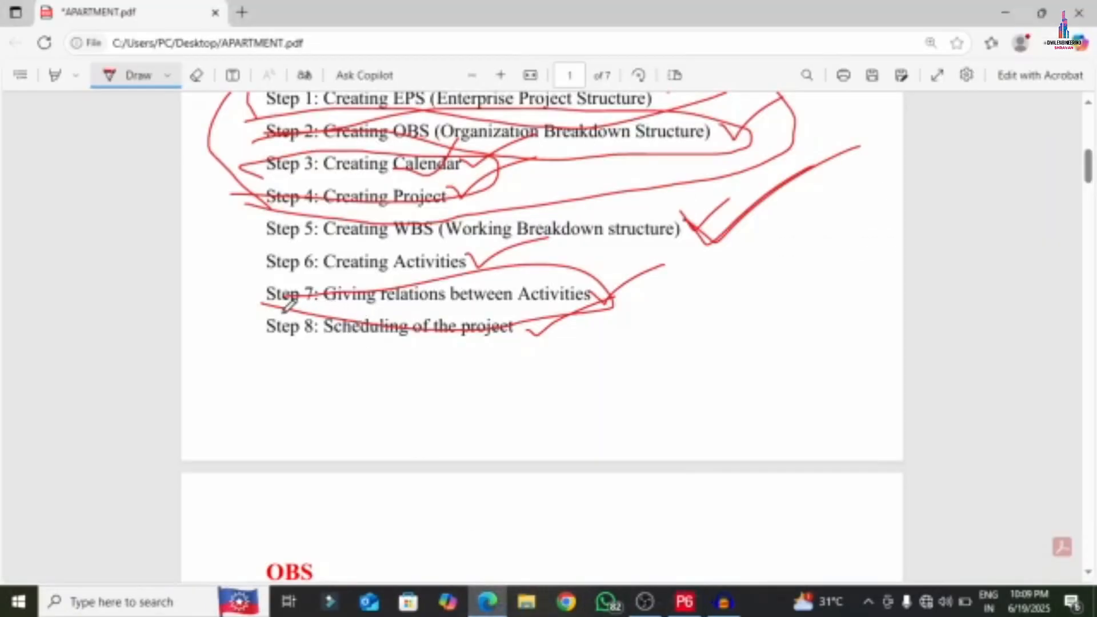
mouse_move(285, 303)
left_mouse_down()
mouse_move(577, 318)
mouse_move(454, 247)
mouse_move(260, 300)
mouse_move(489, 326)
mouse_move(509, 350)
mouse_move(708, 279)
left_mouse_up()
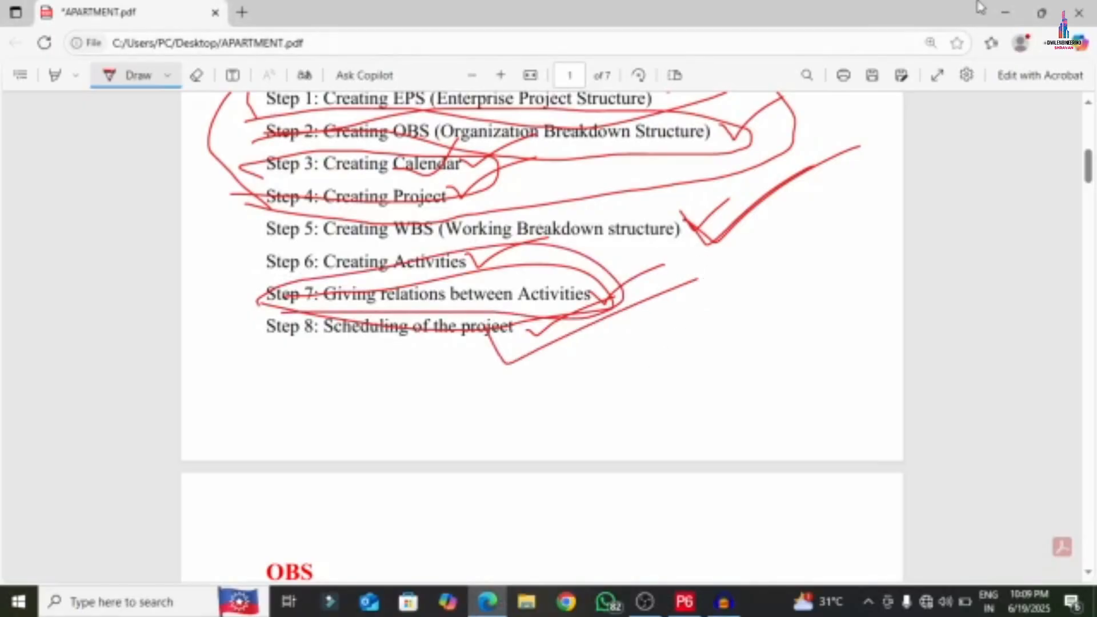
left_click(1006, 13)
scroll(531, 243, "up", 2)
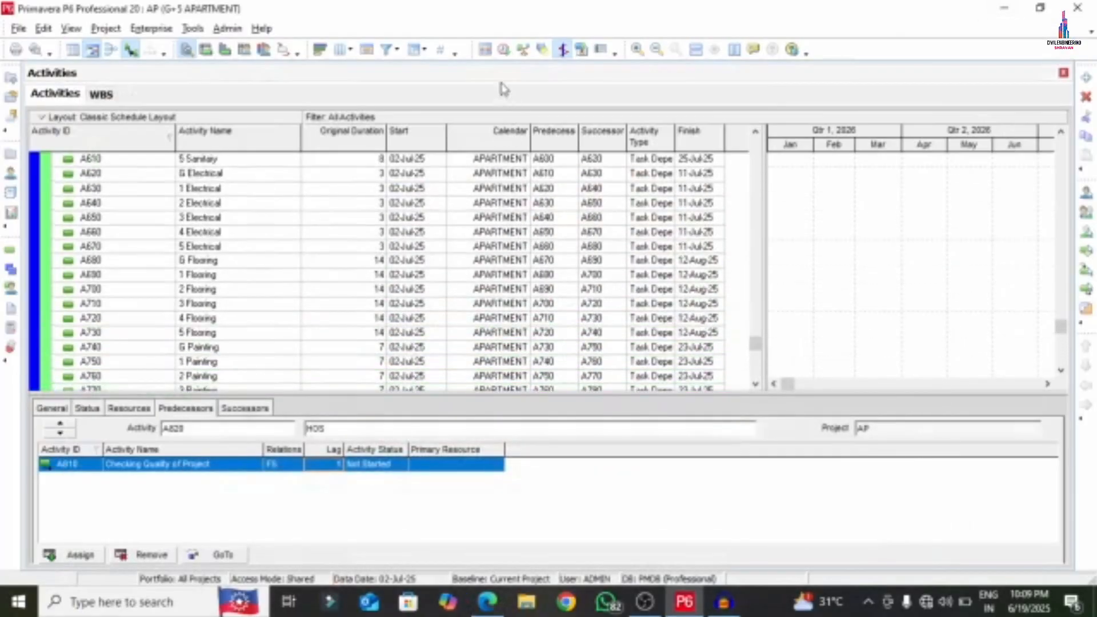
- Schedule the project, applying the selected data date to all open projects
left_click(503, 51)
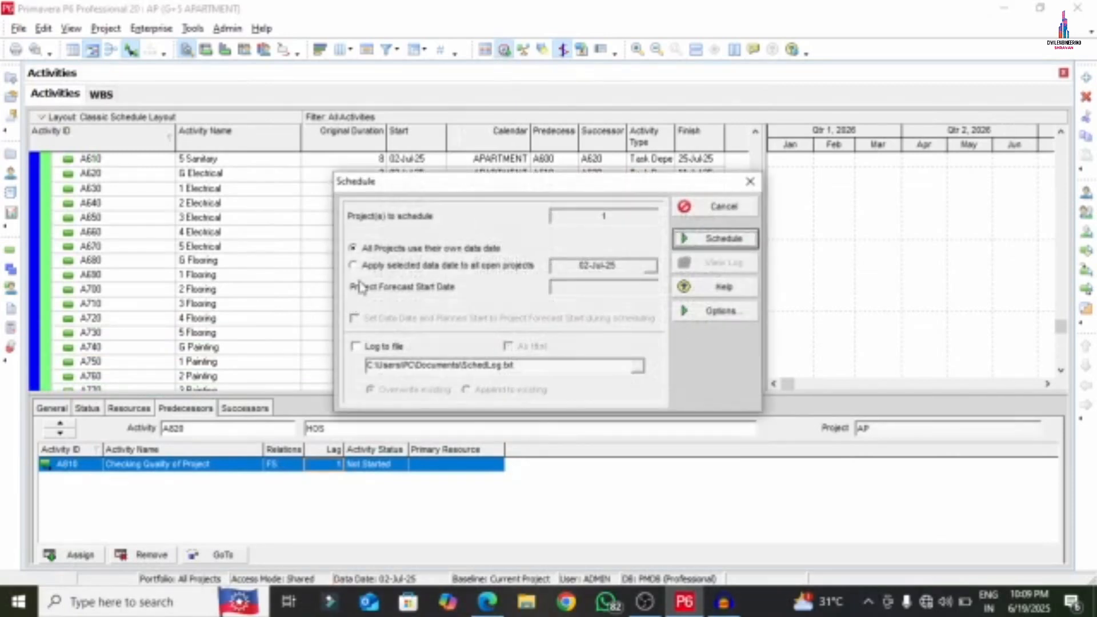
left_click(352, 265)
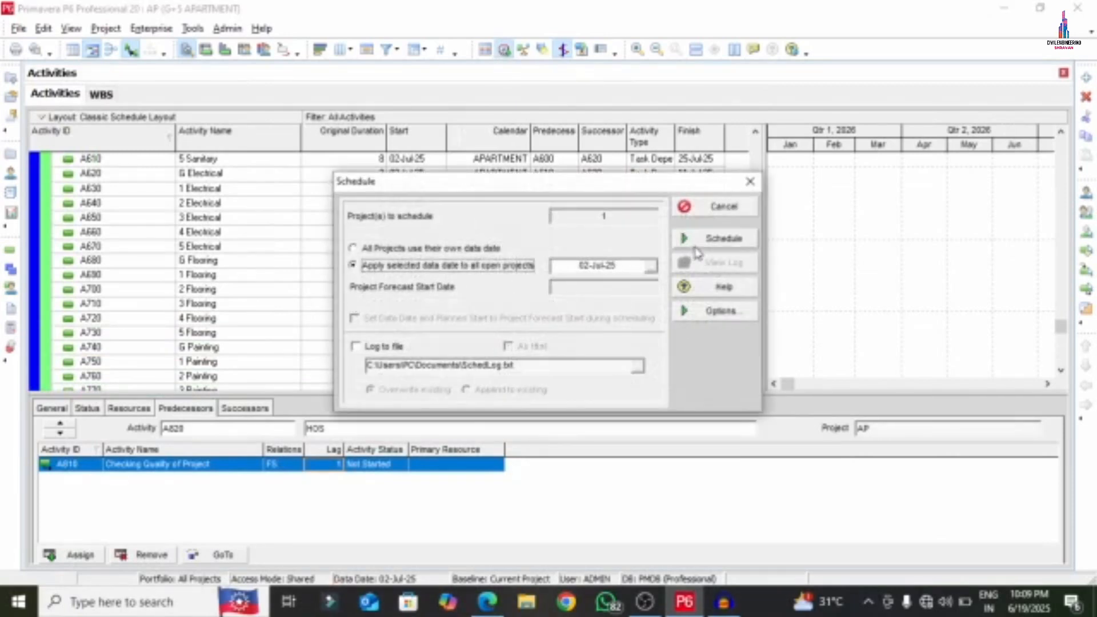
left_click(717, 238)
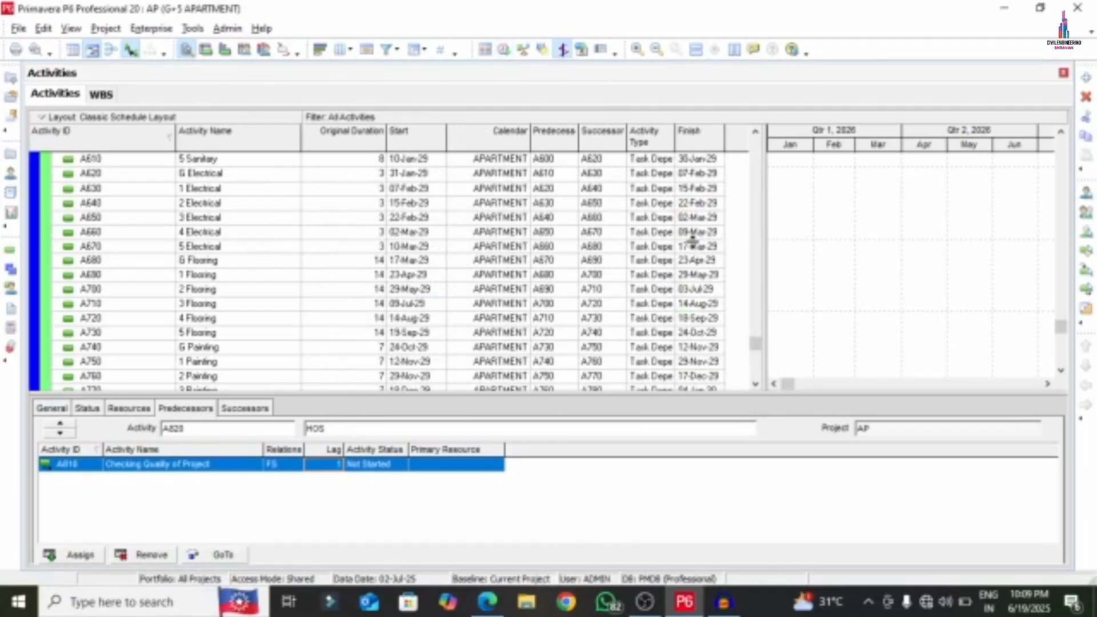
- Resize the Gantt area to show predecessor, successor and type columns, and select the G+5 APARTMENT row
left_click_drag(755, 343, 736, 192)
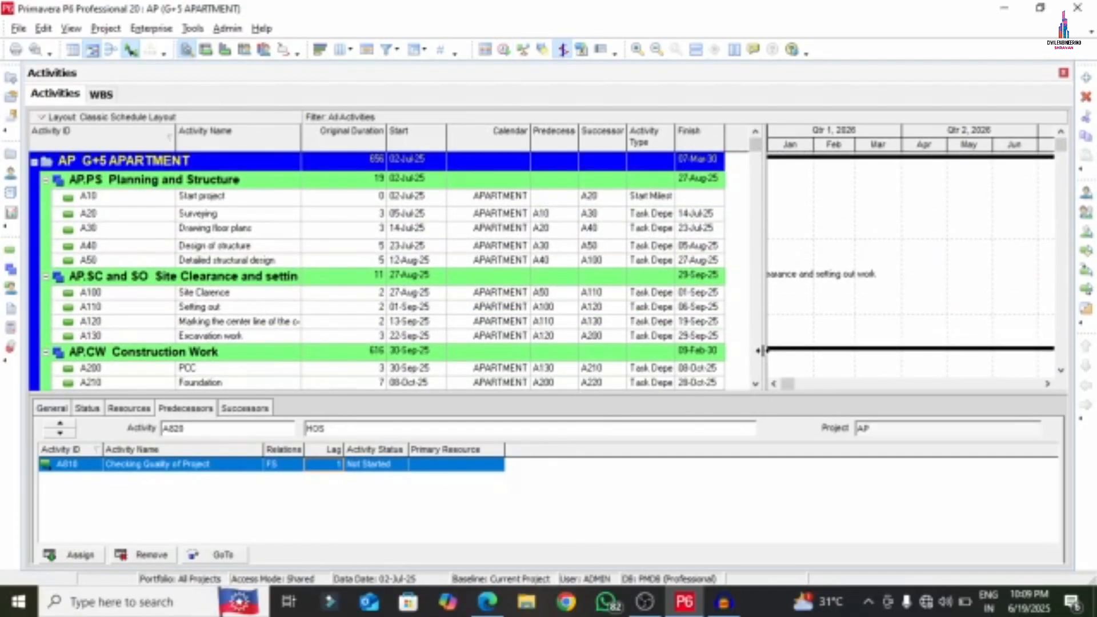
left_click_drag(667, 350, 538, 370)
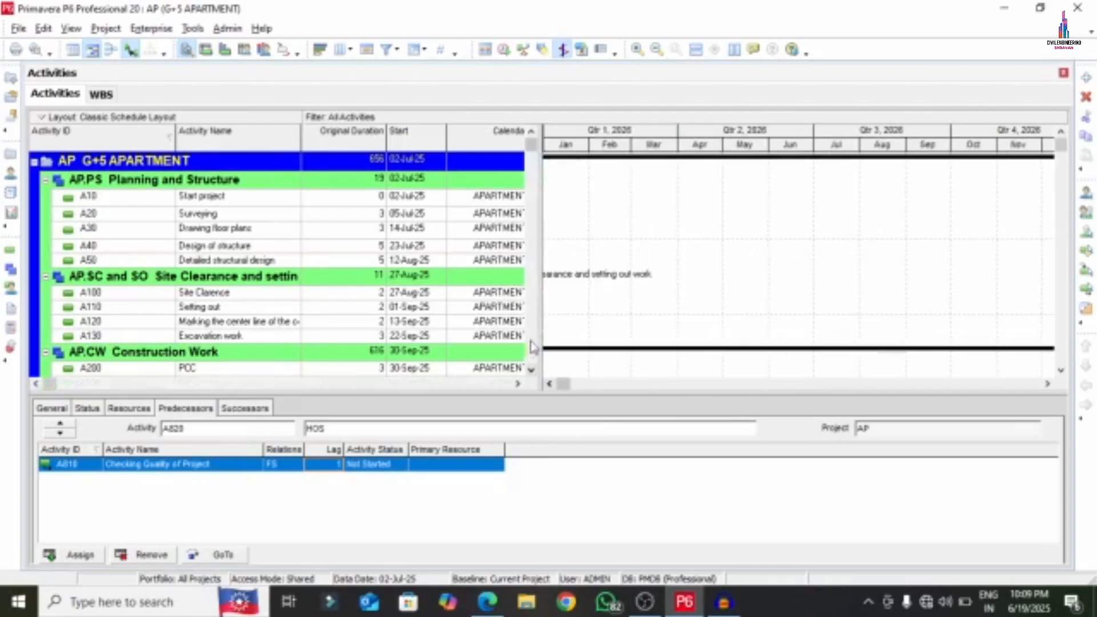
left_click_drag(538, 312, 688, 311)
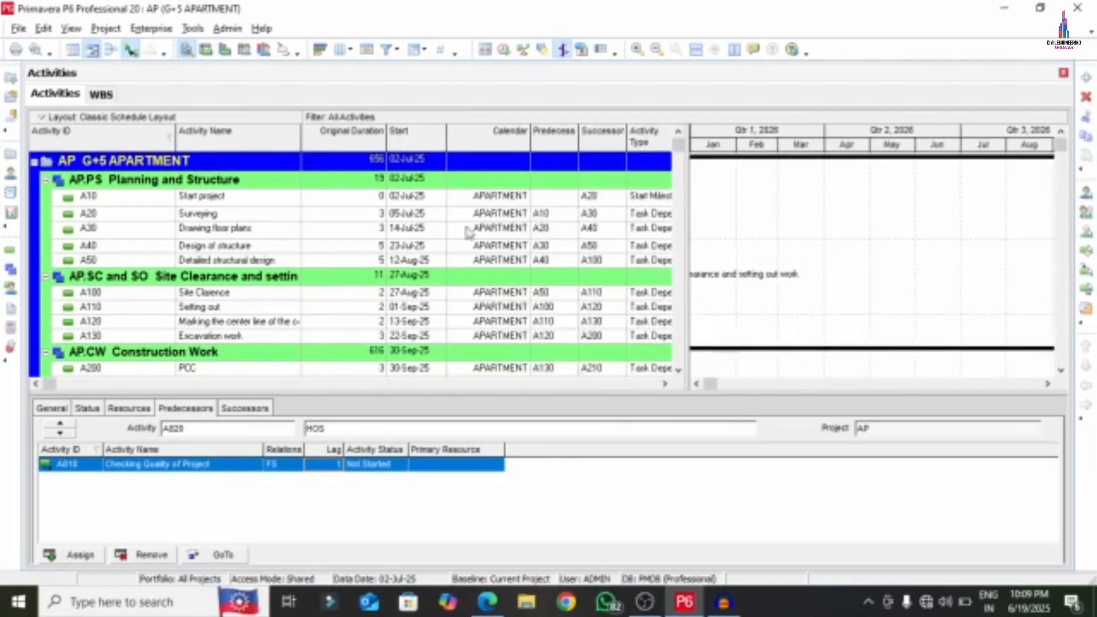
left_click(367, 165)
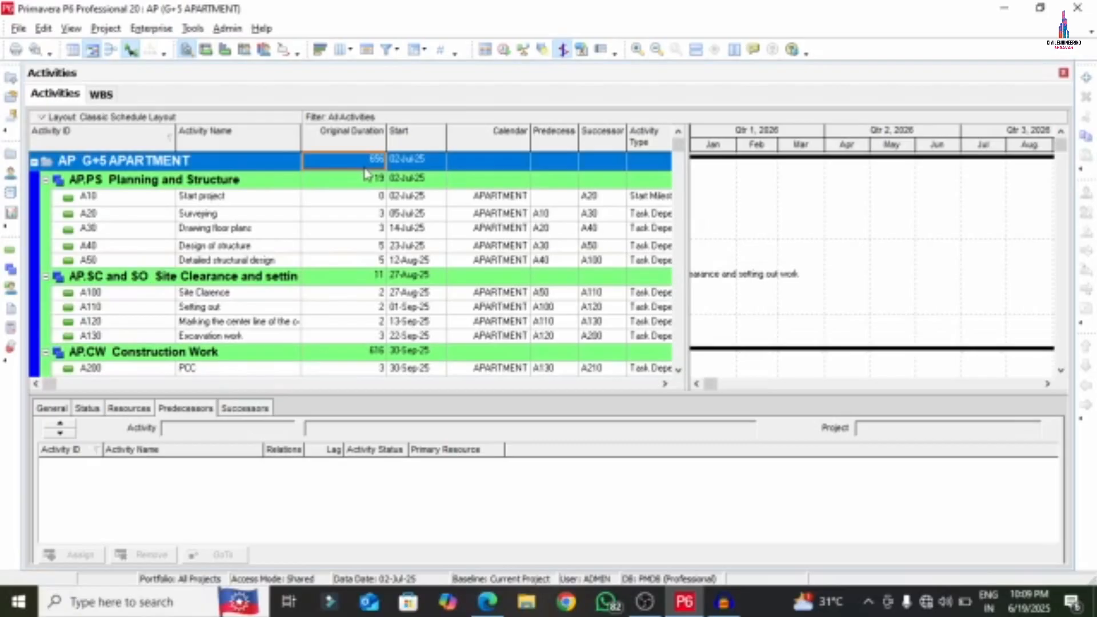
- Widen the Gantt chart and check the project's 02-Jul-25 start and 07-Mar-30 finish dates
left_click_drag(51, 386, 669, 389)
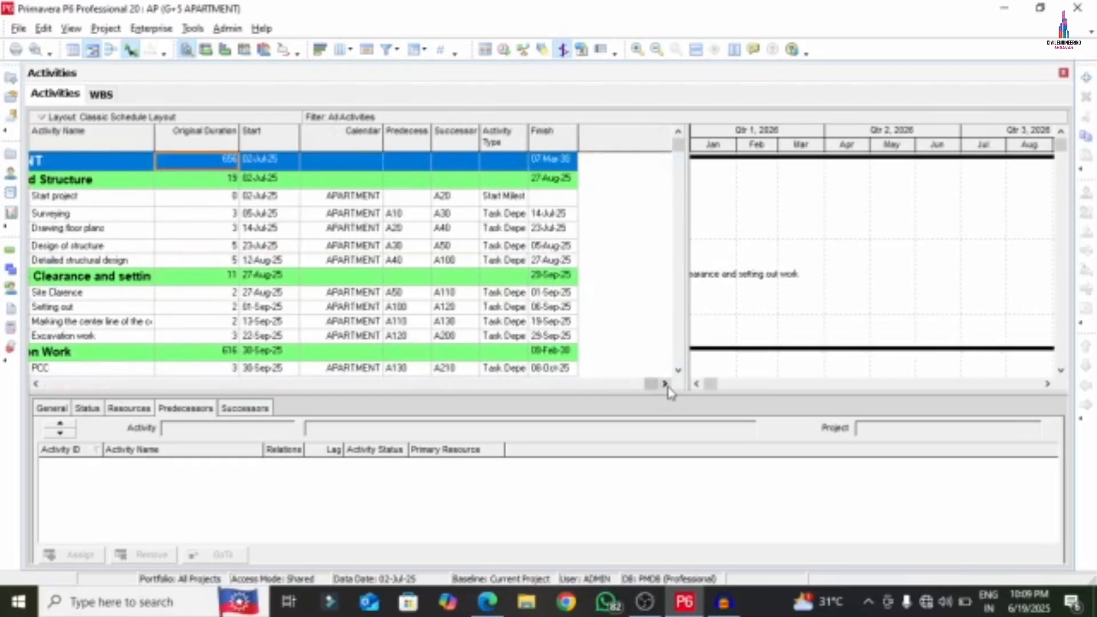
left_click(272, 163)
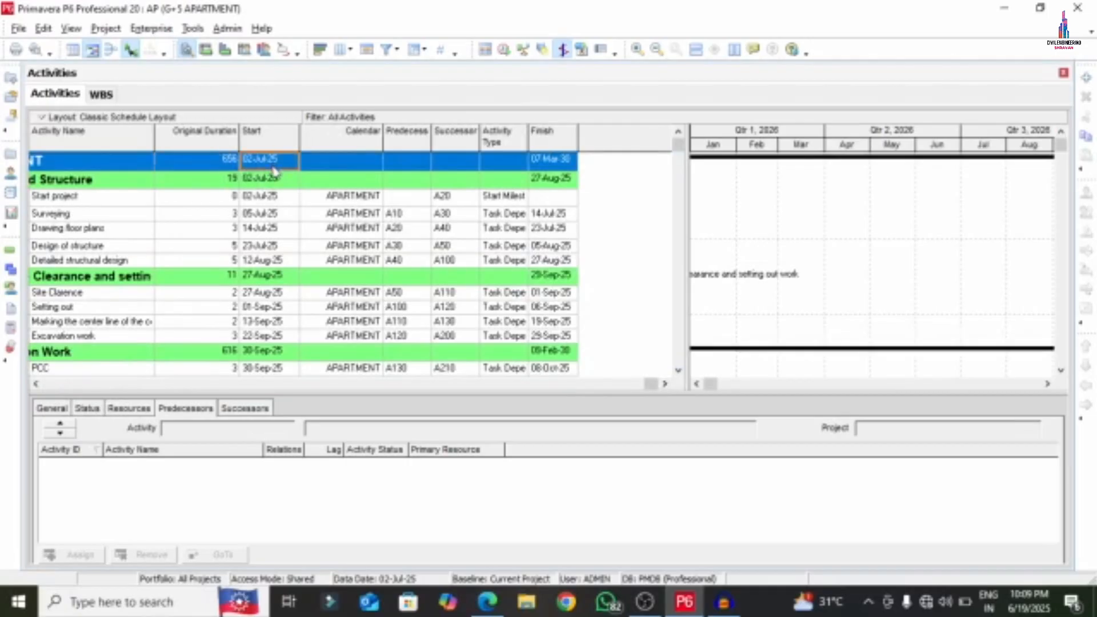
left_click(556, 164)
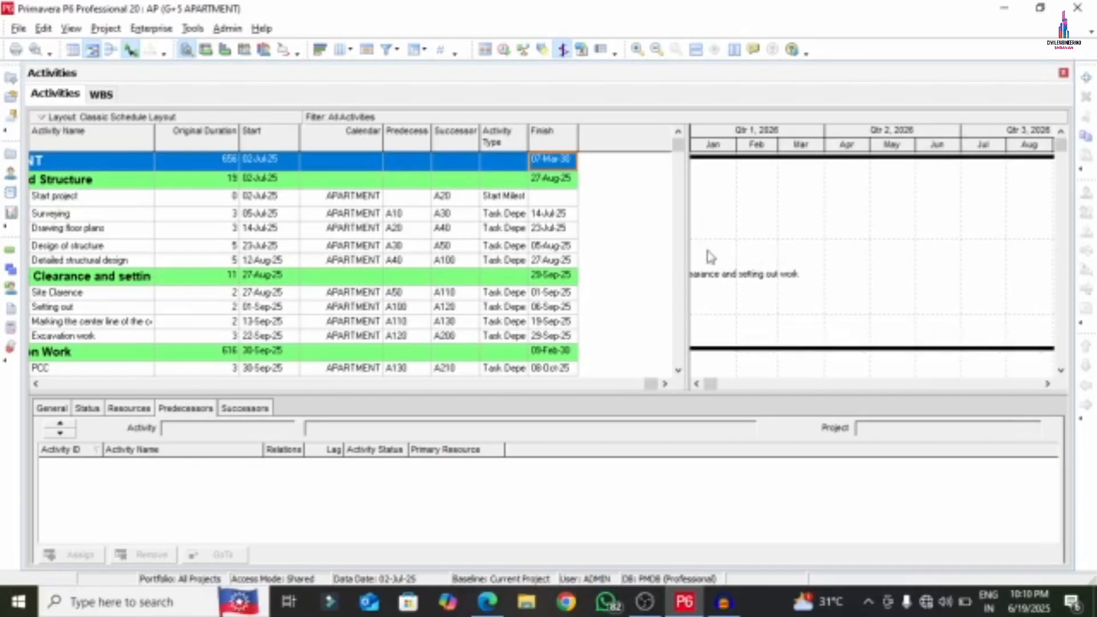
left_click_drag(686, 255, 461, 268)
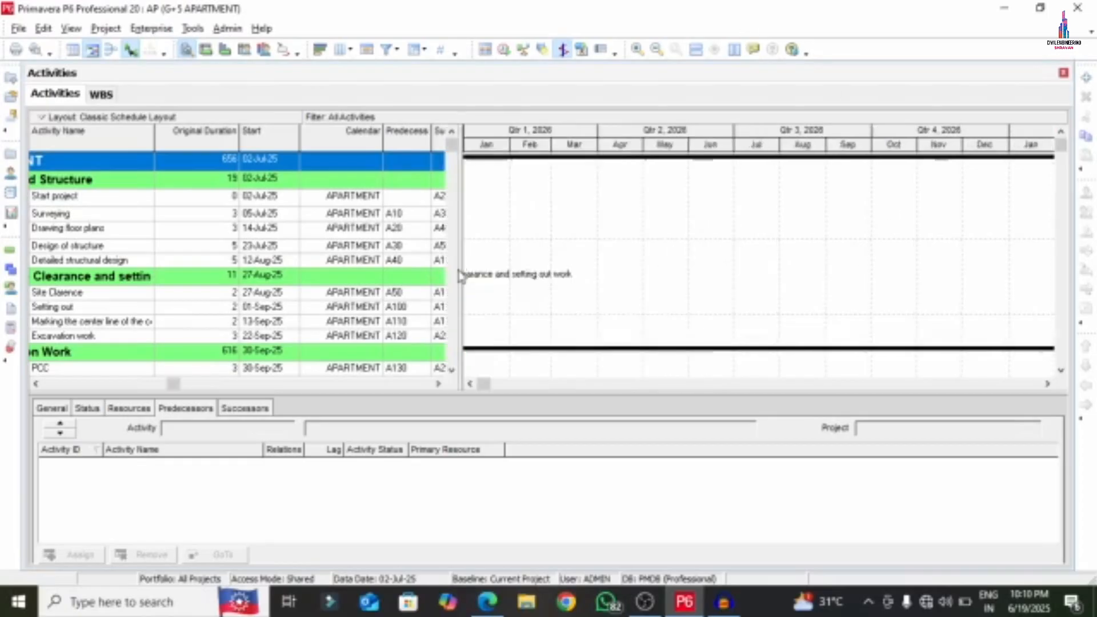
- Scroll the Gantt bars through to 07-Mar-30 and back to the July 2025 start
left_click(470, 384)
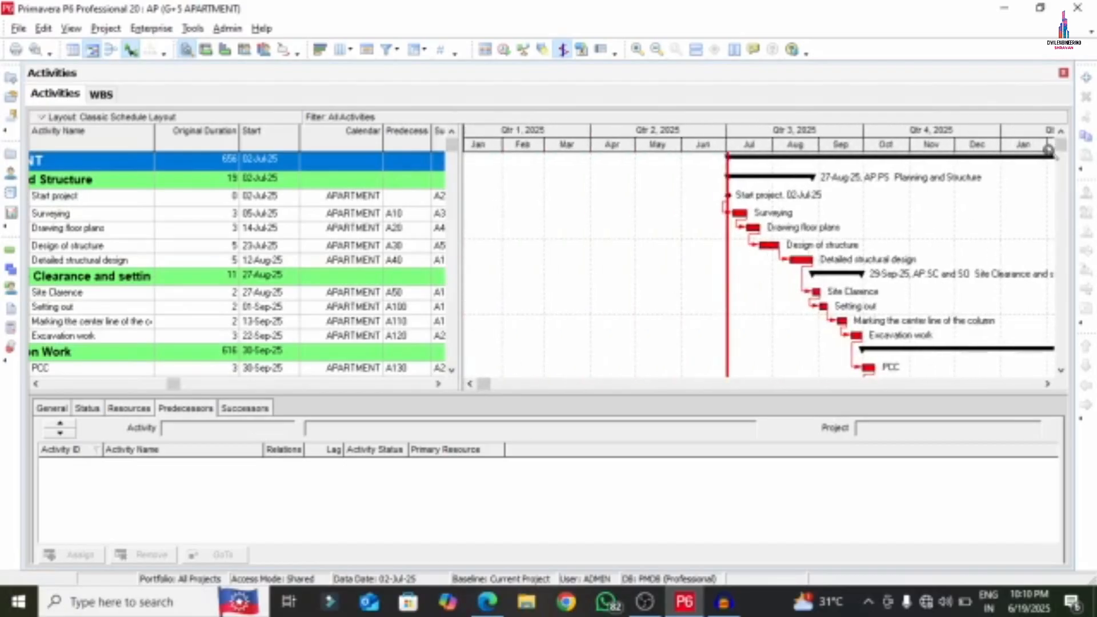
left_click_drag(1062, 143, 1062, 162)
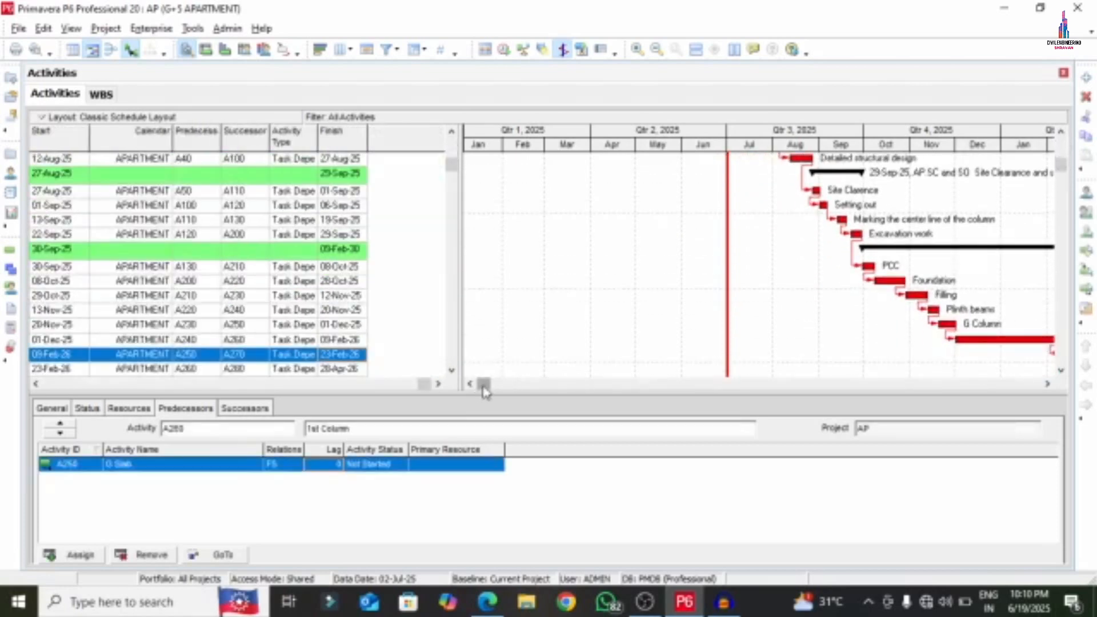
left_click_drag(482, 385, 526, 386)
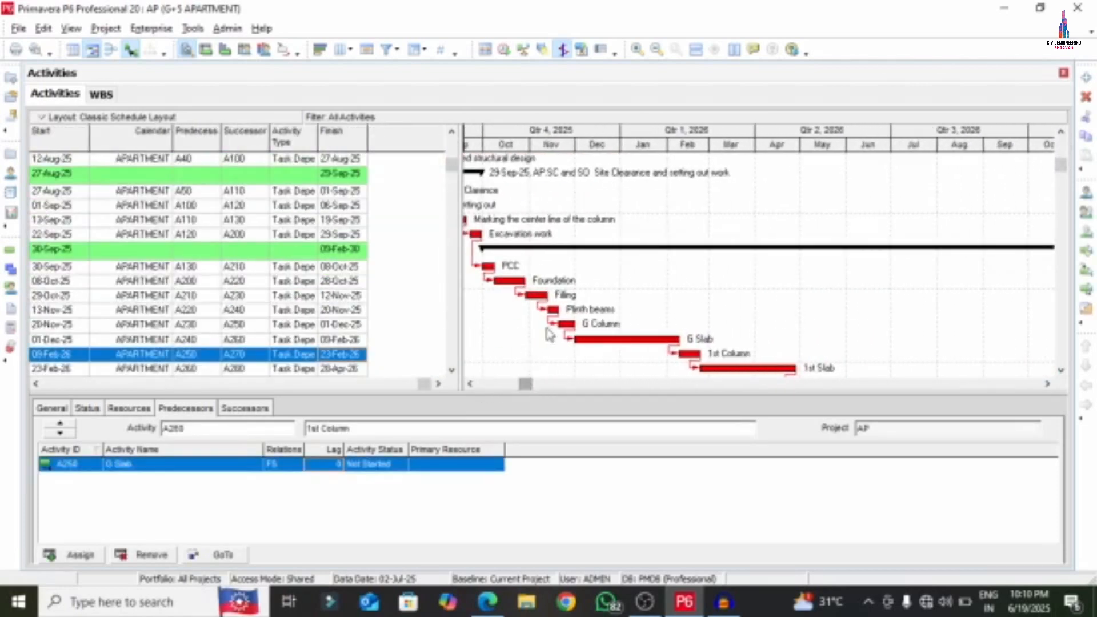
scroll(565, 333, "down", 2)
scroll(566, 333, "down", 2)
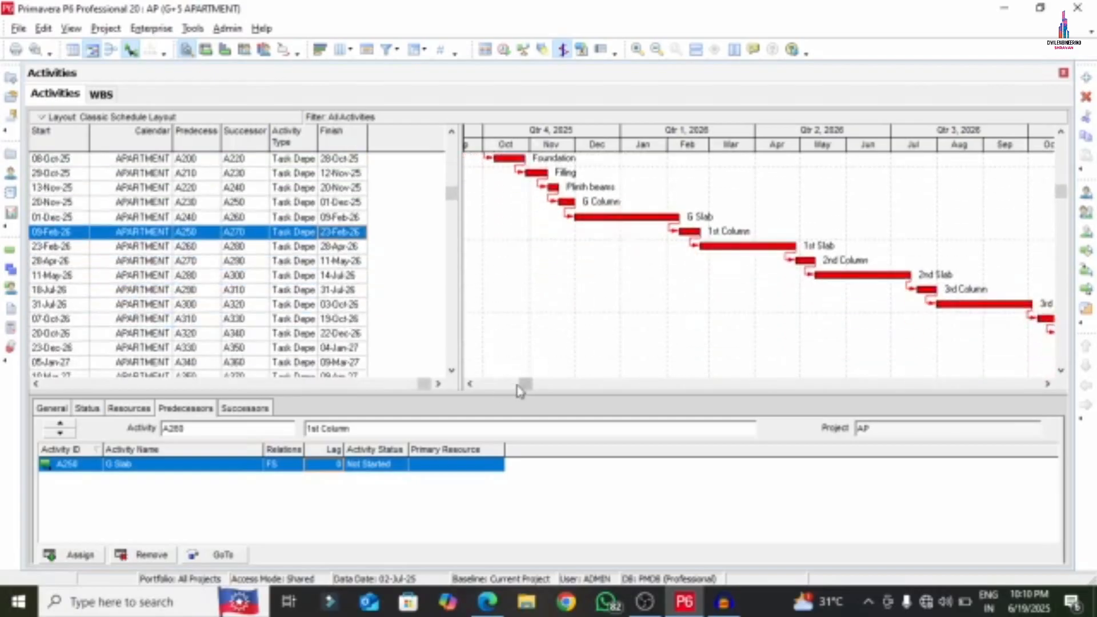
left_click_drag(523, 384, 973, 387)
scroll(604, 387, "down", 2)
scroll(720, 389, "down", 3)
scroll(745, 341, "down", 1)
scroll(757, 371, "down", 1)
scroll(800, 347, "down", 1)
scroll(785, 352, "down", 2)
scroll(789, 348, "down", 2)
scroll(791, 353, "down", 4)
scroll(889, 351, "down", 3)
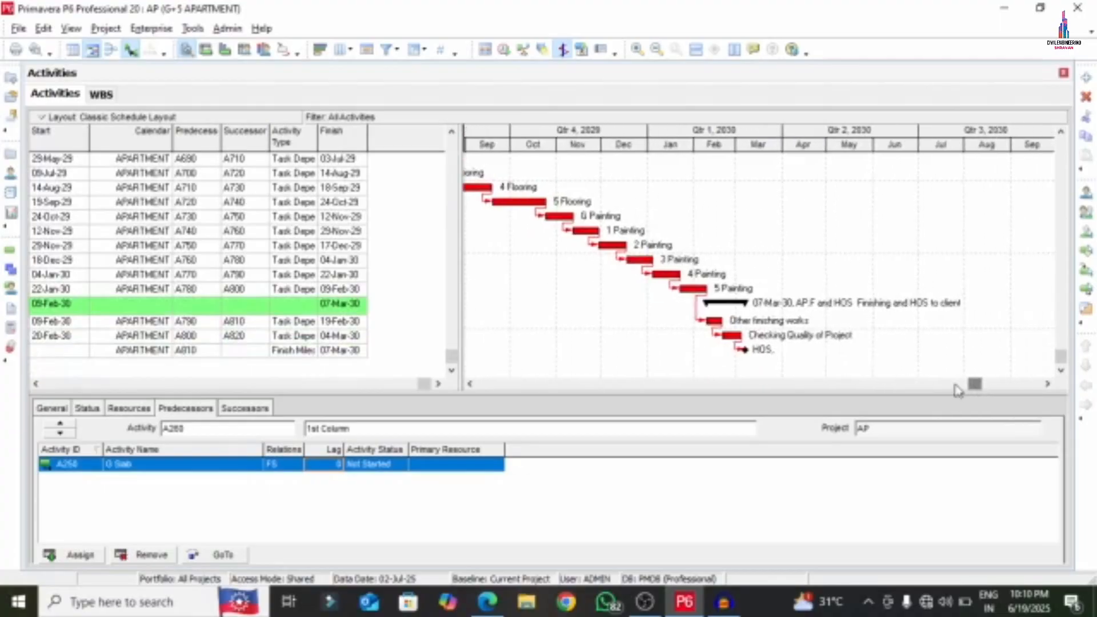
scroll(852, 348, "up", 5)
scroll(852, 348, "up", 15)
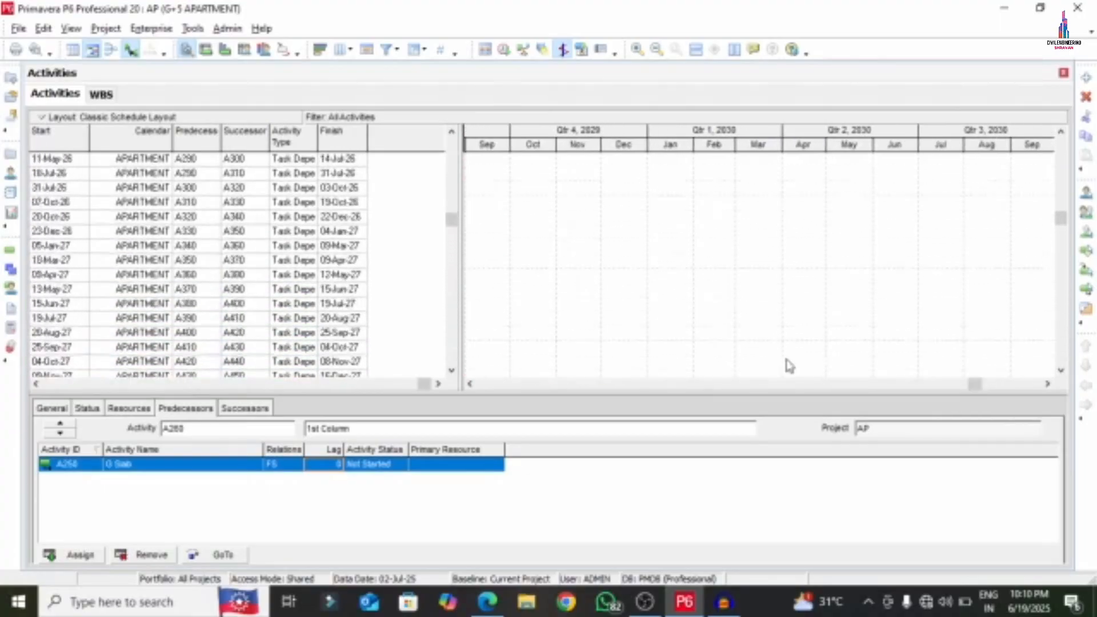
scroll(510, 379, "up", 2)
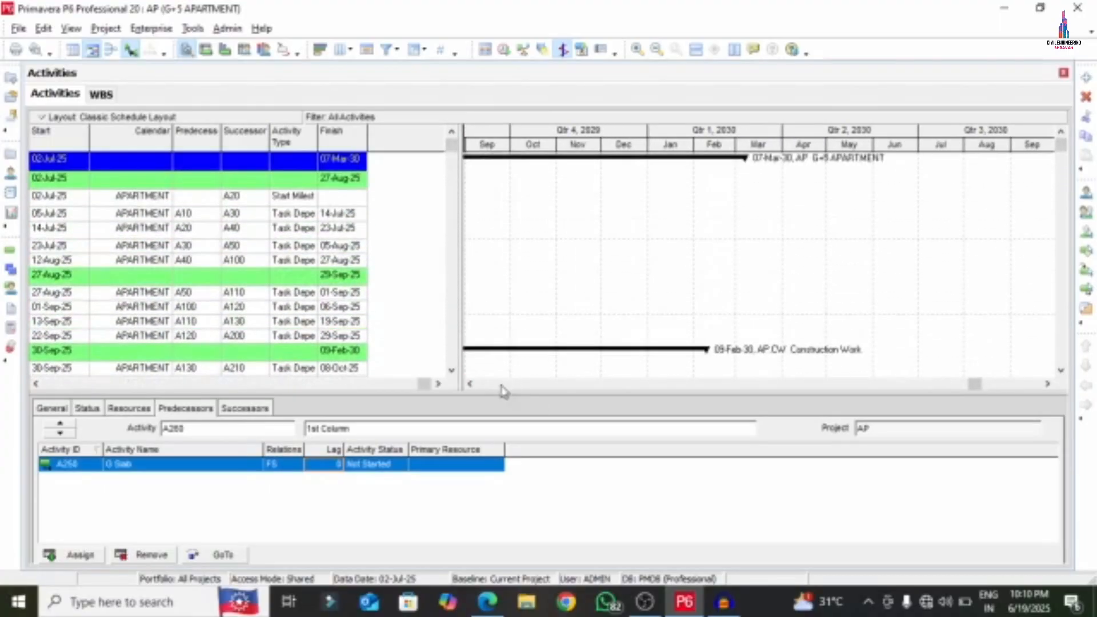
left_click_drag(973, 388, 485, 386)
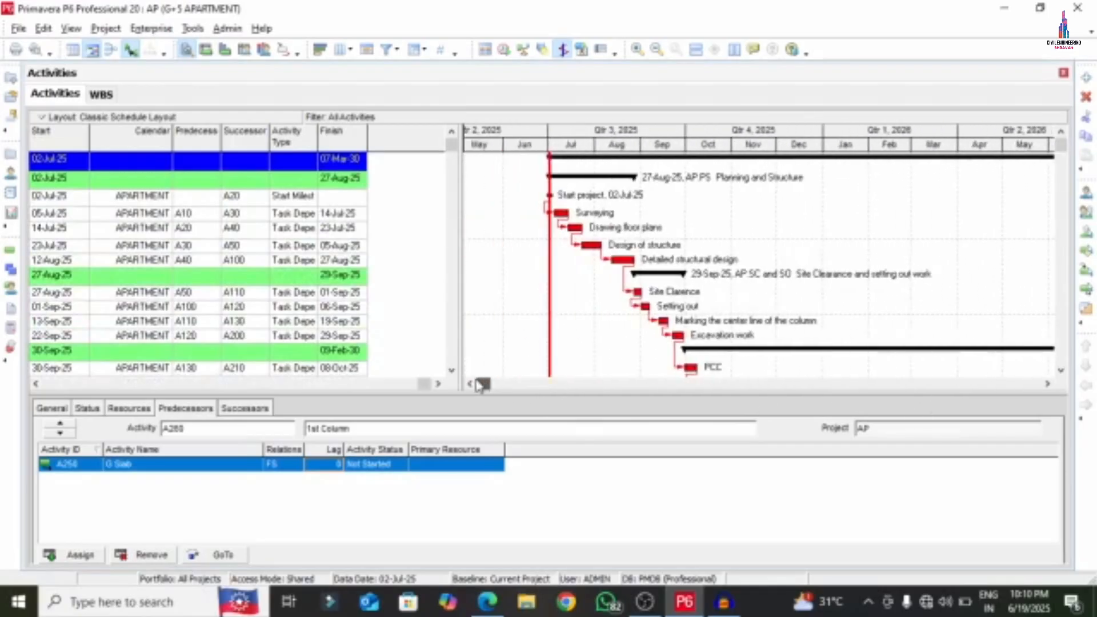